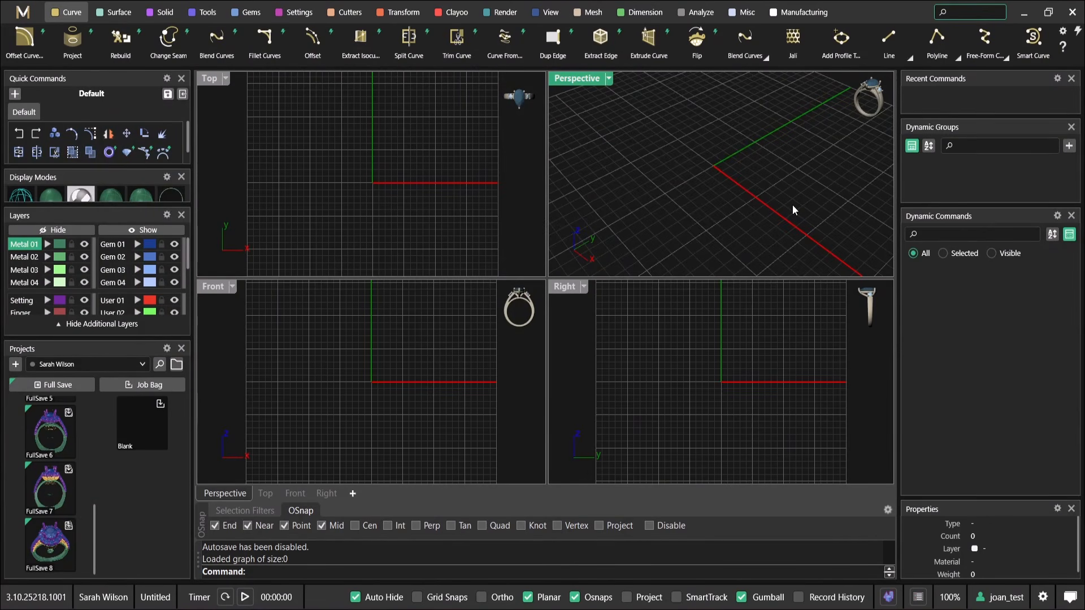
Add a US size 7 ring rail, viewed in an enlarged perspective viewport, and accept its settings
right_drag(627, 147, 676, 125)
double_click(588, 81)
scroll(591, 181, down, 3)
right_drag(591, 184, 505, 270)
right_click(506, 275)
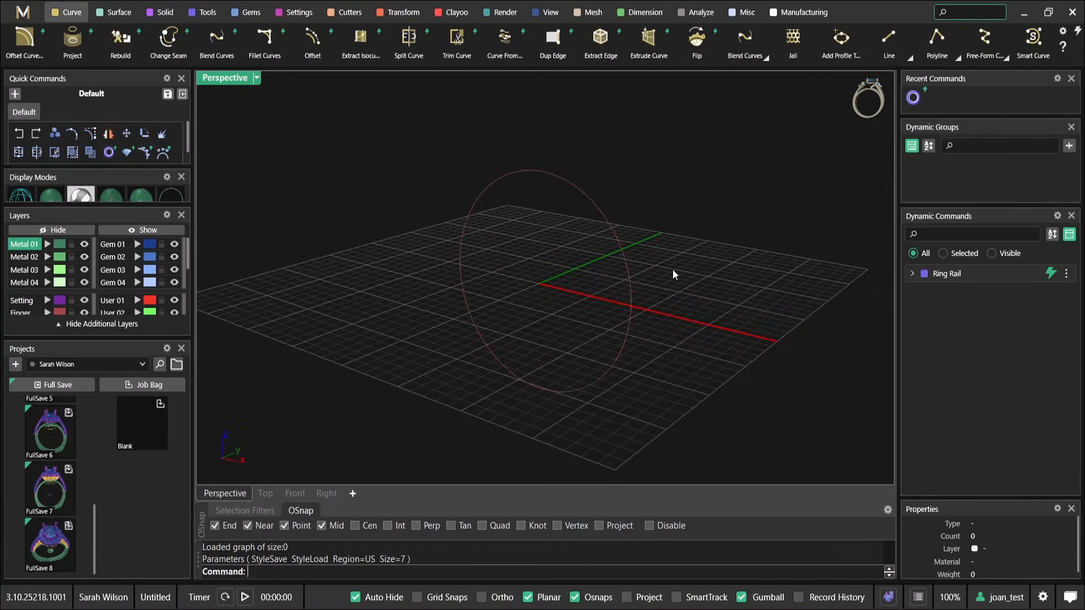
click(1025, 277)
right_drag(568, 274, 562, 247)
right_click(562, 247)
right_drag(557, 201, 589, 293)
Place a single 6.4 mm round diamond above the ring rail with Gem on Ring Rail
click(237, 16)
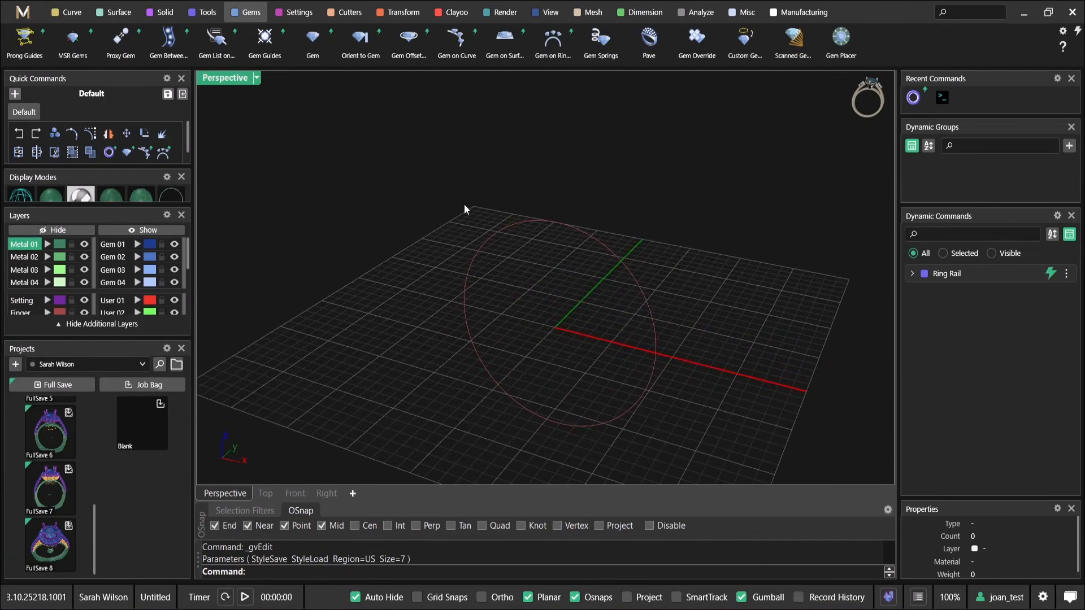
click(564, 60)
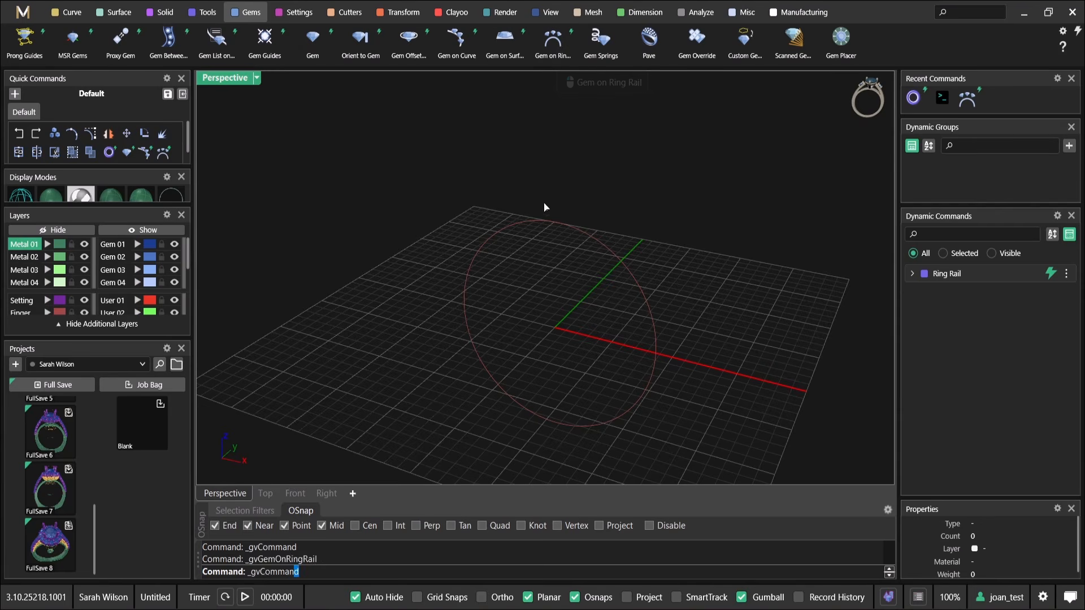
scroll(552, 230, down, 5)
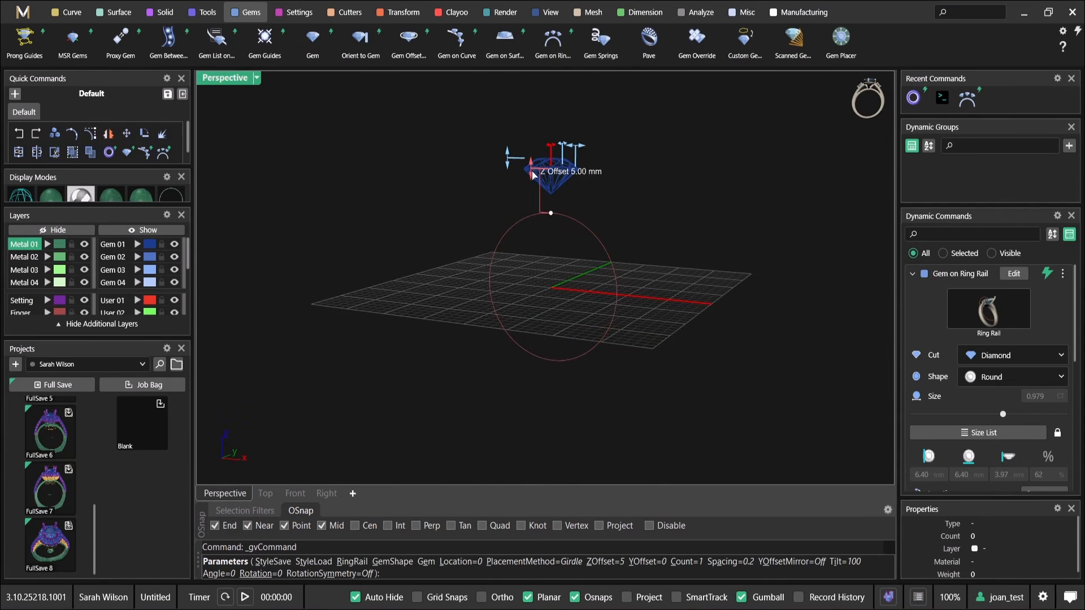
drag(533, 174, 534, 176)
right_drag(534, 180, 648, 191)
scroll(567, 239, up, 5)
right_click(559, 204)
right_drag(558, 207, 390, 232)
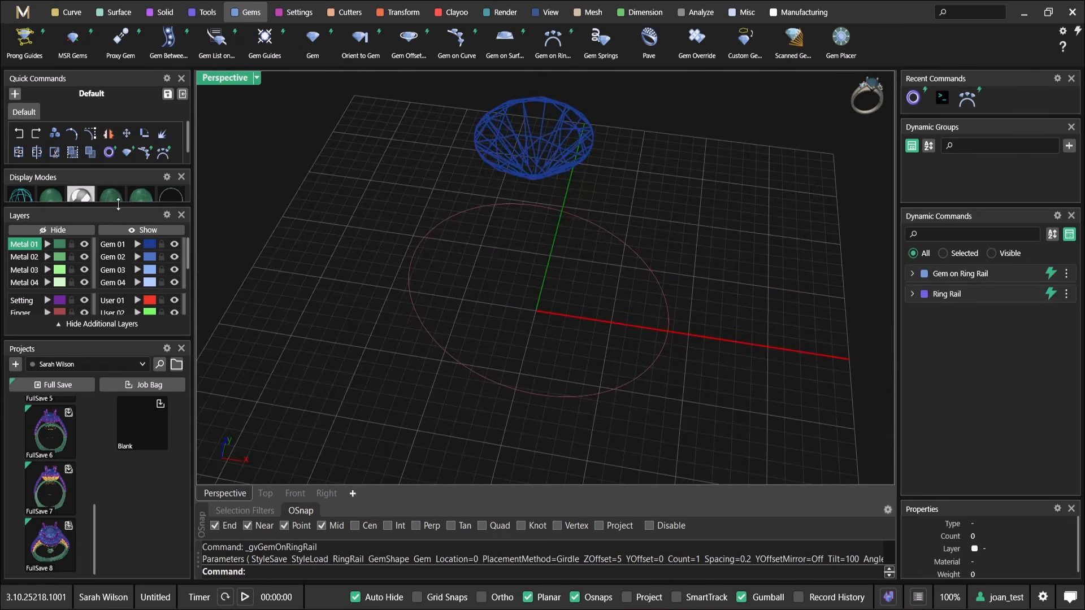
Switch the perspective view to a shaded display mode
click(51, 201)
mouse_move(703, 273)
right_down()
mouse_move(659, 263)
mouse_move(624, 211)
mouse_move(687, 300)
mouse_move(671, 237)
mouse_move(533, 188)
right_up()
right_drag(594, 153, 642, 260)
Create a gem offset curve around the centre diamond with 1.2 mm girdle spacing and a Z offset of -1.5 mm
click(624, 232)
scroll(622, 230, up, 2)
middle_click(623, 230)
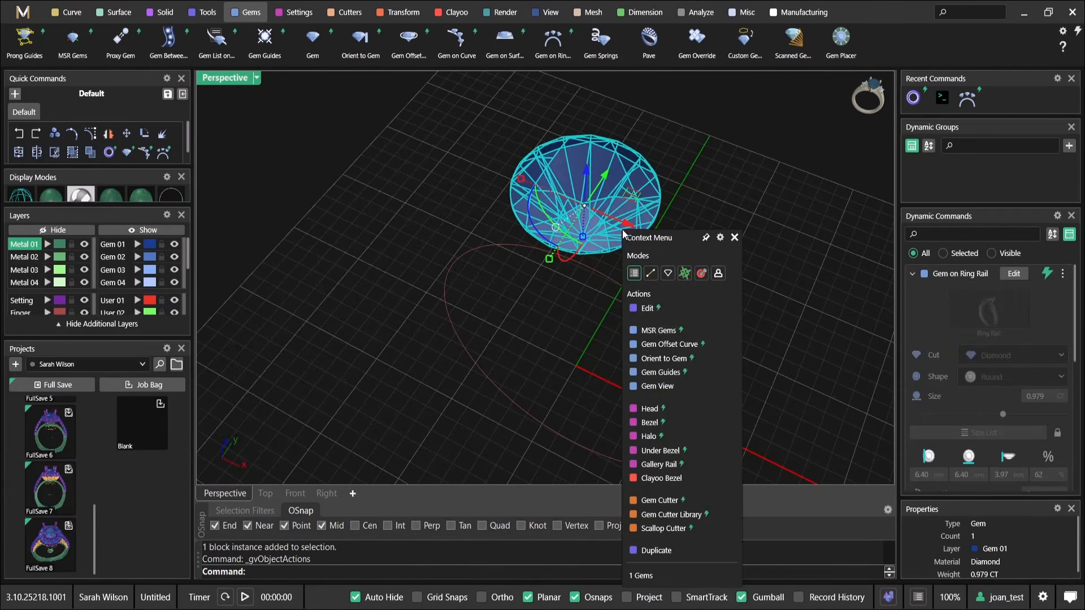
click(685, 345)
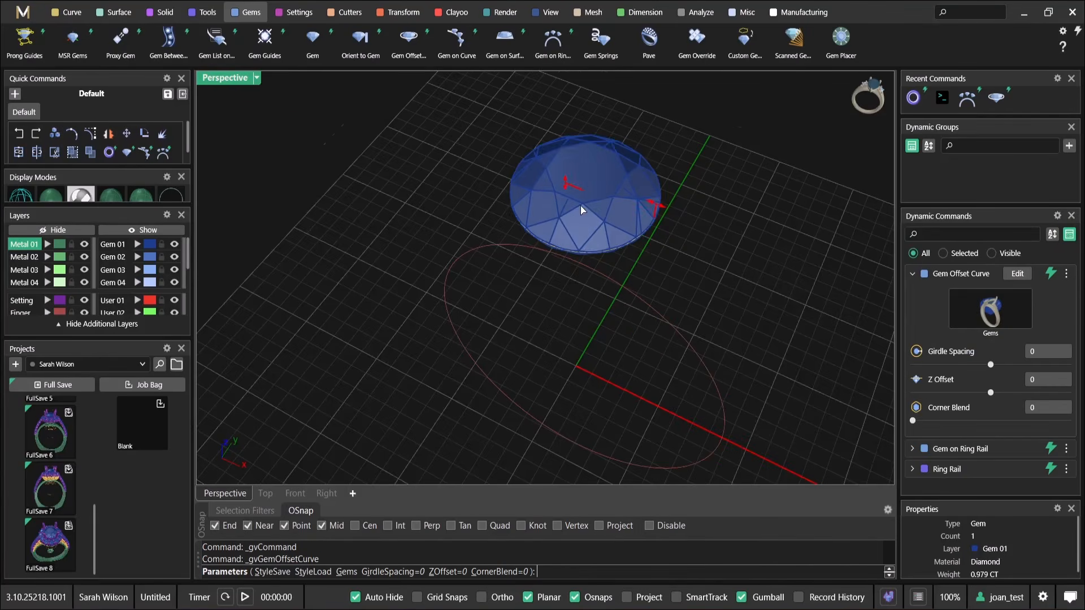
drag(717, 227, 755, 248)
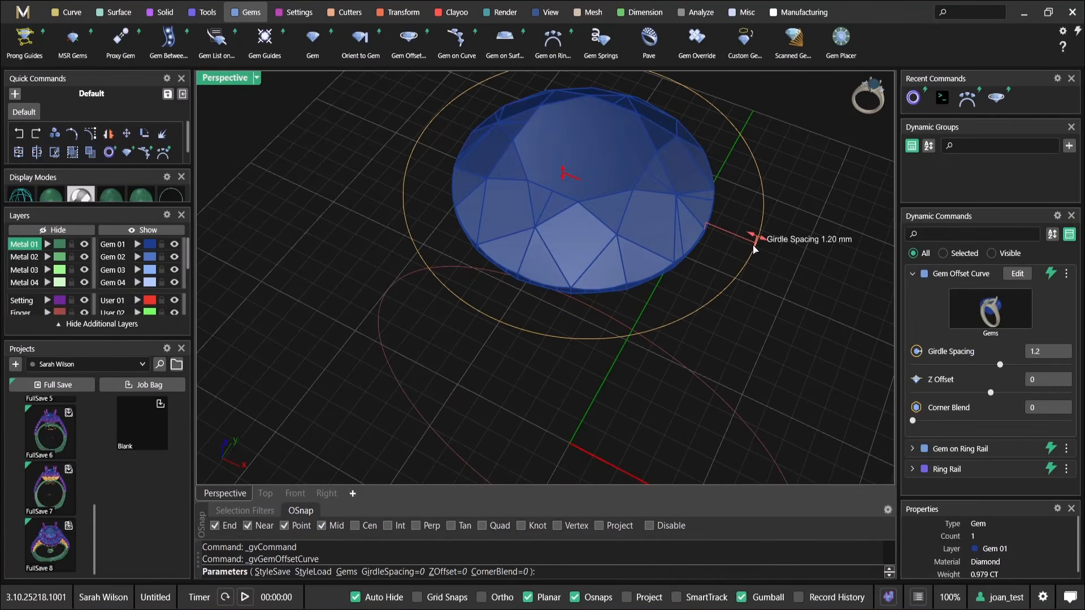
scroll(695, 248, down, 5)
right_drag(649, 257, 628, 221)
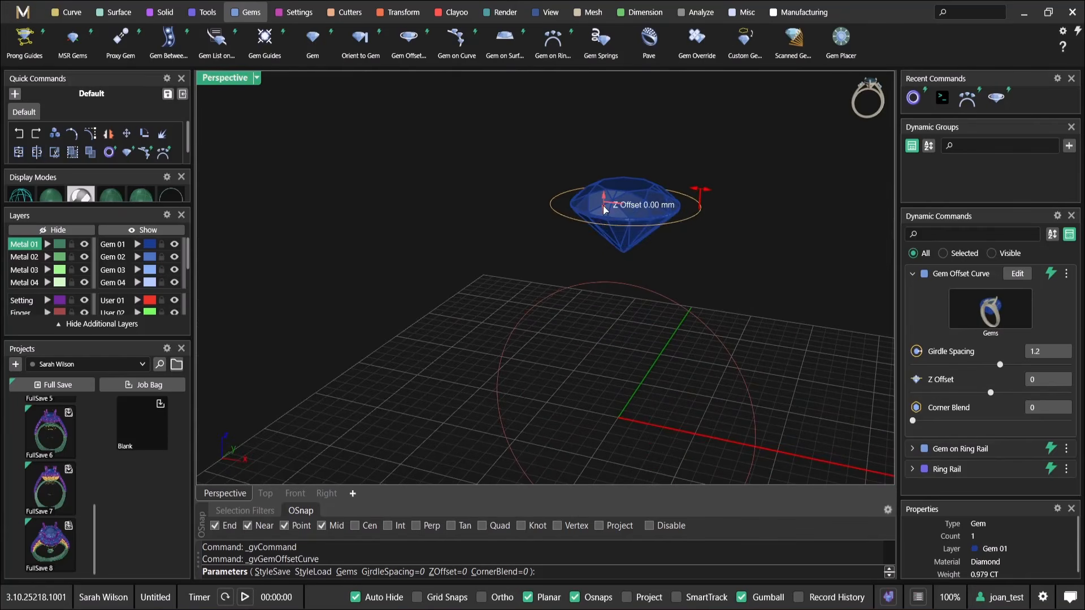
key(Return)
Add an under bezel beneath the centre diamond and taper its wall to an angle of -13
right_drag(600, 269, 572, 168)
click(572, 165)
scroll(573, 154, up, 2)
middle_click(573, 153)
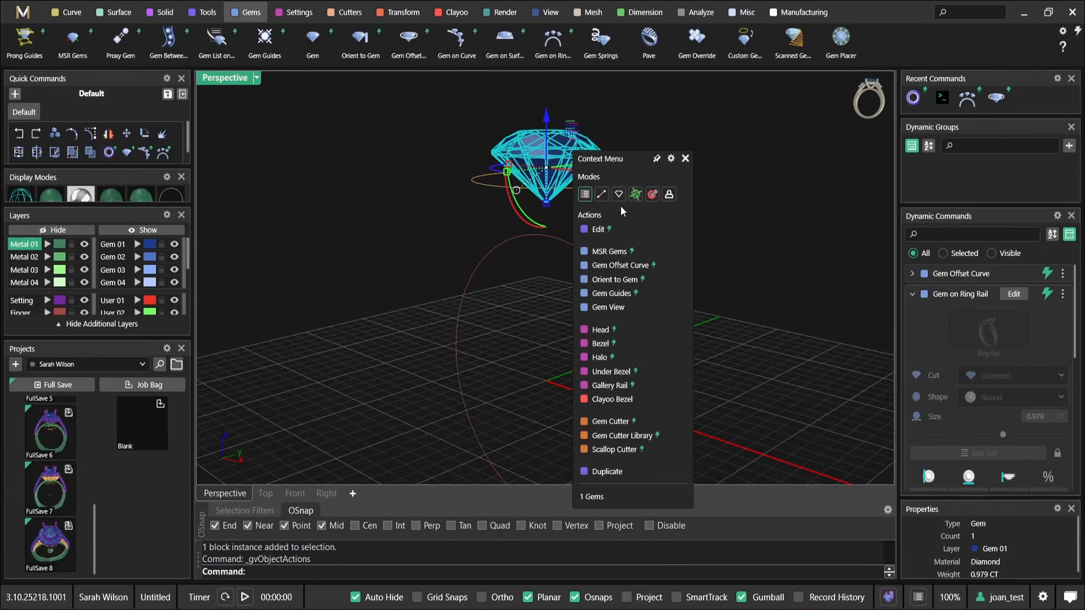
click(610, 371)
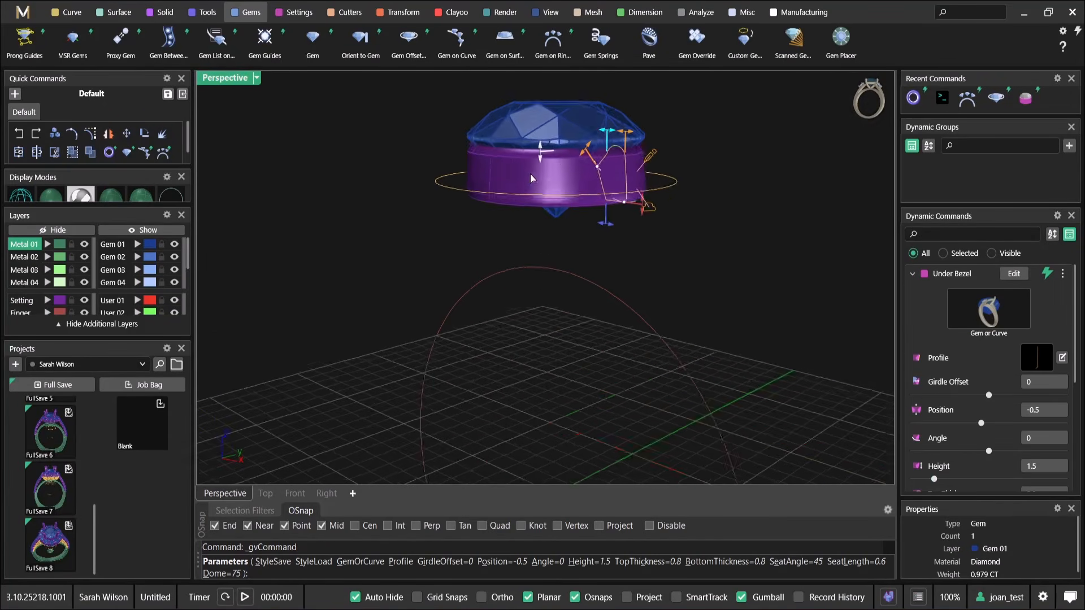
scroll(658, 221, up, 4)
drag(687, 298, 650, 290)
scroll(616, 272, down, 1)
right_drag(599, 265, 600, 293)
scroll(1004, 380, down, 8)
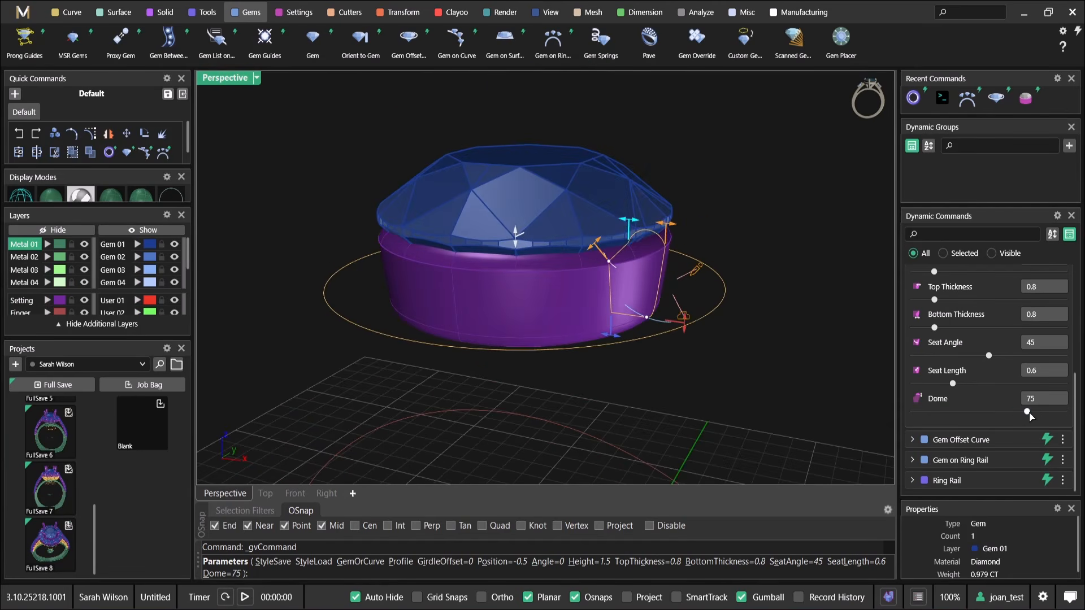
Set the under bezel's dome to 0 and accept it
drag(1027, 412, 914, 412)
scroll(654, 239, up, 5)
scroll(634, 235, down, 5)
right_drag(635, 237, 666, 222)
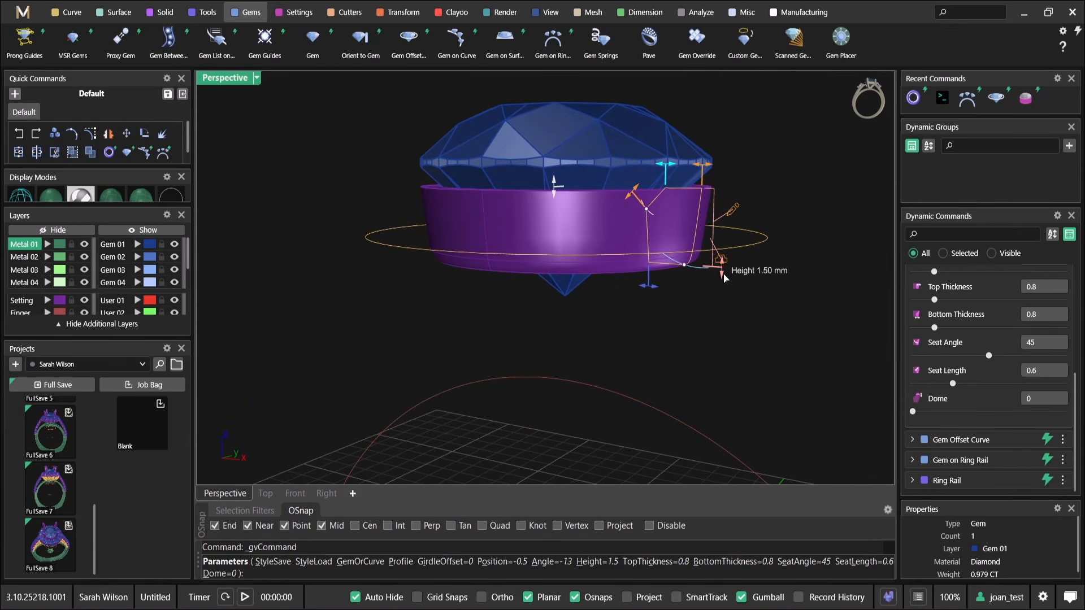
key(Return)
Add a four-prong head to the centre diamond with its rail count set to 0
right_click(595, 162)
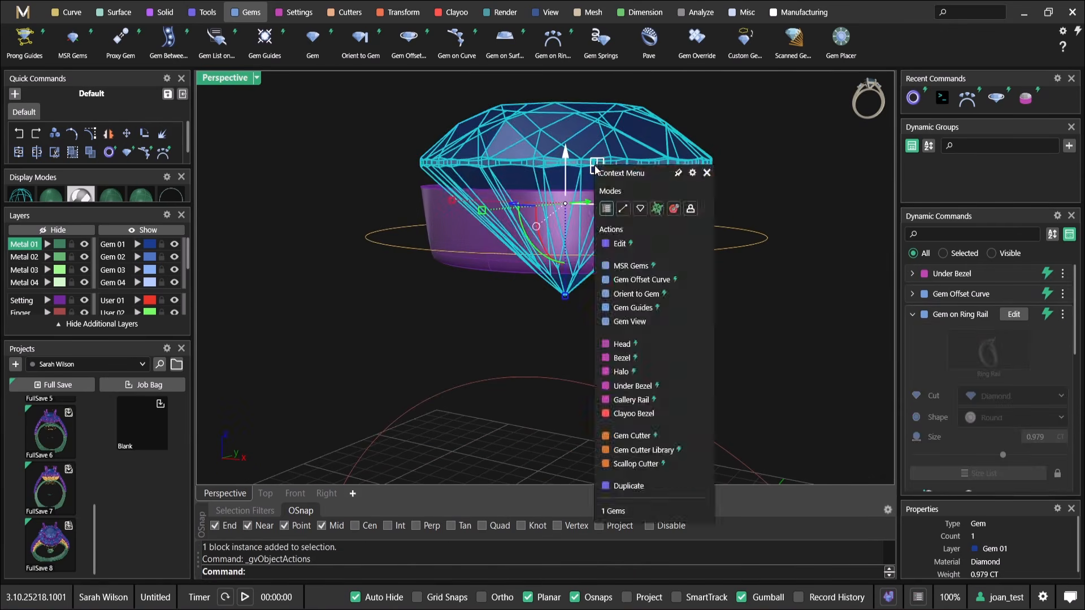
click(648, 347)
scroll(678, 361, up, 3)
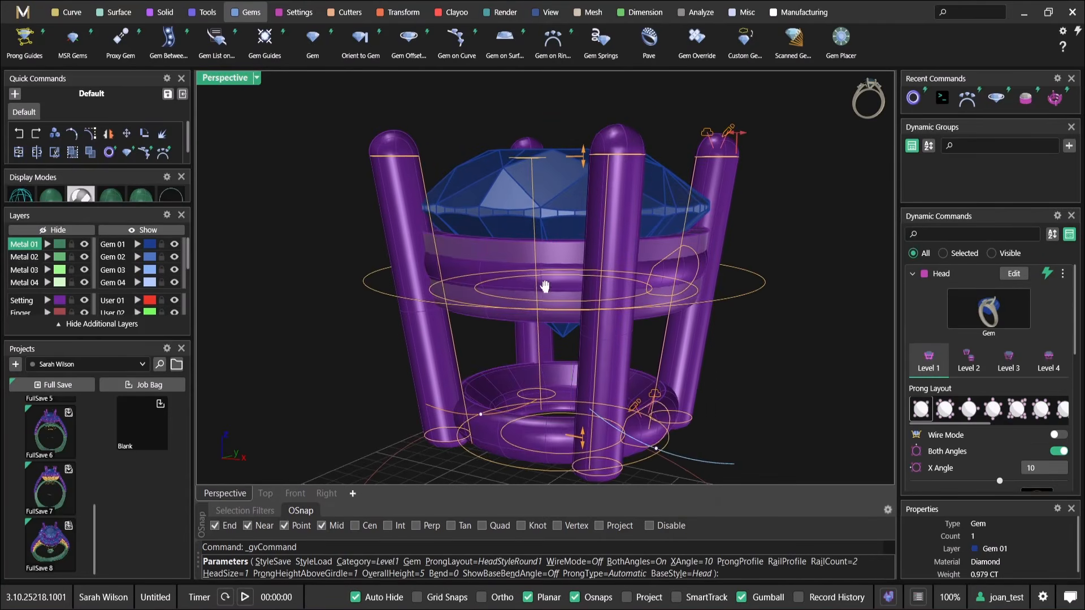
scroll(928, 367, down, 6)
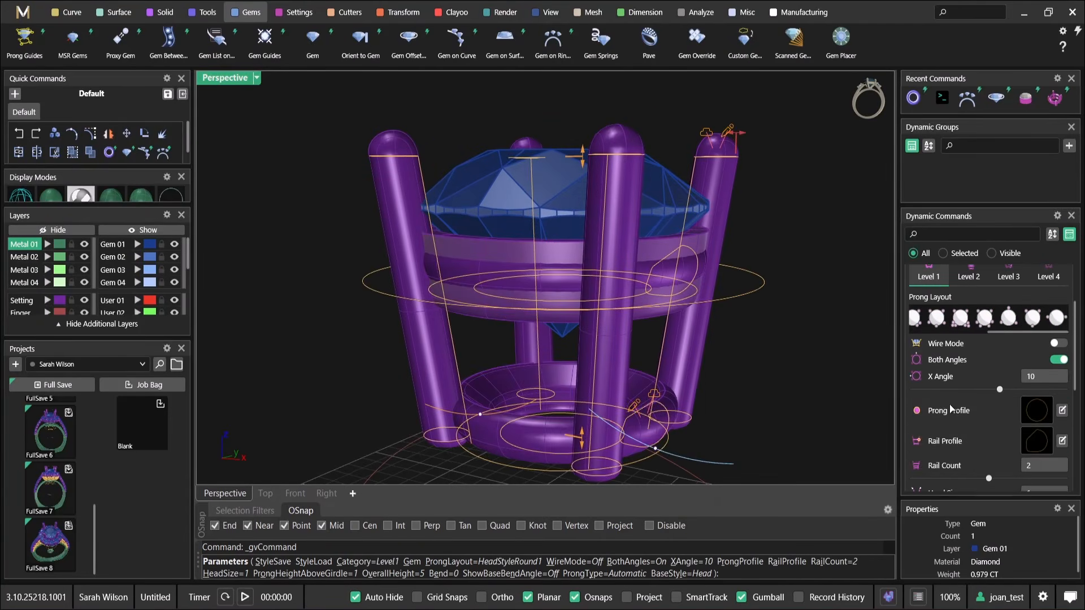
drag(988, 387, 913, 387)
scroll(612, 378, down, 2)
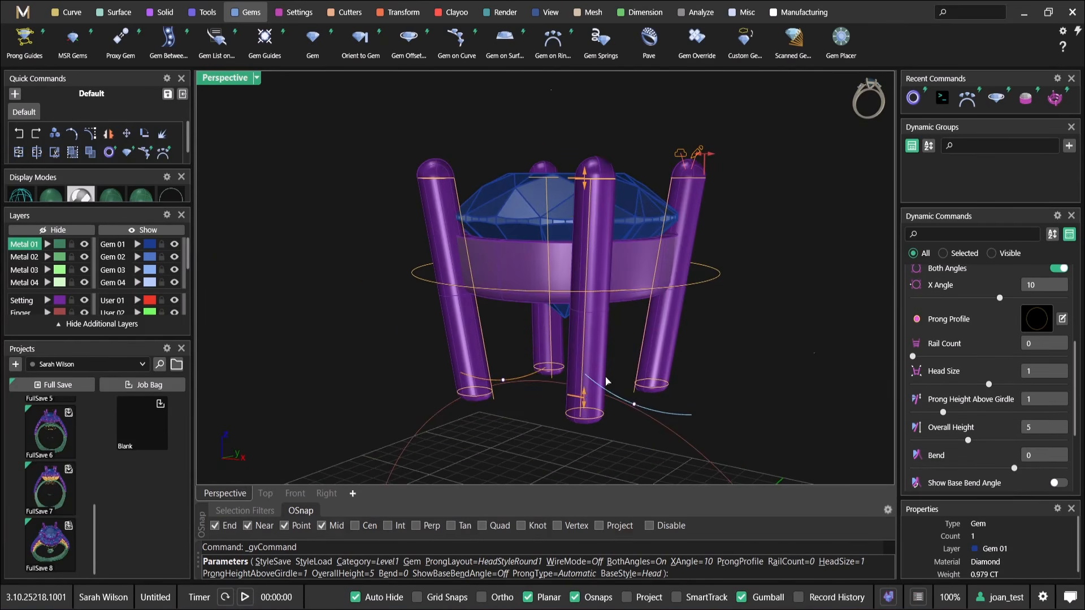
Shorten the head's overall height to about 2.29 mm, raise its prongs higher above the girdle, and accept it
drag(584, 399, 586, 301)
right_drag(586, 301, 566, 317)
scroll(664, 252, up, 5)
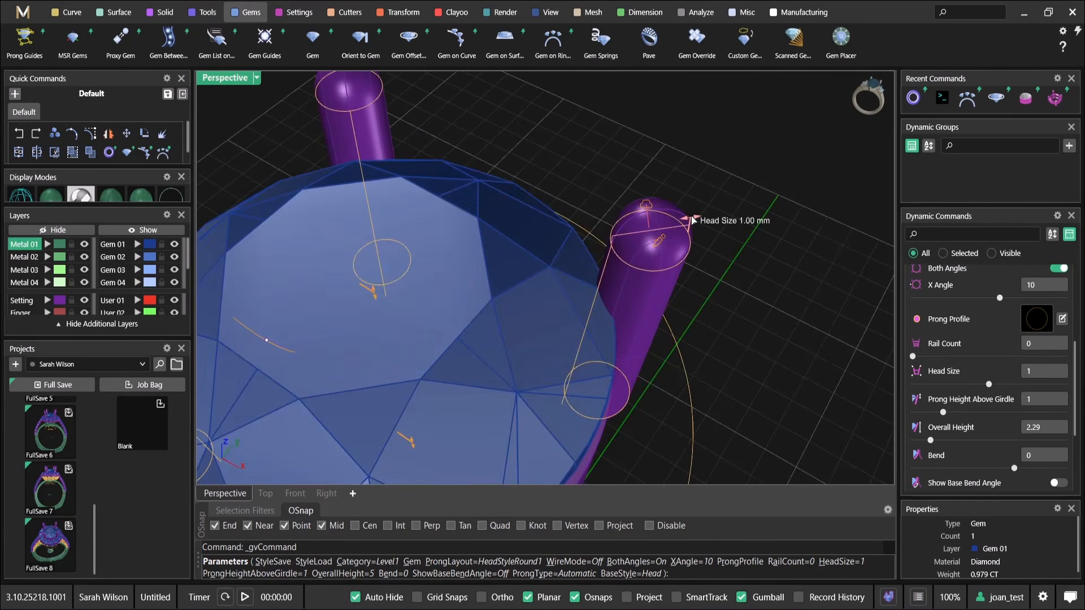
scroll(692, 221, down, 6)
right_drag(655, 257, 650, 289)
scroll(570, 261, up, 5)
drag(563, 254, 564, 193)
scroll(567, 263, down, 5)
shift+right_drag(567, 266, 642, 239)
right_click(572, 285)
Place round diamonds along the gem offset curve with Gems on Curve, ending at position 0.95, and size them to 1.8 mm
click(611, 278)
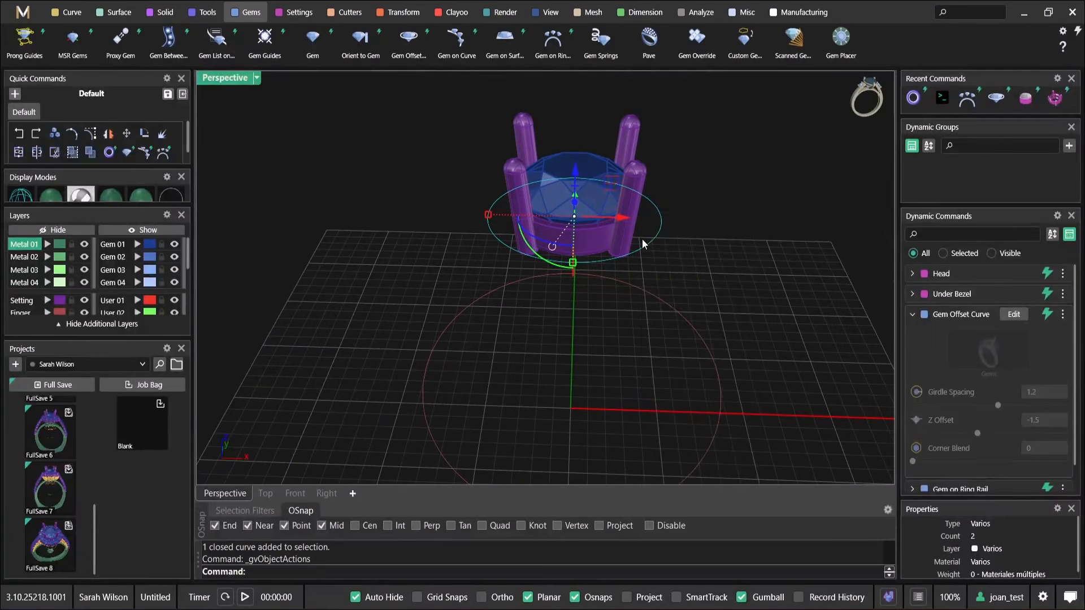
right_click(642, 239)
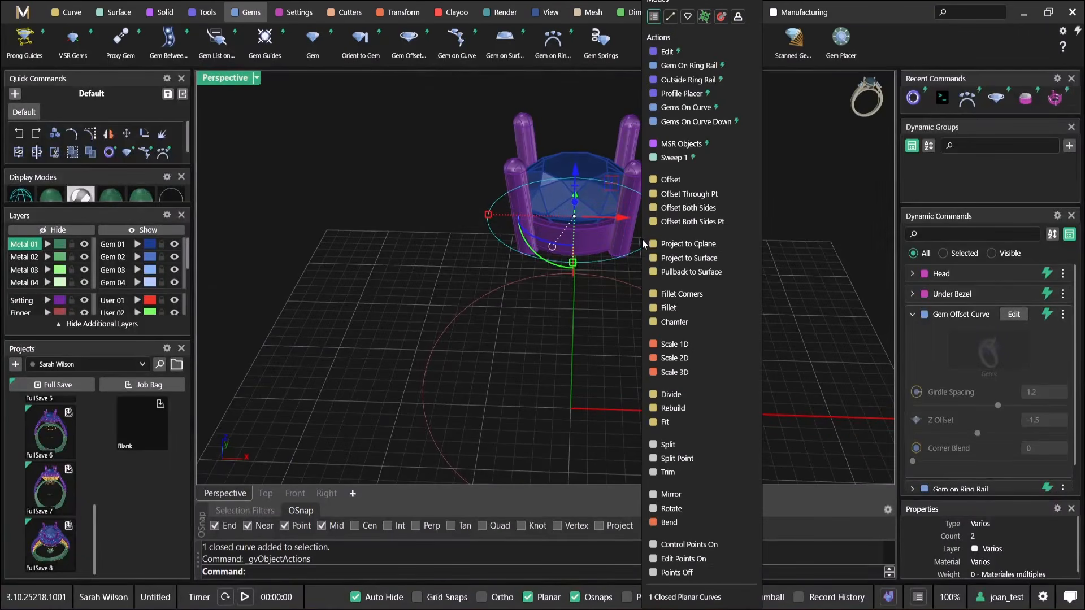
click(729, 114)
right_drag(590, 215, 661, 294)
scroll(616, 220, up, 3)
drag(624, 321, 547, 173)
scroll(616, 169, up, 5)
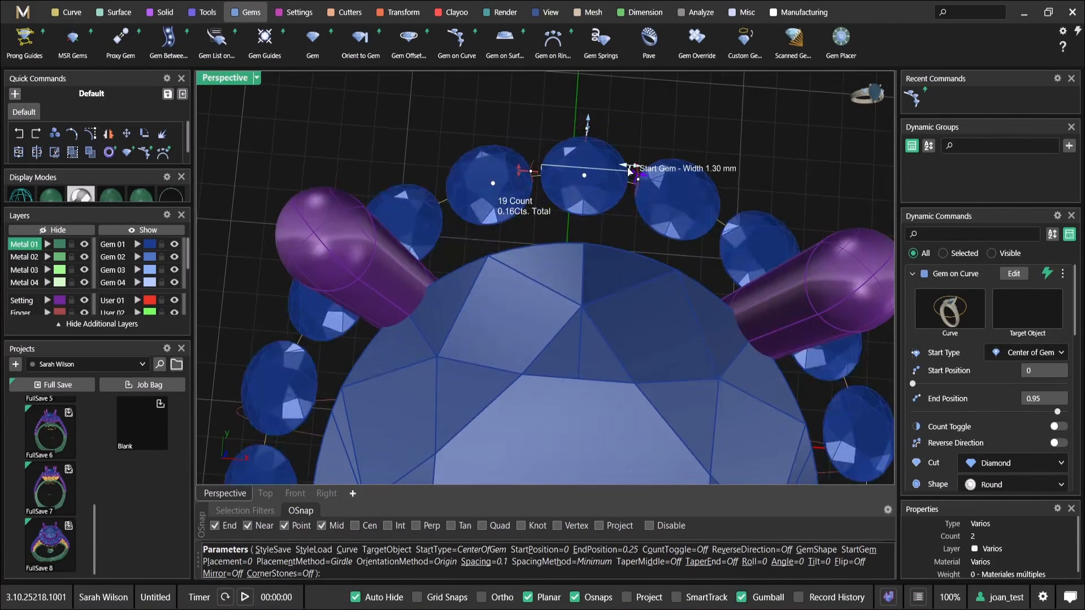
drag(629, 170, 648, 176)
Working in the Top view, enlarge the halo diamonds to 2.25 mm
right_drag(576, 193, 621, 246)
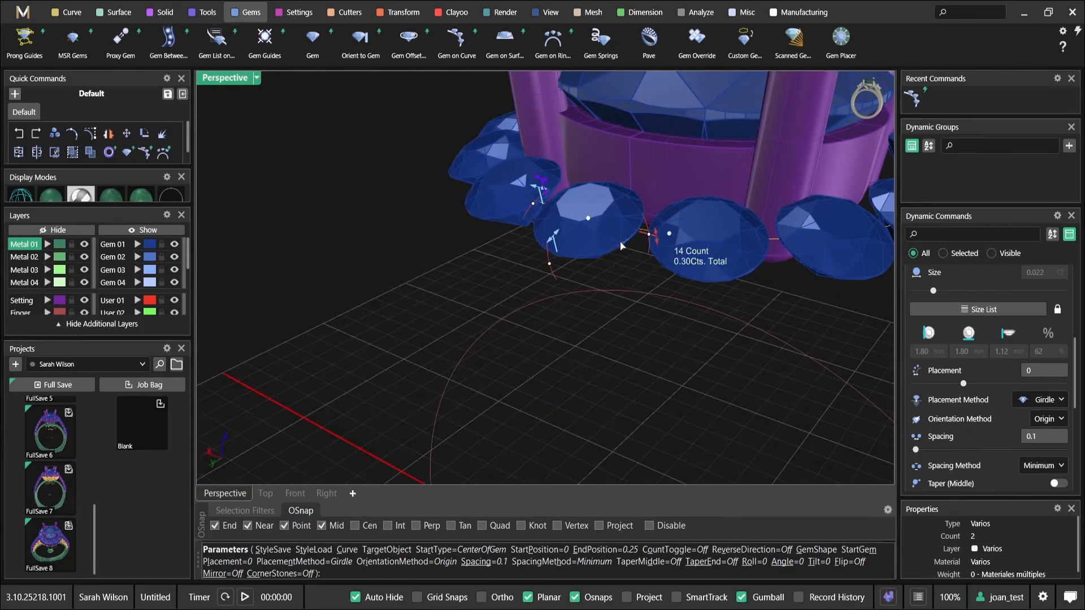
double_click(217, 79)
double_click(217, 79)
scroll(534, 197, up, 6)
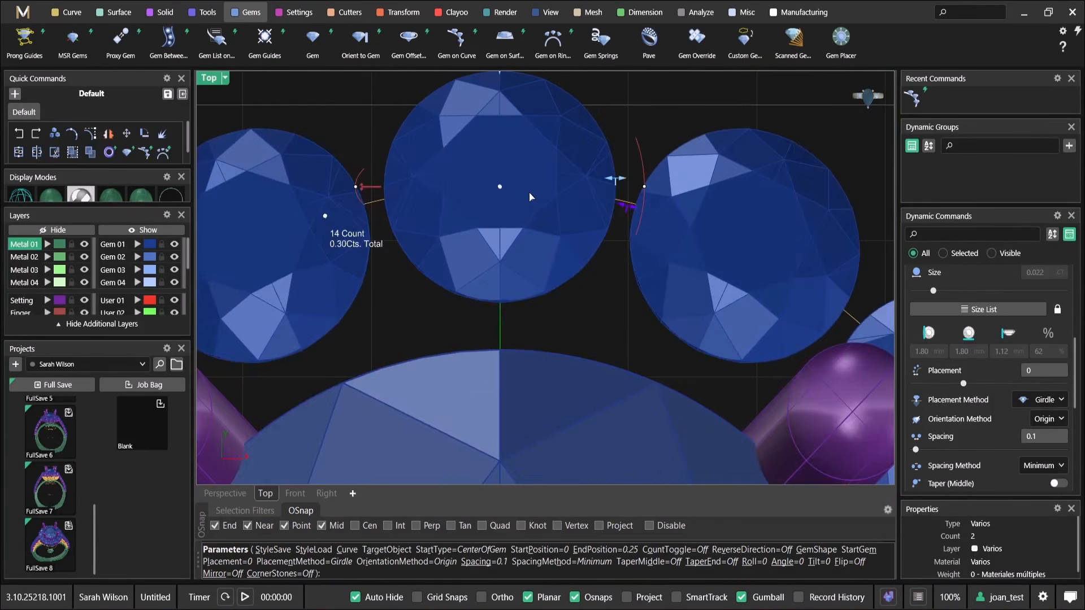
scroll(498, 254, down, 8)
scroll(477, 308, up, 5)
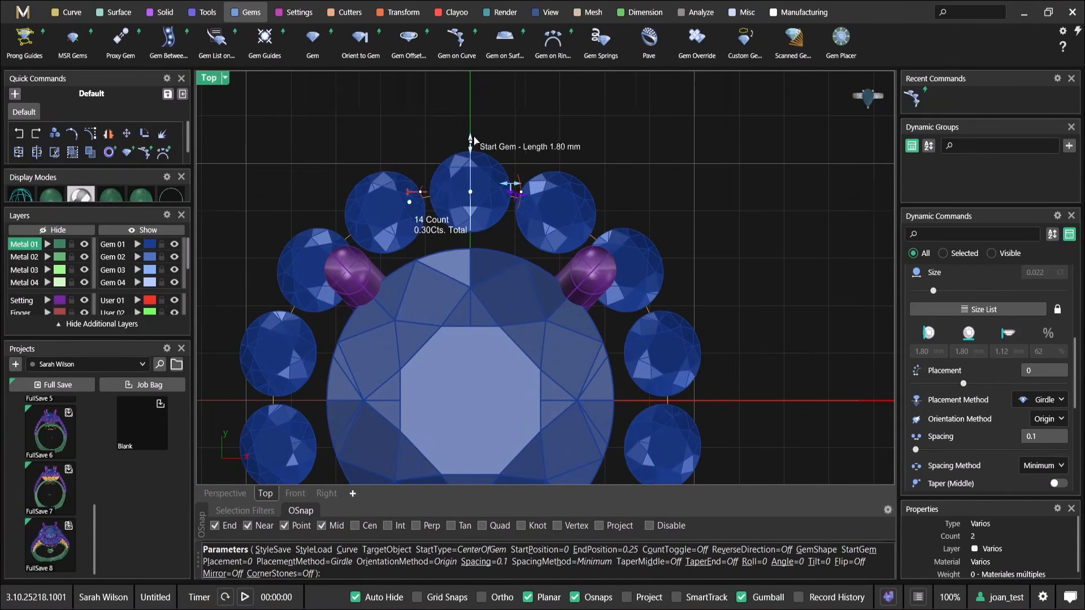
scroll(476, 140, down, 3)
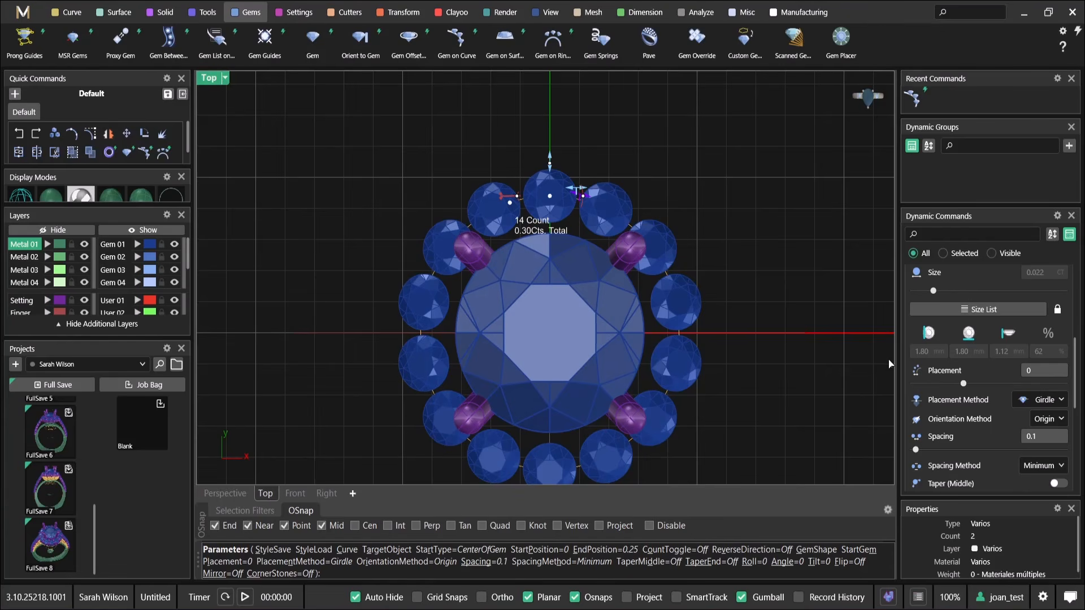
double_click(211, 81)
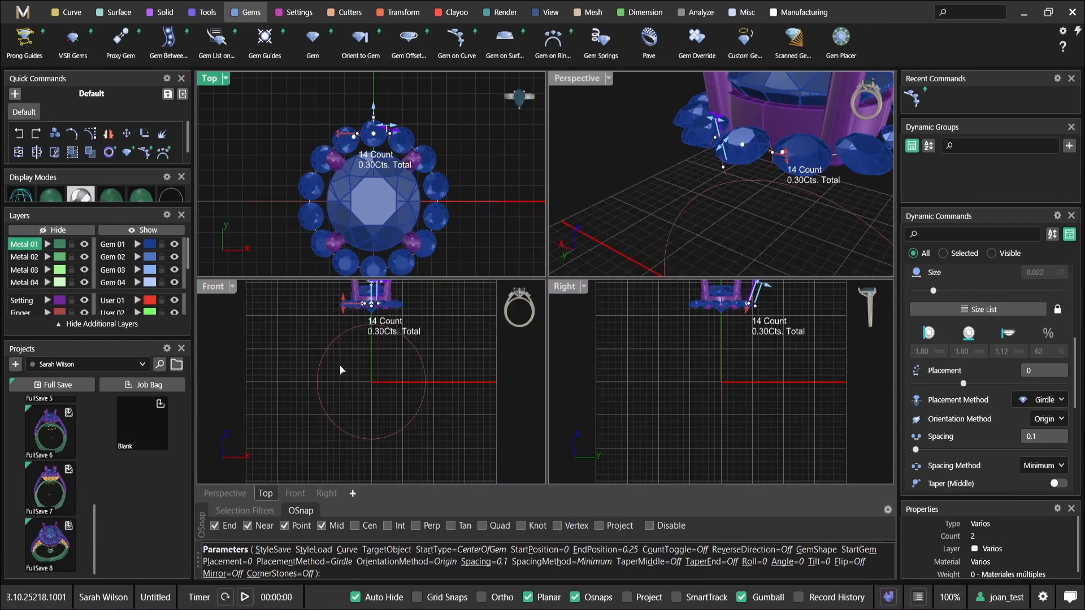
scroll(366, 173, up, 5)
scroll(366, 173, up, 3)
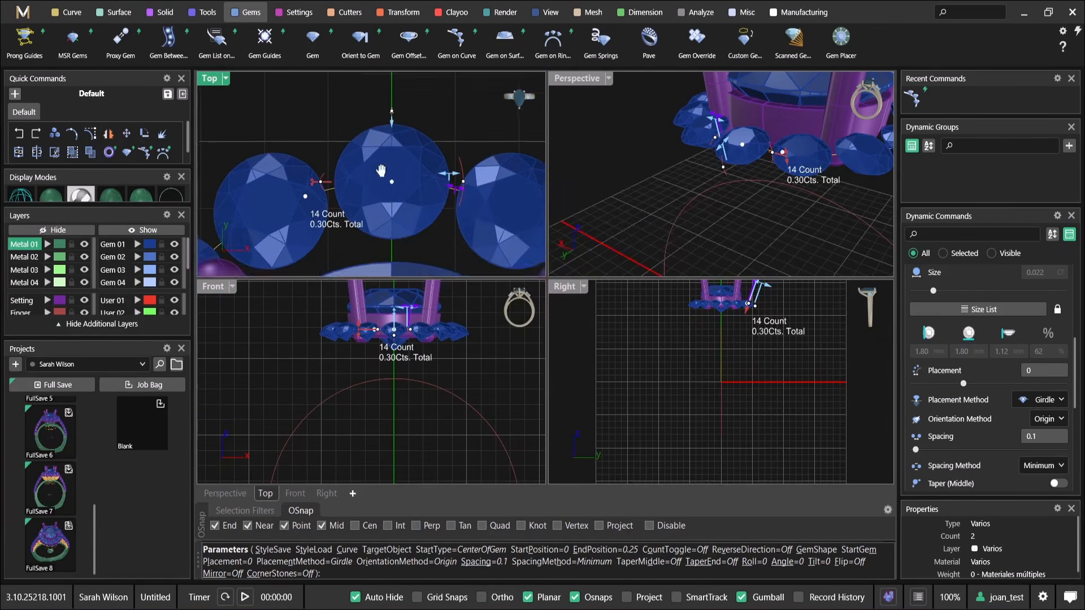
drag(390, 146, 390, 127)
Set the halo diamonds' orientation method to Down and accept the row
right_drag(693, 185, 650, 138)
double_click(569, 79)
scroll(515, 243, down, 4)
right_drag(520, 259, 470, 244)
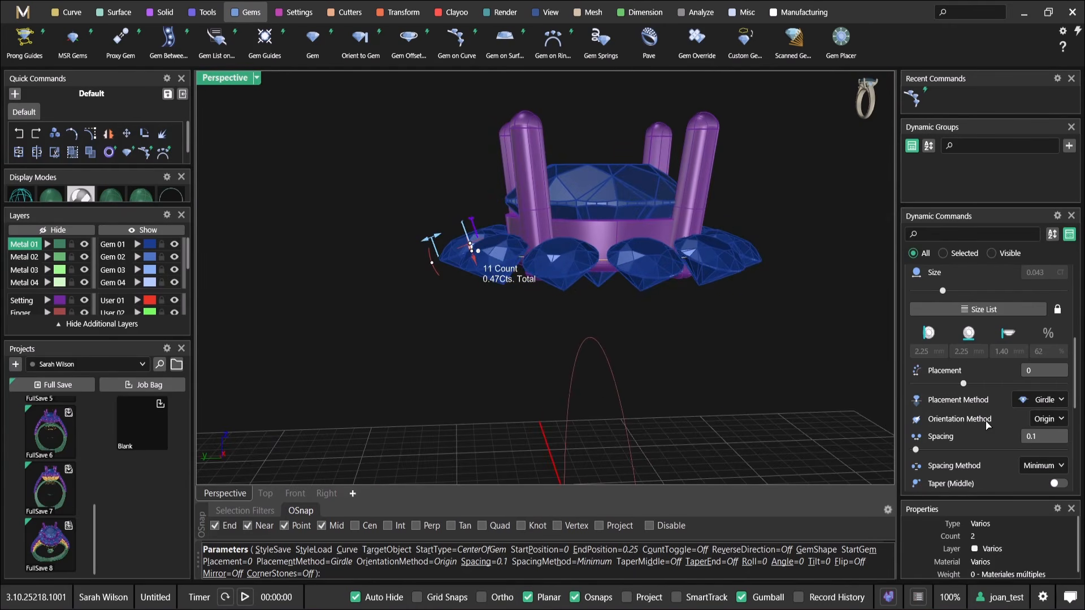
click(1047, 473)
right_drag(512, 246, 481, 317)
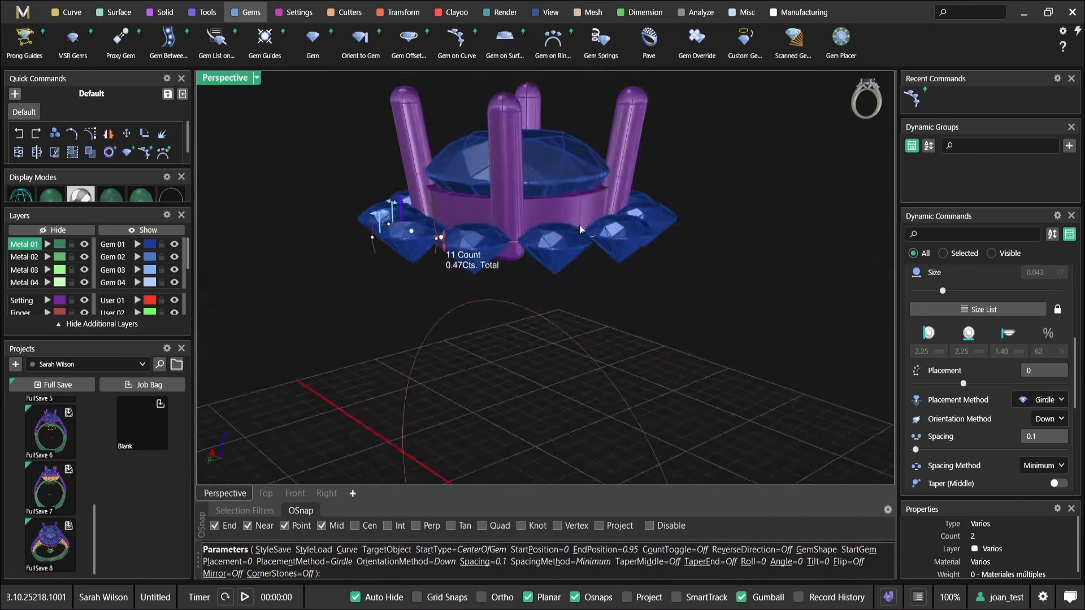
scroll(481, 317, up, 5)
drag(491, 329, 492, 295)
scroll(515, 299, down, 5)
right_drag(516, 296, 632, 320)
right_click(469, 171)
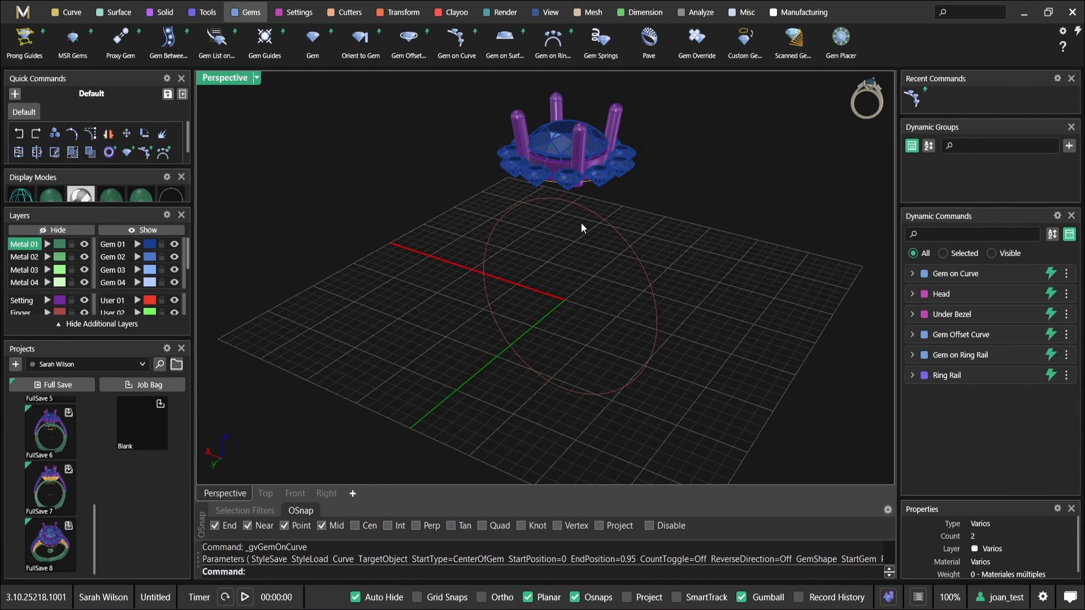
Edit the gem offset curve and adjust its girdle spacing to distribute the halo diamonds around the centre stone
scroll(583, 218, up, 4)
right_drag(605, 201, 670, 290)
scroll(670, 289, down, 2)
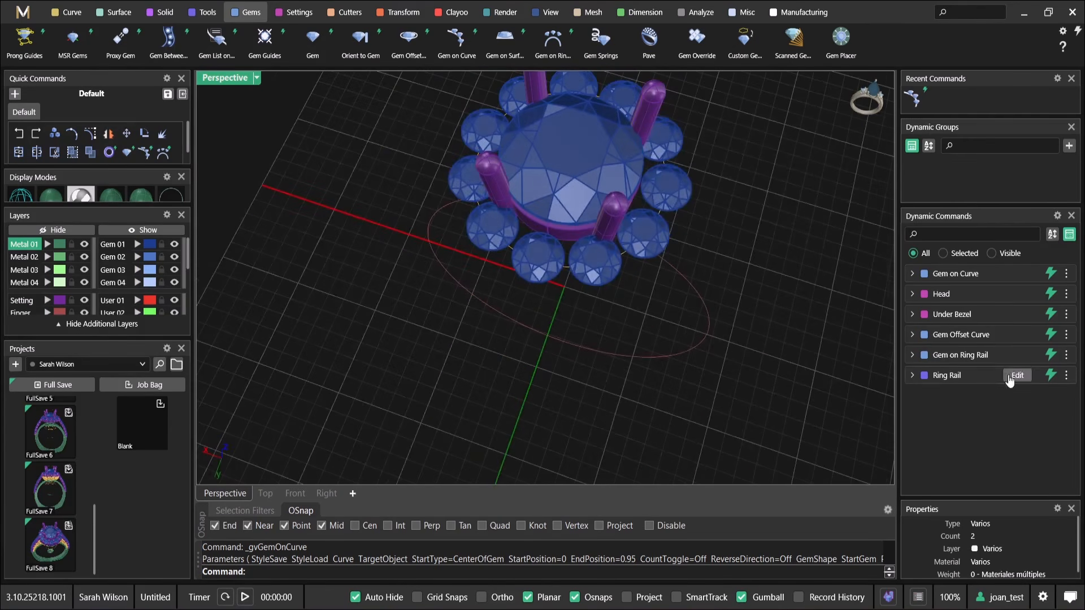
click(1020, 336)
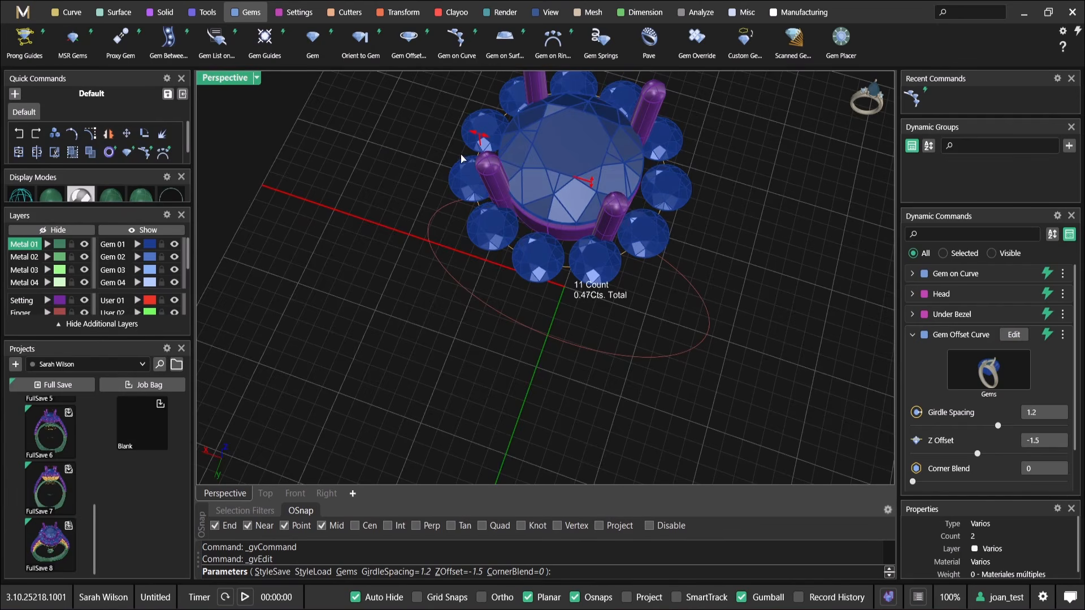
right_drag(461, 162, 457, 158)
drag(440, 169, 436, 173)
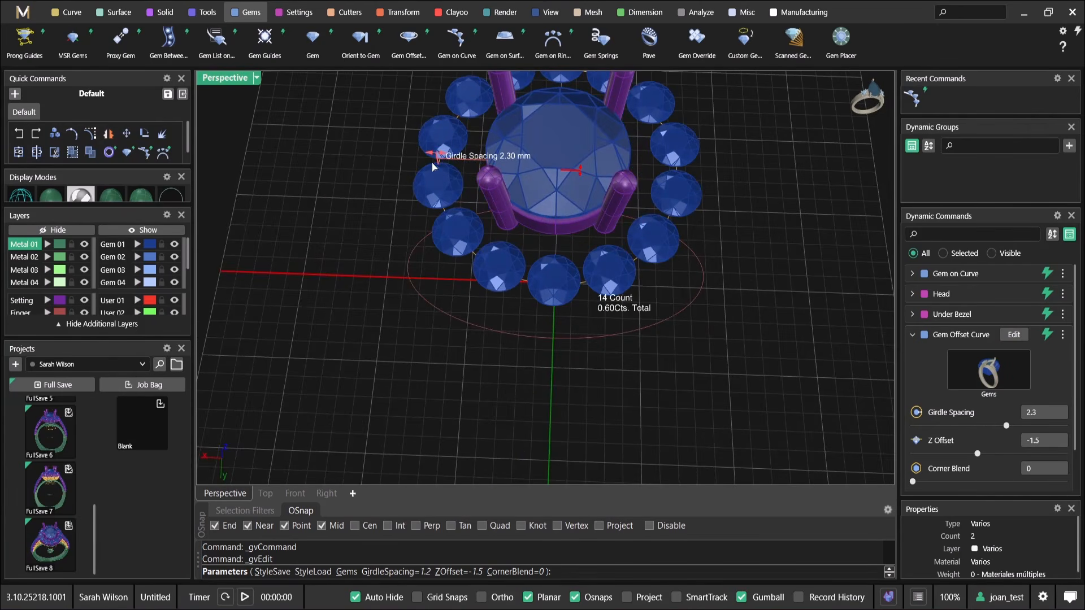
mouse_move(455, 175)
right_down()
mouse_move(497, 231)
mouse_move(504, 182)
mouse_move(452, 168)
right_up()
scroll(497, 234, up, 5)
scroll(492, 222, down, 7)
scroll(504, 182, up, 4)
right_click(447, 165)
Add an under bezel beneath one of the halo diamonds
right_drag(525, 185, 571, 254)
click(569, 303)
click(580, 302)
scroll(503, 304, up, 4)
scroll(562, 172, up, 5)
right_drag(619, 319, 503, 244)
click(519, 287)
right_click(503, 244)
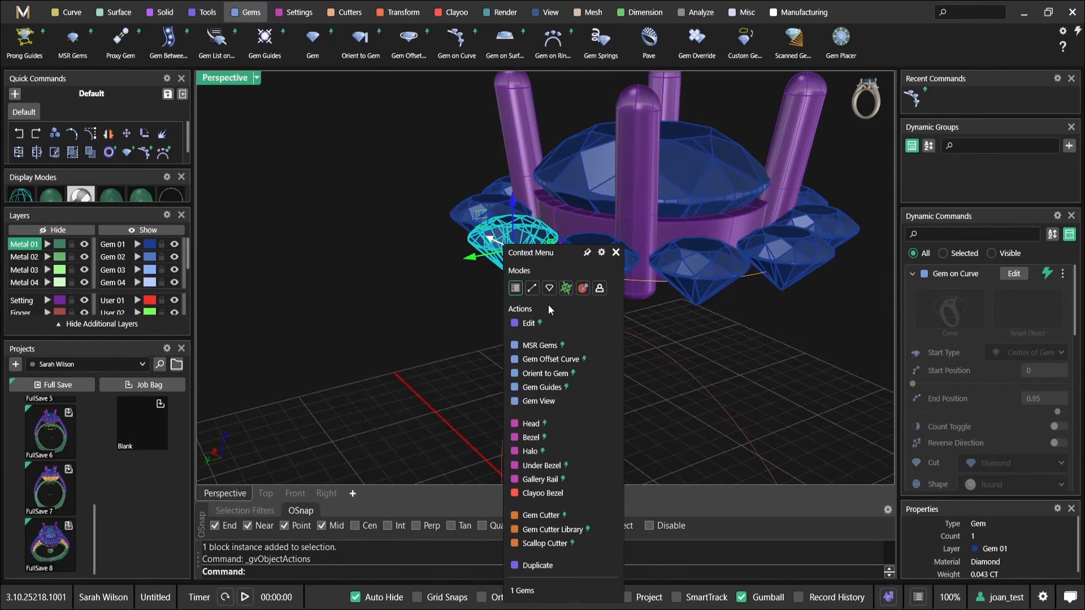
click(565, 465)
Reduce the halo under bezel's bottom thickness to 0.42 mm and shorten its seat length to 0.12 mm
scroll(486, 274, up, 4)
right_drag(491, 274, 582, 254)
scroll(585, 314, up, 3)
drag(612, 372, 577, 375)
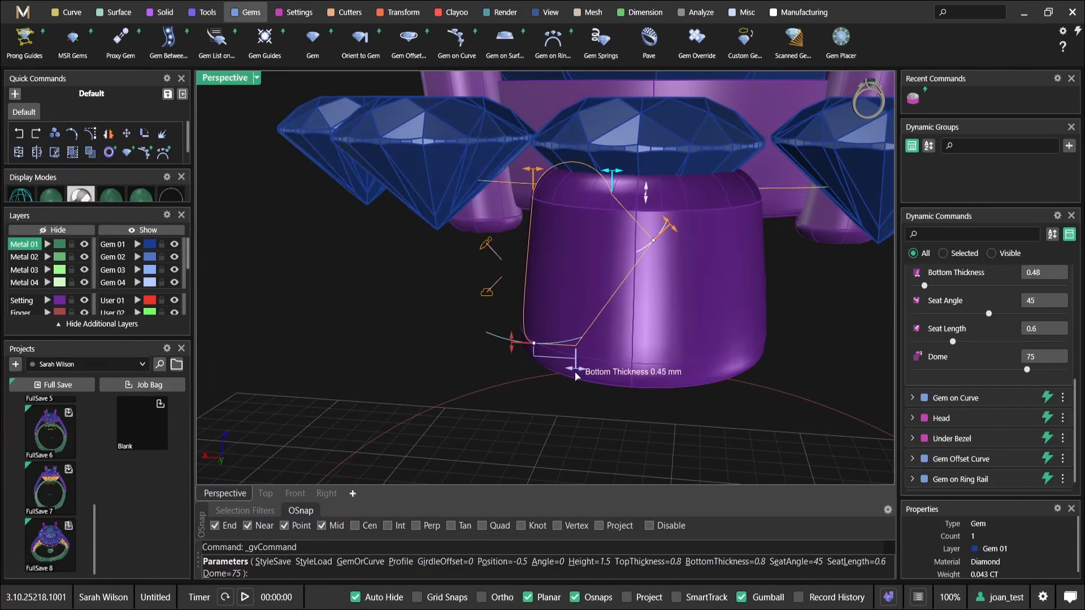
right_drag(599, 275, 593, 306)
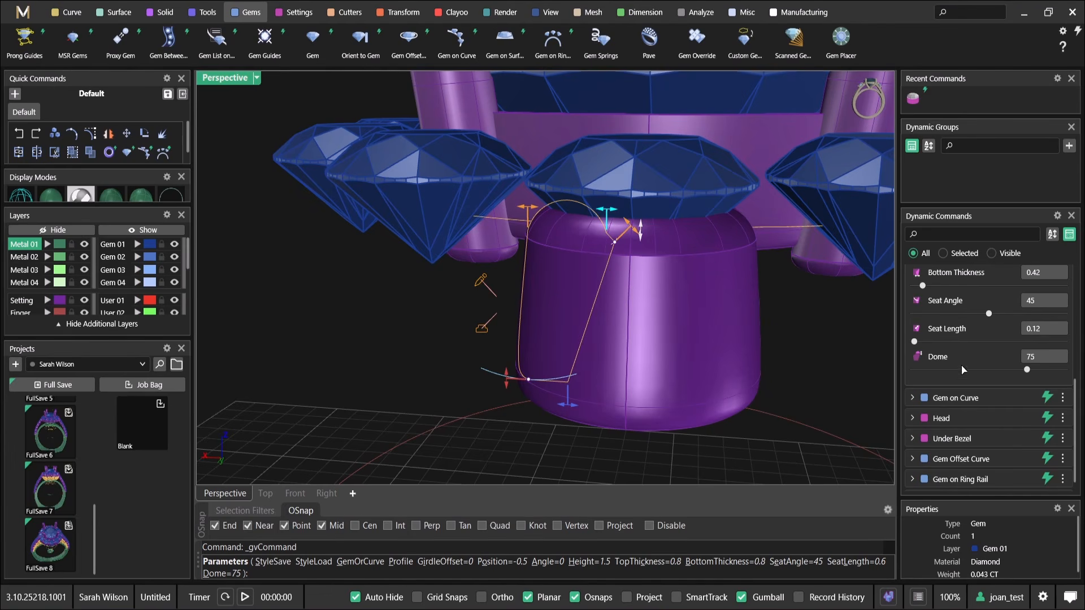
Flatten the halo under bezel's rim by setting its dome to 0
scroll(995, 390, down, 1)
scroll(1007, 398, up, 1)
drag(1028, 382, 913, 381)
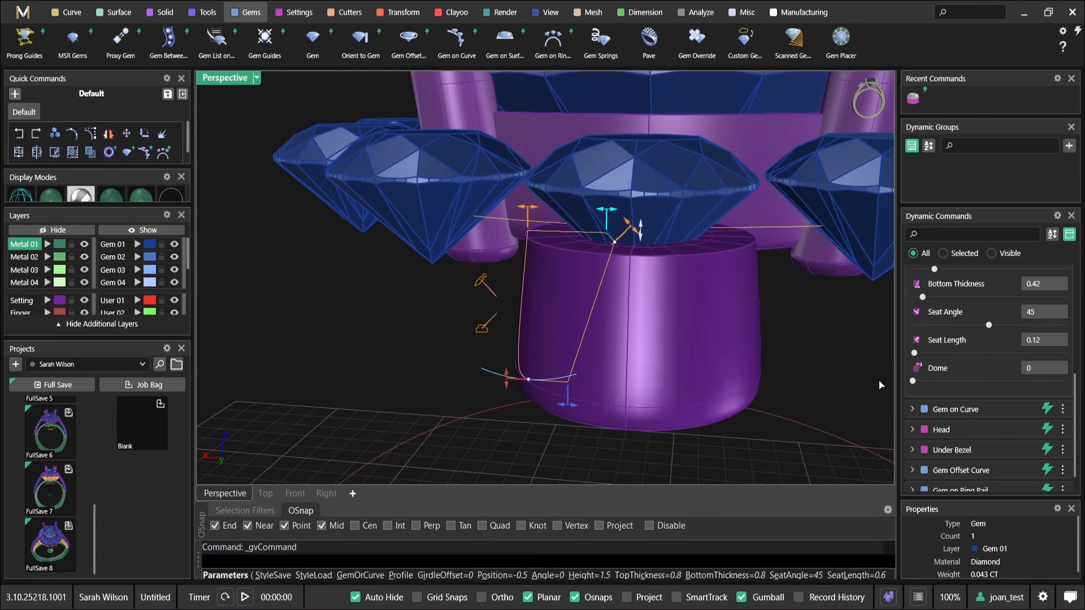
Thin the halo under bezel's top to 0.53 mm and raise its position to about -0.2 mm relative to the diamond
scroll(682, 295, up, 3)
drag(636, 264, 612, 271)
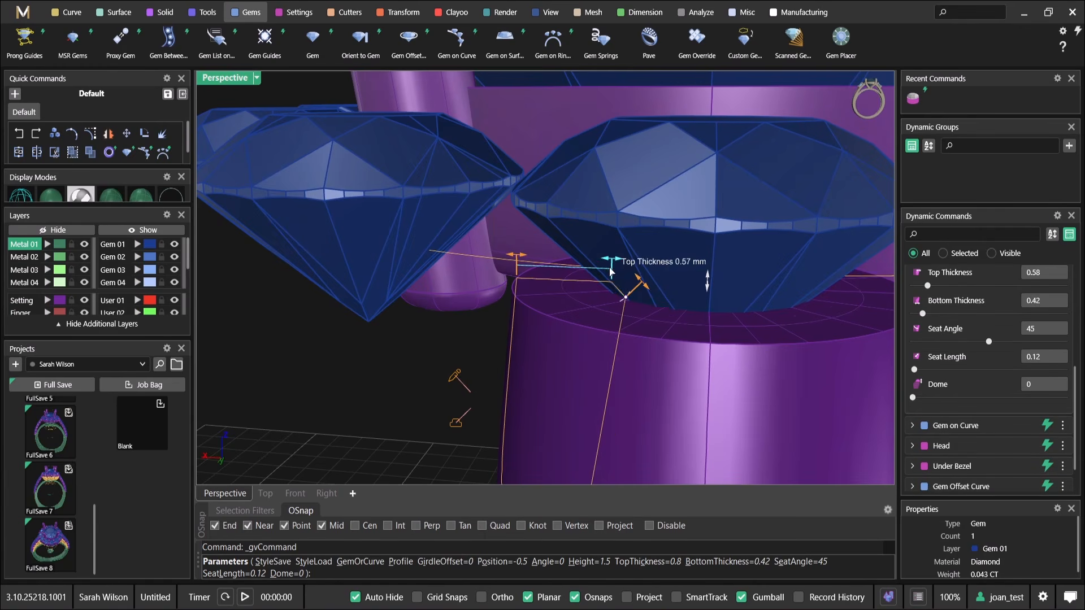
drag(708, 284, 707, 246)
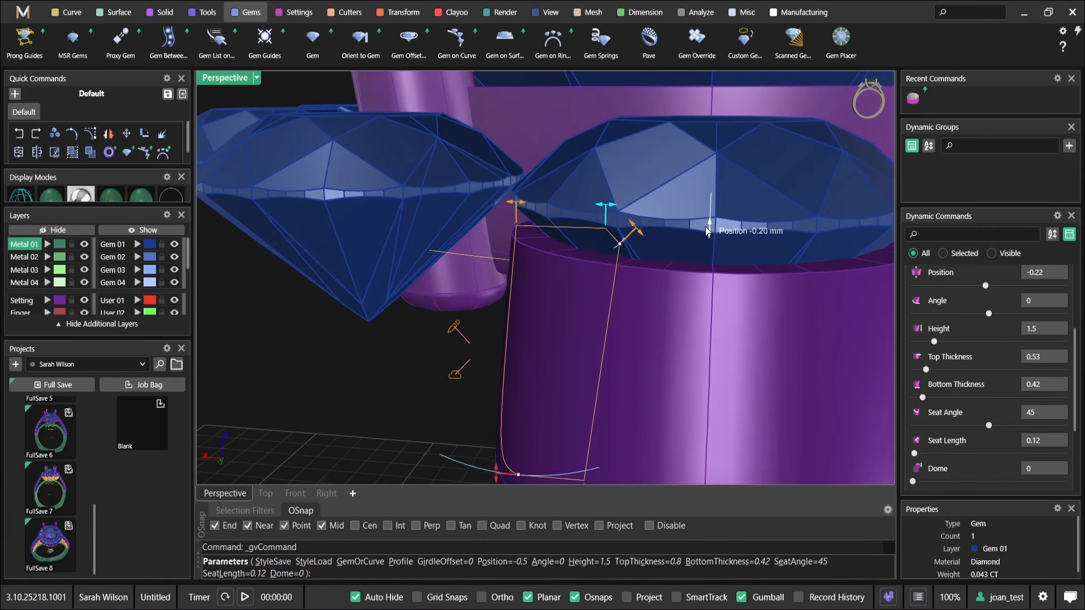
Set the halo under bezel's height to 0.95 mm and wall angle to -6, then accept the bezel
scroll(600, 304, down, 4)
drag(572, 326, 599, 325)
scroll(603, 326, down, 5)
right_drag(610, 317, 578, 314)
scroll(587, 291, up, 8)
drag(583, 394, 587, 342)
scroll(620, 334, down, 2)
right_drag(621, 335, 562, 332)
right_click(562, 332)
click(616, 309)
click(815, 349)
right_drag(815, 348, 695, 333)
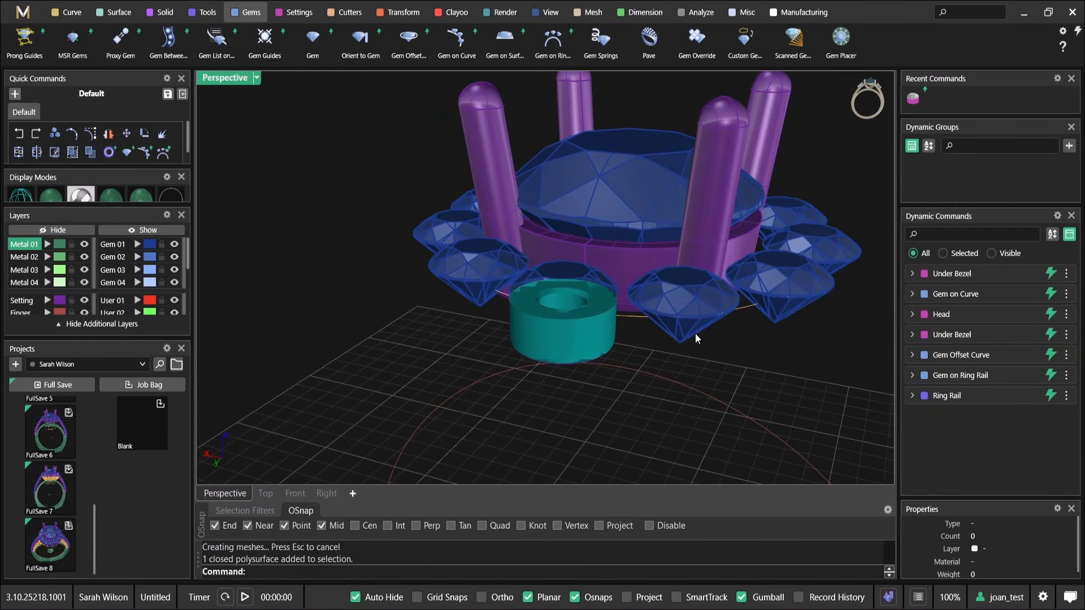
Rename the small diamond's Under Bezel dynamic command to "halo underbezel"
click(572, 348)
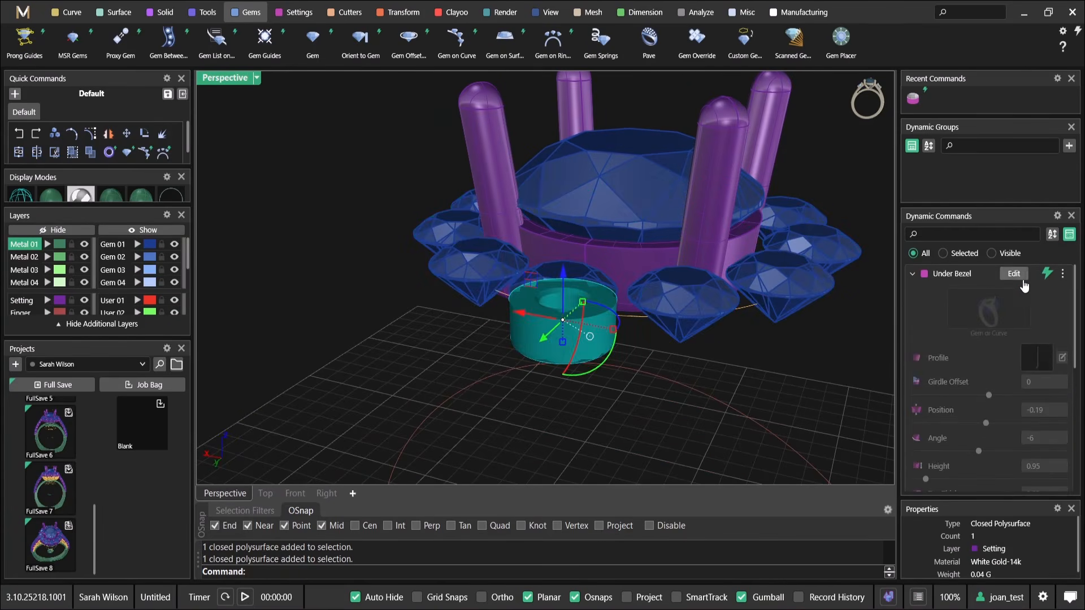
click(1064, 275)
click(1023, 367)
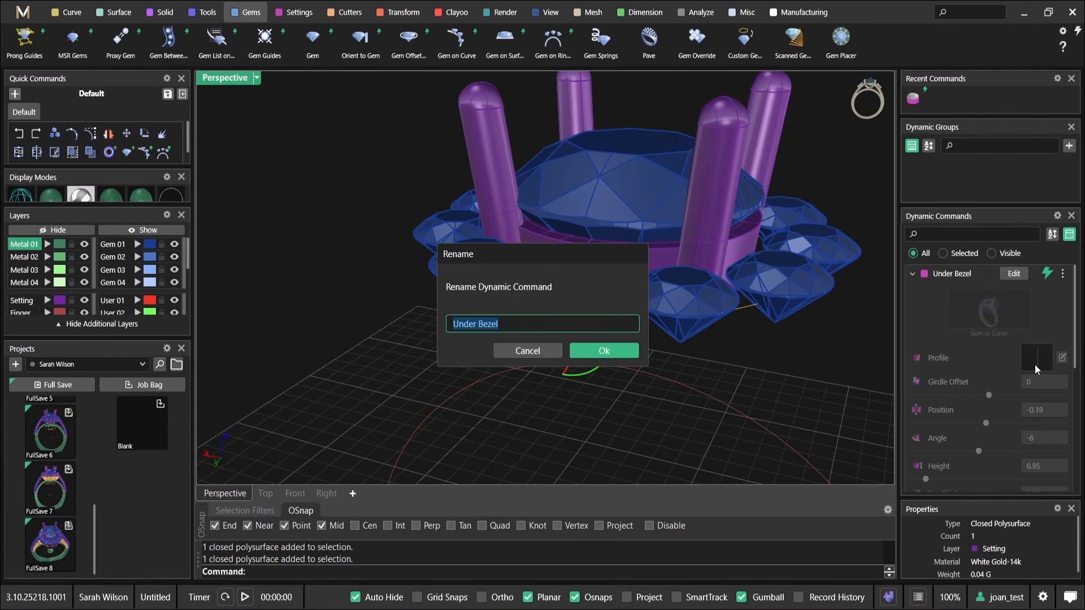
text(halo under)
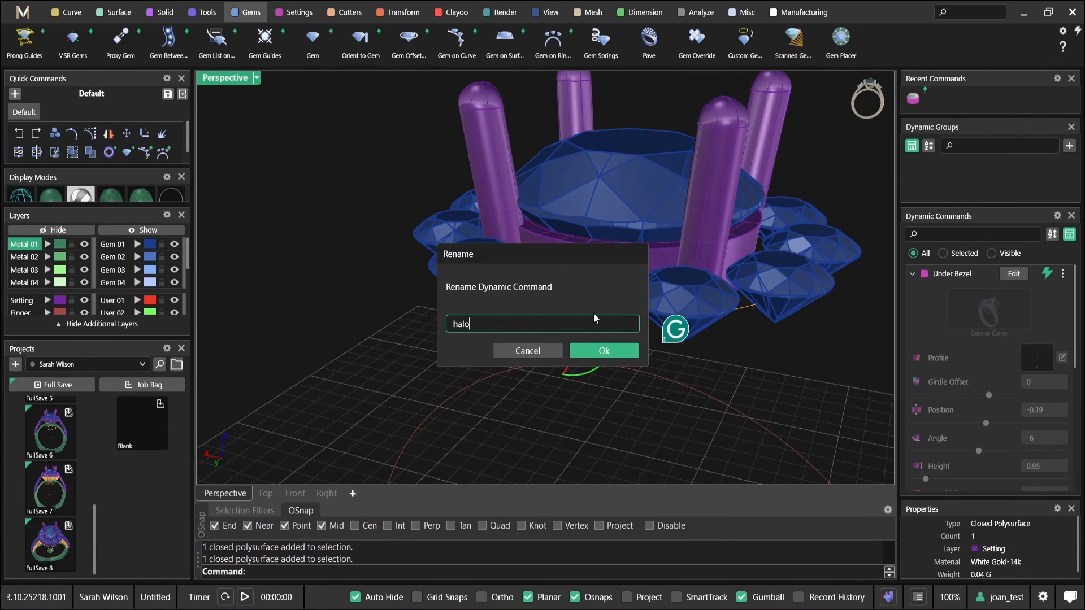
text(el)
key(Return)
Rename the centre diamond's Under Bezel dynamic command to "main stone underbezel"
scroll(569, 360, down, 7)
right_drag(571, 295, 816, 310)
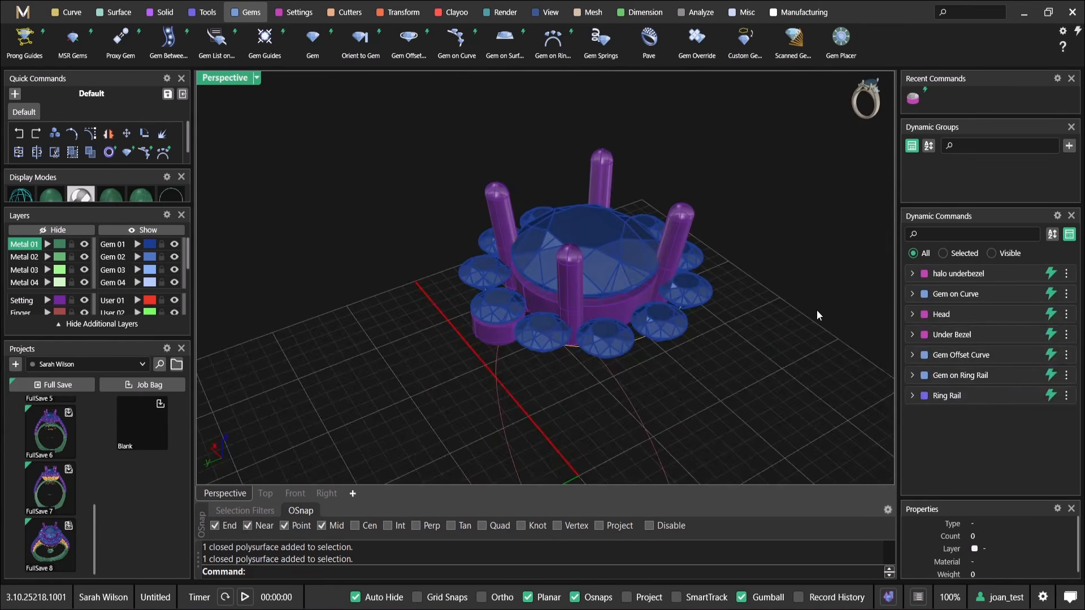
scroll(676, 290, up, 3)
click(590, 327)
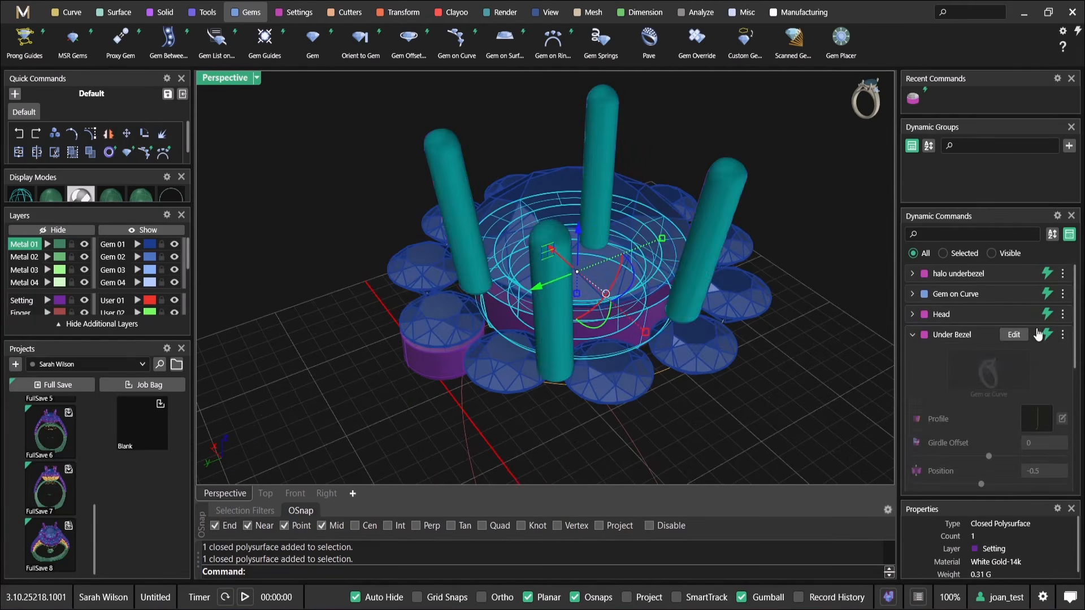
click(1063, 335)
click(1024, 428)
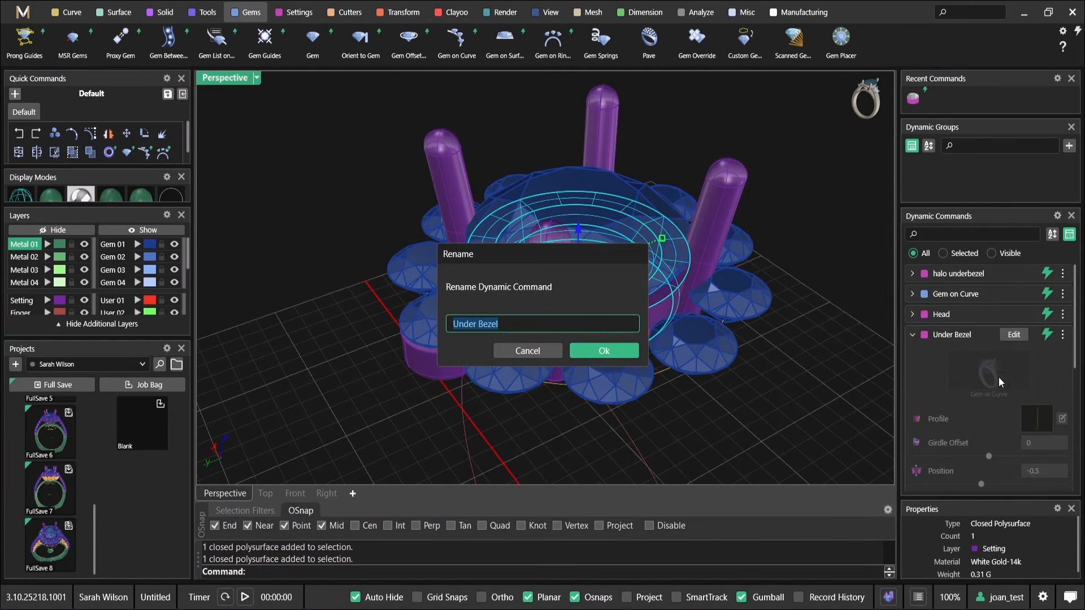
text(main )
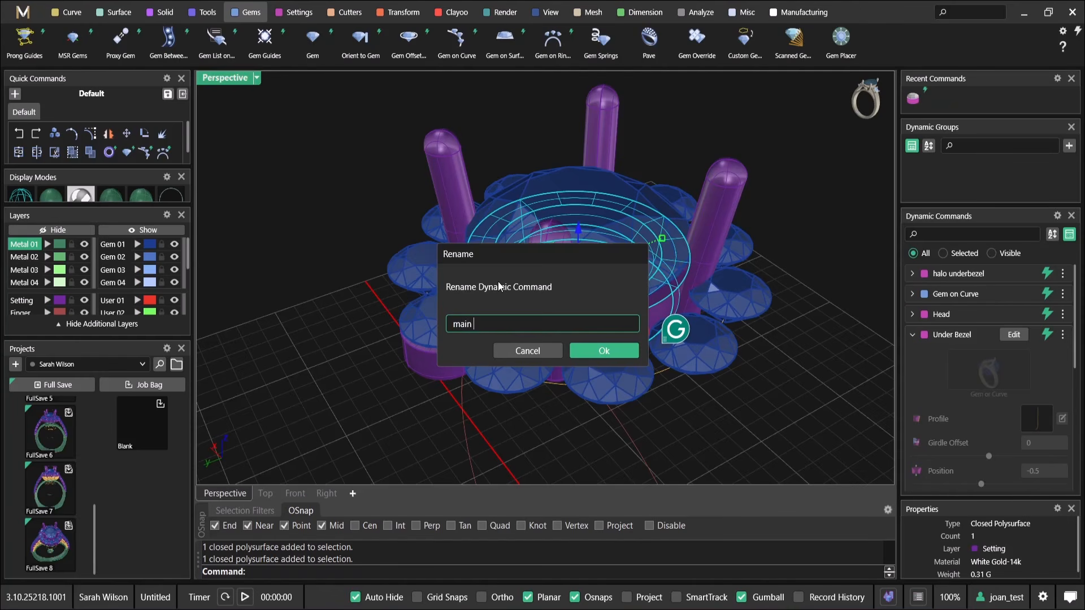
text(stone underbezel)
key(Return)
Examine the single halo under bezel and the row of halo diamonds that still need settings
right_drag(536, 384, 669, 327)
click(463, 361)
scroll(463, 361, down, 3)
right_drag(463, 361, 529, 381)
click(529, 381)
scroll(529, 381, up, 4)
scroll(606, 333, down, 5)
click(606, 333)
right_drag(605, 334, 741, 147)
click(628, 188)
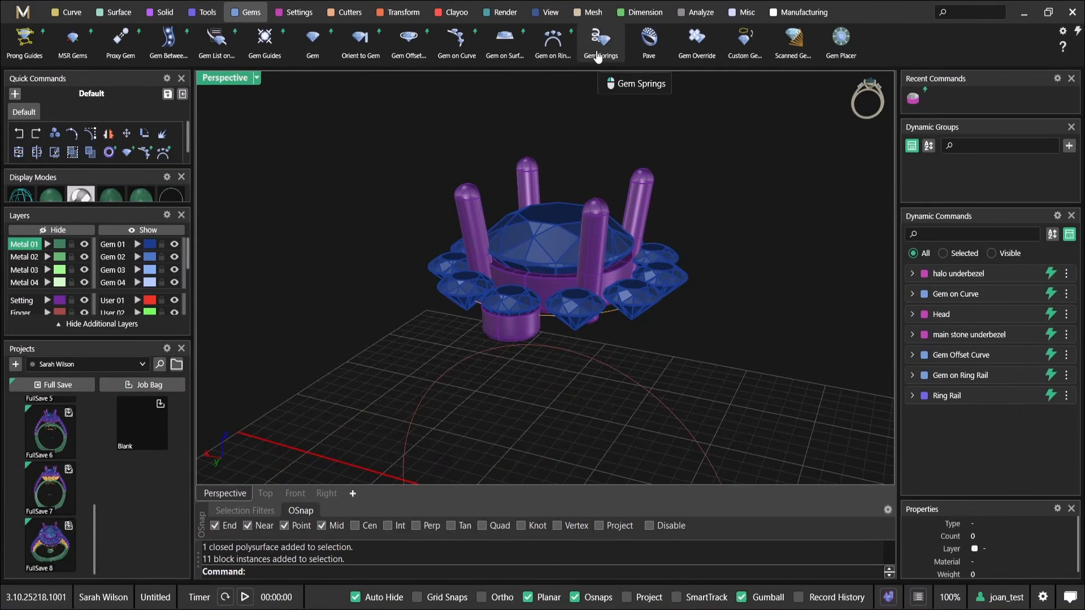
Start Orient to Gem with the bezelled halo diamond as base gem and its under bezel as the object to orient
click(346, 52)
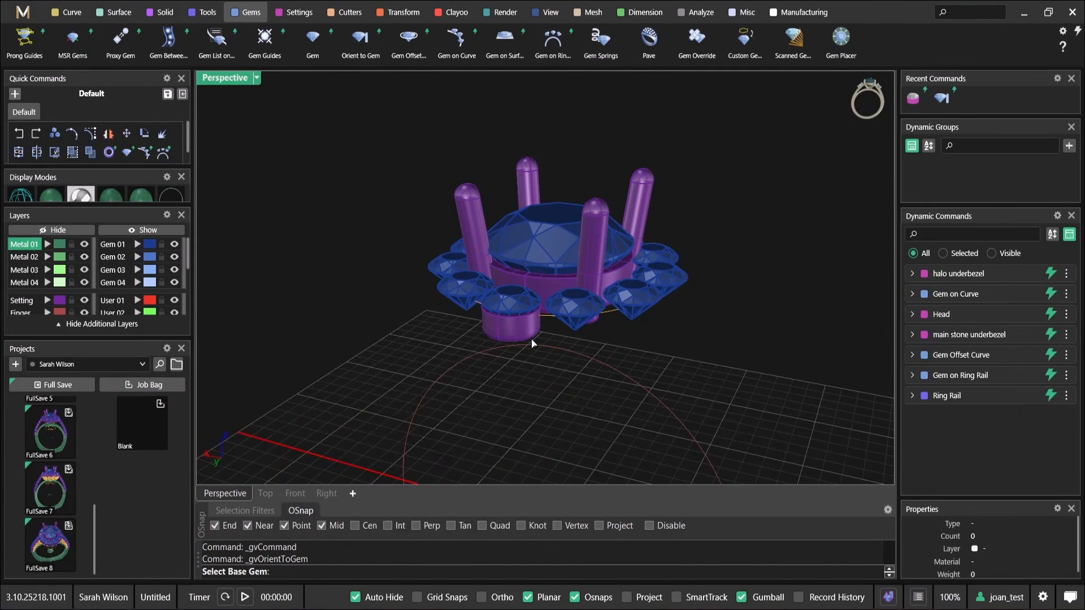
scroll(543, 308, up, 5)
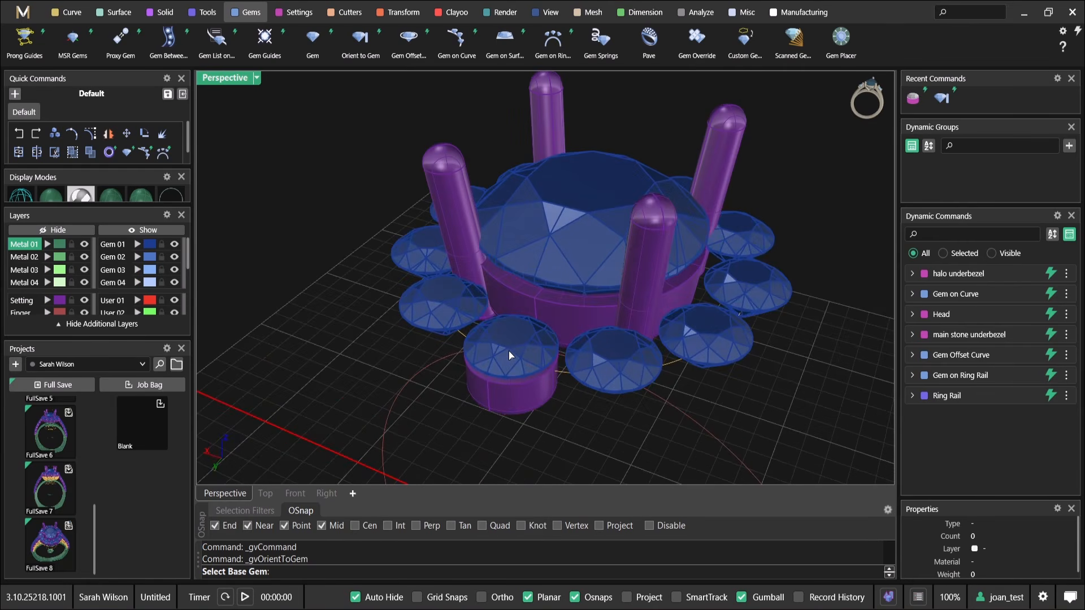
click(507, 353)
scroll(531, 359, up, 4)
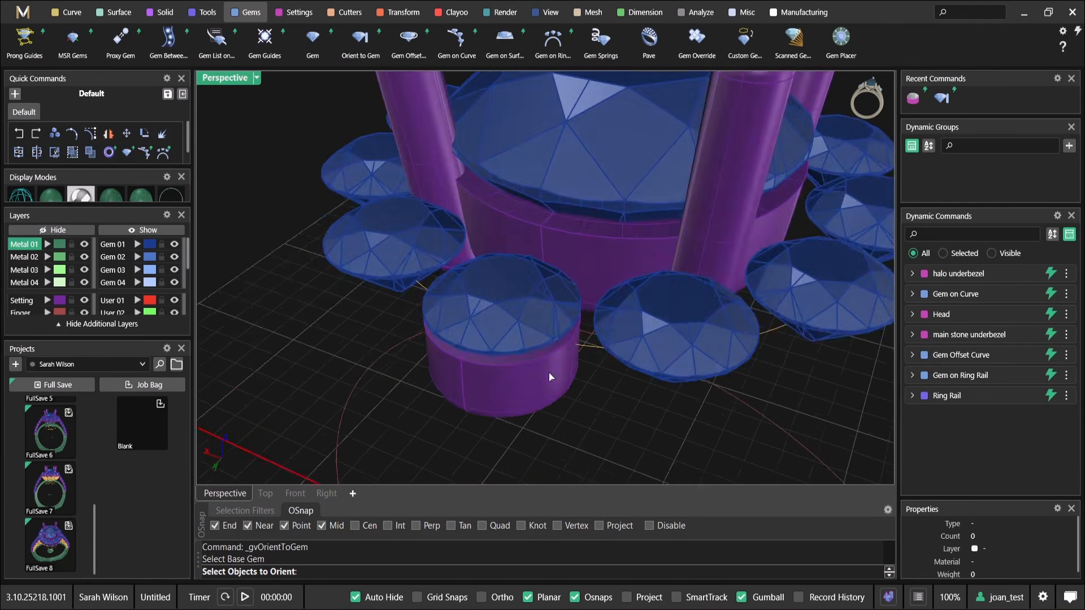
click(538, 361)
key(Return)
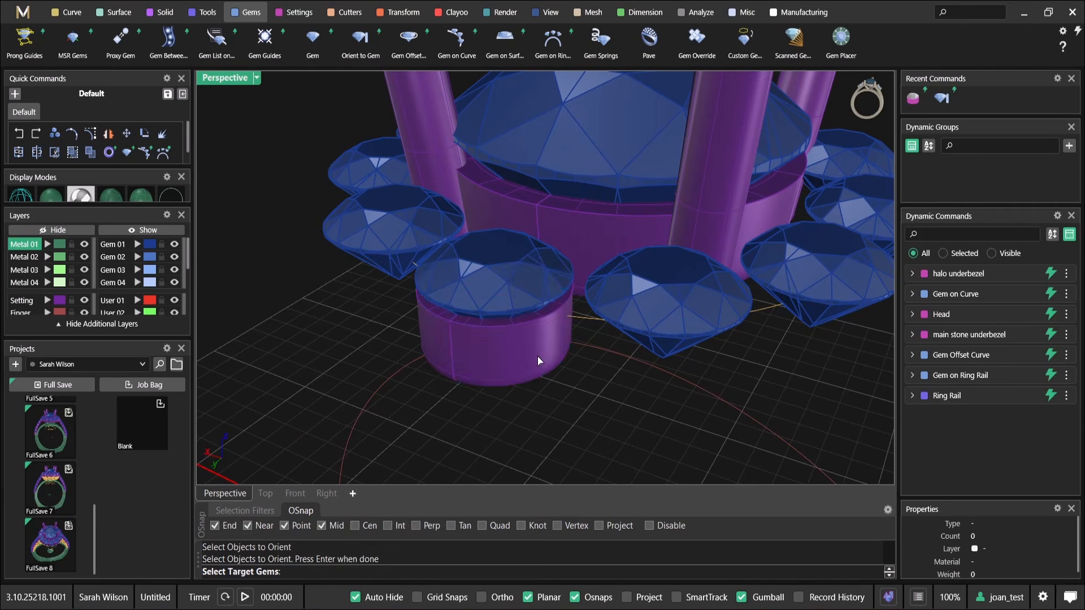
Pick all the remaining halo diamonds as target gems and accept the copied under bezels
scroll(537, 356, down, 5)
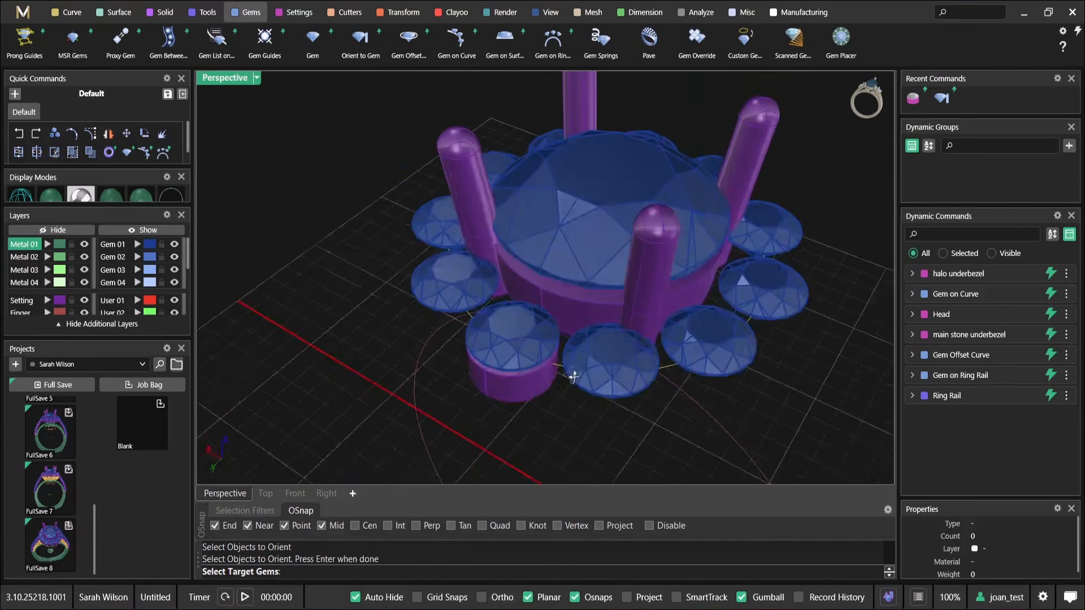
click(618, 365)
click(710, 340)
click(776, 294)
mouse_move(777, 293)
right_down()
mouse_move(782, 325)
mouse_move(785, 308)
right_up()
click(783, 266)
click(757, 170)
click(716, 117)
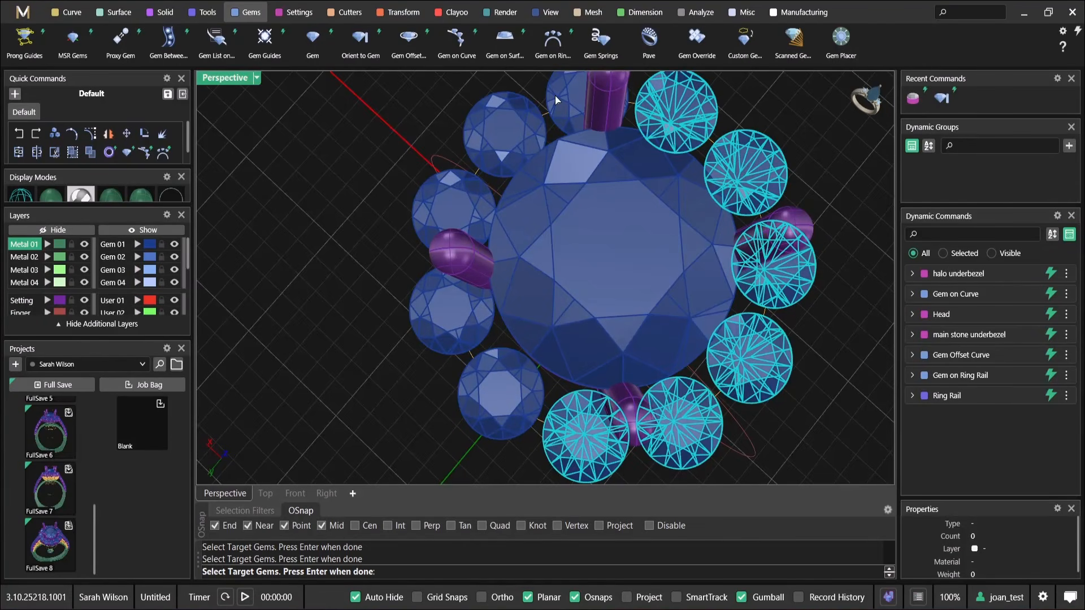
click(455, 215)
click(446, 334)
right_drag(475, 404, 514, 285)
key(Return)
mouse_move(574, 317)
right_down()
mouse_move(622, 263)
mouse_move(617, 242)
mouse_move(602, 304)
mouse_move(668, 389)
mouse_move(578, 312)
right_up()
key(Return)
Edit the halo underbezel command, fine-tune the bezel's wall profile, and accept the change
mouse_move(942, 303)
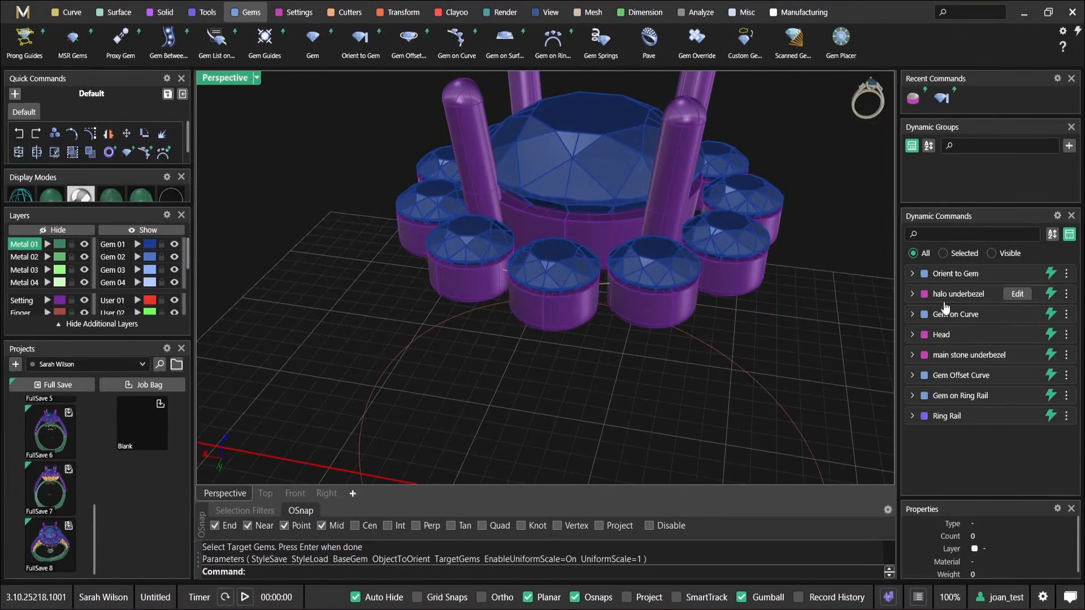
click(1017, 295)
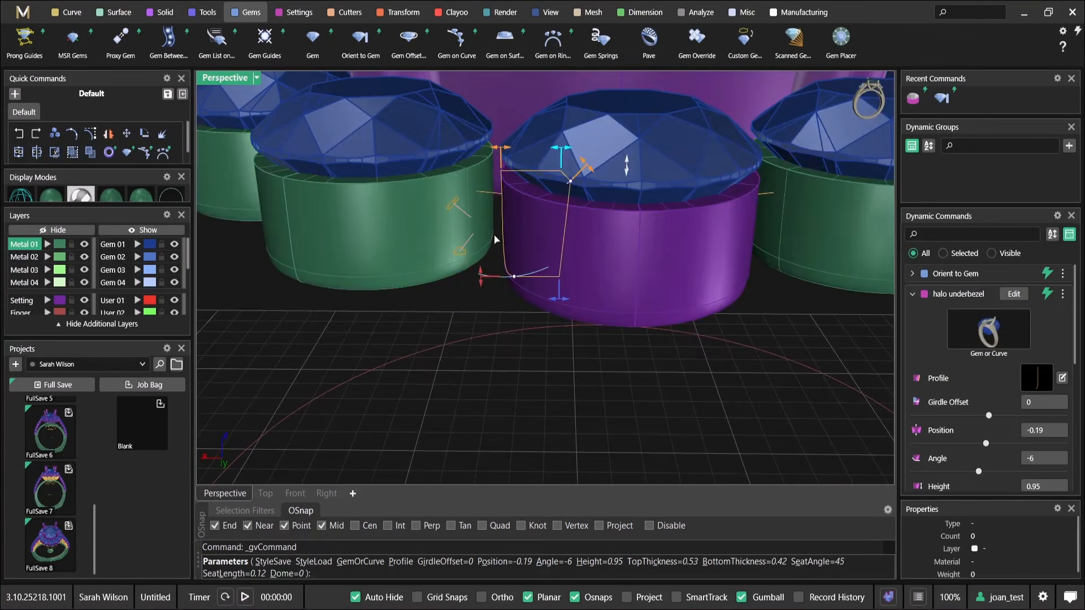
drag(499, 156, 495, 155)
right_drag(508, 175, 547, 270)
scroll(547, 270, up, 3)
drag(559, 281, 564, 282)
scroll(564, 277, down, 6)
right_drag(564, 273, 584, 389)
right_click(504, 290)
Edit the halo diamonds' Gem on Curve row and try a spacing of 0 mm between the stones
scroll(495, 167, up, 3)
scroll(538, 375, down, 8)
shift+right_drag(556, 164, 581, 260)
click(592, 346)
scroll(590, 339, up, 2)
right_click(591, 293)
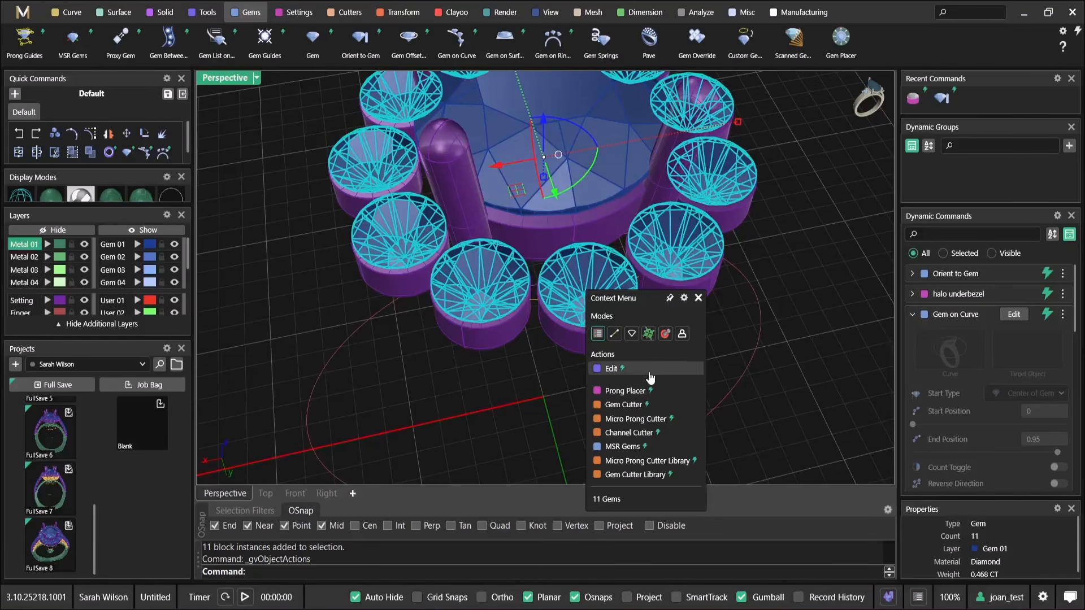
click(605, 367)
scroll(563, 305, up, 2)
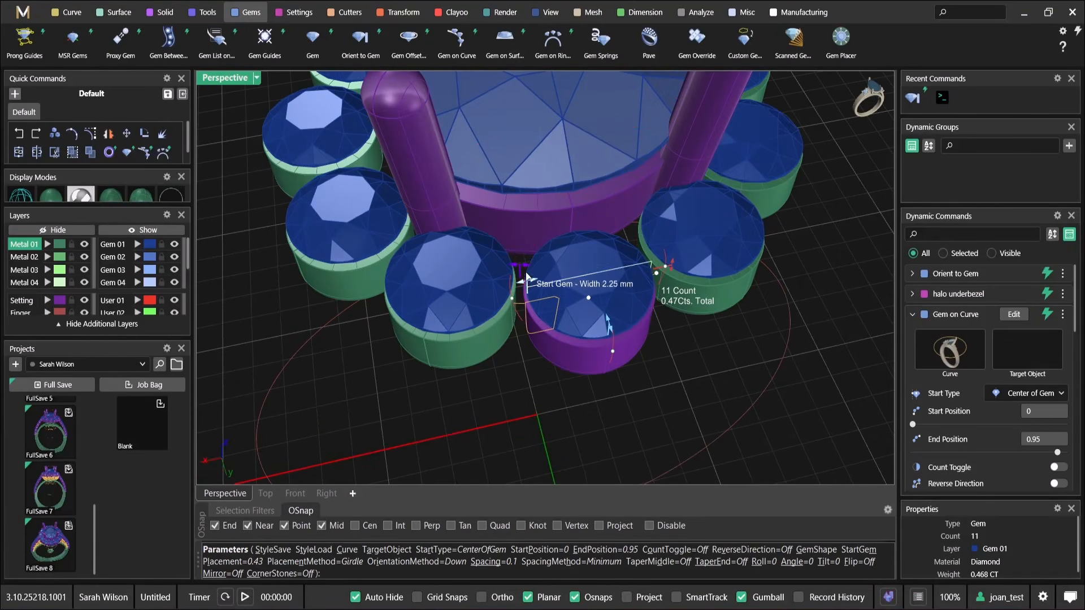
drag(521, 269, 529, 271)
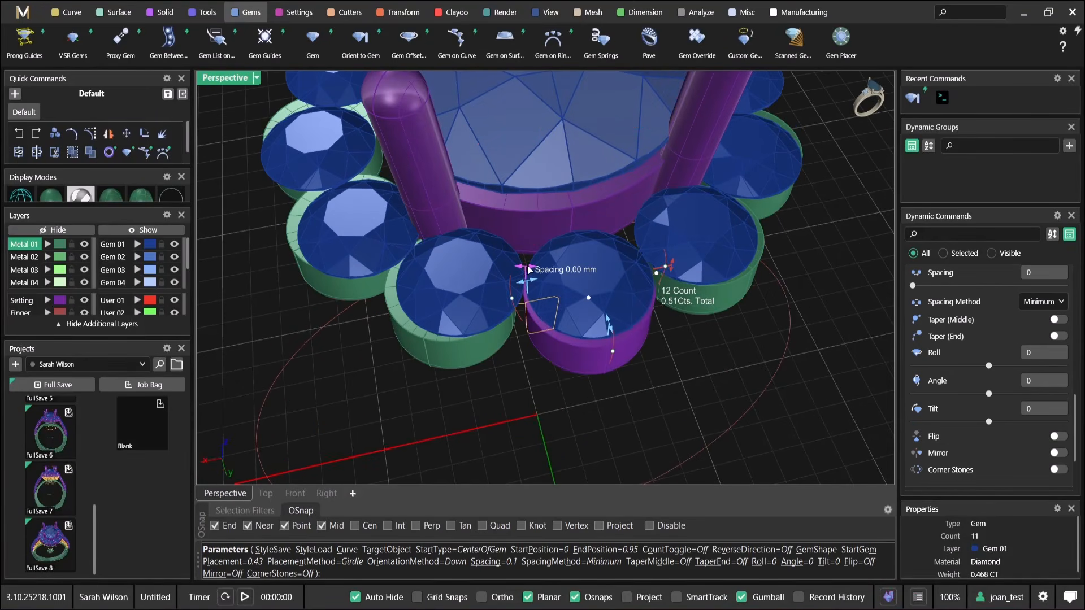
Inspect the halo from several angles, checking the gaps between neighbouring diamonds and how their bezels meet
scroll(582, 291, down, 5)
right_drag(729, 316, 613, 277)
scroll(611, 282, up, 2)
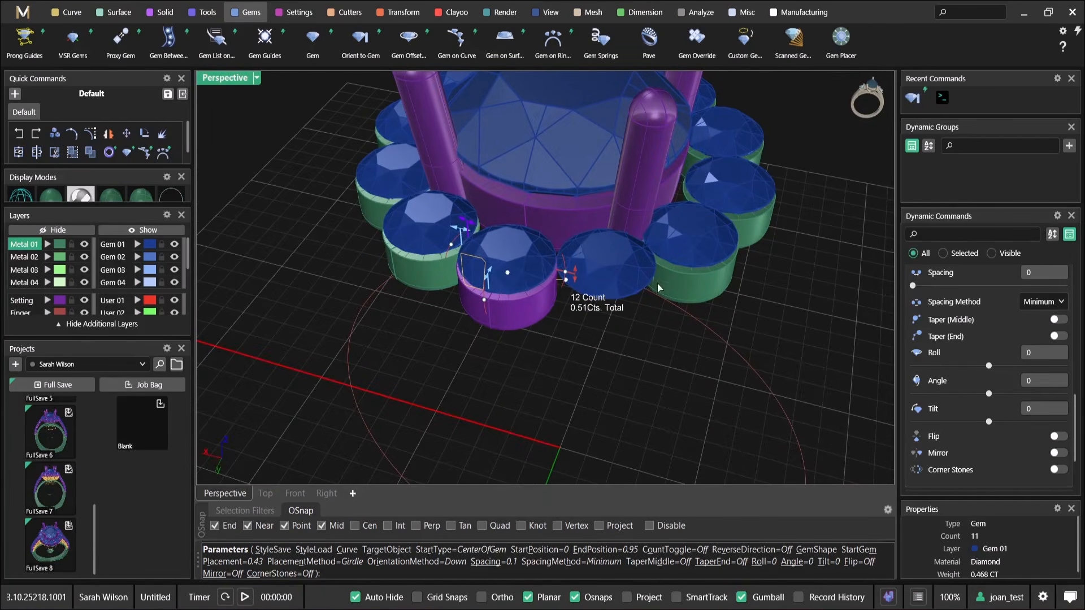
scroll(497, 321, up, 3)
right_drag(498, 321, 496, 353)
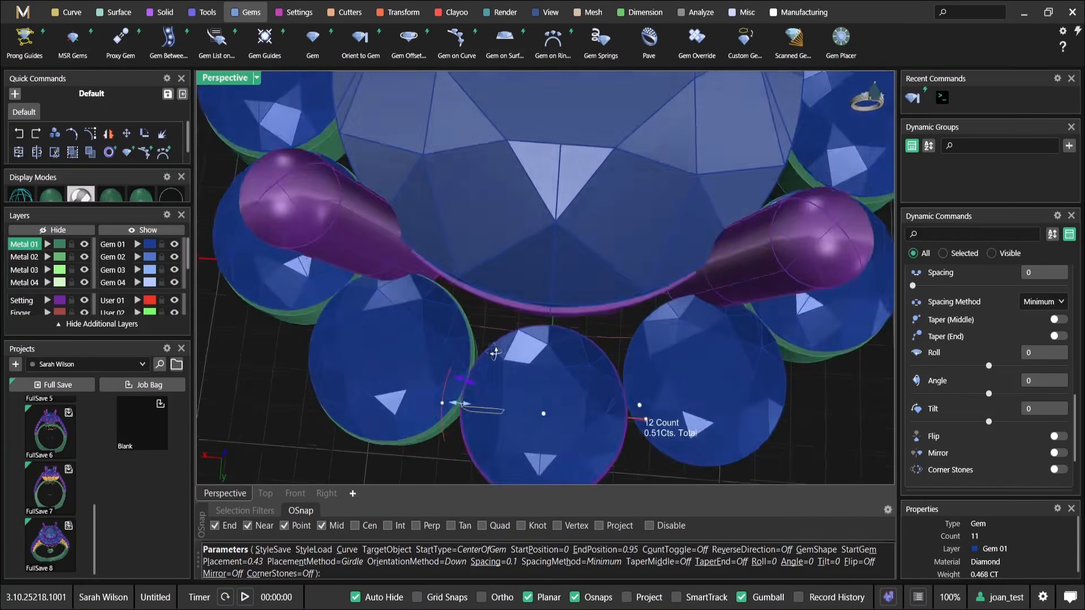
scroll(513, 352, down, 4)
right_drag(567, 379, 541, 360)
scroll(536, 287, up, 3)
scroll(541, 368, down, 2)
right_drag(582, 396, 572, 287)
scroll(596, 361, up, 2)
scroll(573, 286, up, 2)
scroll(677, 294, down, 4)
right_drag(677, 294, 698, 387)
scroll(502, 319, up, 2)
right_drag(580, 308, 585, 227)
scroll(584, 396, up, 5)
scroll(589, 350, down, 5)
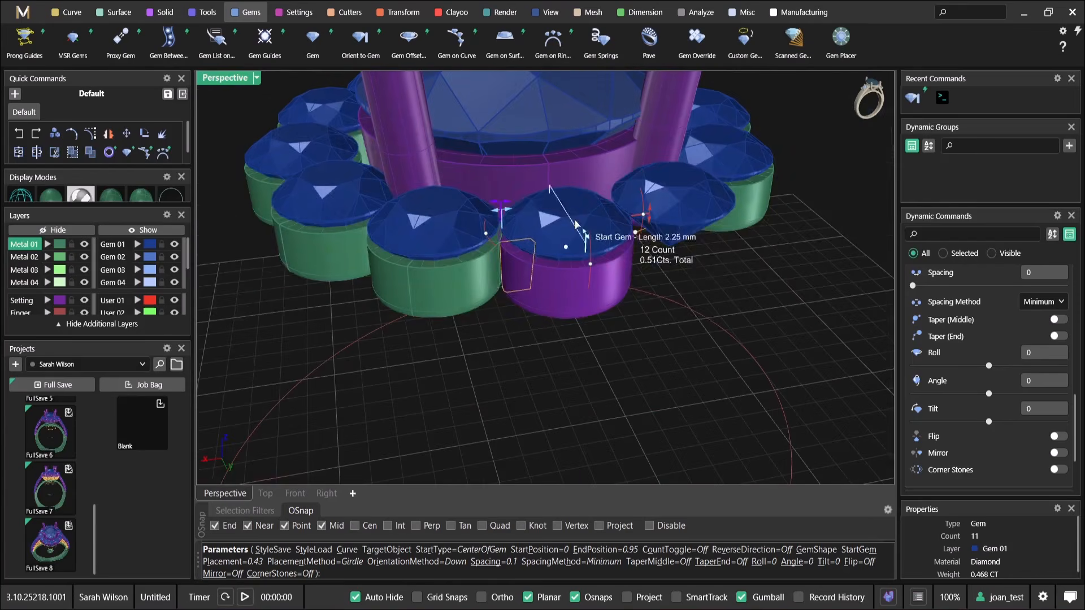
Readjust the spacing between the halo diamonds to fit the row of bezels and accept it
drag(496, 205, 494, 209)
right_drag(666, 266, 728, 331)
right_click(642, 317)
click(636, 377)
click(669, 414)
scroll(663, 300, down, 6)
shift+right_drag(666, 297, 643, 319)
middle_click(643, 319)
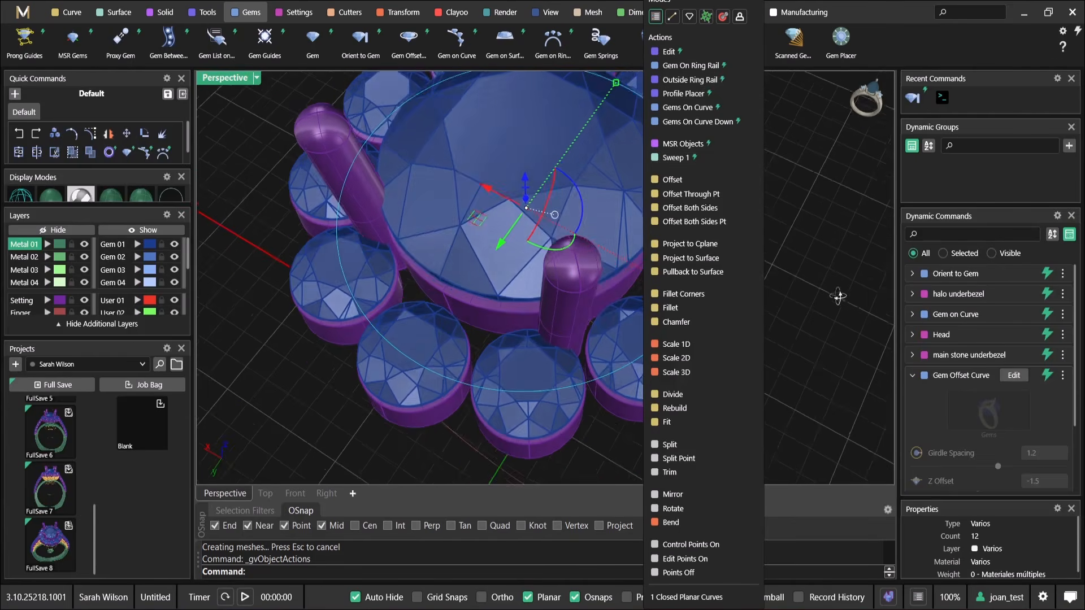
scroll(995, 390, down, 2)
key(Escape)
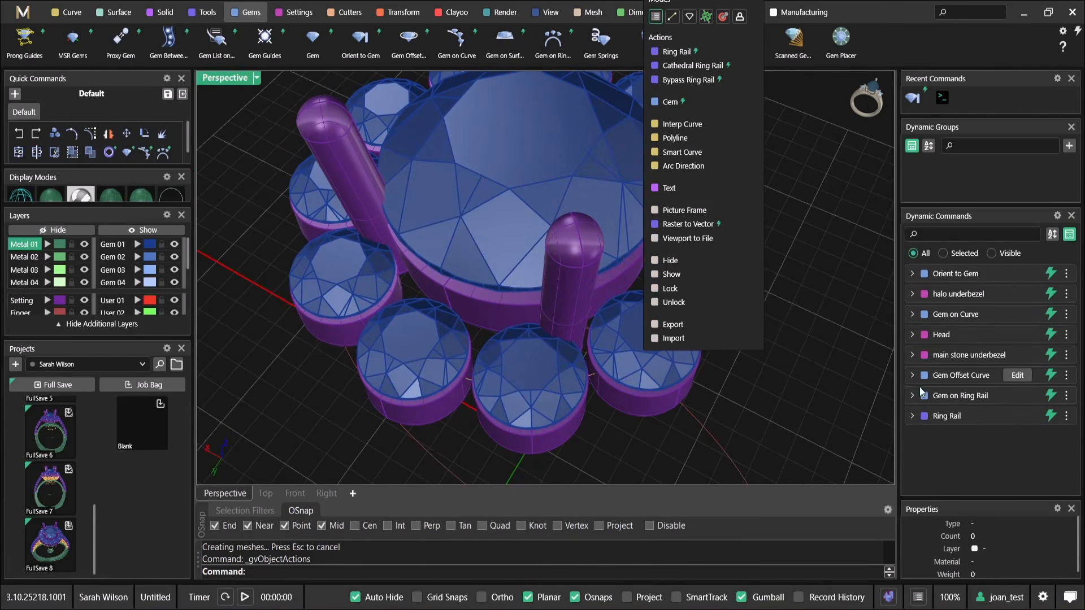
Edit the gem offset curve, set its girdle spacing to 1.1 mm, and accept the tighter halo
click(1020, 380)
right_drag(352, 273, 506, 285)
scroll(510, 284, down, 4)
scroll(510, 284, up, 6)
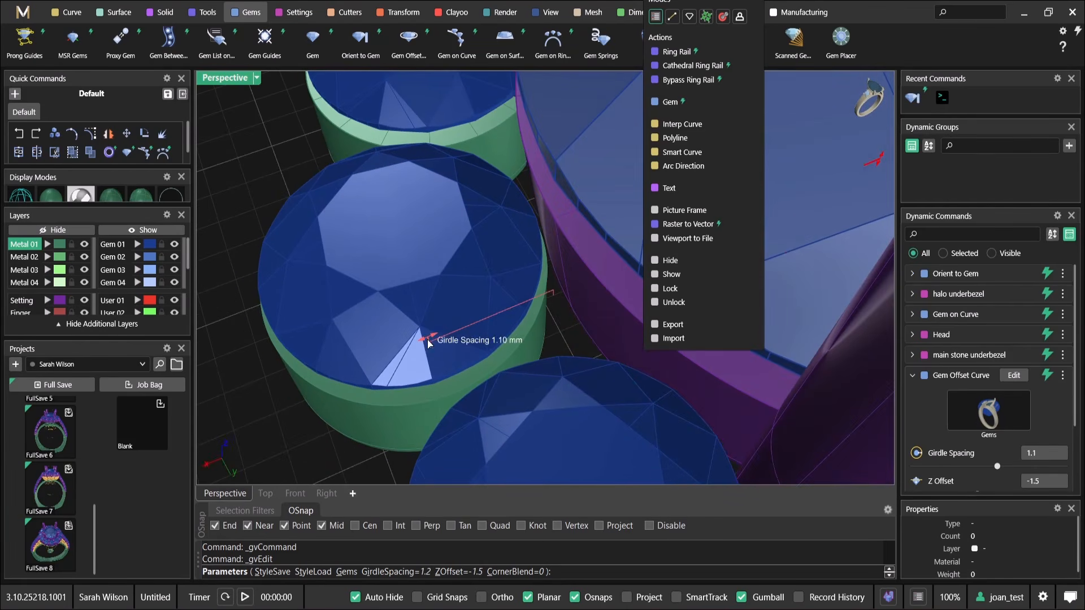
scroll(427, 343, down, 5)
right_drag(538, 318, 458, 277)
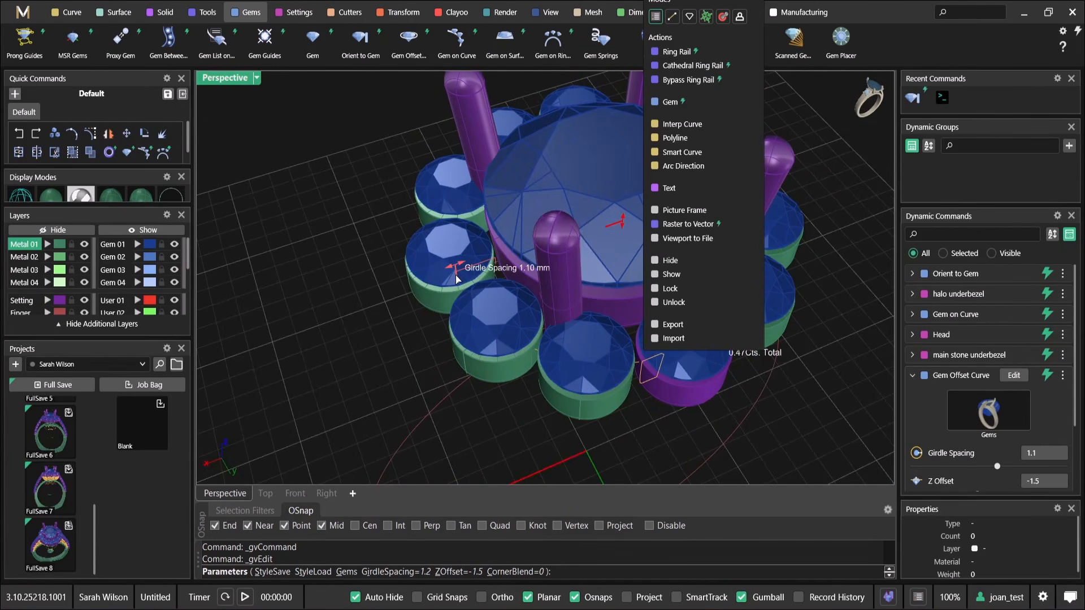
right_drag(461, 271, 462, 361)
scroll(535, 321, down, 3)
right_click(535, 321)
Add prongs between the halo diamonds with Prong Placer and set the prong diameter to 0.88 mm
scroll(462, 361, up, 5)
click(463, 360)
scroll(466, 356, down, 2)
scroll(467, 355, down, 3)
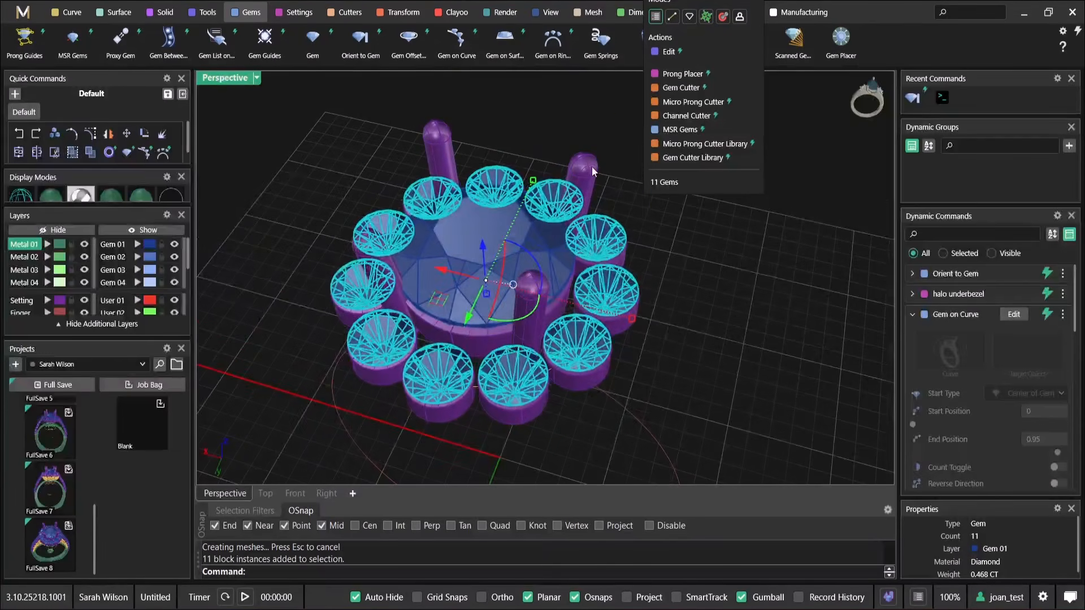
click(665, 274)
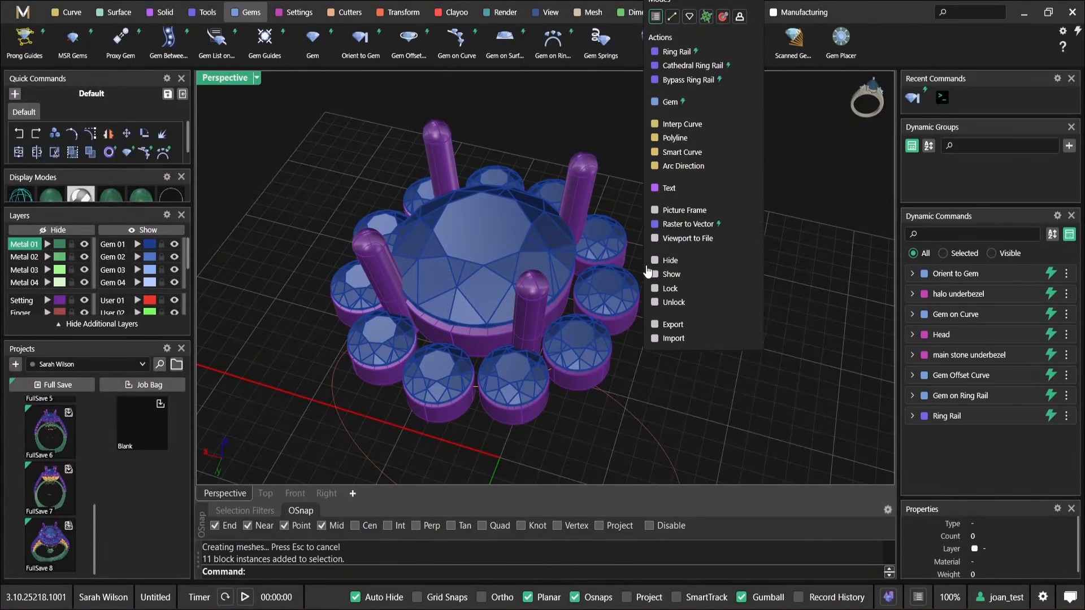
click(607, 236)
right_click(607, 234)
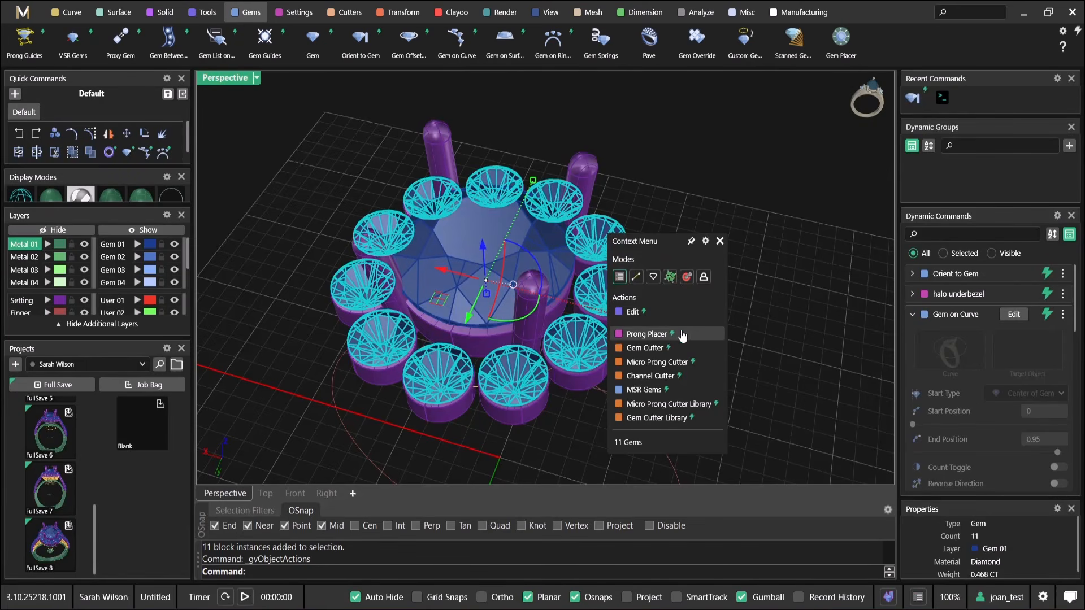
click(682, 336)
scroll(489, 336, up, 3)
scroll(574, 356, up, 5)
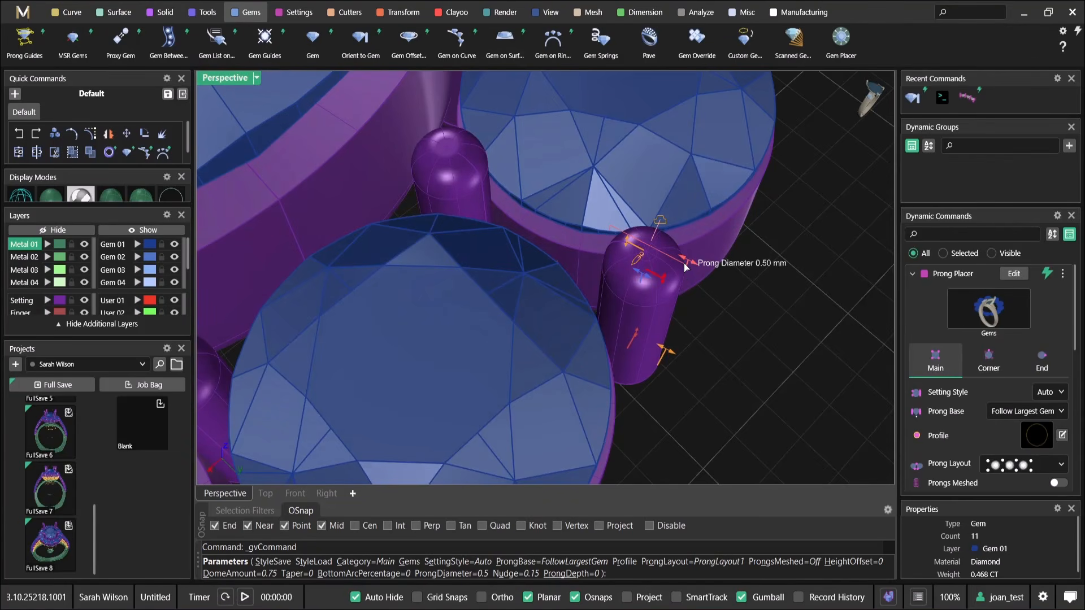
drag(686, 267, 746, 306)
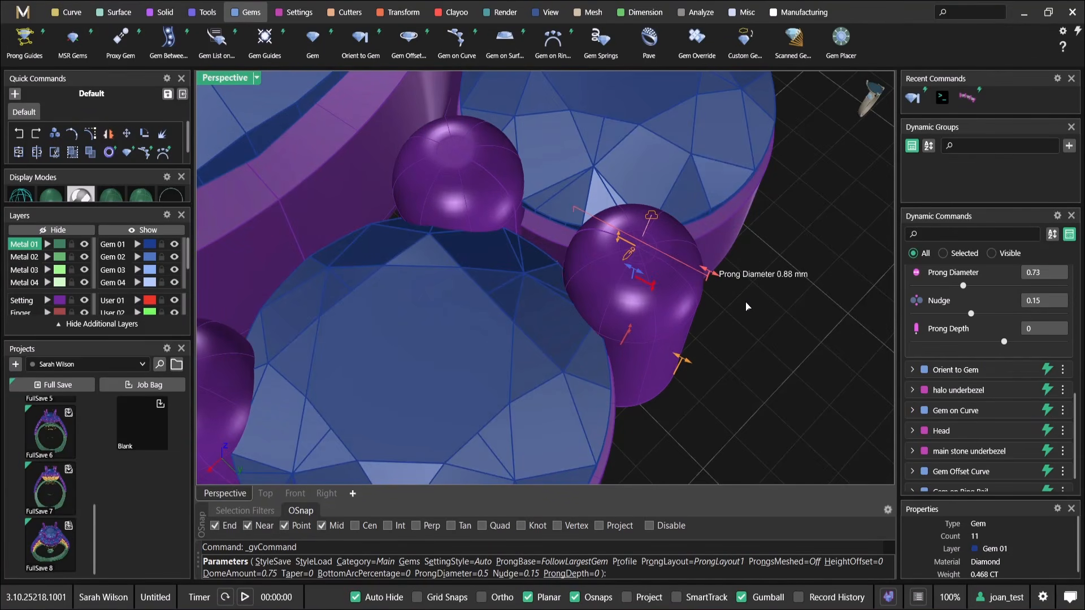
scroll(746, 306, down, 10)
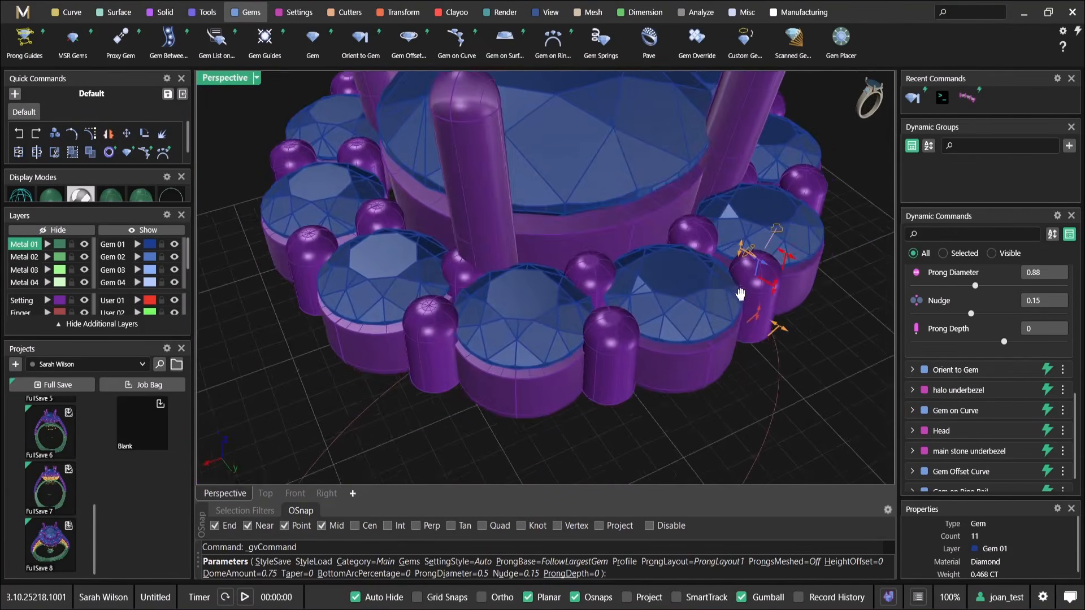
Flatten the halo prongs' tops to a 35 % dome amount and raise their height offset to 0.19 mm
scroll(761, 281, up, 8)
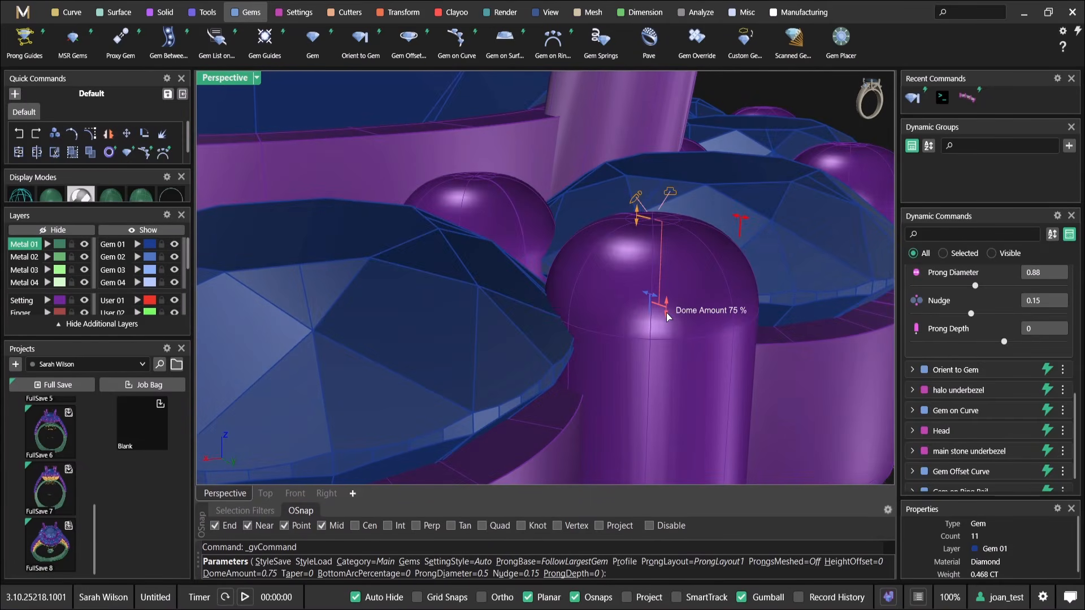
drag(666, 314, 668, 273)
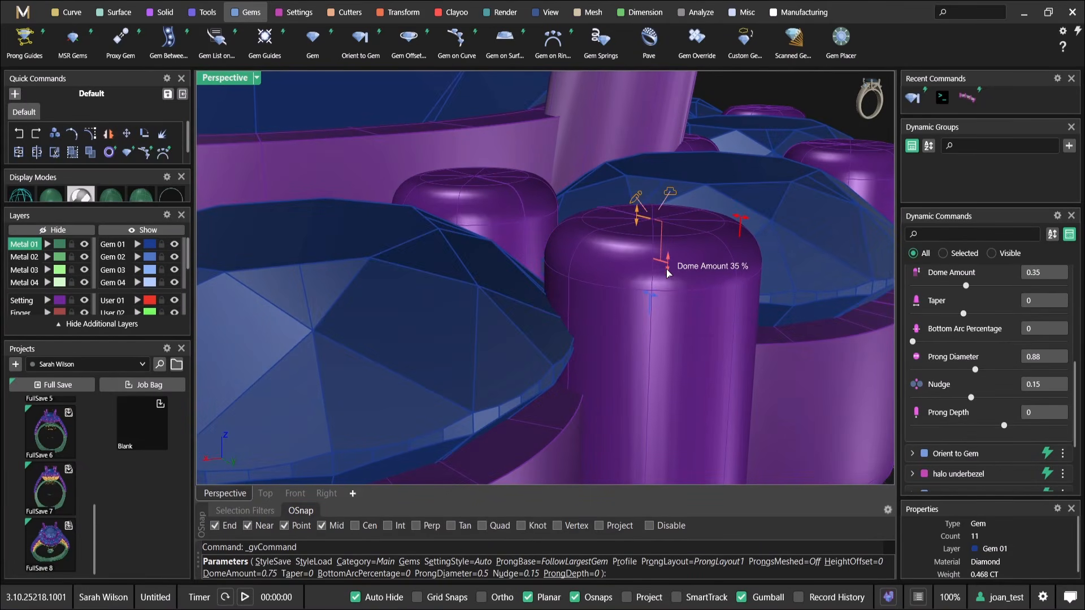
drag(636, 207, 638, 161)
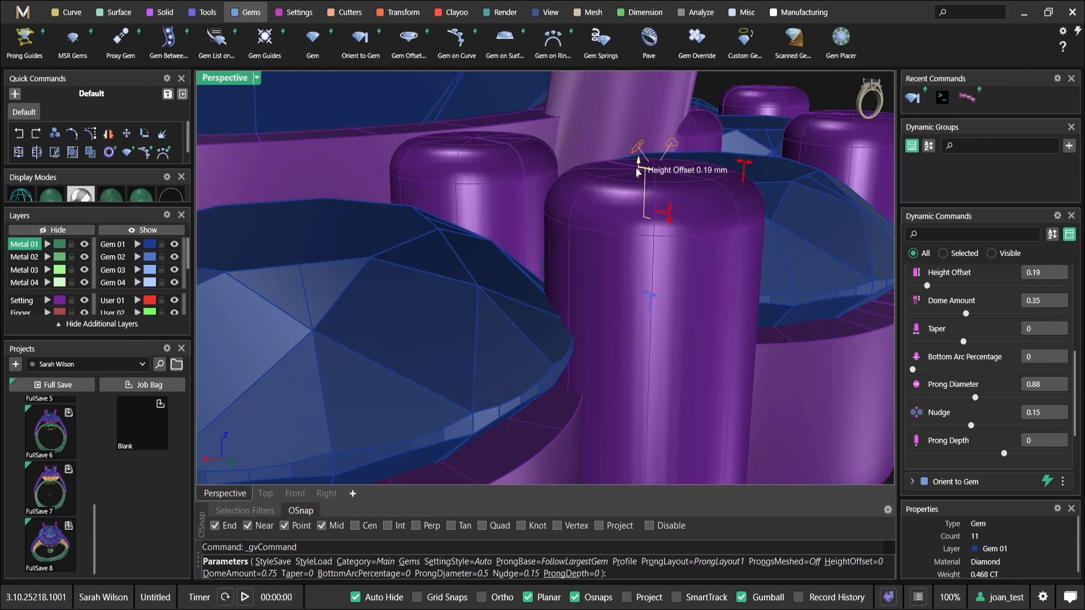
Extend the halo prongs' depth down to the lower edge of the under bezels and accept the prongs
scroll(637, 162, down, 8)
right_drag(630, 163, 669, 305)
scroll(565, 297, down, 5)
scroll(673, 307, up, 5)
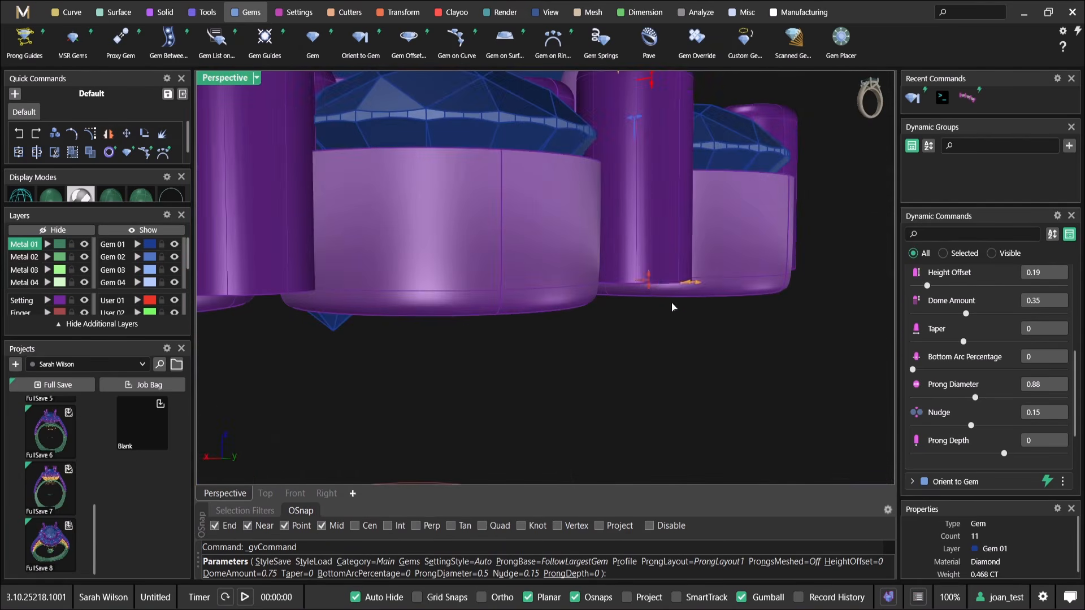
drag(647, 286, 646, 303)
scroll(645, 304, down, 8)
right_drag(646, 301, 544, 269)
right_click(567, 215)
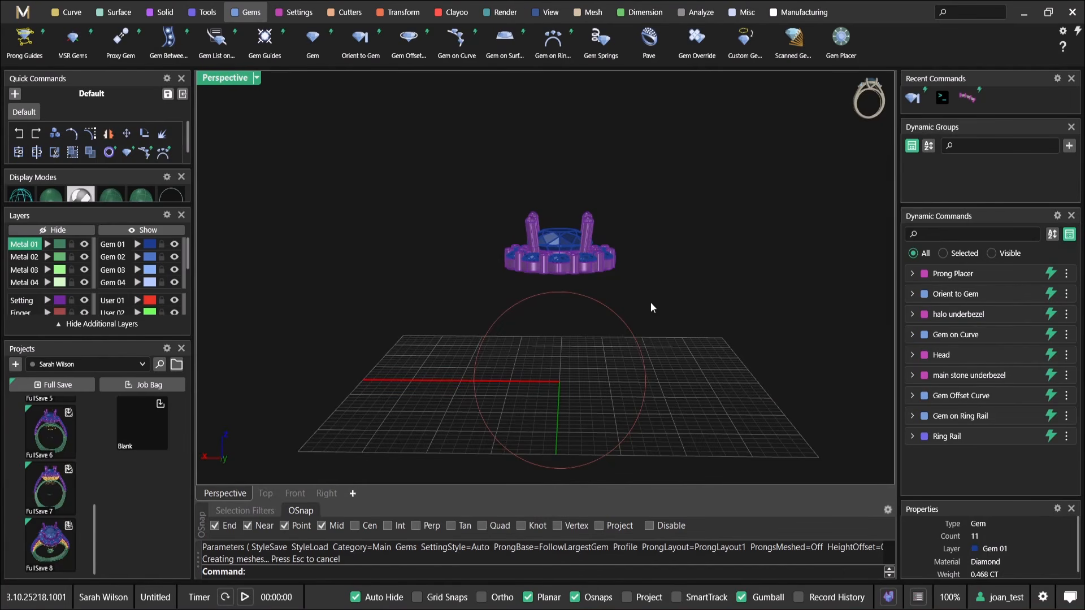
Rename the Orient to Gem dynamic command as "Orient to Gem halo"
right_drag(694, 260, 581, 281)
mouse_move(1014, 295)
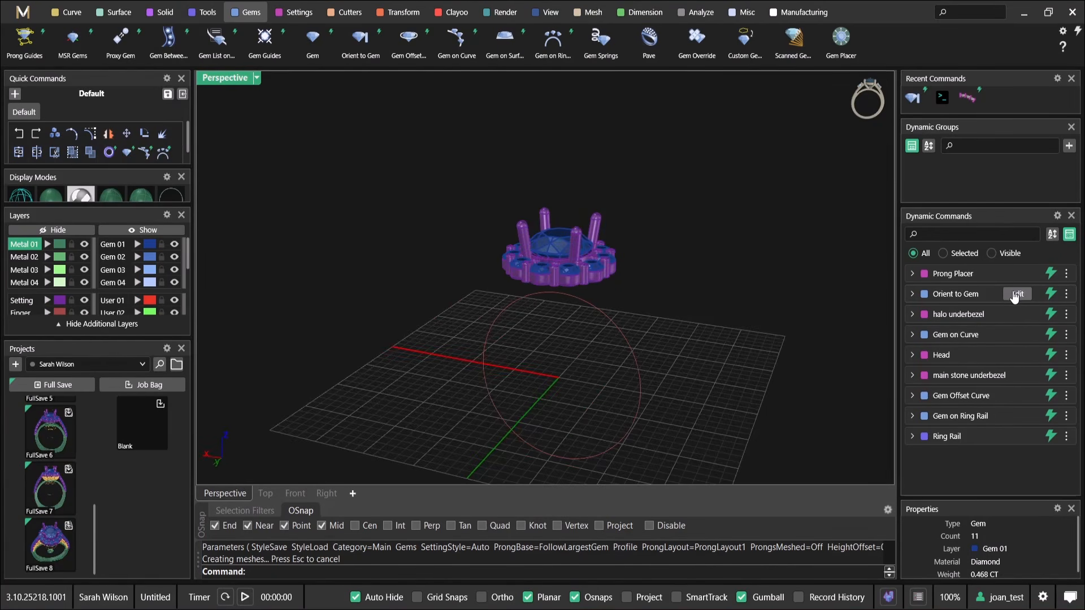
mouse_move(1012, 405)
right_drag(583, 308, 579, 329)
scroll(562, 277, up, 9)
mouse_move(1042, 302)
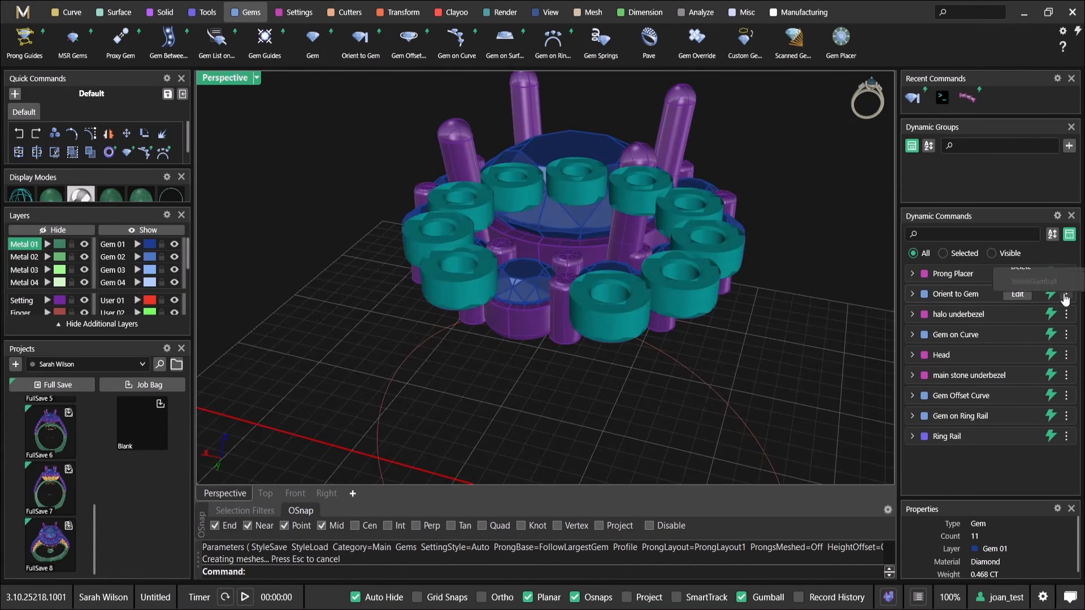
click(1065, 295)
click(1038, 385)
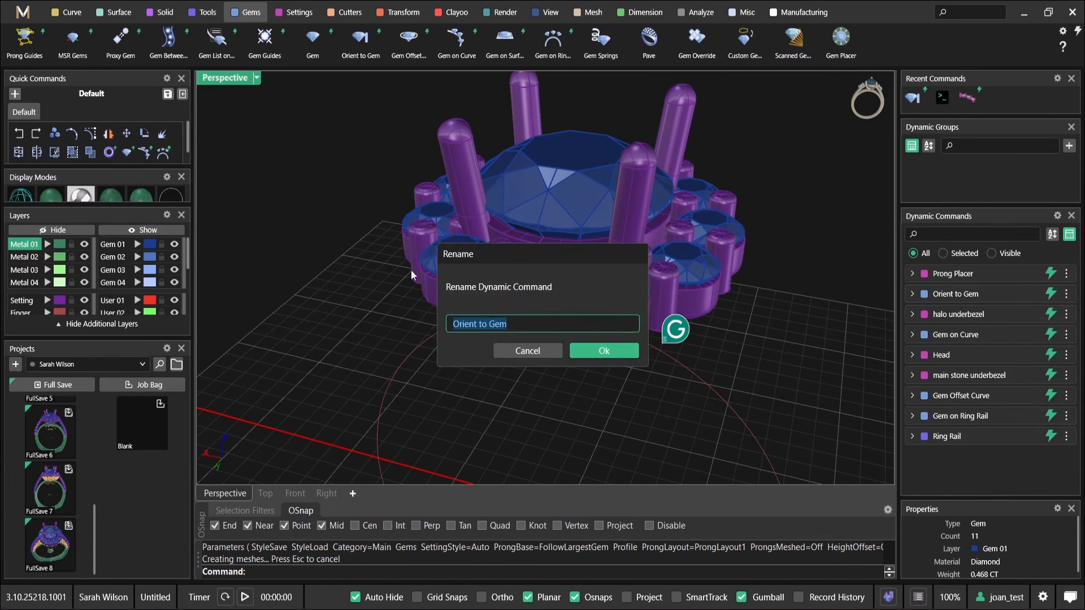
click(535, 318)
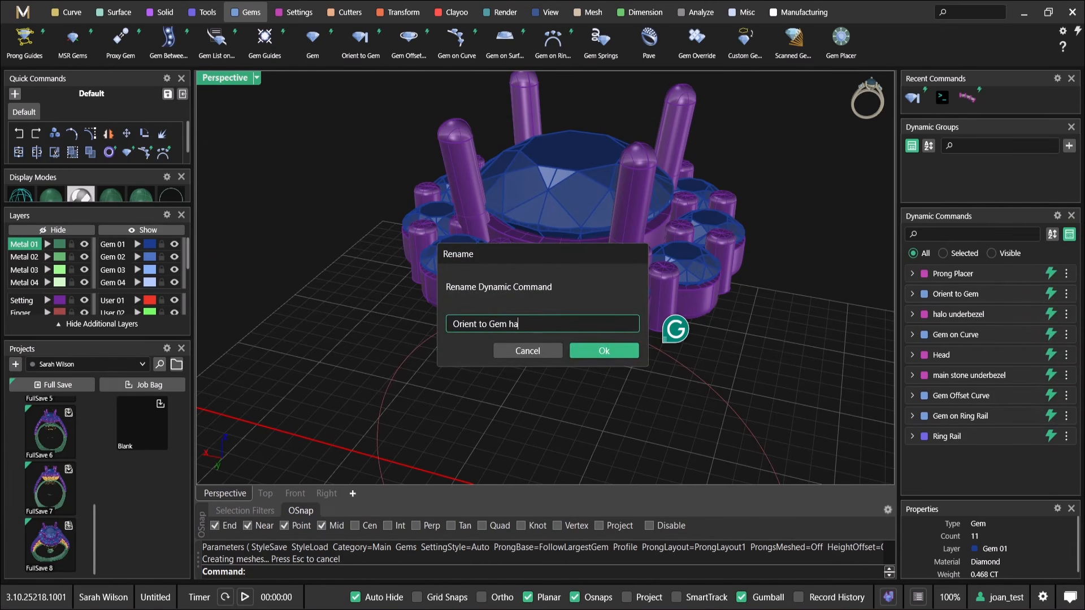
key(Return)
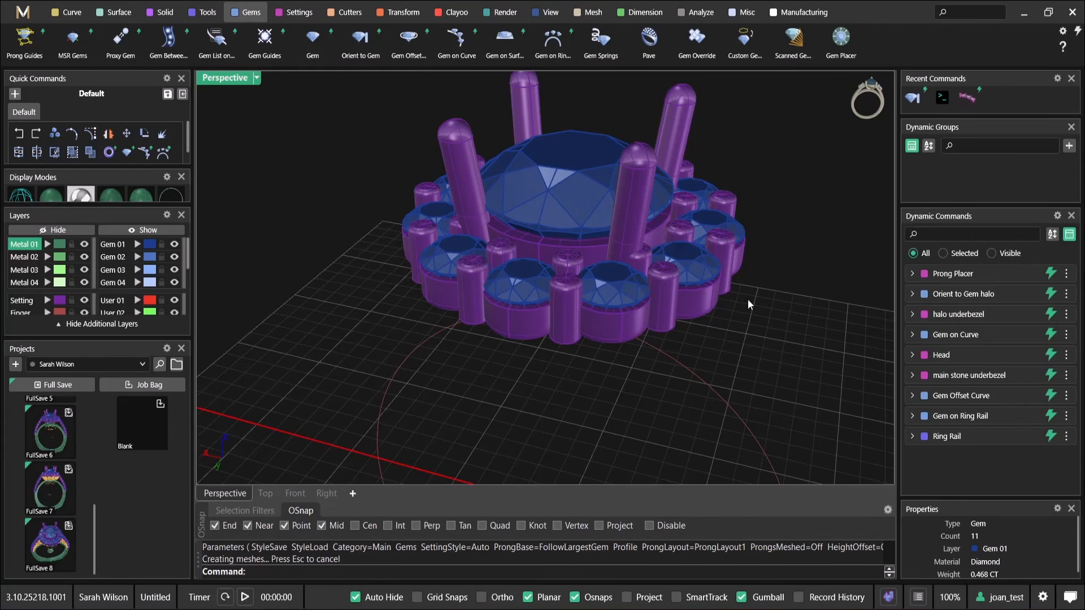
Create an Outside Ring Rail around the existing finger rail beneath the halo
mouse_move(969, 295)
scroll(764, 301, down, 5)
right_drag(764, 301, 794, 272)
right_drag(645, 321, 562, 317)
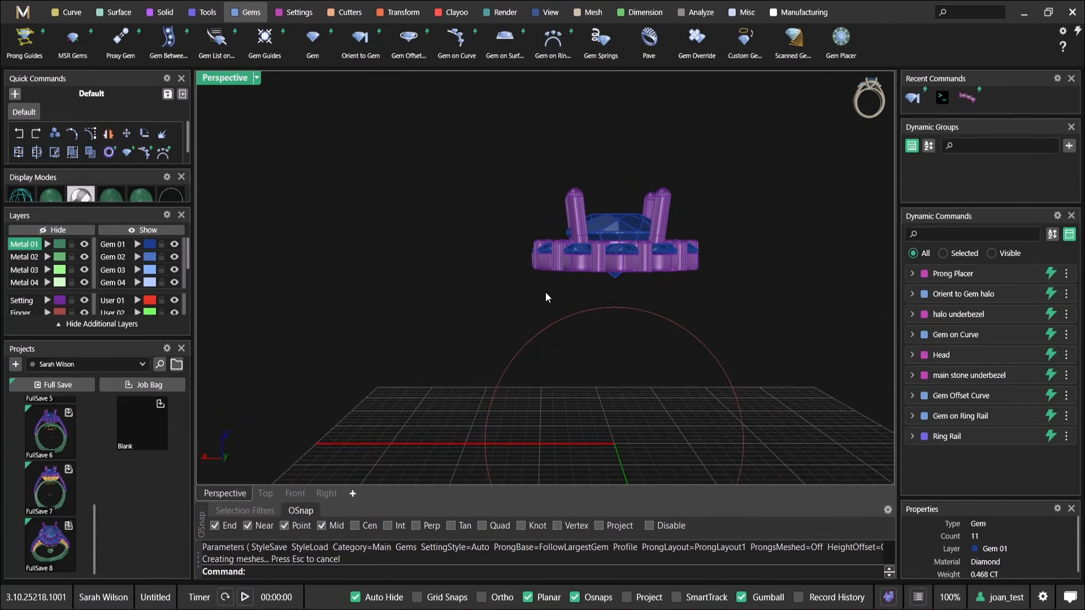
scroll(550, 289, down, 3)
shift+right_drag(540, 418, 578, 277)
shift+click(562, 229)
shift+right_drag(562, 221, 487, 334)
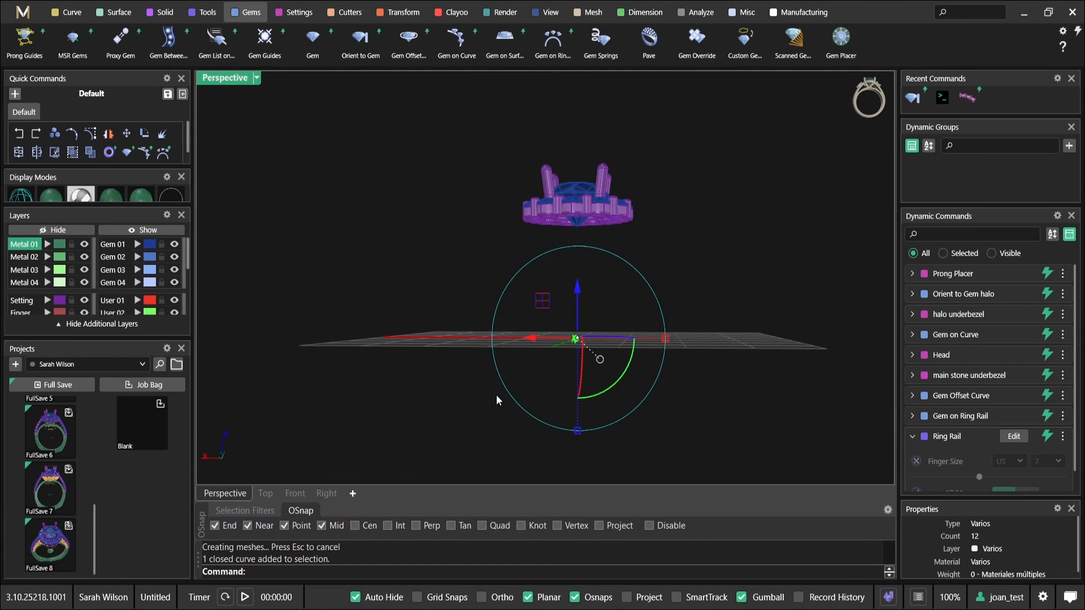
right_click(458, 249)
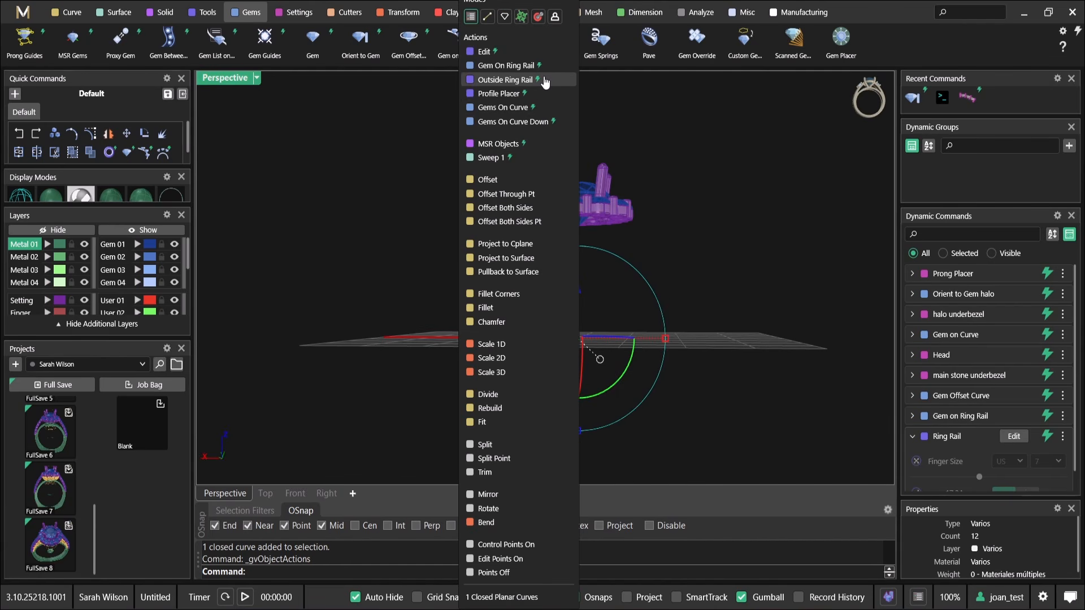
click(505, 80)
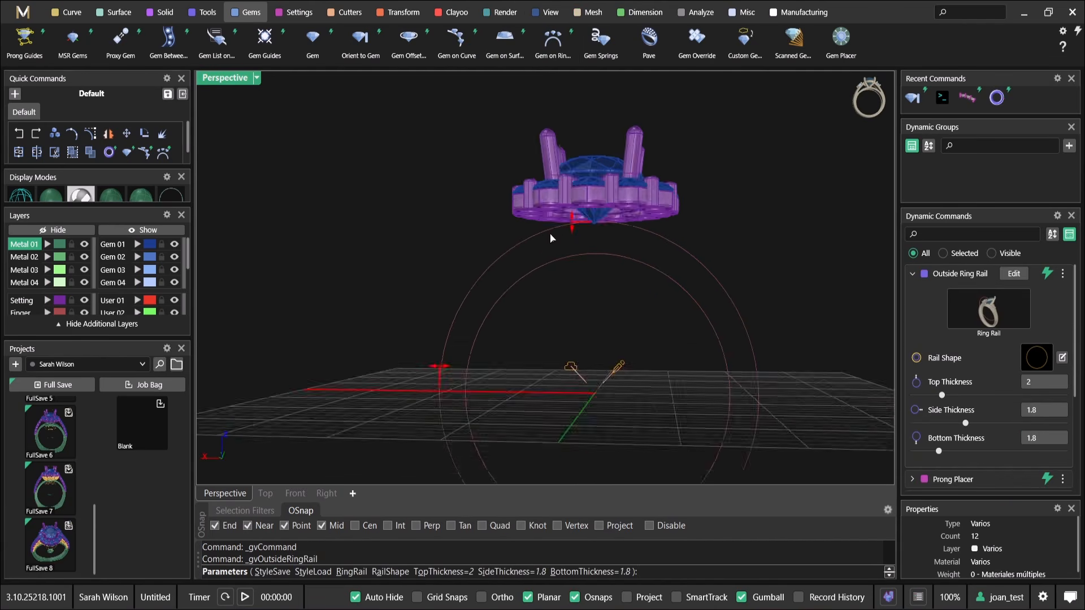
Change the outside ring rail's shape to library profile 05_EU
click(1032, 362)
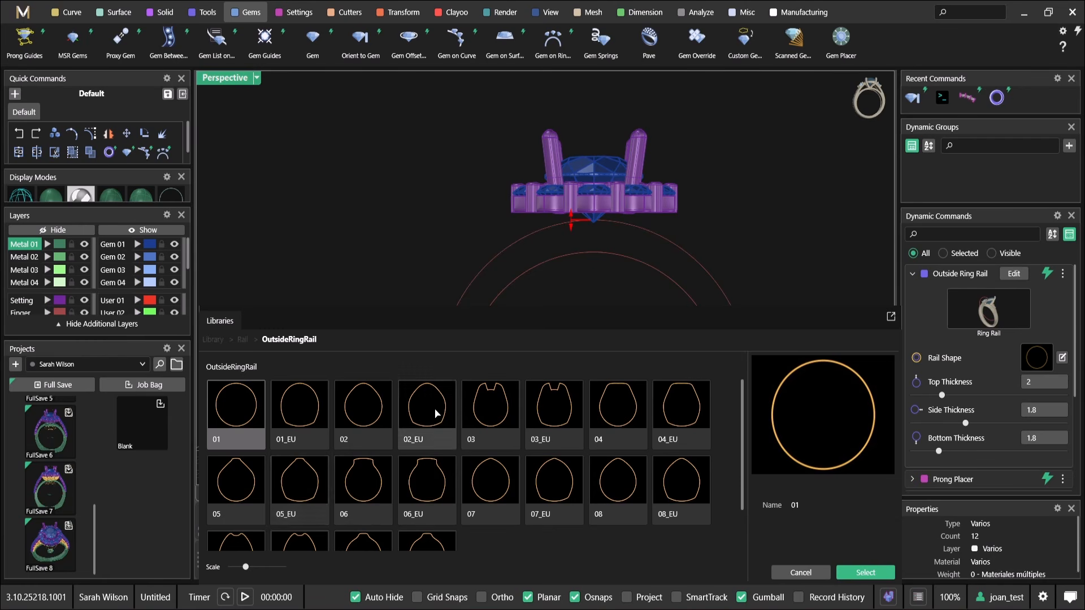
click(311, 497)
click(883, 574)
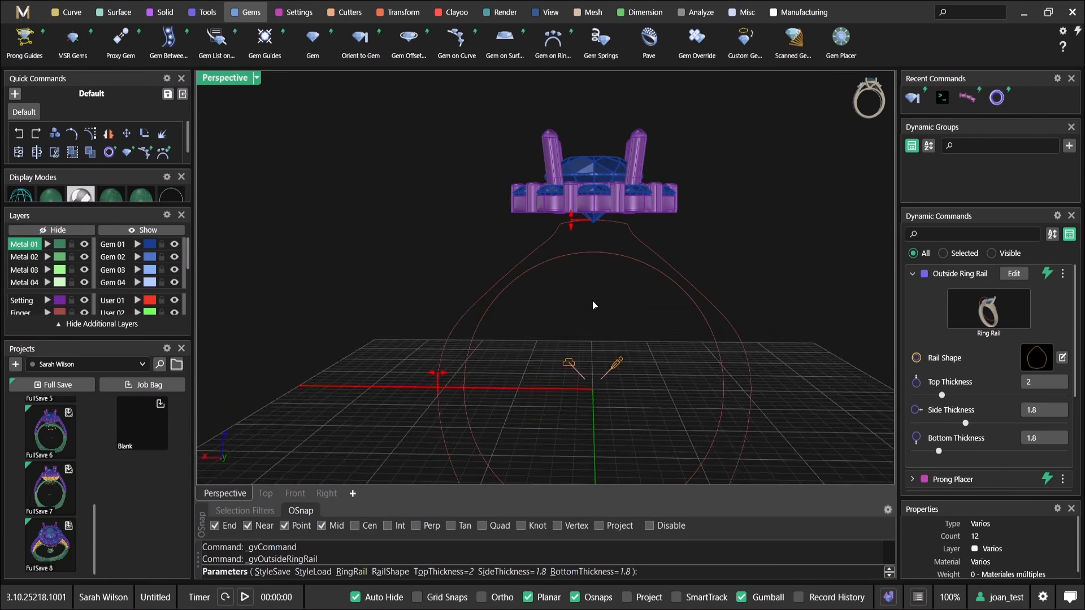
Raise the outside ring rail's top thickness to 7.4 mm so it reaches up into the head, and accept it
drag(581, 257, 579, 180)
right_drag(579, 180, 614, 248)
scroll(539, 180, up, 5)
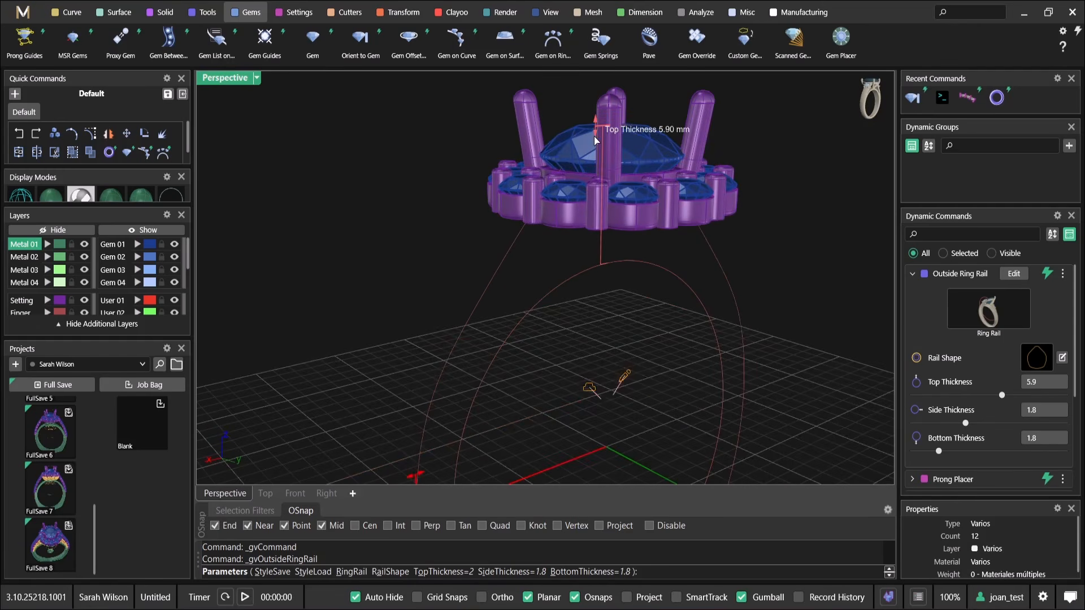
drag(595, 121, 601, 89)
right_drag(601, 90, 496, 230)
scroll(576, 198, down, 2)
right_click(576, 198)
Place a row of round diamonds along the outside rail with Gems on Curve, from start position 0.11 to end position 0.26
click(502, 232)
right_drag(545, 181, 477, 199)
right_click(510, 226)
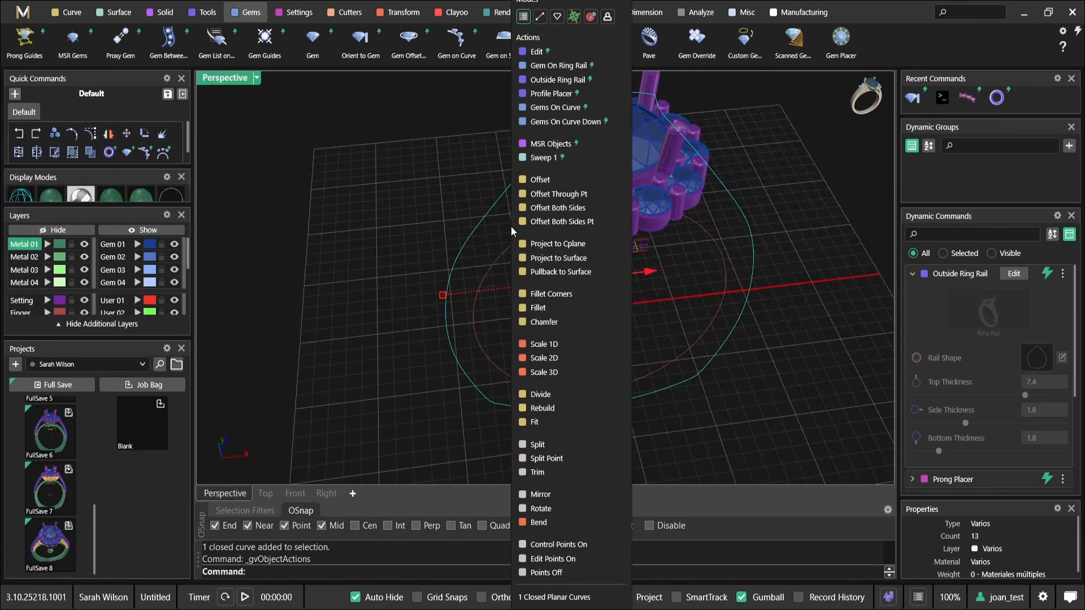
click(585, 113)
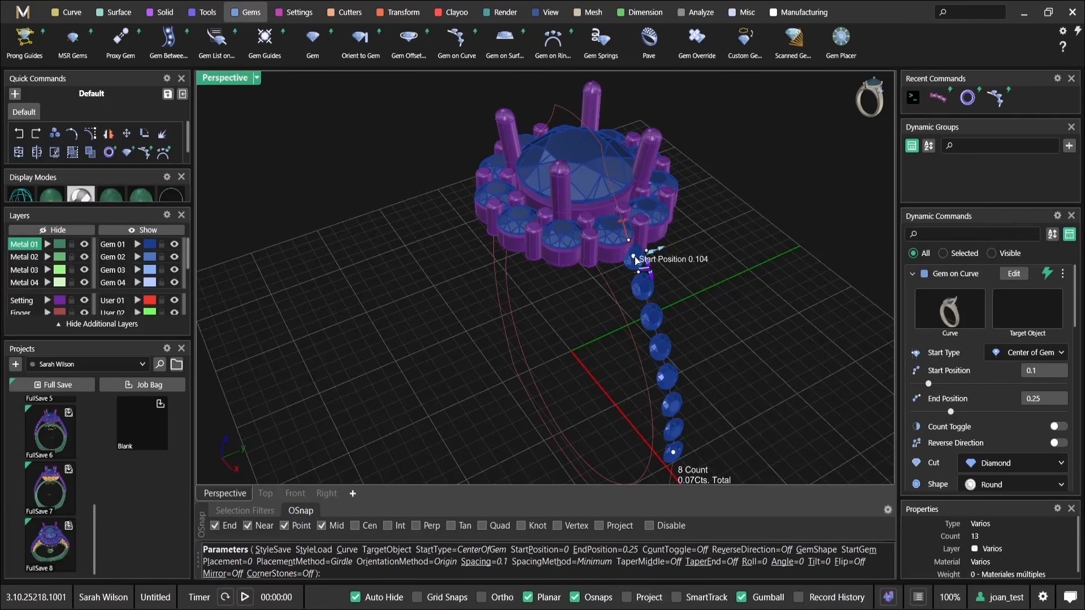
right_drag(637, 264, 678, 298)
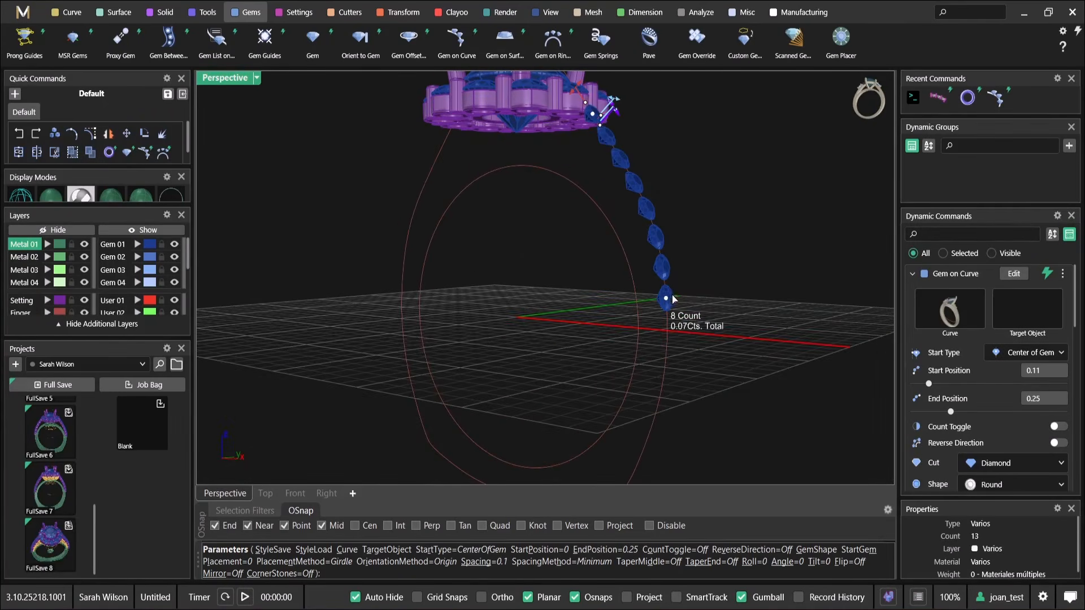
drag(665, 297, 674, 328)
scroll(572, 194, up, 5)
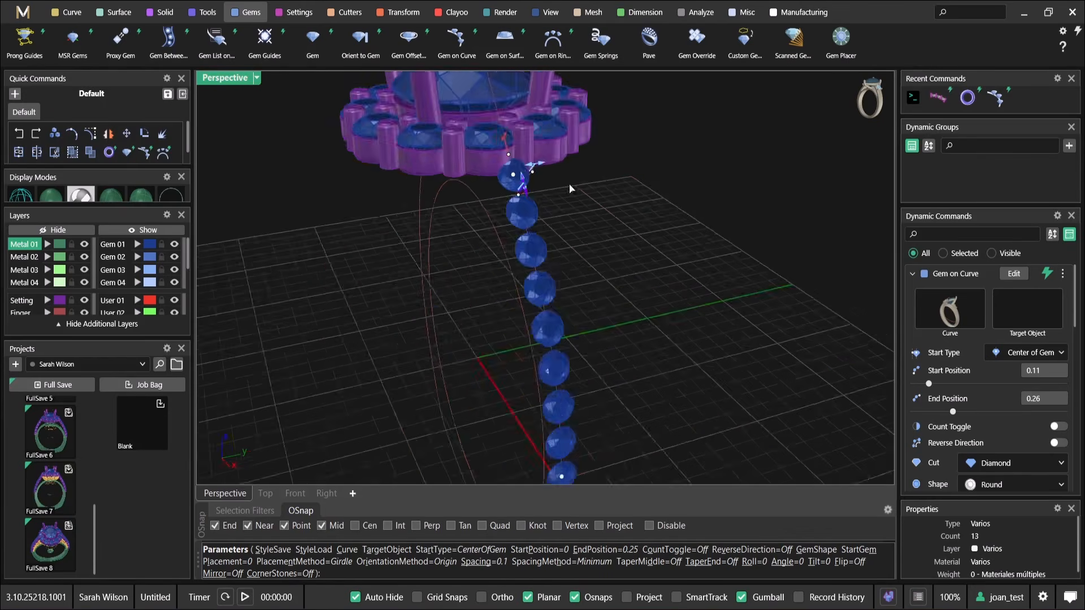
Enlarge the shoulder diamonds to 1.70 mm and offset their placement from the rail to 0.4
drag(474, 149, 485, 148)
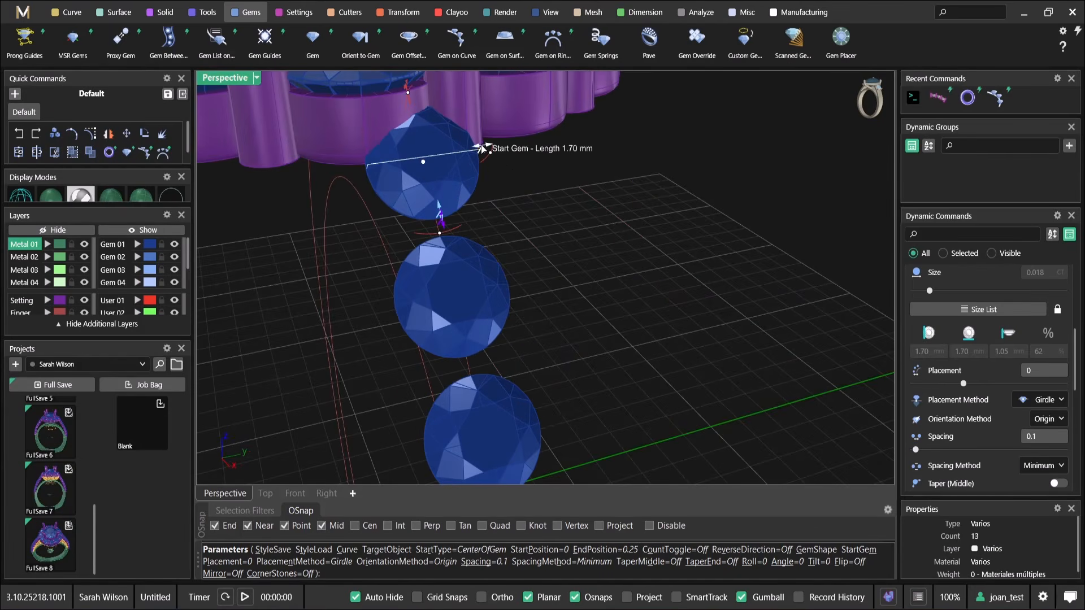
scroll(482, 148, down, 6)
right_drag(482, 154, 531, 237)
scroll(556, 184, up, 2)
scroll(561, 198, up, 7)
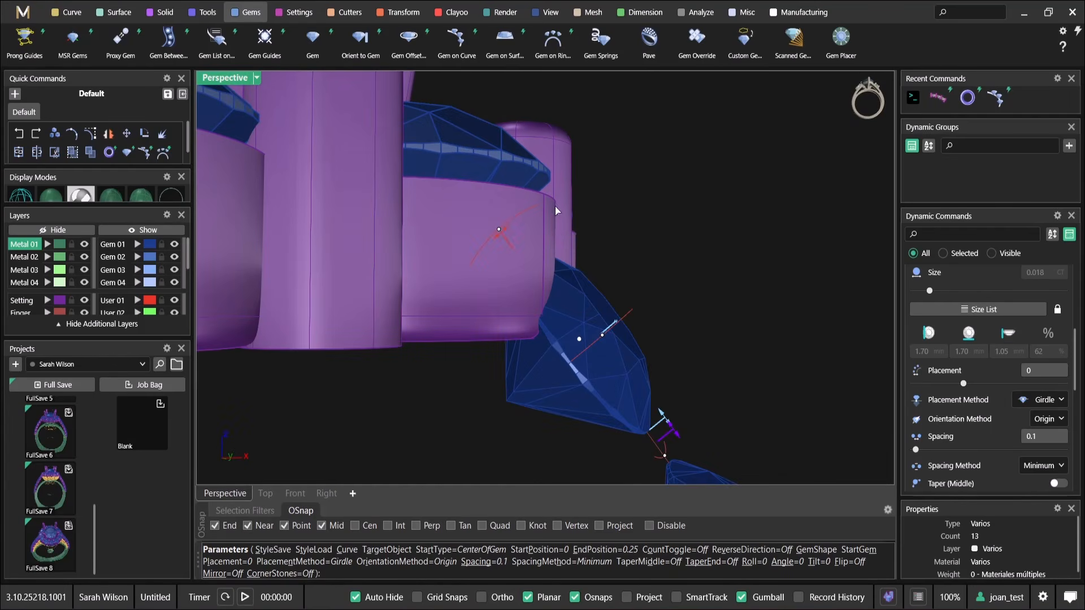
drag(505, 232, 558, 226)
scroll(613, 250, down, 7)
right_drag(622, 249, 606, 179)
Fine-tune the start position of the shoulder diamond row to about 0.11, just beneath the halo
scroll(484, 201, up, 5)
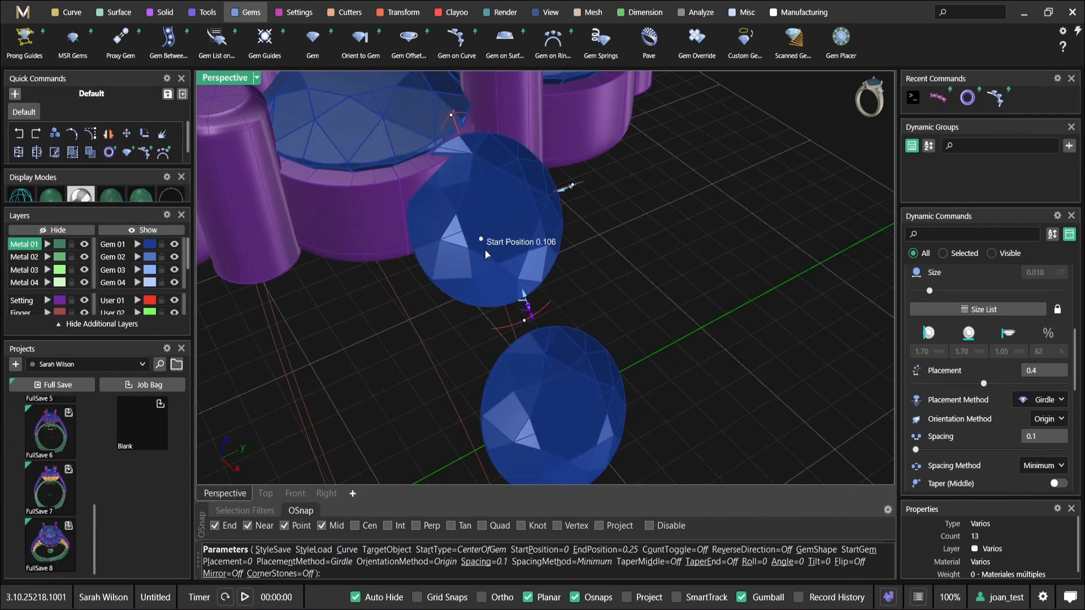
scroll(495, 265, down, 6)
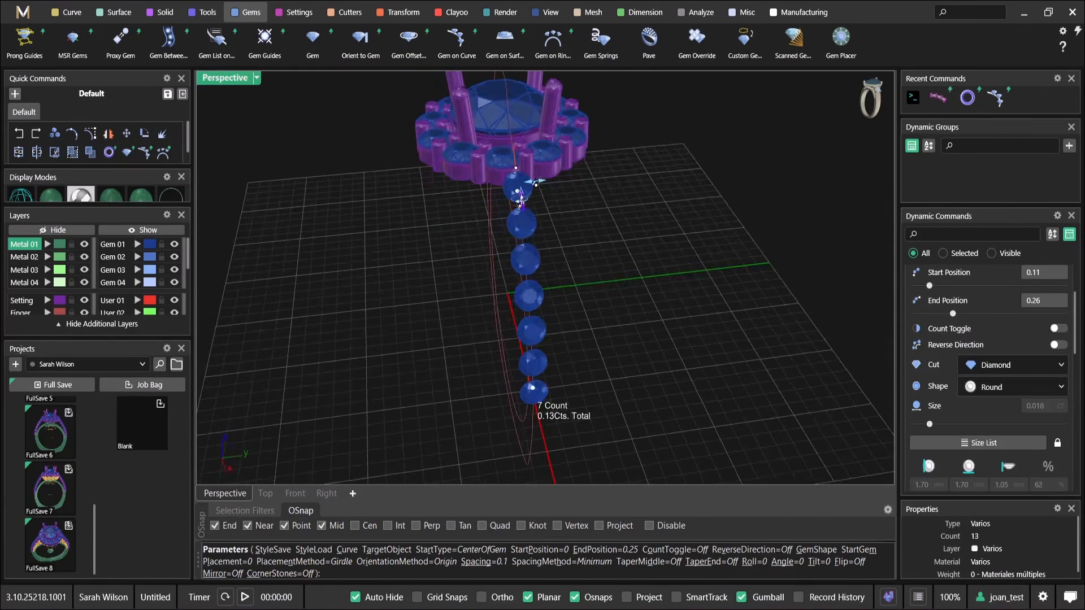
right_drag(526, 214, 520, 198)
right_drag(525, 269, 693, 215)
scroll(654, 300, up, 4)
right_drag(654, 300, 639, 276)
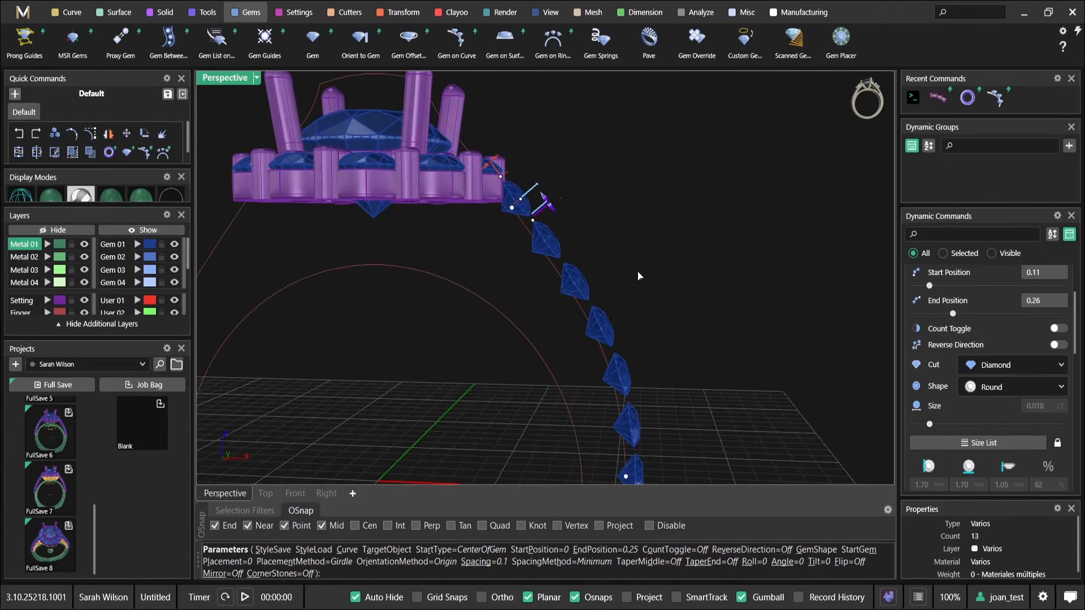
Inspect the shoulder diamonds from the side and below, checking the clearance from the halo and where the row ends
scroll(634, 265, down, 2)
shift+right_drag(609, 212, 661, 205)
shift+right_drag(582, 185, 575, 220)
right_drag(646, 276, 650, 223)
scroll(666, 406, up, 6)
scroll(650, 387, down, 4)
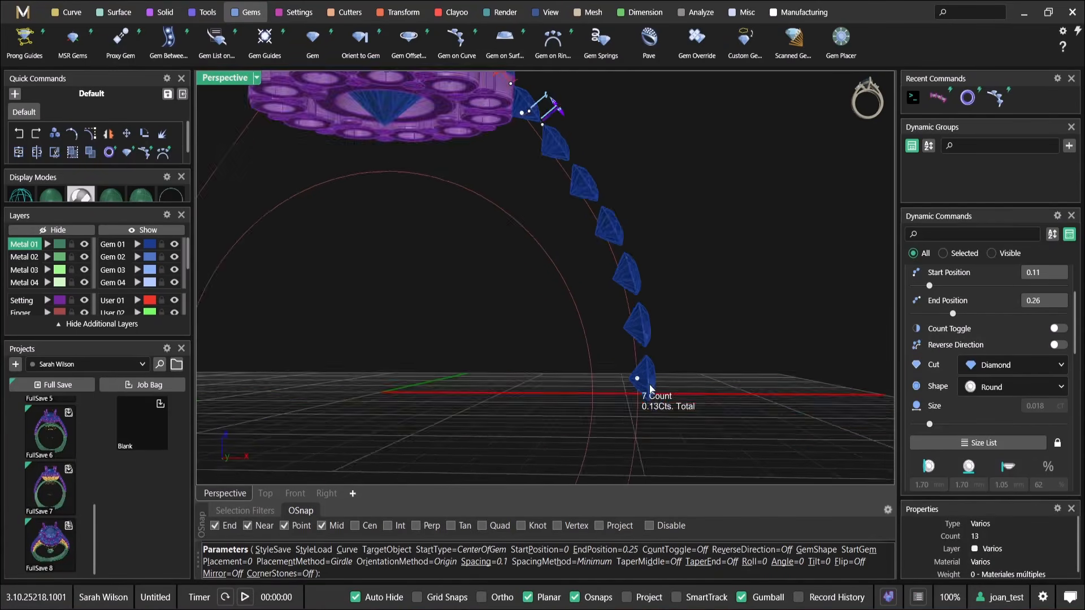
scroll(649, 385, down, 2)
scroll(619, 376, up, 3)
scroll(606, 373, down, 1)
scroll(600, 376, up, 3)
scroll(582, 386, down, 3)
scroll(588, 385, up, 4)
scroll(599, 387, down, 6)
shift+right_drag(609, 280, 603, 339)
scroll(531, 247, up, 4)
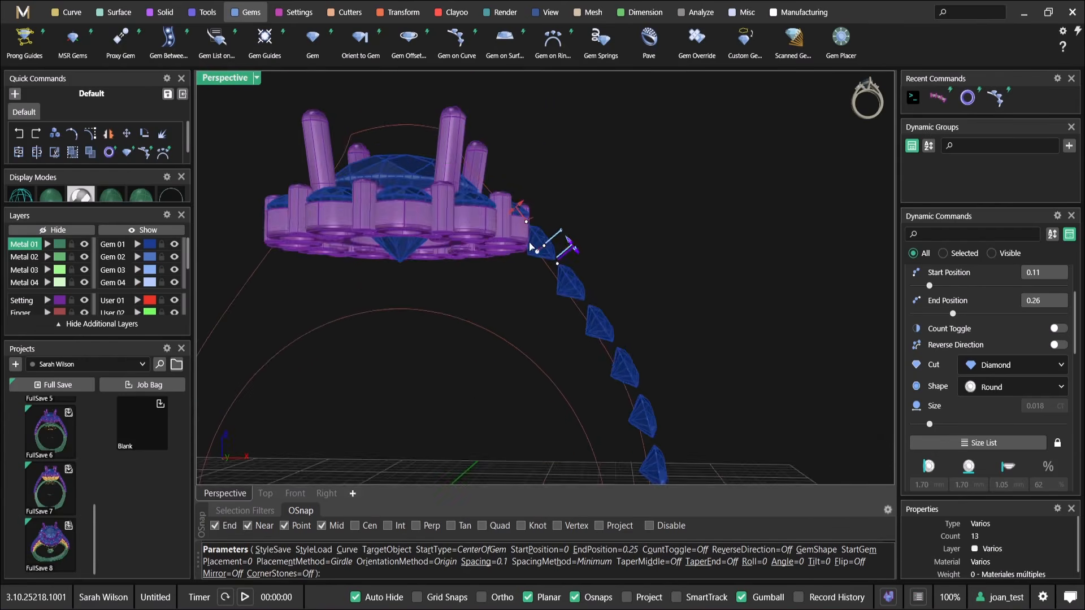
Finish positioning the shoulder diamonds along the outside rail and accept the gem row
shift+right_drag(531, 247, 504, 133)
drag(499, 115, 496, 127)
scroll(497, 127, down, 2)
shift+right_drag(496, 127, 497, 184)
scroll(497, 184, down, 2)
right_click(493, 180)
Open the outside ring rail for editing, check its top thickness against the halo, and accept it
click(425, 131)
shift+right_drag(428, 130, 480, 179)
middle_click(456, 155)
click(482, 52)
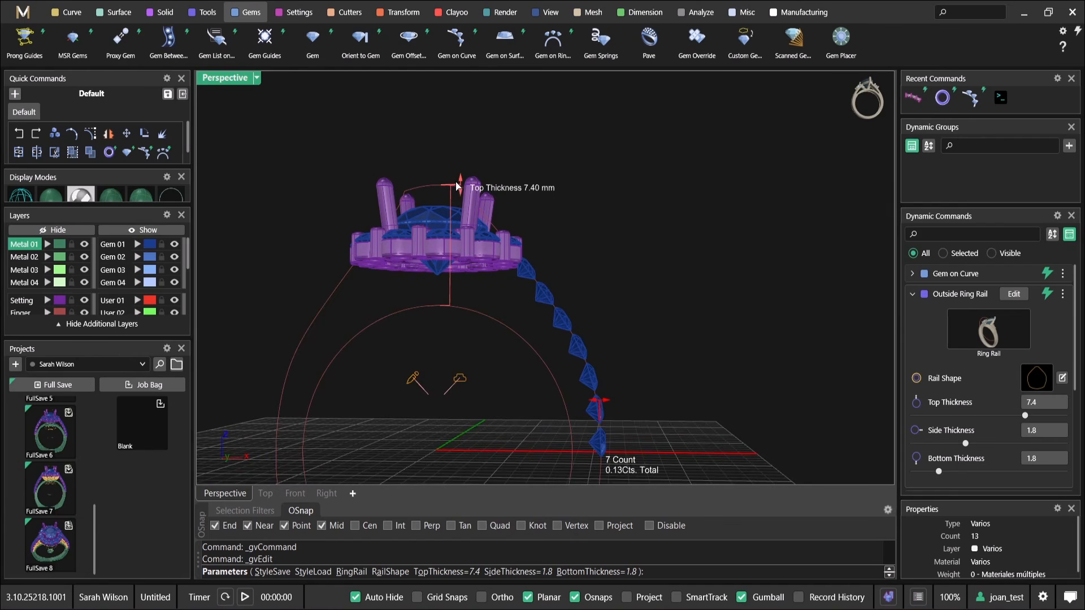
scroll(502, 229, up, 2)
shift+right_drag(530, 268, 508, 212)
right_drag(511, 213, 491, 235)
right_drag(559, 281, 554, 243)
right_click(566, 254)
Edit the shoulder diamond row so its start position is 0.119, a little further below the halo
click(541, 199)
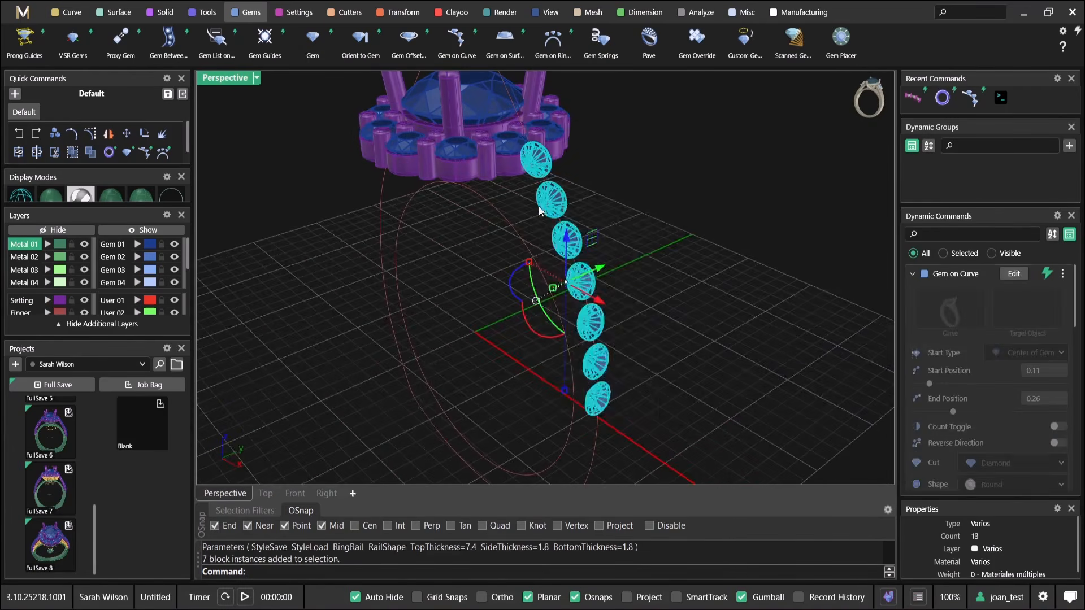
middle_click(540, 198)
click(579, 278)
scroll(537, 164, up, 5)
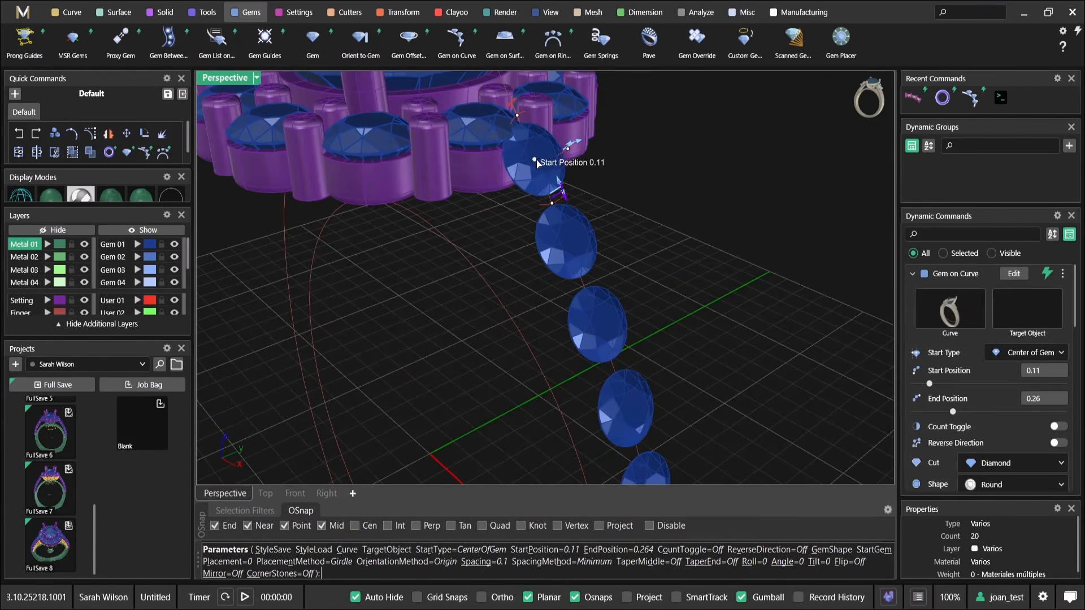
drag(538, 179, 541, 190)
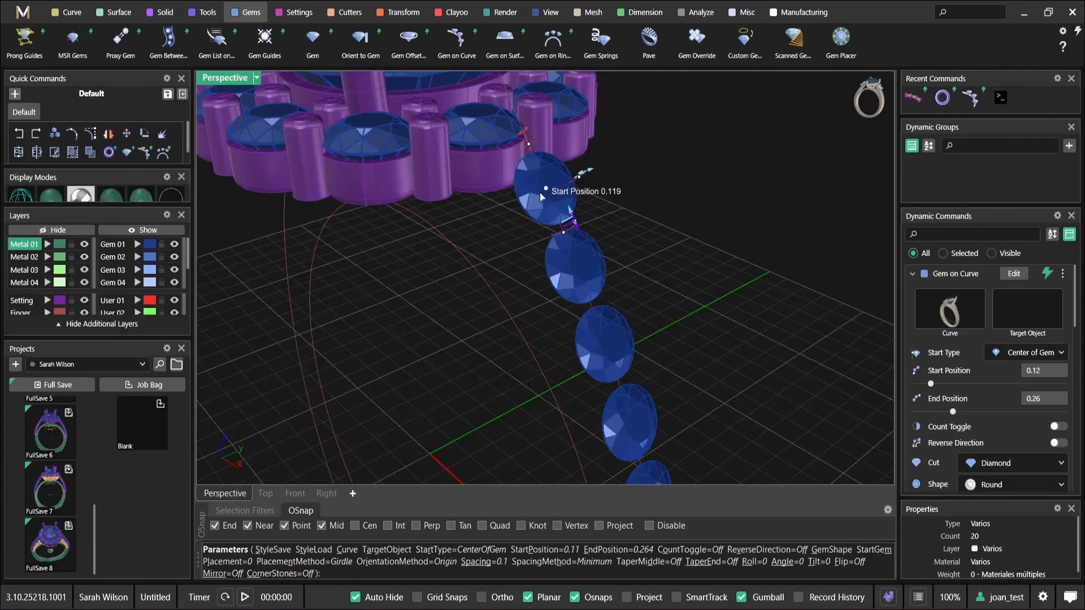
right_click(536, 181)
Examine the repositioned shoulder diamonds from several angles, checking their clearance from the halo and their path along the rail
scroll(537, 181, down, 8)
right_drag(552, 225, 557, 180)
scroll(615, 219, up, 4)
scroll(499, 220, up, 5)
right_drag(471, 227, 444, 204)
scroll(538, 214, down, 4)
shift+right_drag(597, 351, 593, 226)
scroll(594, 260, up, 4)
Add an Under Bezel to the lowest diamond of the shoulder row
click(608, 276)
right_drag(608, 275, 635, 284)
click(699, 263)
click(603, 395)
right_click(635, 285)
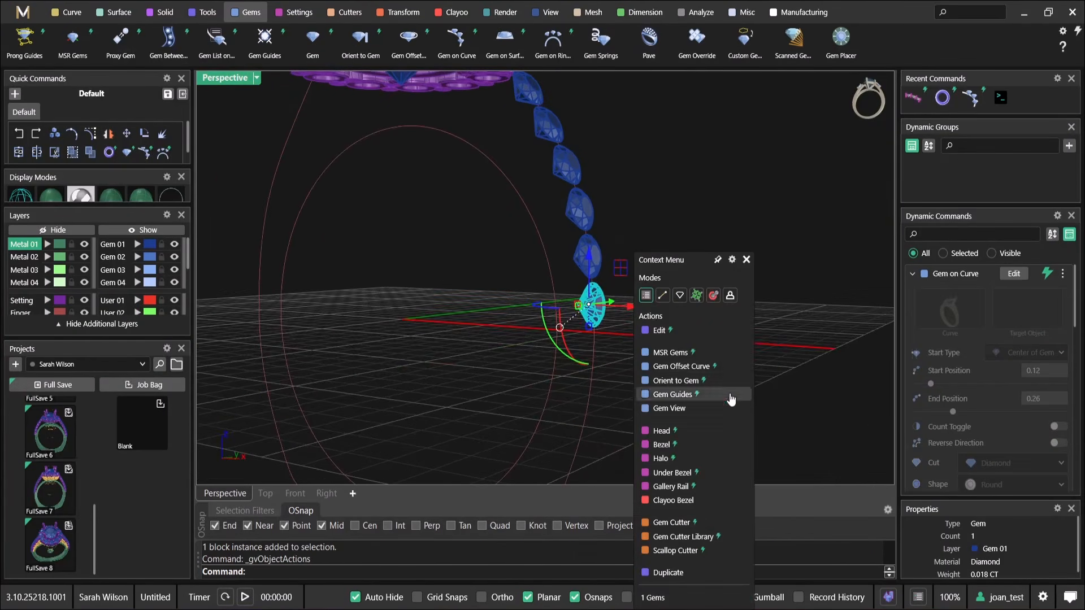
click(672, 473)
scroll(600, 281, up, 5)
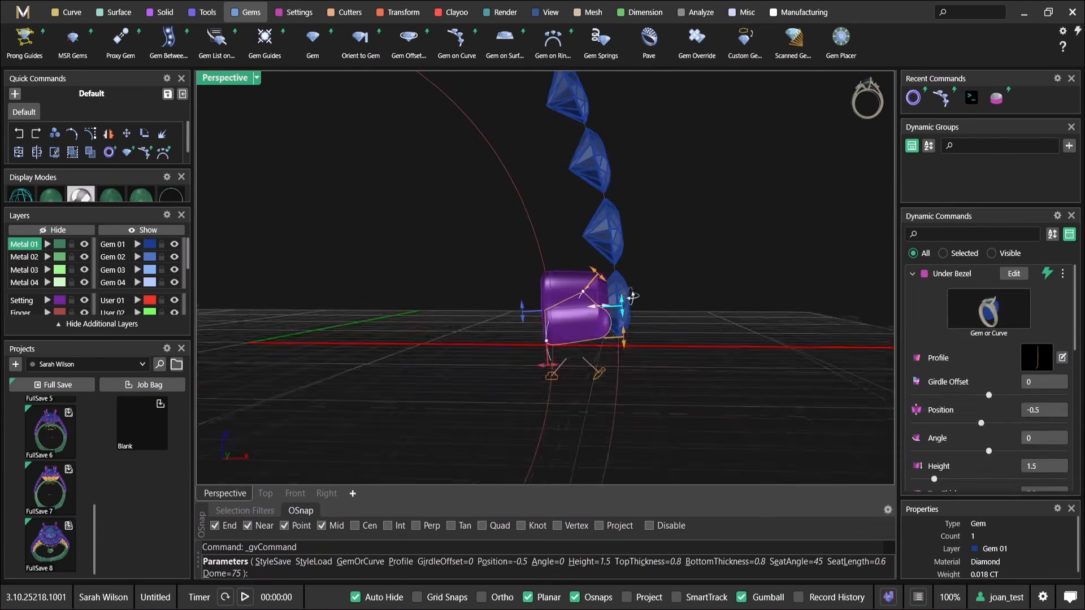
Shape the under bezel with seat length 0.12, bottom thickness 0.49, height 0.65 and dome 0
scroll(600, 281, up, 4)
mouse_move(574, 216)
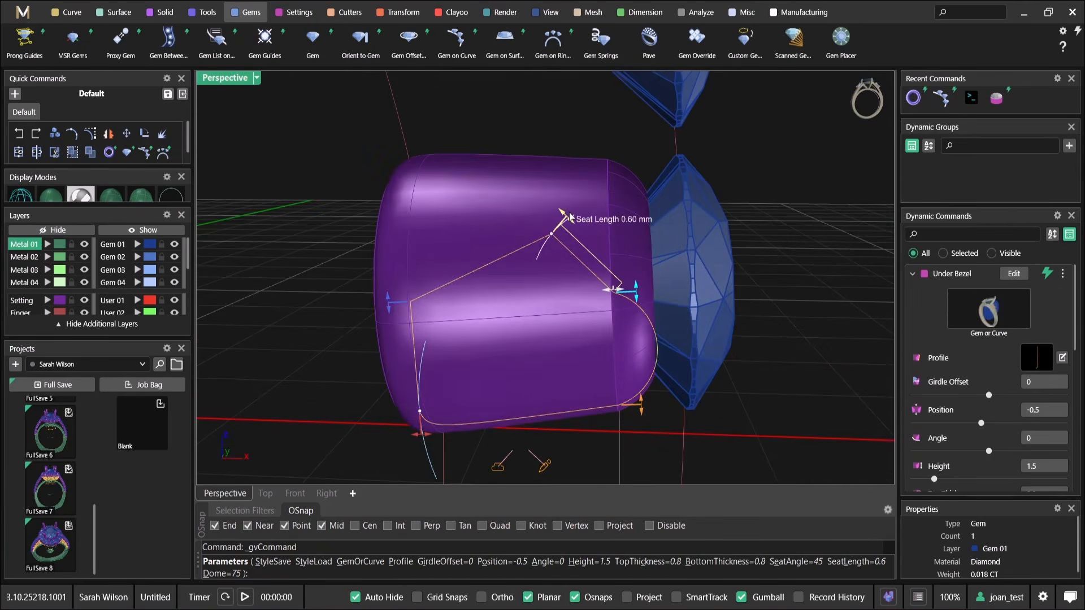
drag(570, 216, 594, 247)
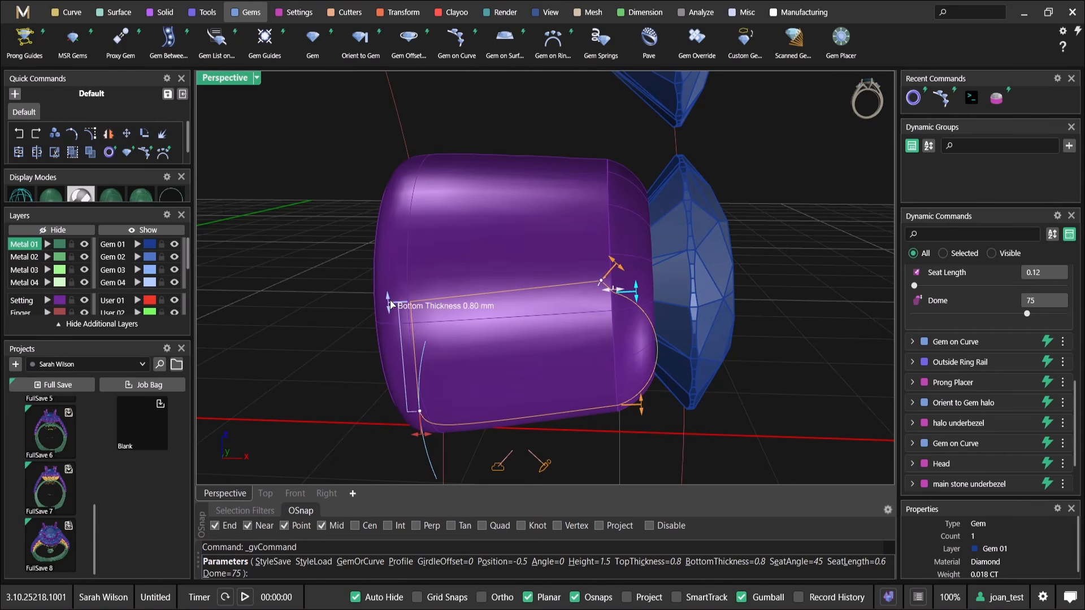
drag(391, 304, 389, 349)
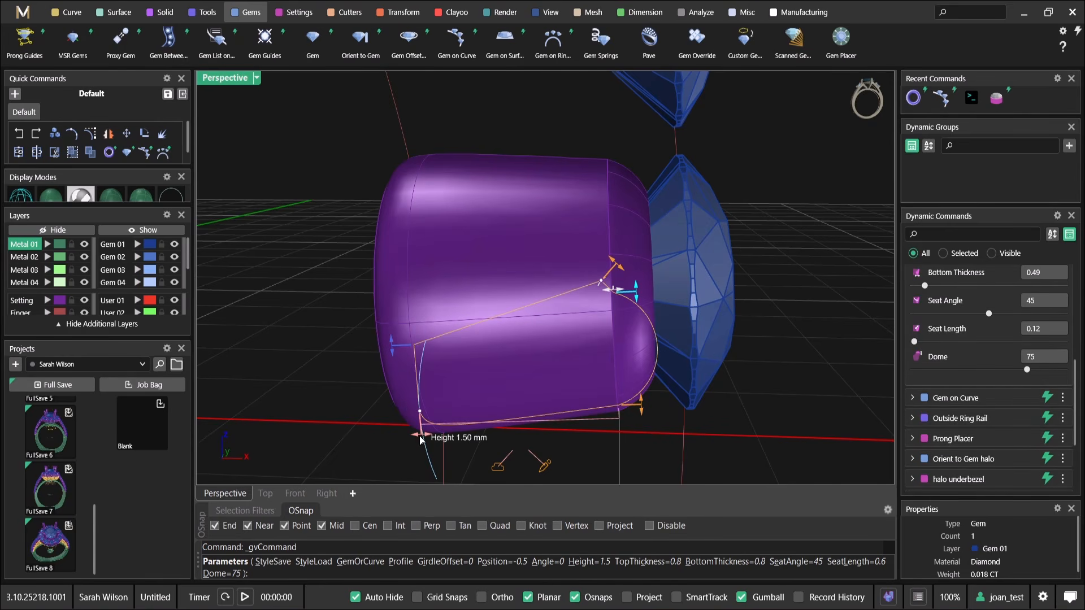
drag(446, 440, 533, 444)
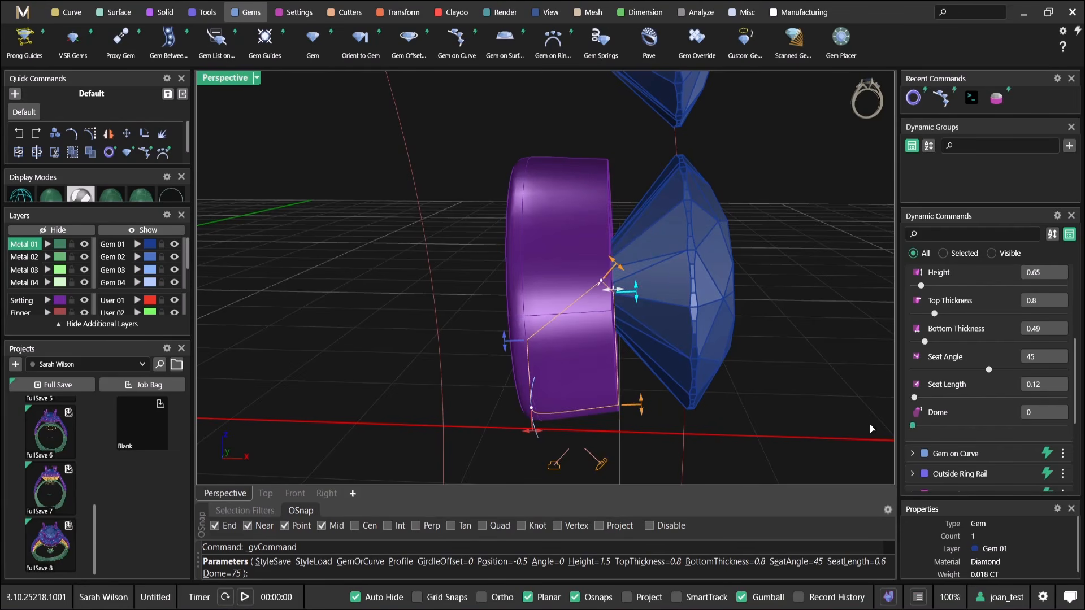
Set the under bezel's position to -0.15 and its top thickness to 0.54 so it seats the diamond
right_drag(615, 310, 600, 305)
mouse_move(620, 300)
mouse_down()
mouse_move(619, 322)
mouse_move(623, 299)
mouse_move(640, 299)
mouse_up()
right_drag(628, 306, 642, 292)
scroll(648, 283, down, 2)
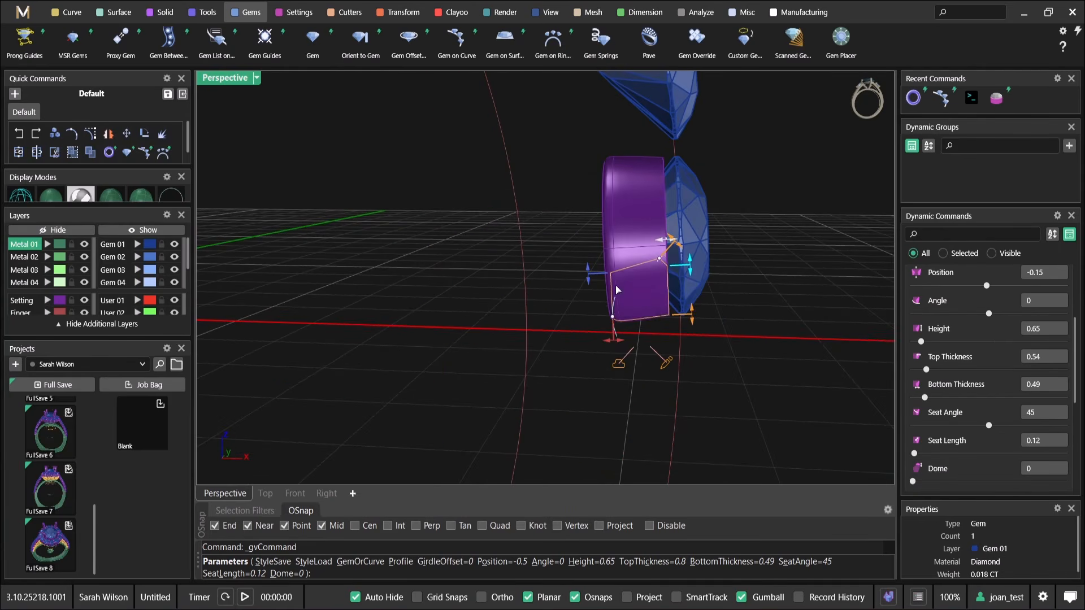
Set the under bezel's height to 0.94 and girdle offset to 0.08, and accept the bezel
drag(616, 347, 589, 346)
scroll(634, 344, down, 2)
right_drag(634, 344, 599, 266)
scroll(564, 319, down, 4)
scroll(535, 258, up, 6)
shift+right_drag(599, 266, 638, 384)
drag(643, 413, 643, 422)
scroll(632, 364, down, 6)
right_drag(630, 320, 534, 322)
scroll(603, 311, down, 3)
right_click(600, 308)
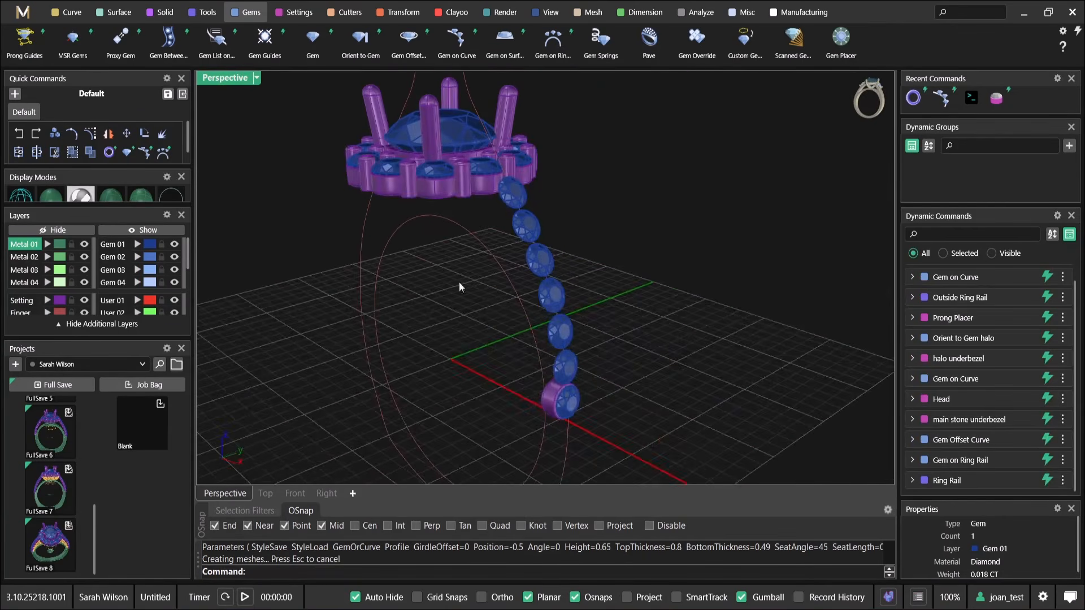
Set up Orient to Gem with the lowest shoulder diamond as base gem and its under bezel as the object to orient
click(373, 55)
right_drag(568, 195, 557, 240)
right_drag(541, 333, 552, 286)
shift+right_drag(550, 384, 577, 344)
scroll(566, 336, up, 3)
scroll(549, 316, down, 4)
scroll(546, 311, up, 4)
click(546, 311)
scroll(544, 308, down, 5)
key(Return)
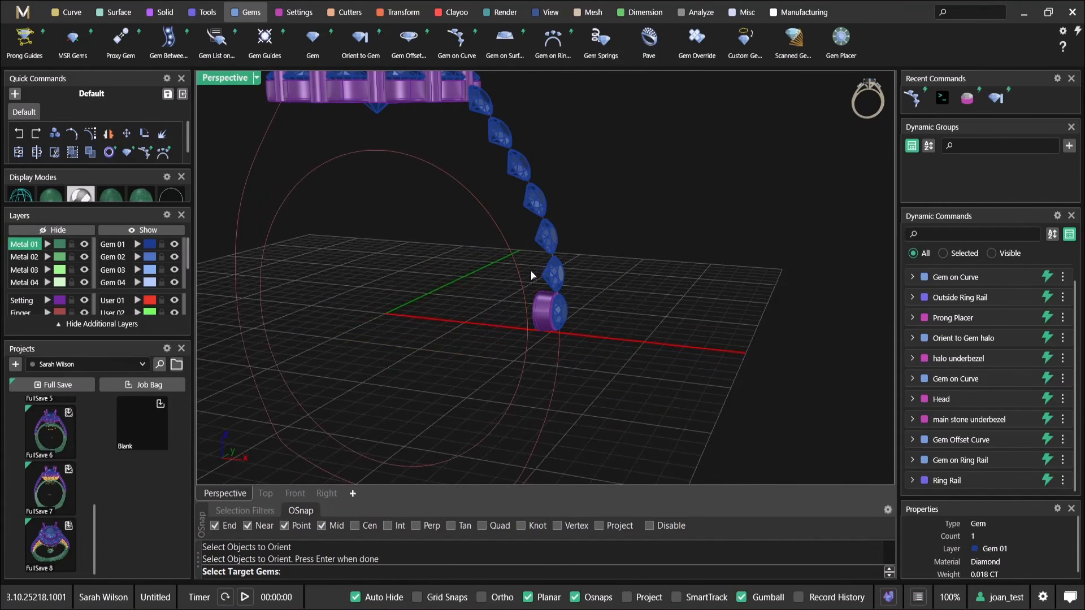
Choose the other six shoulder diamonds as target gems and place the under bezel copies on them
right_drag(532, 252, 547, 370)
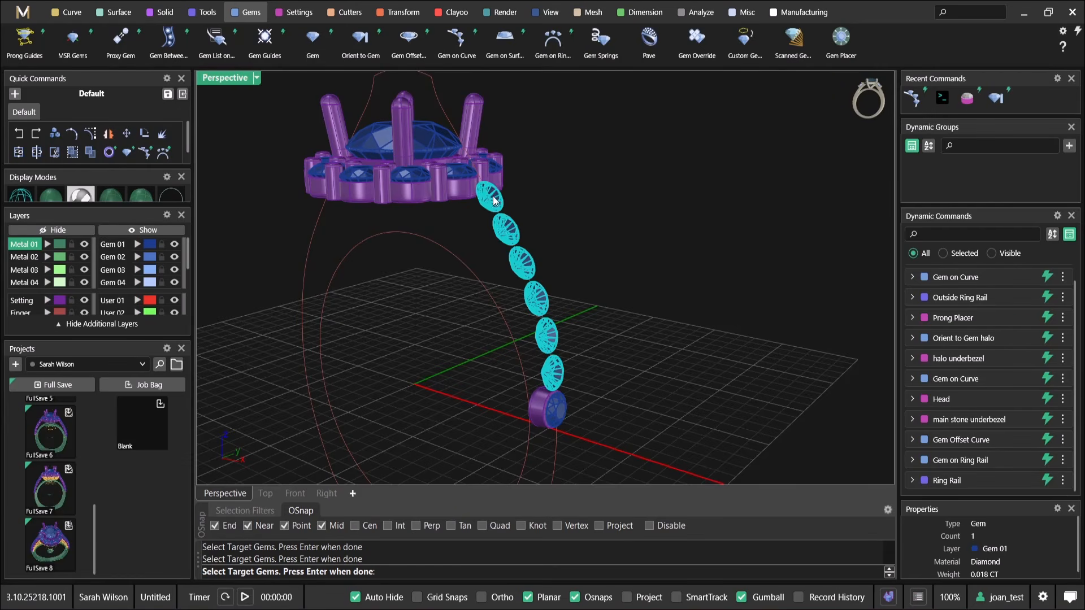
right_drag(615, 255, 555, 250)
key(Return)
right_drag(489, 332, 572, 338)
key(Return)
Try tapering the shoulder diamond row by turning on Taper (End), enlarging the end diamond, and accepting the edit
click(572, 338)
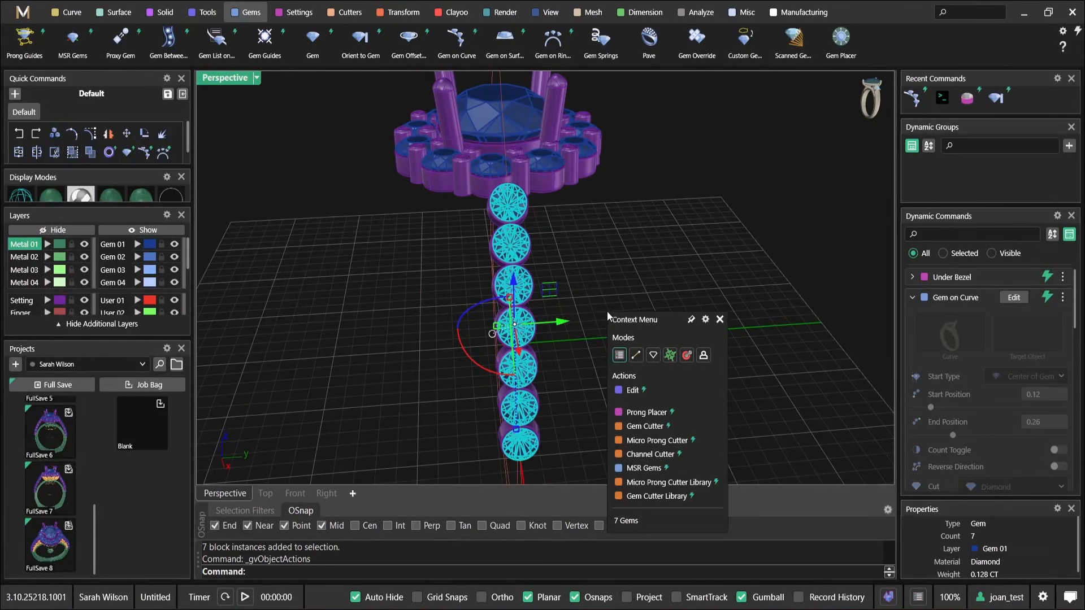
click(636, 390)
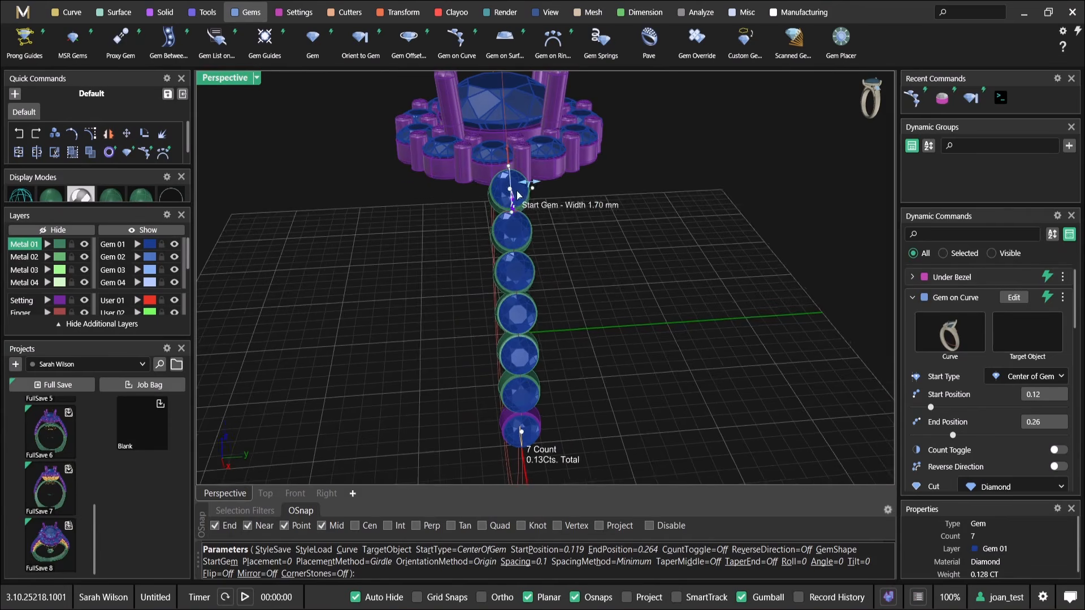
scroll(514, 195, up, 3)
scroll(992, 403, down, 4)
scroll(992, 402, down, 3)
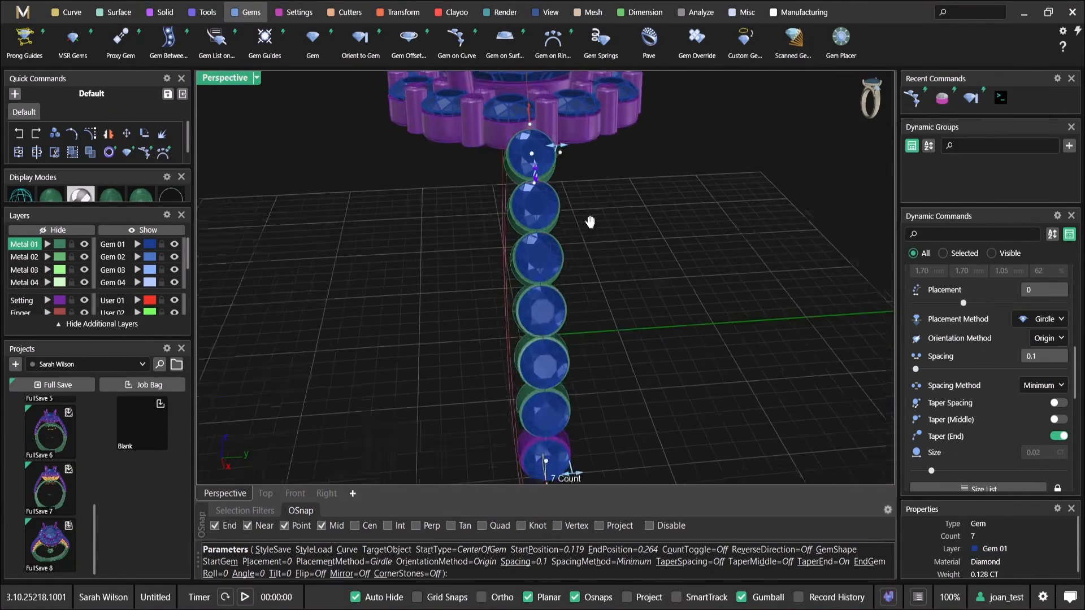
drag(582, 351, 596, 349)
scroll(595, 350, down, 5)
right_drag(550, 278, 563, 345)
scroll(661, 283, down, 4)
mouse_move(572, 349)
mouse_down()
mouse_move(581, 353)
mouse_move(567, 364)
mouse_up()
right_click(565, 344)
Try to refresh the oriented bezels by re-accepting the Orient to Gem command, and undo the edits to the diamond row
right_drag(566, 344, 625, 252)
shift+right_drag(624, 252, 653, 335)
scroll(972, 415, up, 1)
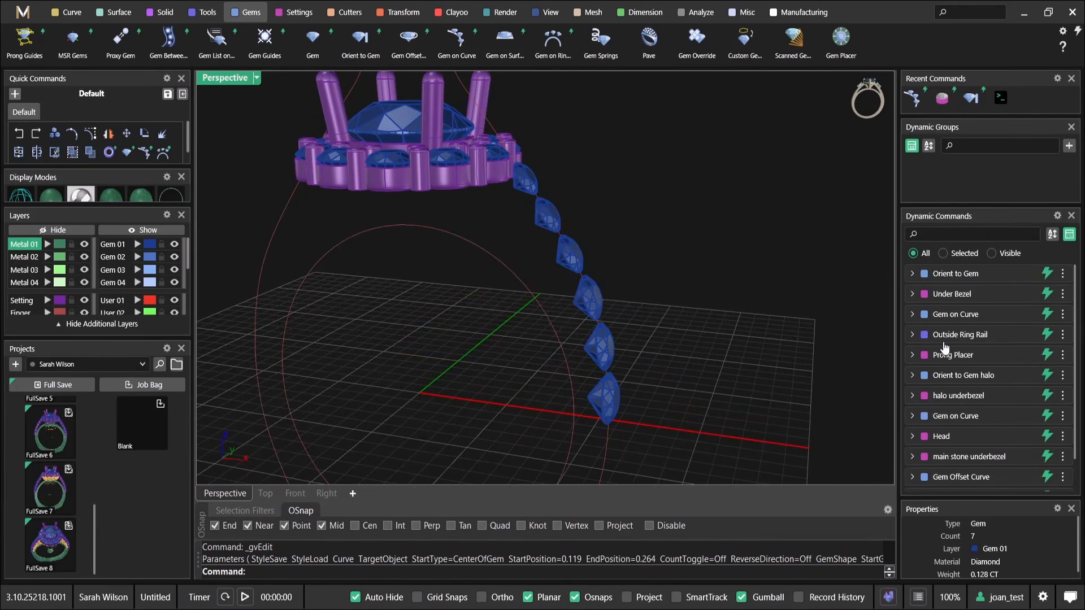
click(1013, 274)
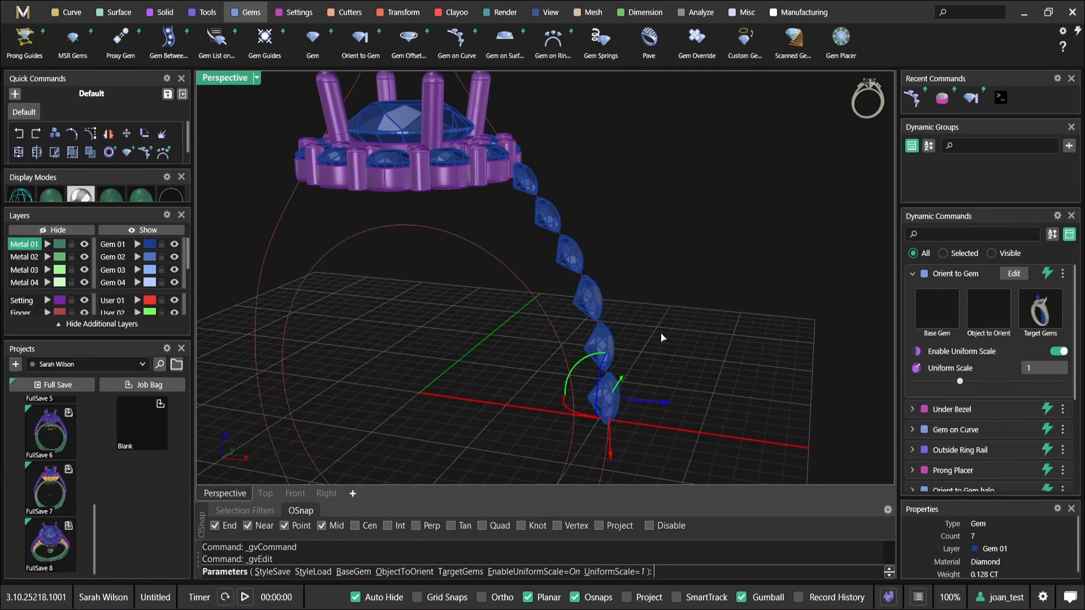
right_click(769, 339)
right_drag(770, 339, 562, 330)
key(ctrl+z)
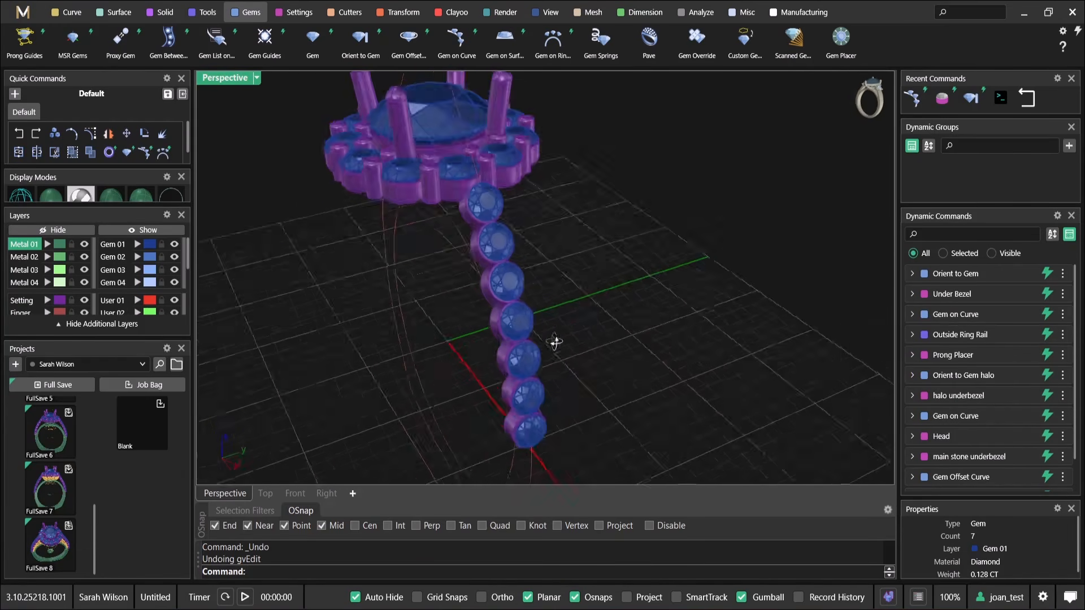
Open the shoulder diamond row for editing and review its size, placement, spacing, taper and rotation settings
scroll(489, 218, up, 5)
click(487, 213)
scroll(487, 229, down, 4)
right_click(518, 185)
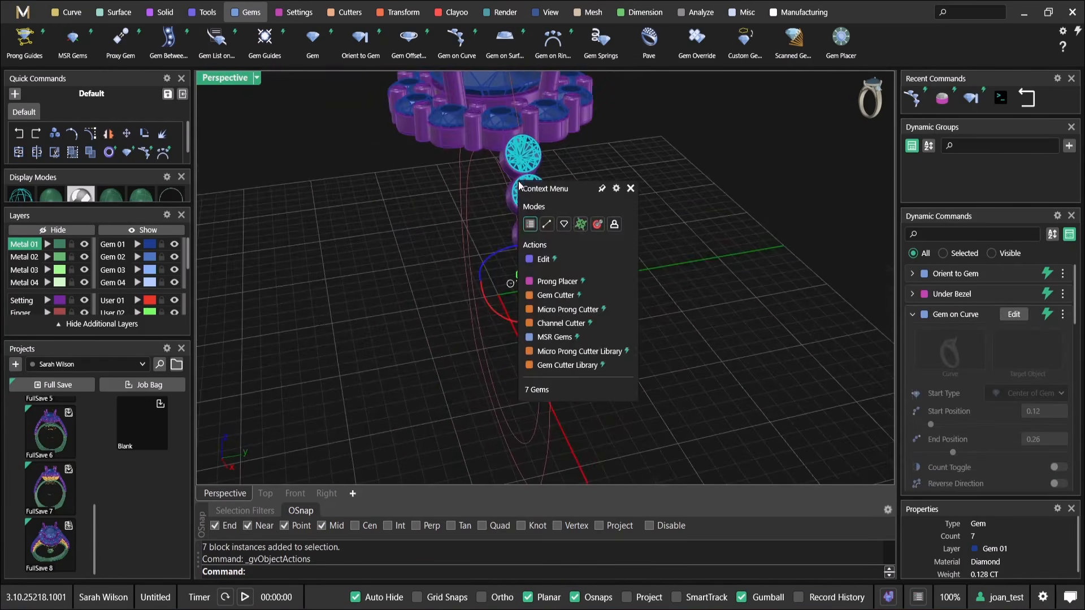
click(569, 260)
scroll(543, 140, up, 5)
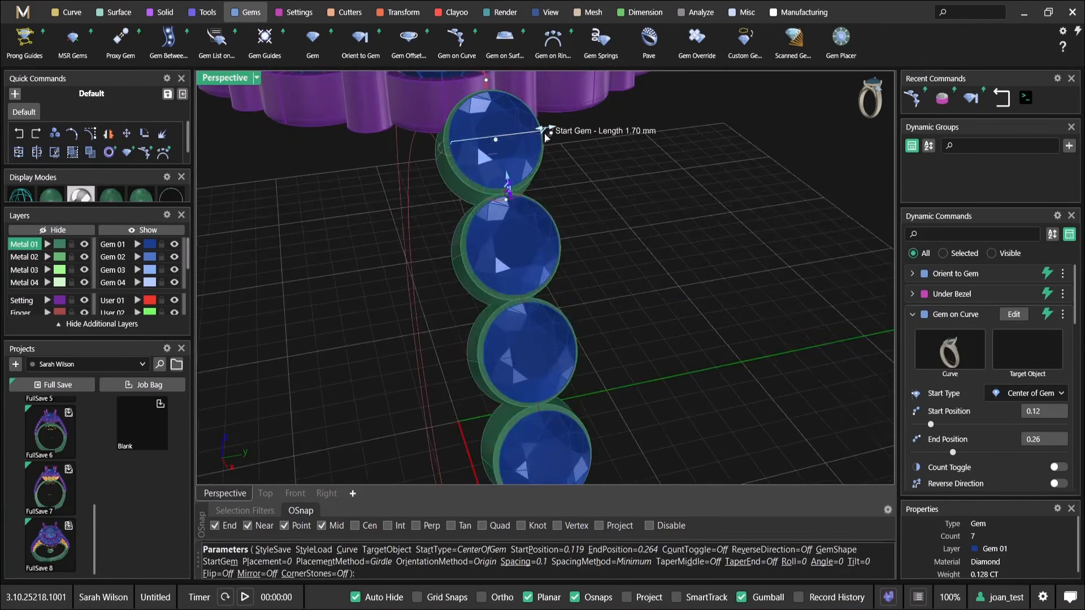
scroll(1021, 428, down, 3)
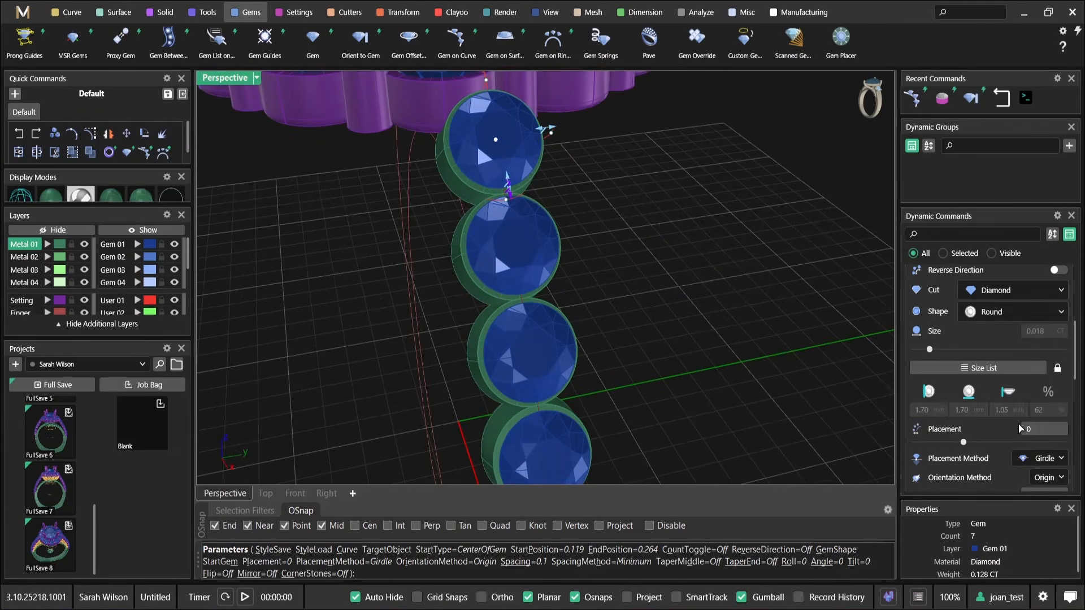
scroll(1006, 390, down, 7)
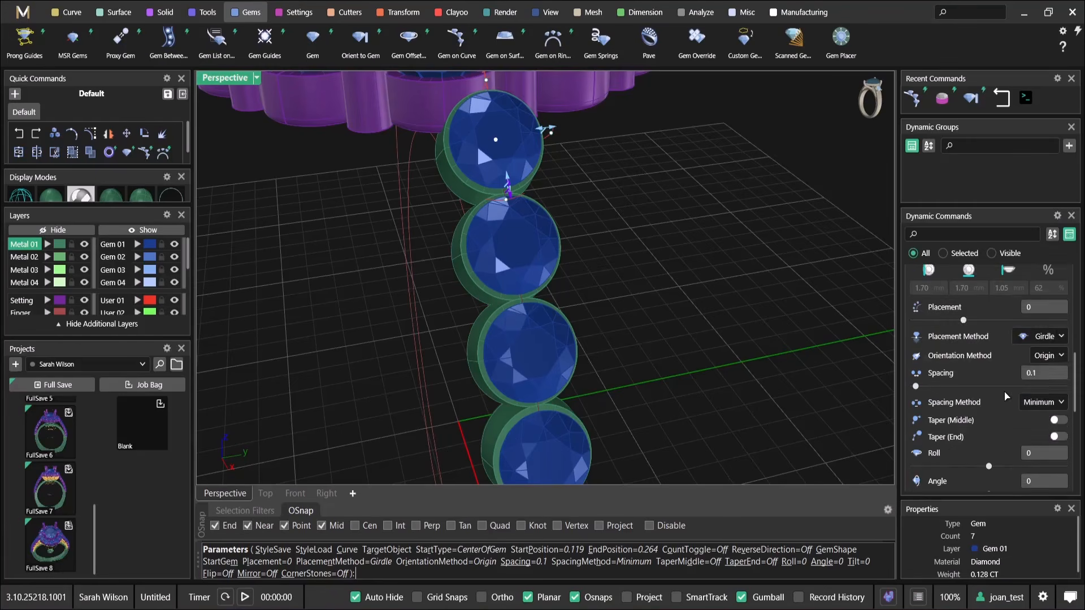
scroll(1005, 396, down, 2)
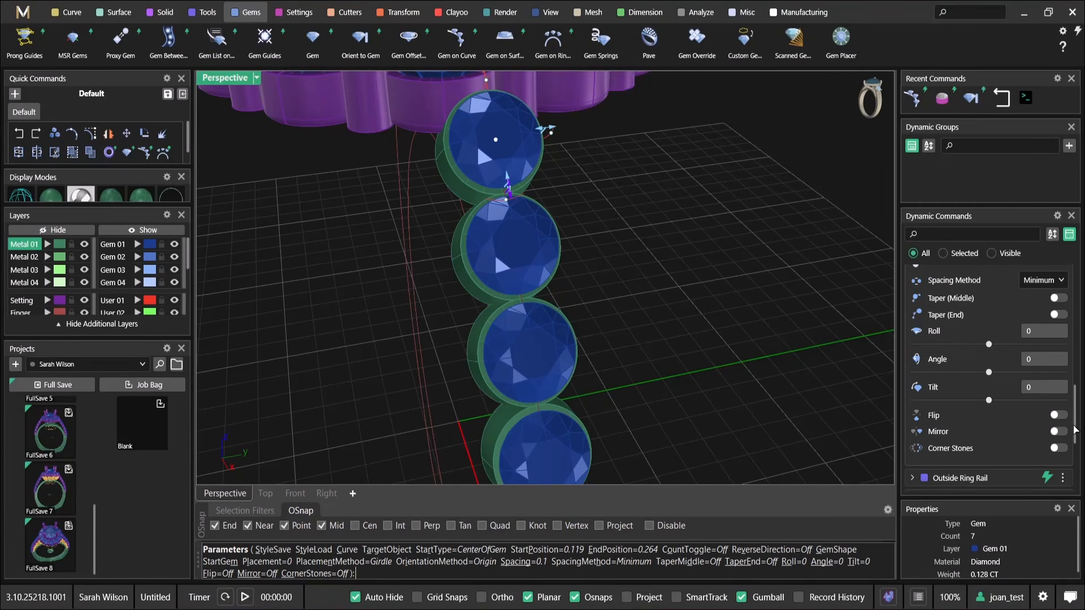
Try enlarging the shoulder diamonds to 2.10 mm and accept the edit to test how the bezels respond
shift+right_drag(572, 154, 556, 220)
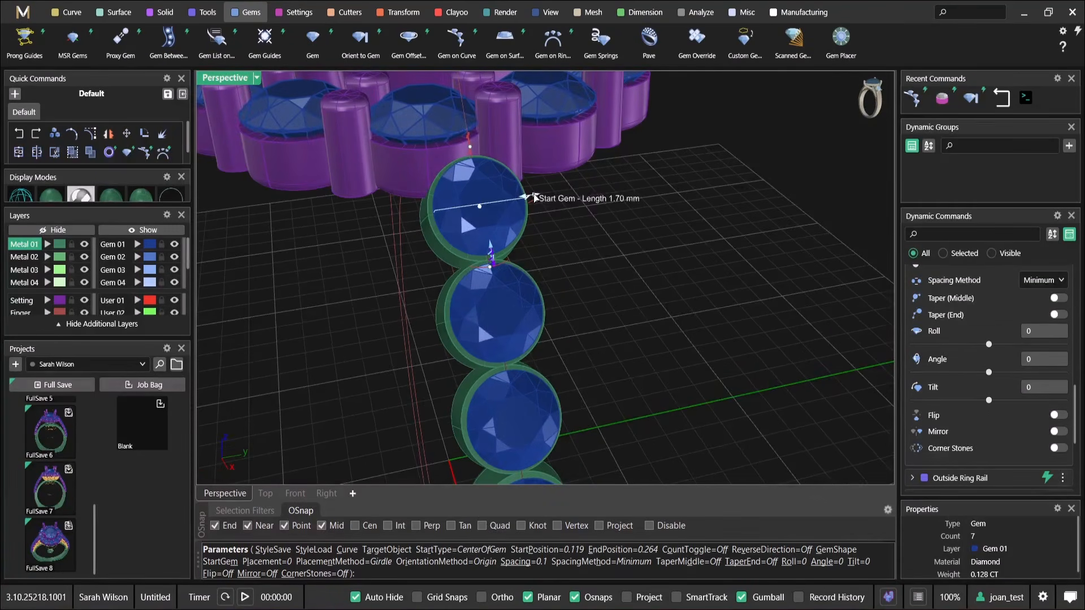
drag(534, 193, 540, 192)
scroll(515, 229, down, 6)
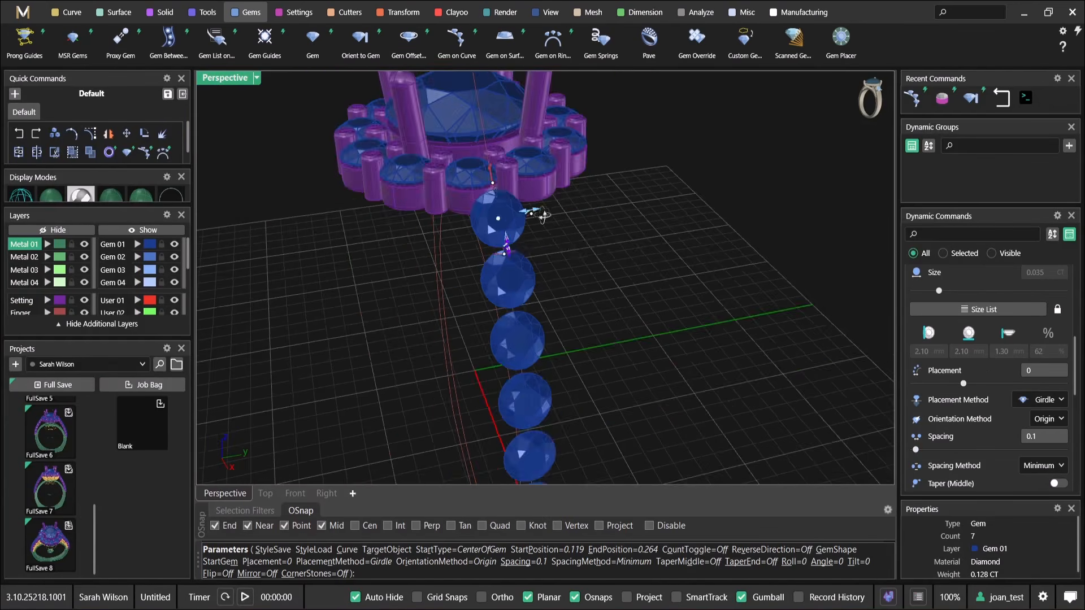
right_drag(511, 236, 632, 192)
right_click(632, 192)
scroll(612, 236, down, 4)
right_drag(613, 236, 577, 259)
Try deleting the shoulder row's Gem on Curve command from the dynamic history, and undo the deletion
mouse_move(1008, 281)
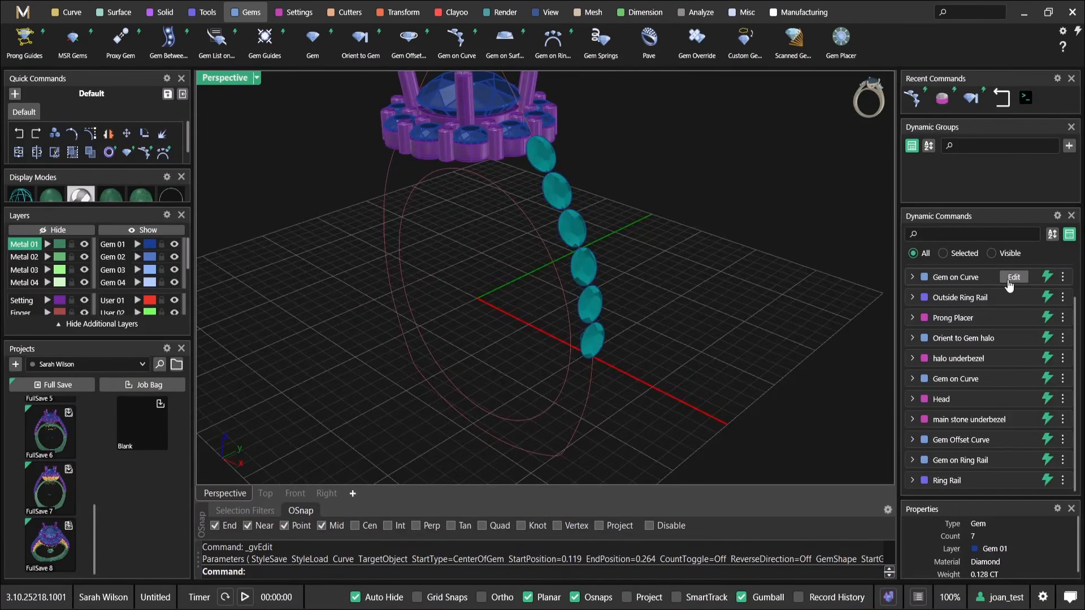
click(1062, 276)
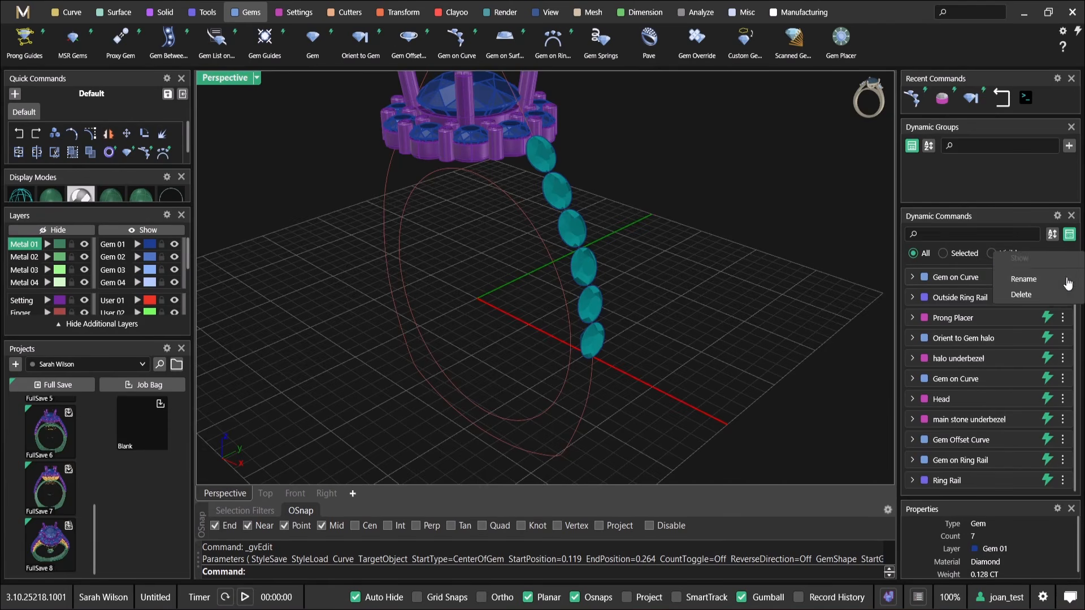
click(1008, 383)
right_drag(585, 240, 662, 244)
key(ctrl+z)
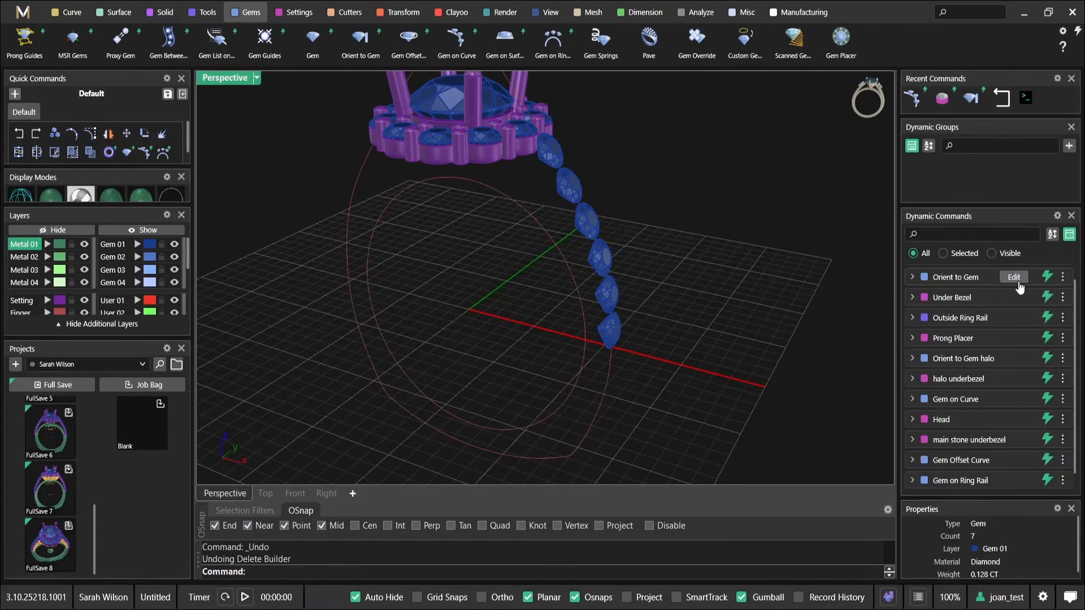
Try to regenerate the shoulder bezels by reopening and re-accepting the Orient to Gem and Under Bezel commands
click(1018, 282)
right_click(708, 299)
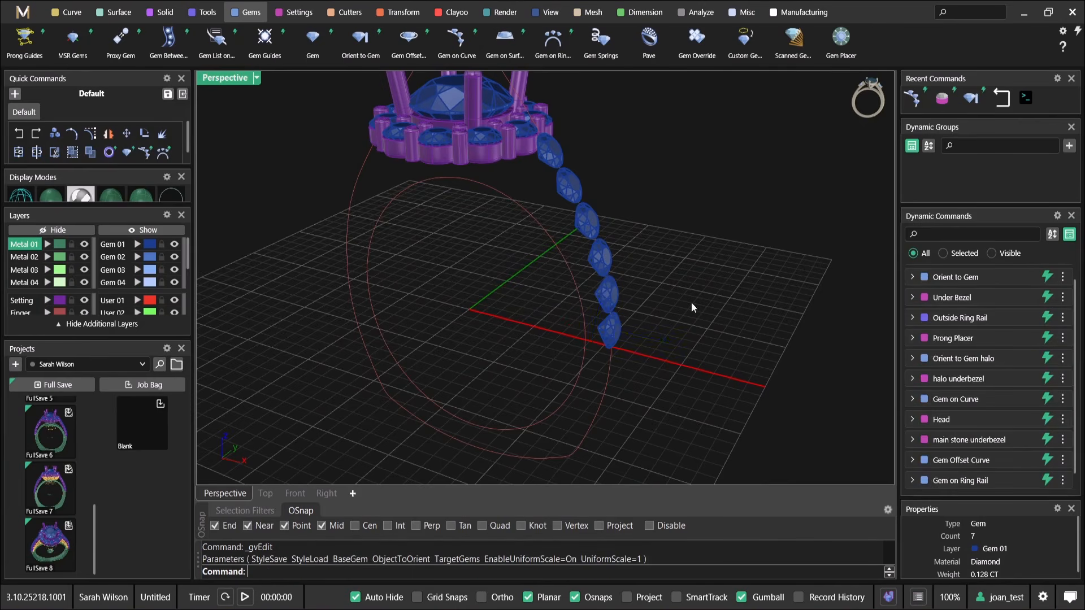
right_drag(705, 301, 671, 300)
click(1017, 298)
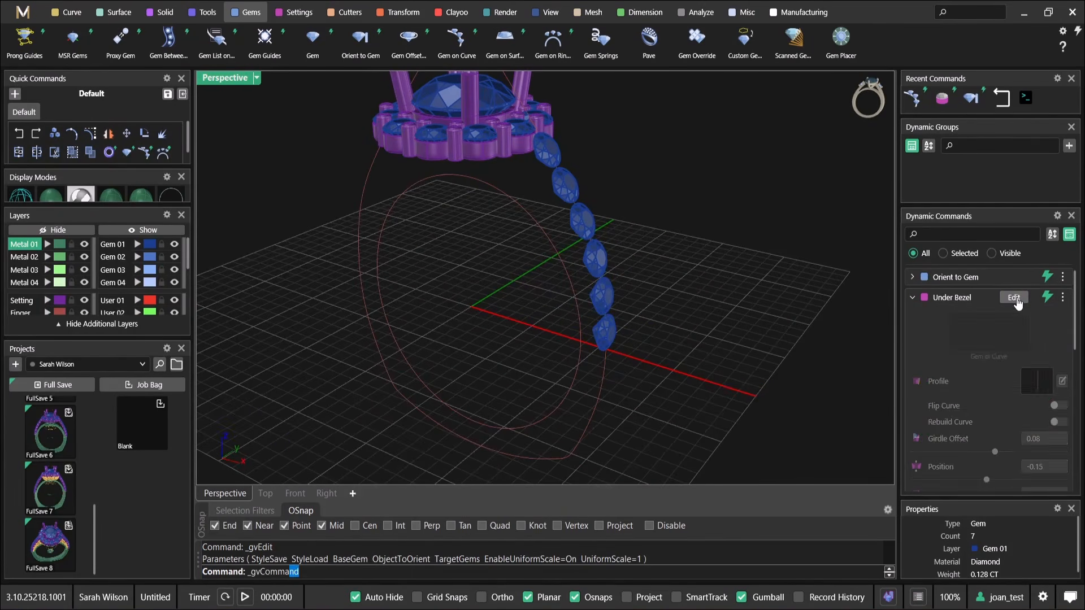
right_drag(761, 323, 719, 311)
right_click(718, 310)
Step back through the recent edits to restore the 1.70 mm shoulder diamonds and their under bezels
key(ctrl+z)
right_drag(637, 349, 531, 299)
key(ctrl+y)
Delete the six oriented under bezel copies, keeping only the original bezel on the lowest shoulder diamond
scroll(515, 246, up, 4)
click(516, 247)
scroll(548, 284, down, 4)
right_drag(594, 313, 585, 298)
key(Delete)
Rename the dynamic command of the remaining shoulder bezel as "Under Bezel shoulder"
click(574, 310)
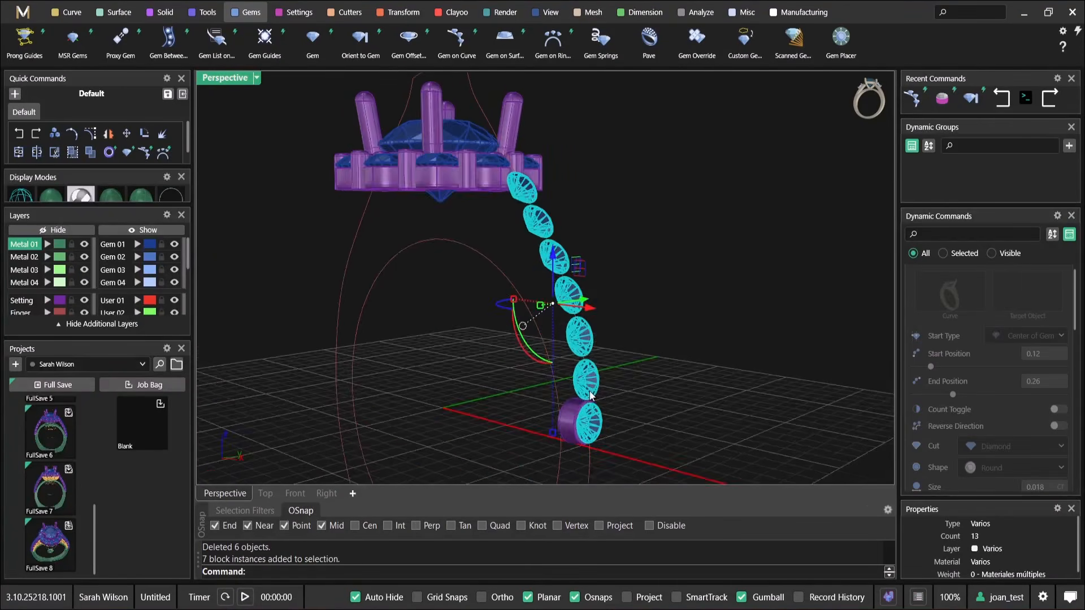
scroll(578, 390, up, 6)
click(557, 434)
scroll(725, 338, down, 3)
click(1062, 283)
click(1043, 371)
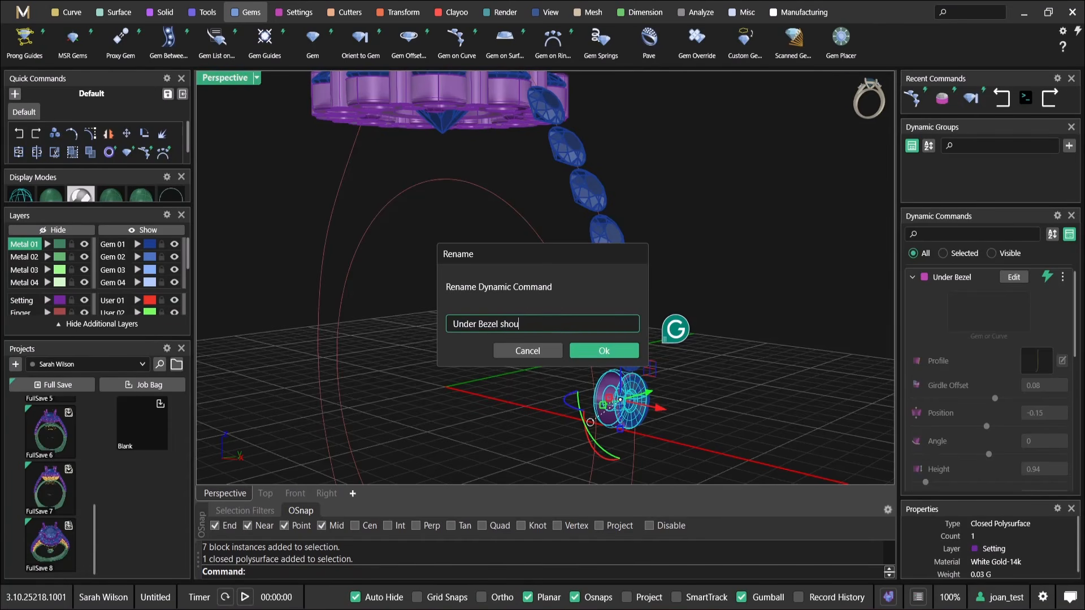
text(shoulder)
key(Return)
click(619, 298)
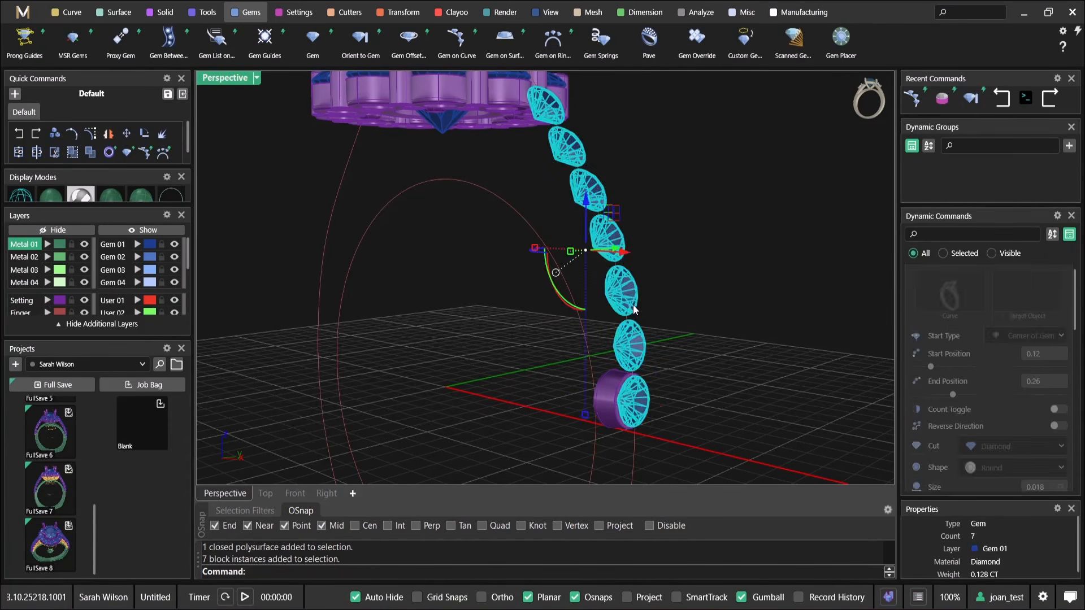
Edit the shoulder diamonds' Gem on Curve to enable end tapering, with a start gem size of 1.50 mm
right_drag(622, 316, 841, 302)
scroll(1004, 346, up, 2)
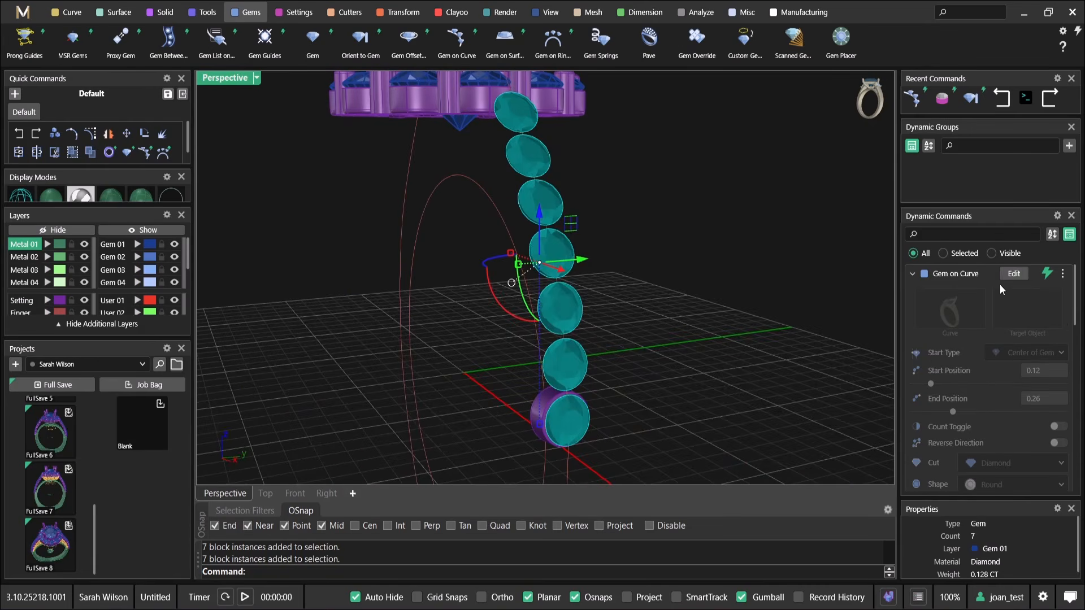
click(1014, 274)
right_drag(617, 235, 522, 216)
scroll(1061, 460, down, 4)
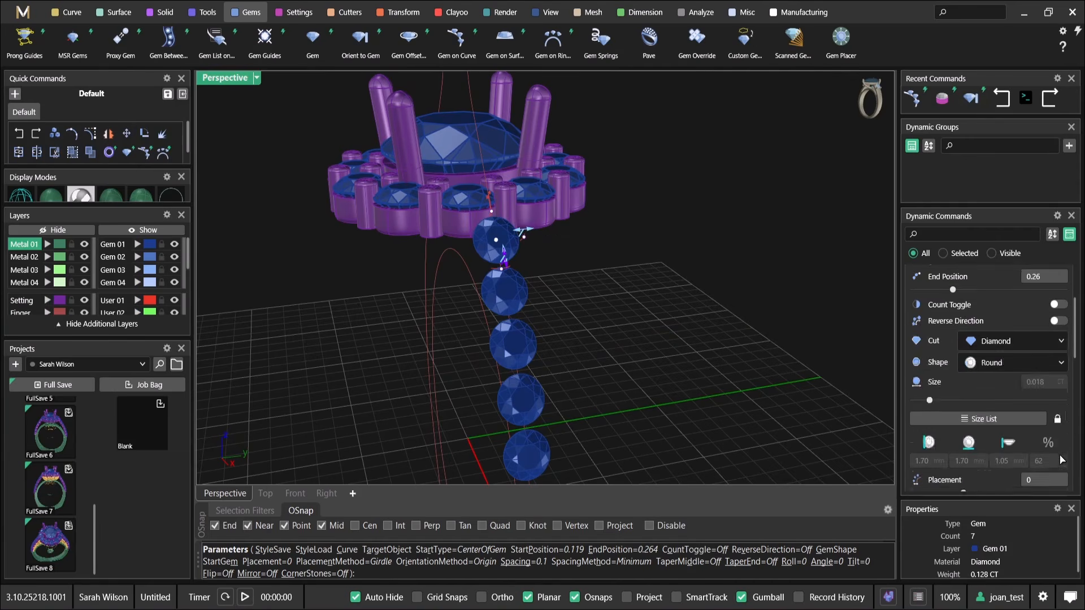
scroll(994, 429, down, 3)
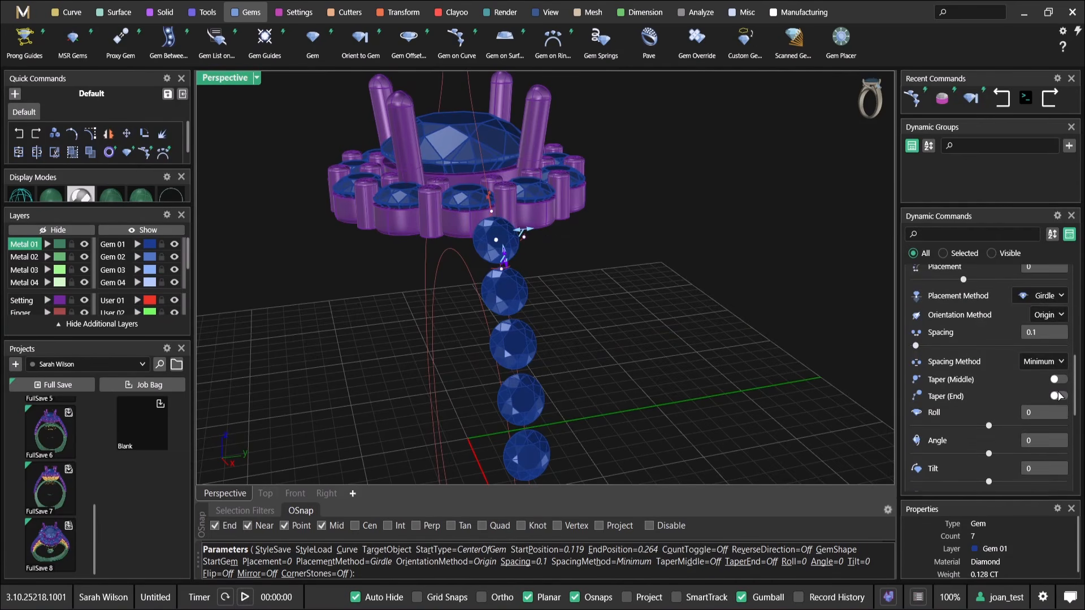
mouse_move(536, 229)
mouse_down()
mouse_move(515, 234)
mouse_move(524, 239)
mouse_up()
scroll(544, 359, down, 2)
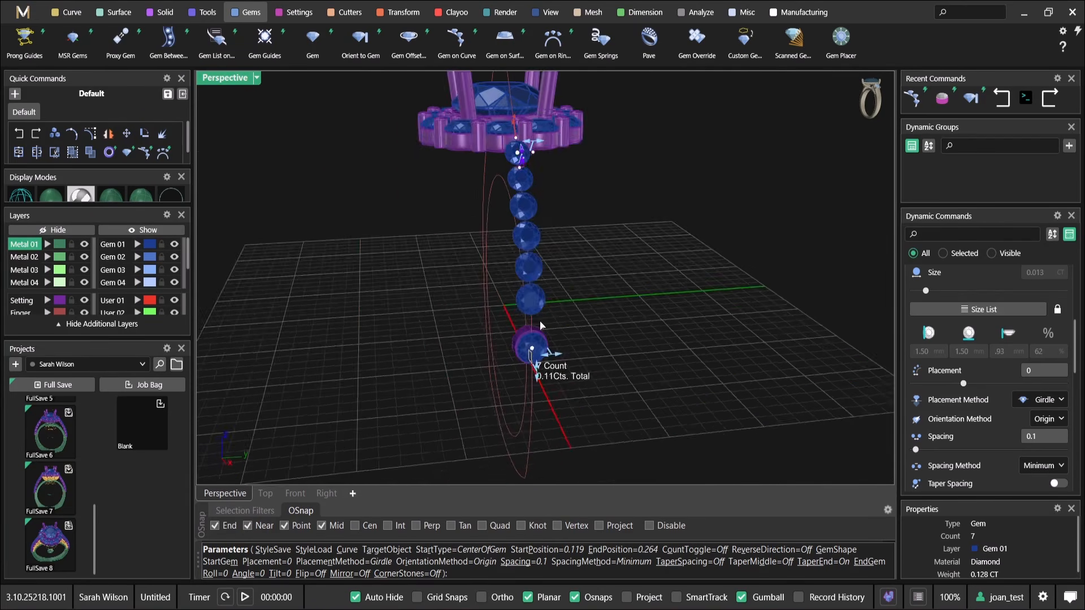
Set the tapered shoulder diamonds' end position to about 0.266 and accept the gem layout
scroll(540, 357, up, 5)
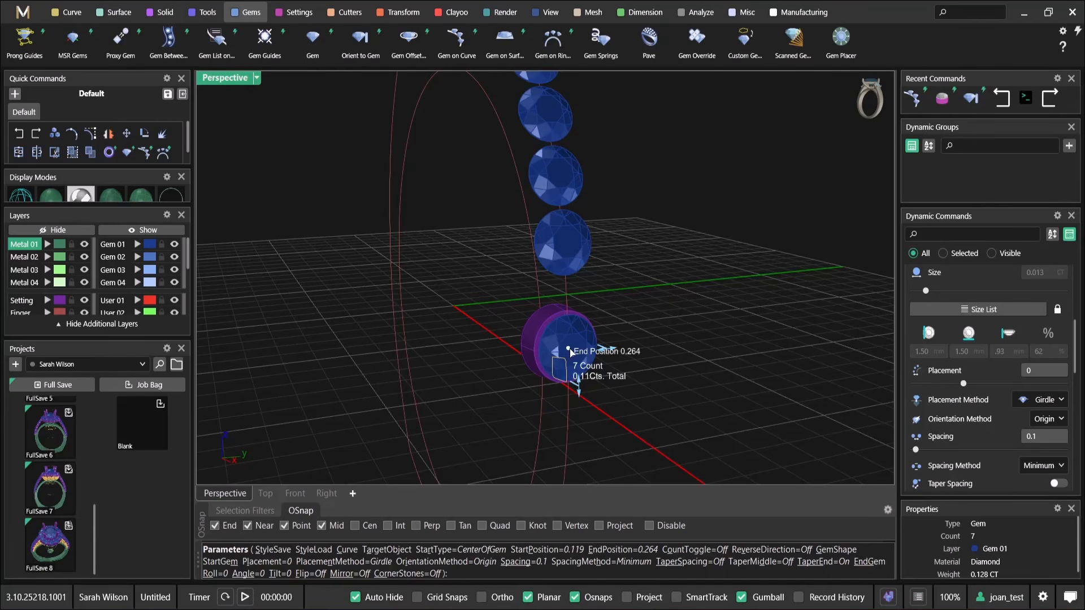
drag(569, 387, 569, 358)
scroll(576, 328, down, 6)
right_drag(588, 296, 570, 310)
scroll(555, 355, up, 5)
scroll(568, 364, down, 3)
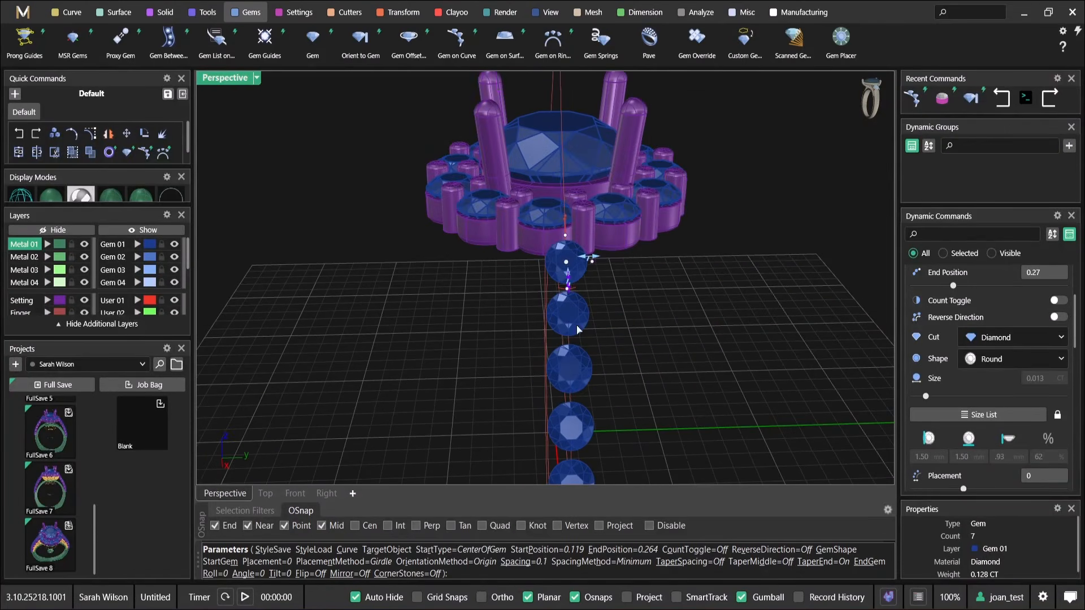
right_drag(591, 472, 699, 218)
right_click(698, 219)
Reopen the shoulder diamonds' Gem on Curve and move the end position to about 0.255 to even the spacing
right_drag(676, 289, 558, 289)
scroll(557, 290, up, 6)
click(653, 298)
middle_click(654, 295)
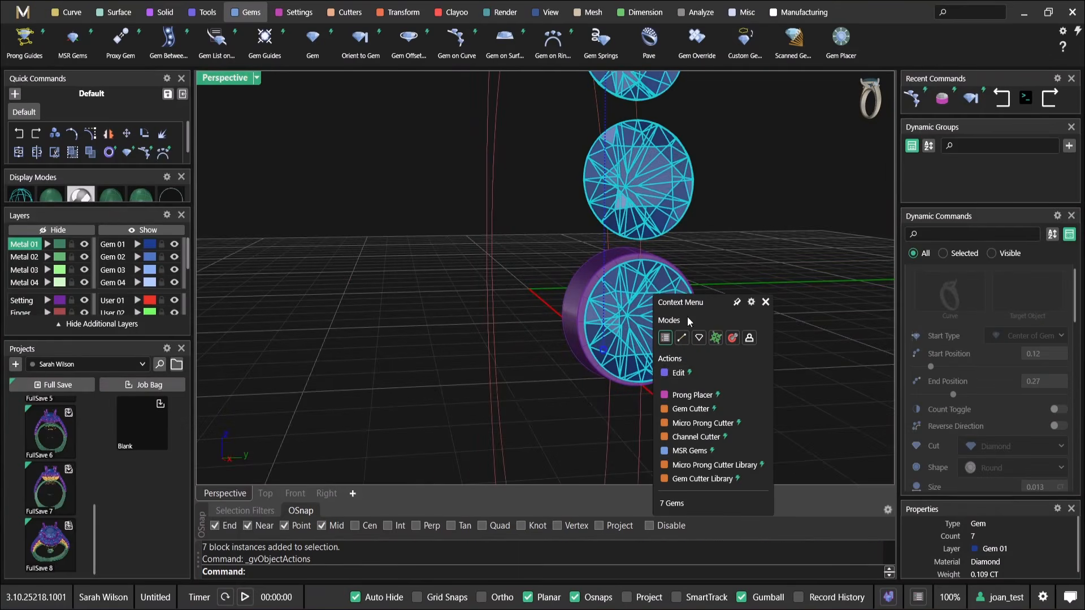
click(693, 373)
scroll(671, 281, down, 3)
drag(649, 313, 653, 269)
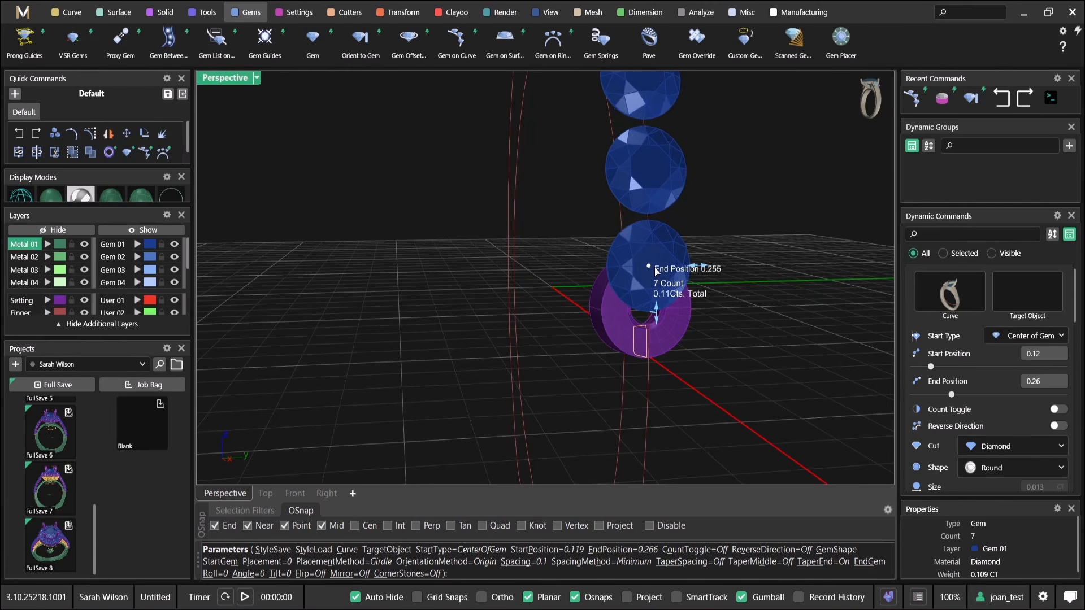
scroll(652, 267, down, 5)
right_click(656, 315)
Examine how the under bezel follows the repositioned lowest shoulder diamond
right_drag(672, 237, 678, 304)
click(680, 342)
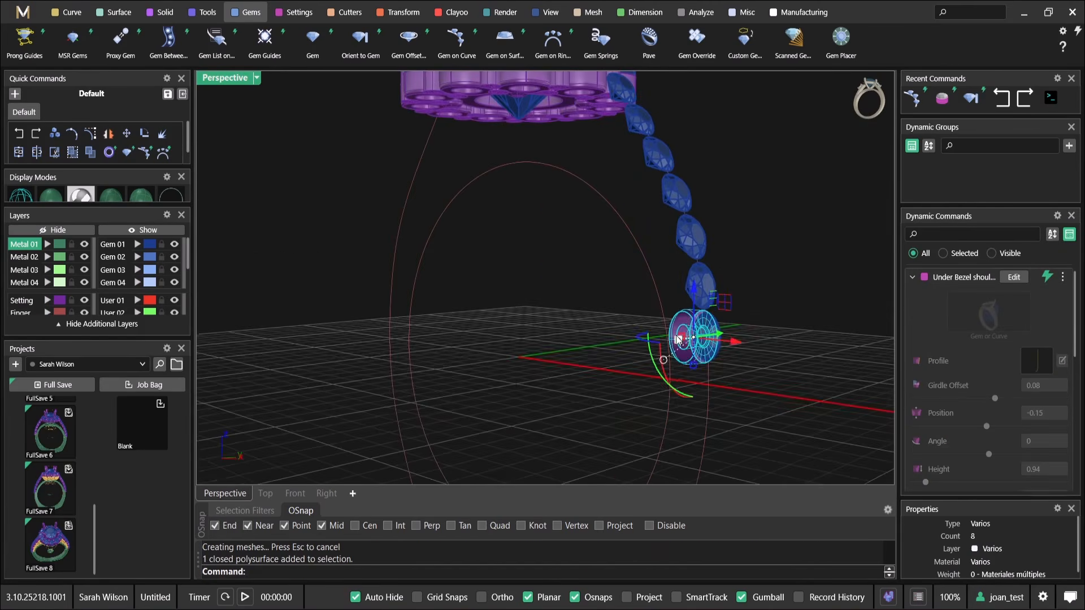
shift+right_drag(830, 298, 753, 315)
scroll(664, 311, down, 4)
click(714, 289)
right_drag(663, 311, 790, 300)
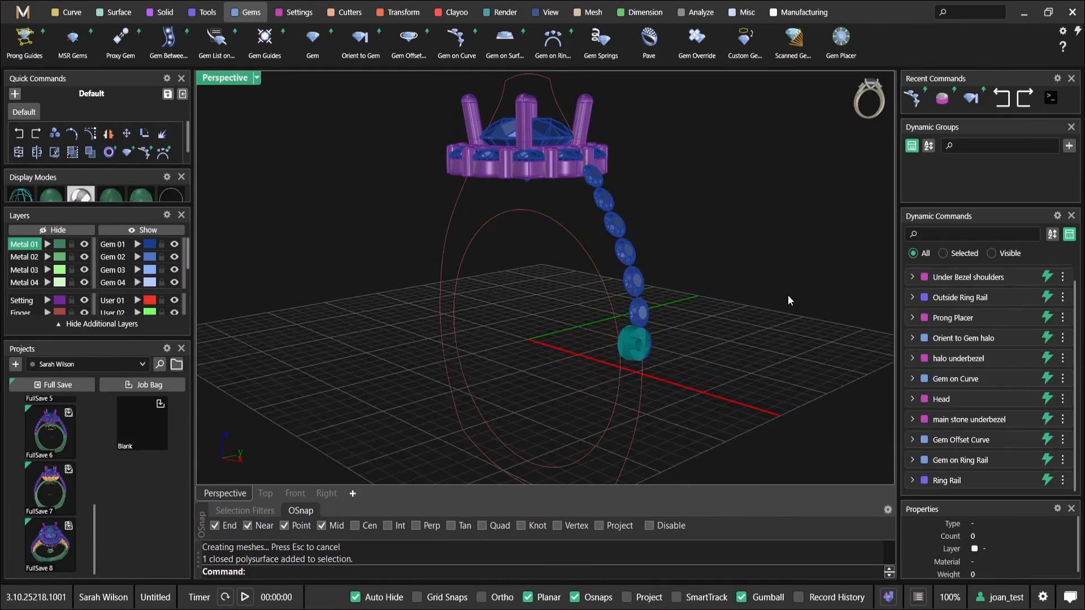
right_drag(684, 328, 584, 300)
shift+right_drag(427, 214, 385, 240)
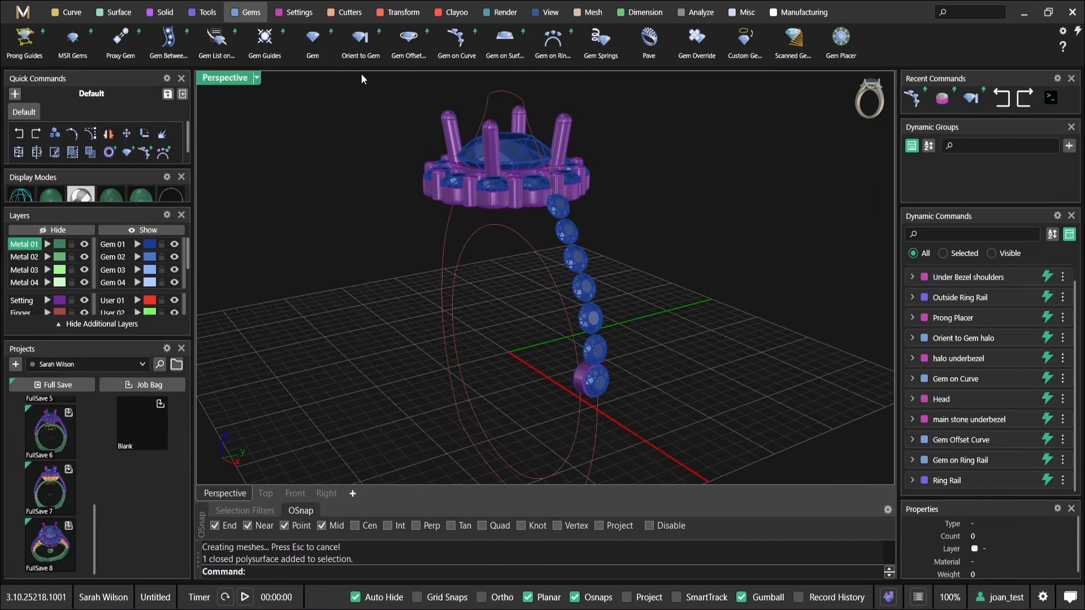
Use Orient to Gem to copy the lowest shoulder diamond's under bezel onto the other six shoulder diamonds
click(361, 44)
scroll(595, 335, up, 6)
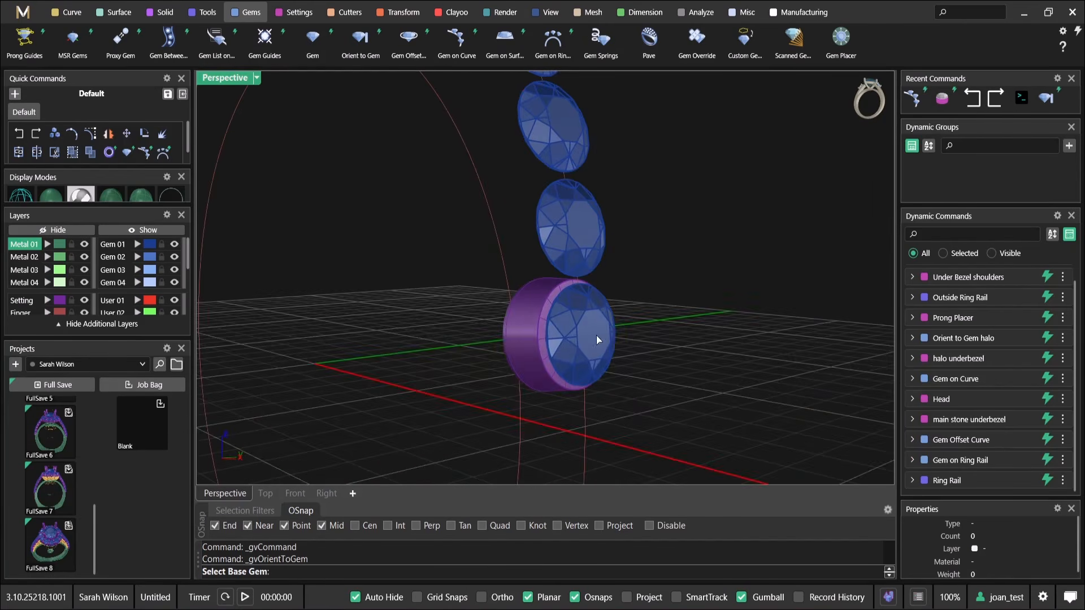
click(599, 316)
scroll(605, 339, down, 5)
click(546, 425)
key(Return)
scroll(567, 373, down, 5)
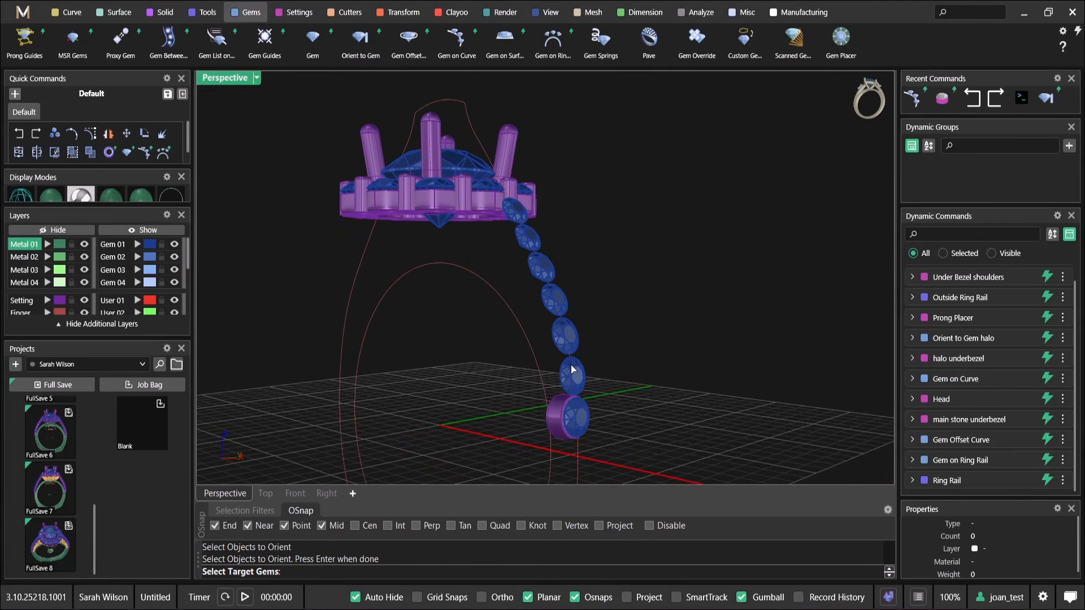
click(571, 377)
click(566, 337)
click(554, 306)
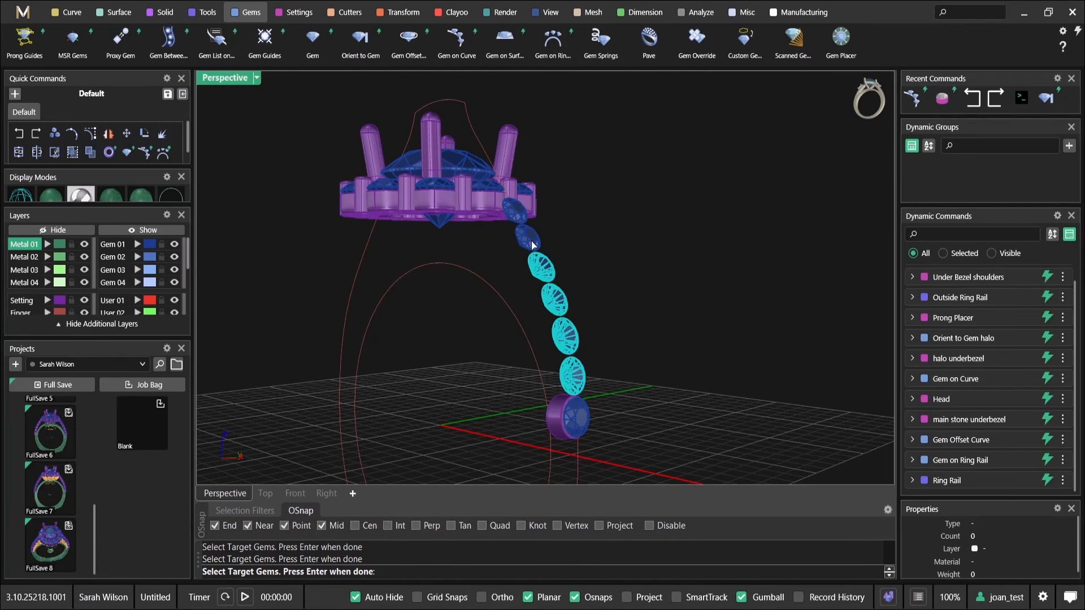
key(Return)
key(Return)
Inspect the oriented under bezels along the shoulder and their entries in the dynamic command history
right_drag(611, 286, 639, 429)
right_drag(550, 328, 631, 267)
scroll(631, 267, up, 3)
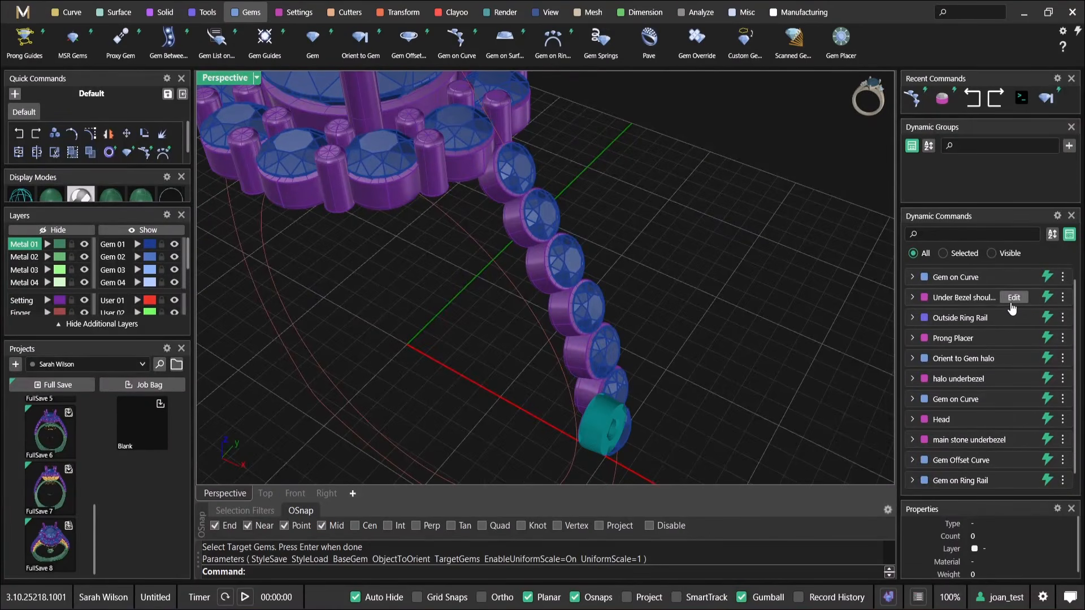
mouse_move(1028, 283)
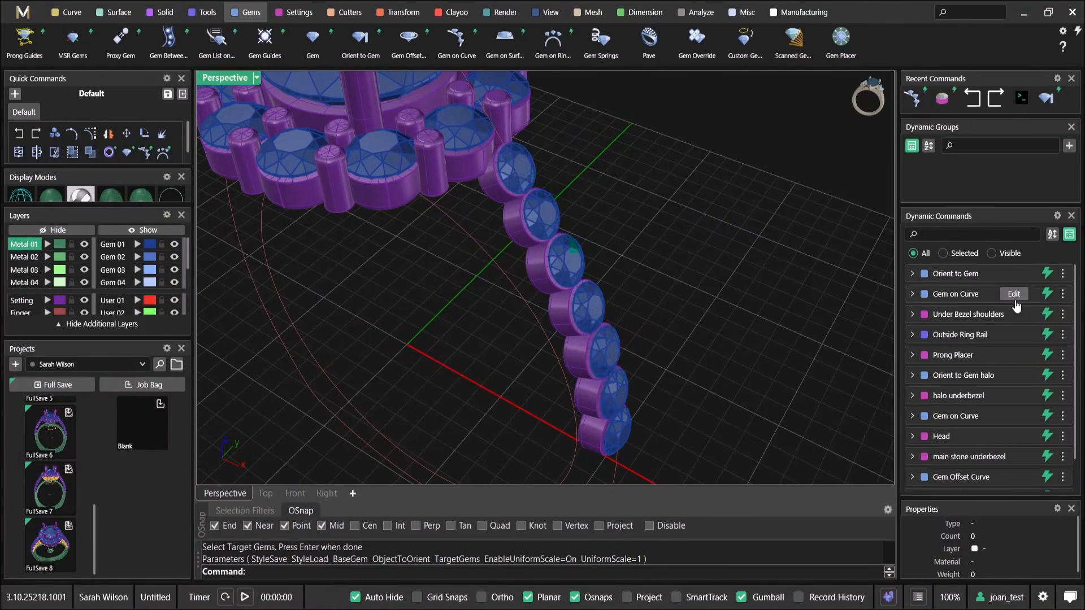
scroll(537, 218, down, 3)
right_drag(552, 285, 659, 218)
scroll(539, 211, up, 4)
Run Prong Placer on the seven shoulder diamonds and set the prong diameter to 0.58 mm
click(543, 191)
scroll(641, 217, up, 4)
right_click(641, 217)
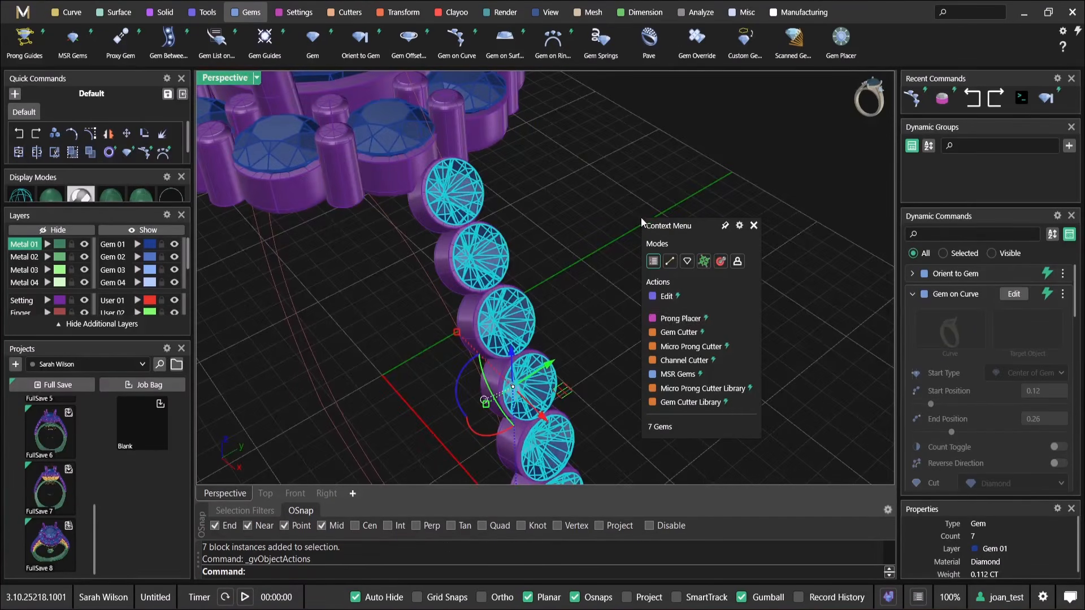
click(680, 319)
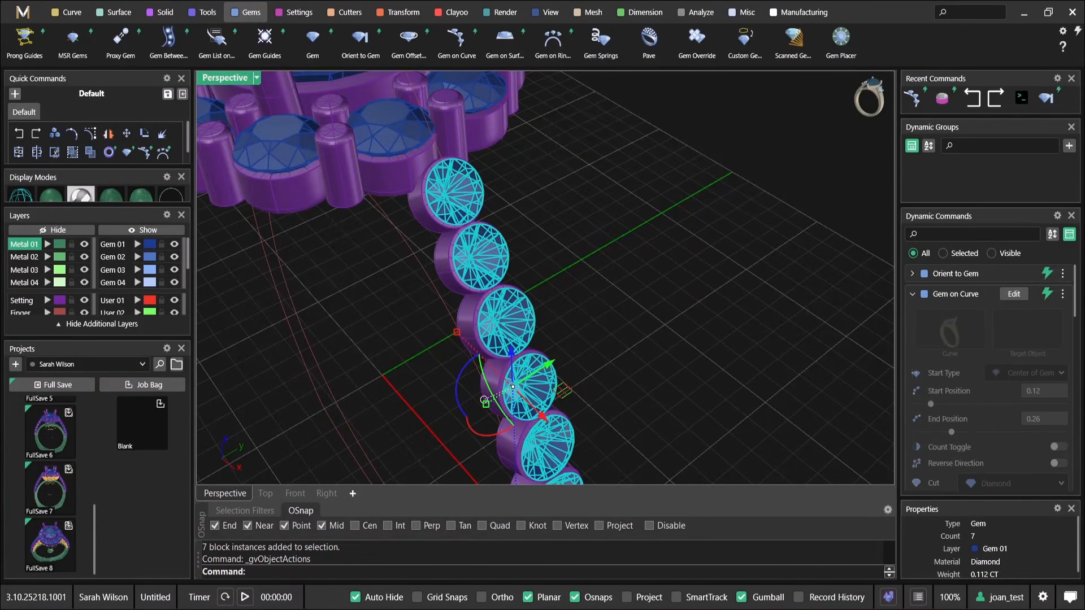
scroll(475, 243, up, 6)
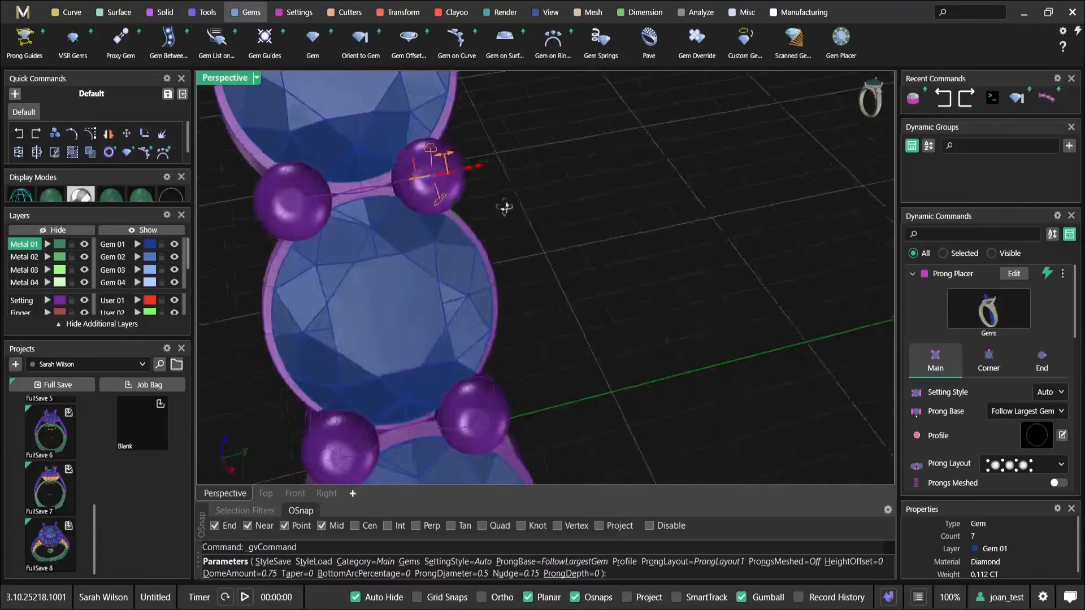
drag(441, 331, 456, 326)
scroll(633, 311, down, 6)
Set the shoulder prongs' depth to -0.15 mm so they end nearer the base of the bezels
right_drag(650, 310, 499, 152)
scroll(499, 152, up, 4)
scroll(499, 180, up, 4)
scroll(538, 278, down, 4)
right_drag(537, 279, 513, 238)
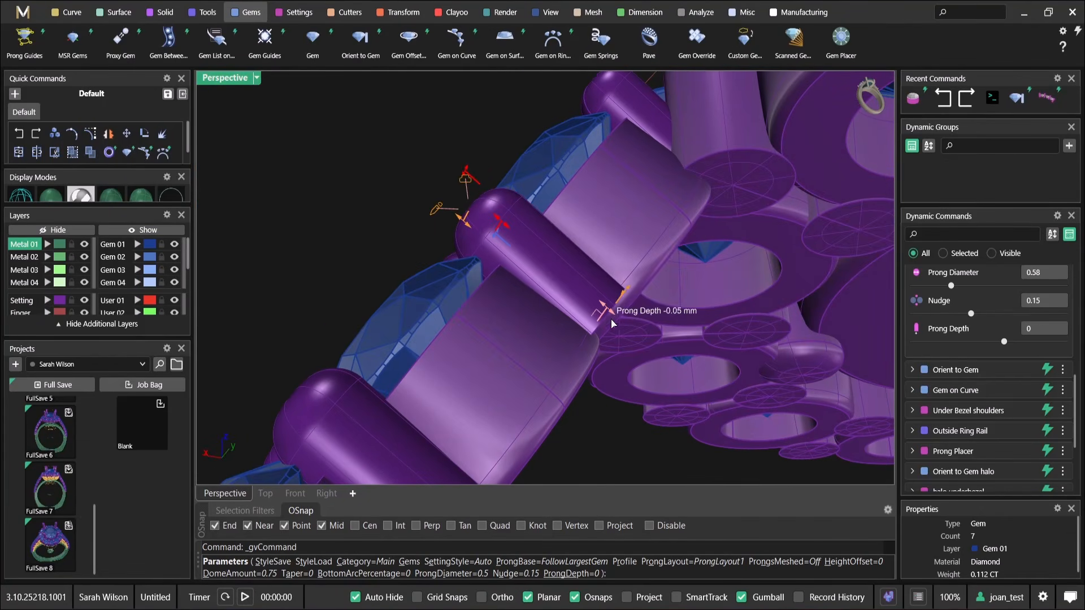
right_drag(561, 285, 510, 232)
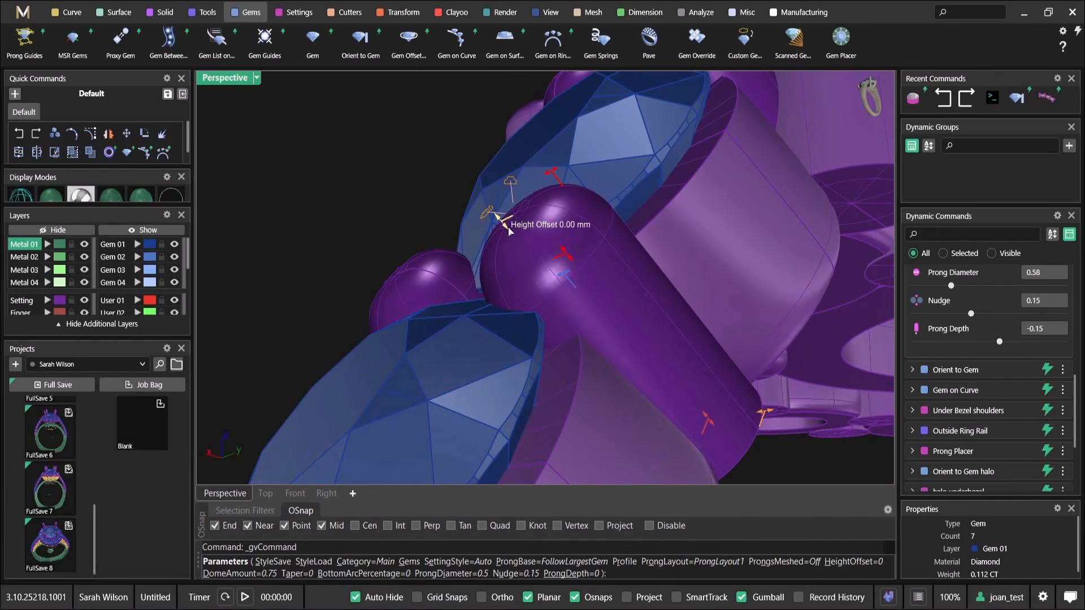
Set the shoulder prongs' height offset to 0.1 mm and the dome amount to 0.4
drag(559, 250, 487, 213)
scroll(486, 214, down, 2)
scroll(486, 215, down, 3)
right_drag(480, 179, 577, 269)
scroll(576, 269, down, 2)
scroll(577, 269, up, 2)
scroll(566, 264, down, 4)
shift+right_drag(569, 375, 553, 269)
scroll(543, 184, up, 5)
shift+right_drag(544, 185, 516, 286)
scroll(516, 286, up, 3)
right_drag(544, 320, 543, 314)
scroll(512, 307, down, 2)
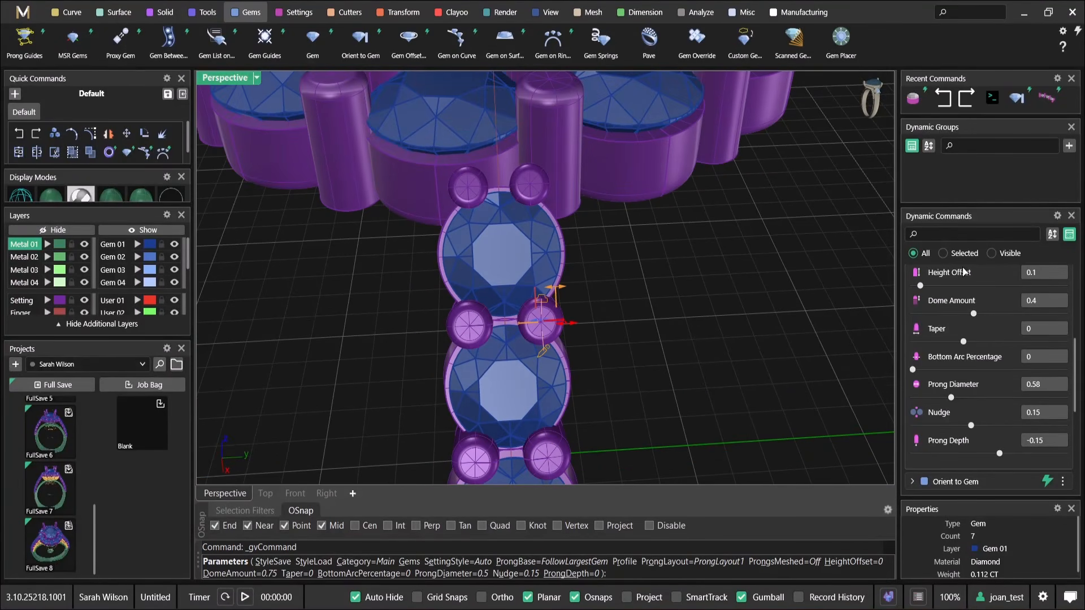
Set the end prongs' override diameter to 0.65 mm and accept the shoulder prongs
scroll(993, 339, up, 3)
click(1042, 295)
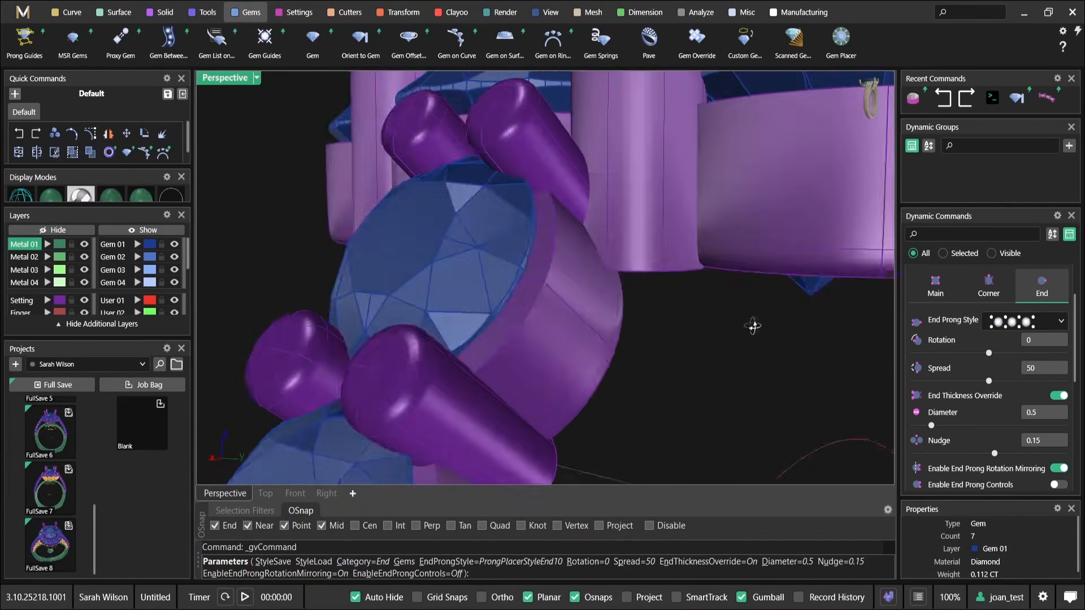
drag(932, 426, 942, 429)
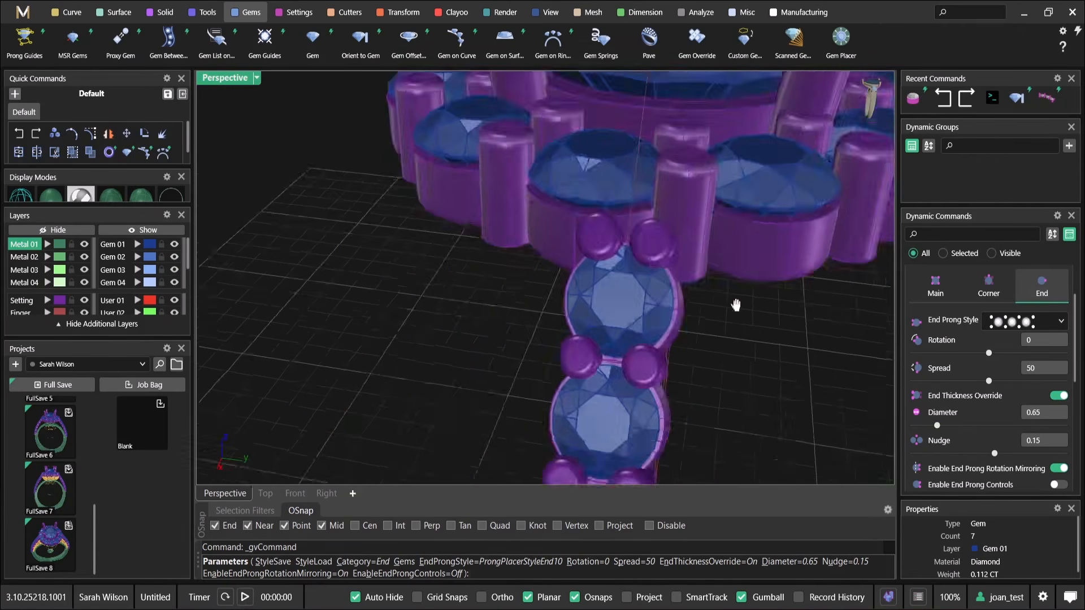
scroll(687, 227, down, 4)
right_drag(723, 239, 595, 228)
right_click(596, 228)
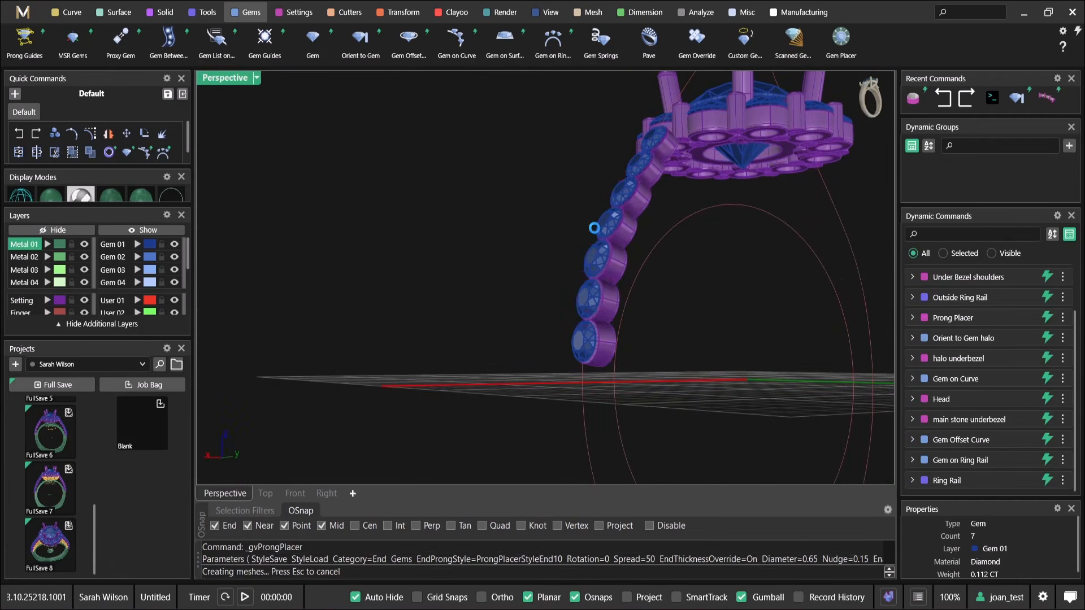
Inspect the pronged and bezelled shoulder row against the halo and ring rail
right_drag(659, 300, 494, 176)
scroll(596, 320, down, 3)
scroll(557, 239, up, 5)
scroll(493, 176, up, 4)
click(466, 163)
scroll(467, 165, down, 6)
right_drag(556, 243, 515, 197)
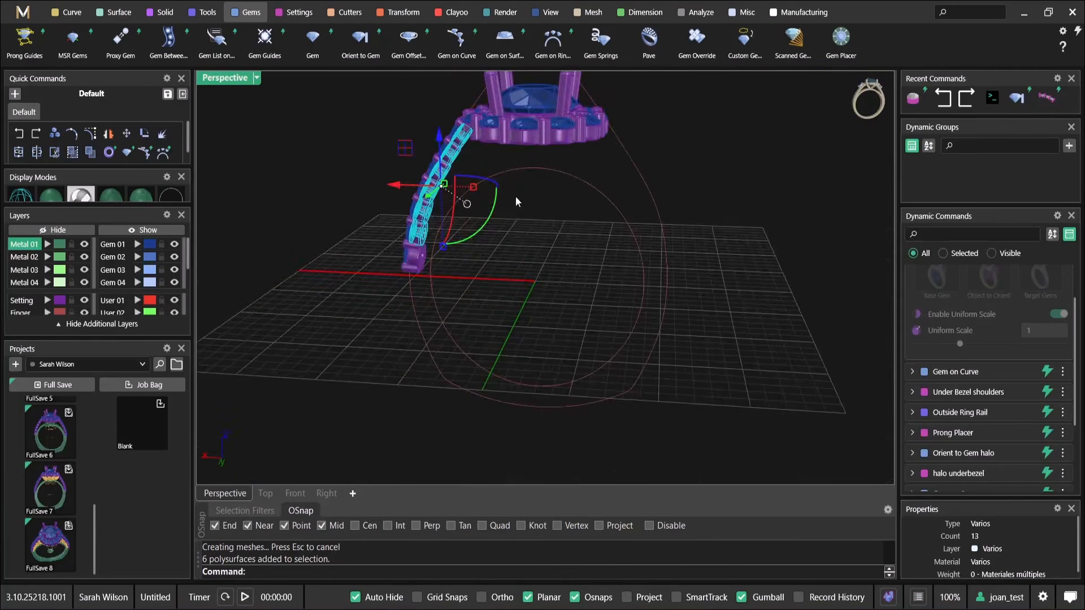
click(701, 157)
right_drag(701, 157, 561, 208)
scroll(481, 269, up, 2)
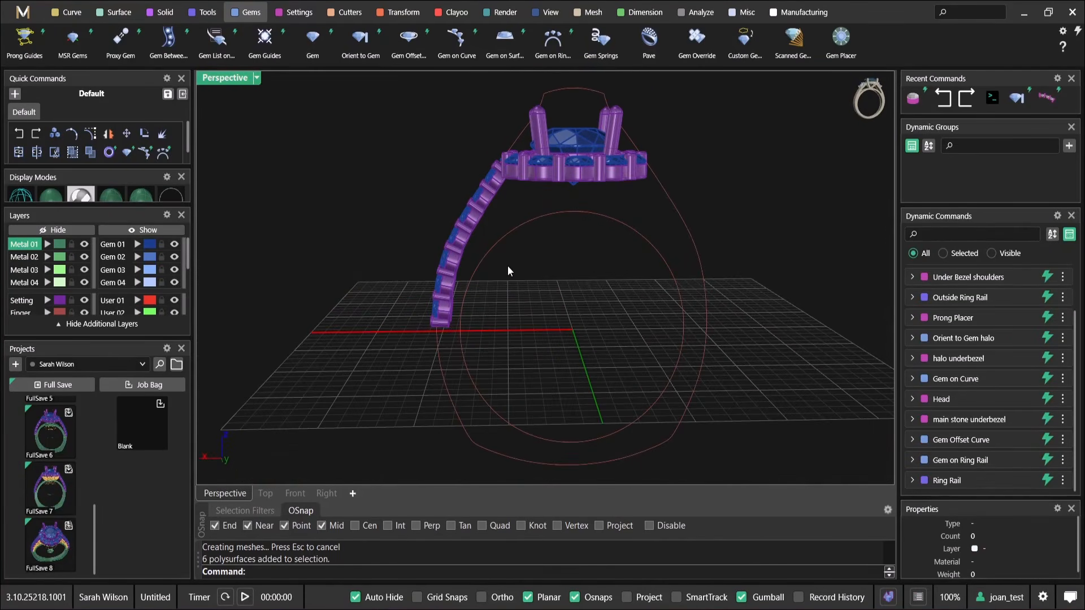
scroll(474, 238, up, 4)
Mirror the shoulder's diamonds, under bezels and prongs to the opposite side with the dynamic Mirror, using Y Mirror only
click(472, 228)
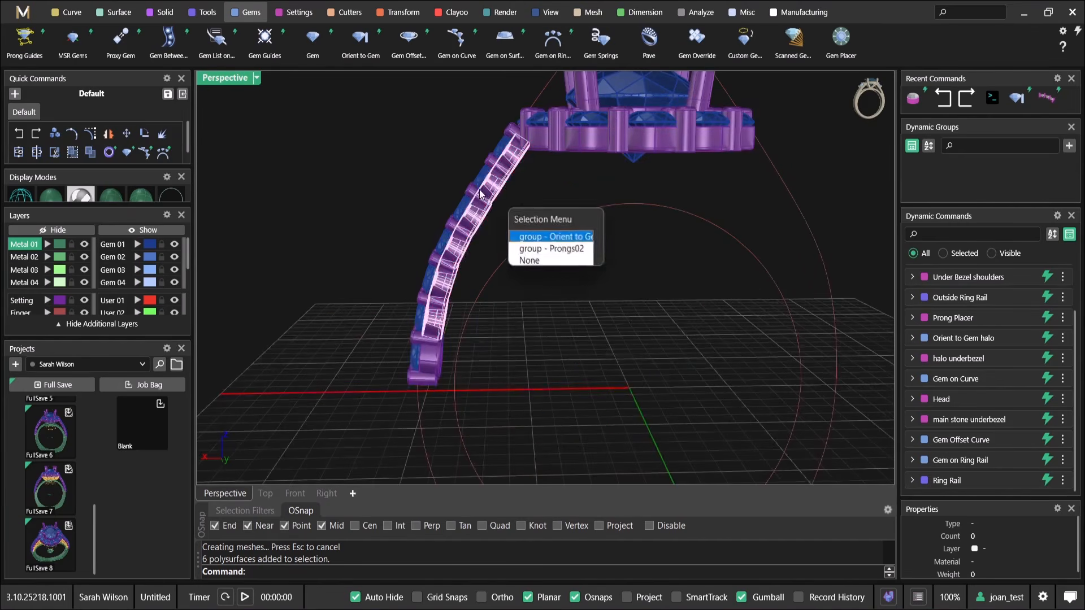
click(539, 237)
right_drag(446, 339, 511, 395)
scroll(514, 403, up, 5)
shift+click(459, 360)
shift+click(431, 327)
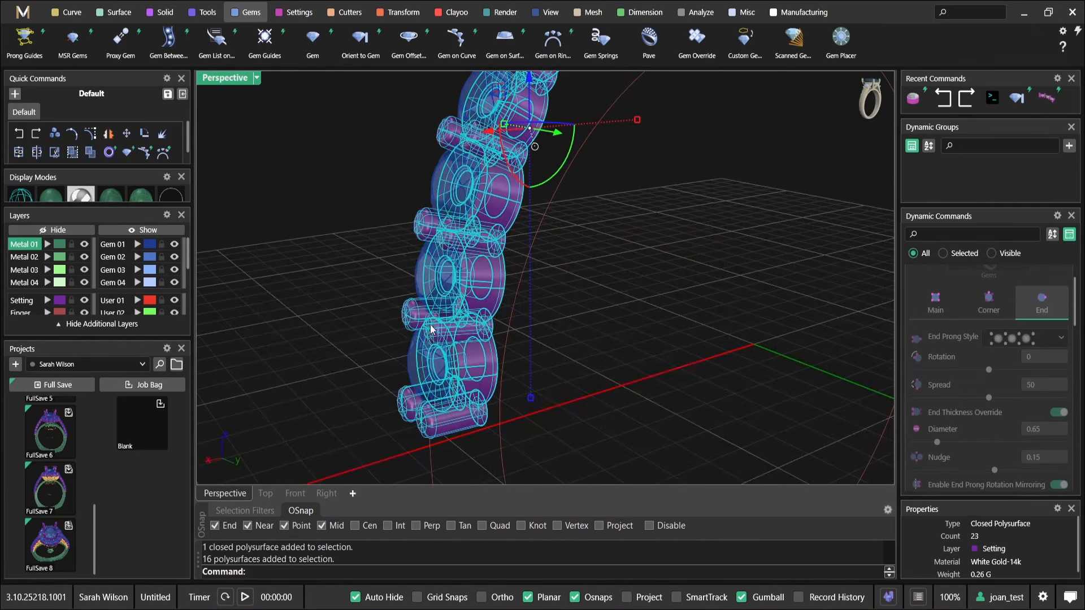
shift+click(422, 347)
scroll(480, 334, down, 6)
right_drag(526, 296, 507, 320)
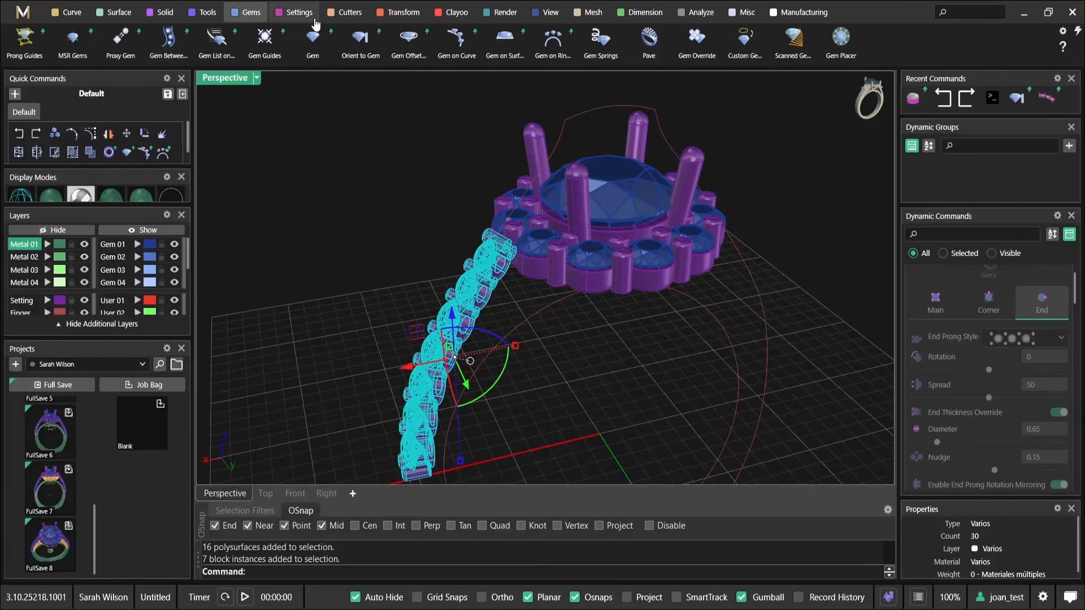
click(384, 13)
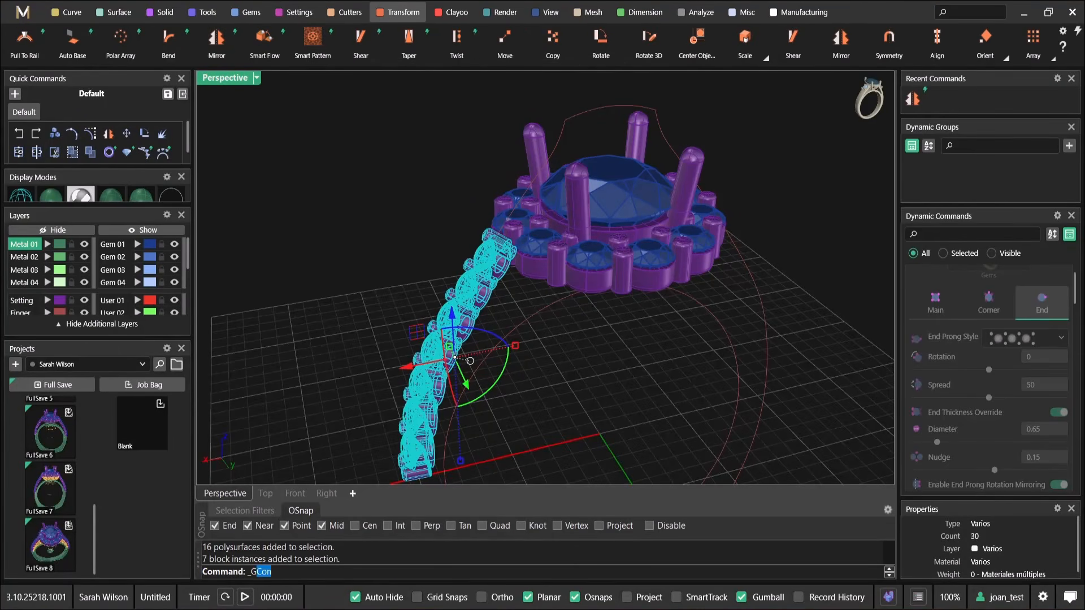
right_drag(550, 334, 606, 234)
right_click(464, 303)
Examine both mirrored shoulders around the halo head and ring rail
scroll(474, 300, down, 5)
scroll(574, 286, down, 6)
scroll(469, 330, up, 5)
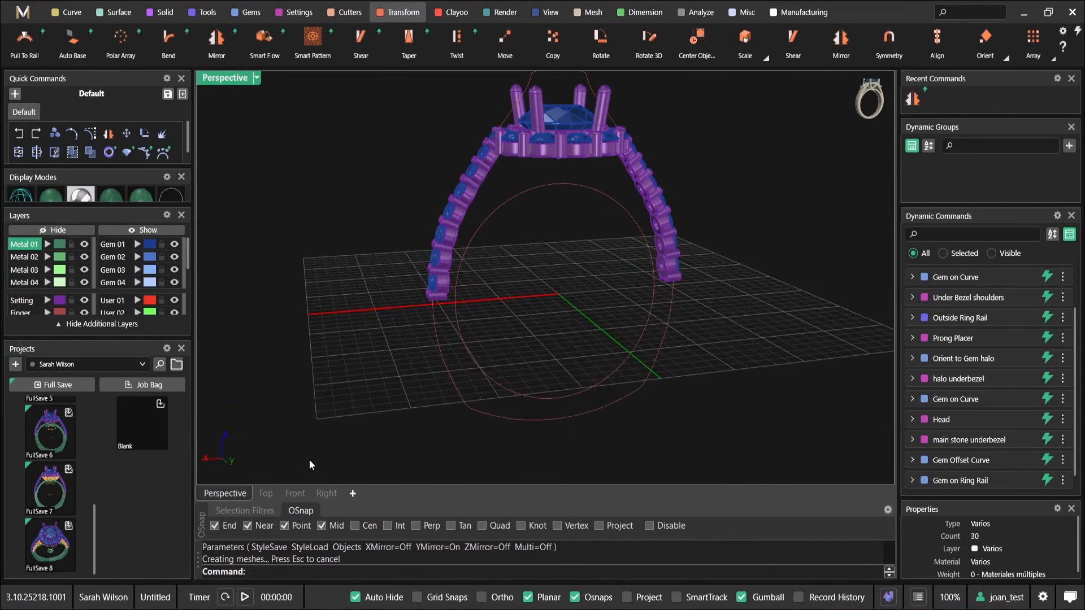
right_drag(538, 277, 485, 188)
scroll(484, 189, up, 2)
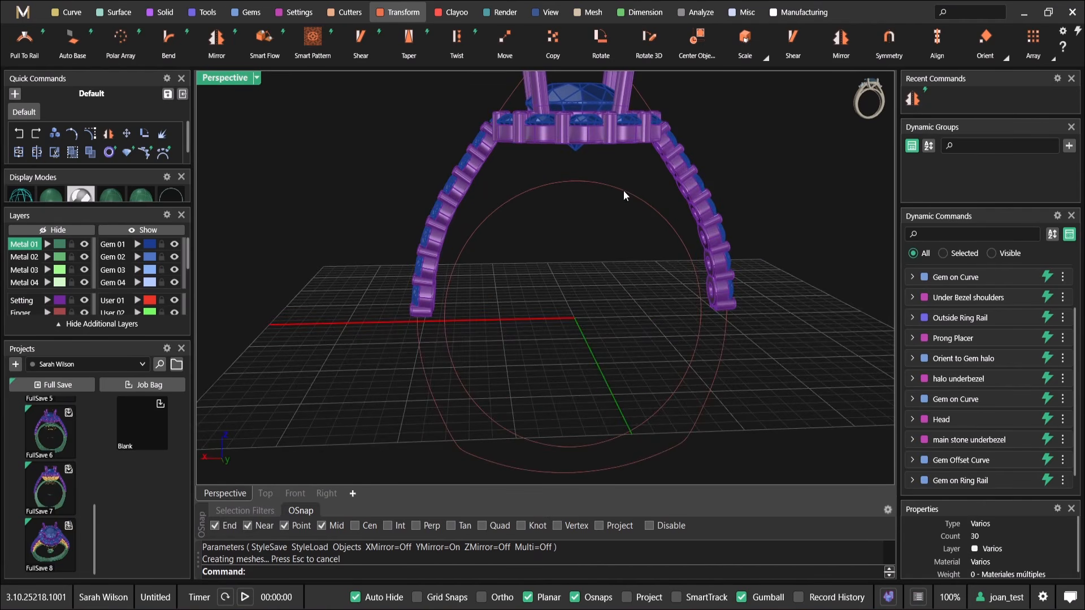
right_drag(600, 187, 578, 232)
right_drag(473, 251, 632, 195)
scroll(506, 220, up, 4)
right_drag(506, 220, 554, 166)
scroll(554, 166, down, 5)
right_drag(551, 277, 588, 247)
Start a Profile Placer on the inner ring rail and place its profile at position about 0.26, at the shoulder's lower end
click(520, 315)
key(F6)
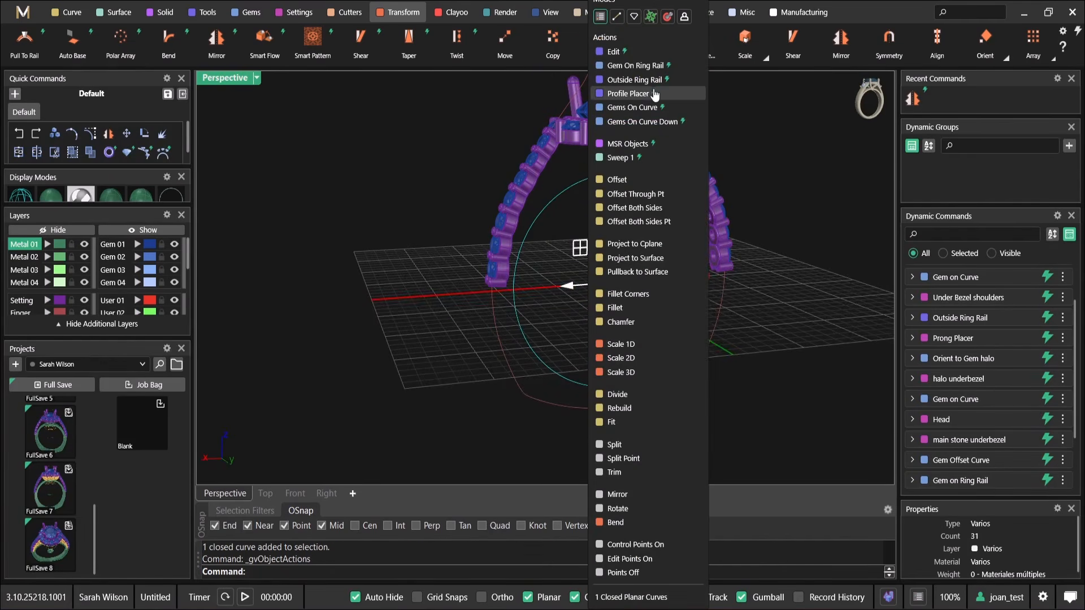
click(653, 93)
scroll(592, 154, up, 5)
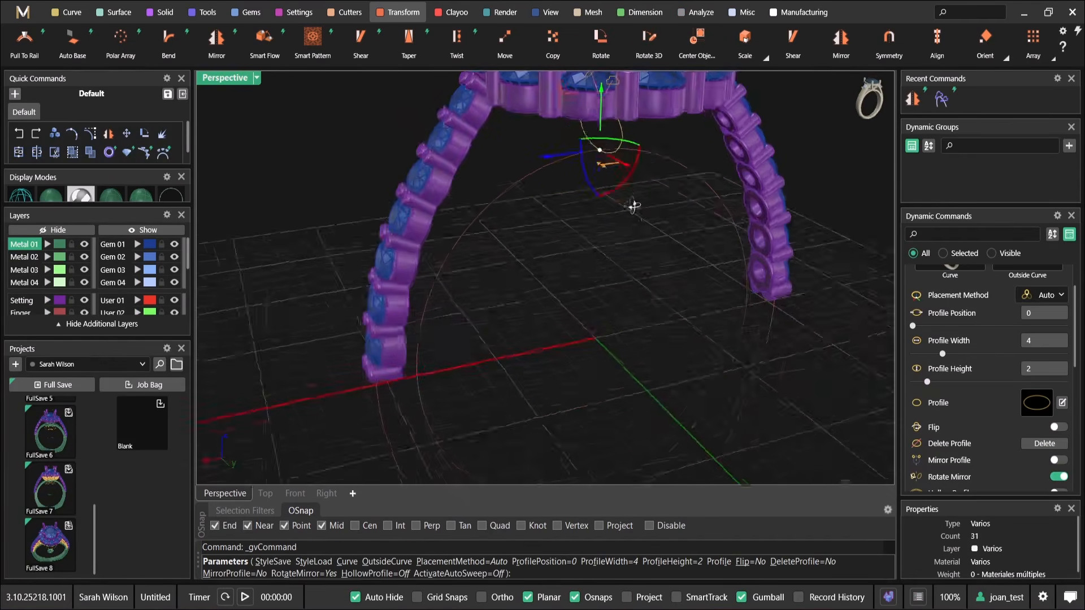
drag(596, 148, 421, 388)
shift+right_drag(428, 397, 446, 295)
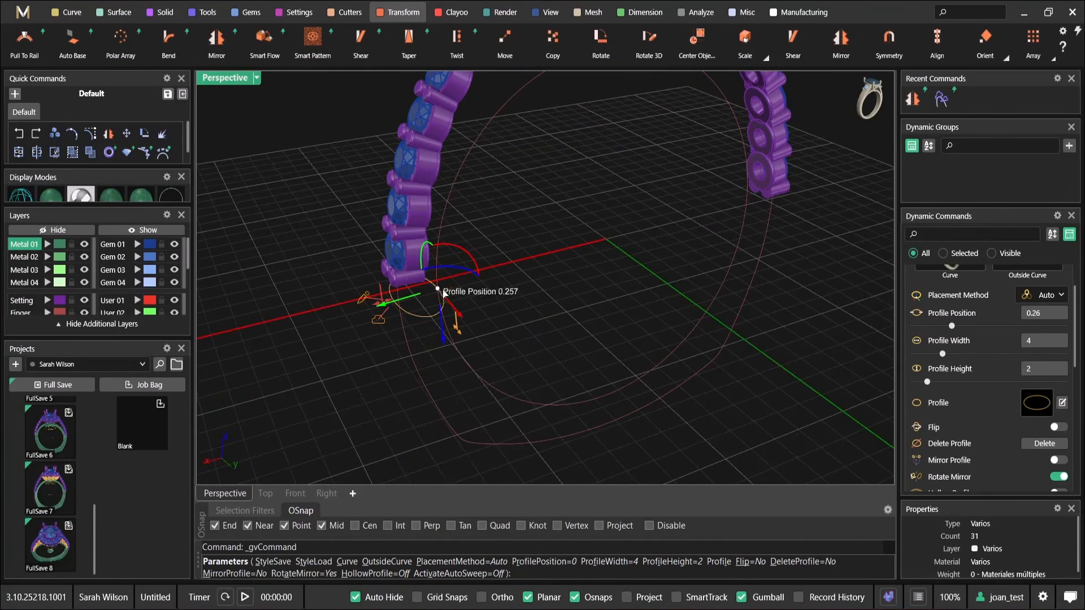
Assign the outer ring rail as the profile's outside curve and choose shank profile 16 from the library
scroll(1059, 352, up, 2)
click(1027, 308)
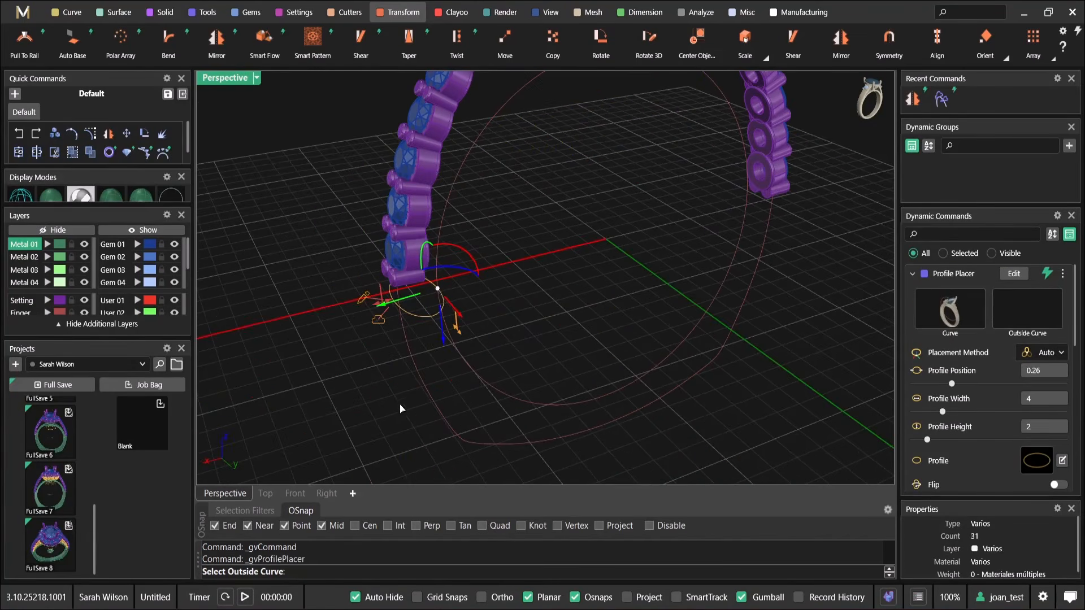
click(413, 360)
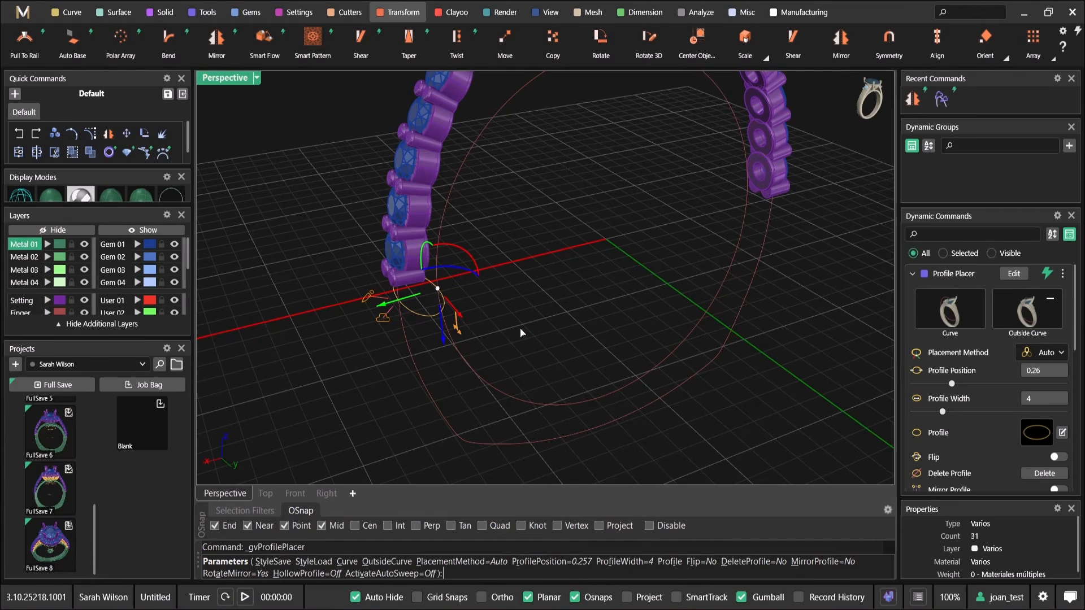
click(1044, 432)
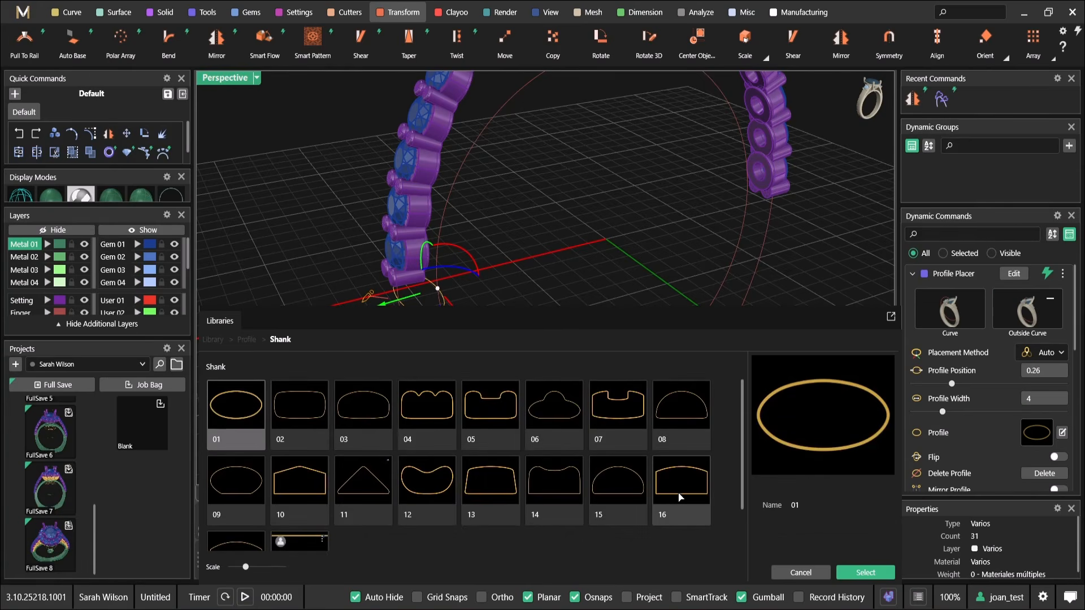
click(680, 497)
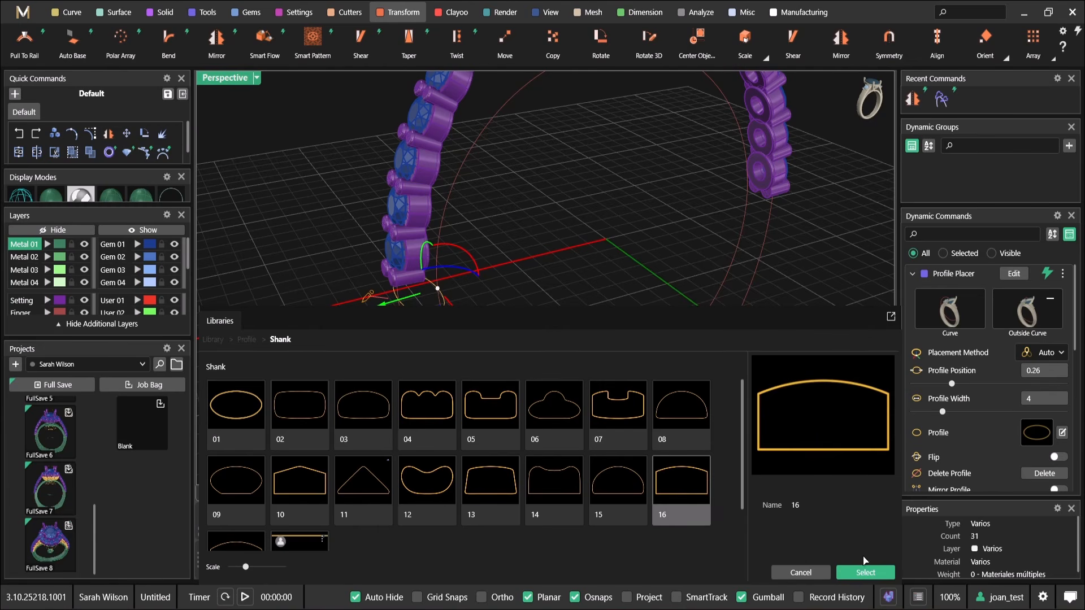
click(853, 572)
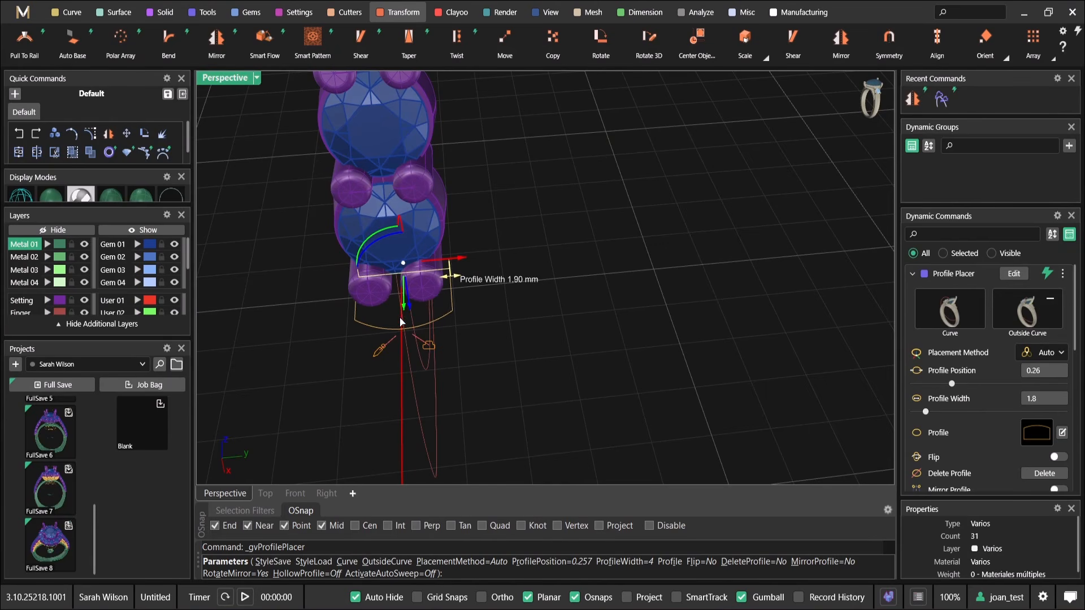
Set the shank profile's width to 1.9 mm to match the shoulder's width
right_drag(418, 317, 498, 273)
double_click(231, 81)
scroll(366, 168, down, 12)
right_drag(369, 180, 278, 148)
scroll(404, 202, up, 10)
right_drag(363, 202, 384, 240)
scroll(354, 209, down, 4)
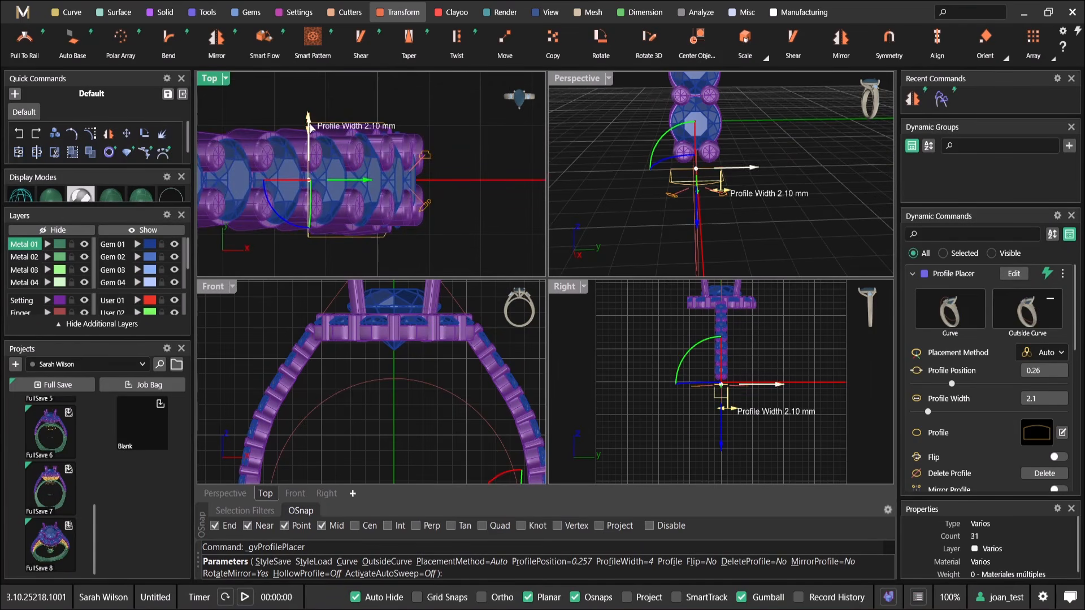
right_drag(735, 151, 692, 165)
double_click(581, 81)
Enable Mirror Profile, move the profile up to position about 0.23 against the last shoulder gem's bezel, and accept the profiles
scroll(989, 431, down, 5)
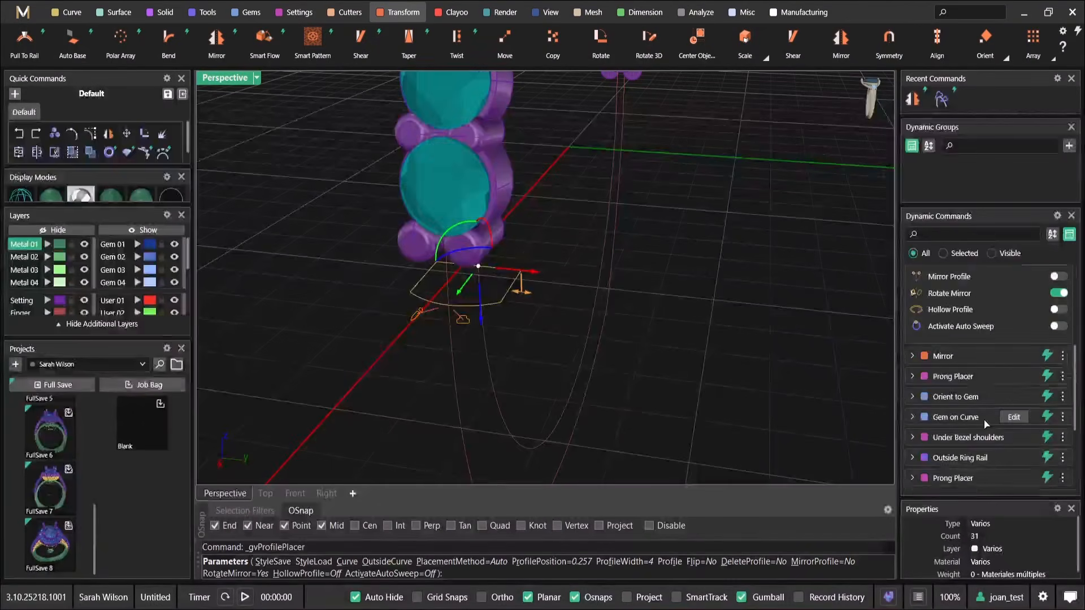
scroll(995, 384, up, 2)
scroll(593, 231, down, 4)
right_drag(599, 228, 467, 245)
scroll(470, 241, up, 4)
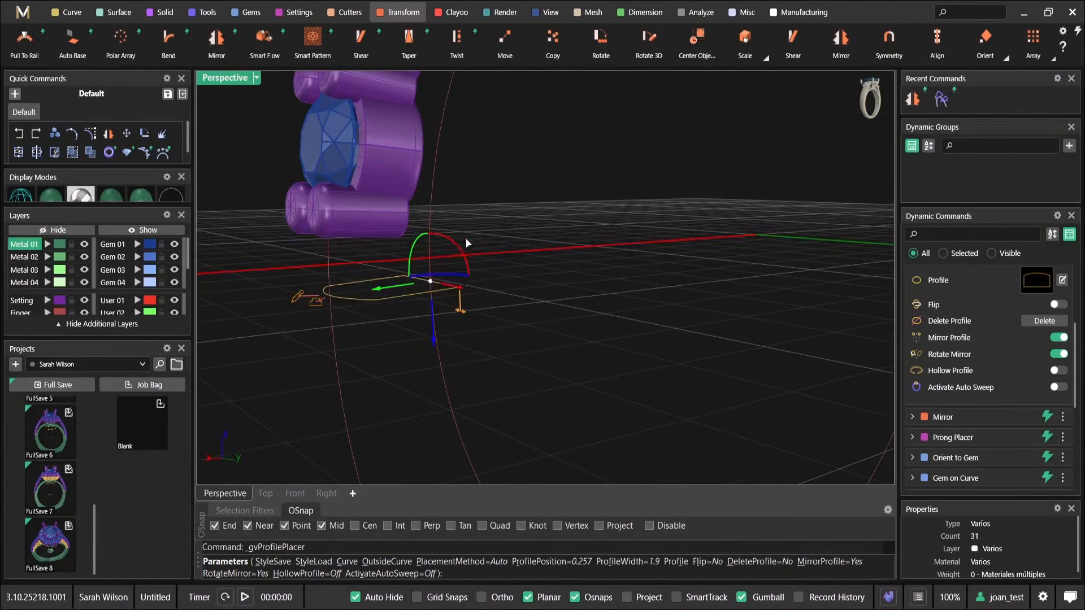
drag(431, 273, 431, 203)
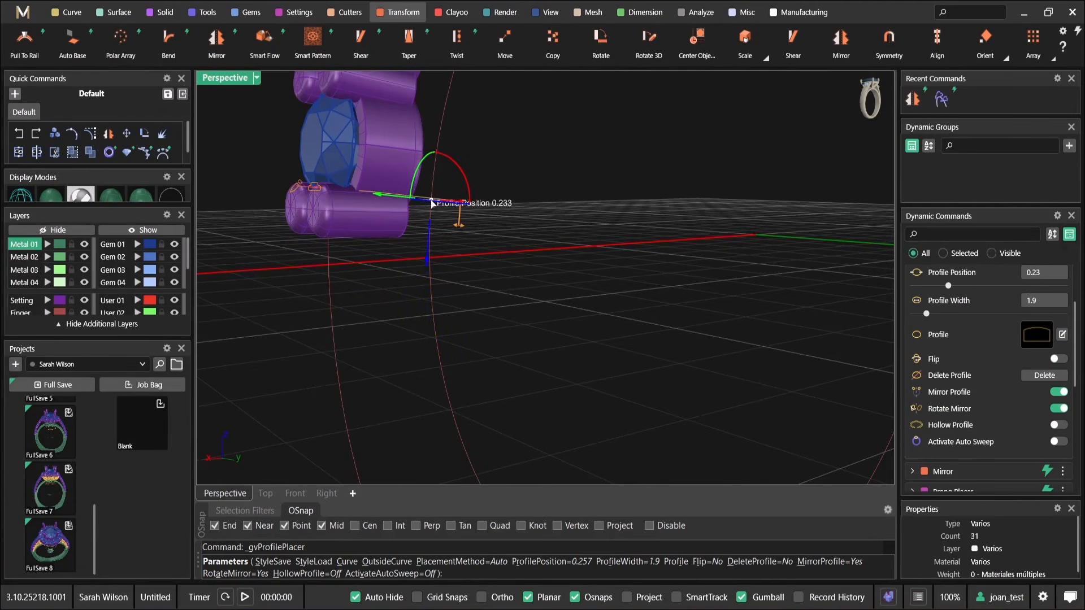
right_drag(431, 203, 444, 326)
scroll(445, 327, down, 10)
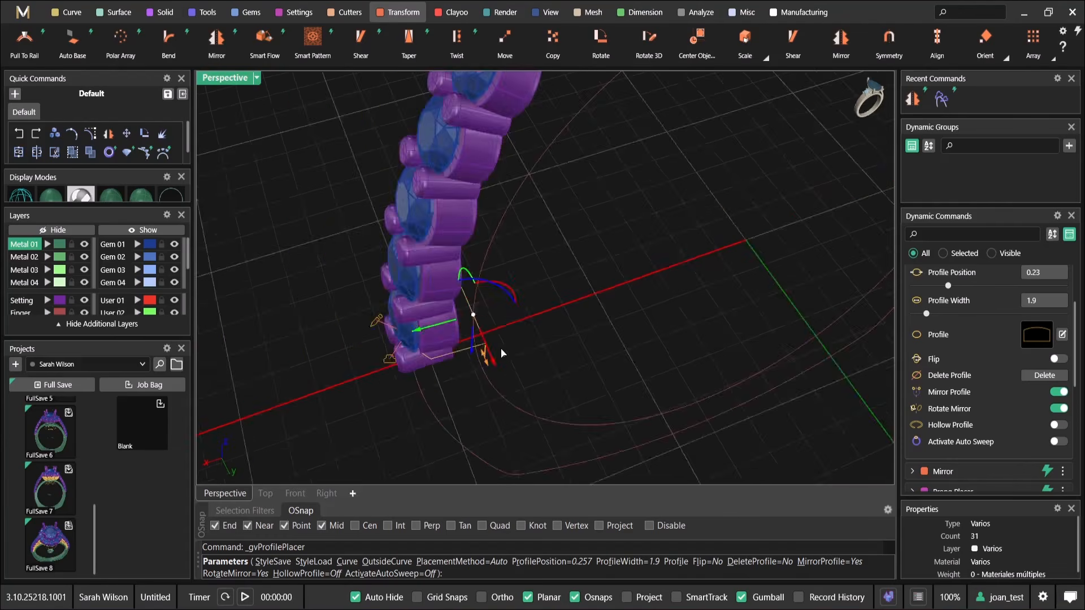
right_drag(774, 327, 667, 324)
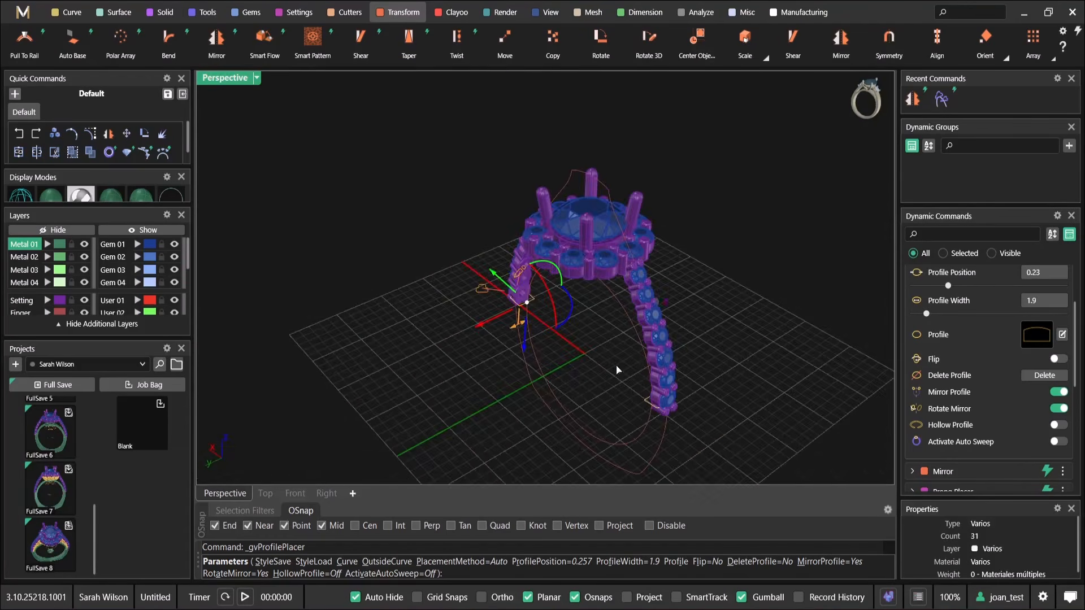
scroll(621, 357, up, 6)
right_drag(491, 329, 495, 289)
scroll(535, 348, down, 1)
right_click(482, 294)
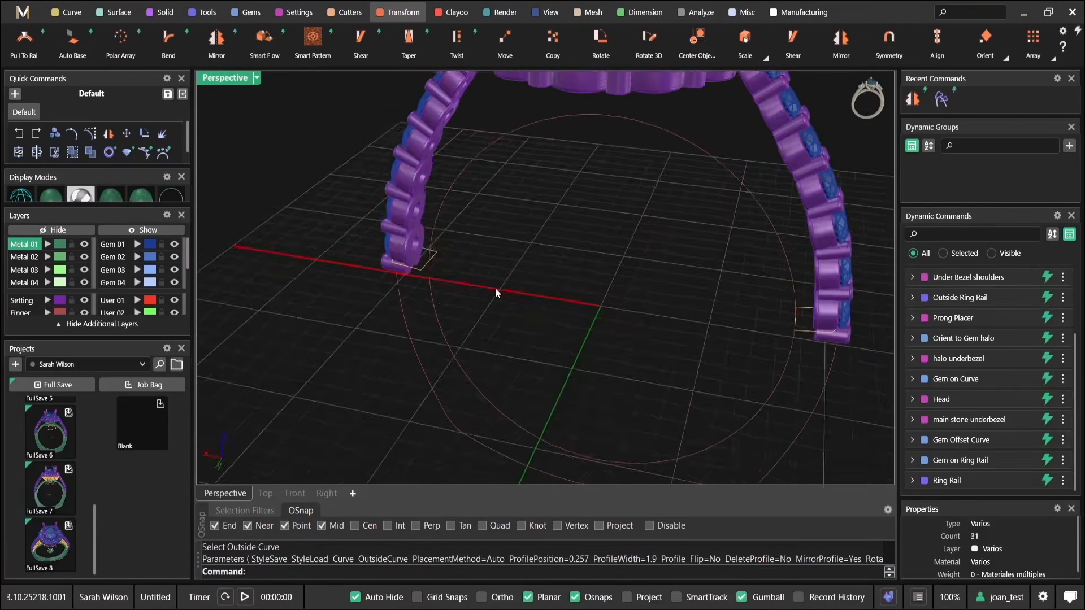
Build the shank with the dynamic Sweep 2, using the inner and outer ring rails and the placed shank profile
click(117, 17)
click(217, 38)
click(430, 296)
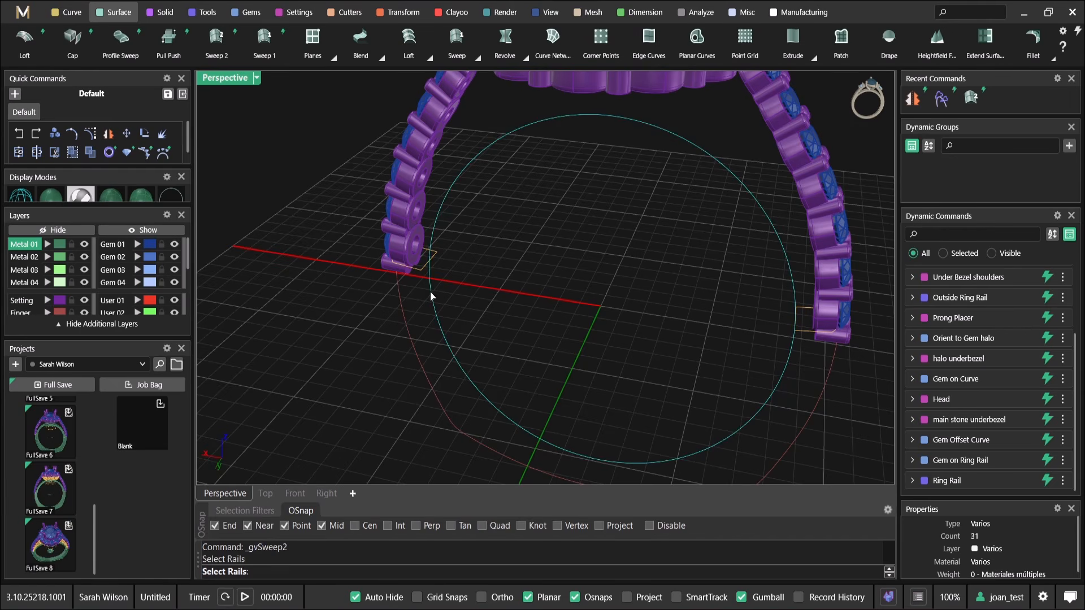
click(407, 312)
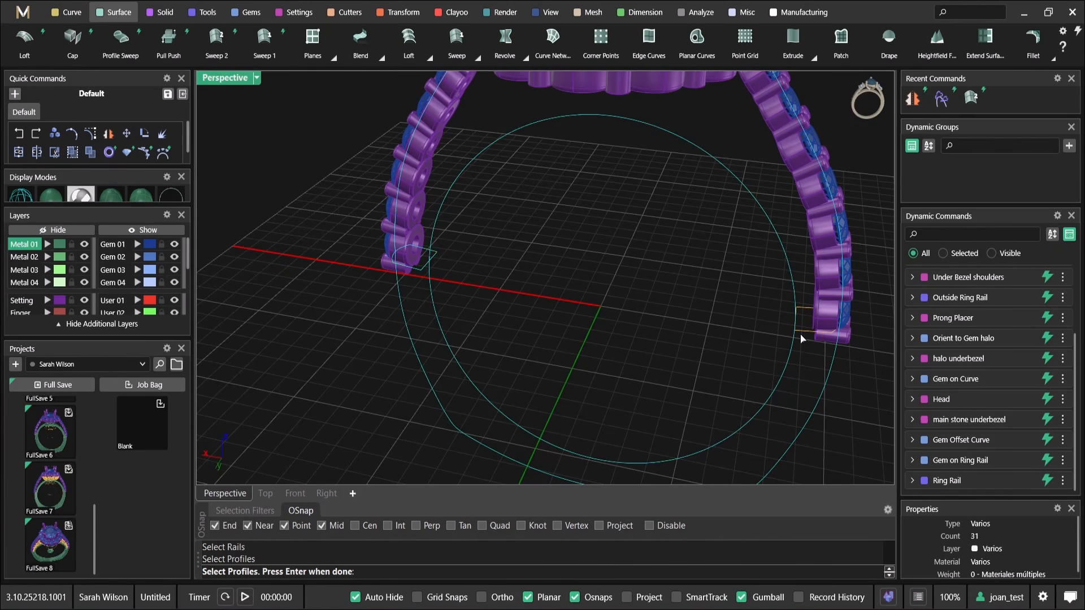
right_drag(793, 339, 753, 334)
key(Return)
scroll(612, 327, down, 4)
right_drag(613, 327, 324, 152)
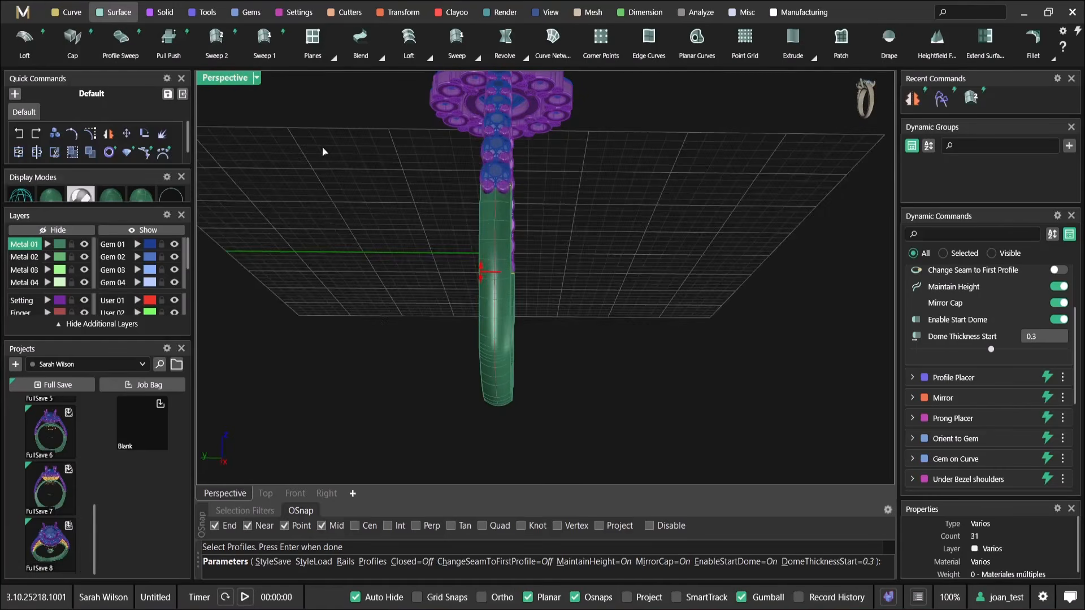
Examine the swept shank's width and shape from the side and in perspective, along with its sweep options
double_click(238, 78)
click(735, 427)
scroll(683, 393, up, 2)
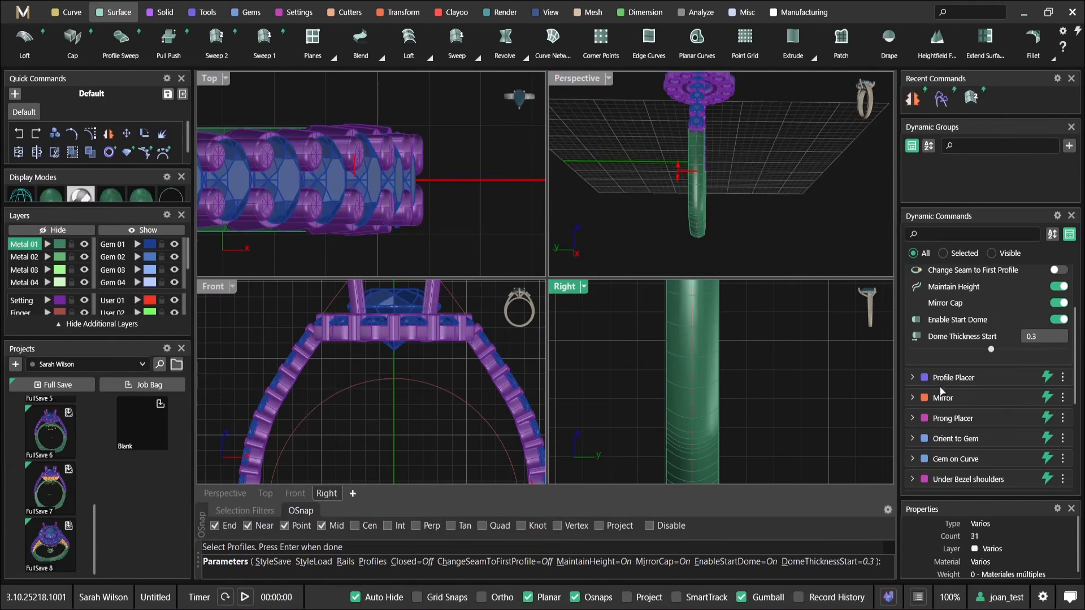
scroll(964, 342, up, 1)
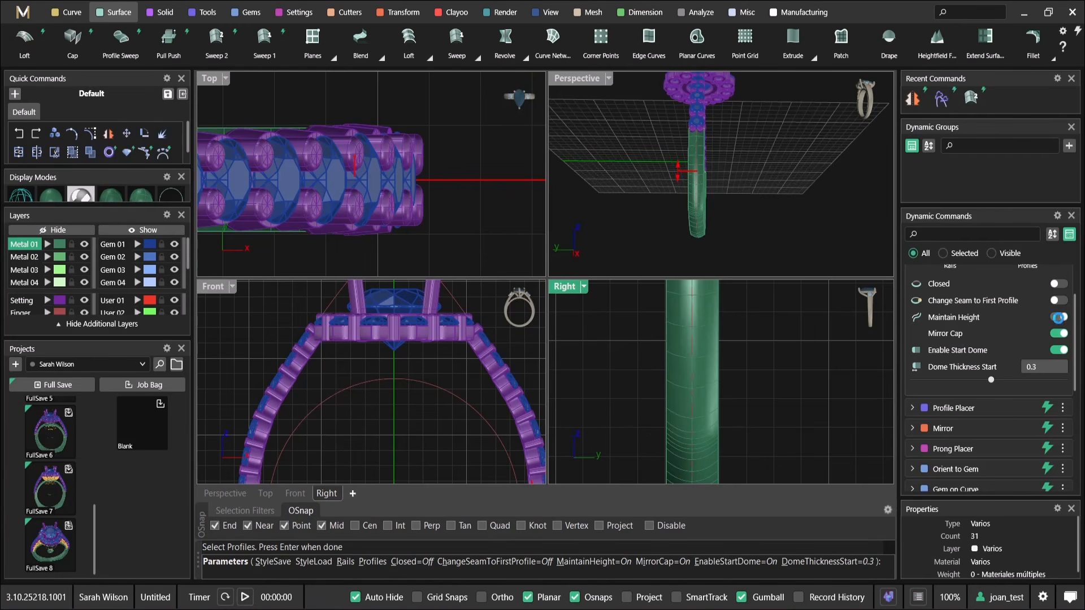
scroll(754, 394, down, 2)
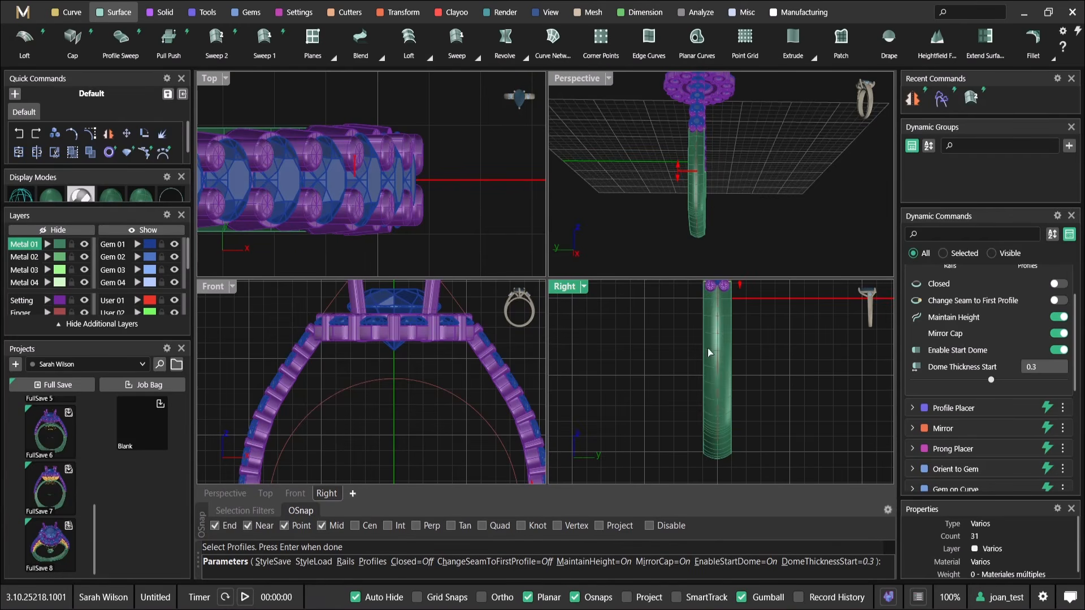
double_click(566, 80)
right_drag(557, 198, 679, 305)
scroll(667, 336, up, 6)
scroll(679, 305, down, 5)
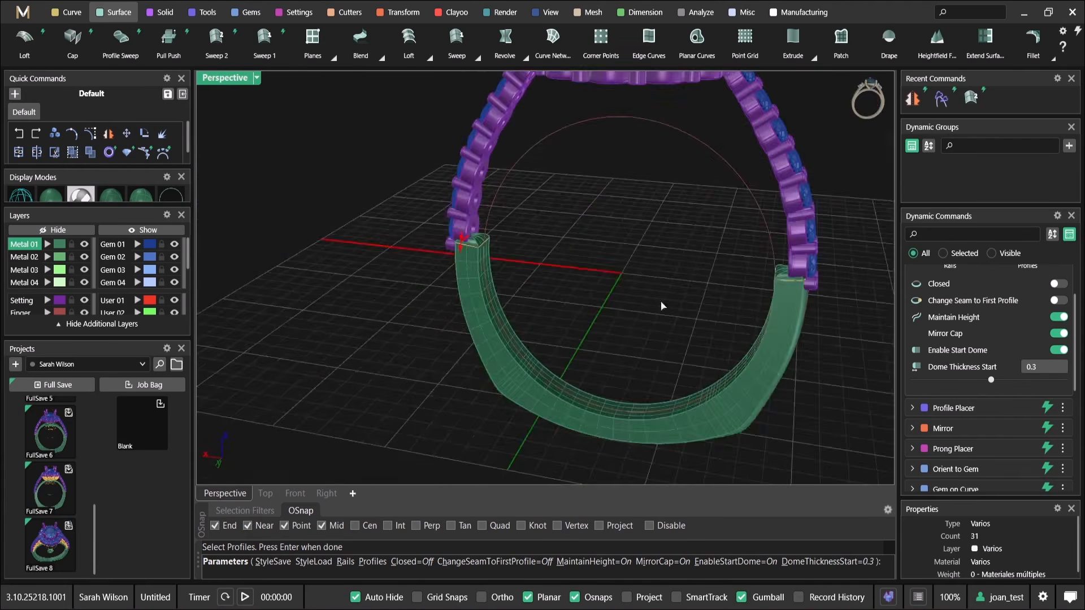
Set the sweep's Dome Thickness Start to 0.1 mm and accept the shank
scroll(455, 241, up, 6)
drag(457, 197, 457, 211)
drag(456, 218, 455, 209)
scroll(465, 210, down, 5)
right_drag(476, 217, 517, 217)
scroll(517, 218, up, 5)
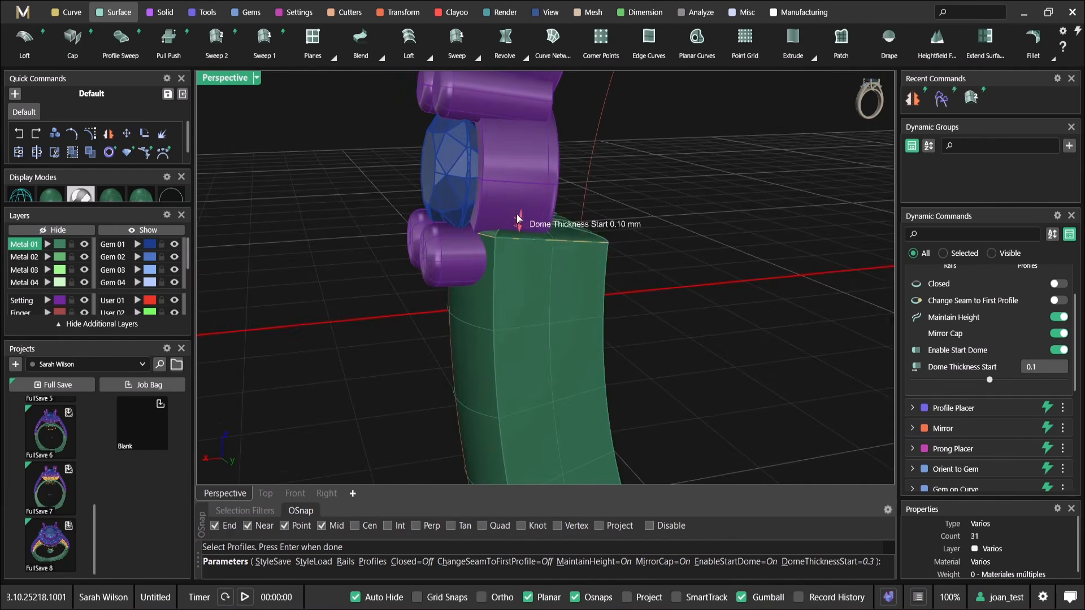
scroll(523, 223, down, 3)
key(Return)
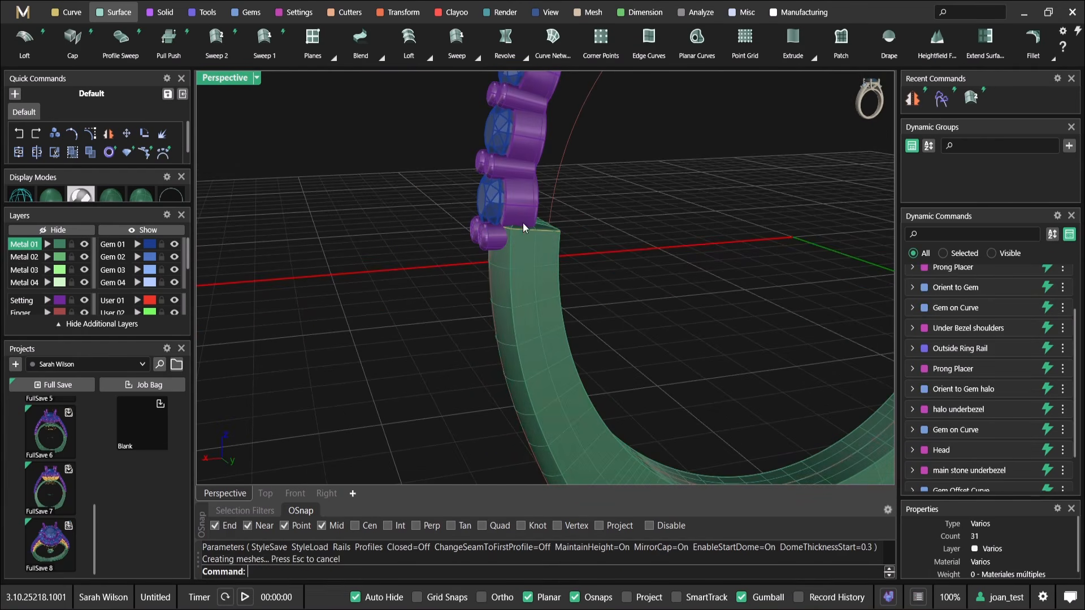
Edit the shank's placed profile to a width of 1.7 mm and accept the updated shank
right_drag(559, 236, 642, 275)
scroll(642, 275, up, 5)
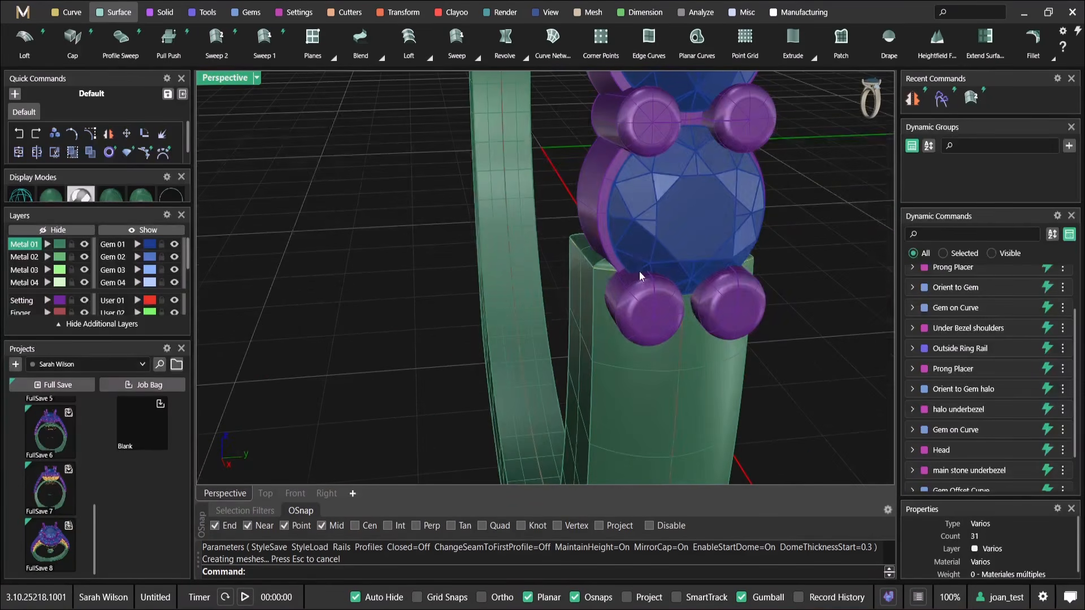
click(602, 275)
click(644, 329)
right_click(608, 261)
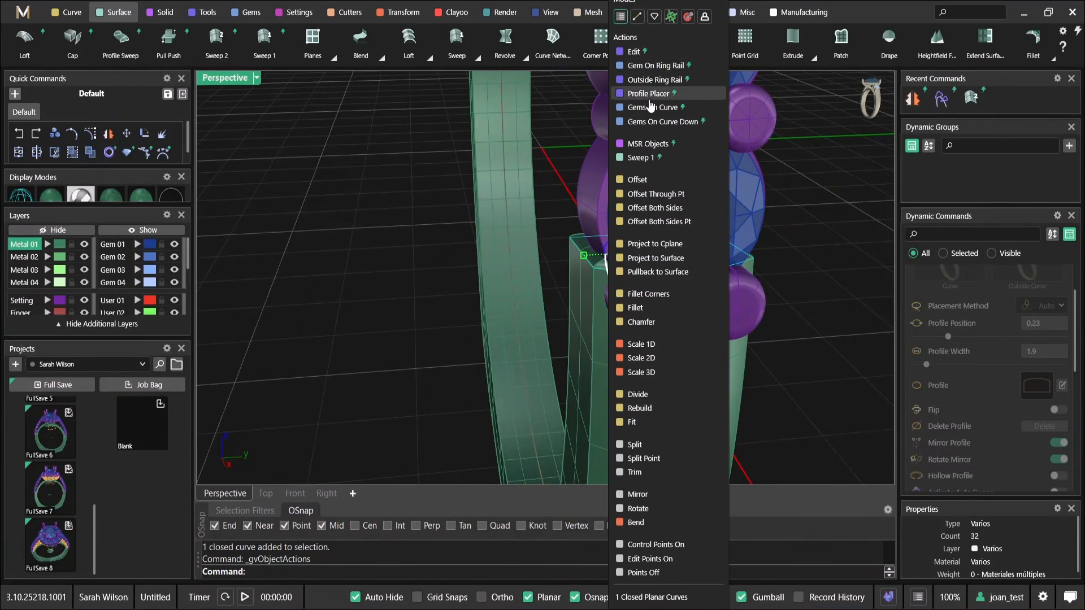
click(654, 66)
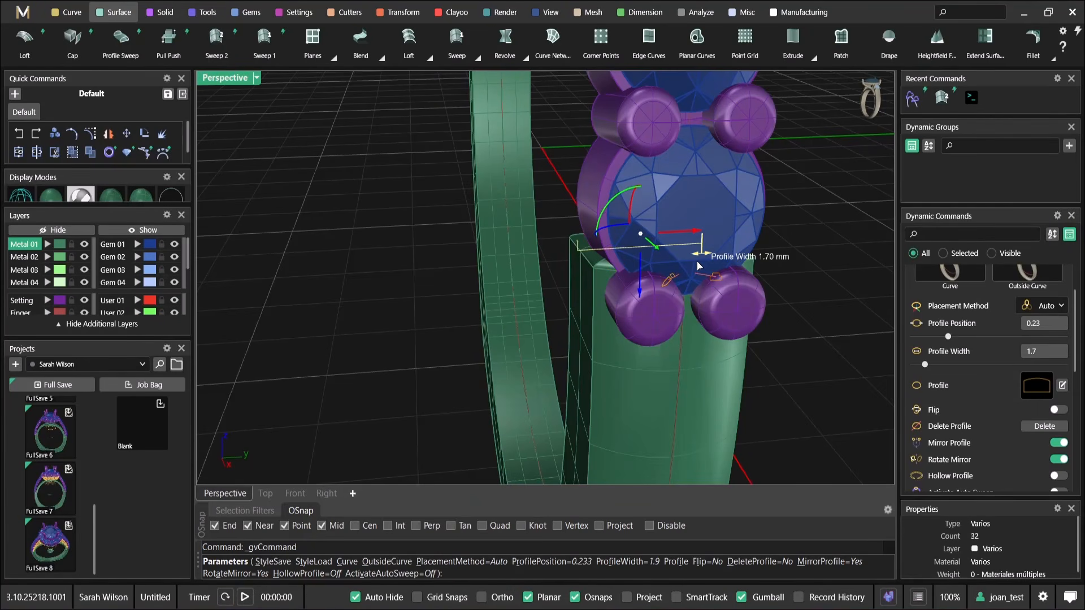
scroll(703, 260, up, 3)
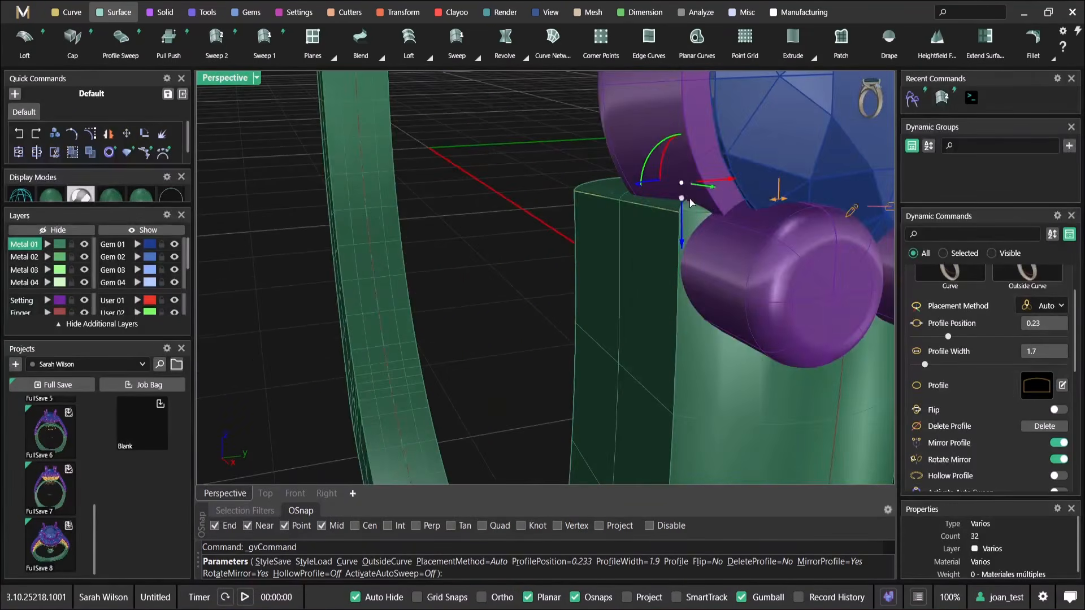
mouse_move(682, 185)
mouse_down()
mouse_move(682, 209)
mouse_move(682, 184)
mouse_up()
scroll(683, 185, down, 5)
right_drag(673, 212, 770, 298)
right_click(732, 237)
scroll(733, 237, down, 5)
right_drag(645, 248, 674, 345)
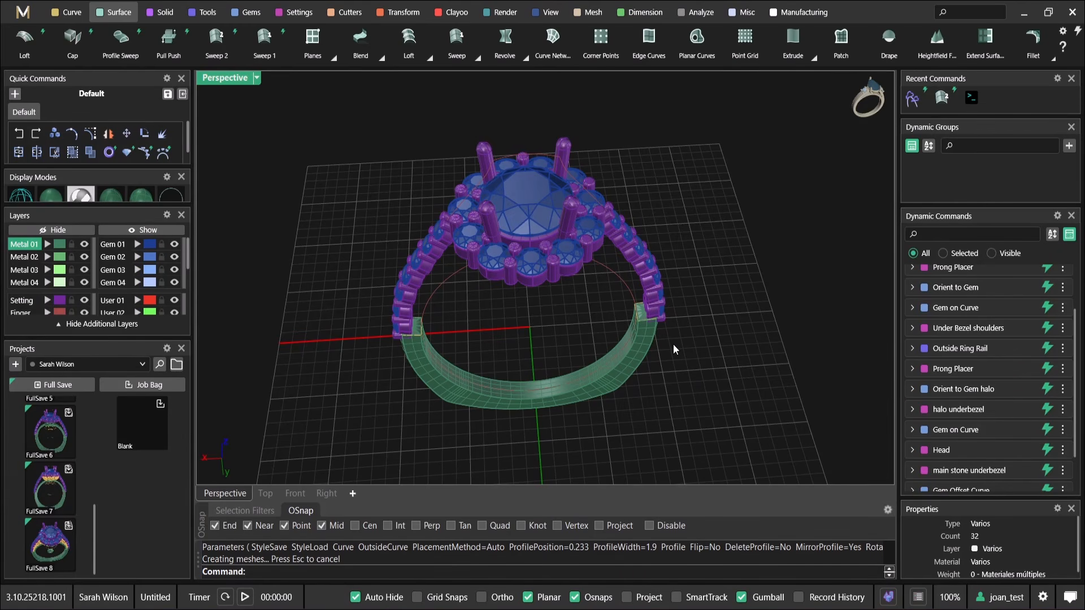
Create a Gem Offset Curve from the center diamond with a Z offset of -6.2 mm, placing it below the halo
right_drag(673, 344, 546, 243)
click(533, 198)
right_click(546, 243)
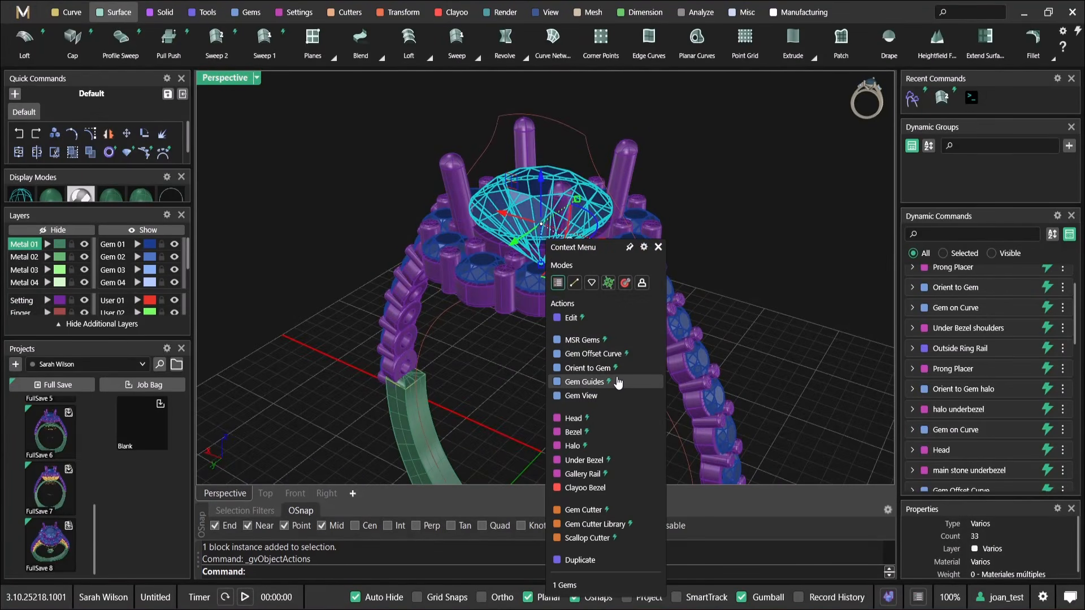
click(593, 354)
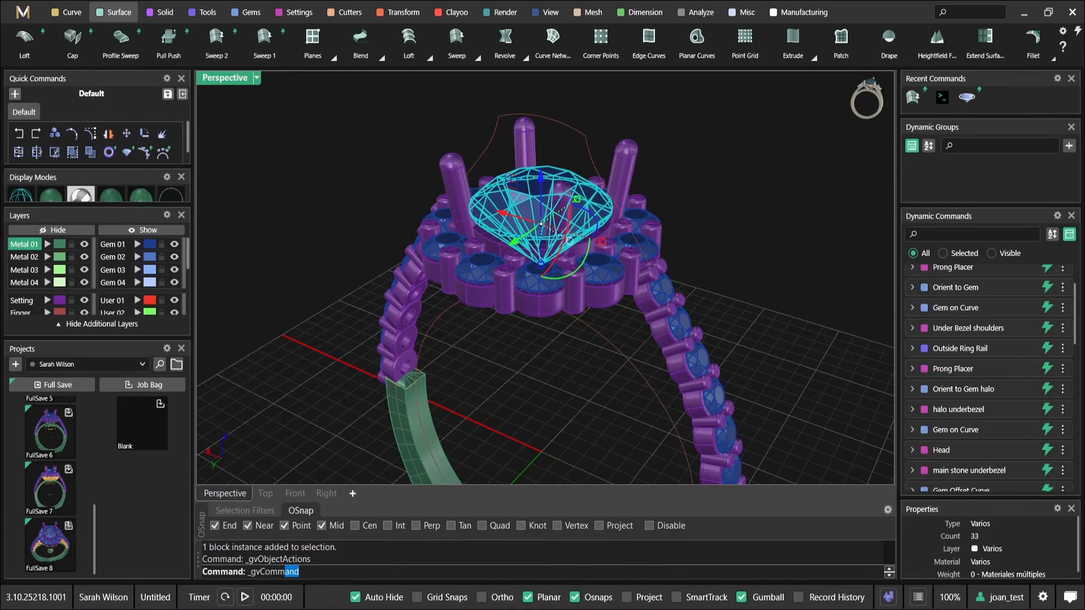
right_drag(551, 243, 554, 215)
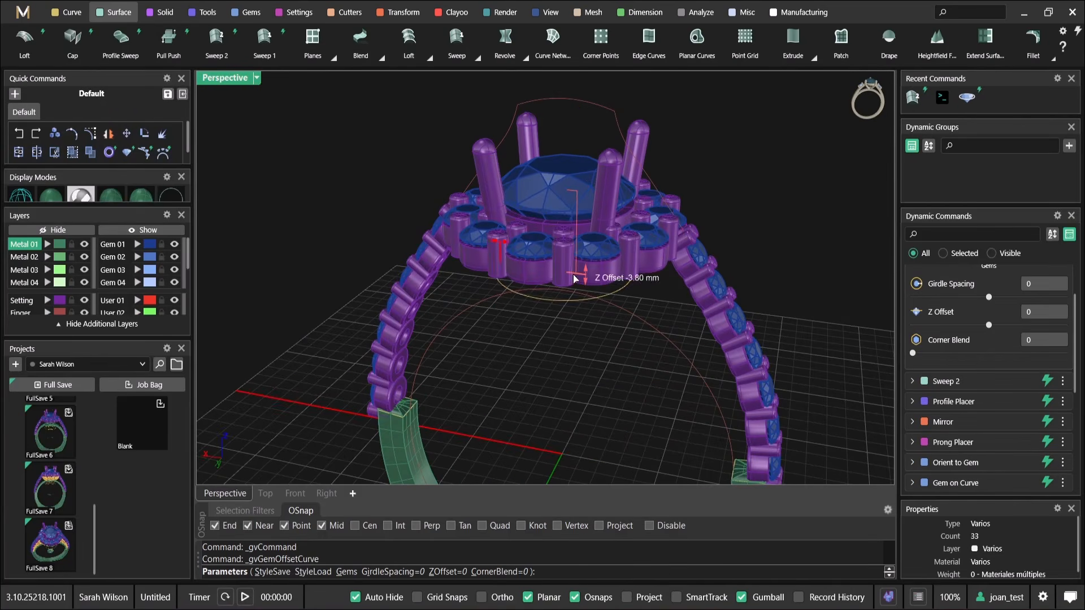
right_drag(575, 294, 575, 268)
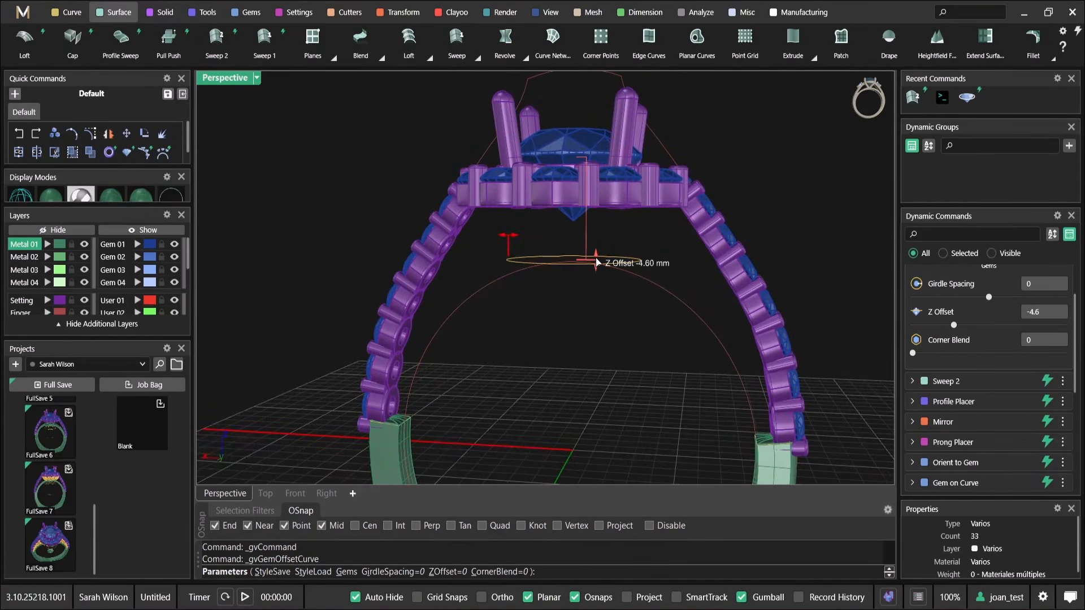
drag(591, 300, 591, 300)
right_drag(592, 302, 519, 249)
scroll(569, 264, up, 4)
scroll(569, 264, down, 4)
right_click(519, 248)
Offset the gem offset curve inward with Sharp corner style, making a second concentric curve beneath the halo
click(506, 244)
click(66, 12)
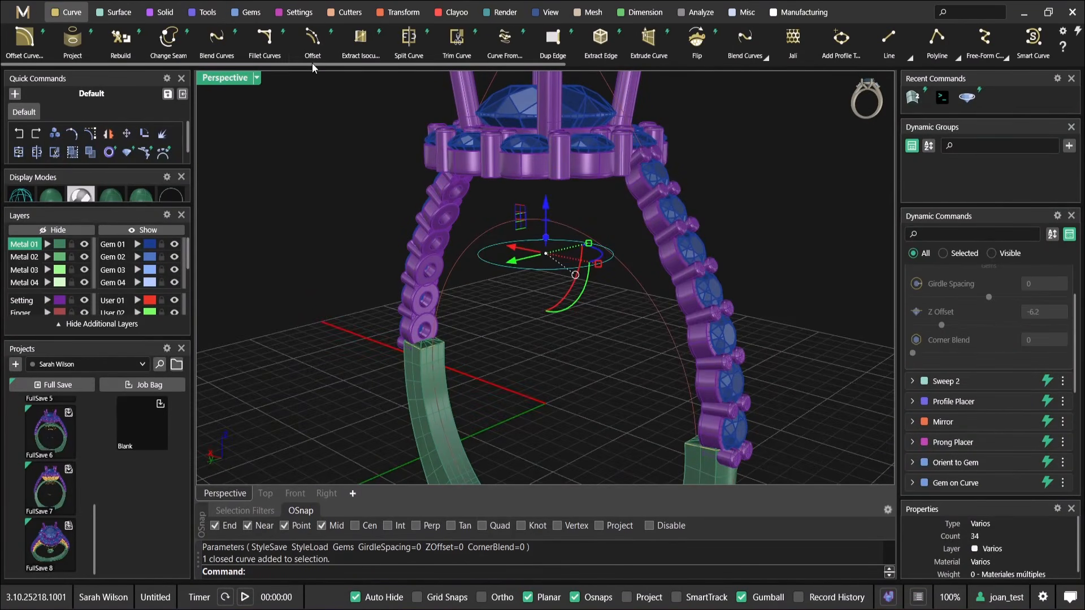
click(312, 56)
scroll(516, 265, up, 5)
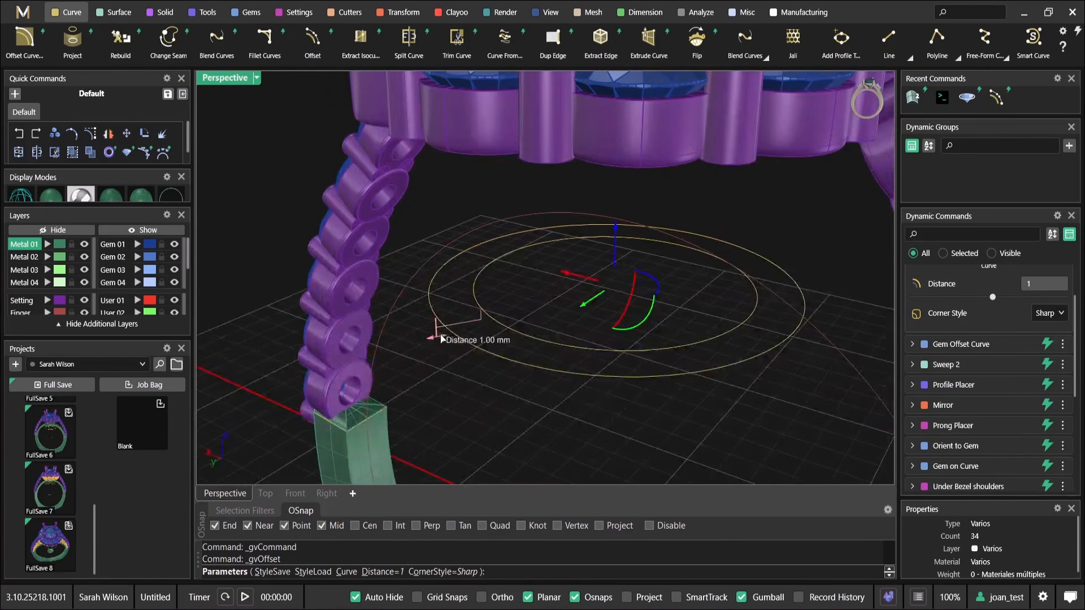
drag(520, 318, 516, 321)
scroll(516, 321, down, 3)
right_drag(515, 321, 554, 246)
right_click(540, 293)
scroll(604, 303, down, 9)
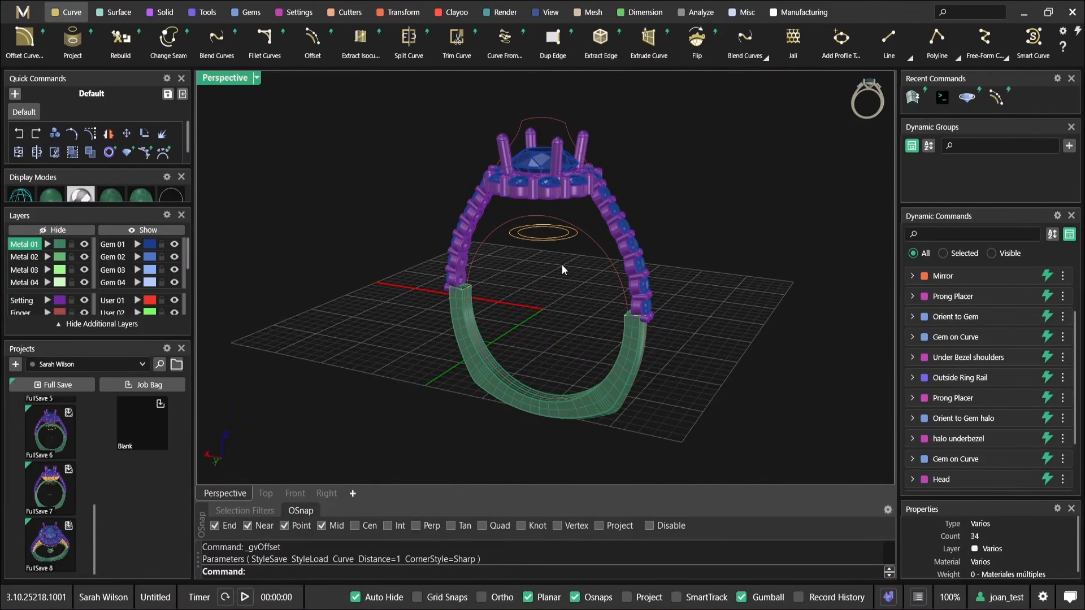
Open and accept the center diamond's placement settings, and review the ring's dynamic commands from Offset down to Ring Rail
scroll(502, 255, up, 5)
click(528, 167)
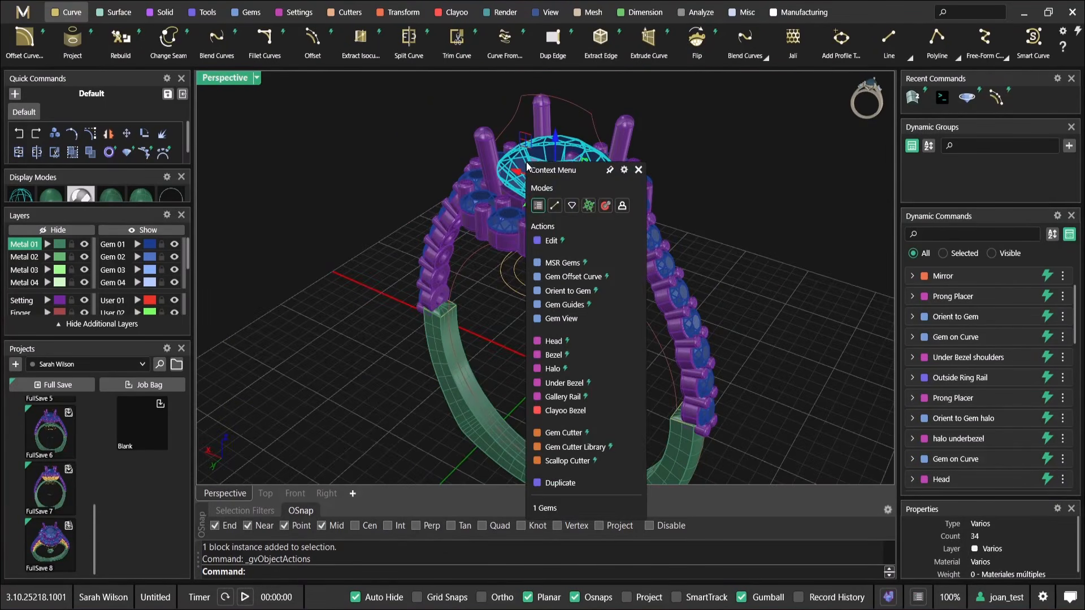
click(551, 241)
right_click(531, 198)
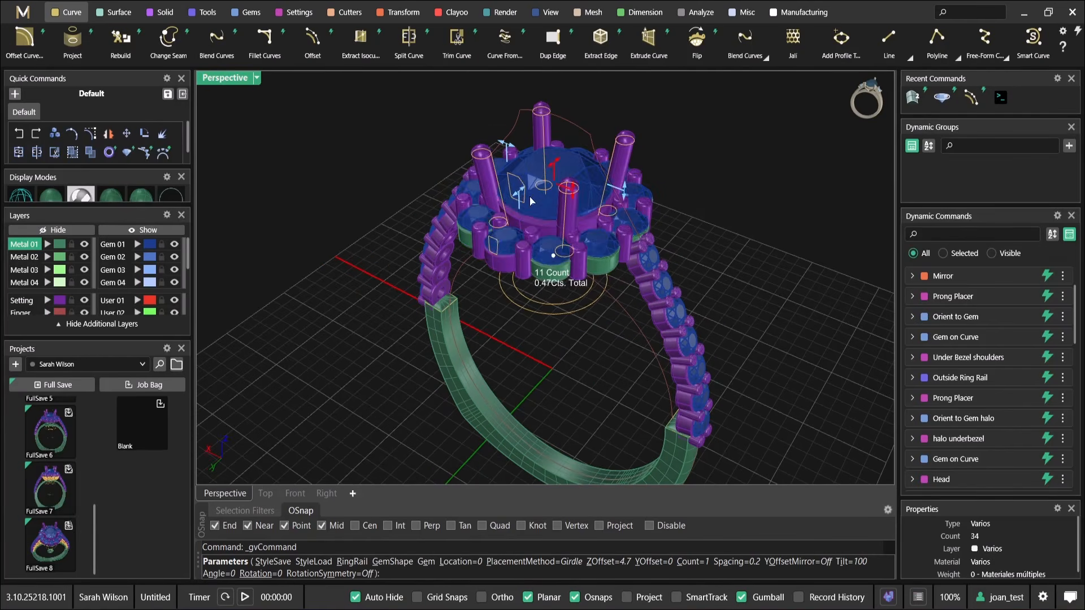
right_drag(530, 197, 622, 254)
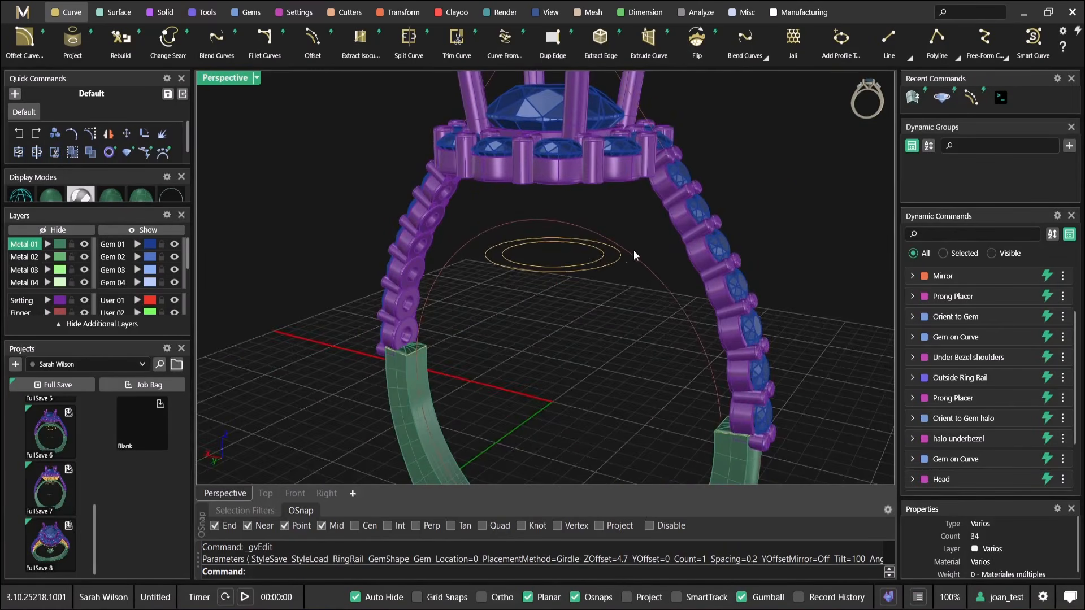
scroll(636, 255, down, 5)
scroll(982, 419, down, 4)
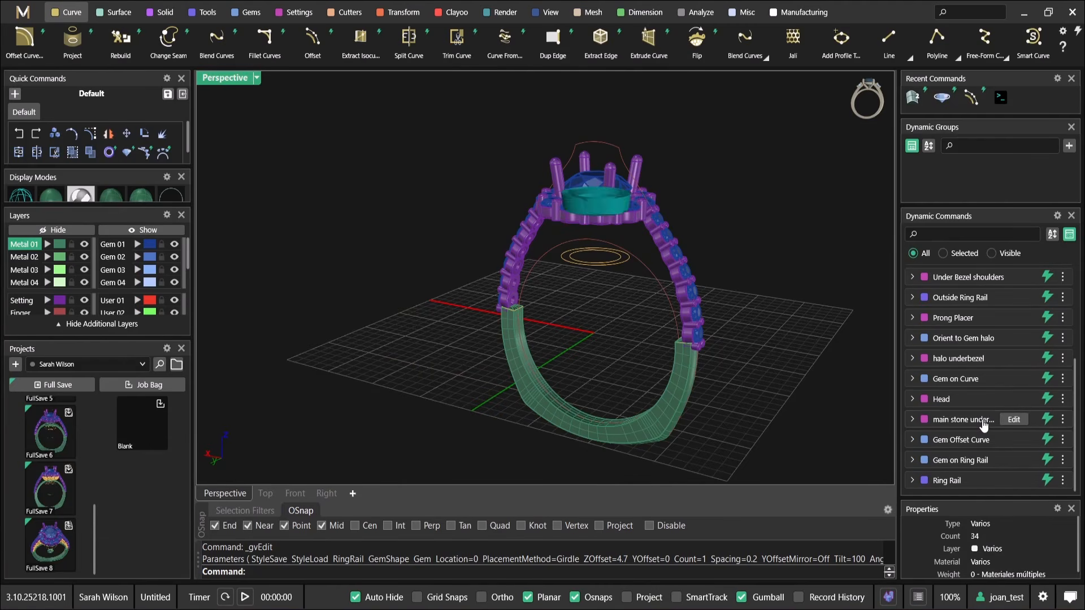
scroll(1021, 366, up, 6)
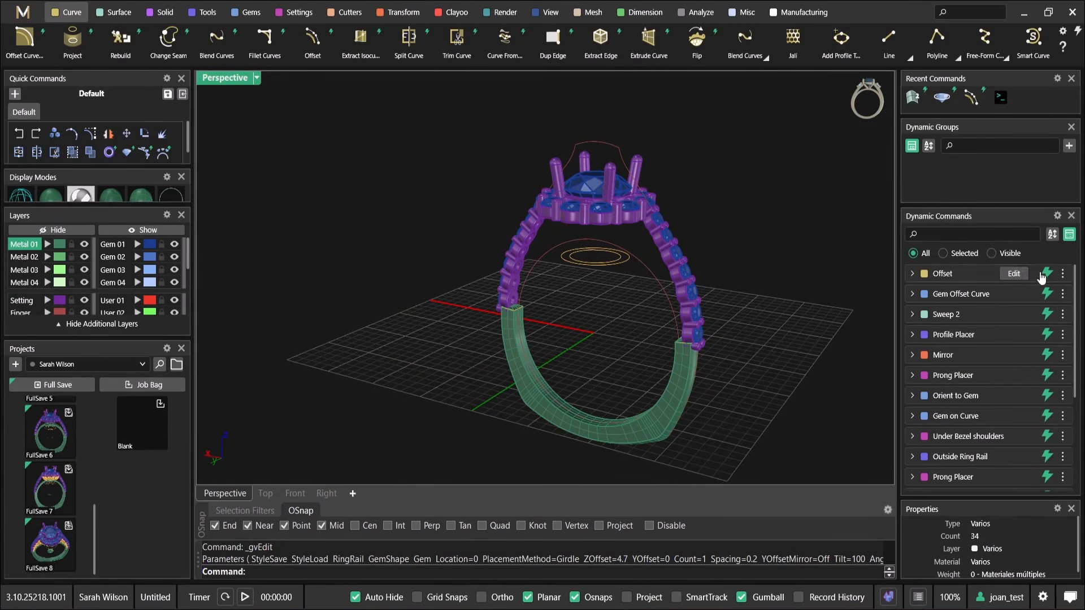
scroll(1023, 400, down, 6)
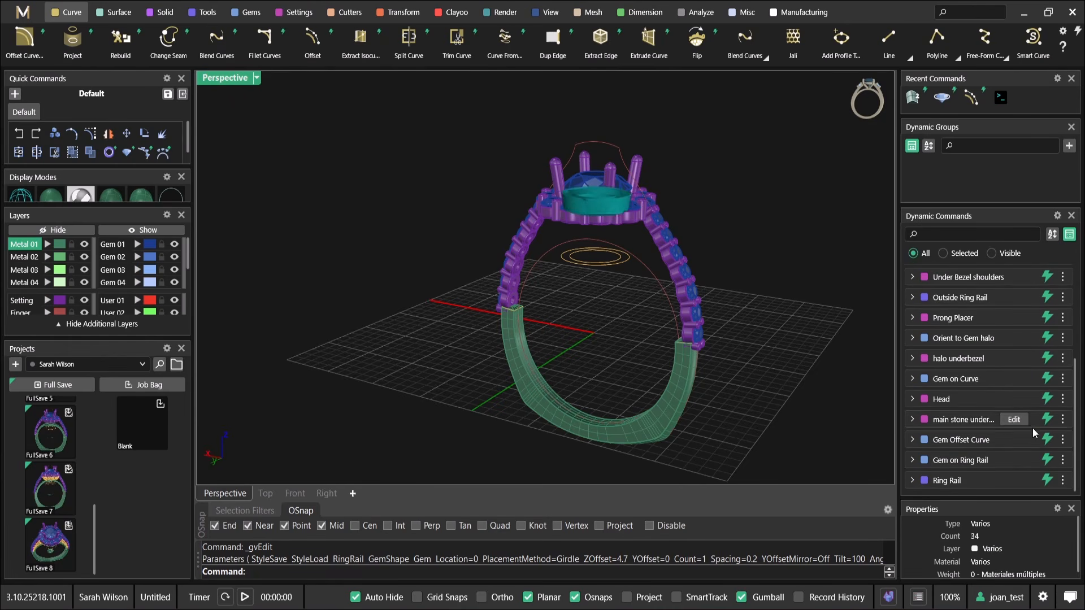
scroll(432, 153, down, 3)
Select the whole ring, make a Full Save of the project, and clear the selection
key(ctrl+a)
click(79, 388)
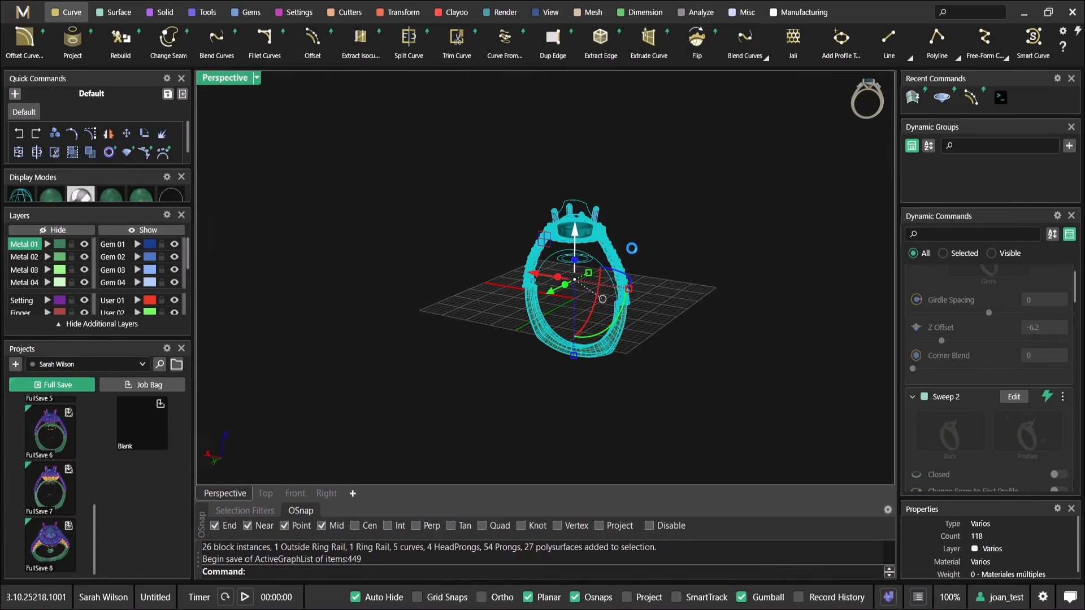
click(635, 199)
Extrude the two concentric curves beneath the halo by 1 mm with Cap enabled
scroll(600, 249, up, 7)
scroll(582, 266, up, 5)
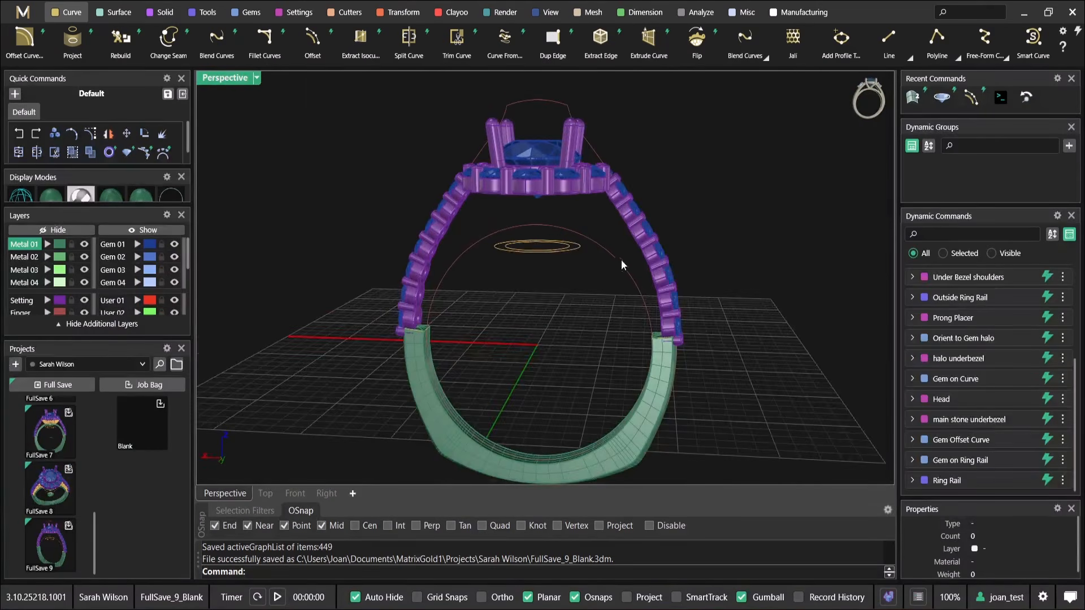
drag(539, 320, 477, 256)
right_drag(523, 296, 478, 220)
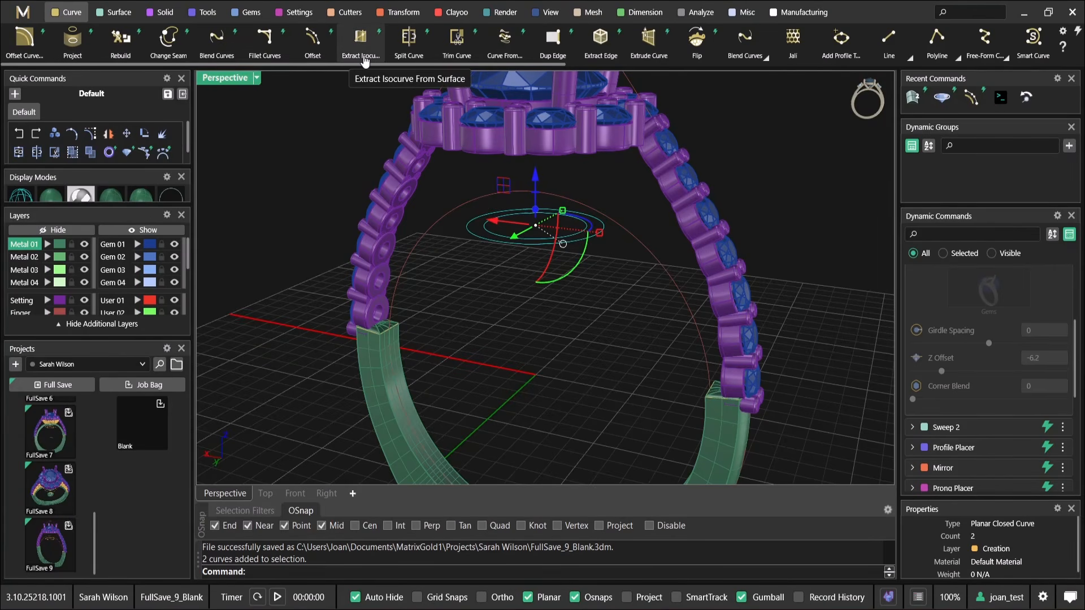
click(657, 49)
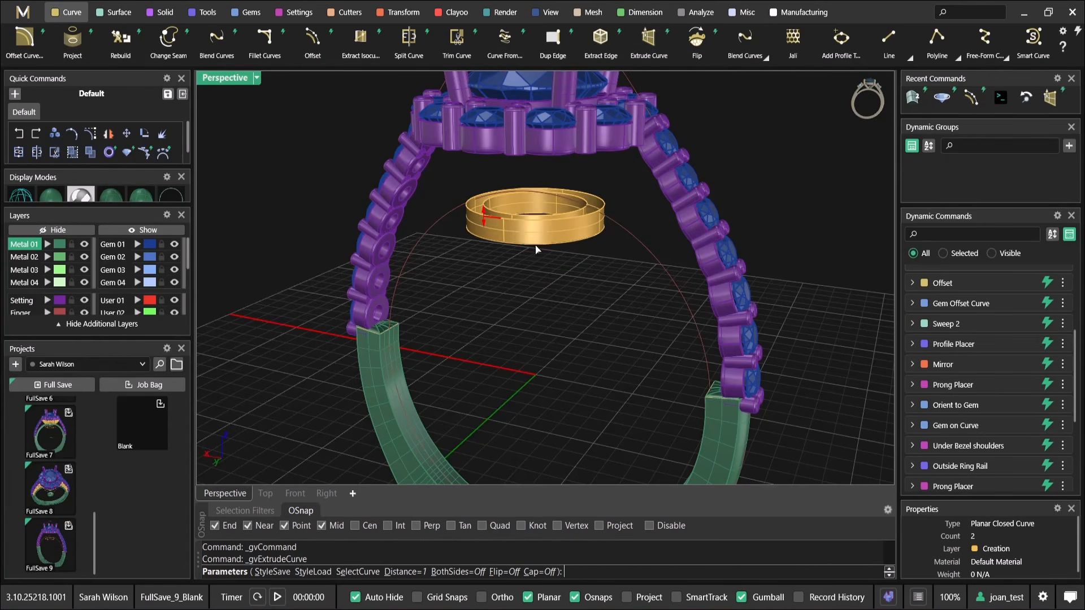
scroll(595, 271, up, 2)
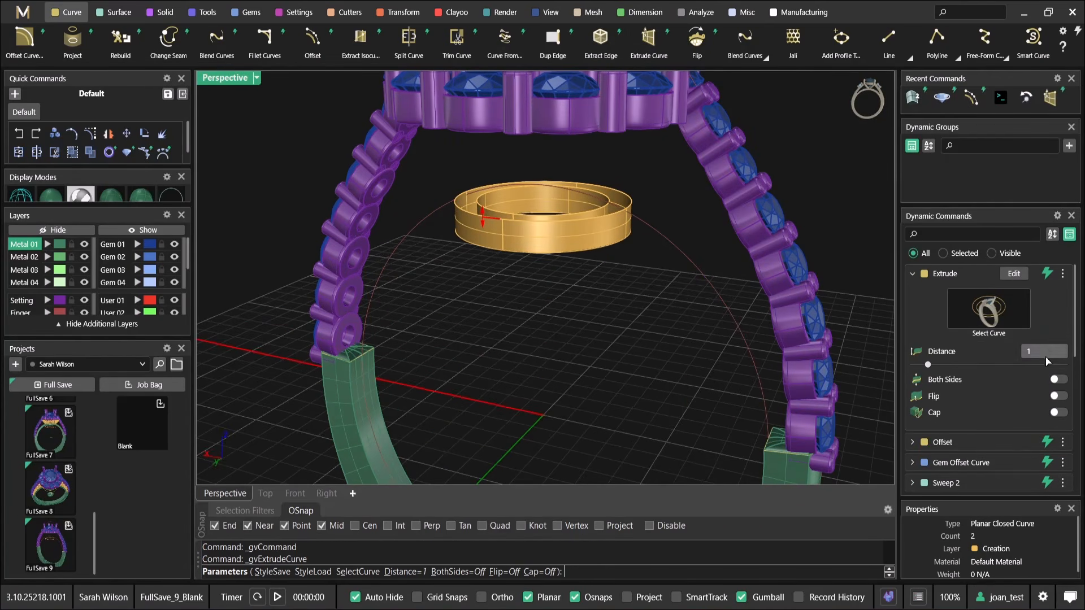
click(1059, 412)
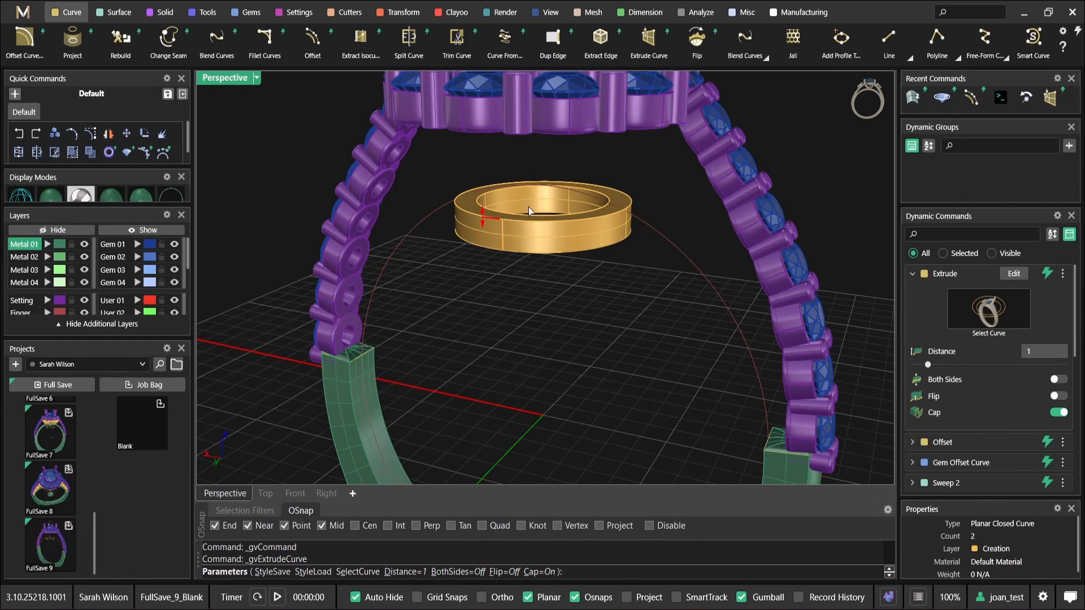
Increase the capped extrusion's distance so it rises close to the halo's underside, and accept it
scroll(482, 227, up, 2)
drag(521, 218, 520, 104)
scroll(564, 179, down, 3)
right_drag(563, 180, 453, 196)
right_click(545, 147)
Start a Profile Placer on the ring rail and assign the rectangle profile from the Shank library
click(564, 180)
right_click(453, 196)
click(492, 93)
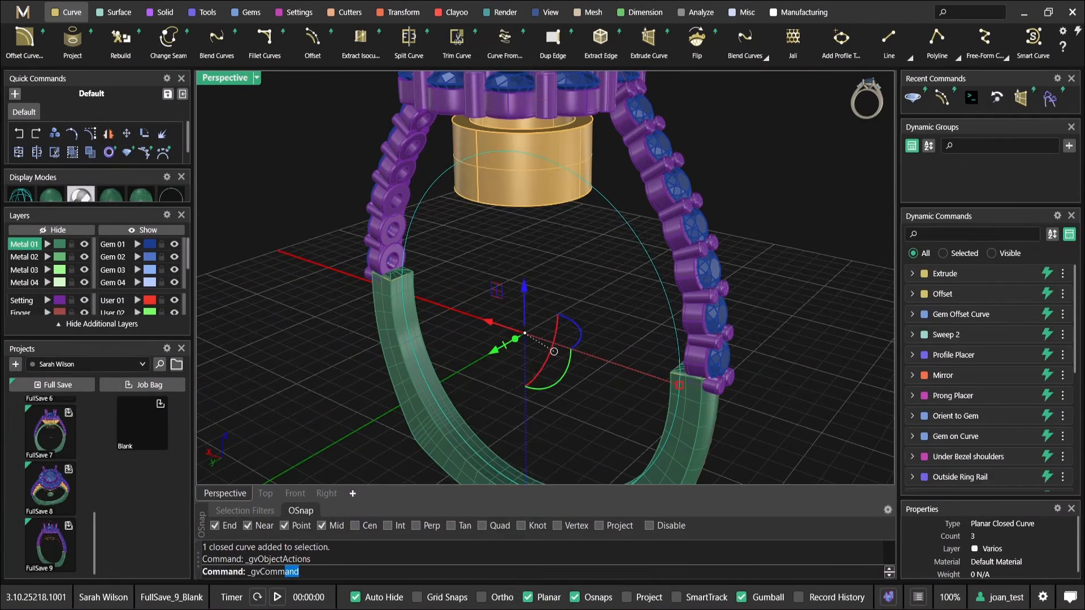
click(1026, 469)
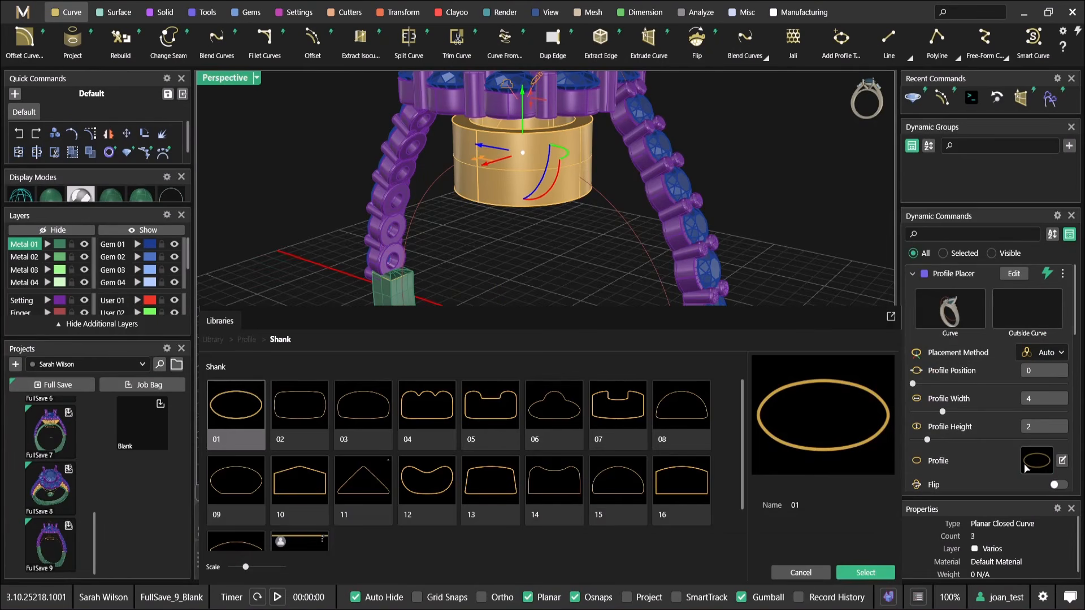
scroll(322, 524, down, 1)
click(316, 516)
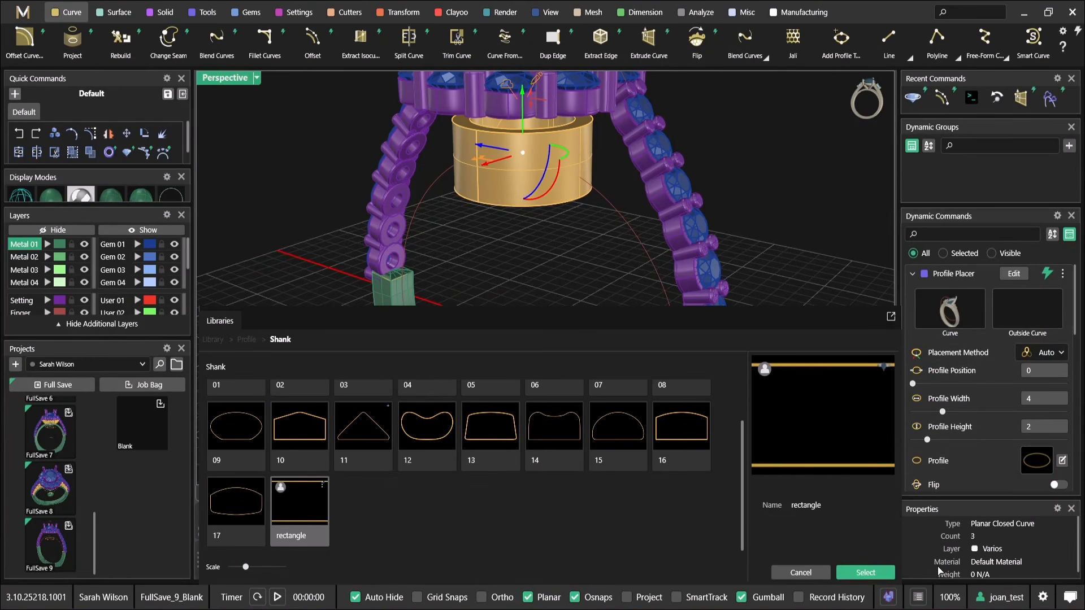
click(864, 572)
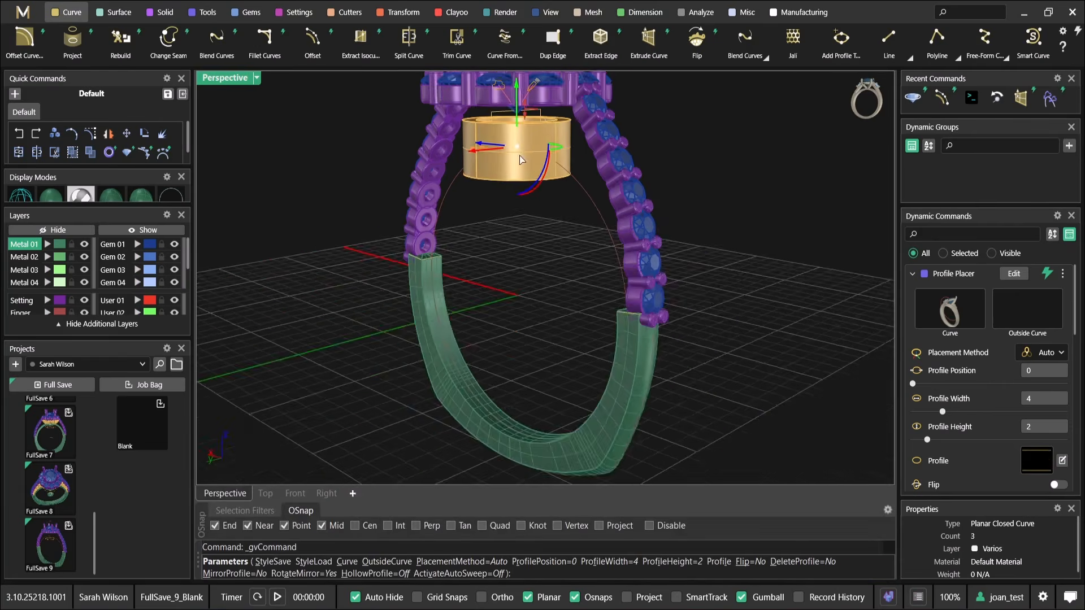
Widen the placed rectangle profile beyond the extruded gallery ring to 11.9 mm
scroll(520, 138, up, 2)
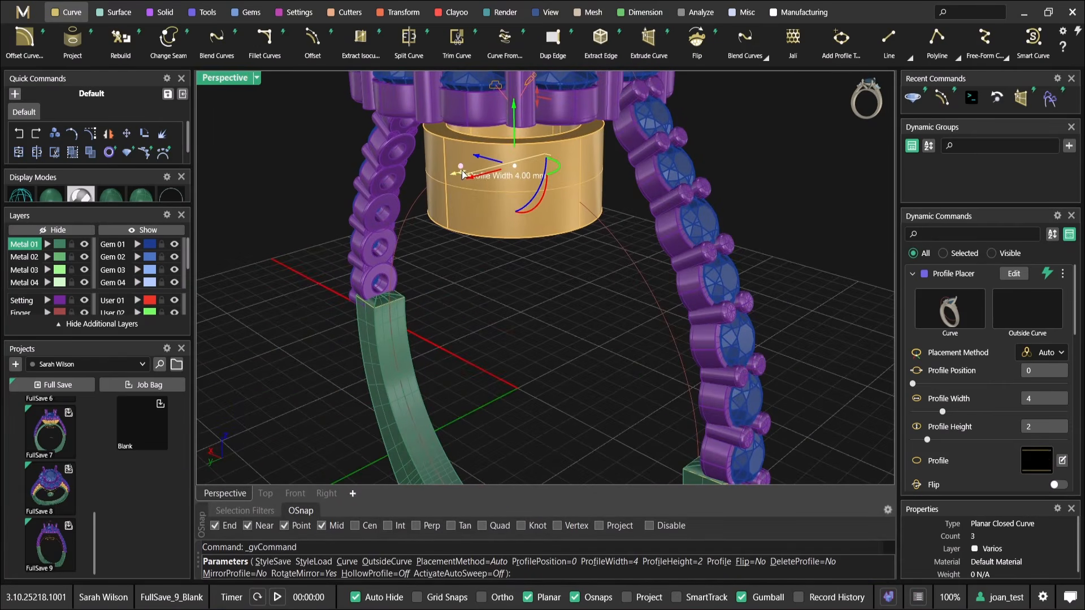
scroll(463, 194, down, 2)
right_drag(463, 194, 527, 210)
scroll(523, 226, up, 2)
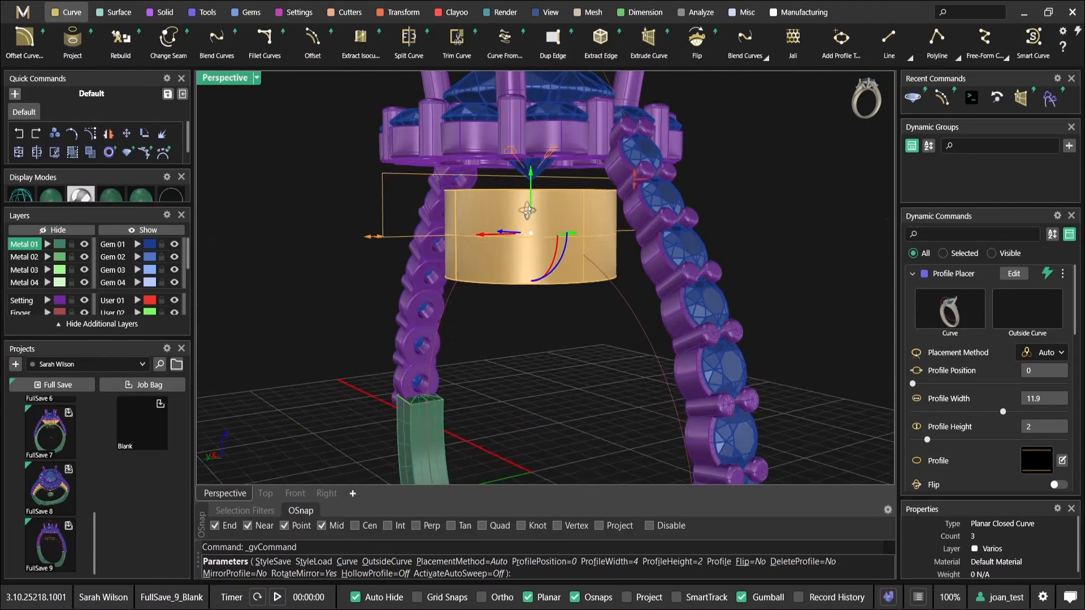
mouse_move(479, 243)
right_down()
mouse_move(533, 271)
mouse_move(463, 238)
right_up()
scroll(582, 270, down, 3)
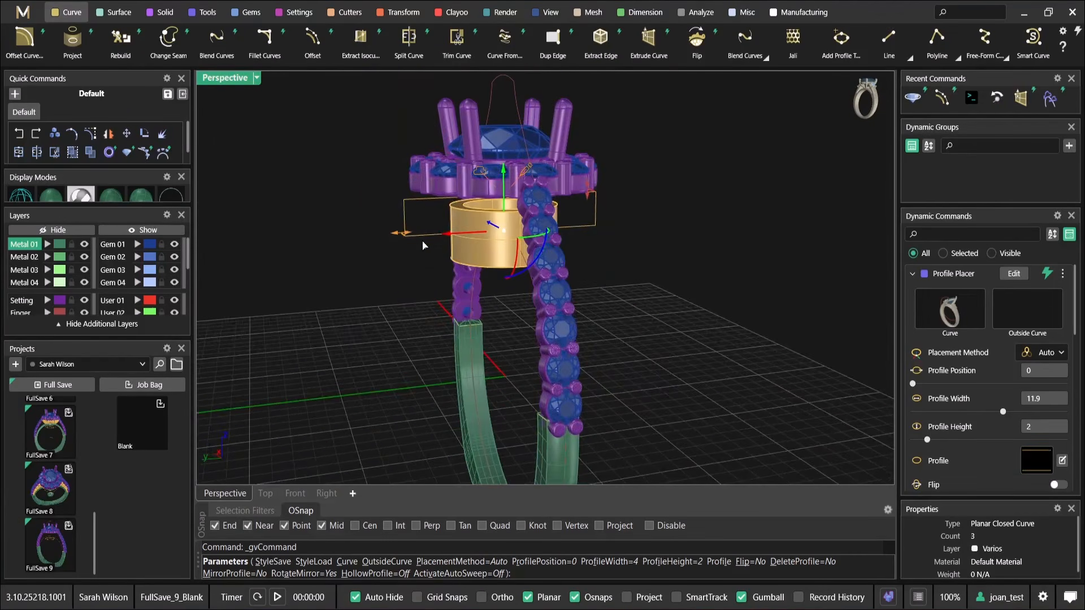
Set the placed rectangle profile's height to 0.7 mm
mouse_move(578, 223)
right_down()
mouse_move(544, 212)
mouse_move(574, 217)
right_up()
scroll(543, 210, up, 4)
right_drag(437, 234, 629, 187)
drag(628, 177, 626, 190)
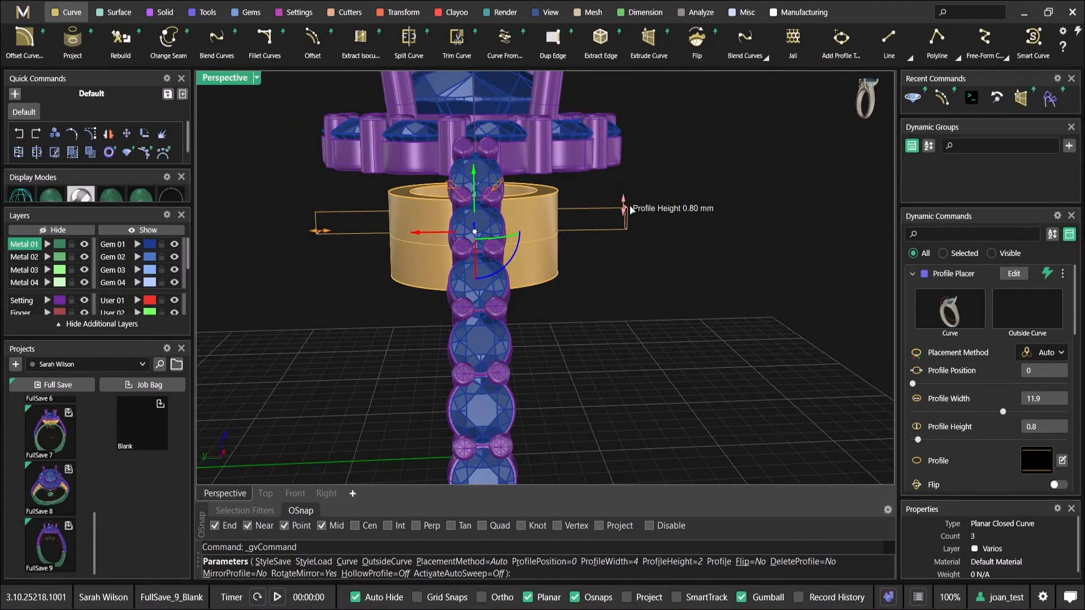
right_drag(461, 224, 569, 243)
scroll(577, 214, down, 5)
scroll(521, 201, down, 4)
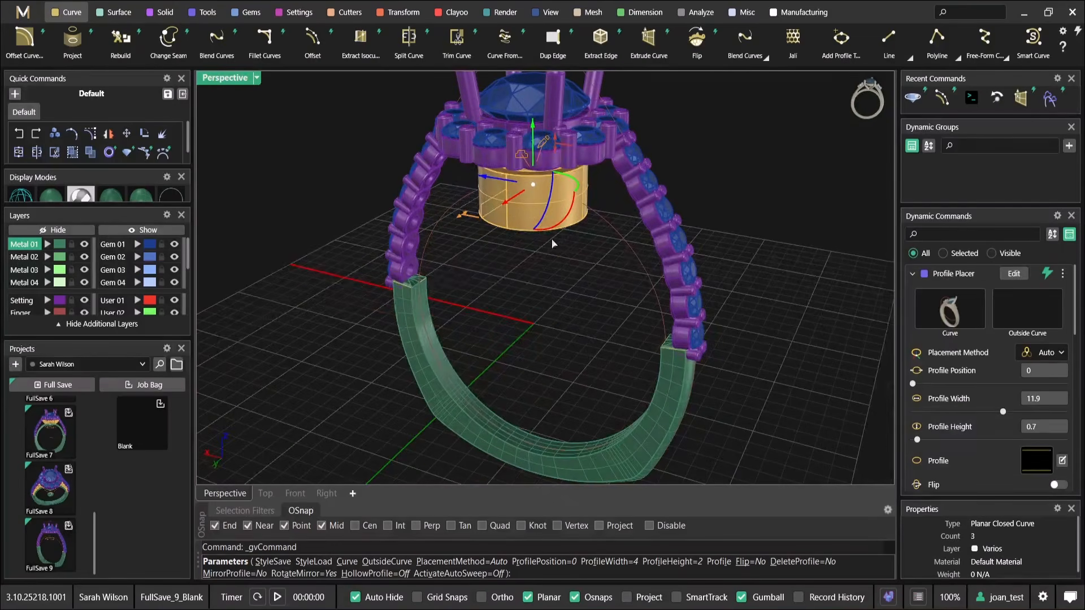
Preview the rectangle profile around the rail with Activate Auto Sweep, and switch the option back off
scroll(1028, 427, down, 3)
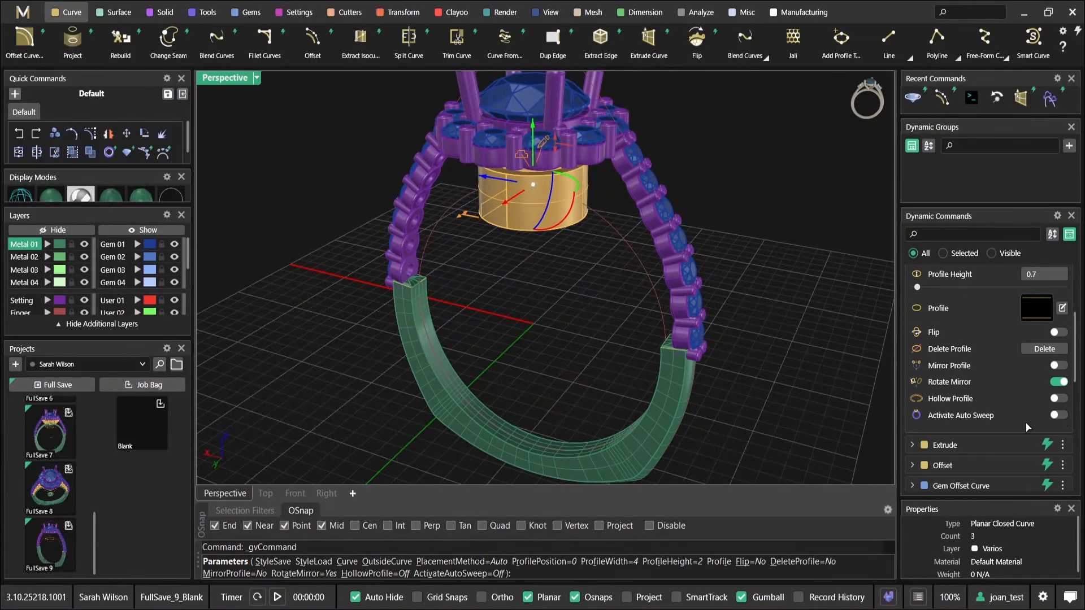
click(1059, 416)
mouse_move(726, 334)
right_down()
mouse_move(717, 284)
mouse_move(858, 308)
mouse_move(754, 308)
mouse_move(699, 321)
mouse_move(709, 327)
right_up()
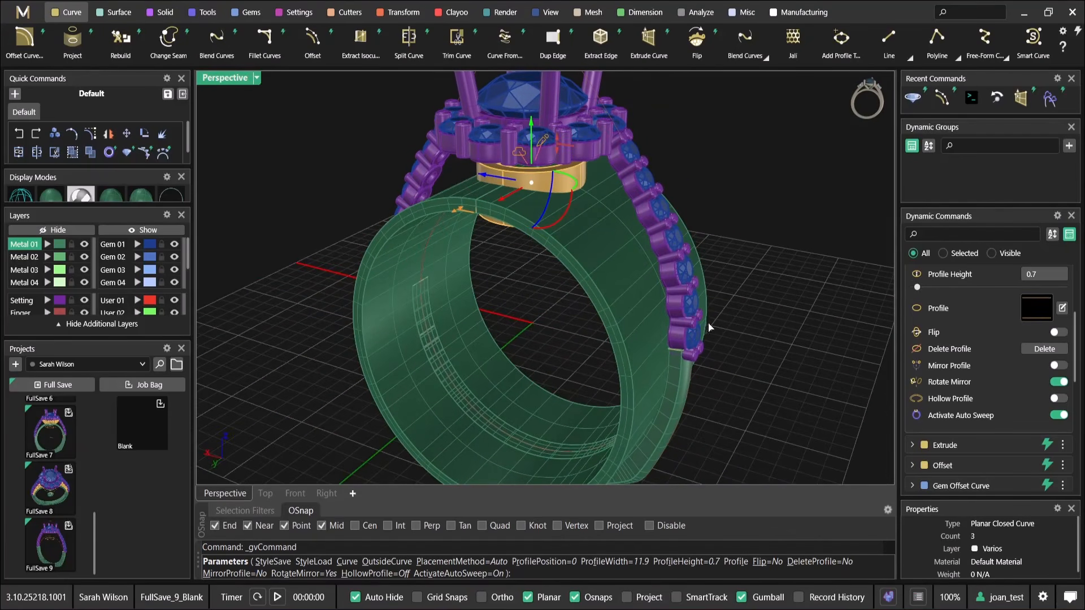
click(1057, 417)
Move the rectangle profile along the rail to position 0.234 at the shank's end, enable Mirror Profile, and accept
scroll(592, 157, up, 5)
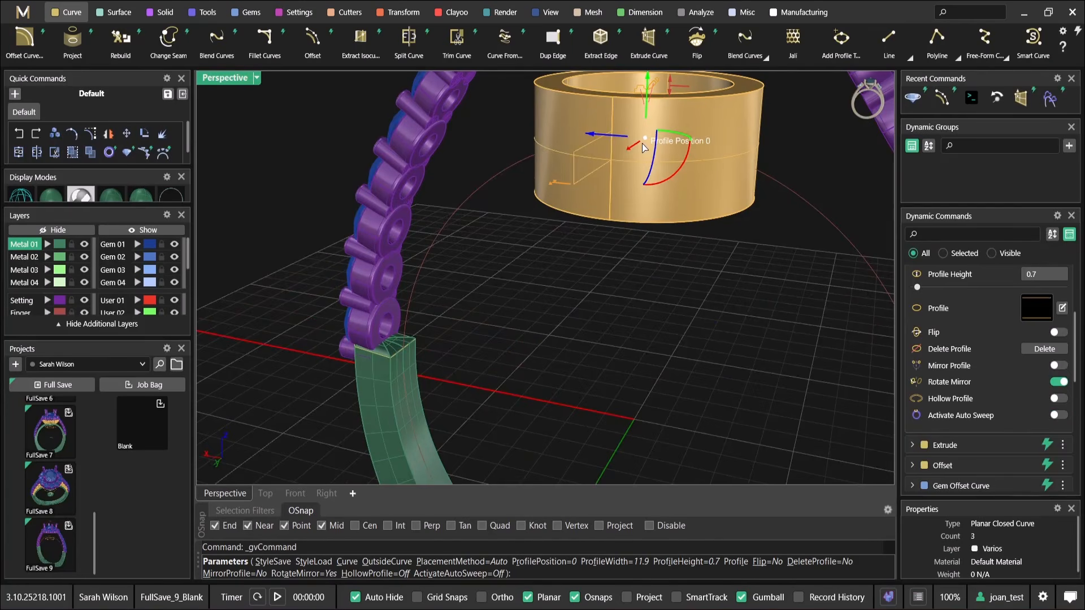
drag(648, 144, 410, 355)
scroll(519, 350, down, 3)
click(1058, 420)
right_drag(668, 273, 623, 294)
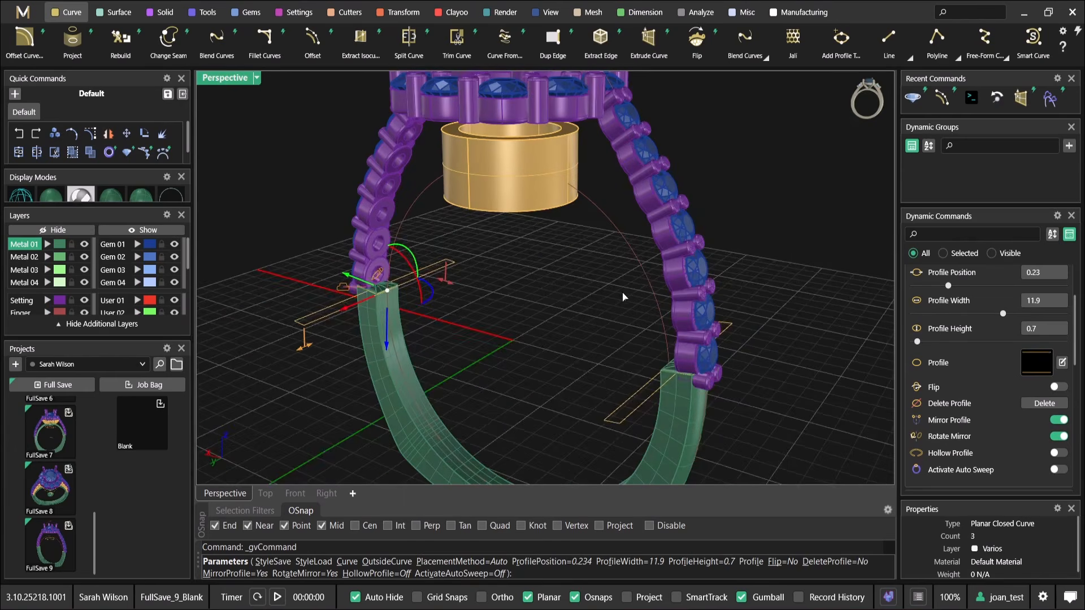
right_click(623, 294)
Create a Sweep 1 along the ring rail using the two mirrored rectangle profiles
right_drag(516, 295, 463, 283)
click(125, 14)
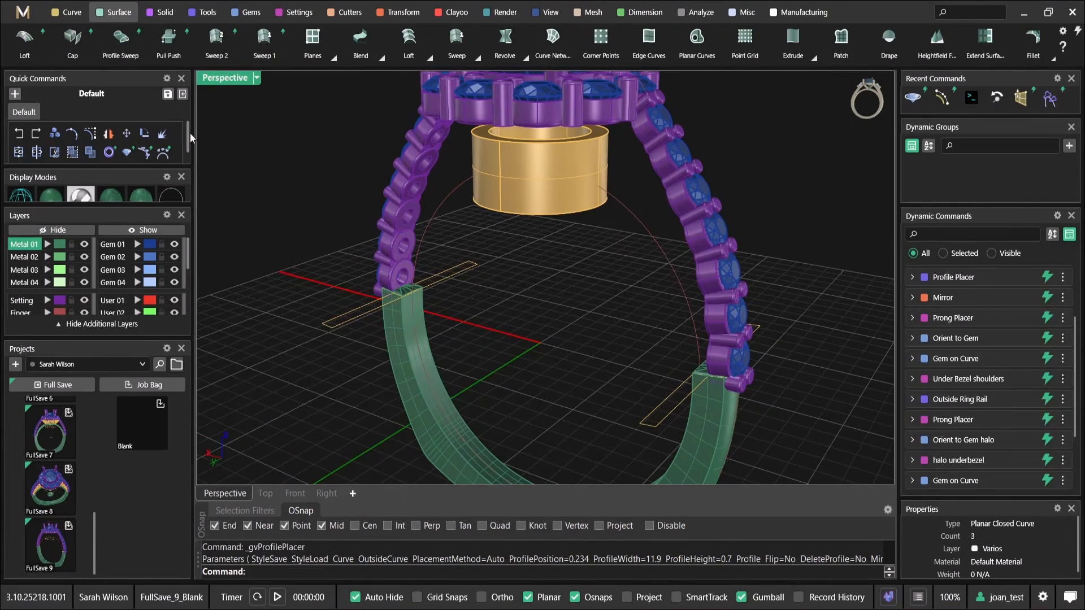
click(265, 39)
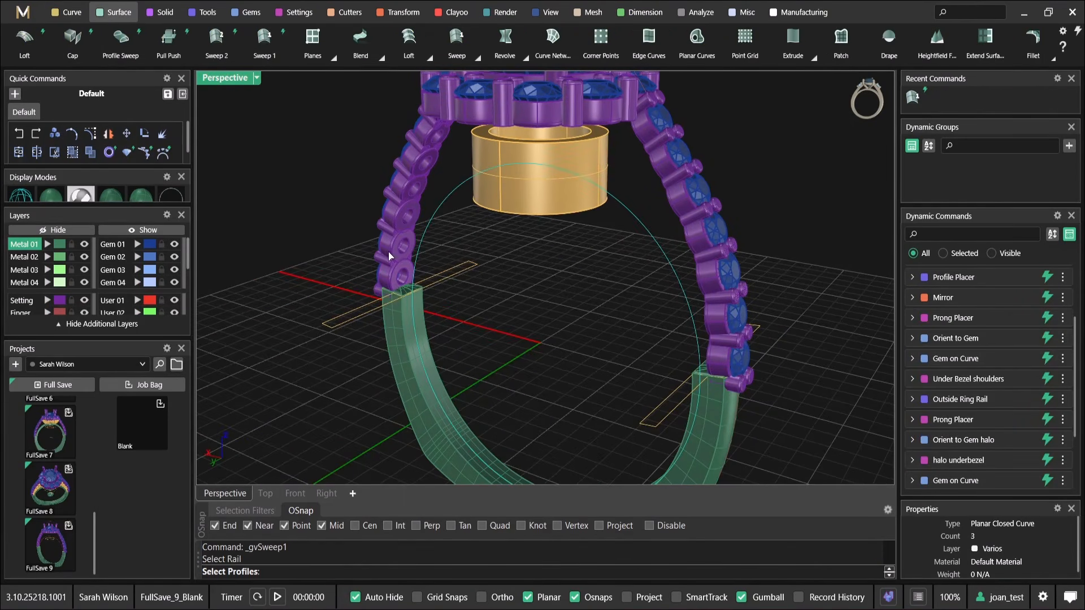
key(Return)
right_drag(649, 382, 474, 321)
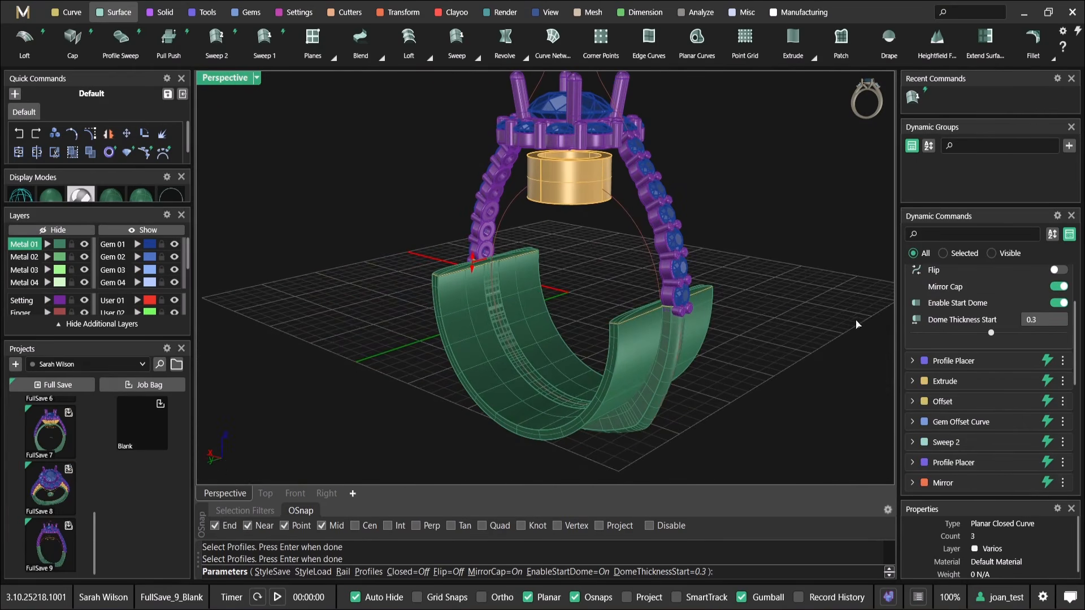
Enable Flip on the sweep so it arches over the finger through the gallery ring, and accept it
click(1060, 271)
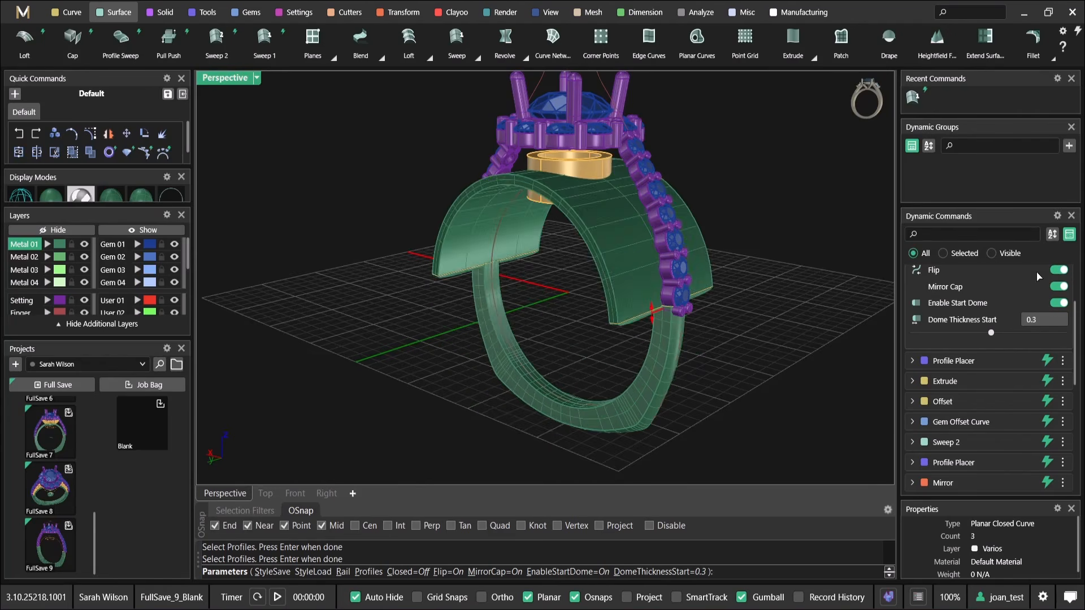
scroll(621, 240, up, 6)
scroll(669, 242, up, 4)
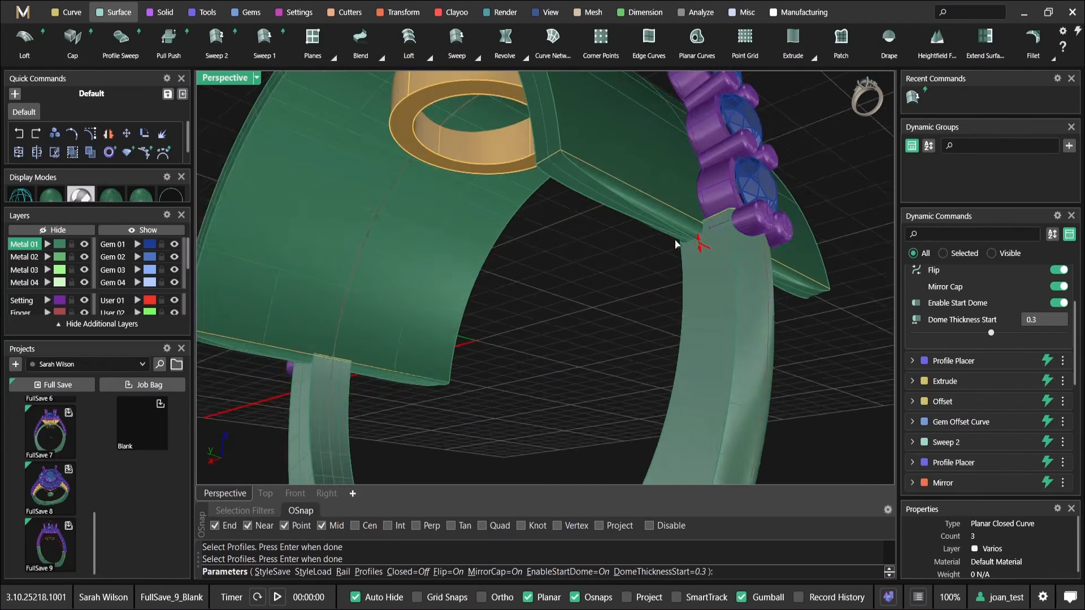
scroll(715, 252, down, 3)
key(Return)
Create a Boolean Intersection with the extruded gallery ring as the first surface and the wide finger-rail sweep as the second
right_drag(599, 259, 641, 257)
click(173, 16)
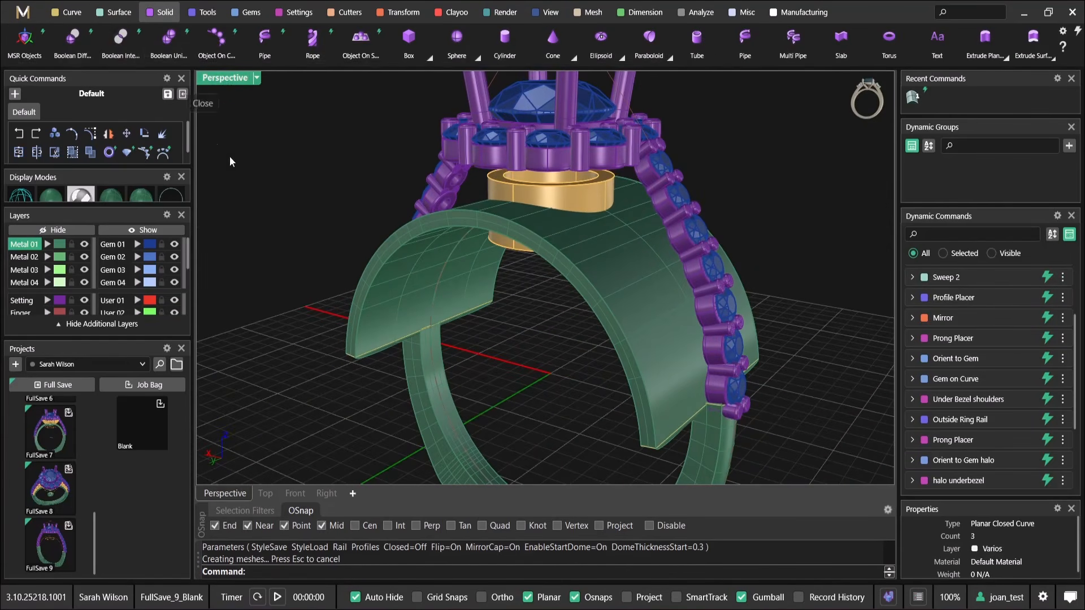
click(120, 37)
scroll(553, 179, up, 2)
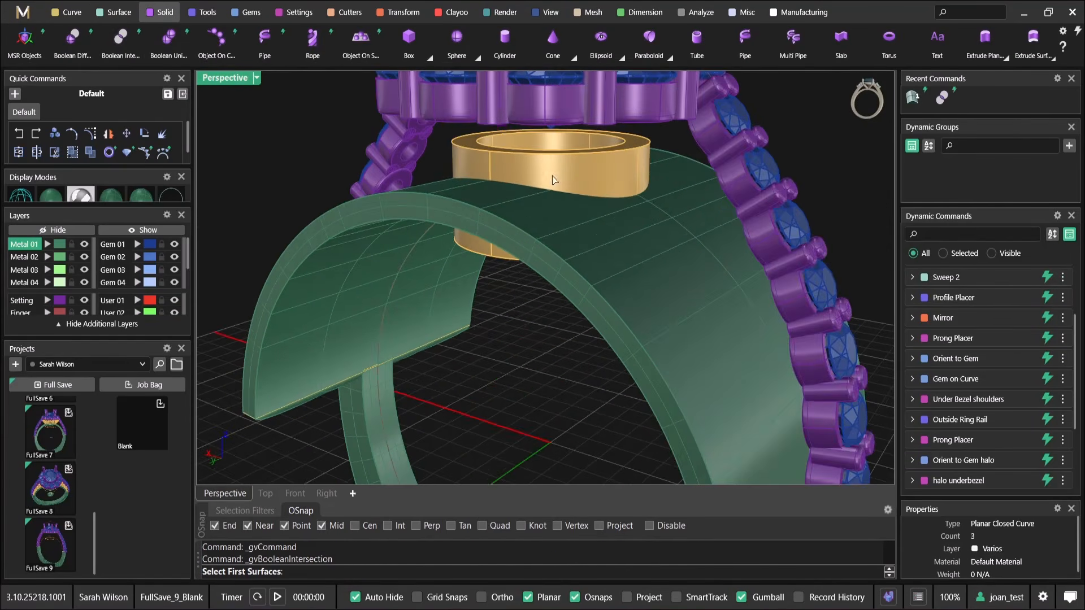
click(606, 168)
key(Return)
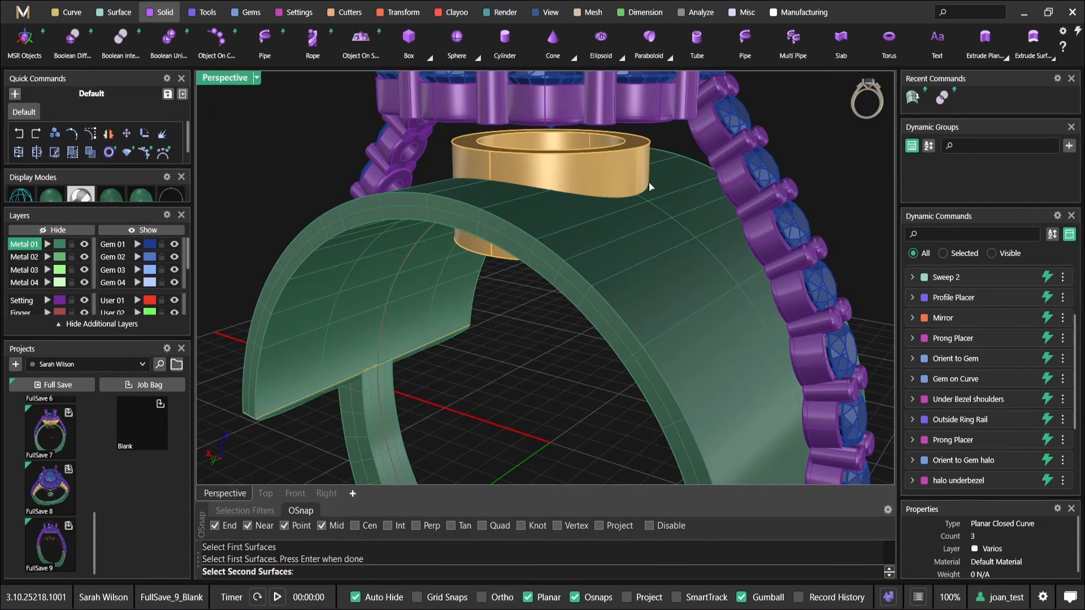
click(624, 260)
key(Return)
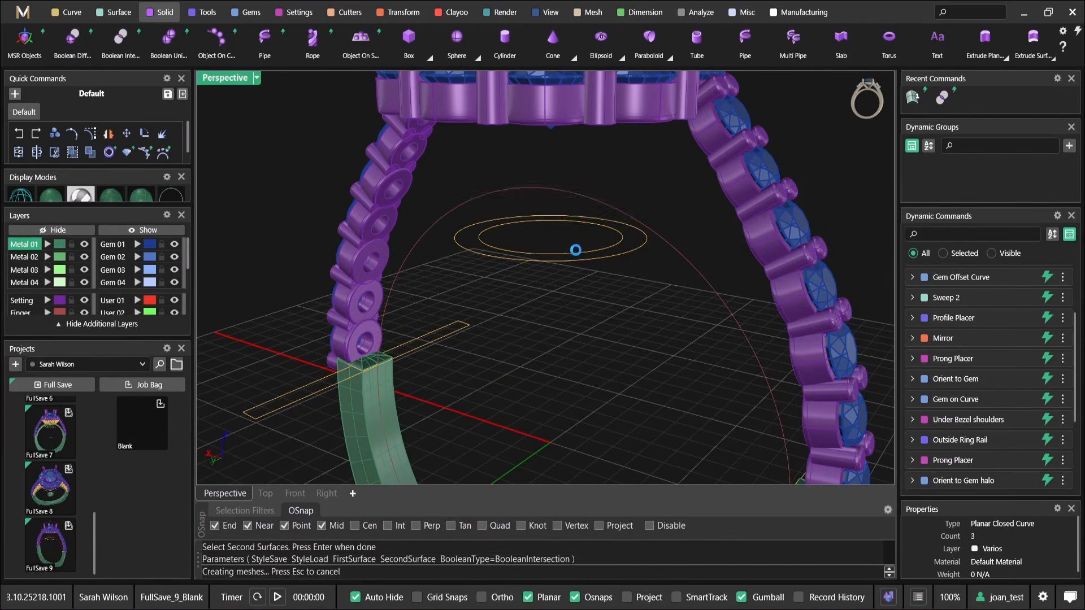
Edit the inner oval offset curve beneath the gallery ring, fine-tune its distance to -0.8 mm, and accept
mouse_move(575, 250)
right_down()
mouse_move(553, 250)
mouse_move(710, 250)
mouse_move(619, 177)
mouse_move(567, 247)
right_up()
scroll(567, 247, up, 3)
right_drag(566, 291, 549, 327)
scroll(543, 296, up, 4)
scroll(554, 297, down, 4)
scroll(547, 322, up, 4)
click(533, 287)
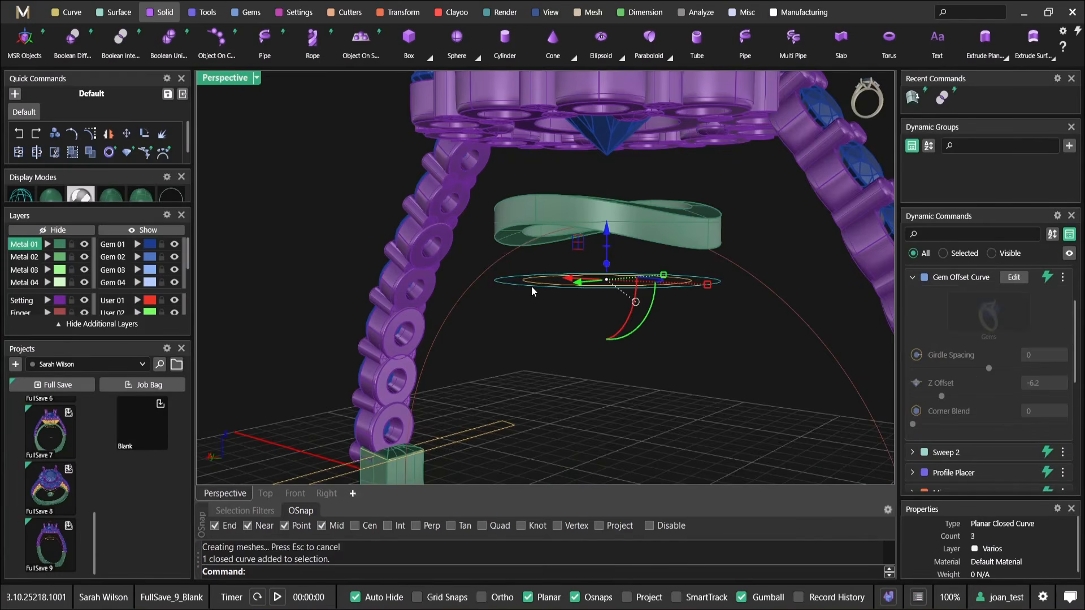
click(531, 286)
scroll(531, 286, up, 2)
click(531, 279)
right_click(534, 279)
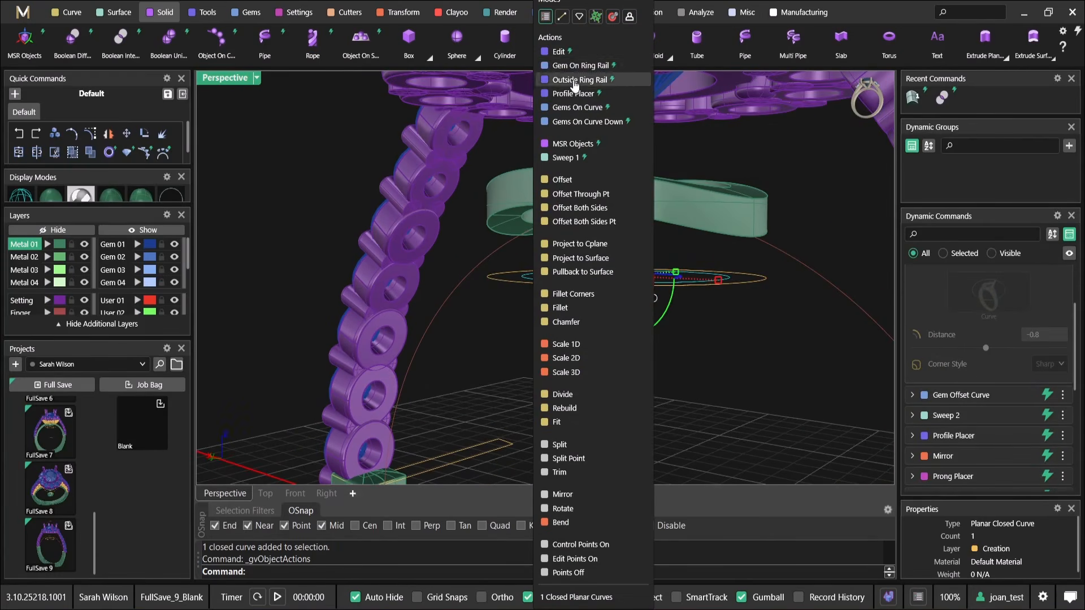
click(579, 56)
right_drag(559, 322, 533, 301)
scroll(524, 293, up, 3)
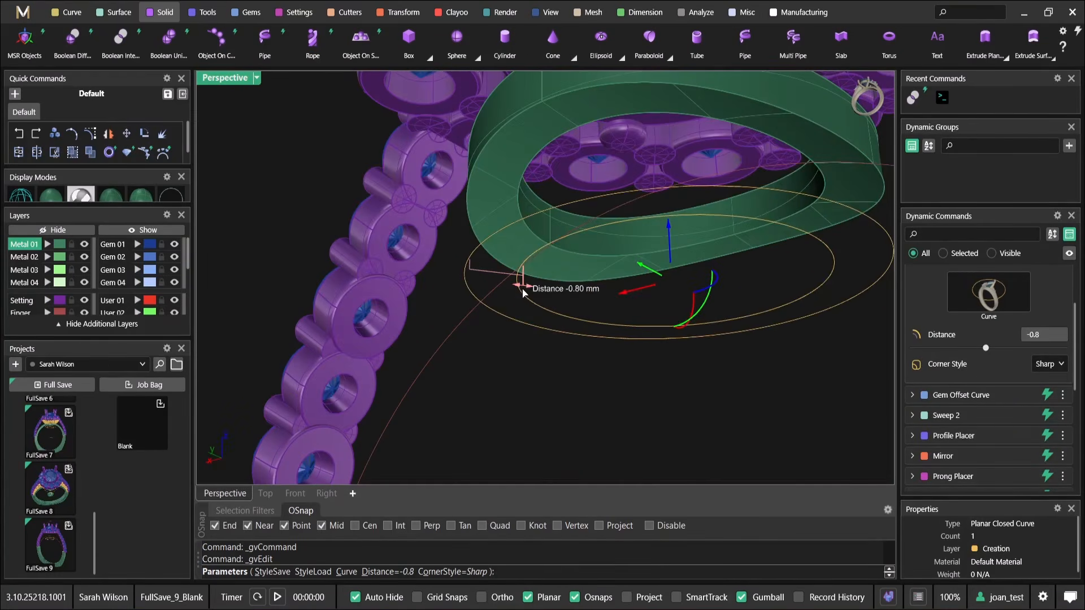
drag(524, 291, 525, 289)
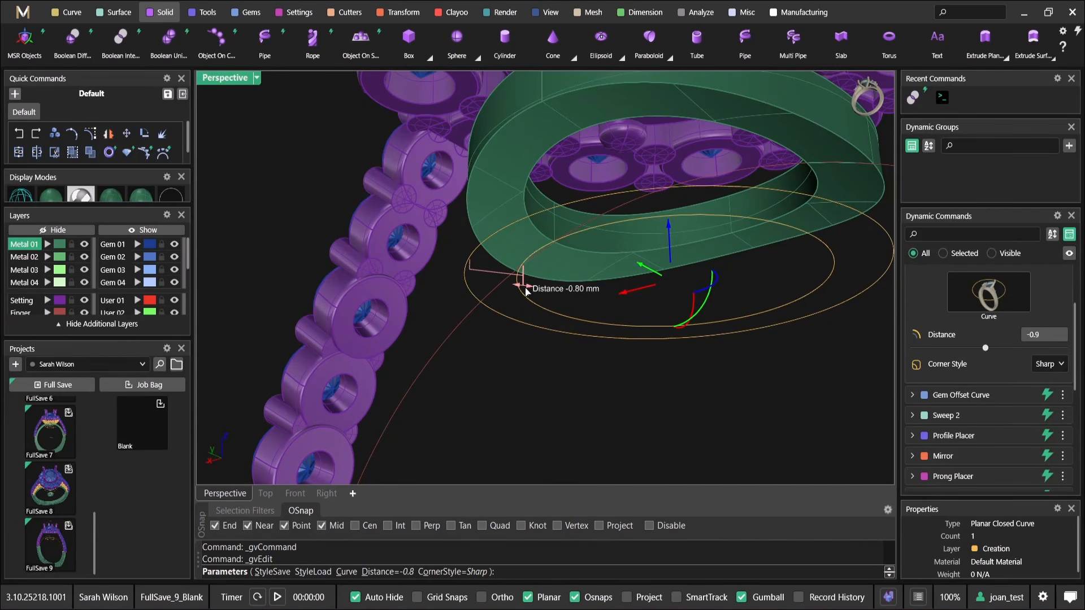
scroll(524, 289, down, 4)
right_drag(541, 273, 566, 333)
right_click(566, 333)
Add a Profile Placer to the finger rail, move the profile to position 0.233 at the shank's end, and accept
scroll(605, 272, down, 5)
right_drag(605, 273, 480, 310)
shift+click(494, 258)
right_drag(573, 330, 586, 237)
scroll(477, 178, up, 3)
right_drag(429, 180, 531, 159)
right_drag(504, 208, 364, 246)
right_click(426, 185)
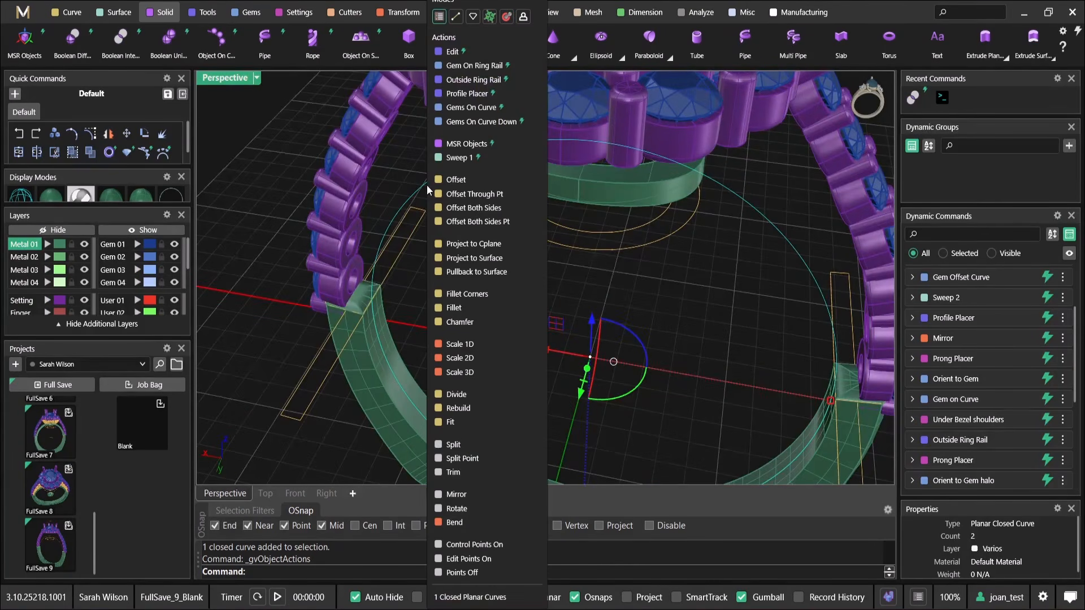
click(480, 101)
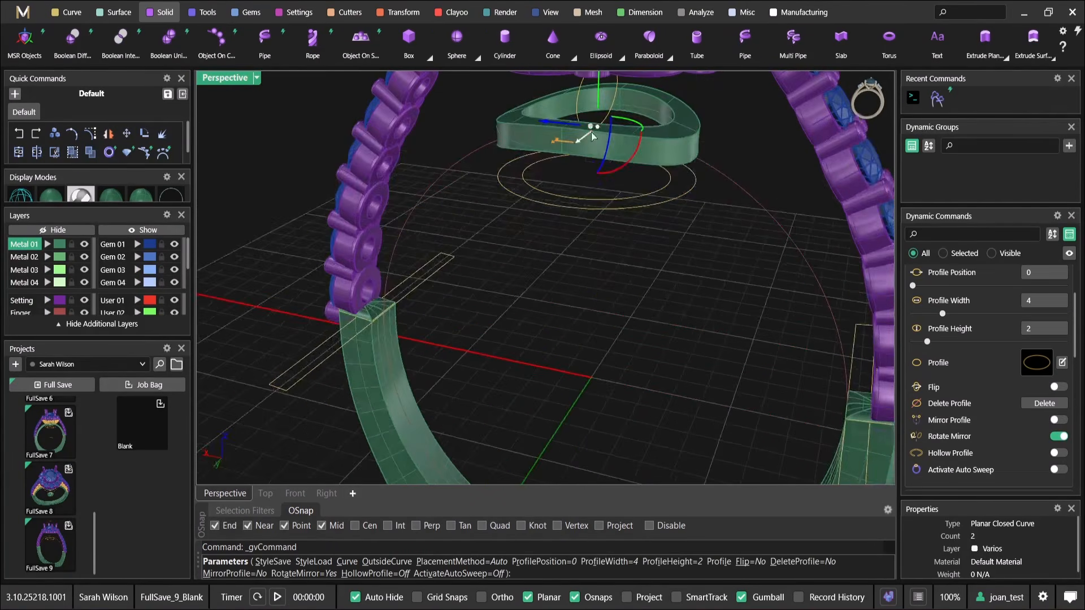
right_drag(392, 316, 520, 189)
right_click(519, 190)
click(397, 331)
right_click(399, 323)
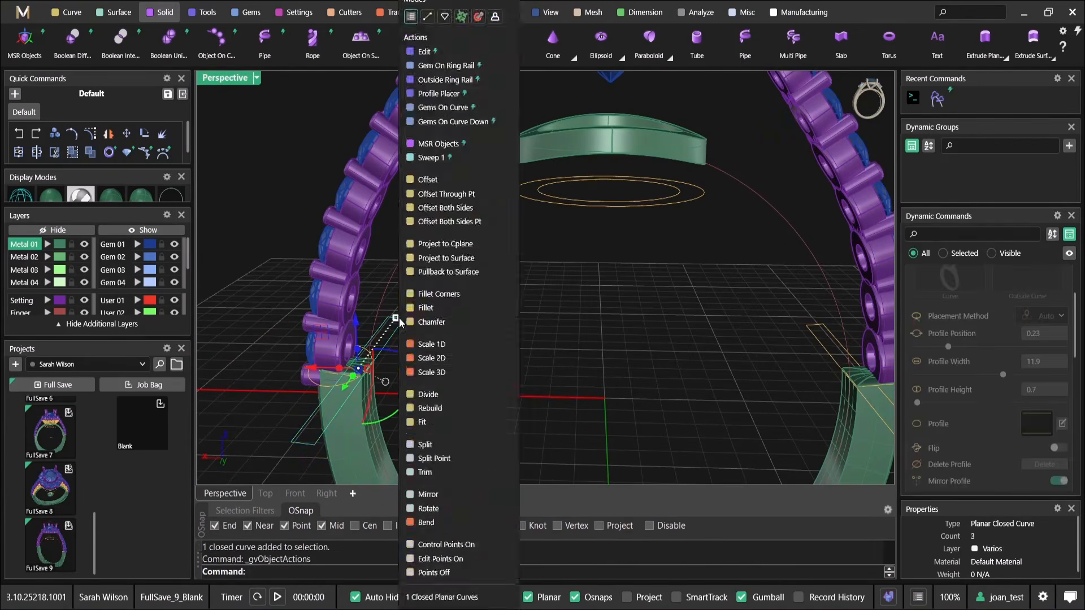
click(458, 52)
right_drag(387, 325, 478, 317)
scroll(418, 248, up, 5)
scroll(418, 223, down, 8)
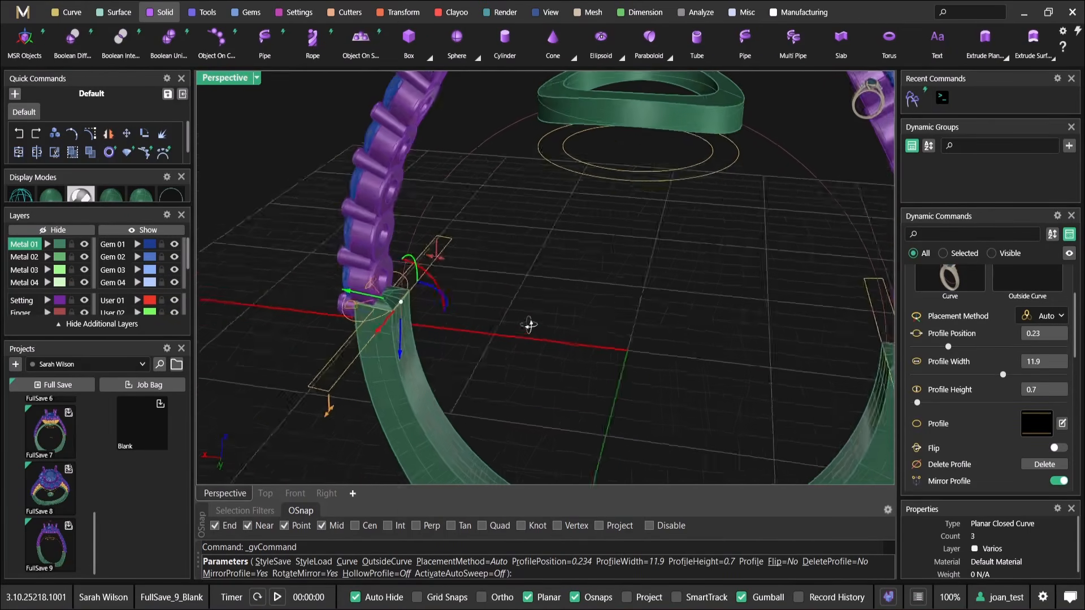
key(Return)
Reopen the small oval profile at the shank's end for editing and set its height to 0.7 mm
shift+click(359, 305)
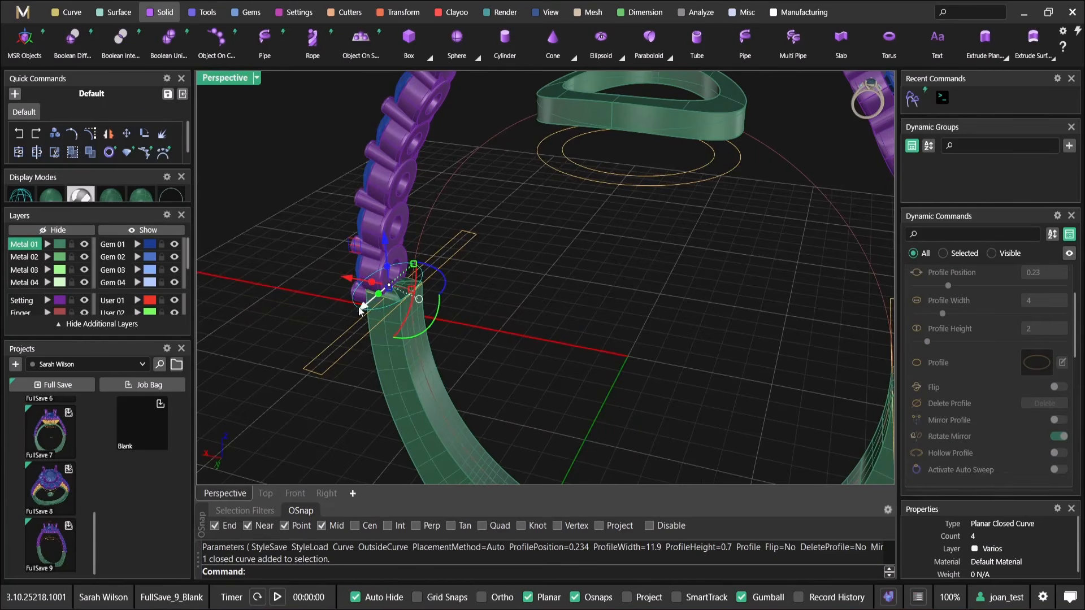
right_click(438, 281)
click(525, 54)
scroll(416, 265, up, 4)
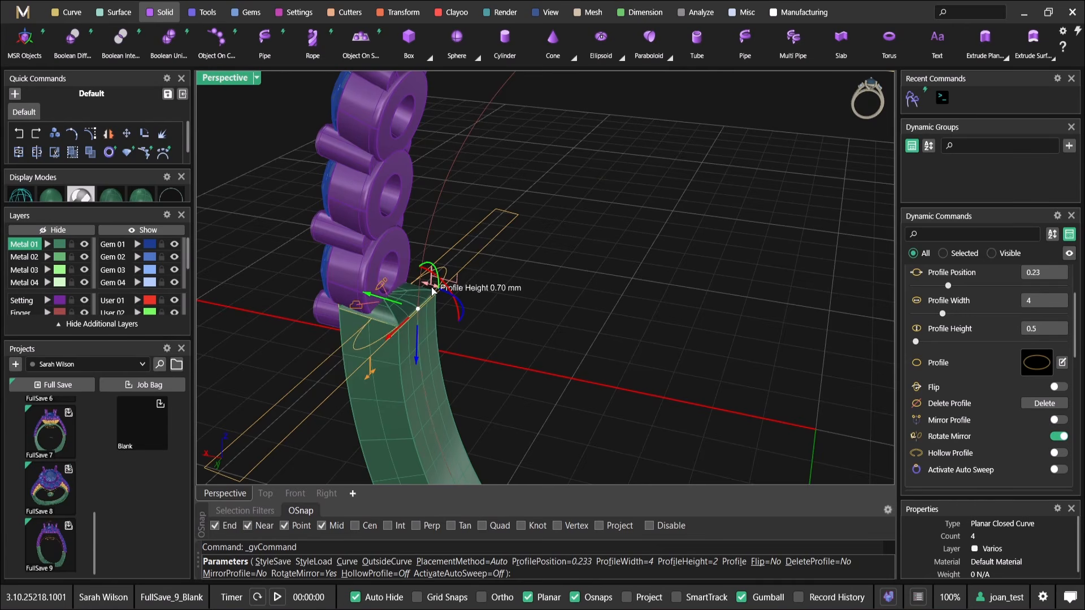
drag(433, 291, 433, 291)
scroll(444, 294, down, 3)
shift+right_drag(485, 303, 505, 337)
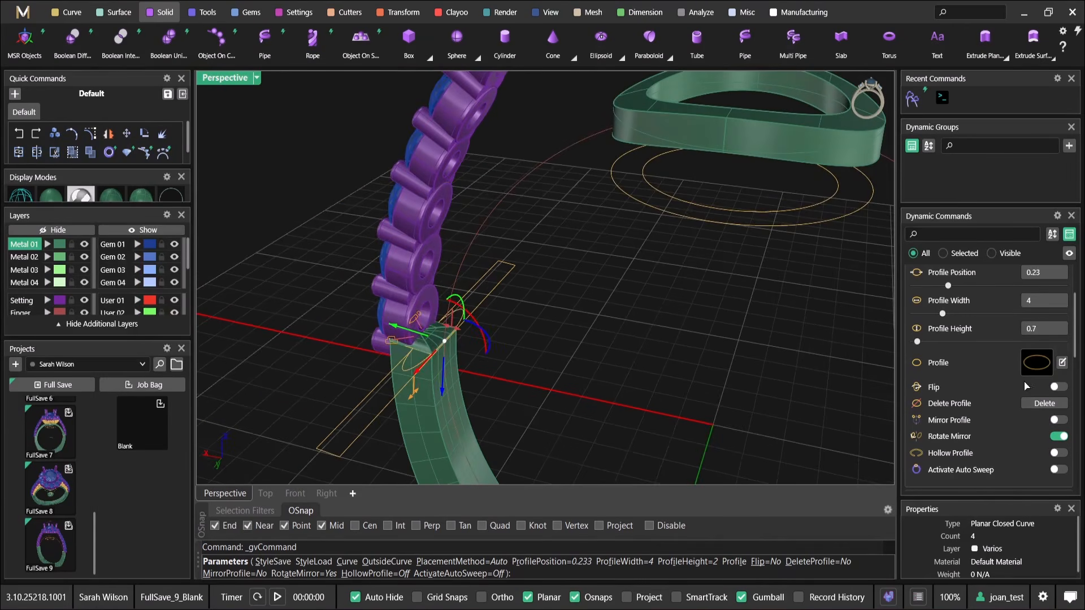
Replace the oval with the saved rectangle profile from the Shank library and set its width to 1.7 mm
click(1036, 368)
scroll(452, 503, down, 1)
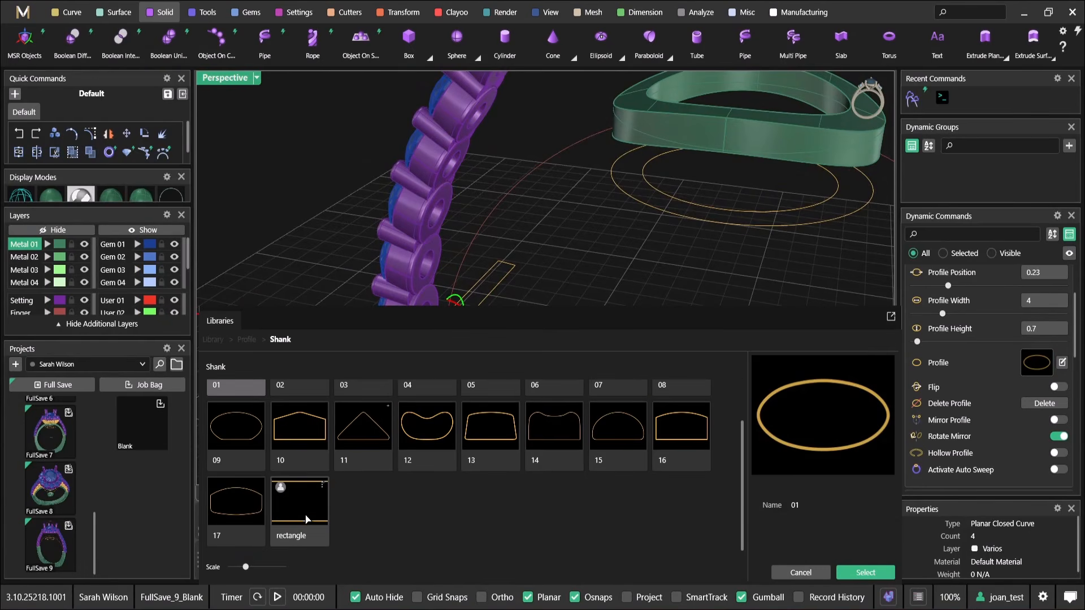
click(299, 509)
click(865, 572)
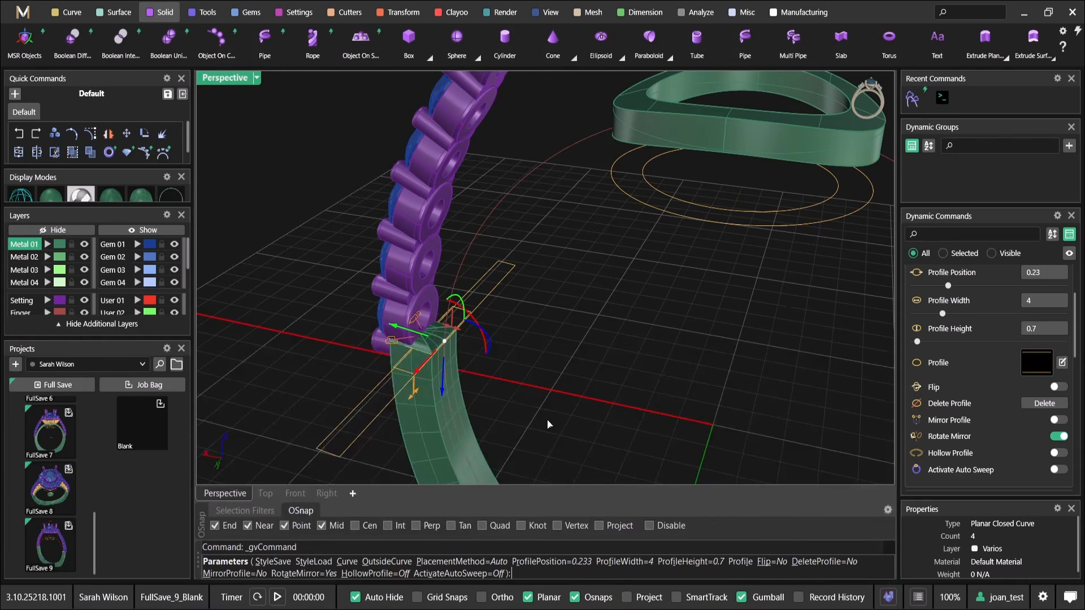
scroll(452, 299, up, 5)
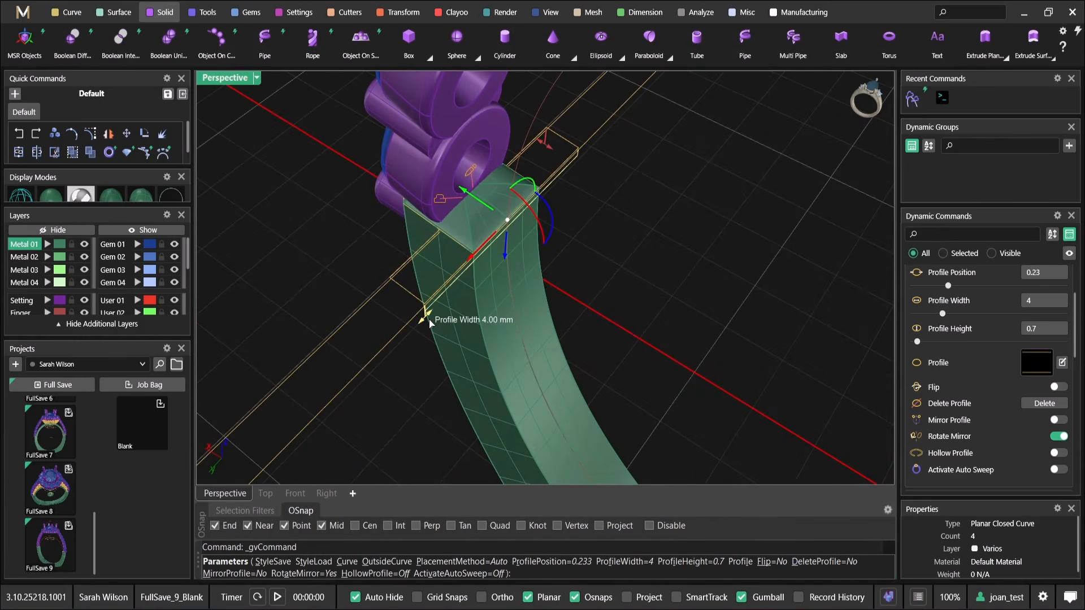
drag(429, 324, 460, 307)
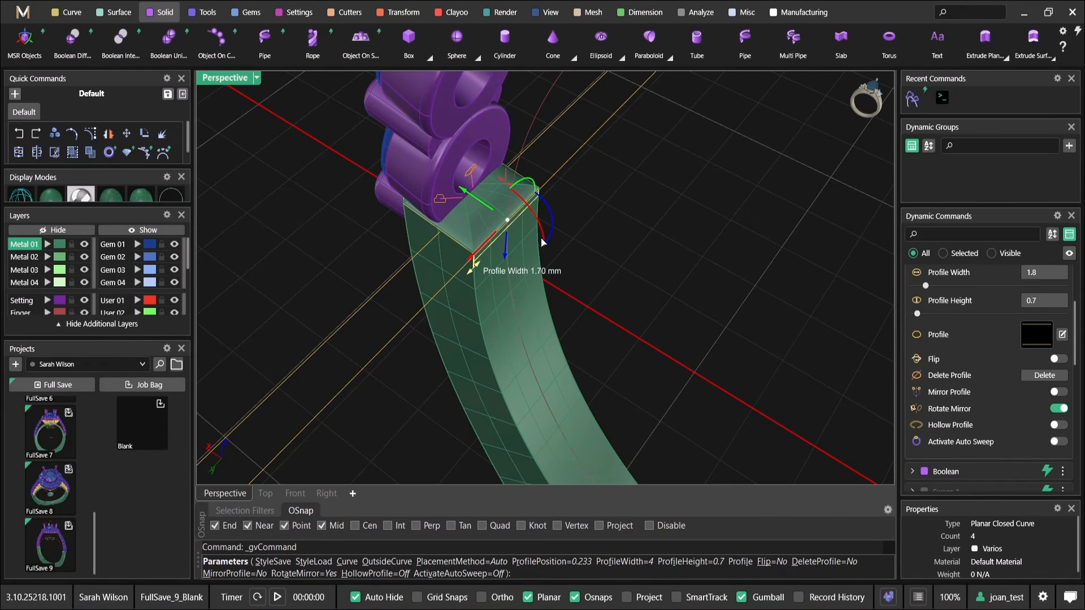
Add a second rectangle profile, 1.7 by 0.7 mm, at rail position 0.05 beside the gallery ring, and accept the placement
scroll(539, 237, down, 5)
right_drag(534, 216, 597, 155)
scroll(575, 207, down, 3)
right_drag(519, 302, 555, 214)
scroll(472, 295, up, 3)
scroll(470, 311, up, 5)
scroll(439, 363, down, 5)
scroll(482, 315, down, 5)
right_drag(573, 173, 625, 223)
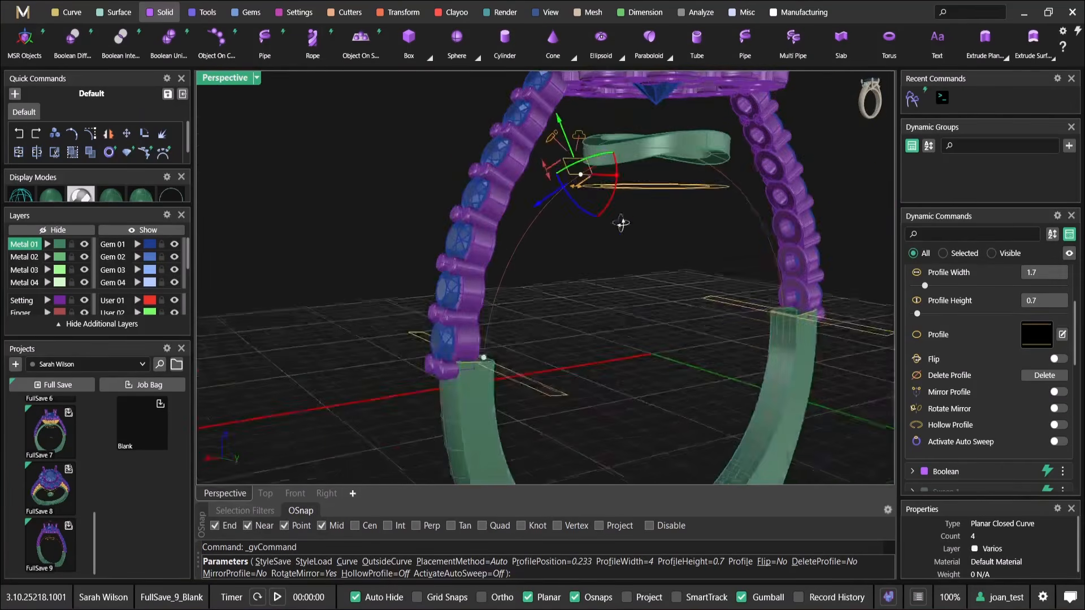
scroll(625, 223, up, 4)
drag(556, 242, 643, 179)
scroll(643, 179, down, 5)
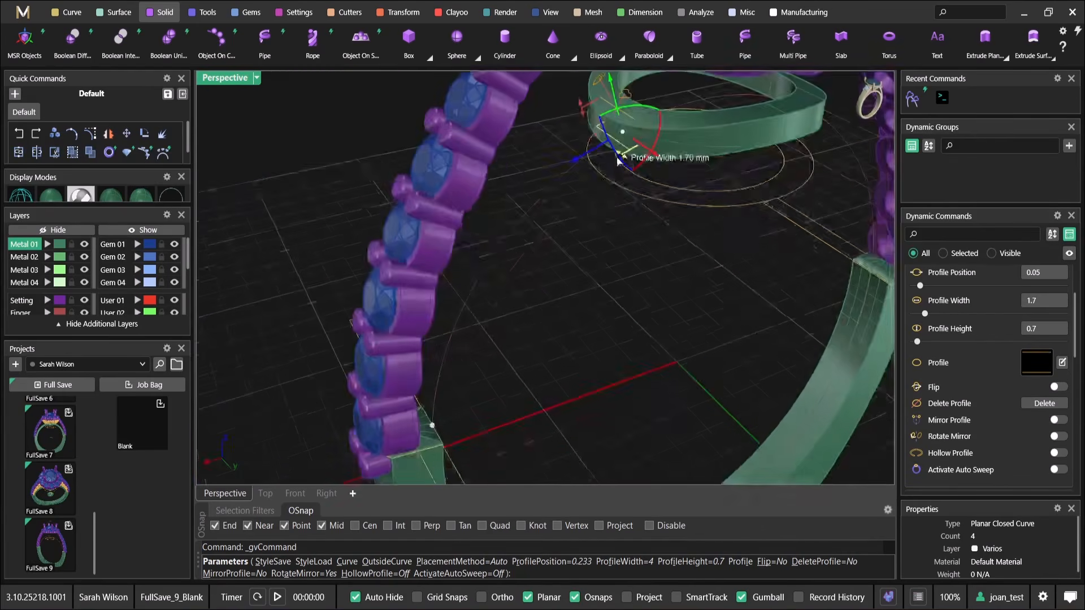
right_drag(622, 163, 582, 175)
right_click(658, 216)
In wireframe display, create a Sweep 1 along the finger rail using the two small rectangle profiles
right_drag(657, 216, 484, 221)
key(ctrl+alt+w)
scroll(337, 206, down, 2)
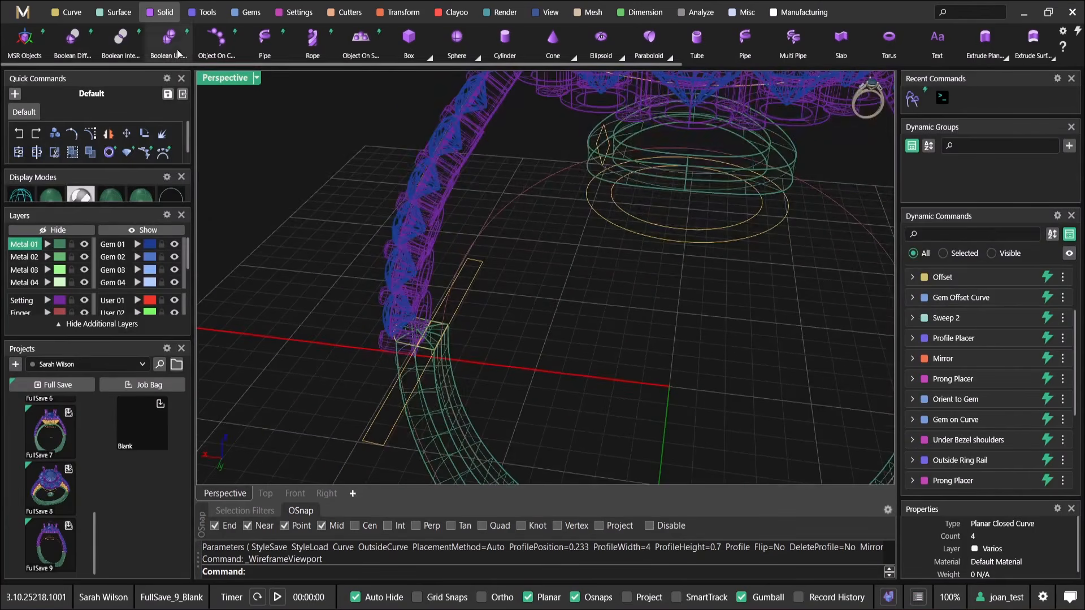
click(113, 12)
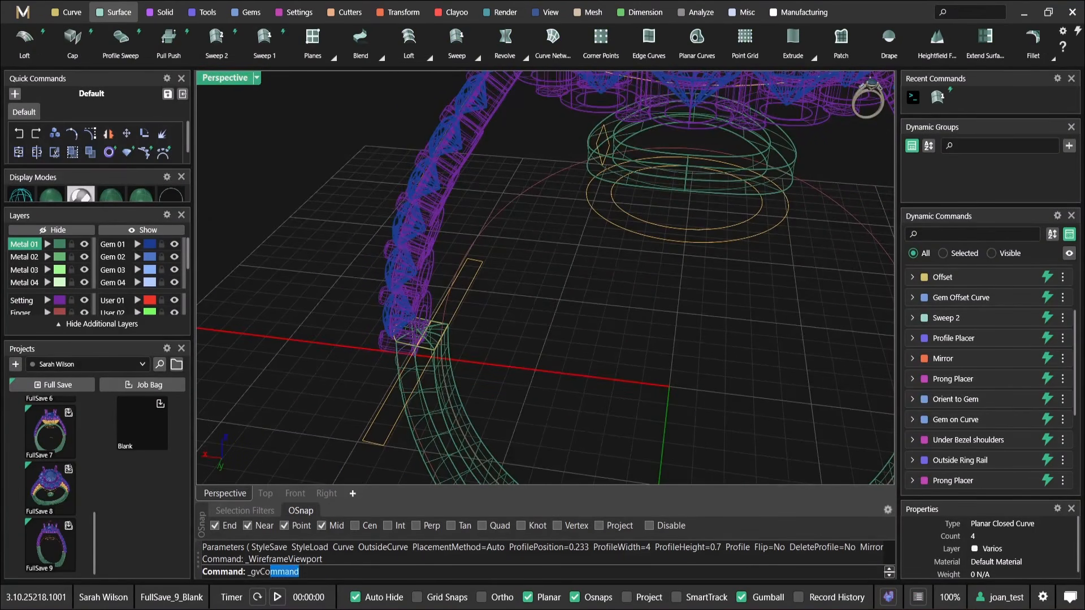
click(576, 164)
scroll(586, 156, up, 5)
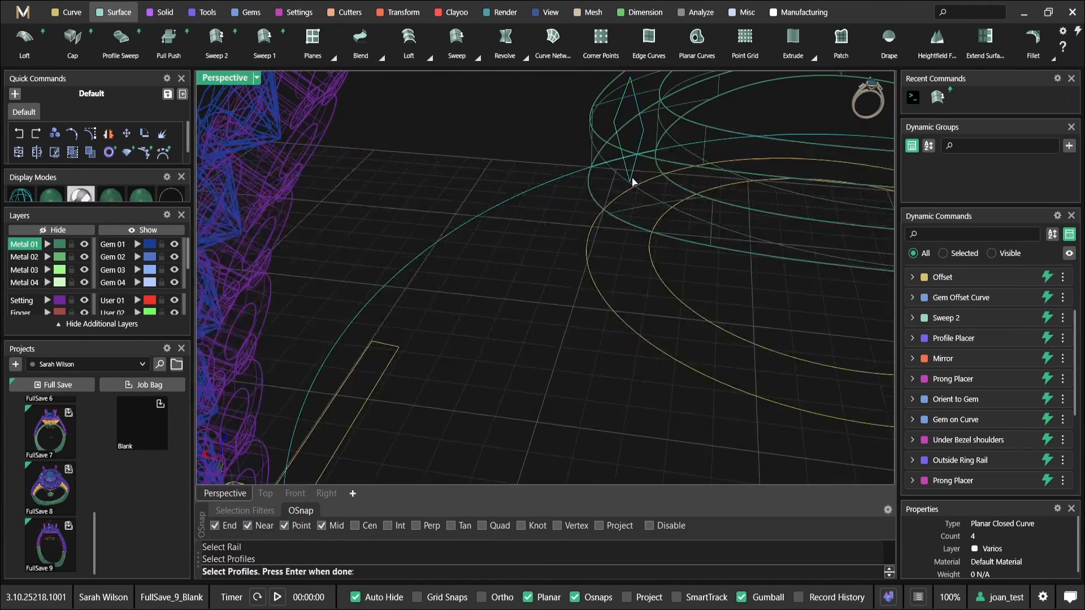
scroll(632, 182, down, 8)
scroll(473, 267, up, 7)
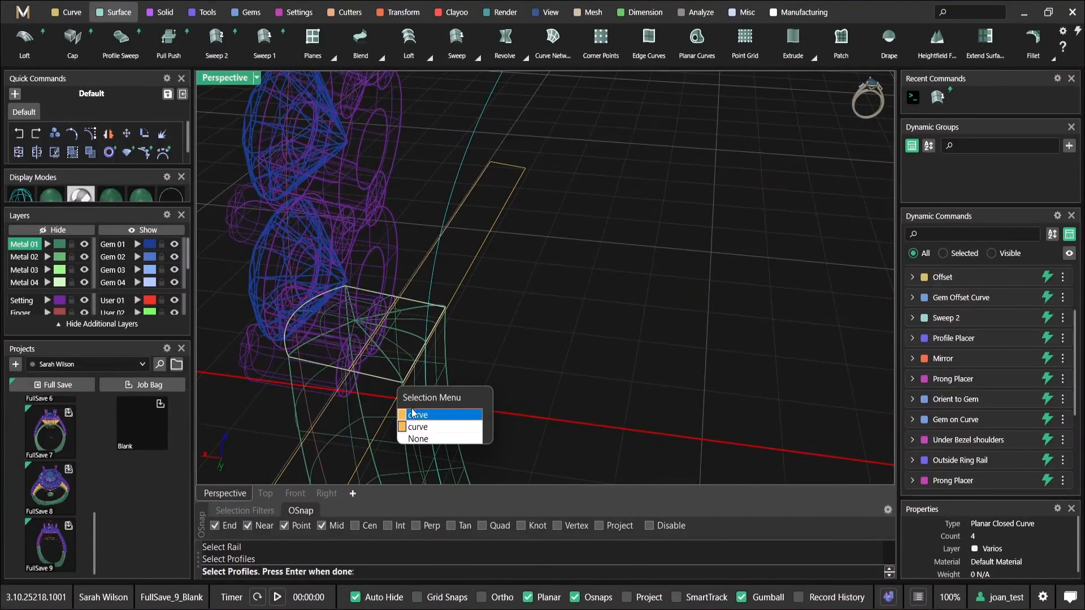
scroll(459, 291, down, 6)
key(Return)
Return the viewport to shaded display, check the sweep running from shank to gallery ring, and accept it
scroll(489, 252, down, 5)
right_drag(501, 238, 580, 225)
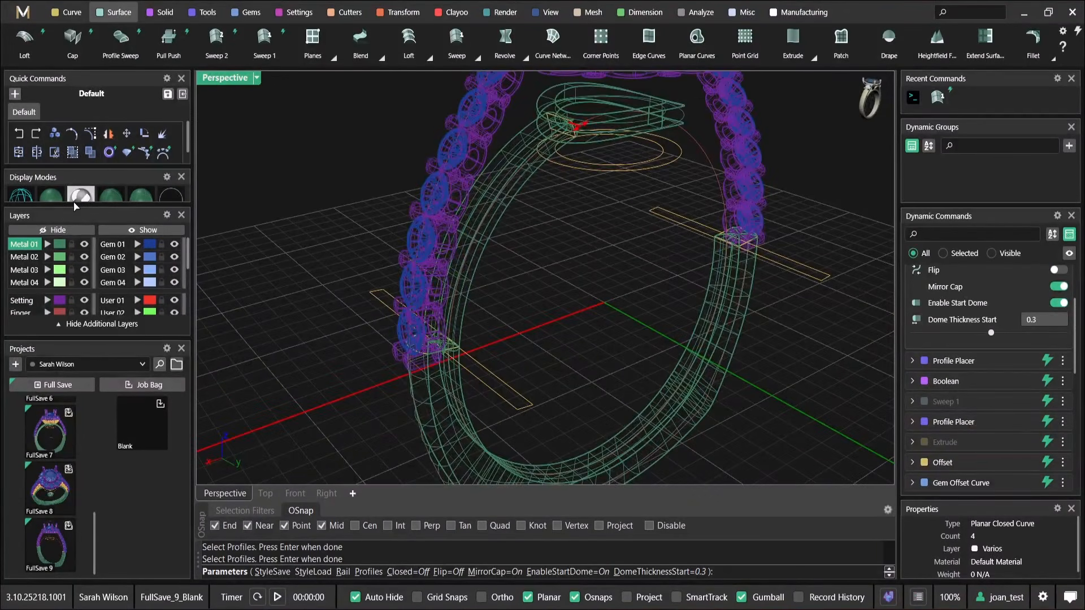
click(55, 198)
mouse_move(350, 270)
right_down()
mouse_move(606, 235)
mouse_move(519, 117)
mouse_move(611, 167)
mouse_move(604, 202)
right_up()
scroll(610, 167, up, 4)
scroll(605, 202, down, 5)
key(Return)
Examine the junction between the new swept arm and the gallery ring from several angles
scroll(576, 141, up, 5)
right_drag(577, 146, 669, 280)
scroll(578, 172, down, 4)
scroll(608, 245, down, 3)
right_drag(608, 245, 673, 432)
scroll(639, 289, up, 4)
scroll(604, 305, up, 4)
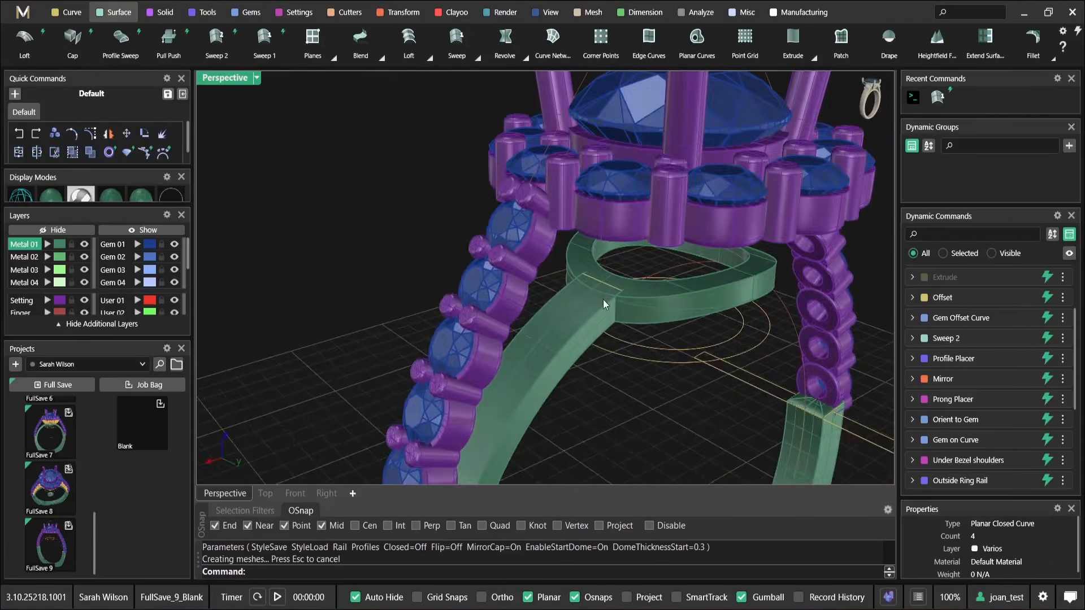
scroll(603, 299, down, 3)
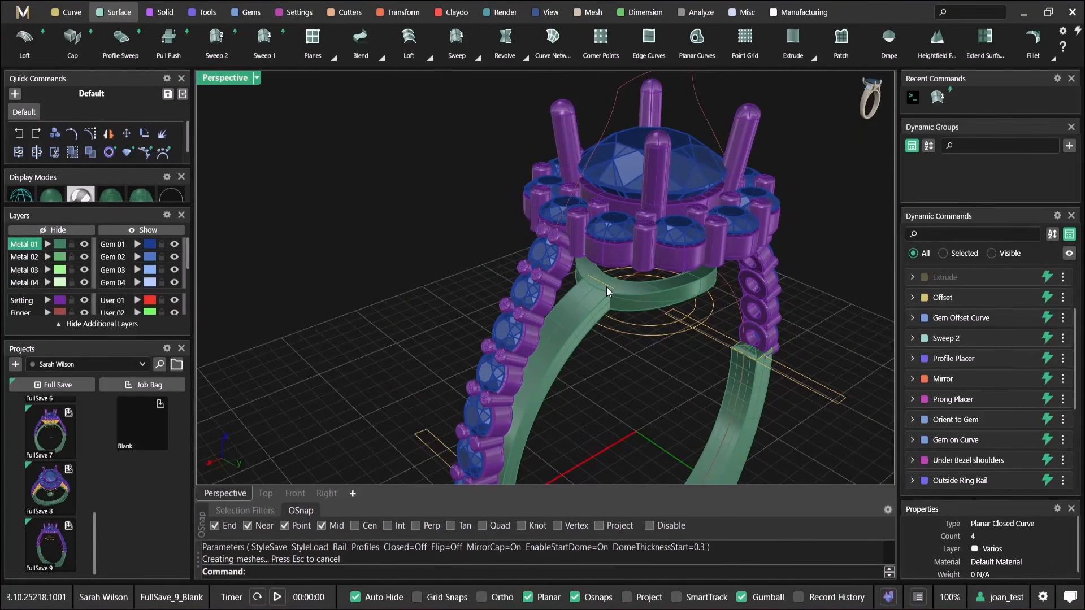
click(605, 283)
click(638, 321)
right_drag(636, 317, 476, 247)
scroll(610, 280, down, 5)
scroll(568, 298, up, 6)
click(526, 304)
click(514, 296)
scroll(592, 288, down, 3)
key(Escape)
Mirror the swept arm onto the opposite side of the ring with Y Mirror, and undo the mirror
click(476, 281)
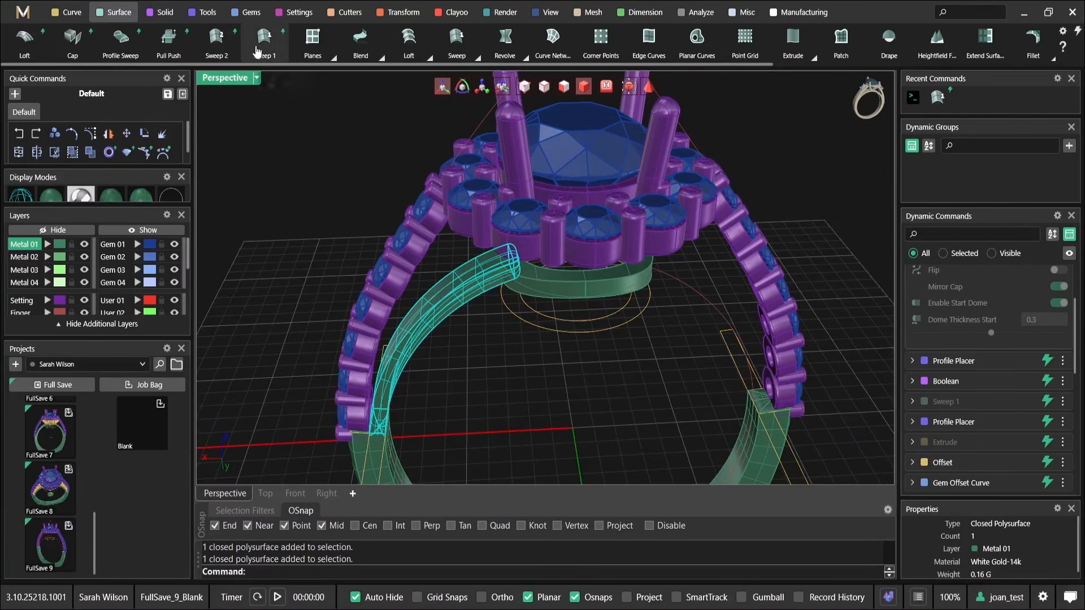
click(411, 17)
click(217, 39)
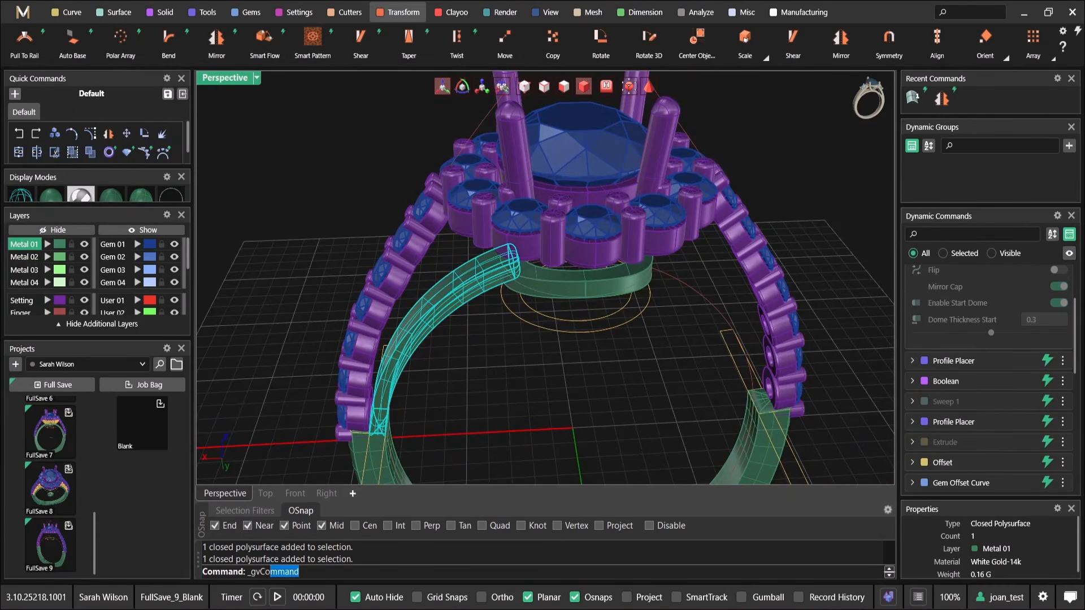
right_drag(593, 314, 577, 279)
right_drag(590, 168, 626, 197)
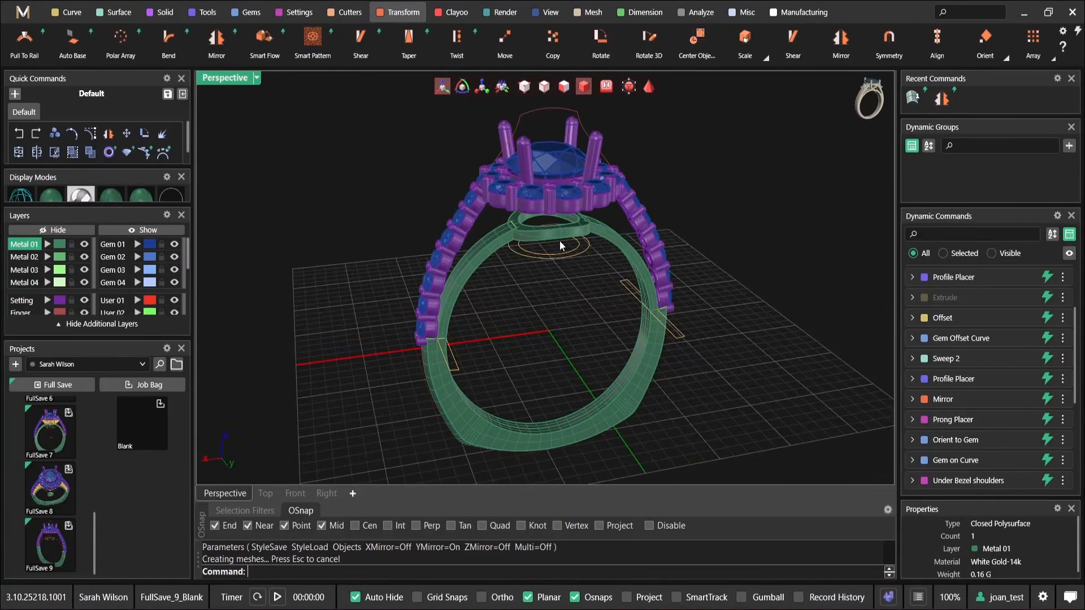
scroll(572, 241, up, 5)
key(ctrl+z)
Reopen the swept arm's profiles for editing and set the gallery-end profile's width to 0.8 mm
scroll(528, 247, up, 5)
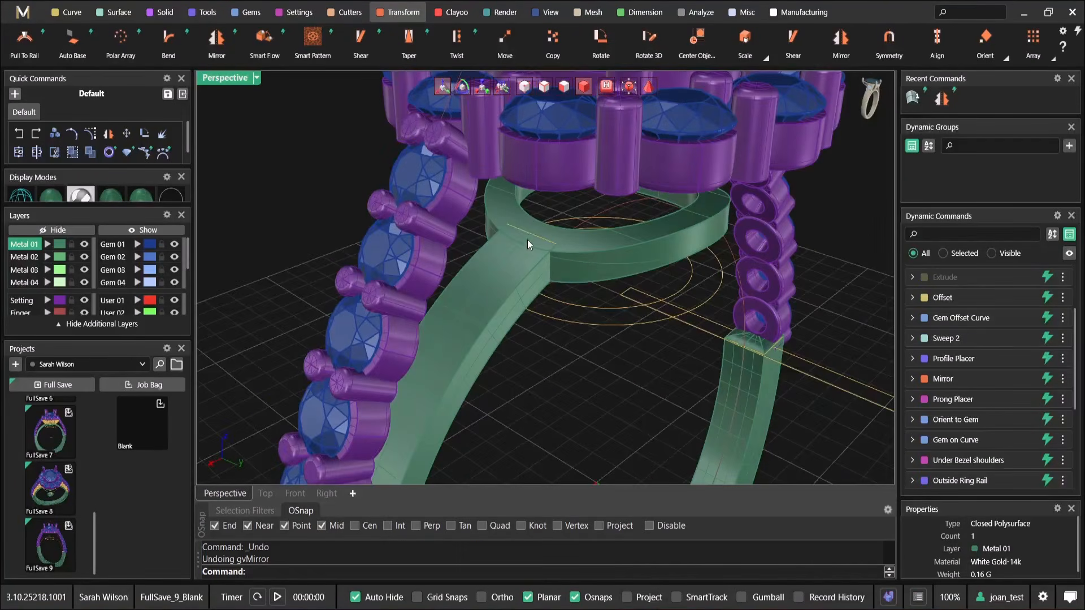
right_click(527, 235)
scroll(522, 235, down, 6)
right_drag(530, 245, 518, 213)
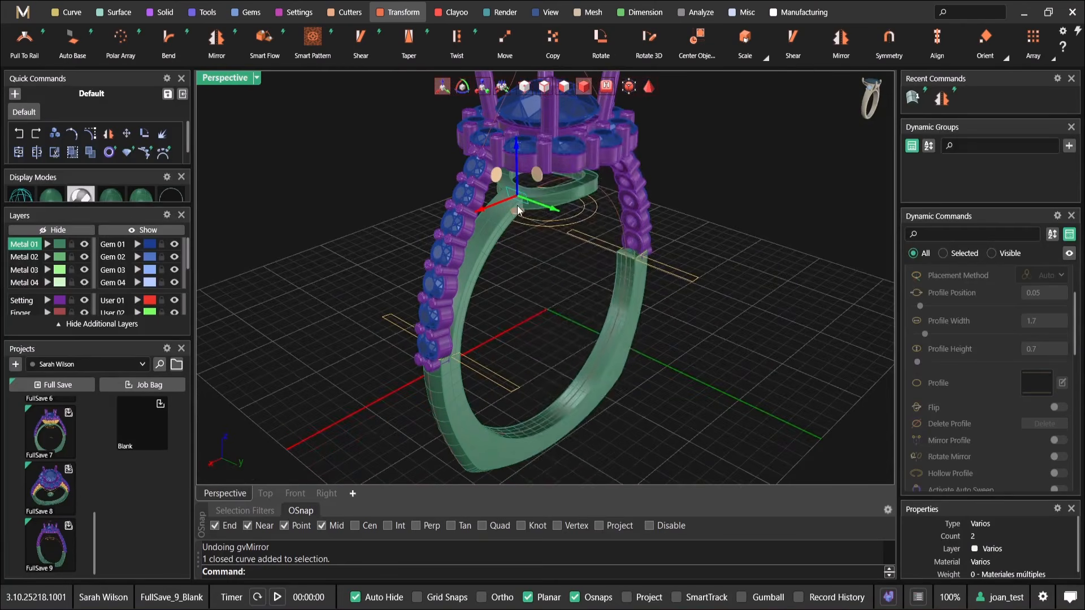
right_click(518, 212)
click(551, 52)
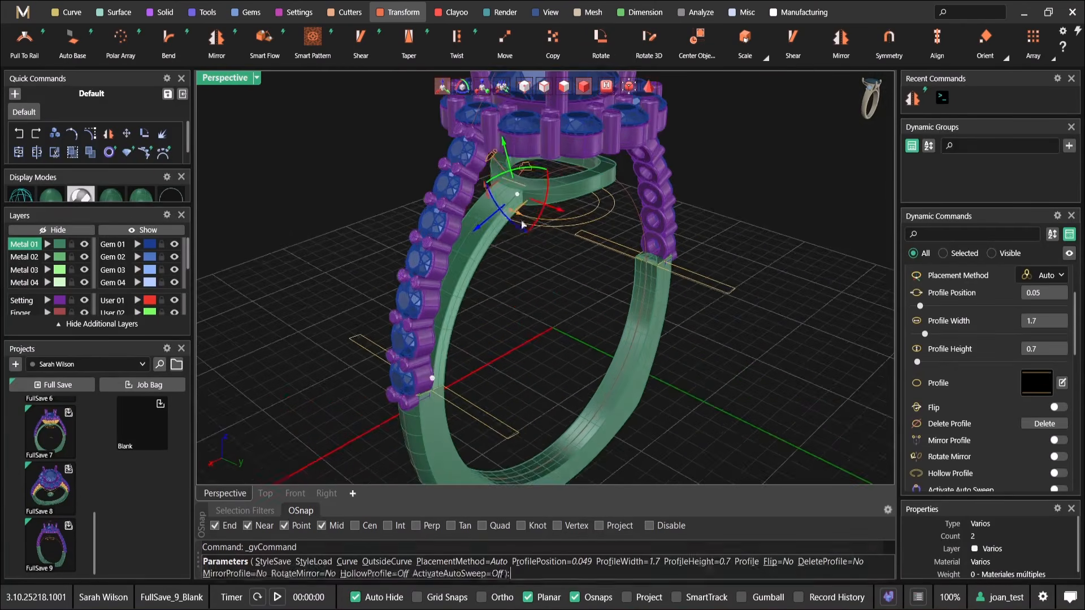
scroll(545, 251, up, 5)
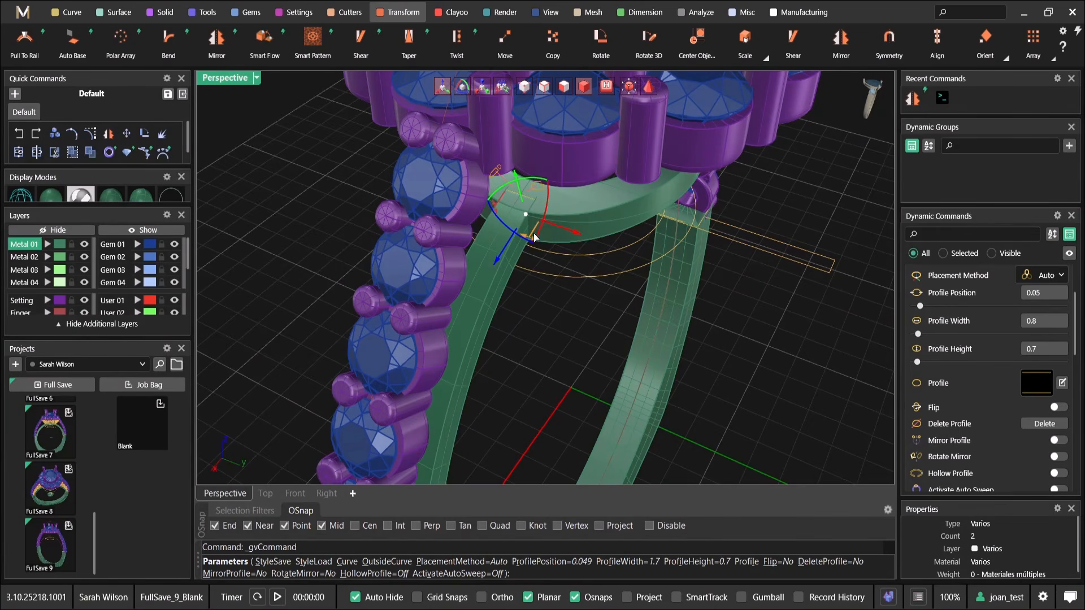
Shift the gallery-end profile sideways along the gallery ring and fine-tune its position on the finger rail
drag(601, 245, 604, 246)
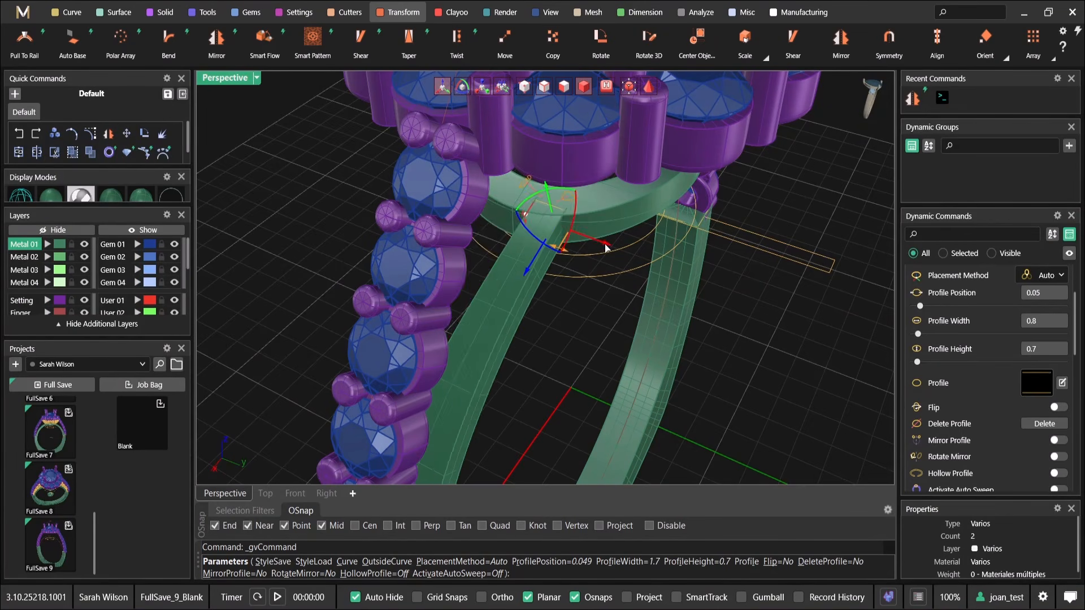
scroll(603, 246, down, 4)
right_drag(594, 268, 450, 191)
scroll(449, 189, up, 4)
right_drag(484, 234, 619, 294)
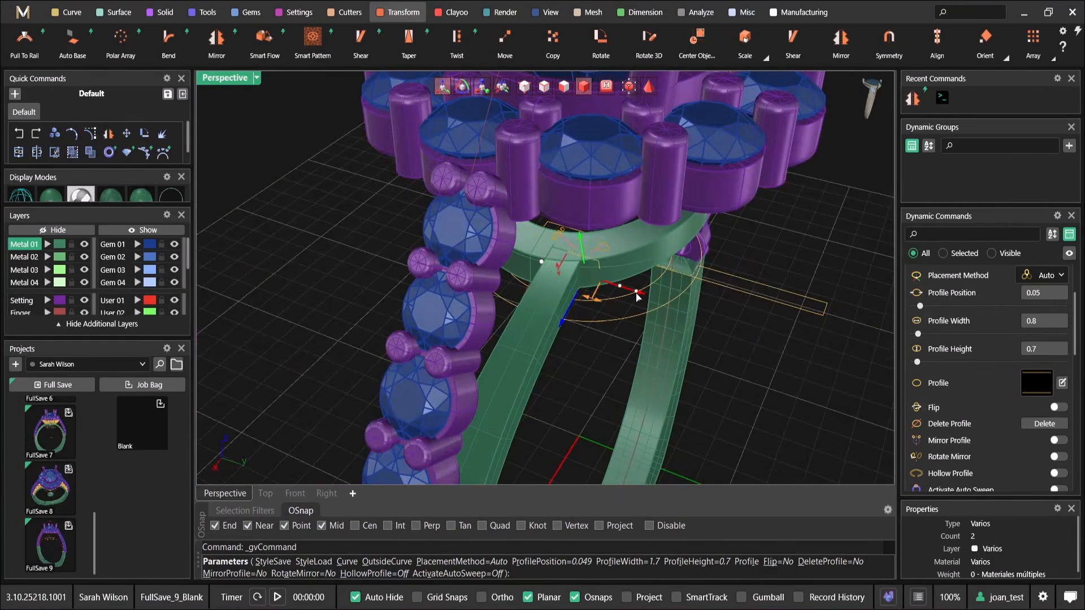
scroll(637, 297, up, 5)
right_drag(557, 308, 474, 256)
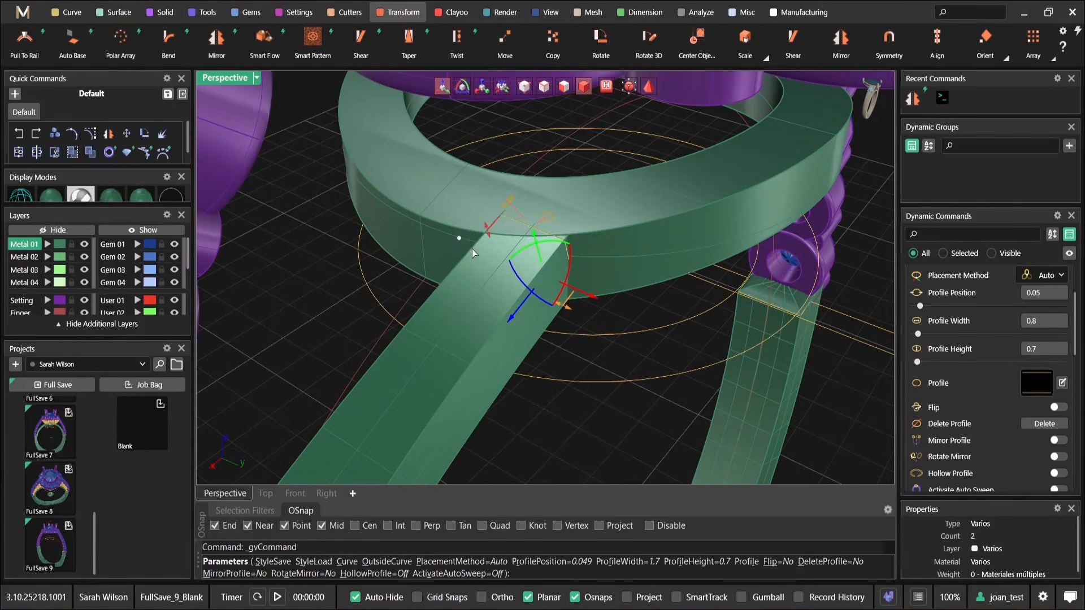
drag(460, 238, 468, 229)
Select the arm's lower profile at the shank joint and set its width to 1.2 mm
scroll(572, 219, down, 8)
right_drag(573, 218, 461, 175)
right_drag(478, 234, 431, 247)
scroll(456, 327, up, 5)
click(456, 329)
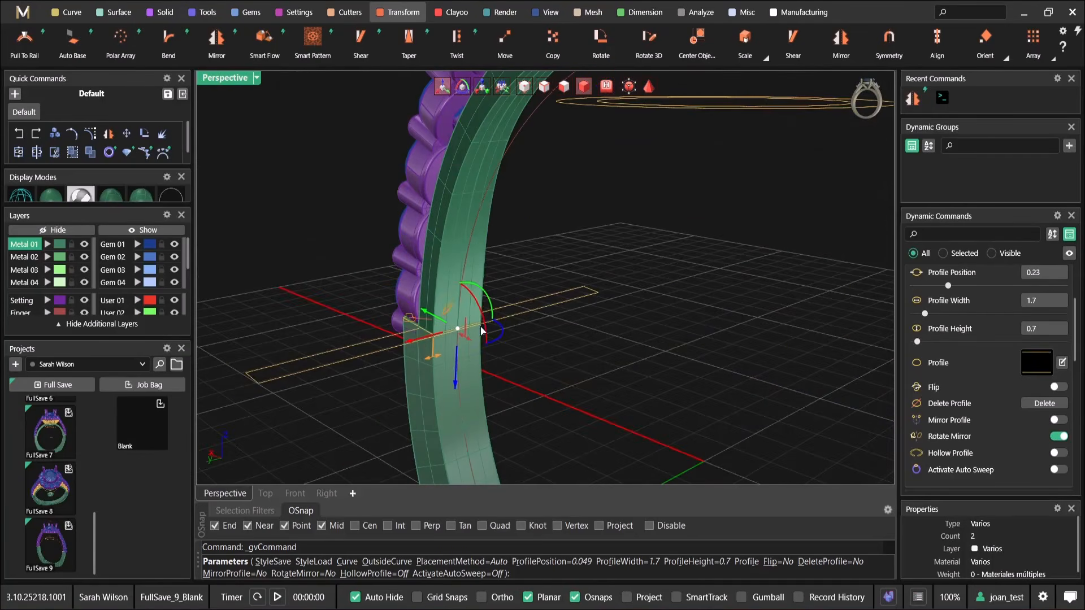
scroll(485, 328, up, 3)
drag(415, 365, 427, 361)
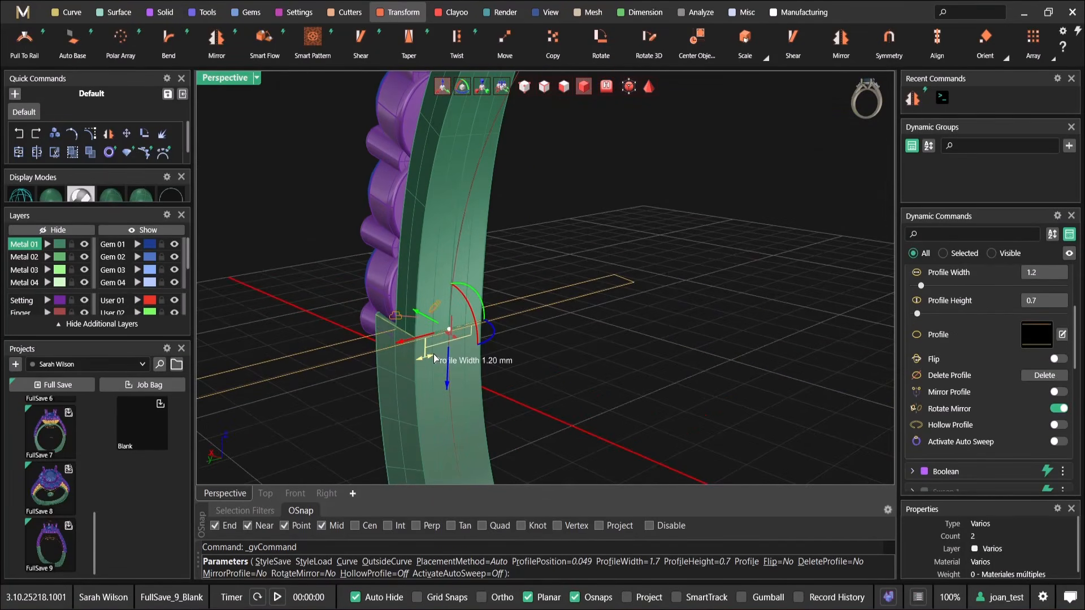
Slide the lower profile sideways to the shank's outer edge and check the arm's joint with the shank from several angles
scroll(427, 344, up, 4)
drag(415, 336, 407, 344)
right_drag(409, 343, 515, 324)
scroll(540, 257, down, 6)
scroll(556, 257, up, 8)
drag(467, 234, 472, 240)
scroll(472, 240, down, 5)
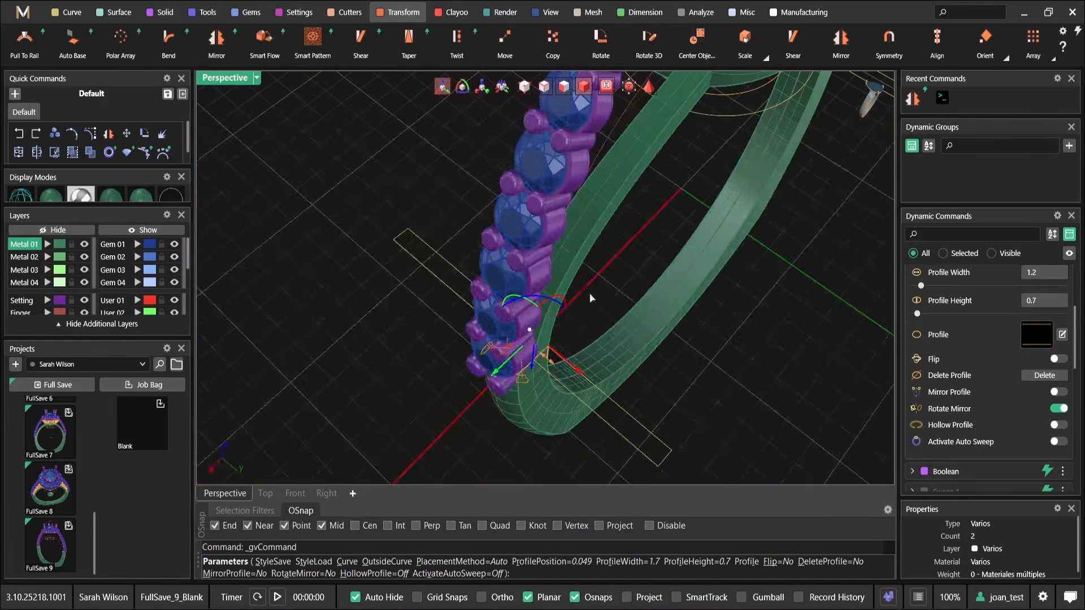
scroll(419, 387, up, 7)
scroll(395, 432, down, 3)
right_drag(621, 261, 468, 315)
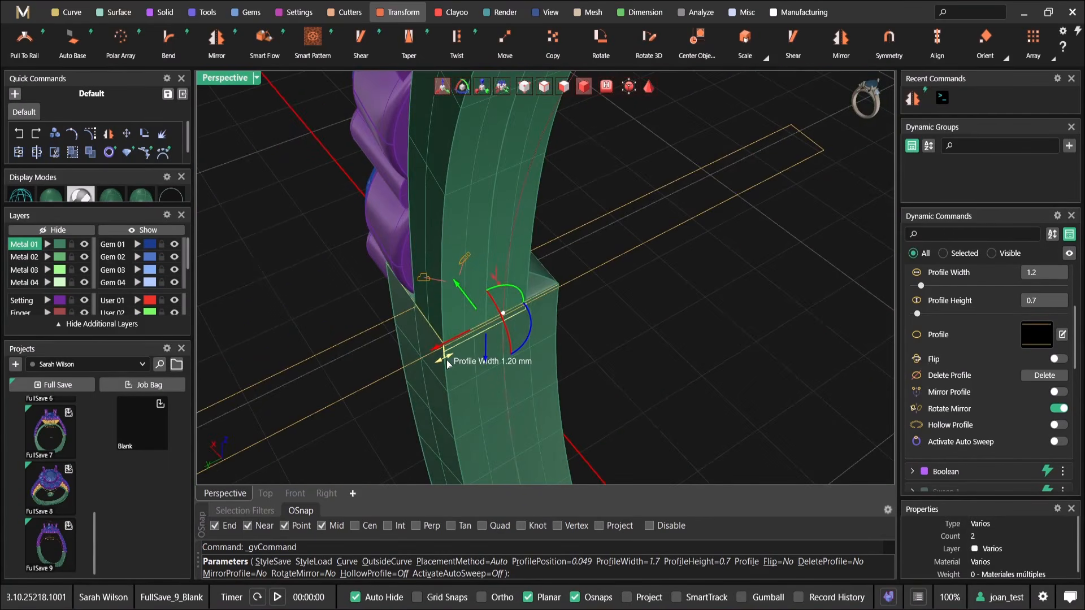
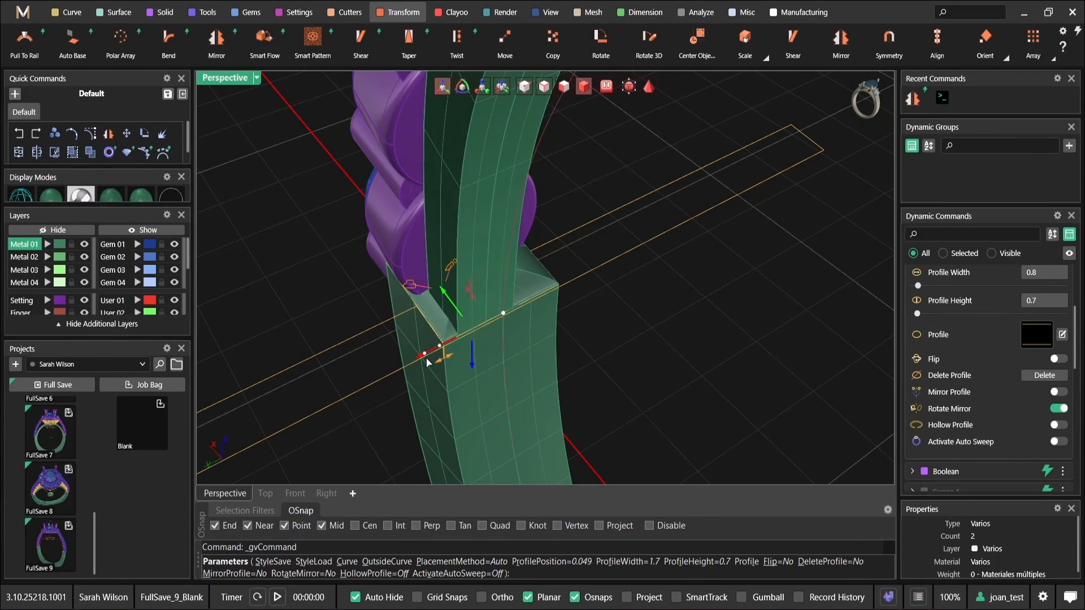
Check the arm's joint with the underside of the gallery ring and finish editing the profiles
scroll(500, 304, down, 5)
right_drag(574, 266, 505, 280)
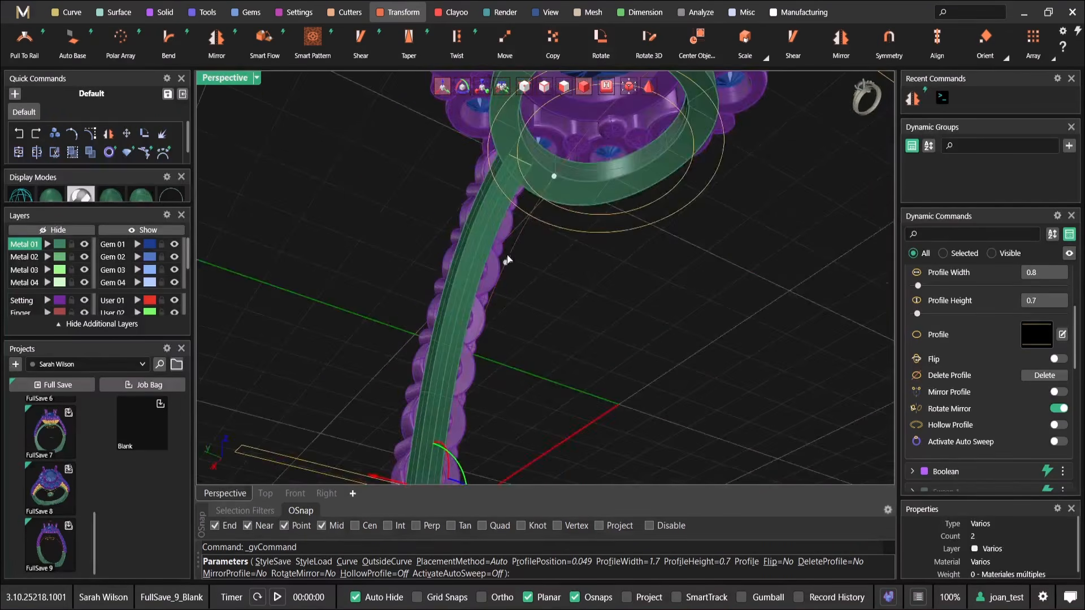
scroll(541, 168, up, 2)
scroll(561, 182, up, 3)
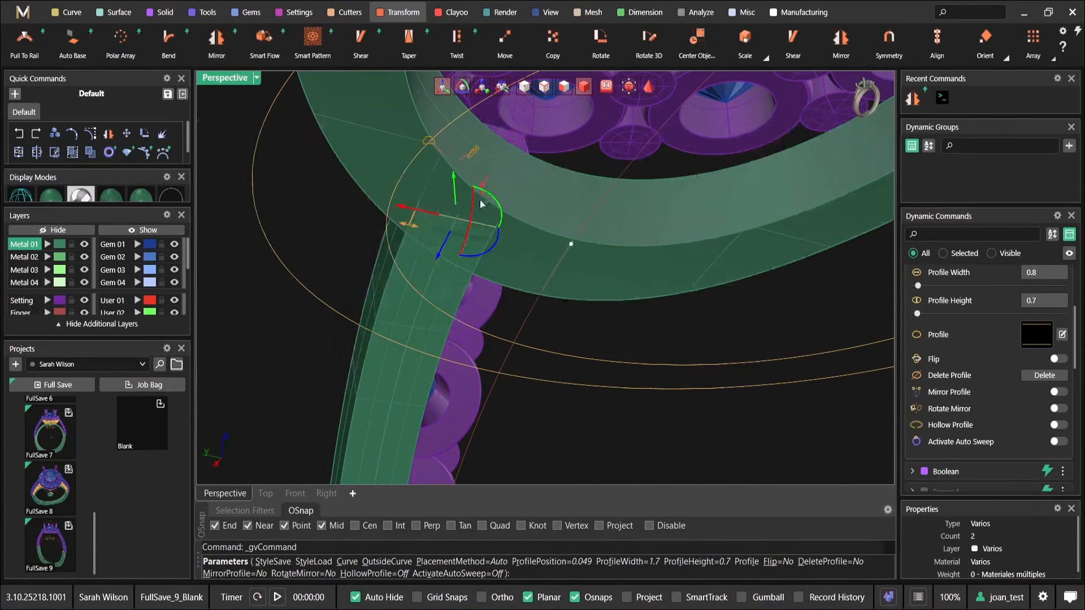
scroll(433, 231, down, 5)
right_click(509, 199)
Mirror the swept arm across both the X and Y directions with the Multi option on
right_drag(452, 136, 530, 332)
click(468, 205)
scroll(537, 327, down, 5)
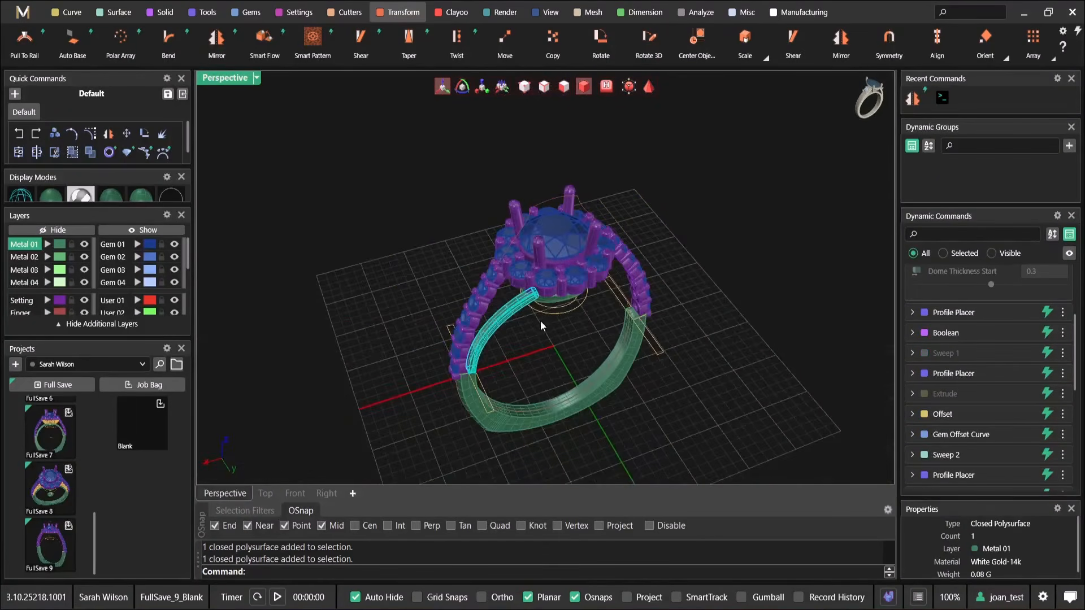
click(216, 38)
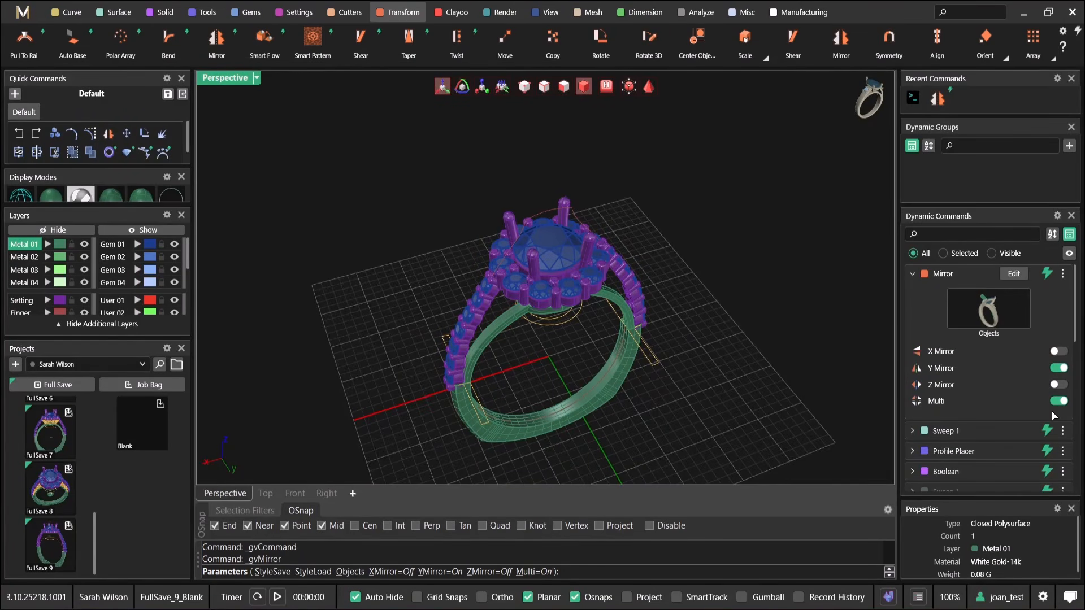
right_drag(659, 365, 539, 261)
right_click(527, 265)
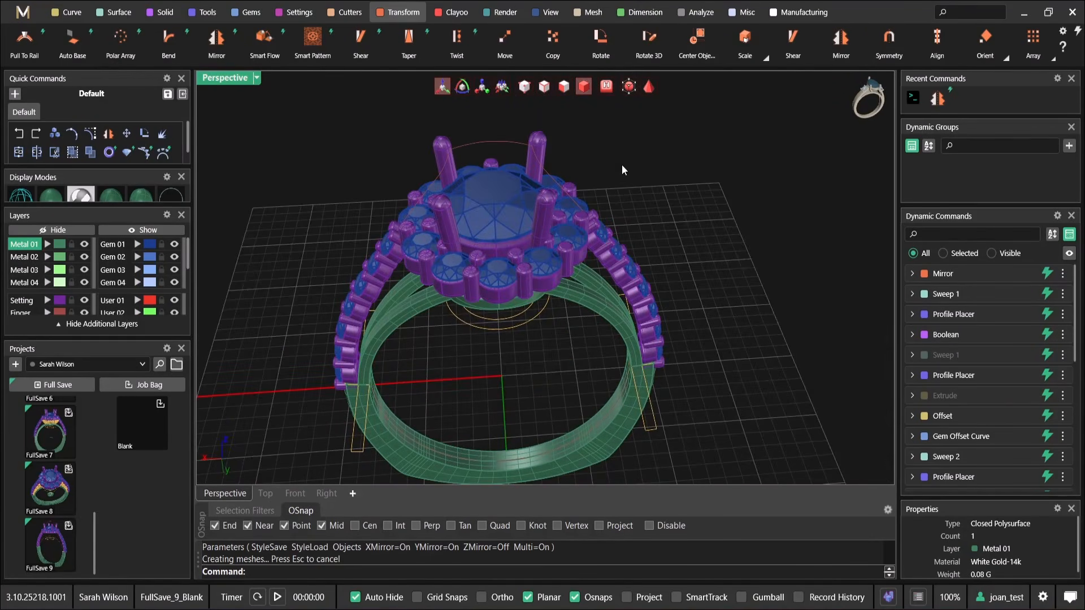
Examine the mirrored arms beside the shoulder gems from the side and from above
right_drag(621, 164, 490, 359)
scroll(490, 358, up, 5)
right_drag(620, 321, 477, 295)
scroll(475, 297, down, 2)
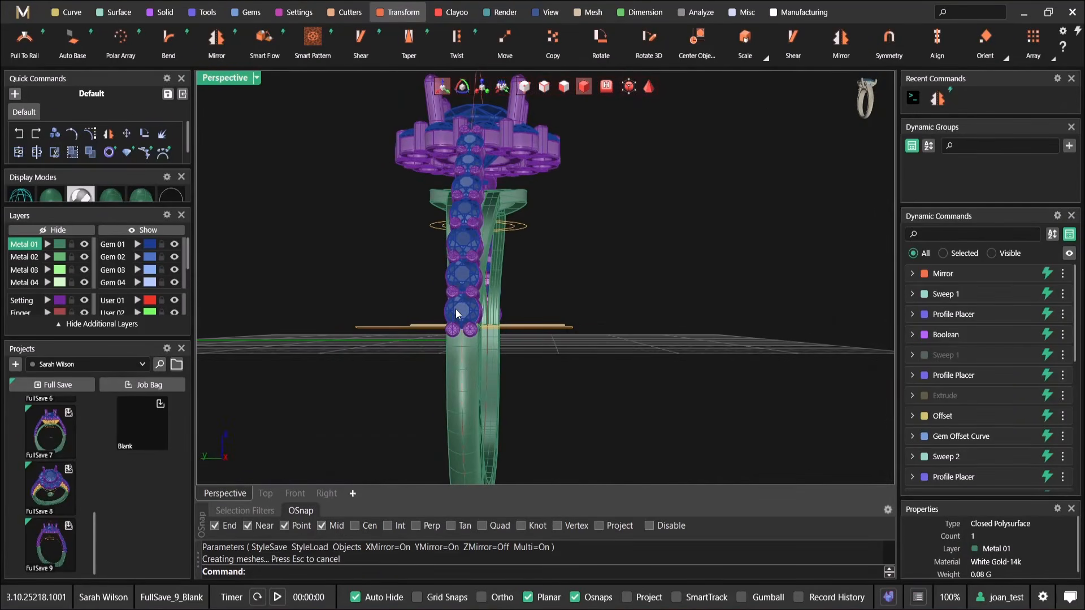
click(456, 313)
click(507, 266)
right_drag(503, 244, 493, 321)
scroll(472, 226, up, 3)
right_drag(472, 226, 483, 274)
scroll(482, 273, down, 3)
scroll(483, 274, up, 5)
click(476, 288)
click(513, 323)
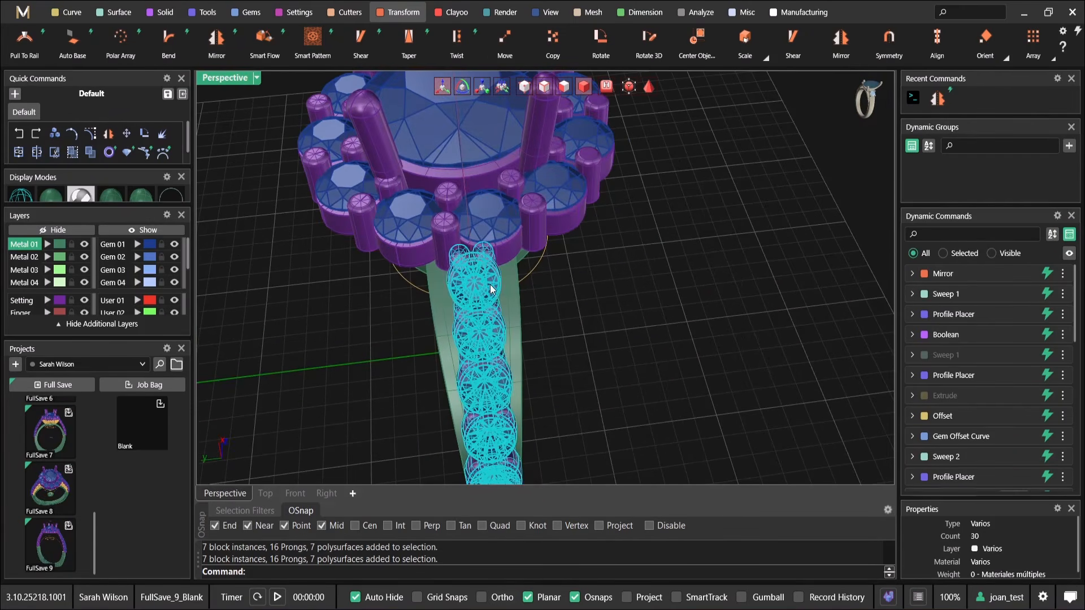
Reopen the row of seven shoulder gems for editing and set the start gem's size to 1.70 mm
scroll(523, 320, down, 5)
right_drag(523, 320, 608, 235)
scroll(496, 250, up, 5)
click(490, 198)
scroll(491, 206, up, 5)
click(538, 242)
click(551, 250)
scroll(551, 250, down, 3)
right_click(608, 236)
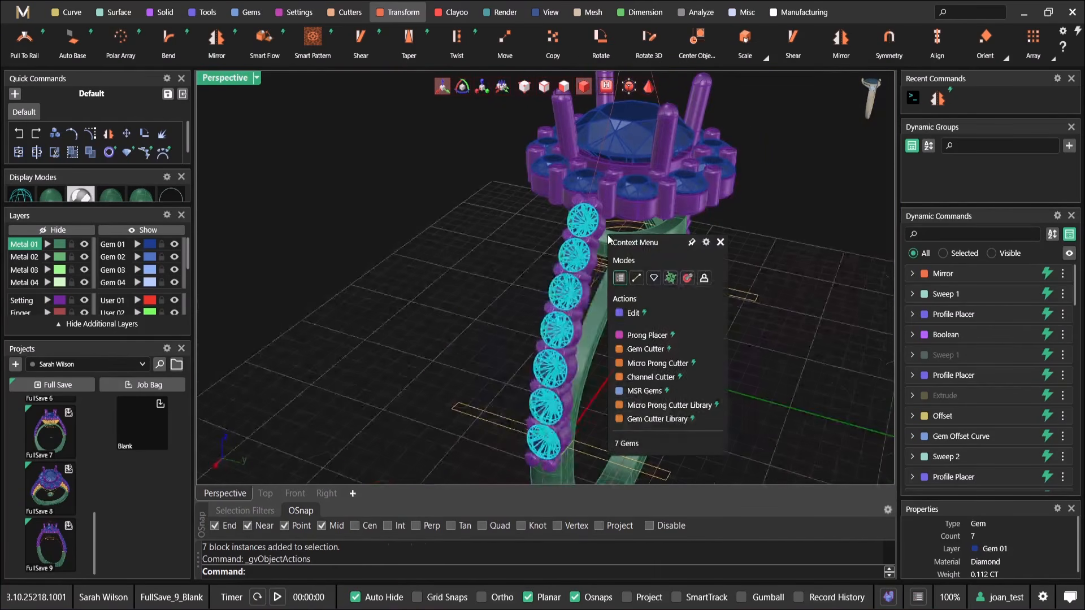
click(659, 315)
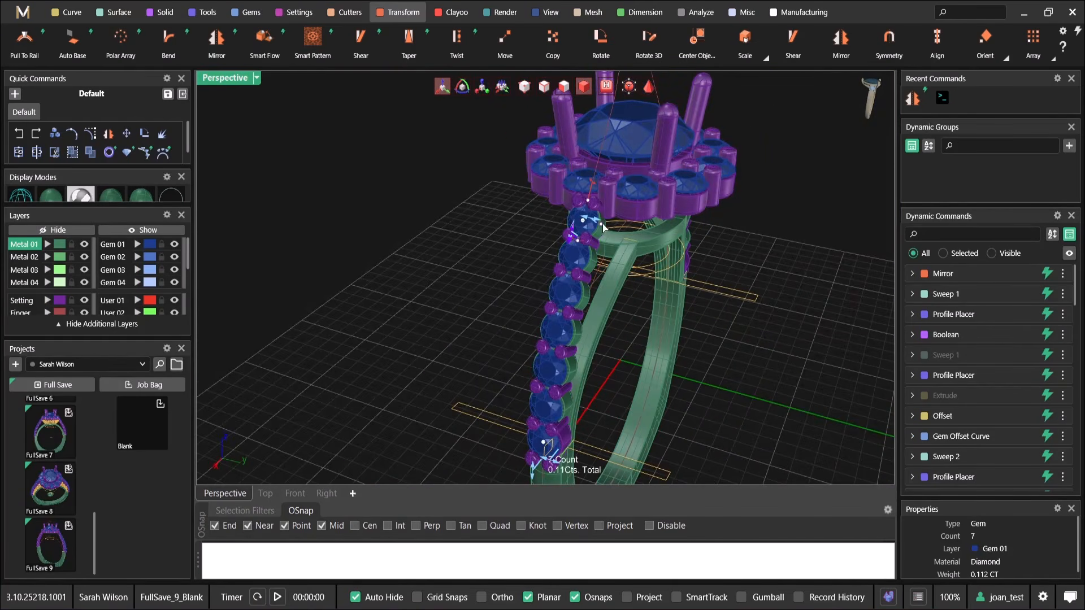
scroll(632, 182, up, 2)
drag(611, 168, 620, 163)
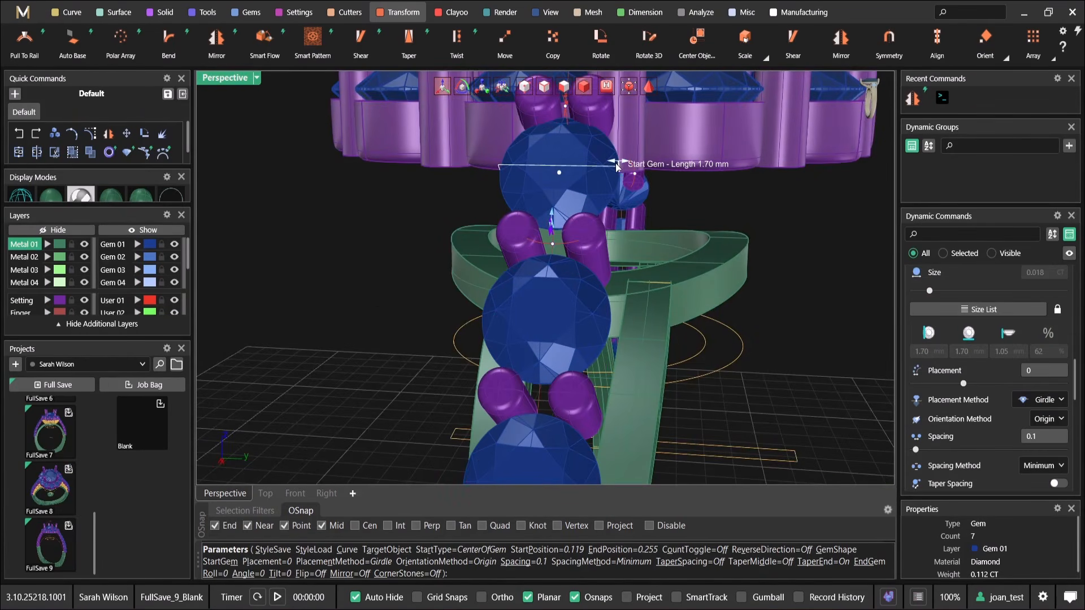
scroll(620, 164, down, 5)
Set the shoulder row's end gem to 1.50 mm at the shank end and finish editing the gem row
scroll(584, 309, up, 3)
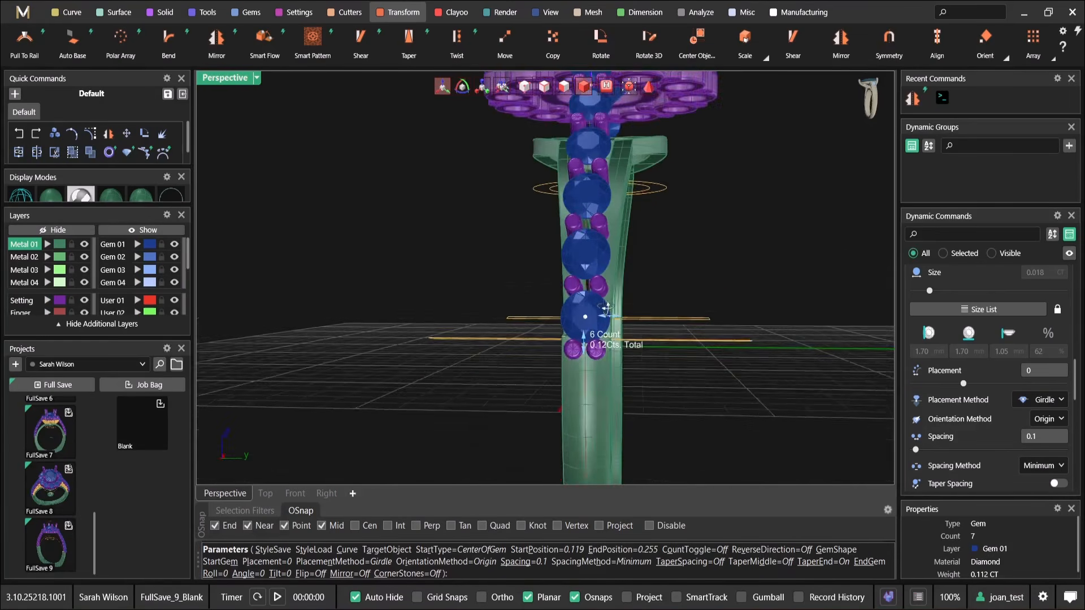
drag(615, 330, 609, 334)
right_drag(658, 322, 627, 334)
scroll(638, 257, down, 5)
right_drag(638, 257, 665, 205)
scroll(634, 247, down, 3)
right_drag(610, 246, 616, 226)
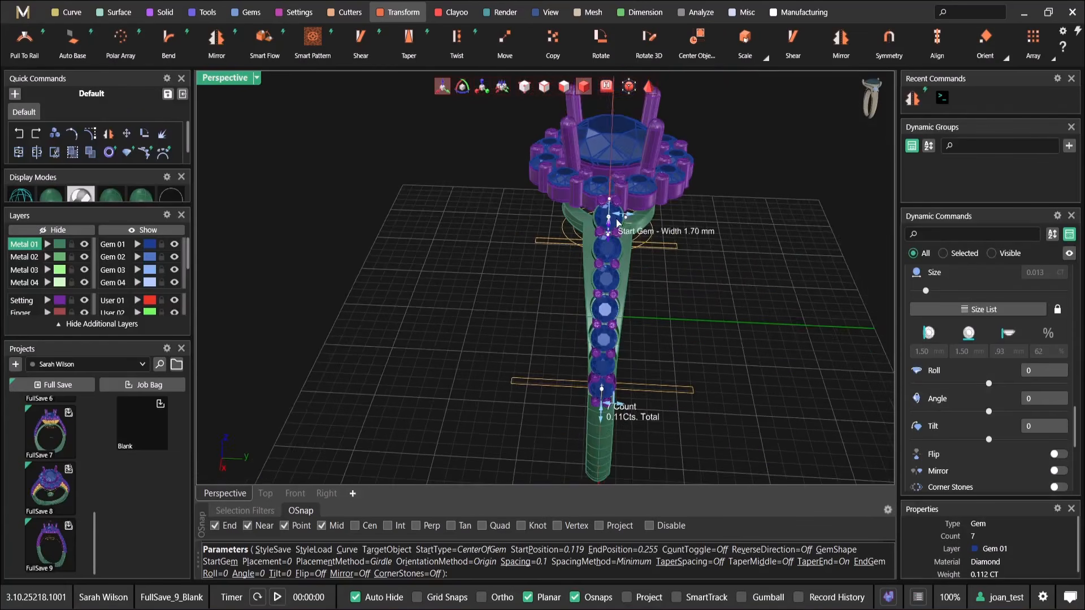
scroll(616, 228, up, 2)
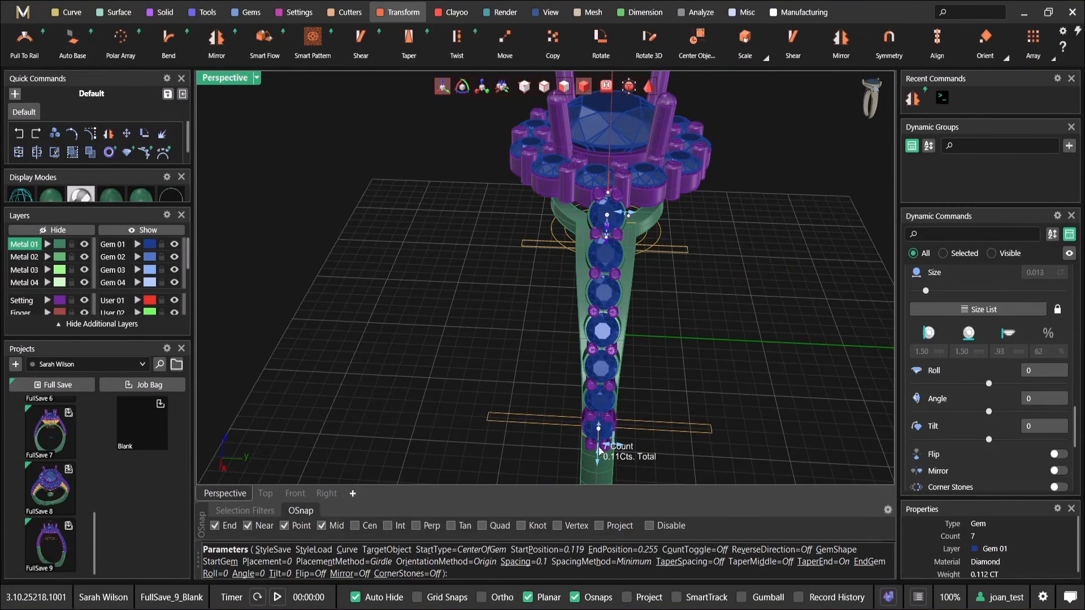
right_drag(661, 286, 627, 354)
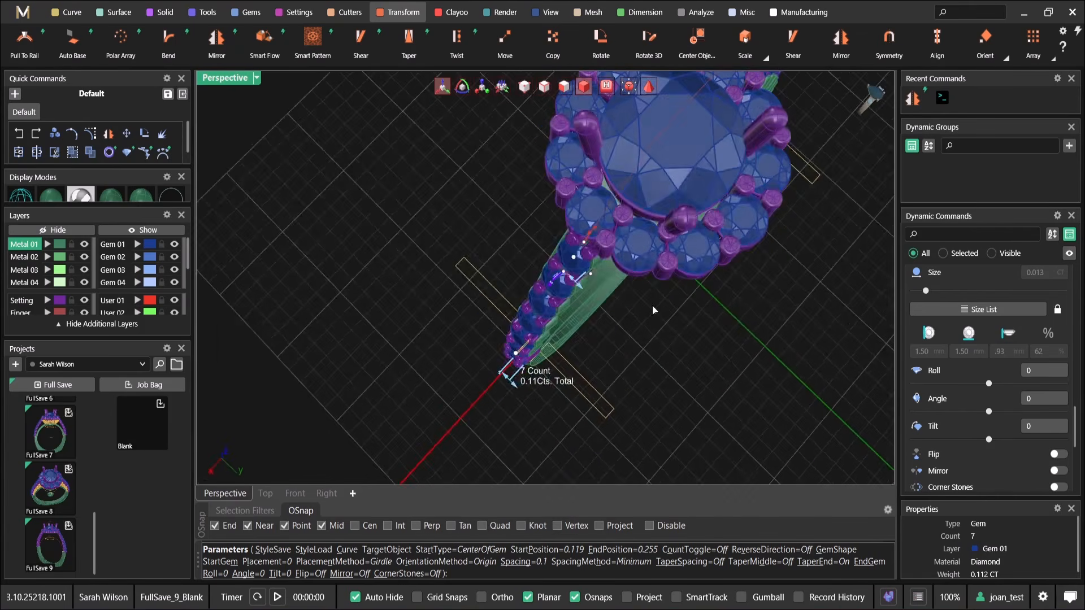
key(Escape)
Reopen the gallery ring's Gem Offset Curve for editing and enlarge it by increasing the girdle spacing
right_drag(667, 305, 366, 177)
scroll(430, 202, up, 4)
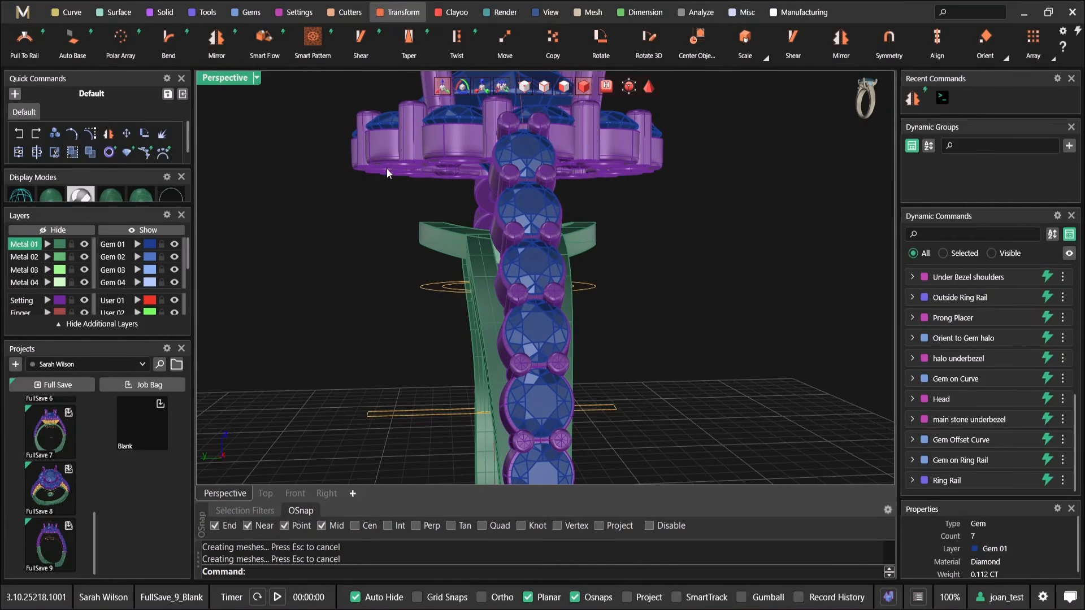
right_drag(425, 226, 530, 309)
click(531, 336)
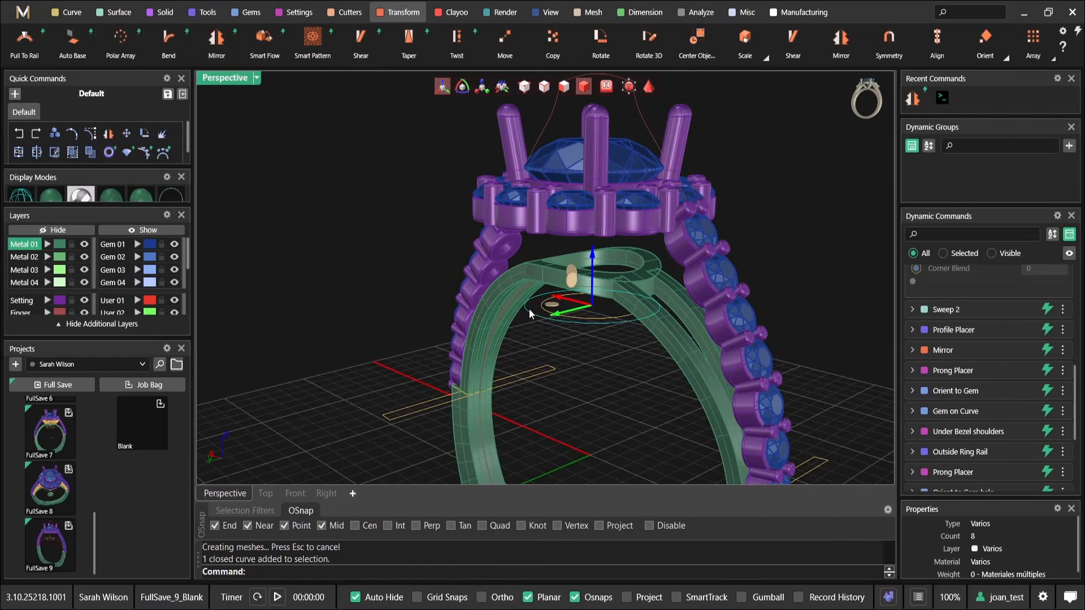
shift+right_drag(556, 365, 554, 292)
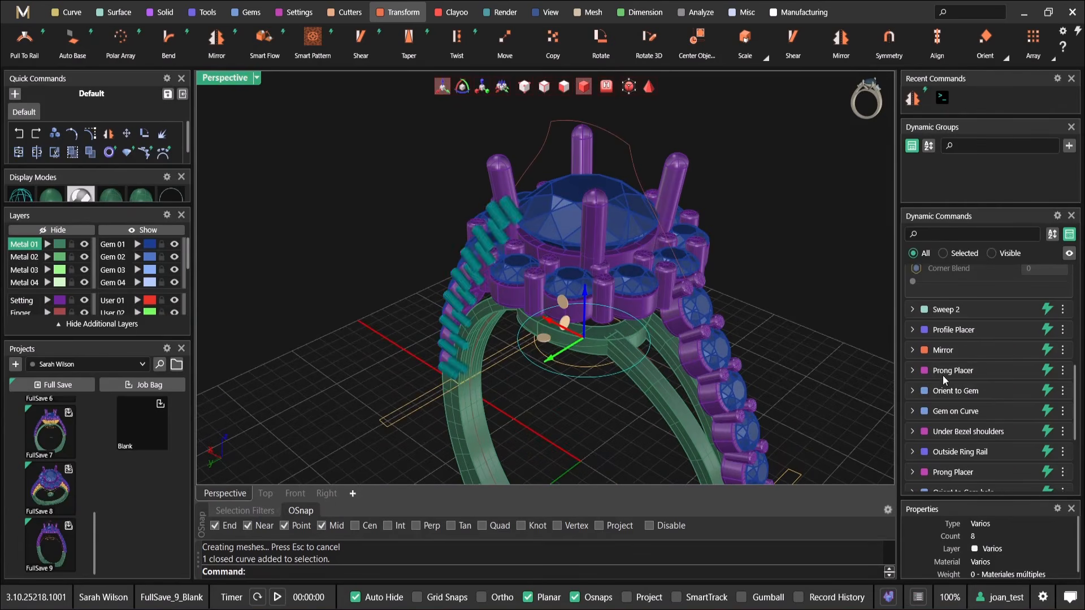
scroll(955, 386, up, 5)
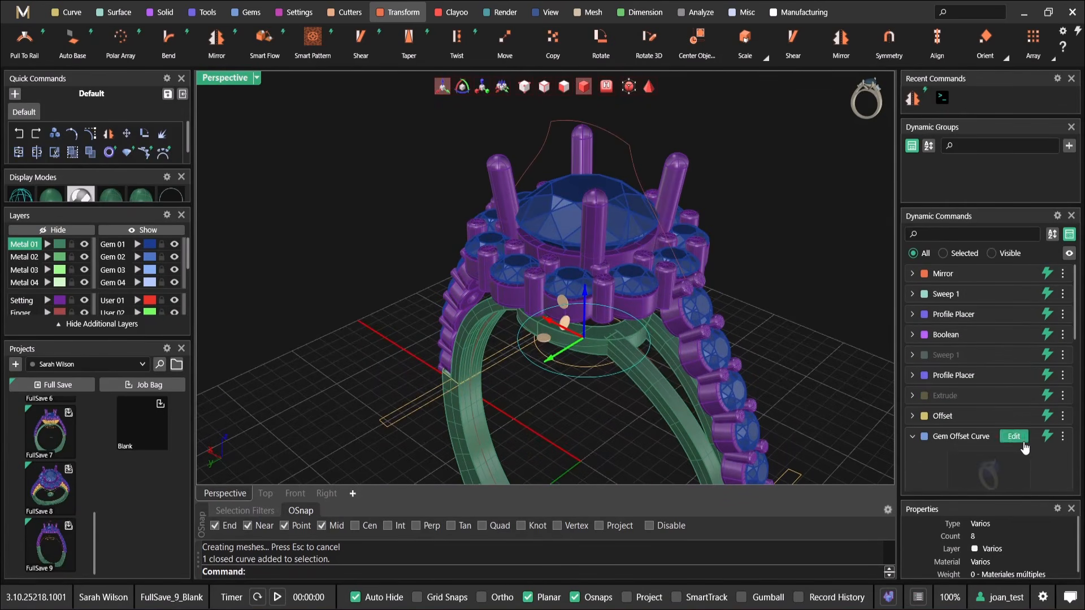
click(1014, 436)
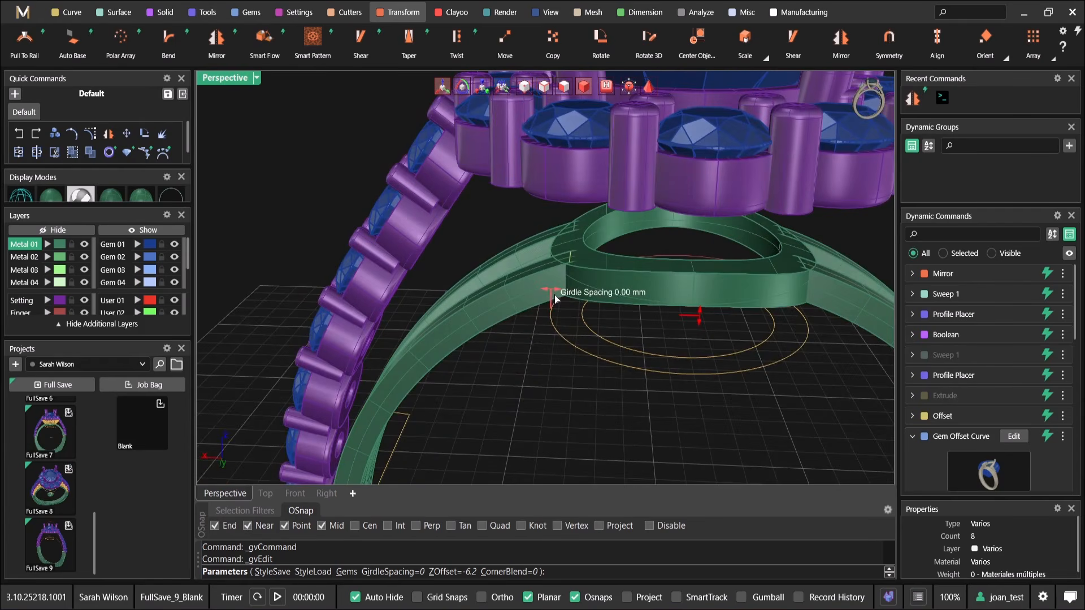
drag(554, 295, 544, 298)
right_drag(538, 304, 574, 265)
drag(532, 294, 524, 309)
Check the gallery ring and its arm joints from below and finish editing the Gem Offset Curve
right_drag(559, 231, 653, 279)
scroll(473, 200, up, 4)
scroll(561, 266, up, 3)
right_drag(580, 287, 484, 205)
scroll(526, 282, up, 3)
right_click(486, 209)
Open the gallery ring's inner offset curve for editing, review the ring around it and close the edit
click(531, 367)
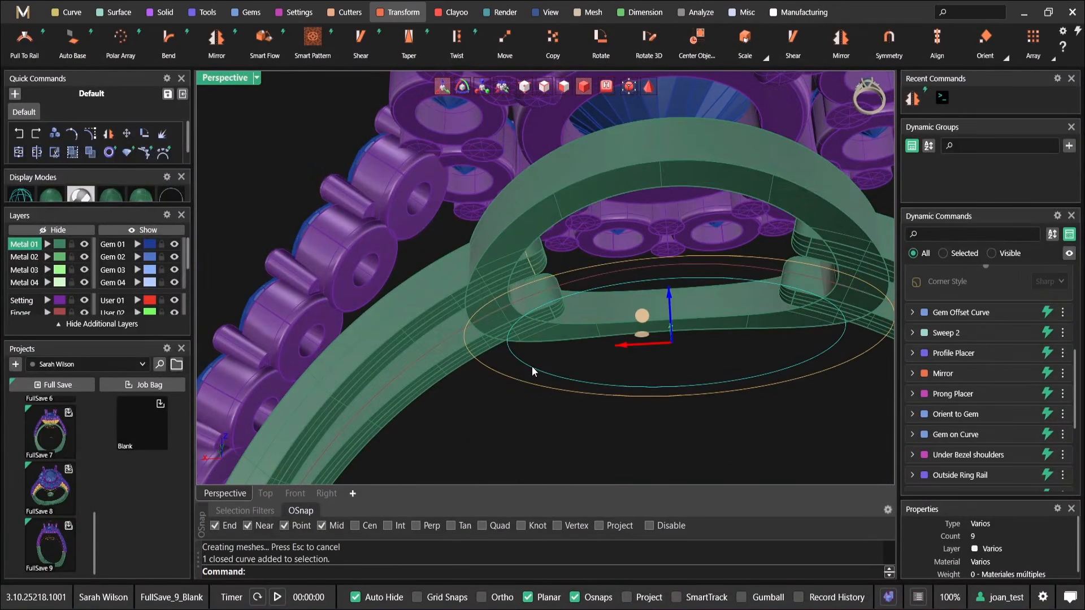
right_click(531, 366)
click(573, 54)
right_drag(746, 368, 534, 244)
scroll(724, 334, down, 5)
right_click(711, 325)
Reopen the arm's gallery-end profile for editing and slide it along its curve to a position of about 0.06
scroll(670, 311, up, 2)
scroll(534, 244, up, 4)
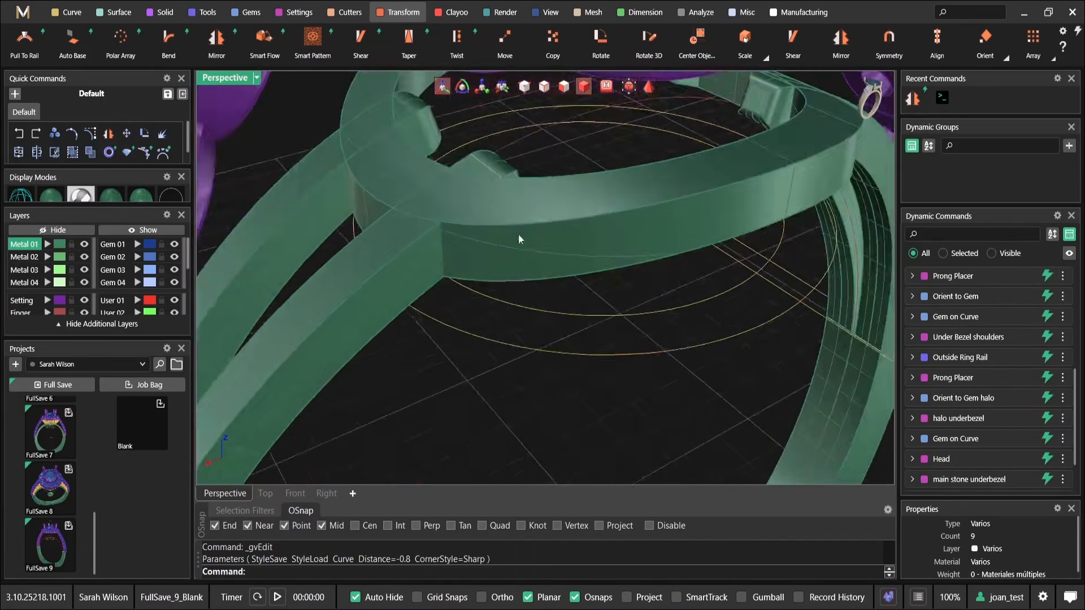
click(485, 145)
click(485, 145)
right_click(484, 147)
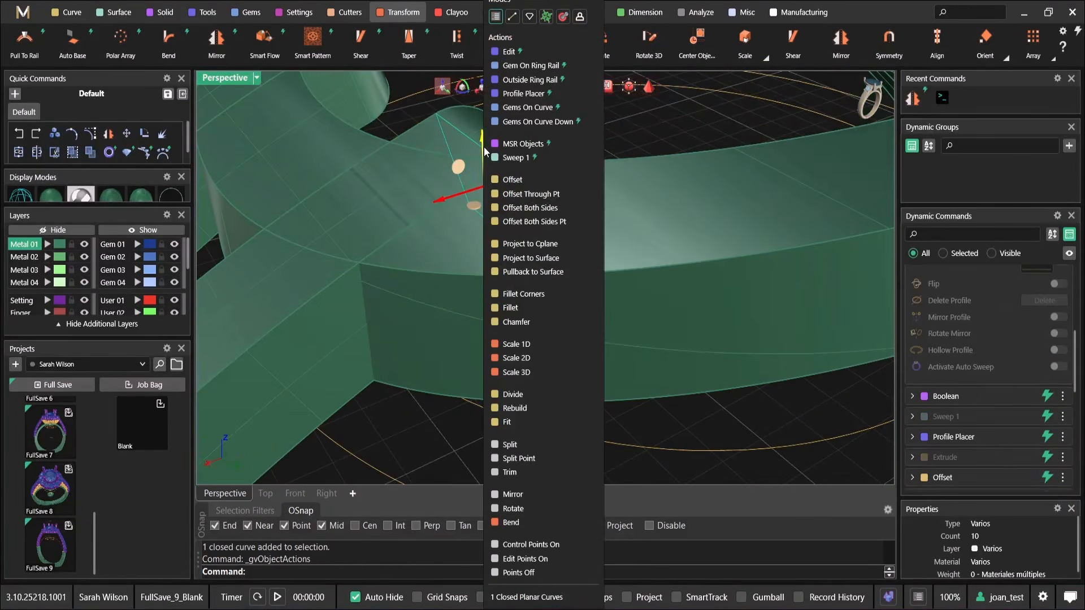
click(539, 57)
scroll(482, 262, down, 4)
right_drag(482, 262, 445, 232)
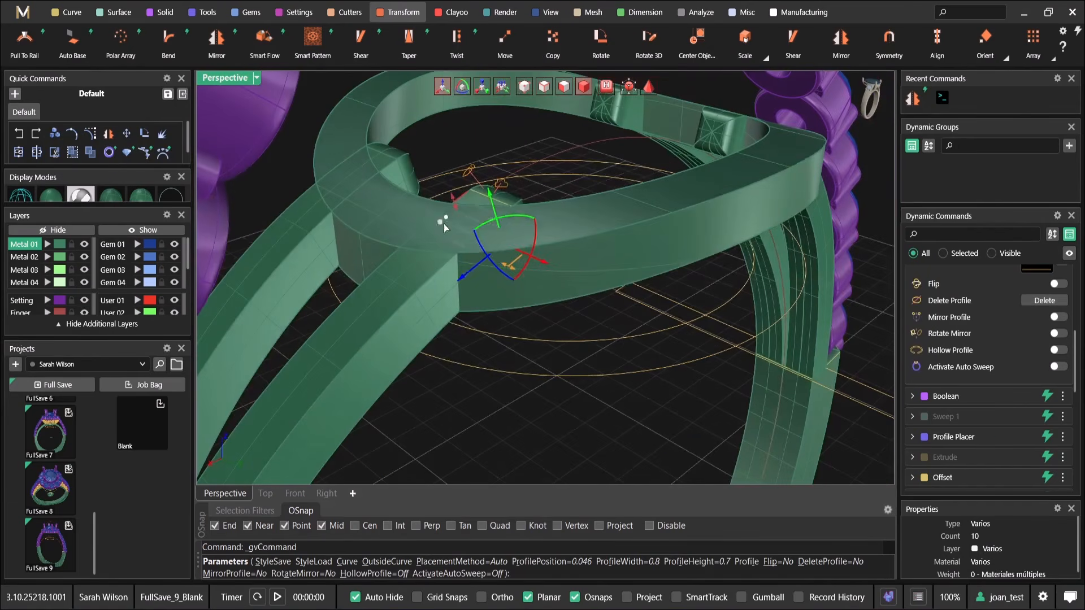
drag(446, 218, 416, 245)
Fine-tune the gallery-end profile's position to about 0.059 so the arm stays within the gallery ring, and finish the edit
scroll(510, 273, down, 4)
right_drag(510, 273, 423, 84)
scroll(450, 221, up, 2)
scroll(447, 261, up, 3)
right_drag(447, 261, 509, 345)
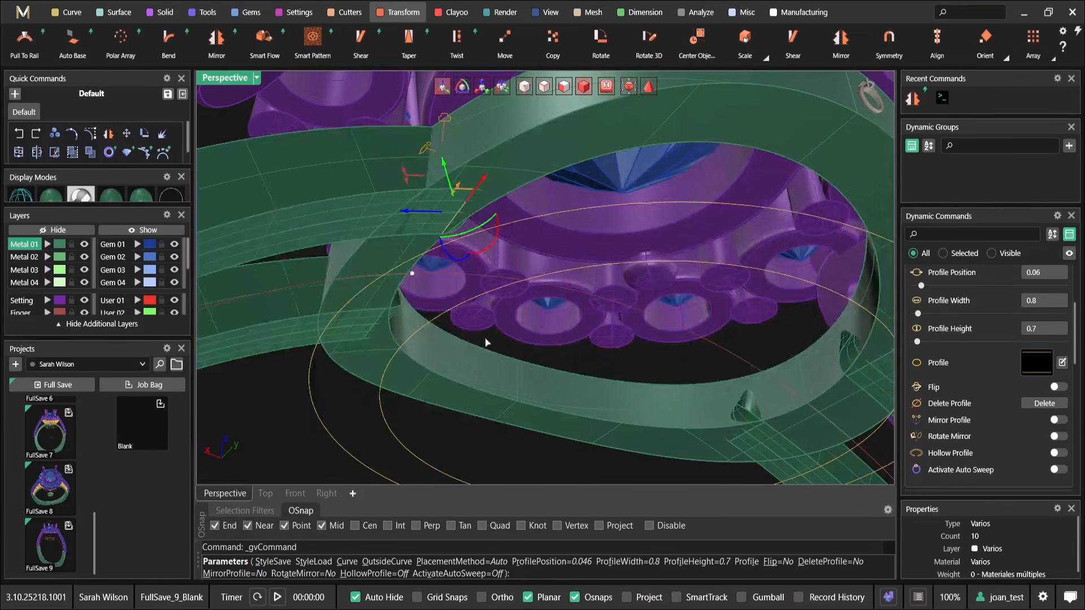
drag(406, 270, 404, 272)
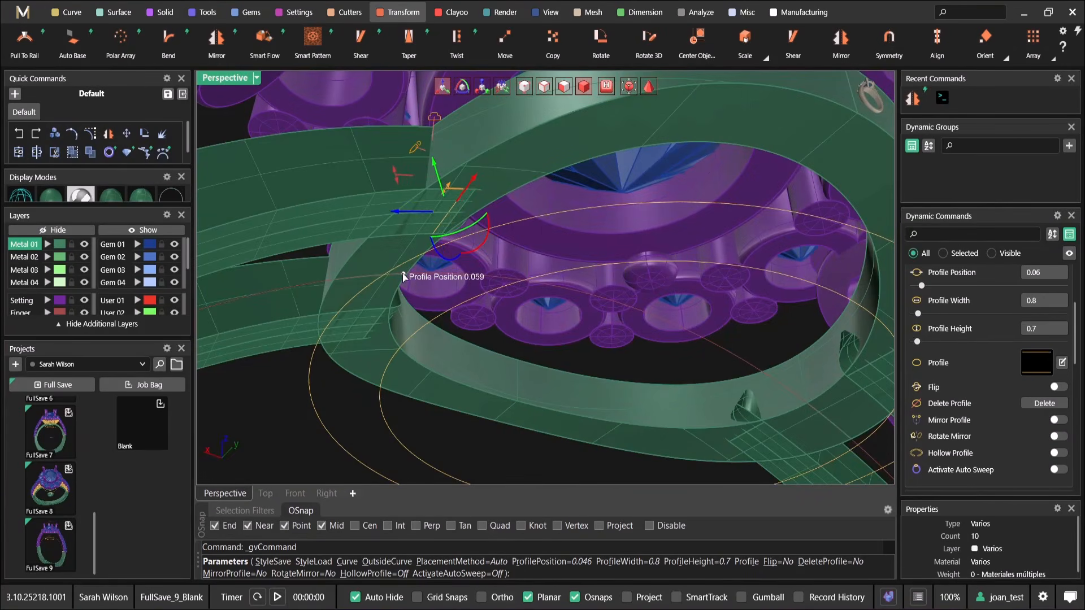
scroll(438, 249, down, 4)
right_drag(438, 250, 427, 256)
right_click(429, 255)
Select the whole ring model and store it as a new full save in the project
scroll(488, 195, down, 6)
right_drag(488, 195, 487, 320)
scroll(486, 320, down, 5)
key(ctrl+a)
click(57, 387)
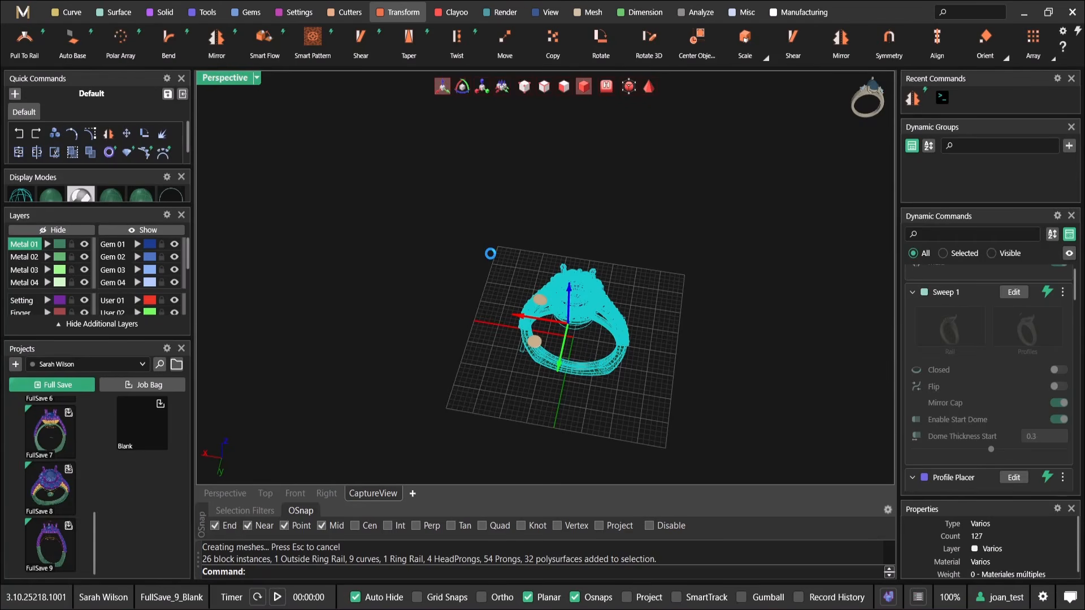
Look over the completed ring and switch to a maximized Front view of it
right_drag(709, 294, 736, 193)
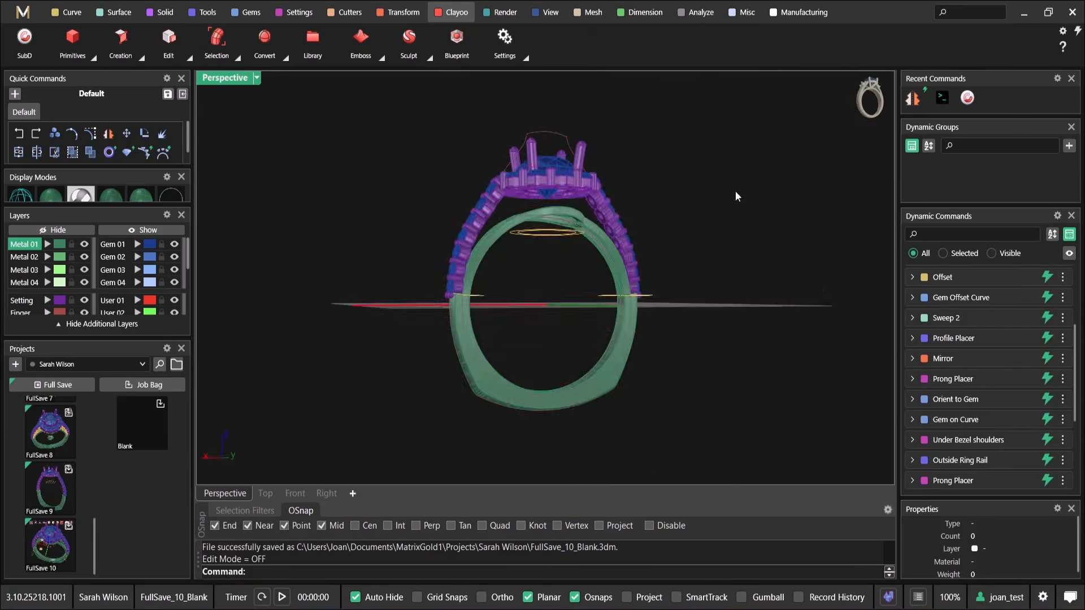
scroll(503, 219, up, 5)
right_drag(503, 219, 543, 287)
right_drag(718, 298, 629, 252)
right_drag(617, 296, 500, 275)
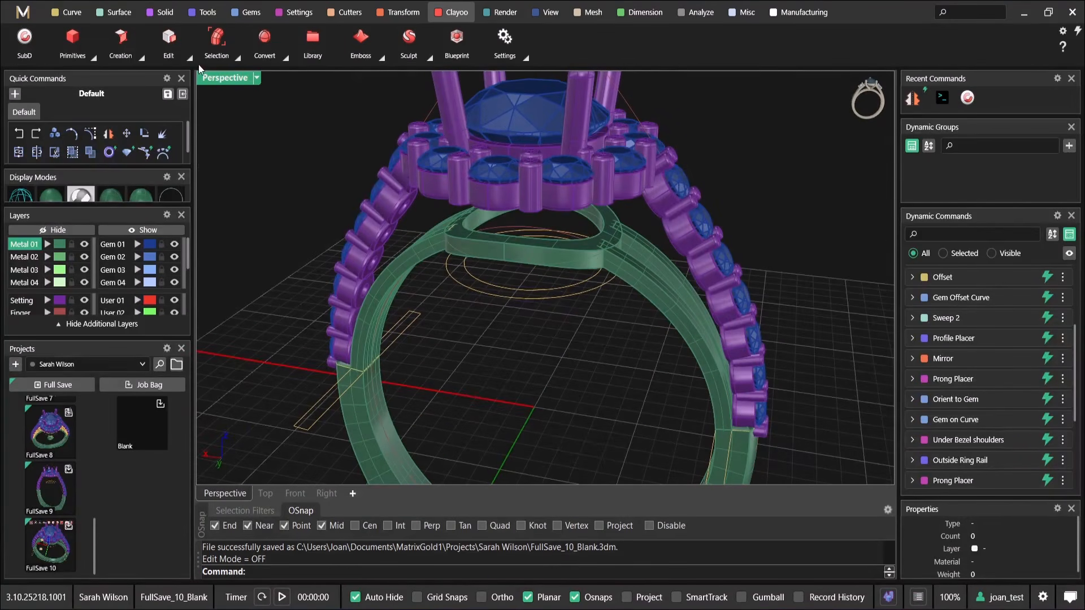
double_click(218, 81)
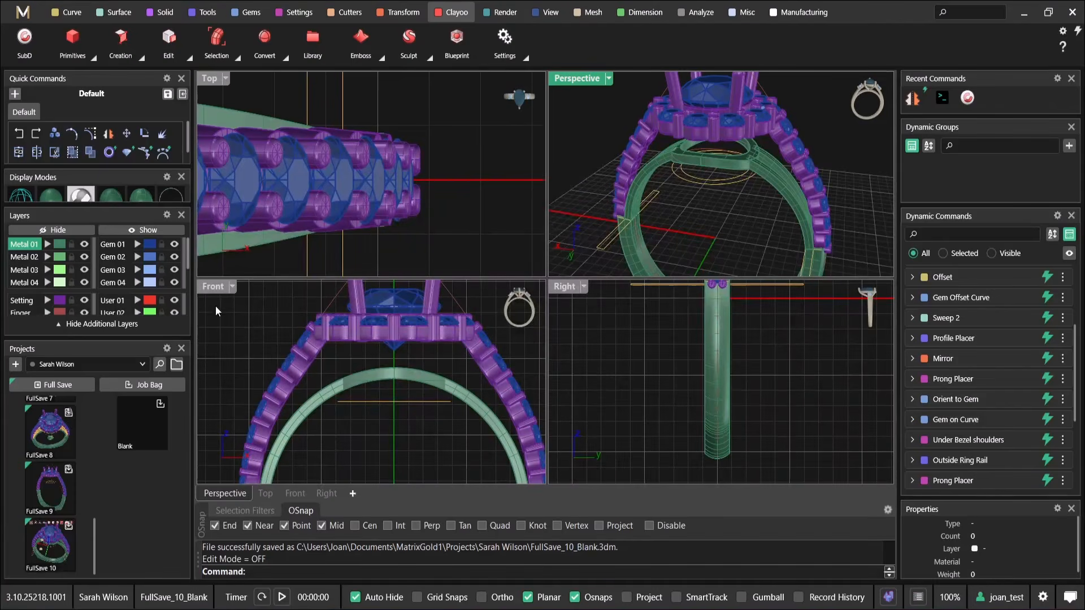
double_click(215, 289)
scroll(495, 309, down, 1)
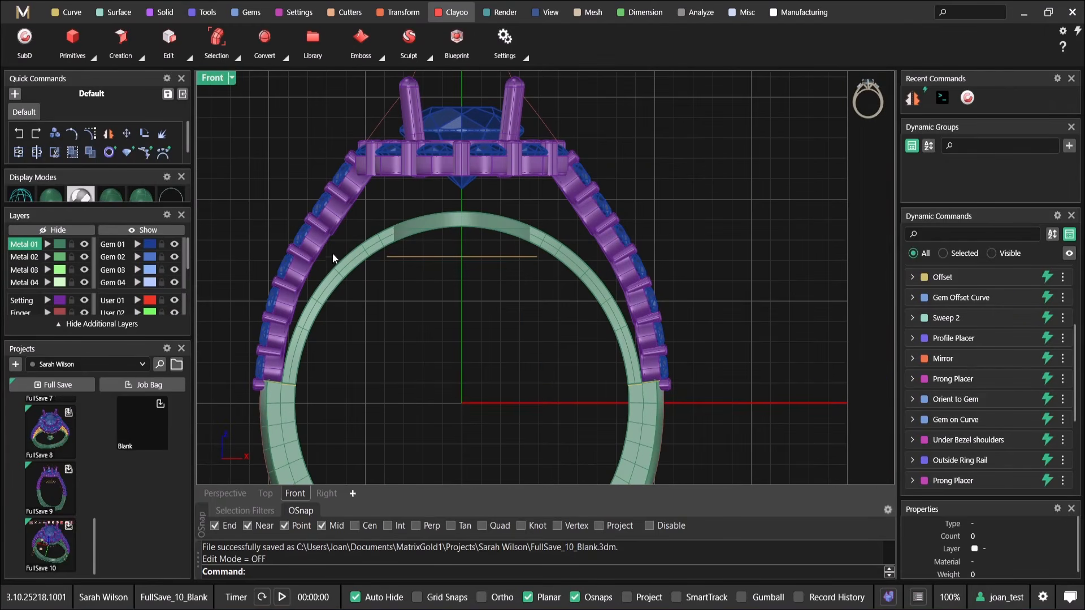
Draw a direction arc from the origin to a point above it on the vertical axis, bulging to the left
click(67, 11)
mouse_move(969, 65)
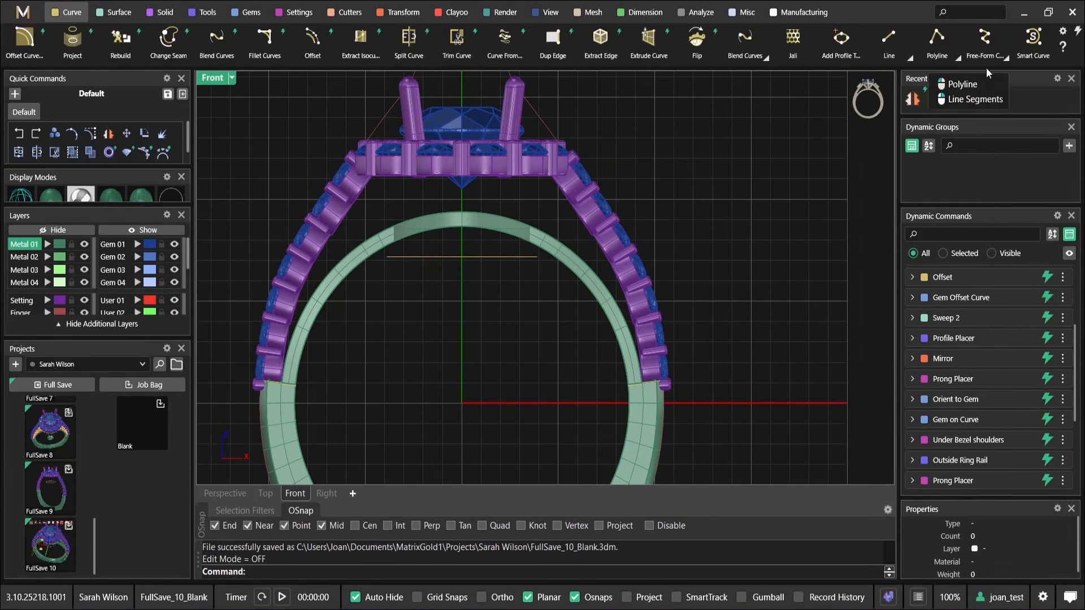
scroll(960, 57, down, 3)
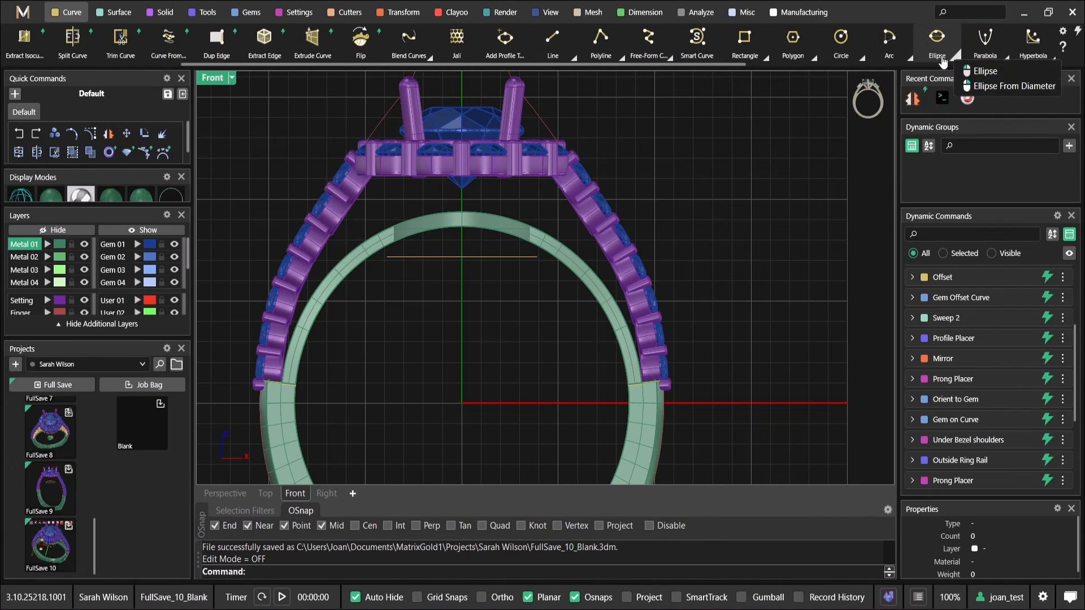
mouse_move(905, 59)
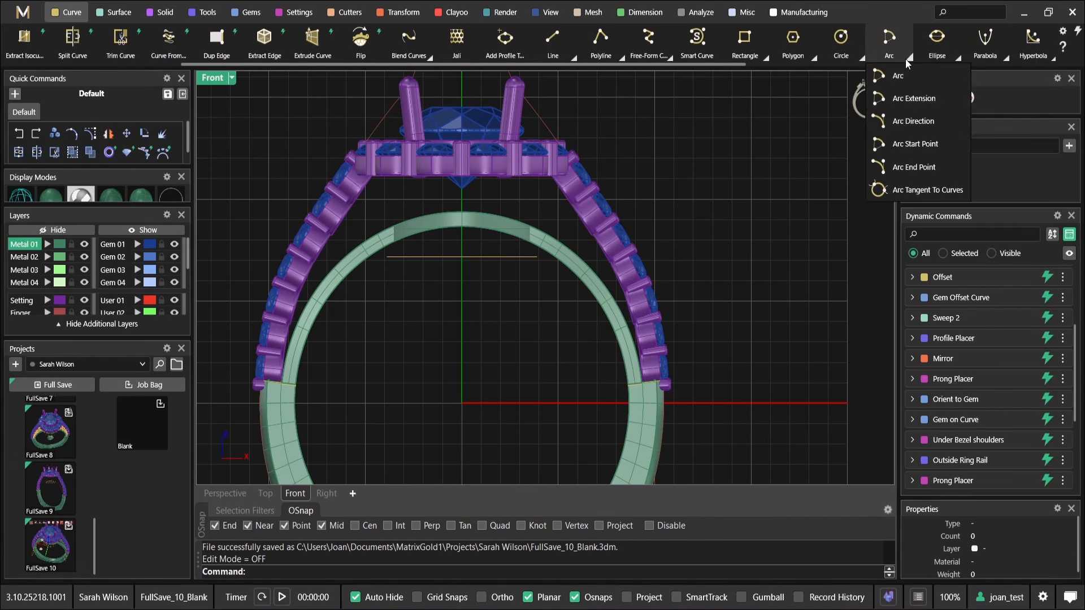
click(913, 121)
scroll(475, 317, up, 3)
scroll(489, 367, down, 2)
text(0)
key(Return)
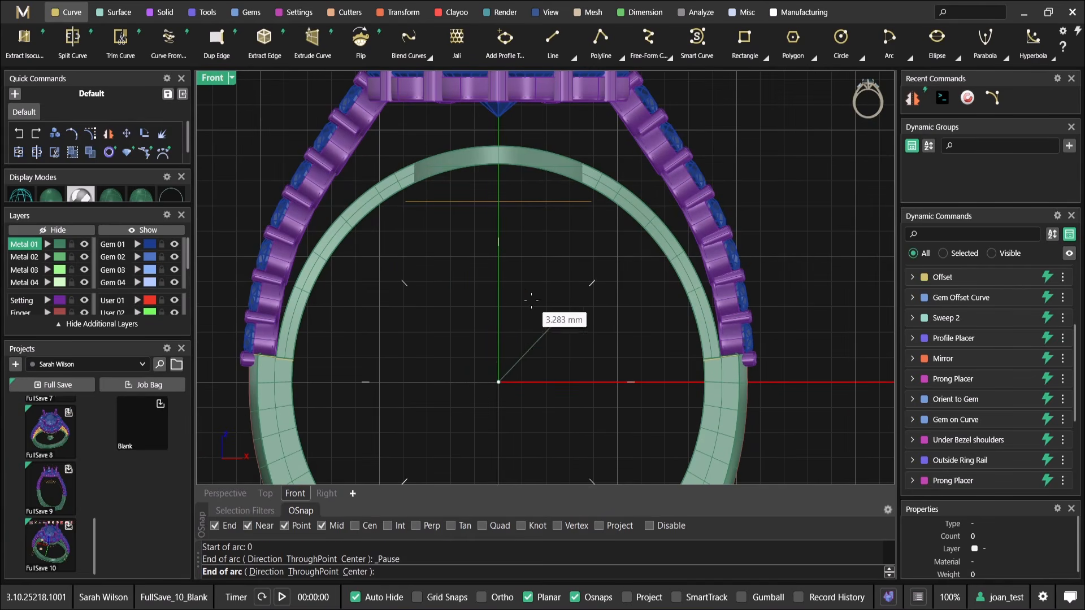
click(511, 282)
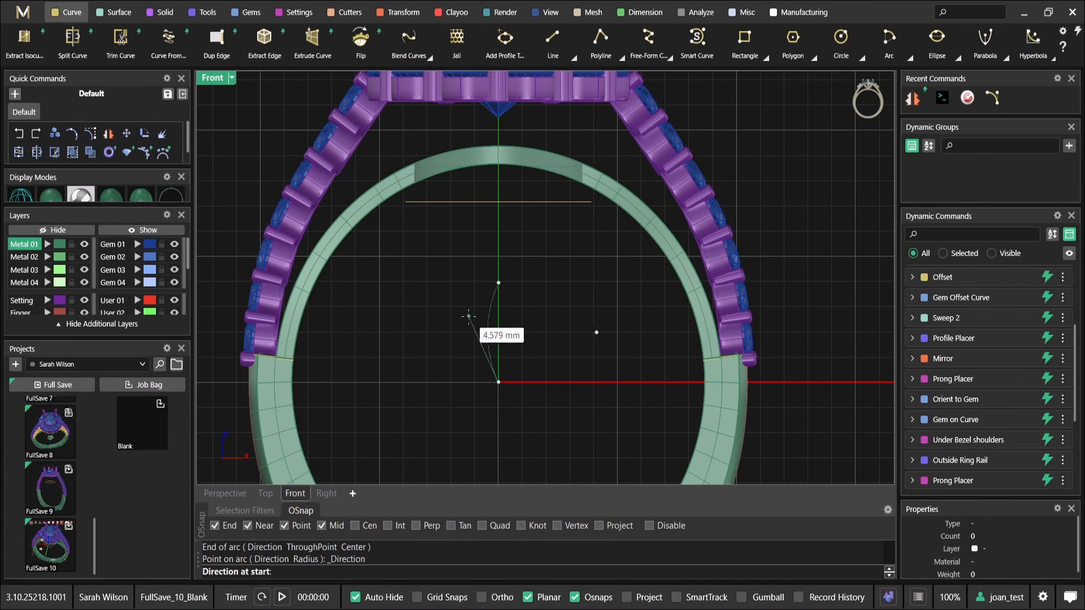
click(452, 344)
scroll(477, 329, up, 2)
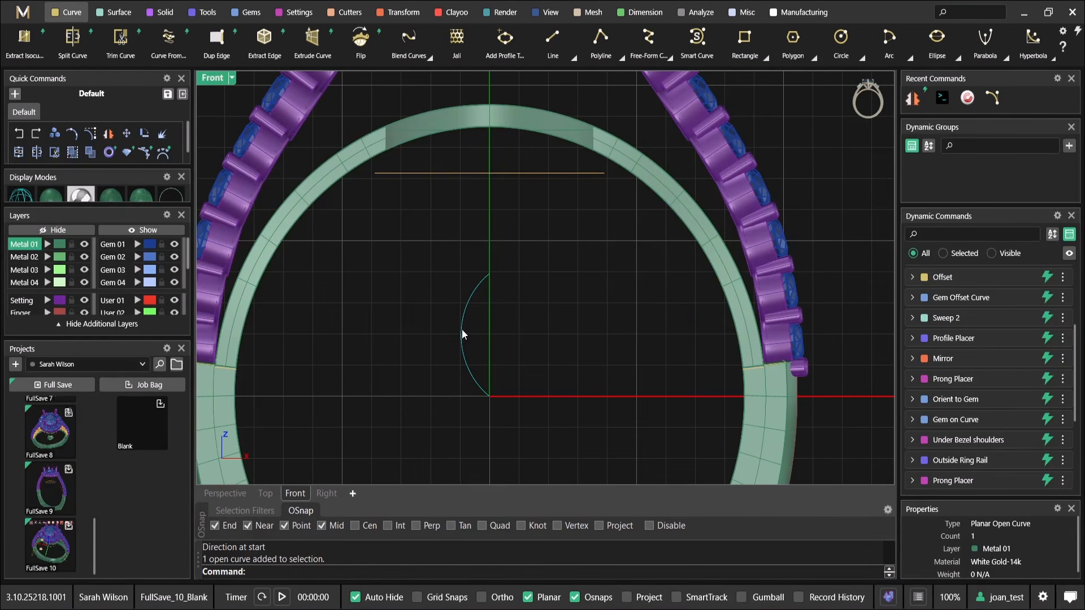
Mirror the arc across the vertical axis through the origin and join both halves into a closed marquise curve
text(Mirror)
key(Return)
text(0)
key(Return)
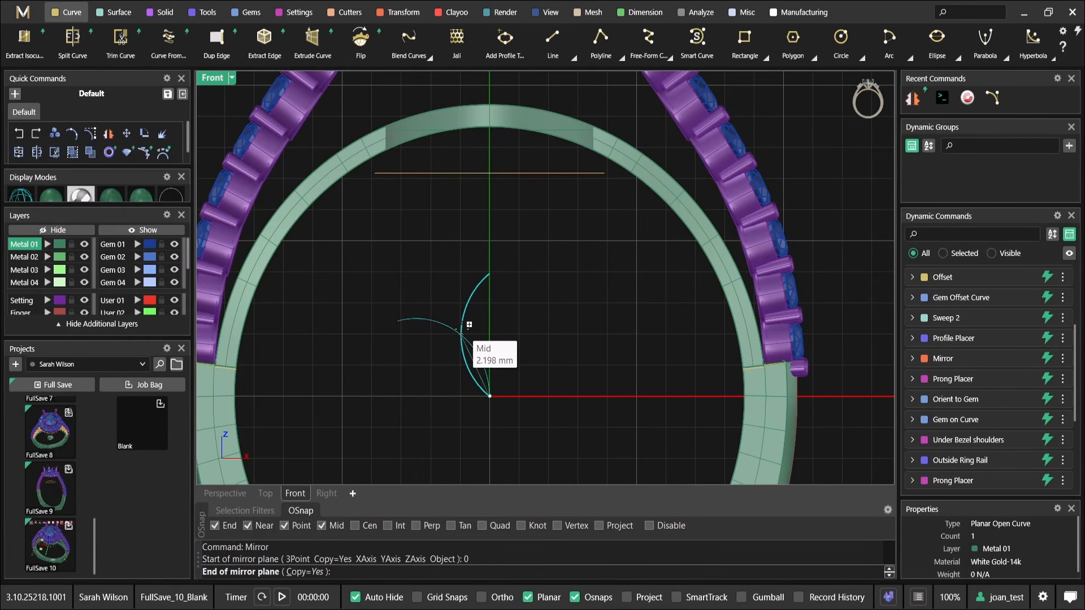
click(489, 217)
drag(527, 256, 466, 308)
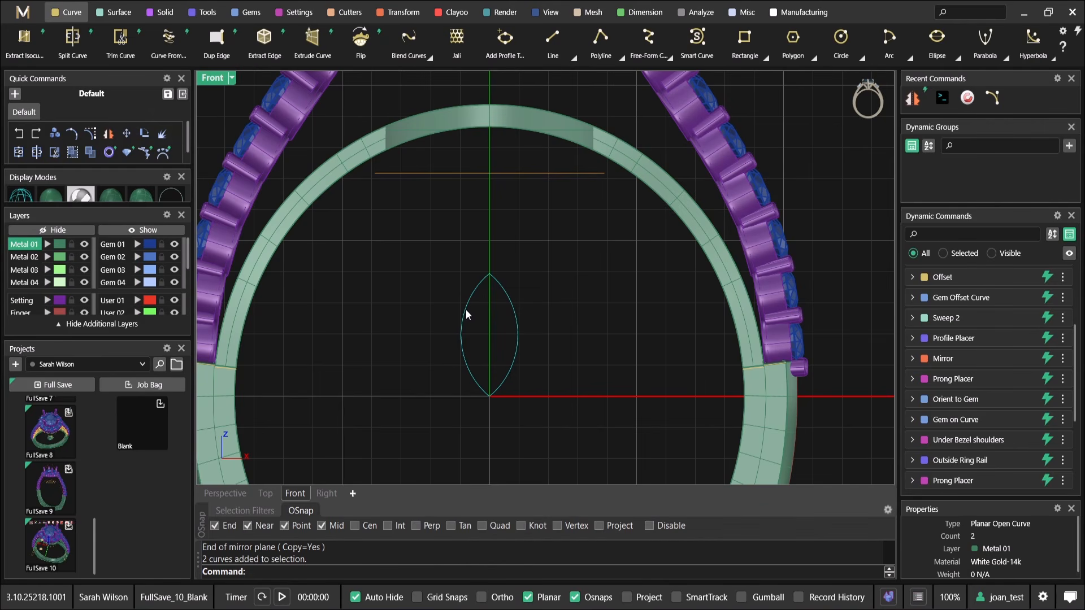
scroll(465, 309, down, 3)
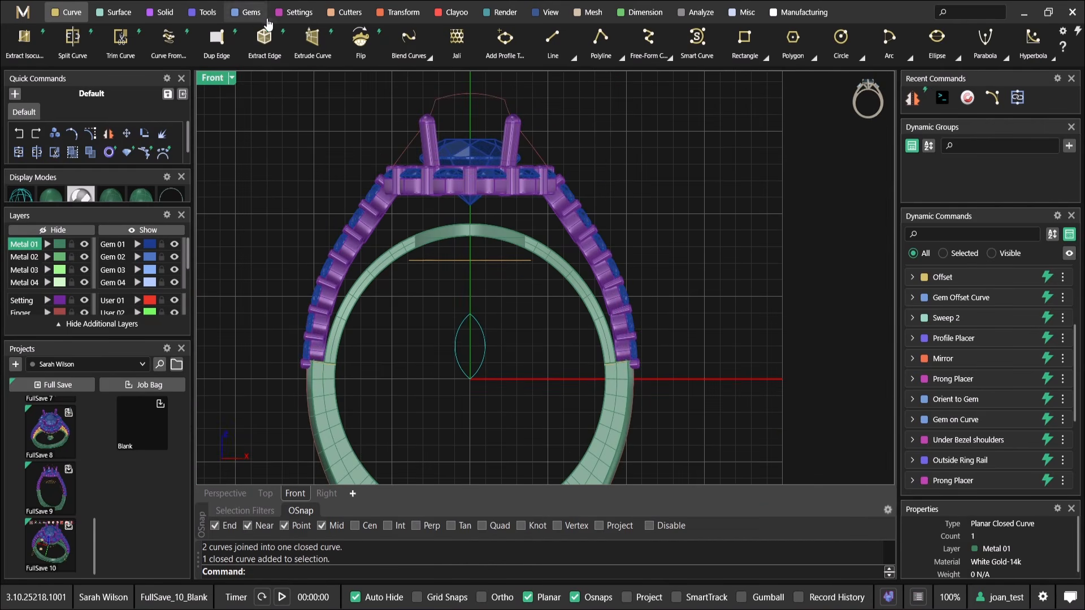
Build a round-capped Pipe along the closed marquise curve with a start size radius of 0.75 mm
click(179, 15)
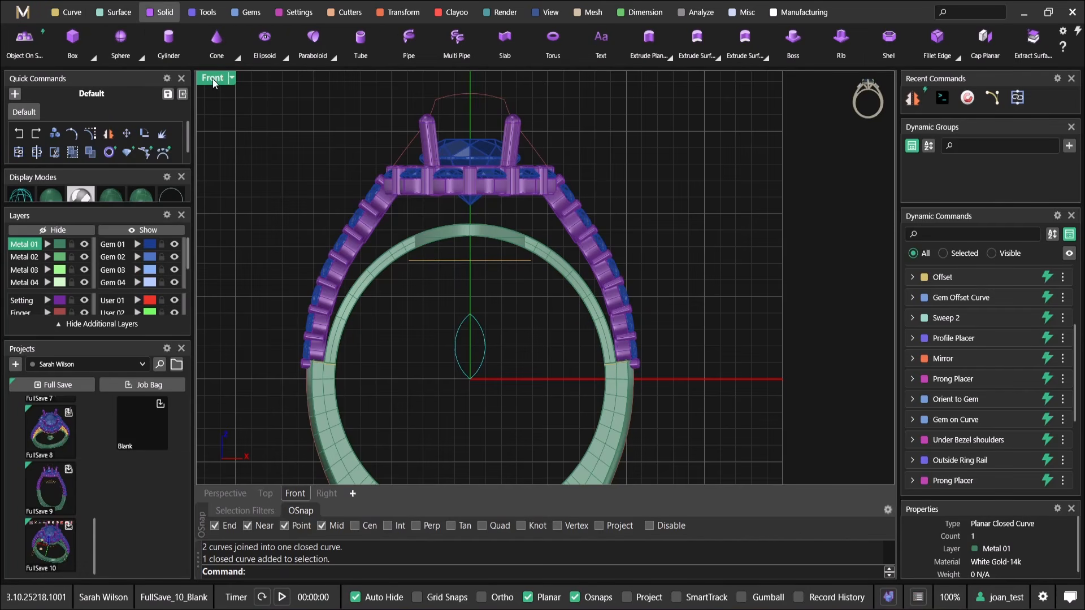
scroll(269, 61, up, 5)
click(268, 56)
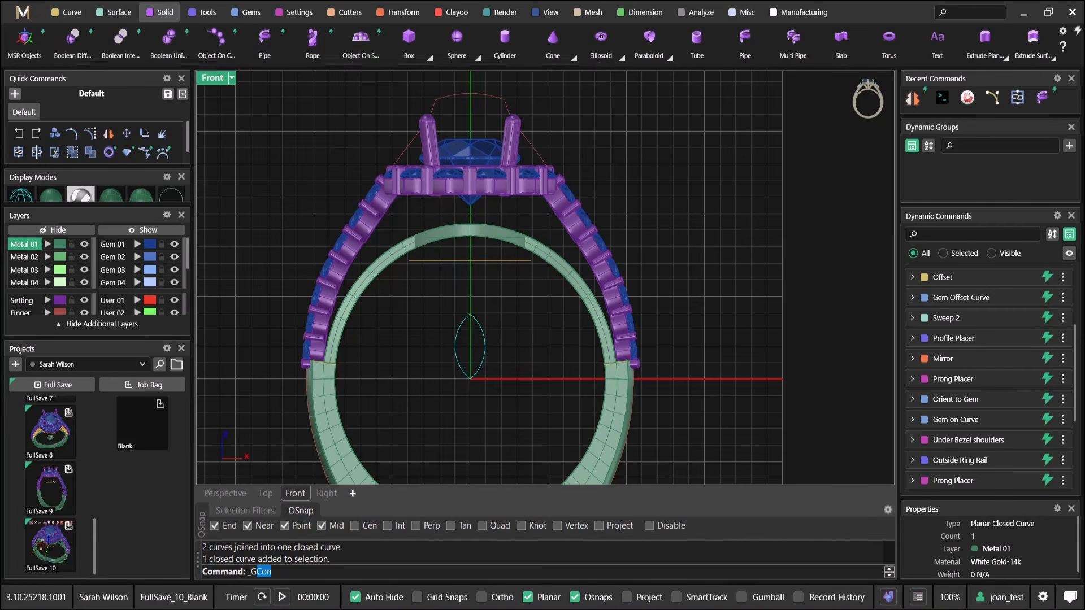
scroll(479, 374, up, 5)
scroll(479, 374, up, 2)
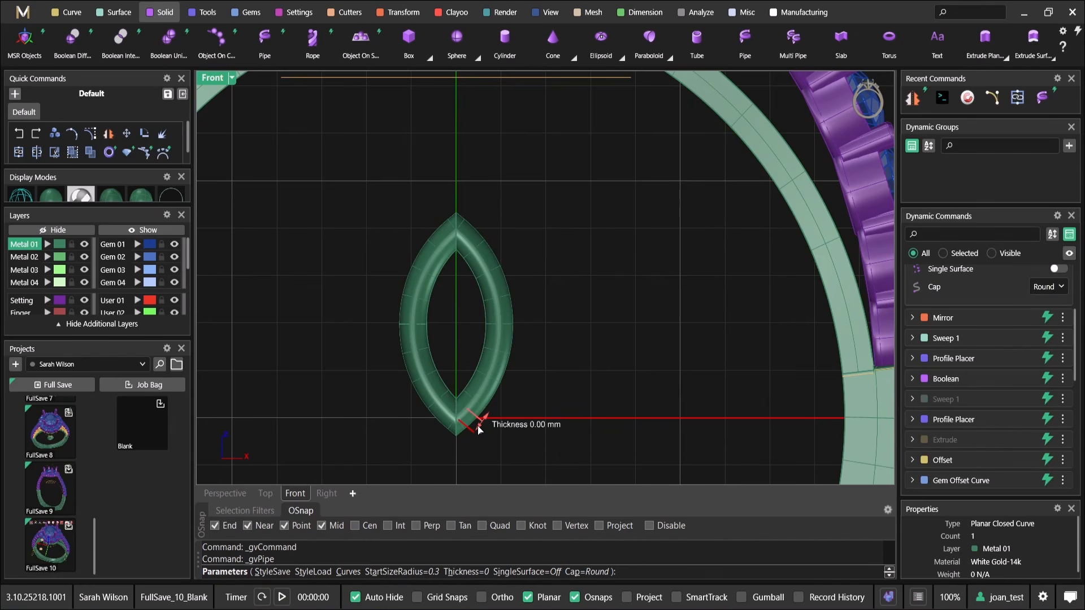
double_click(214, 78)
right_drag(732, 203, 711, 226)
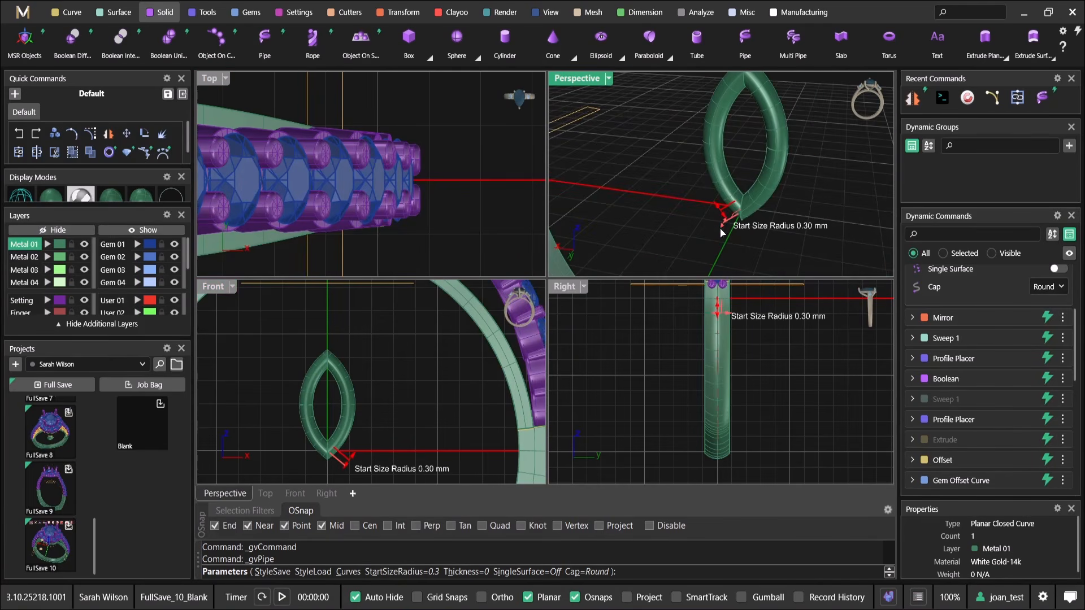
drag(727, 231, 727, 232)
scroll(726, 231, down, 7)
right_drag(715, 238, 798, 182)
right_click(739, 194)
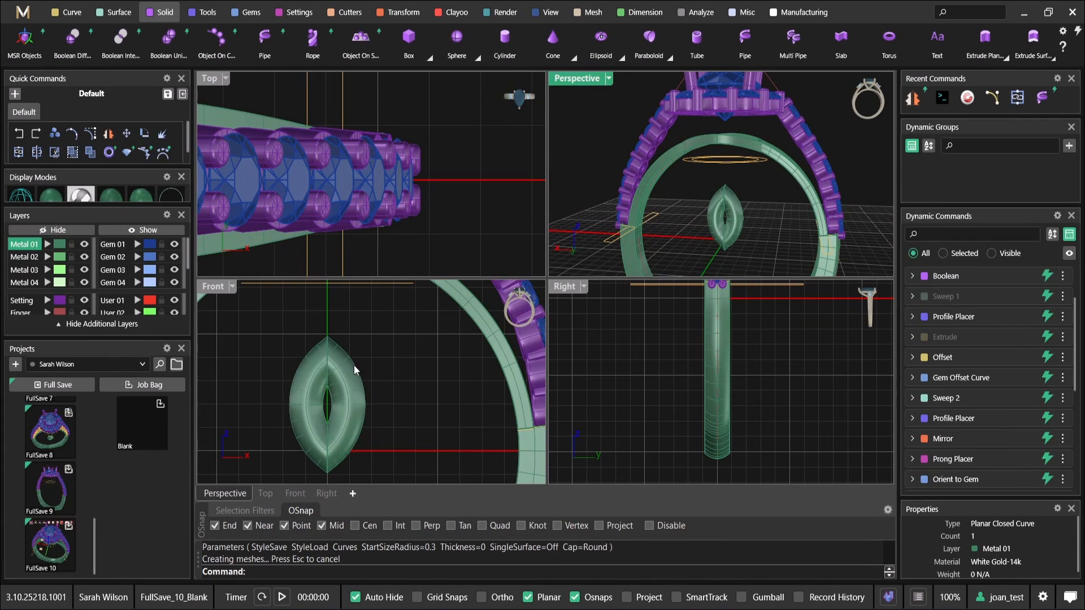
Edit the marquise pipe and reduce its start size radius to 0.42 mm
scroll(355, 370, up, 3)
double_click(596, 78)
right_drag(571, 282, 641, 311)
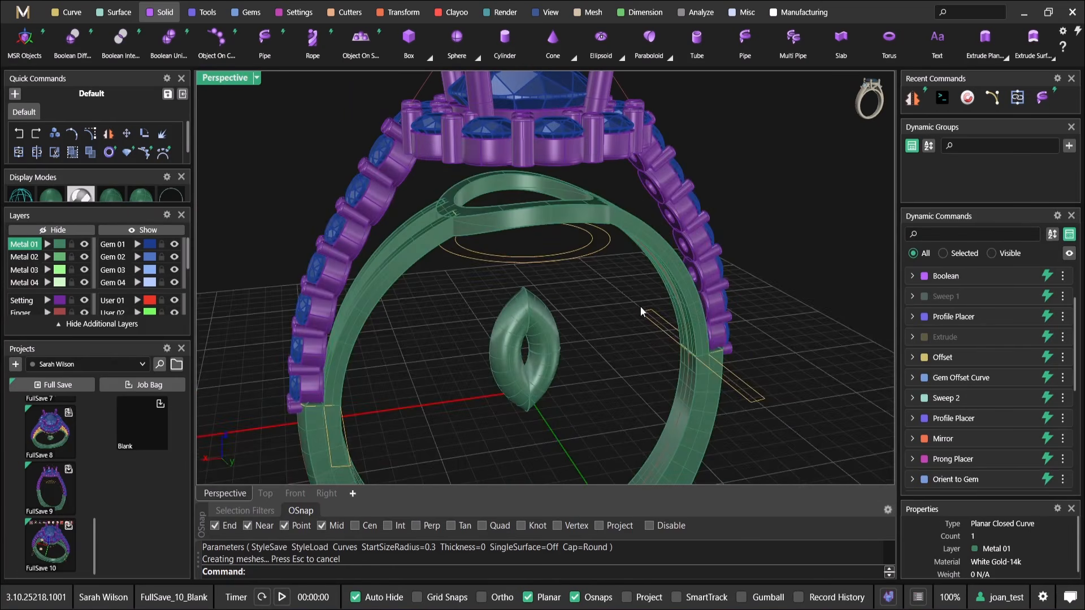
right_click(564, 357)
click(605, 326)
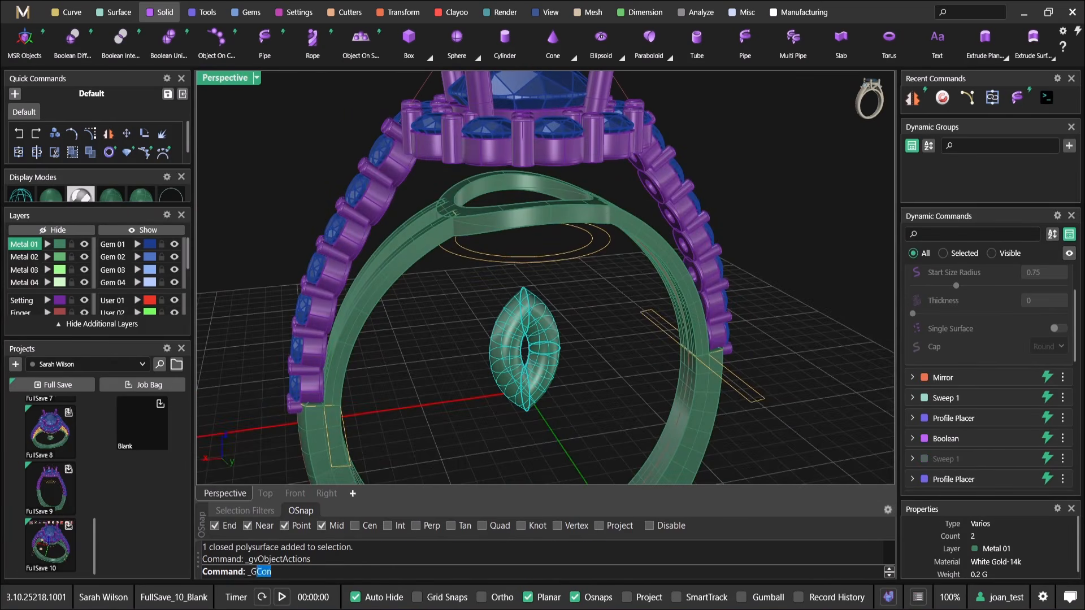
scroll(526, 389, up, 3)
drag(523, 422, 520, 415)
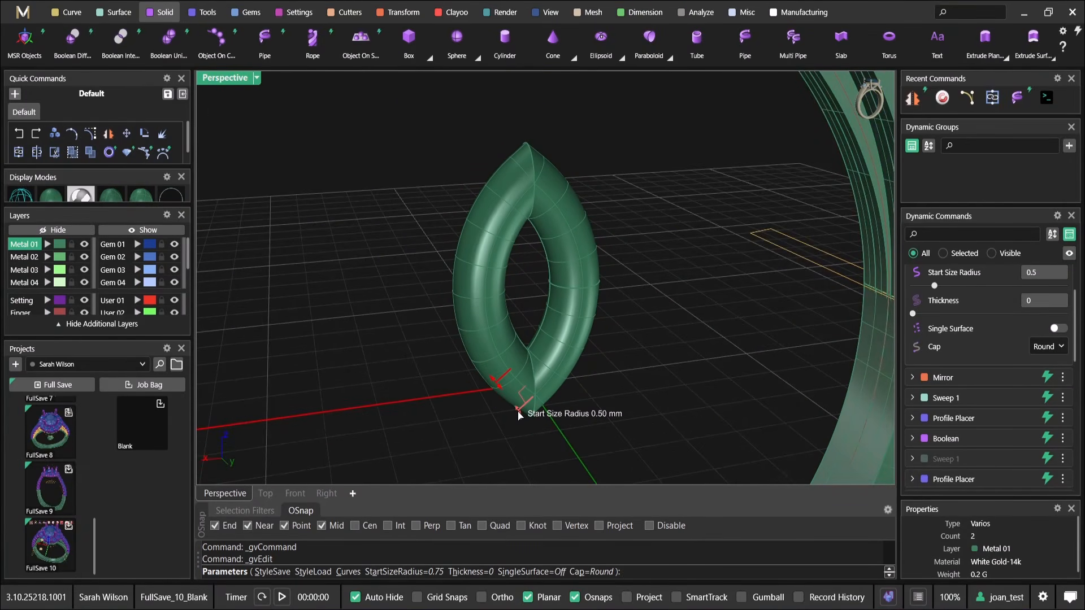
drag(519, 415, 520, 413)
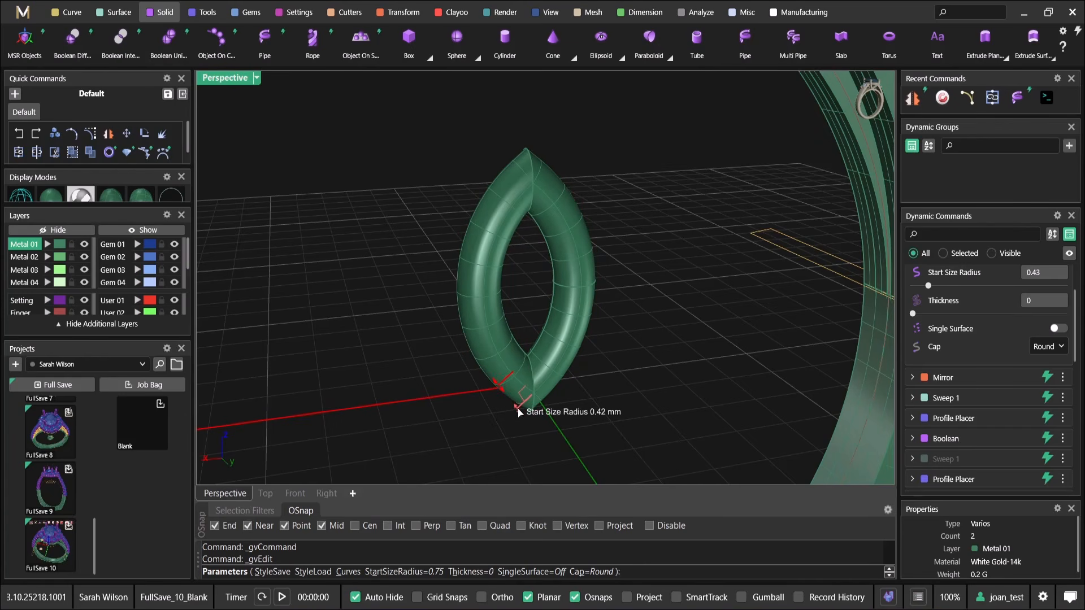
right_click(519, 409)
Turn on the gumball, shorten the pipe's marquise curve vertically in wireframe, and restore the shaded display
right_drag(499, 225, 463, 201)
key(ctrl+alt+w)
click(594, 220)
right_drag(599, 414, 609, 403)
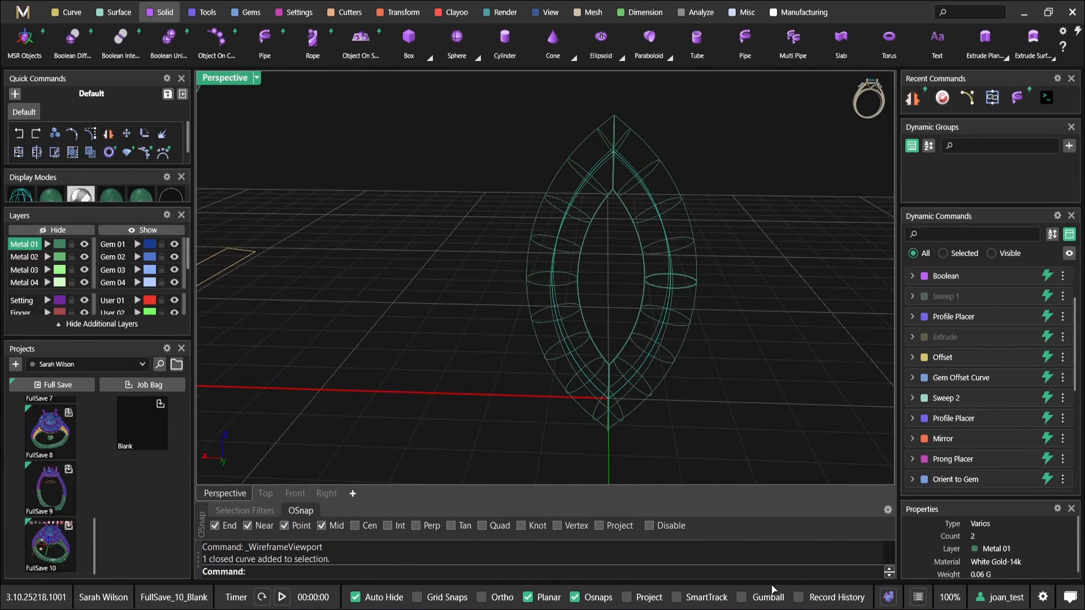
drag(605, 403, 606, 381)
scroll(606, 329, down, 10)
shift+right_drag(634, 314, 560, 327)
click(560, 326)
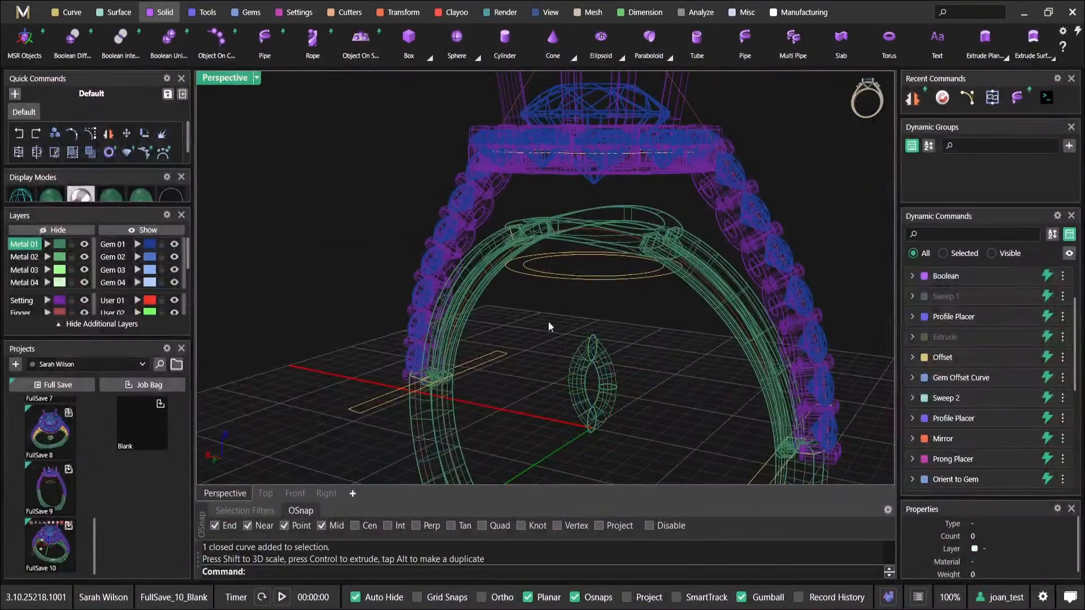
right_click(264, 107)
click(361, 92)
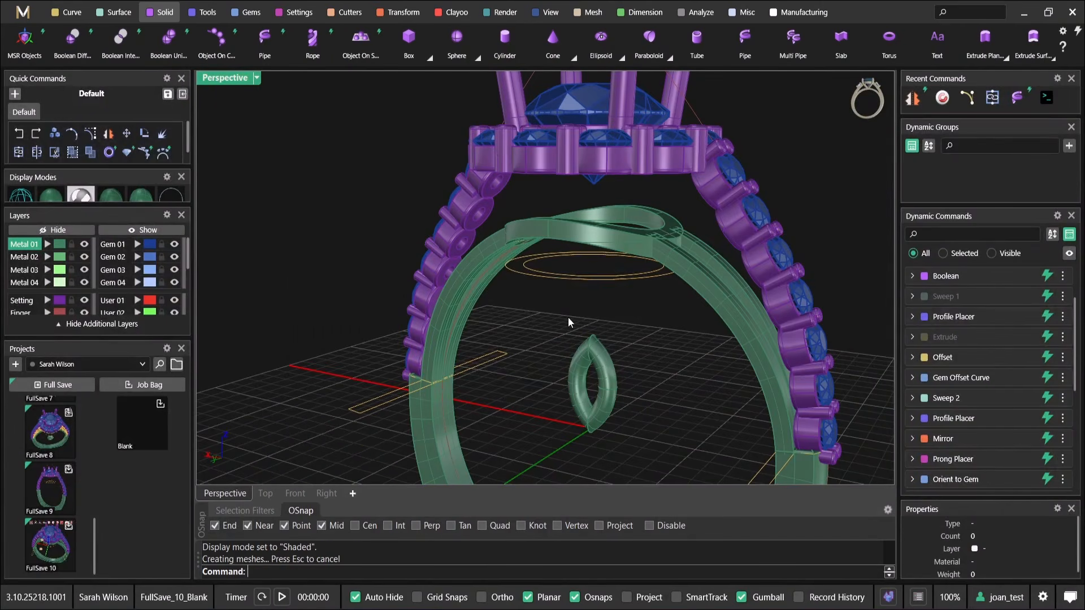
Examine the marquise pipe's size and position against the whole ring from the front, side and perspective
drag(556, 322, 652, 457)
scroll(565, 351, down, 4)
right_drag(543, 316, 387, 287)
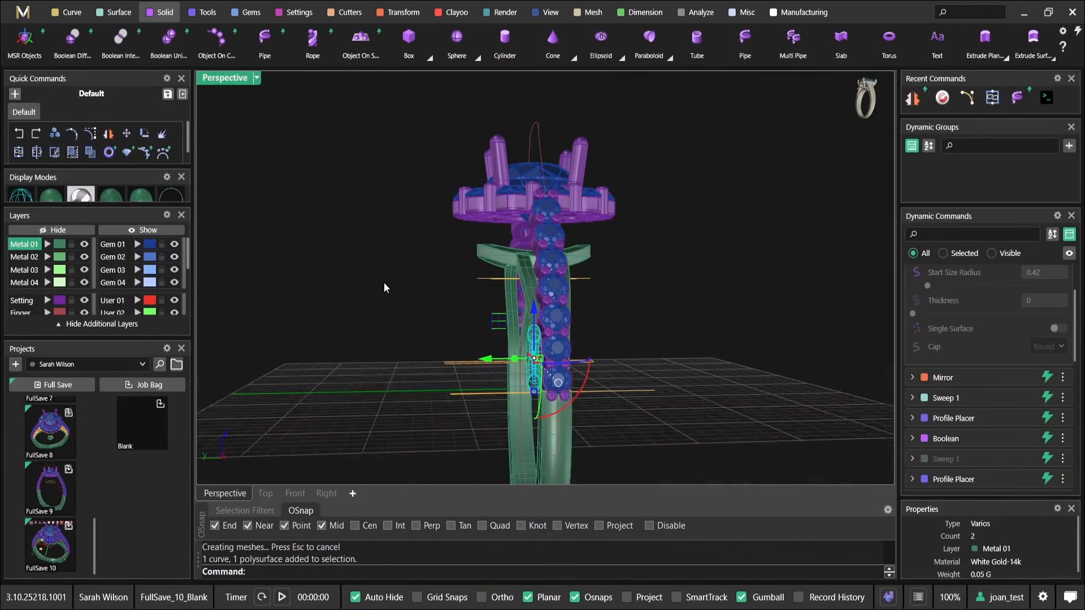
double_click(210, 73)
scroll(367, 407, down, 5)
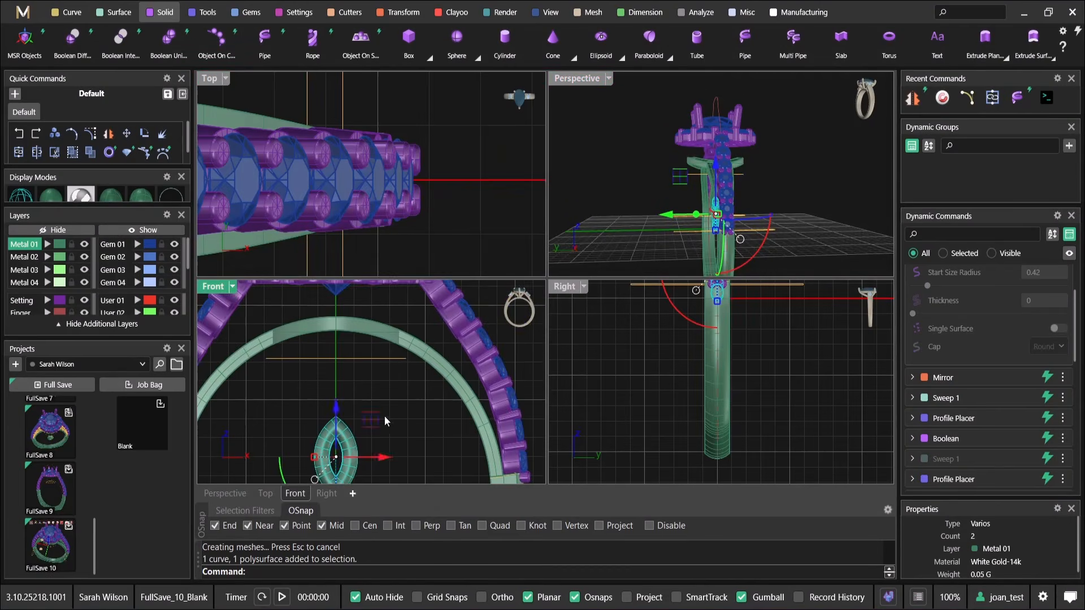
scroll(388, 392, down, 2)
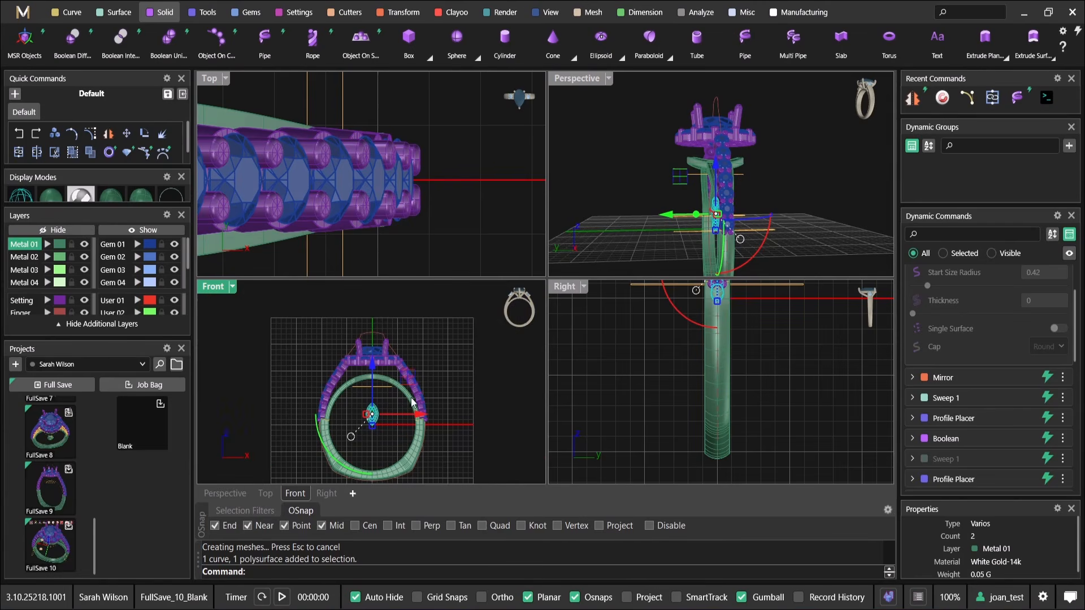
double_click(573, 81)
scroll(627, 285, down, 5)
right_drag(501, 219, 650, 233)
click(650, 233)
scroll(525, 257, up, 4)
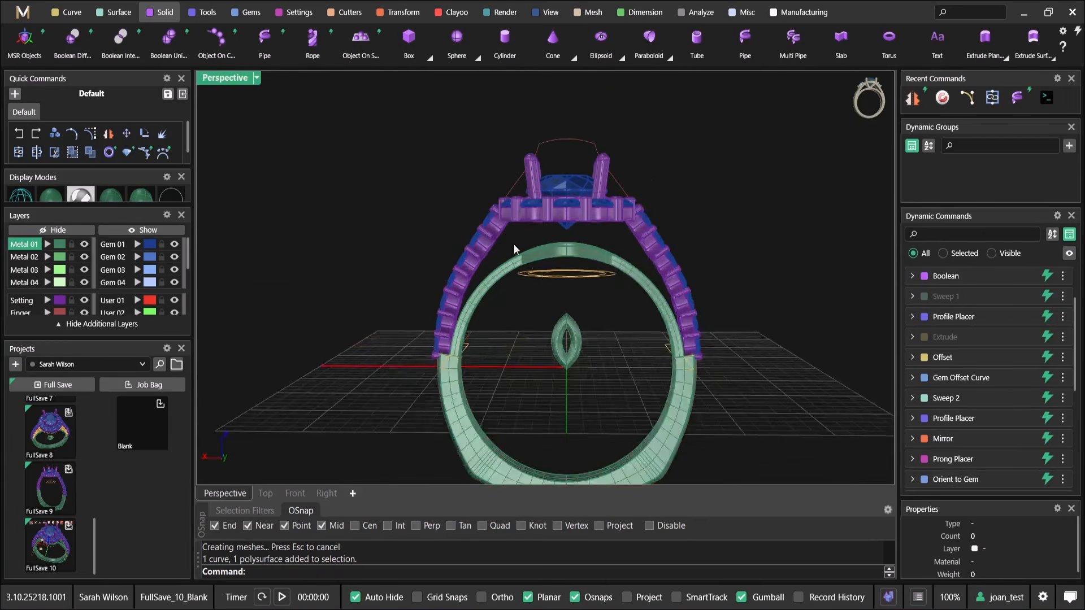
scroll(526, 257, down, 5)
right_drag(409, 162, 344, 158)
drag(325, 107, 570, 353)
click(339, 145)
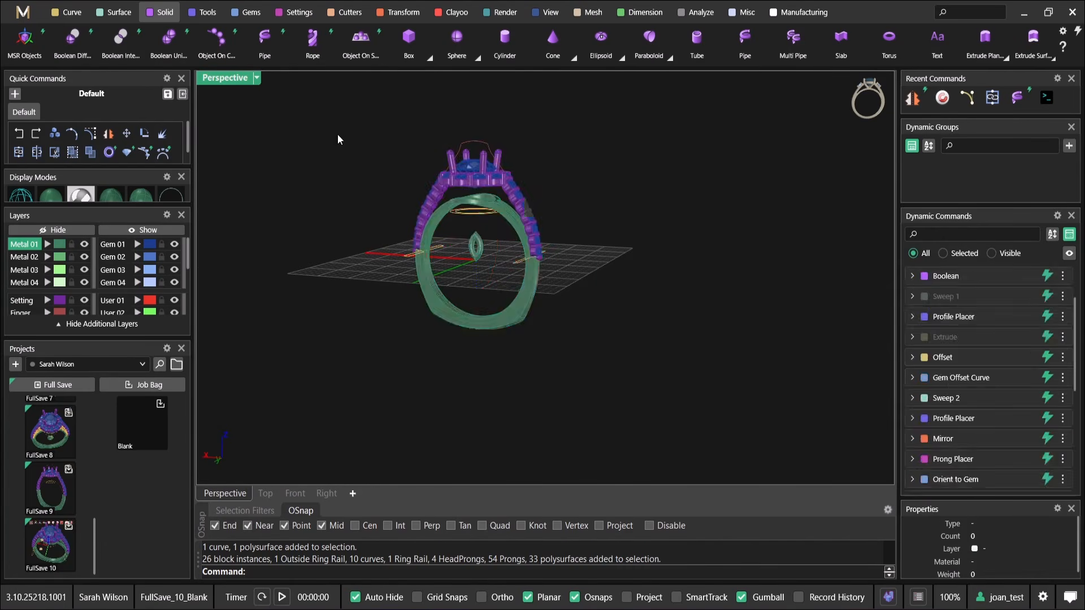
drag(339, 145, 594, 383)
click(611, 153)
scroll(437, 152, up, 3)
scroll(538, 378, up, 3)
Select the marquise pipe with its curve and assign both to the Metal 04 layer
drag(567, 422, 453, 326)
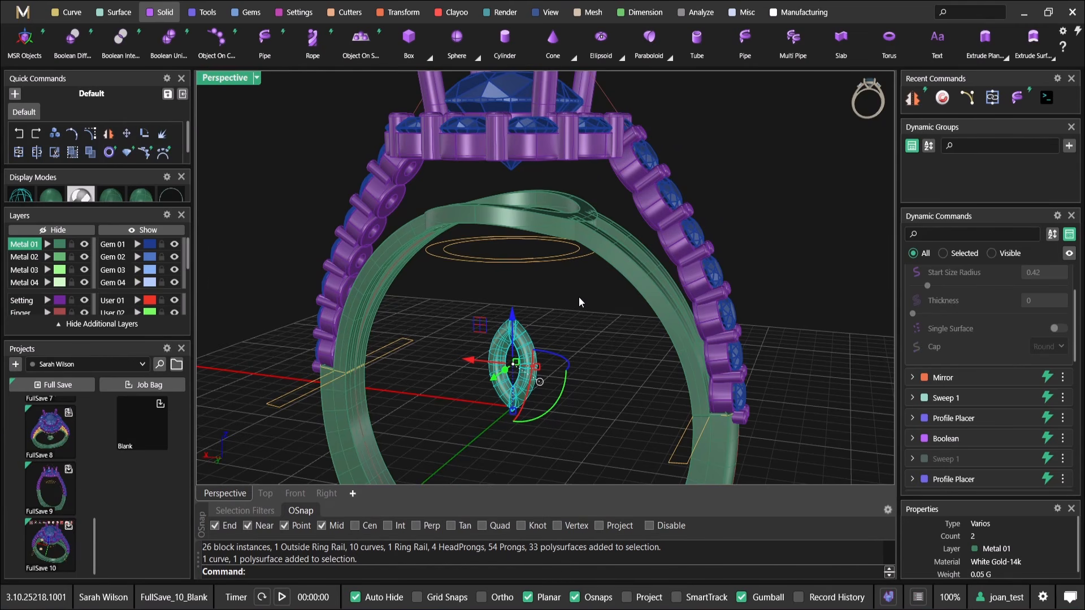
right_drag(579, 297, 528, 294)
right_drag(571, 339, 551, 333)
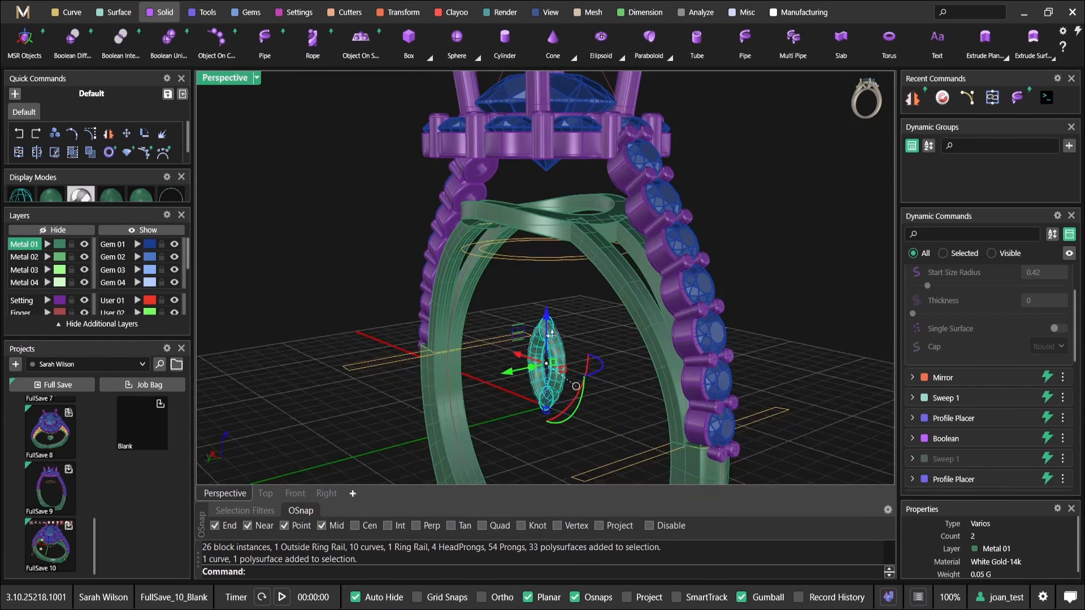
click(49, 283)
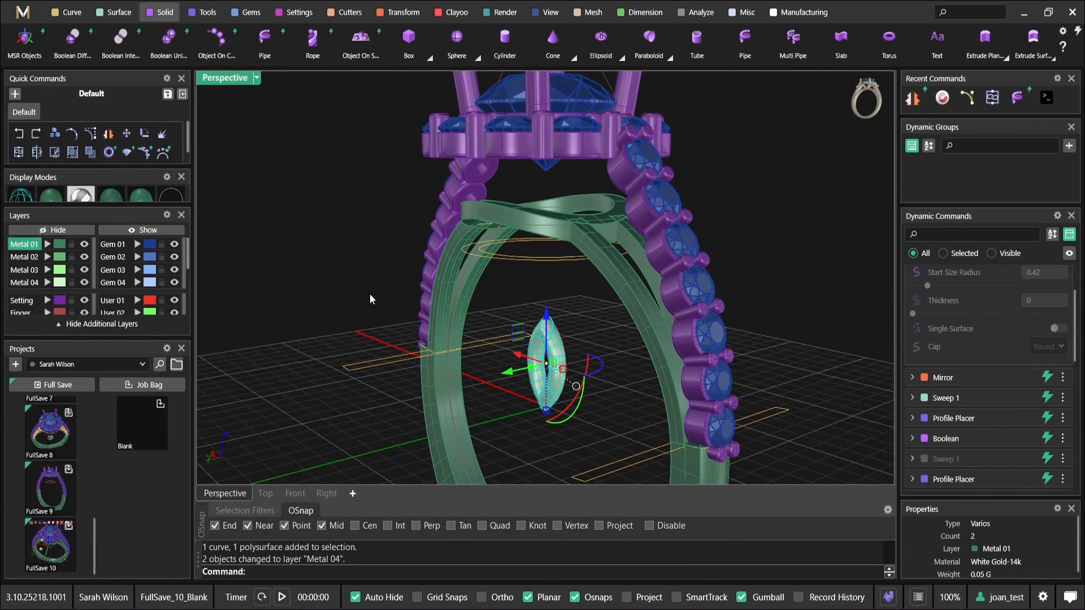
Try repositioning the marquise pipe and its curve with the MSR Objects command
right_drag(725, 342, 550, 286)
scroll(550, 286, up, 3)
click(550, 285)
drag(556, 384, 453, 262)
shift+right_drag(453, 262, 512, 319)
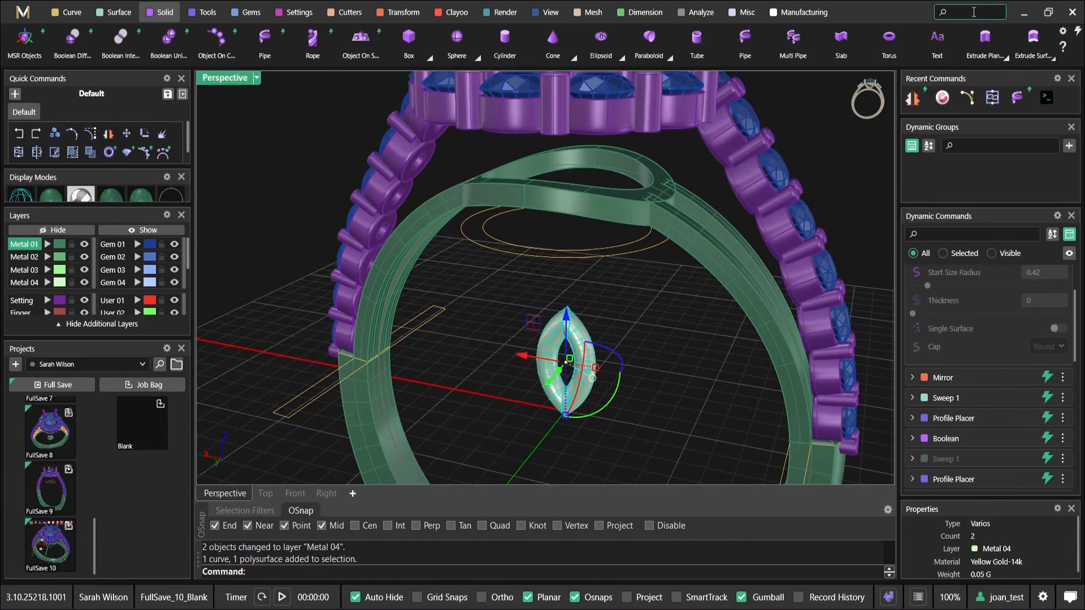
text(msr)
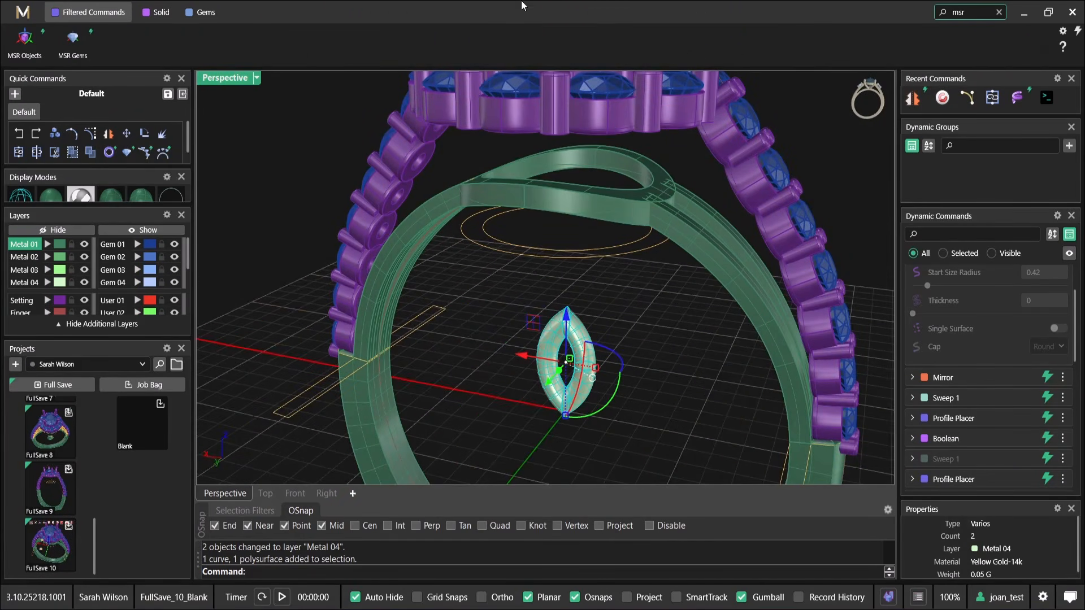
click(25, 37)
right_drag(574, 365, 614, 353)
shift+right_drag(614, 354, 616, 299)
right_drag(616, 299, 557, 303)
scroll(558, 303, down, 2)
scroll(611, 370, down, 5)
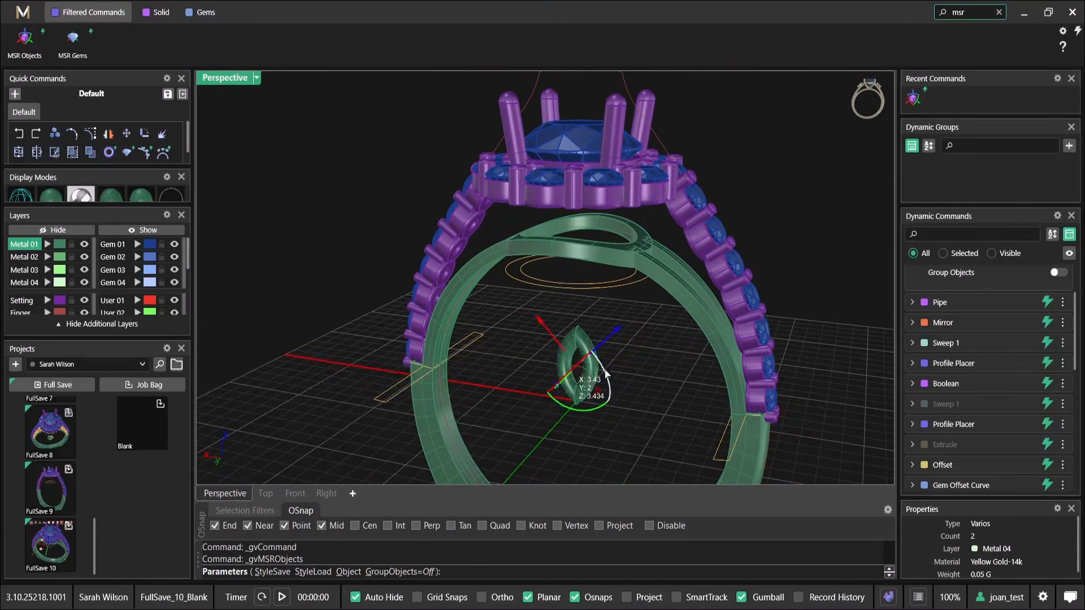
right_click(609, 372)
Move the marquise pipe and its curve up beneath the halo and out to the front edge of the gallery ring
drag(626, 419, 571, 367)
shift+right_drag(571, 367, 571, 402)
drag(579, 355, 581, 215)
right_drag(581, 214, 434, 211)
scroll(432, 211, up, 4)
drag(547, 274, 483, 276)
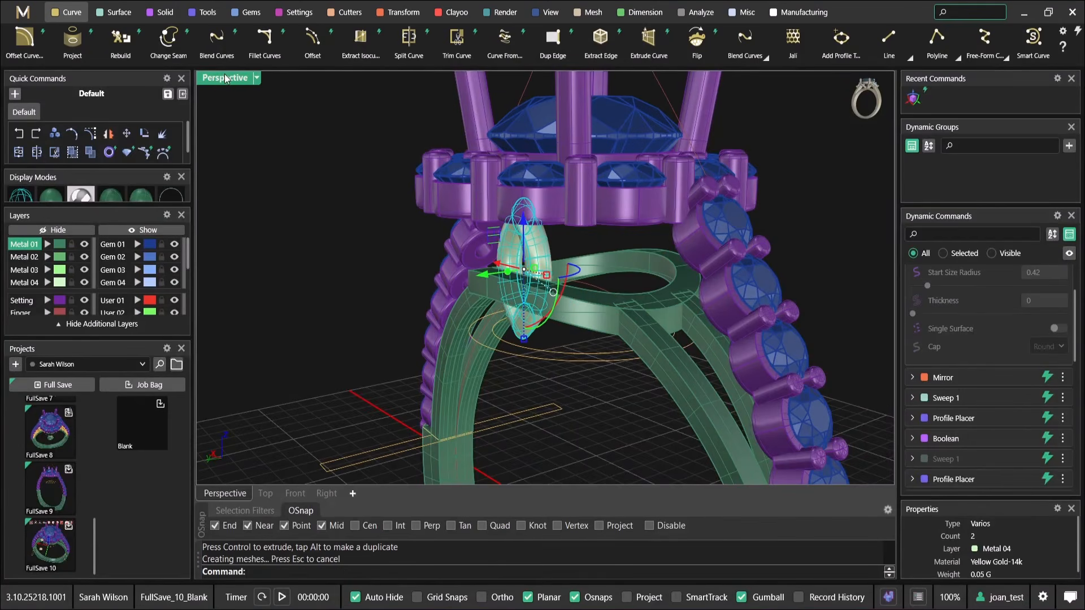
Show the Front view in wireframe and shorten the marquise's guide curve vertically with the gumball
double_click(227, 78)
scroll(381, 382, up, 8)
right_drag(400, 382, 468, 443)
key(Escape)
scroll(412, 396, up, 4)
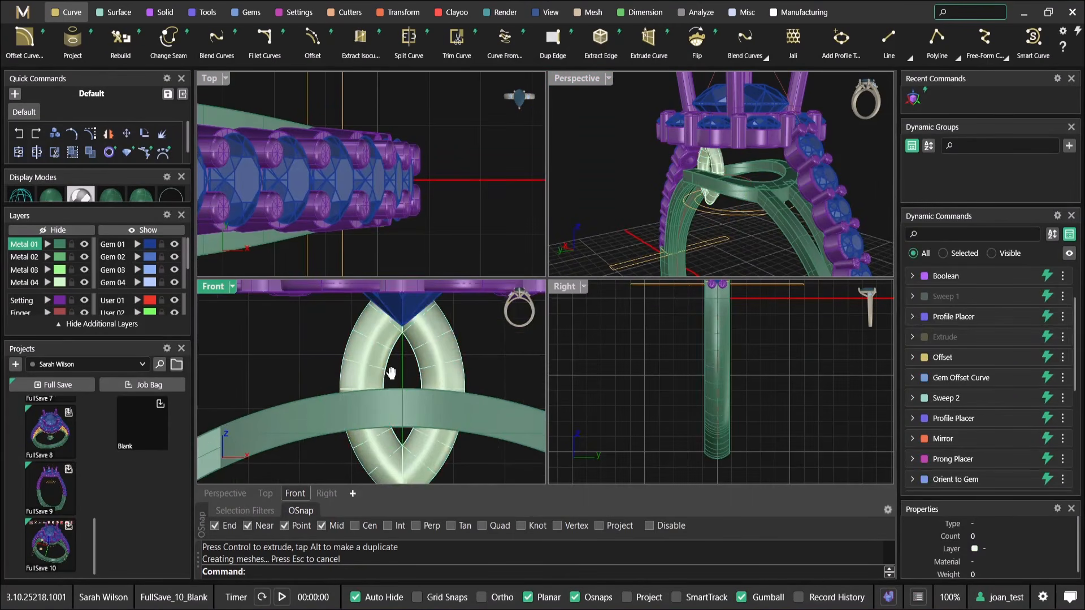
right_drag(384, 371, 405, 365)
key(ctrl+alt+w)
click(389, 347)
click(389, 346)
scroll(428, 339, down, 4)
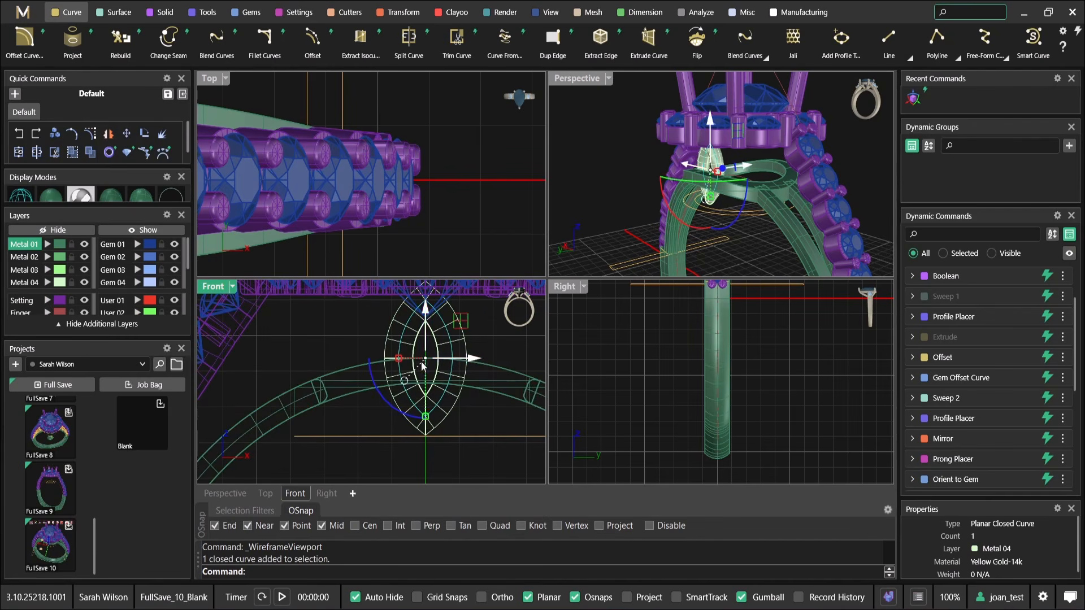
drag(425, 417, 424, 405)
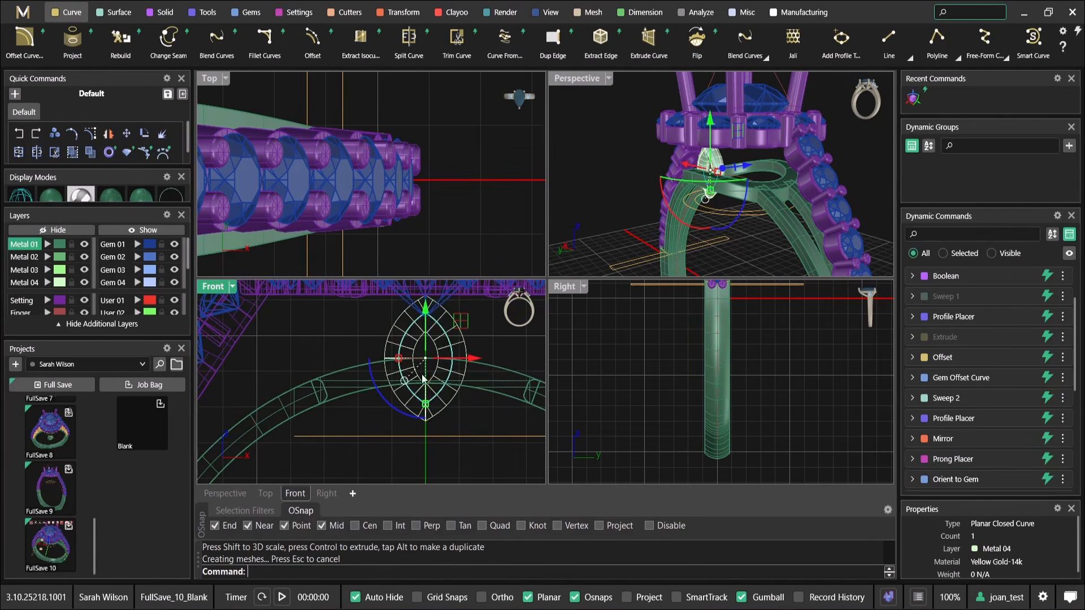
Shift the marquise curve sideways off the ring's centre line between halo and gallery ring, and tilt it about 8 degrees
right_drag(429, 342, 423, 375)
drag(423, 352, 425, 319)
drag(456, 369, 510, 374)
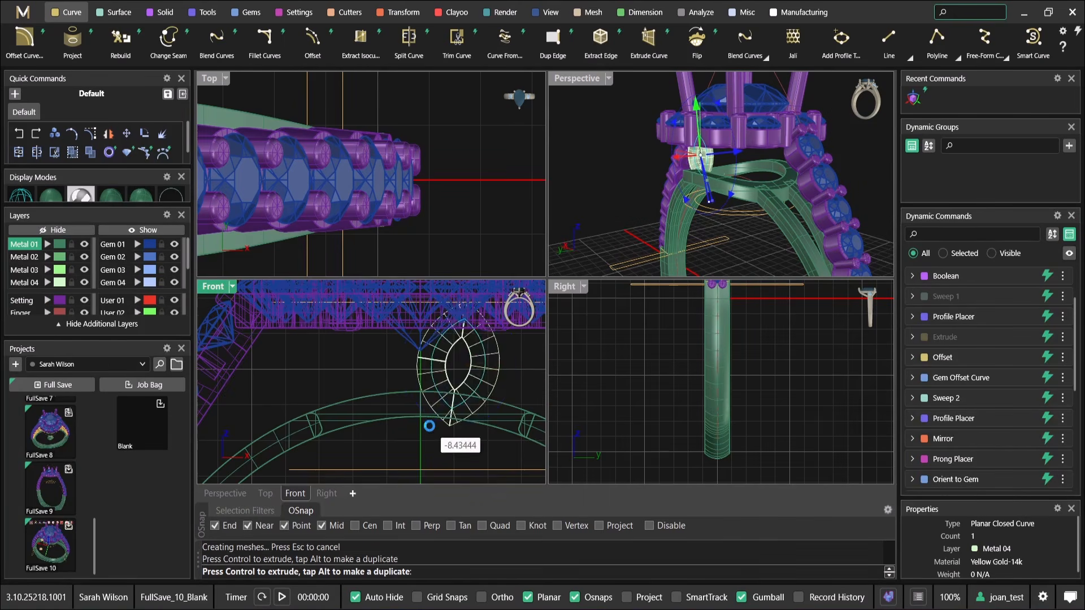
drag(429, 431, 432, 429)
Examine how the tilted marquise fits between the halo and the gallery ring in the Front and Perspective views
scroll(449, 392, down, 8)
right_drag(757, 184, 811, 198)
scroll(729, 164, up, 5)
scroll(791, 206, down, 2)
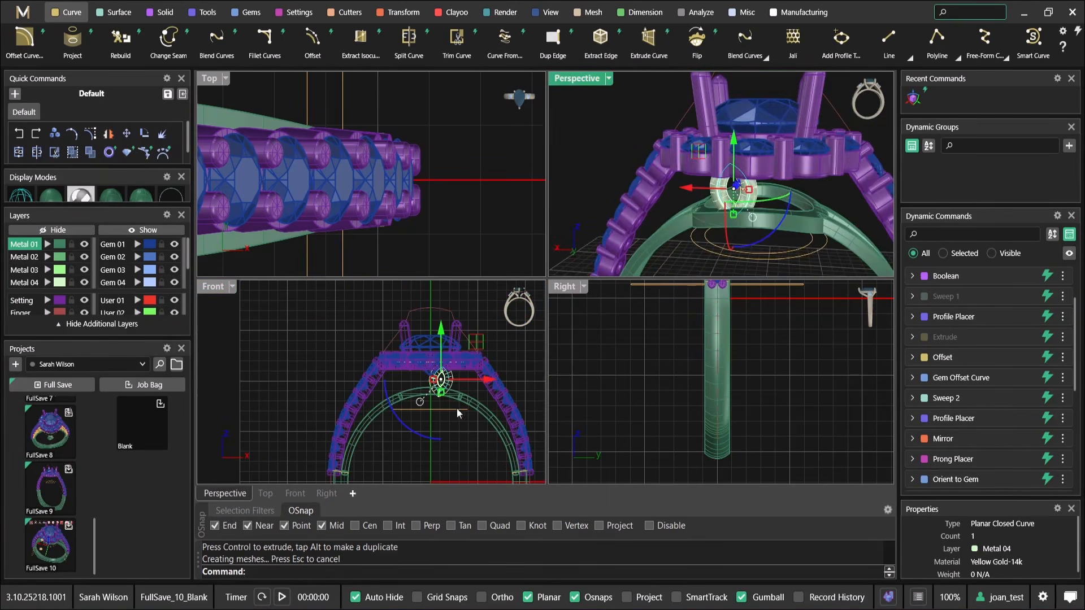
scroll(446, 363, up, 6)
right_drag(446, 364, 417, 365)
click(419, 355)
click(397, 395)
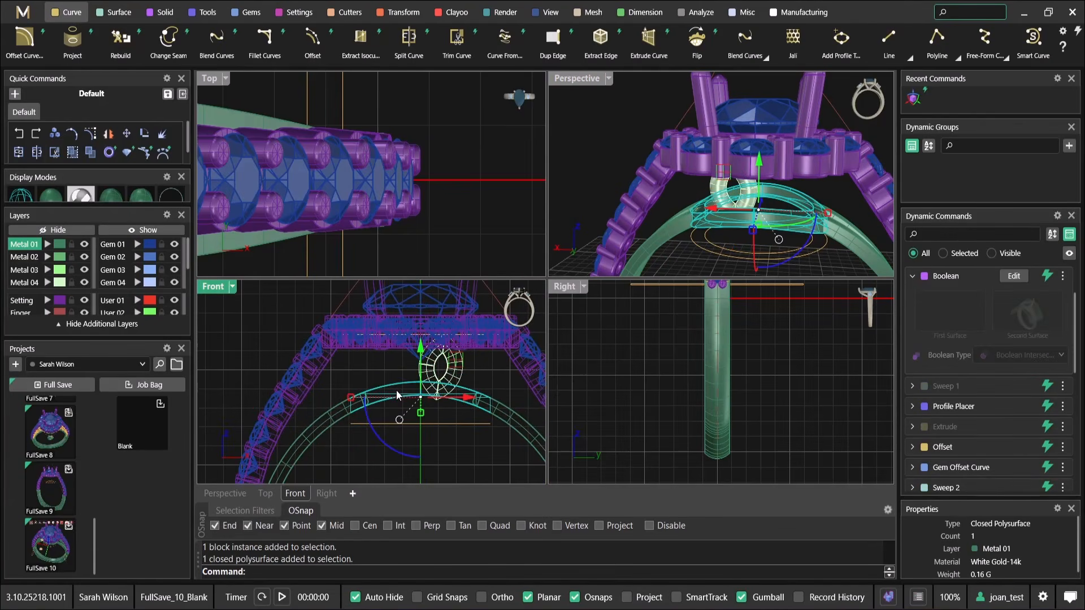
scroll(830, 214, down, 3)
right_drag(826, 212, 761, 200)
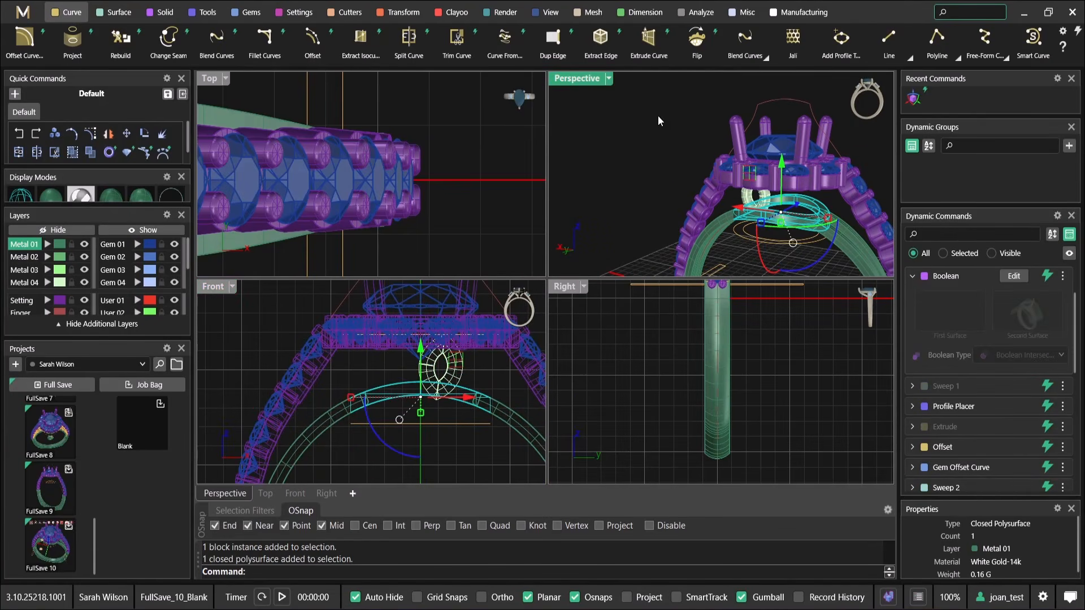
Edit the centre gem's placement on the ring rail in a maximized Perspective view, raising its Z offset slightly
double_click(570, 80)
key(Escape)
click(693, 277)
right_drag(678, 214, 541, 212)
middle_click(544, 232)
click(615, 306)
drag(554, 202, 553, 194)
right_drag(541, 206, 543, 252)
right_click(543, 252)
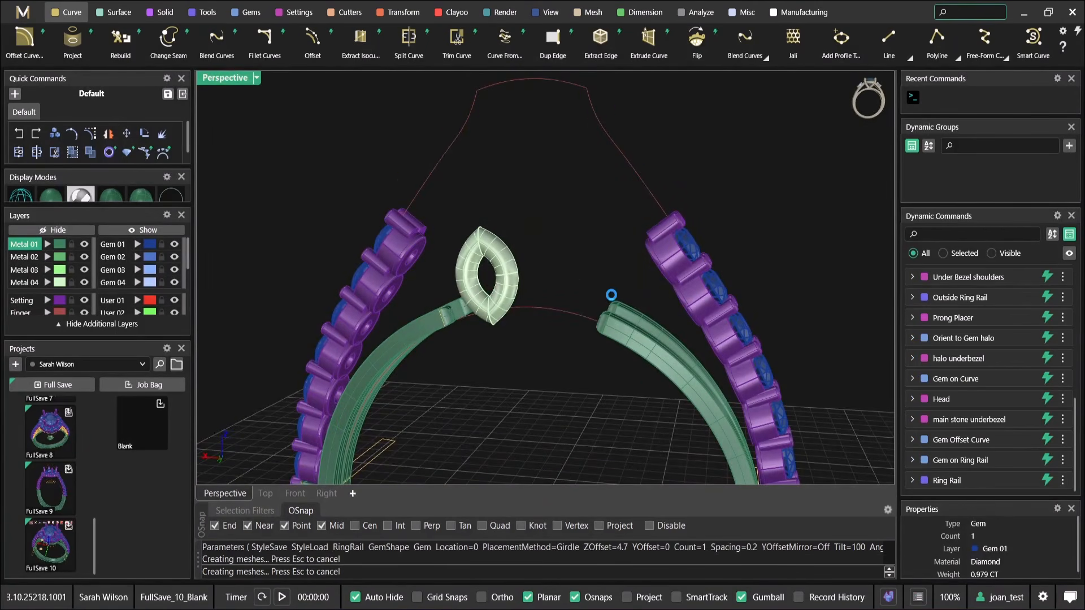
Edit the outside ring rail and raise its top thickness to 9.5 mm
right_drag(610, 287, 546, 215)
scroll(580, 265, up, 5)
scroll(579, 261, down, 5)
middle_click(546, 216)
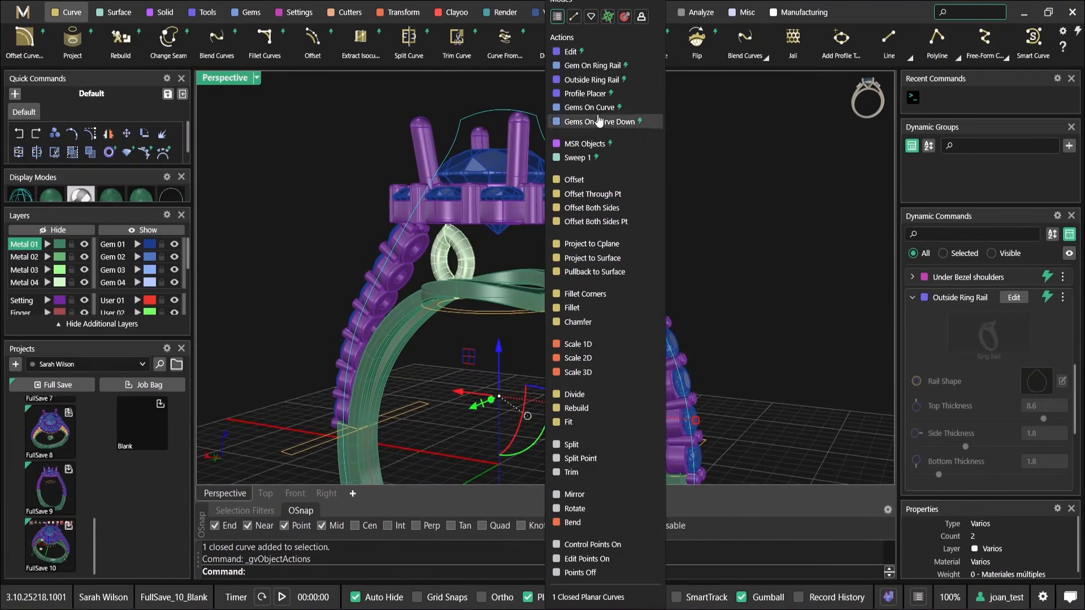
click(603, 48)
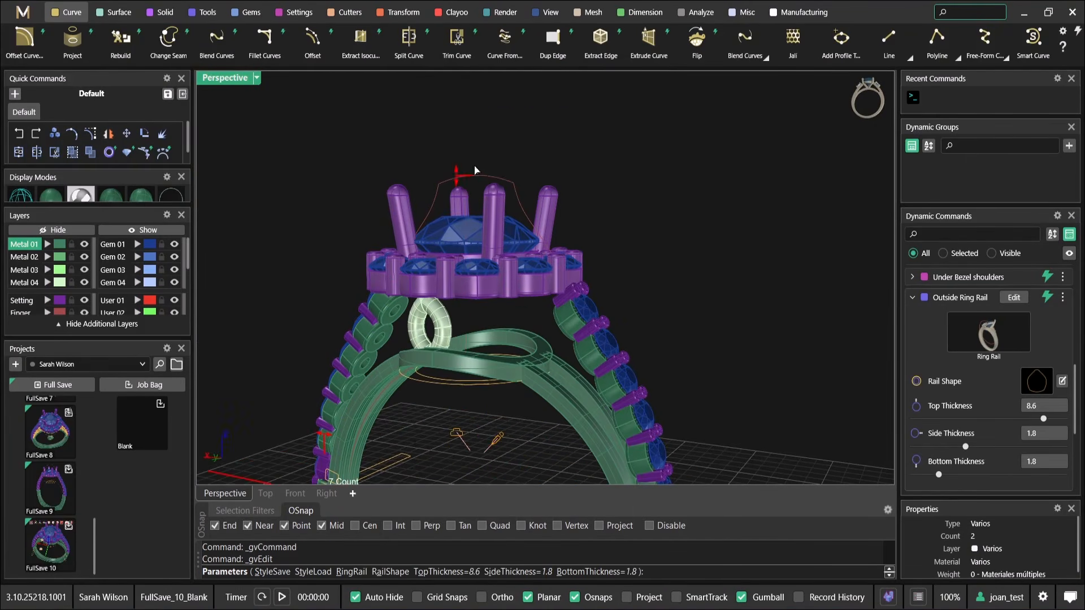
drag(456, 162, 455, 160)
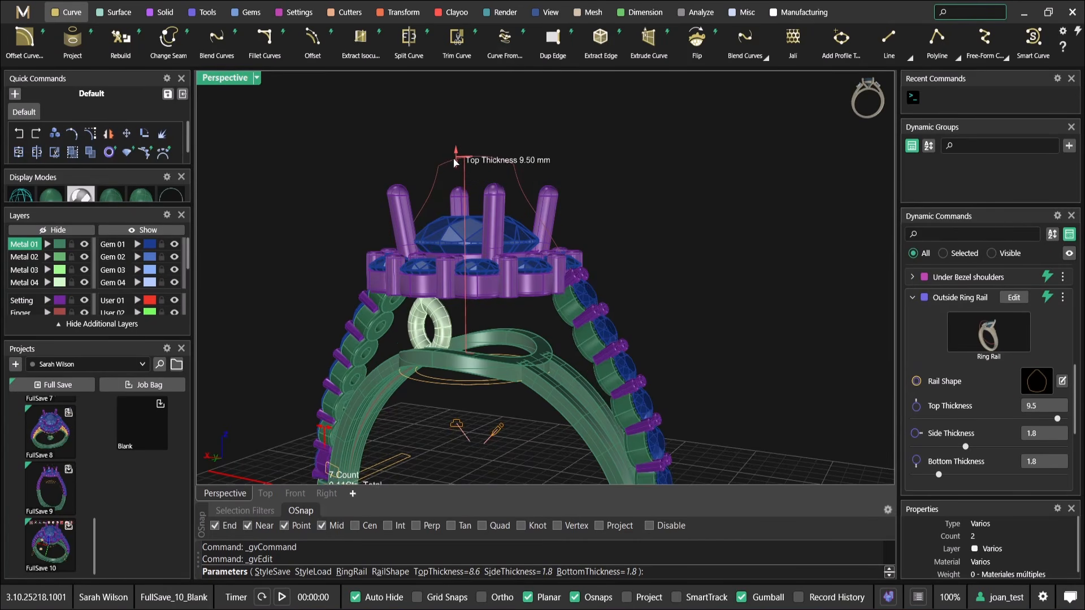
scroll(544, 180, down, 4)
right_drag(545, 181, 580, 266)
right_click(564, 230)
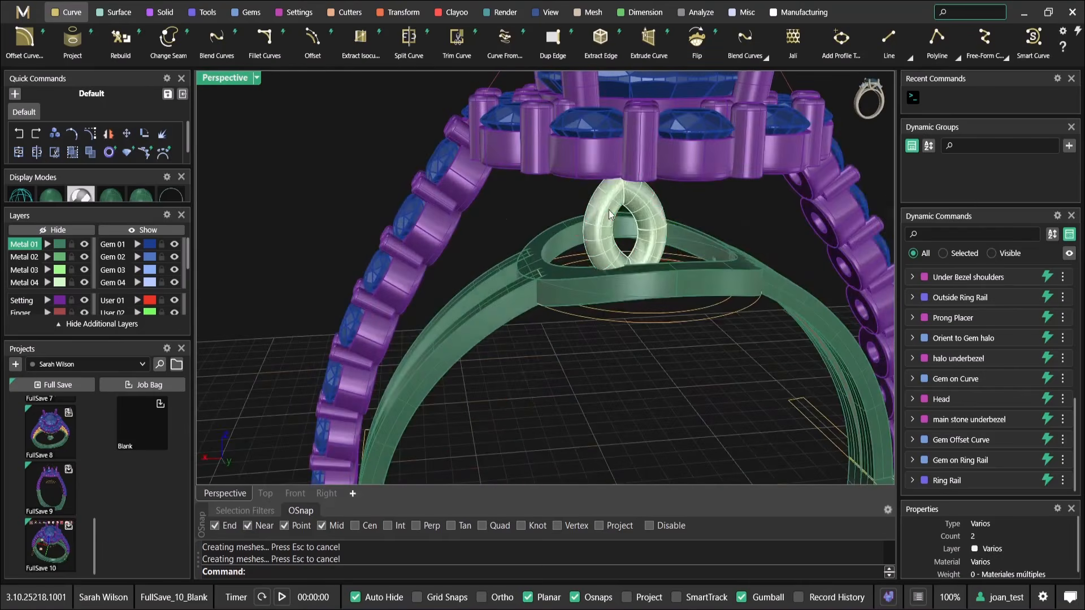
Restore the four-viewport layout and move the piped marquise with its curve outward towards the gallery ring's edge in the Right view
click(650, 209)
double_click(226, 77)
scroll(699, 390, up, 5)
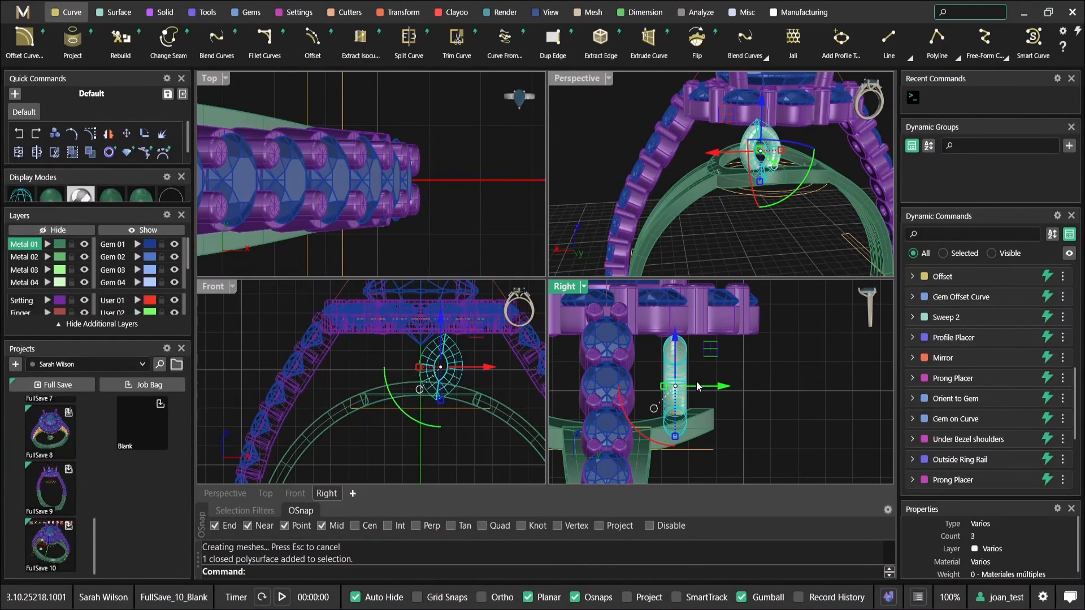
scroll(715, 396, up, 5)
drag(745, 402, 721, 333)
scroll(512, 371, up, 2)
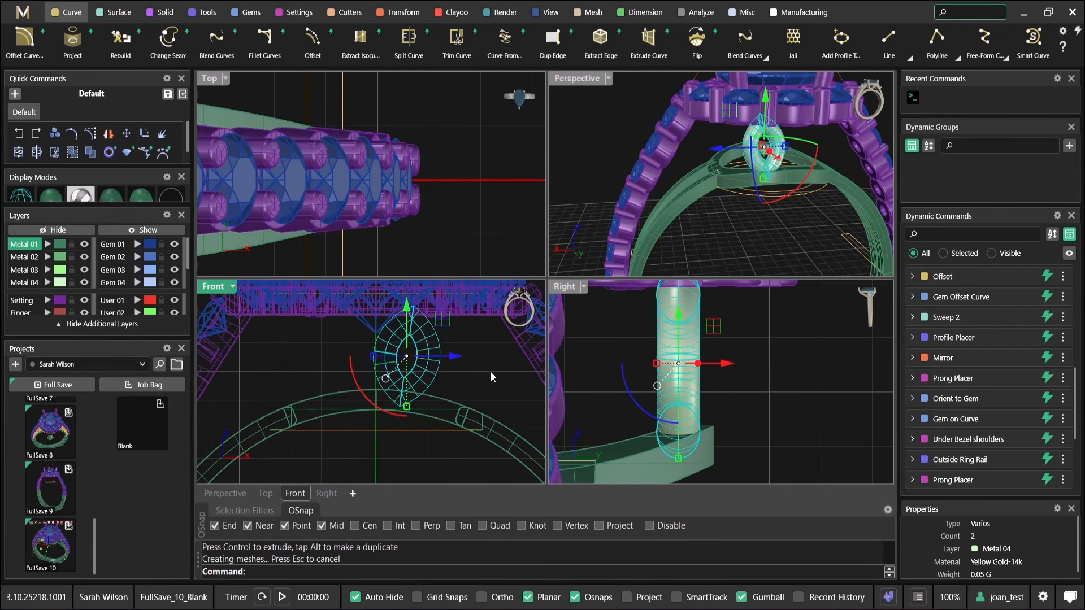
mouse_move(715, 404)
right_down()
mouse_move(705, 426)
mouse_move(724, 404)
right_up()
scroll(726, 390, down, 3)
scroll(725, 376, up, 3)
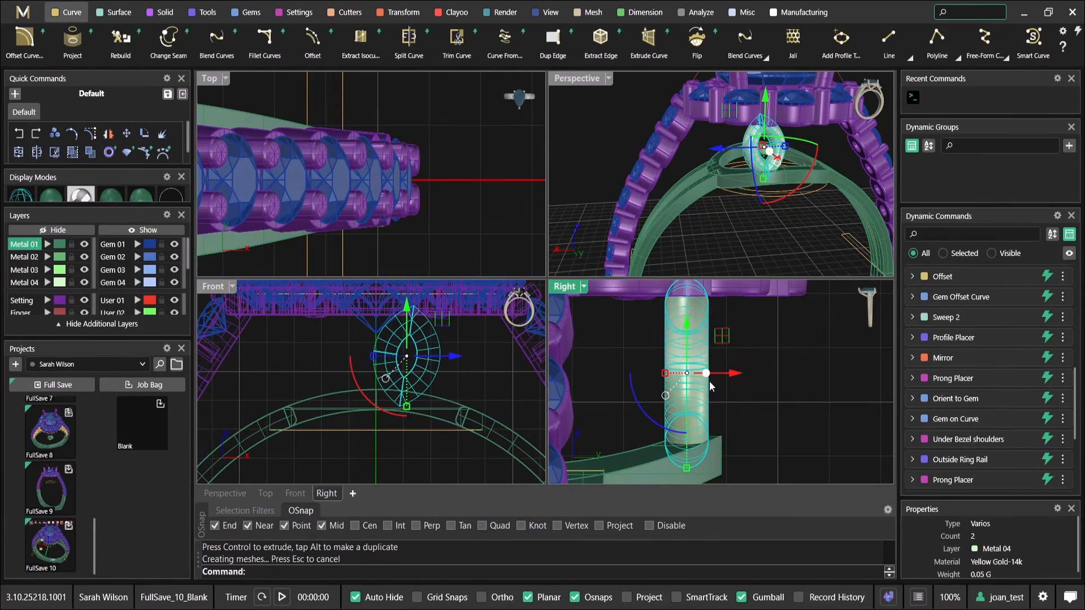
Move the marquise further outward in the Right view, just past the outer edge of the gallery ring
right_drag(750, 249, 584, 99)
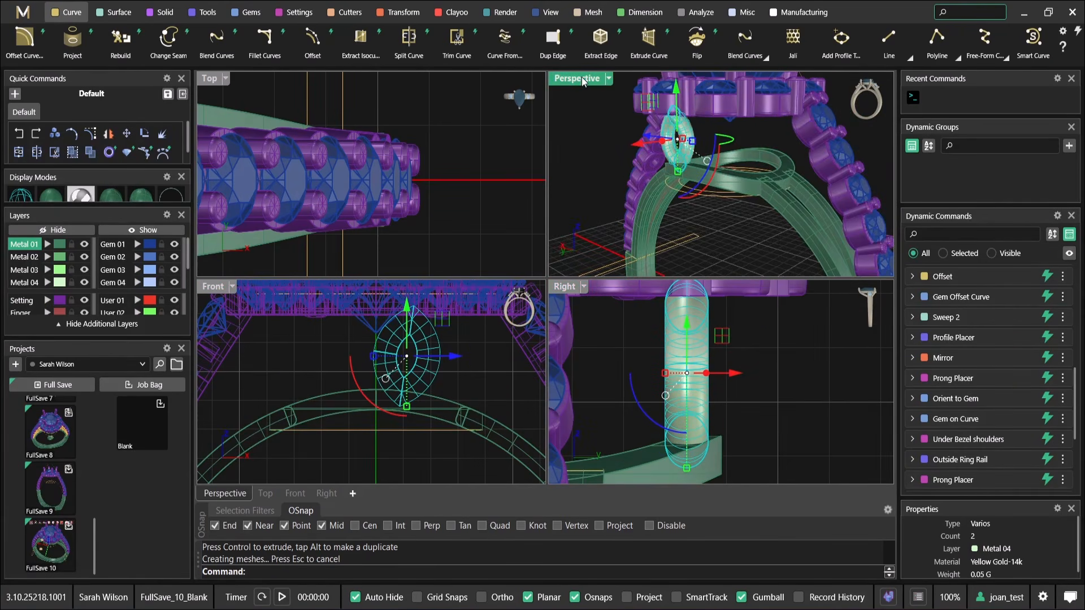
right_drag(720, 326, 722, 365)
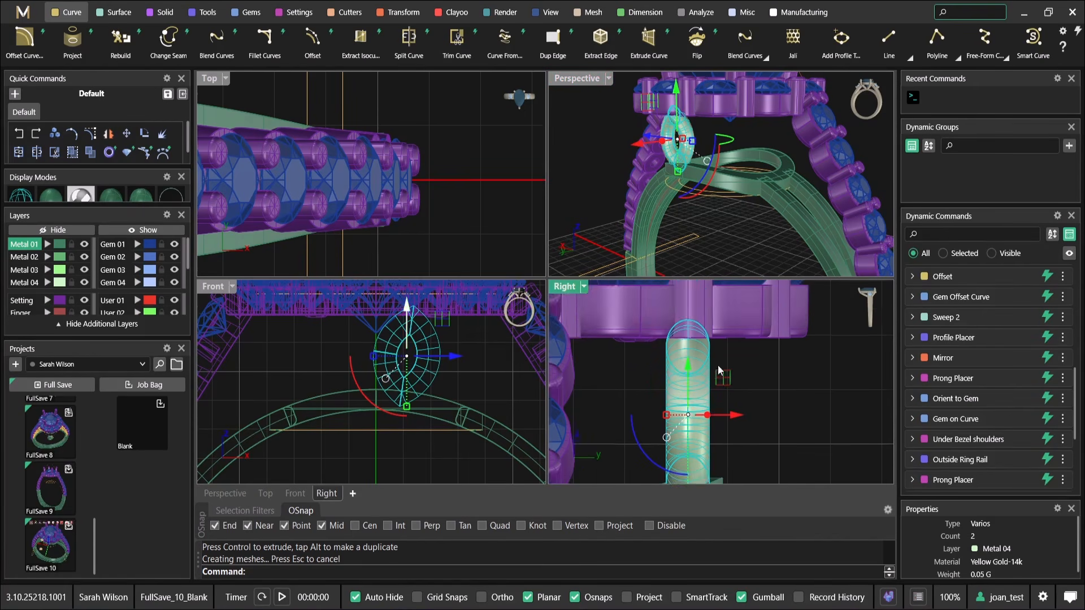
scroll(721, 364, down, 4)
scroll(390, 370, up, 3)
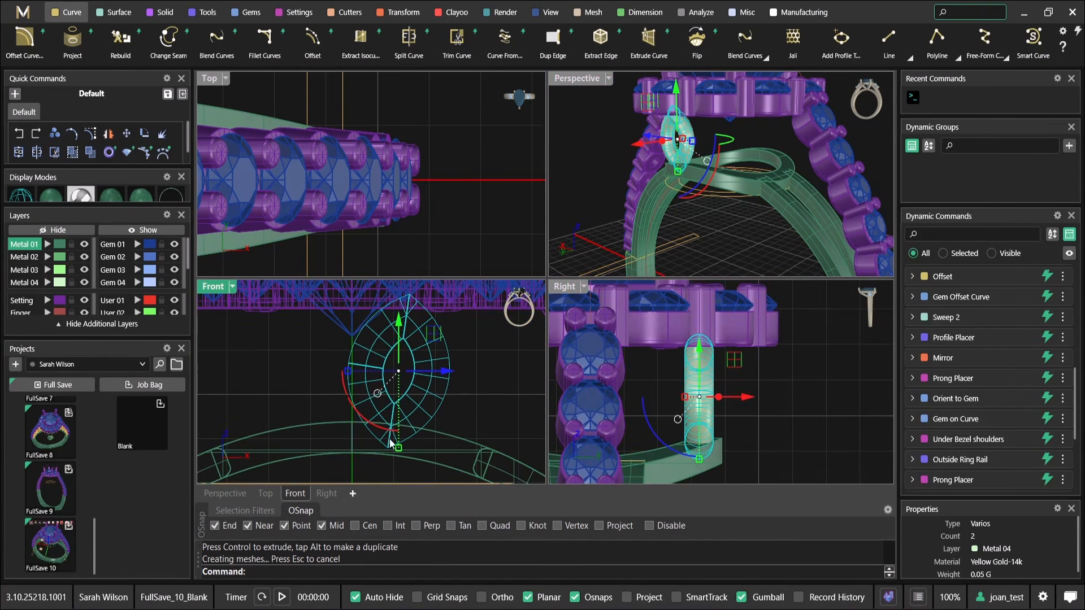
click(419, 13)
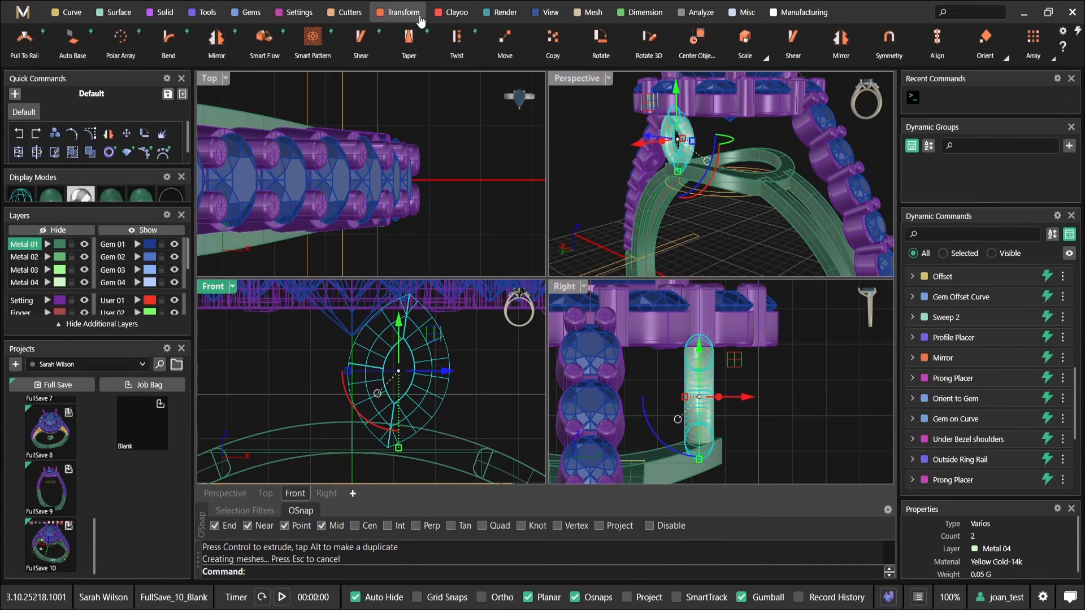
drag(752, 403, 787, 403)
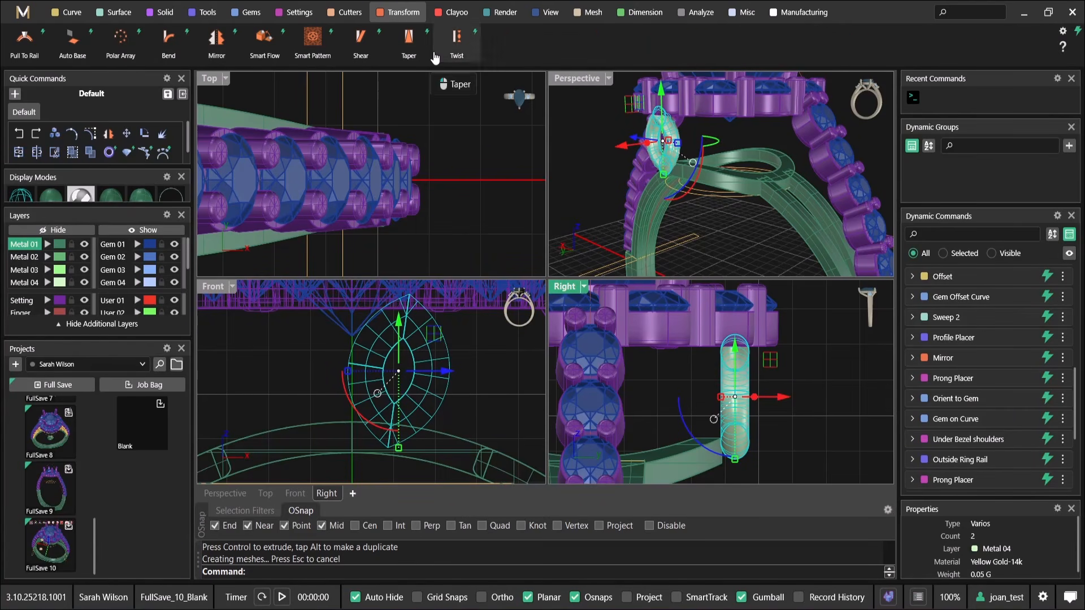
Try to bend the marquise's lower end inward towards the gallery ring with the Bend tool at an angle of -23
click(166, 45)
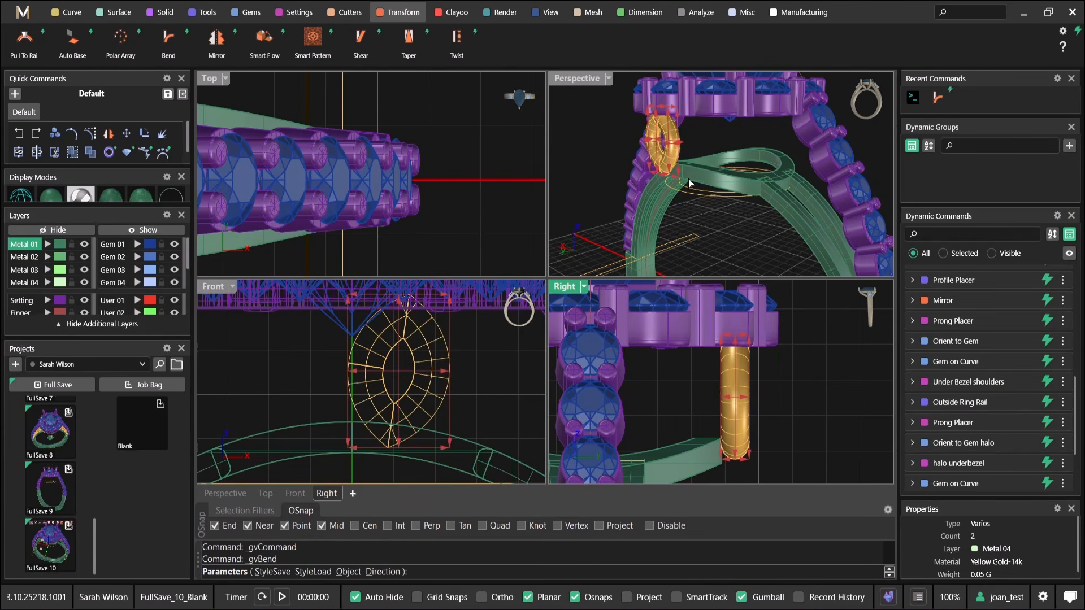
scroll(668, 199, up, 5)
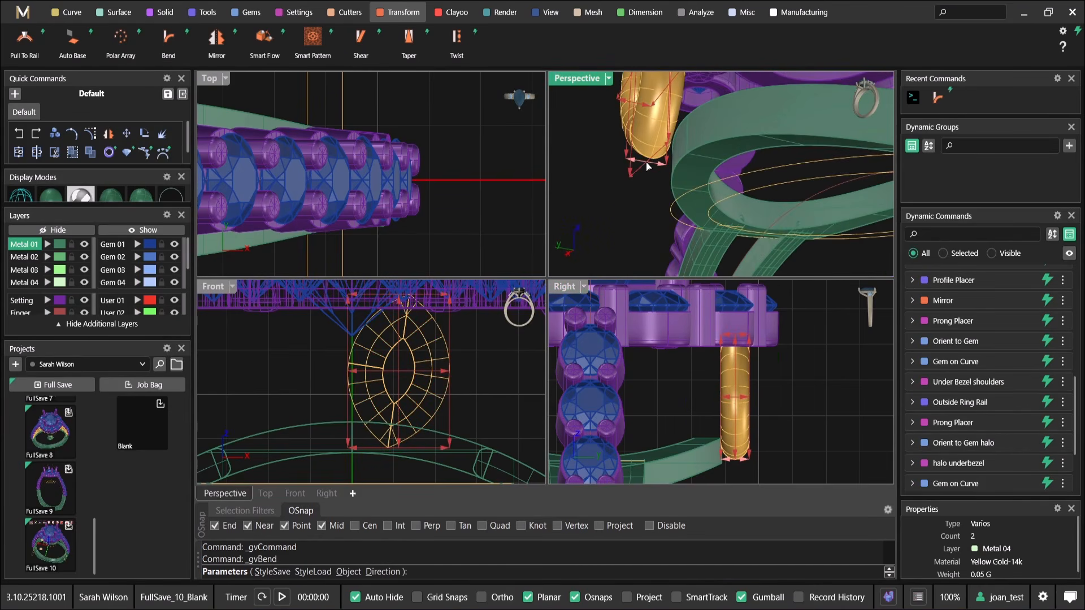
click(637, 164)
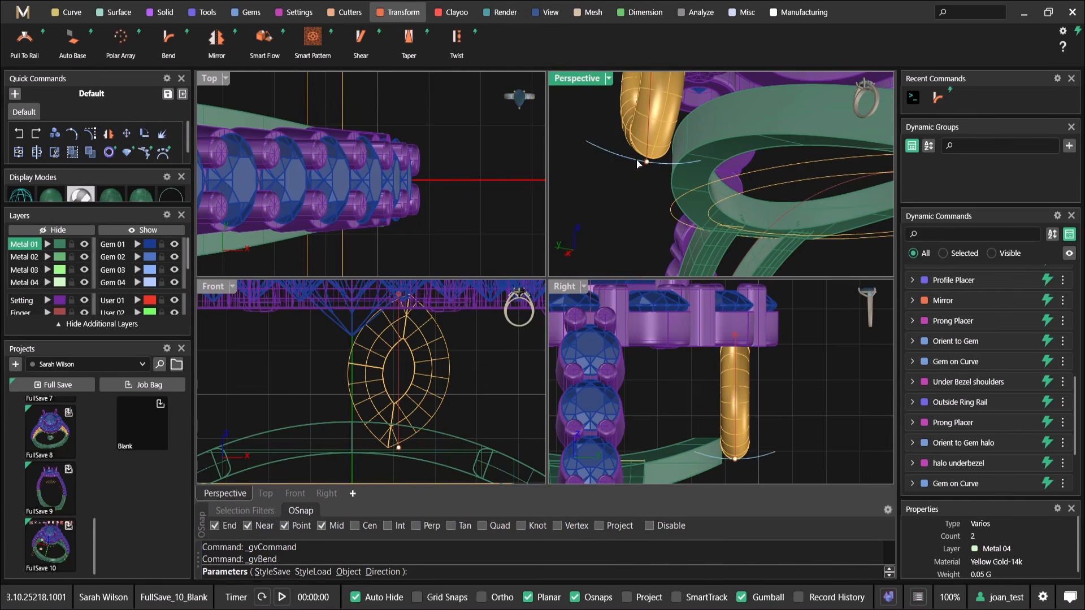
drag(735, 459, 683, 460)
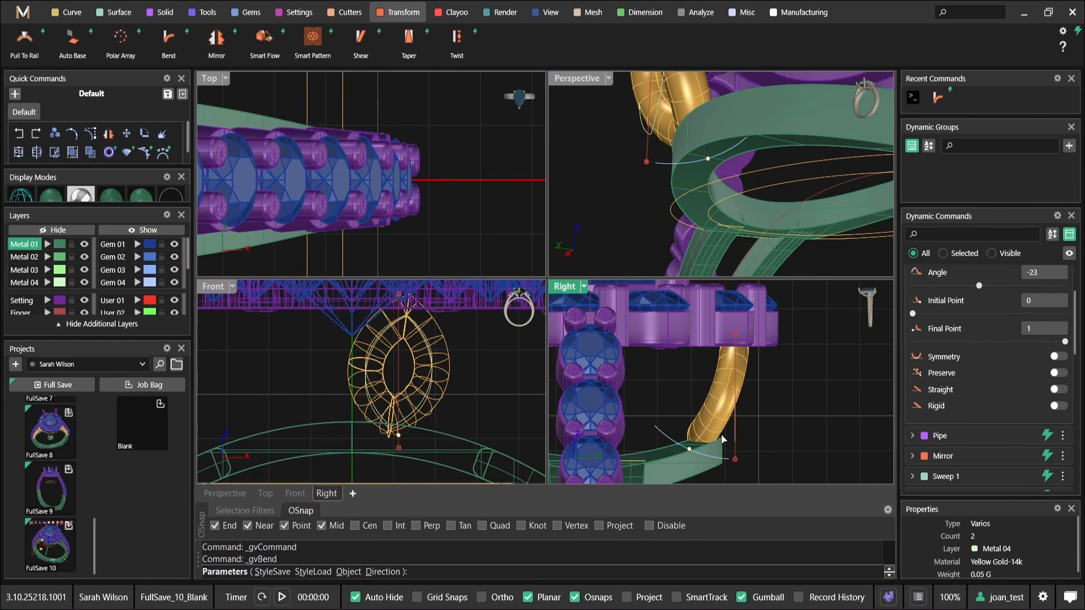
scroll(781, 405, down, 6)
scroll(796, 185, down, 5)
right_drag(704, 169, 850, 169)
scroll(796, 185, down, 3)
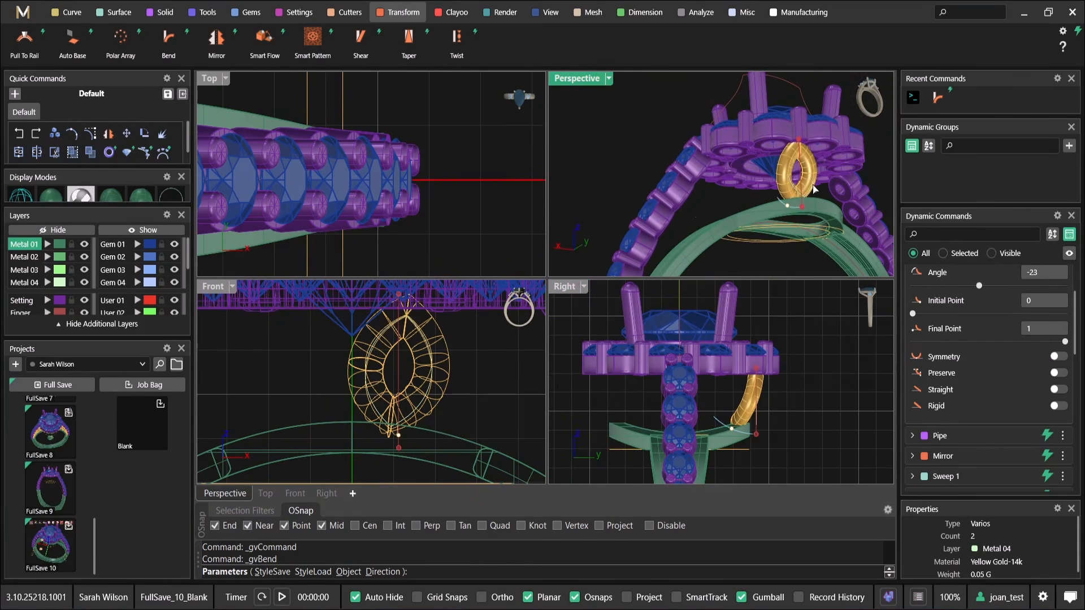
right_click(814, 185)
Undo the bend of the marquise
click(367, 374)
scroll(445, 375, down, 4)
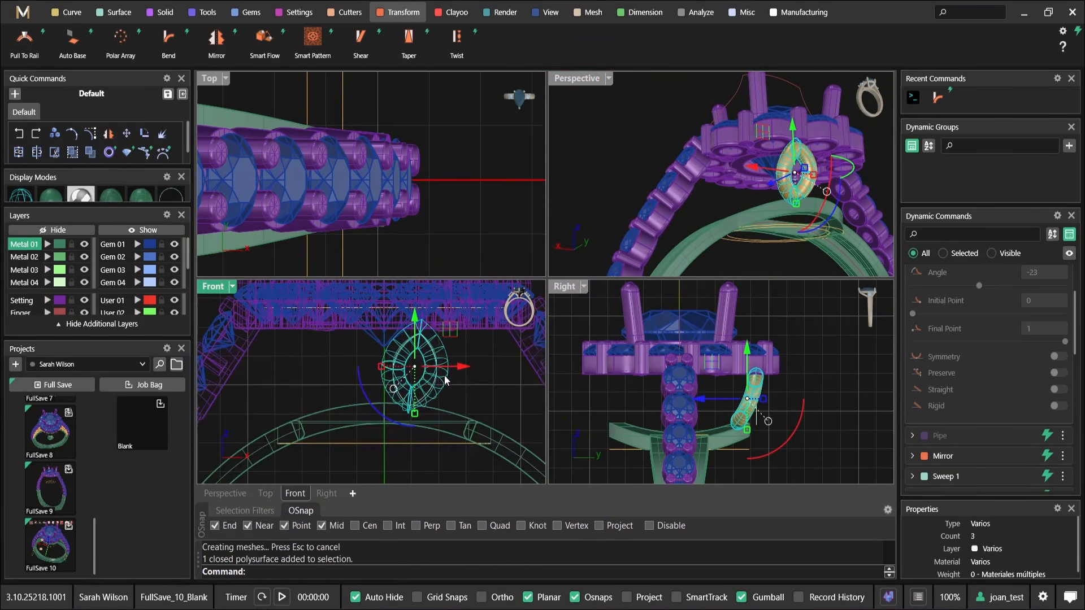
key(Escape)
scroll(470, 381, down, 1)
key(ctrl+z)
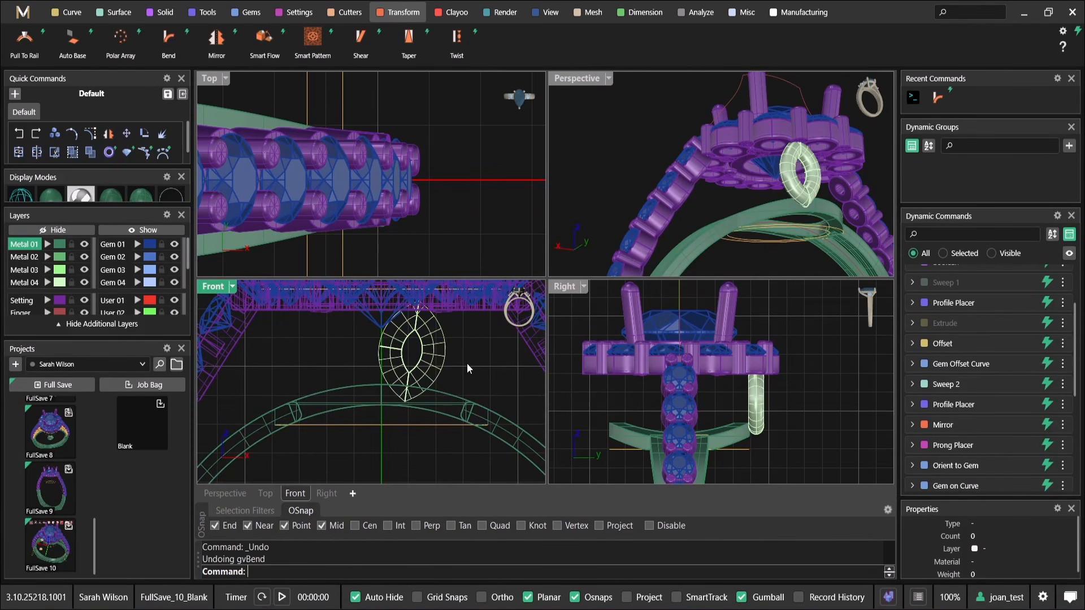
Try a sideways duplicate of the marquise and its curve in the Front view, and undo it
click(452, 359)
scroll(402, 343, down, 3)
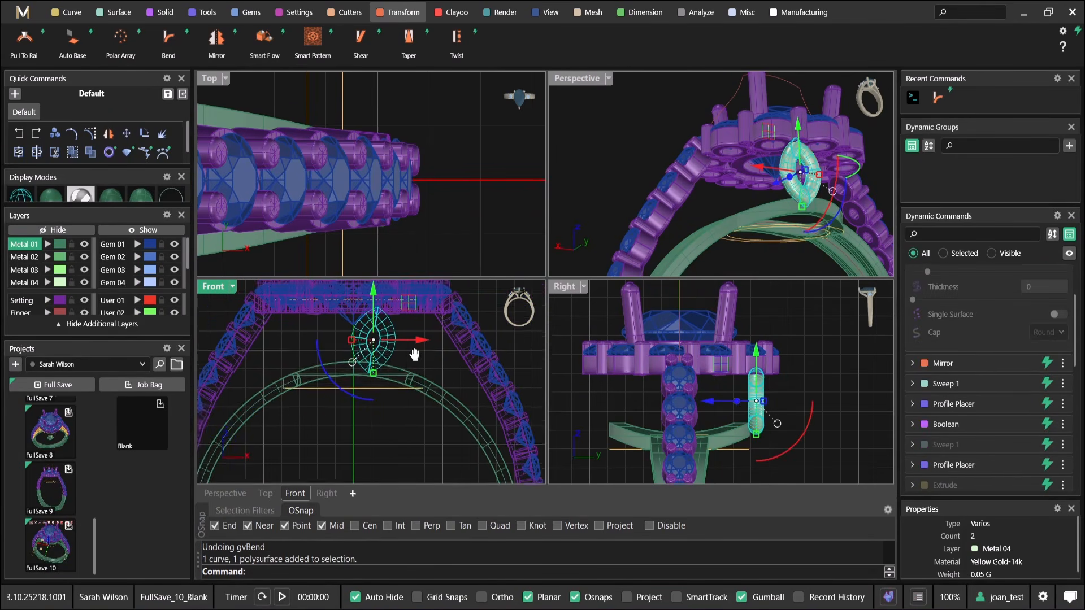
drag(401, 306, 448, 308)
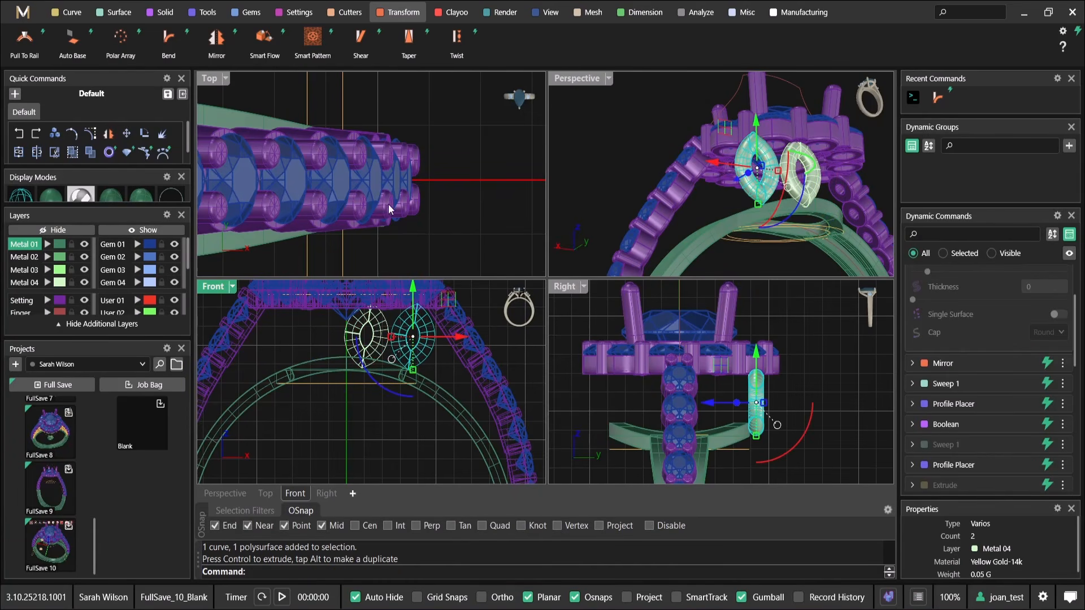
scroll(448, 194, down, 14)
key(ctrl+z)
scroll(346, 135, up, 5)
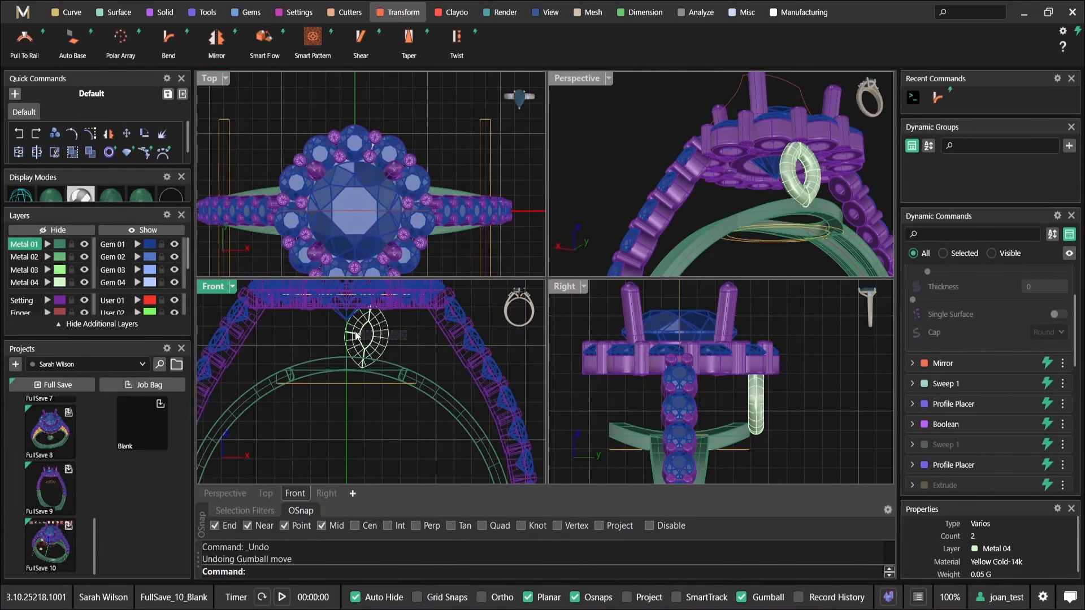
Rotate two copies of the marquise and its curve clockwise around the origin in the Top view, at about 25 and 46 degrees
click(389, 338)
scroll(366, 192, up, 2)
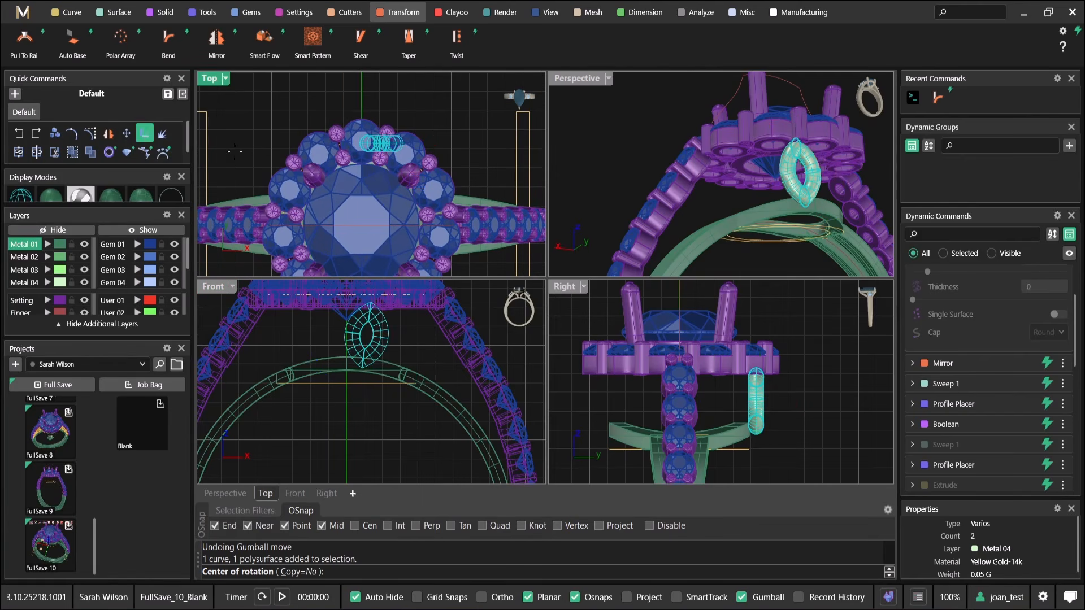
click(143, 138)
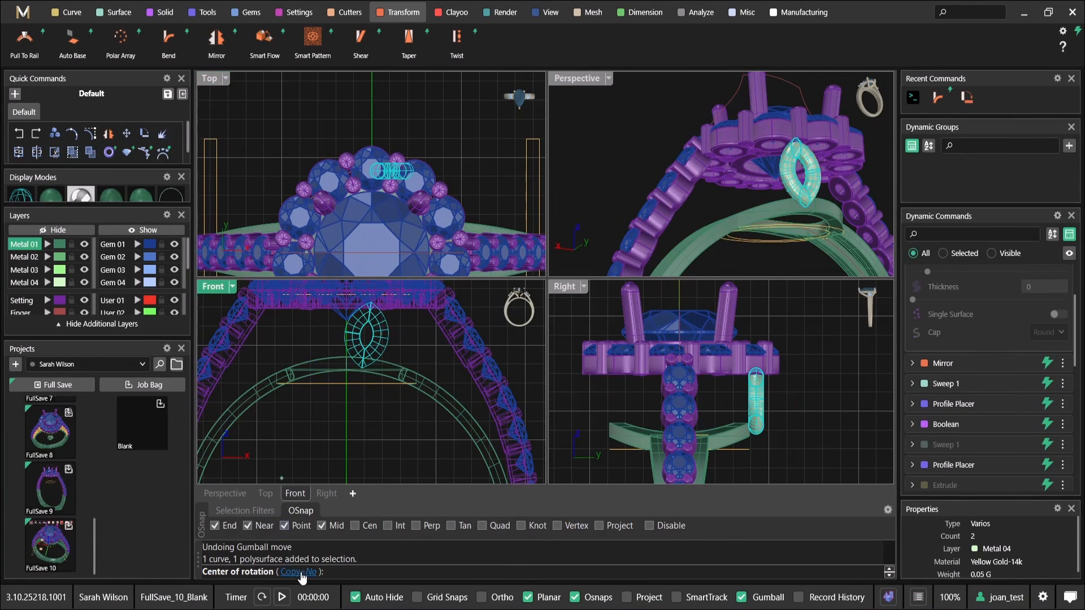
text(0)
key(Return)
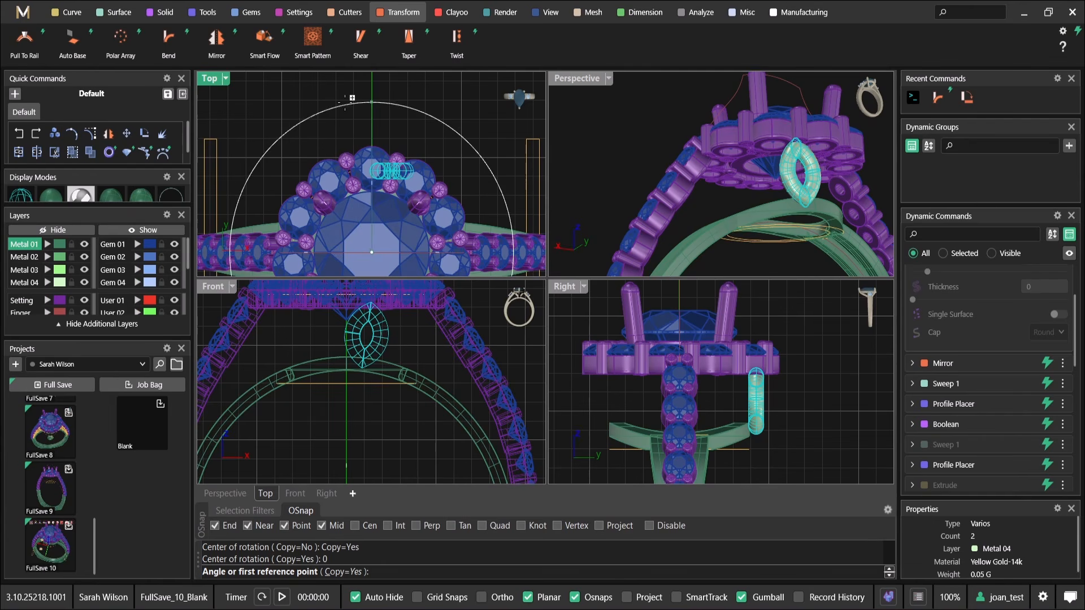
click(371, 102)
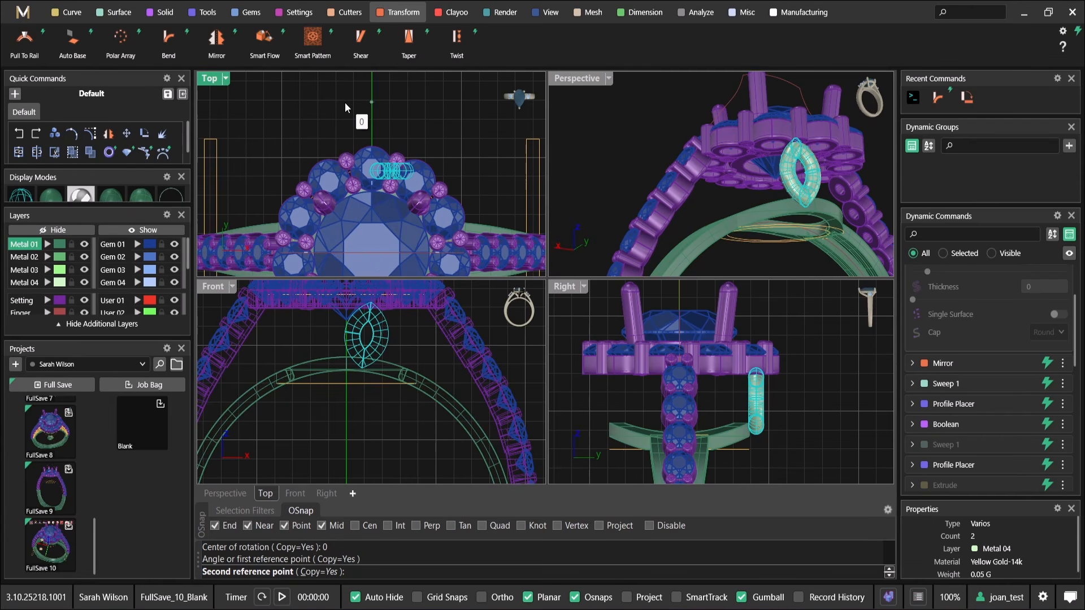
click(437, 111)
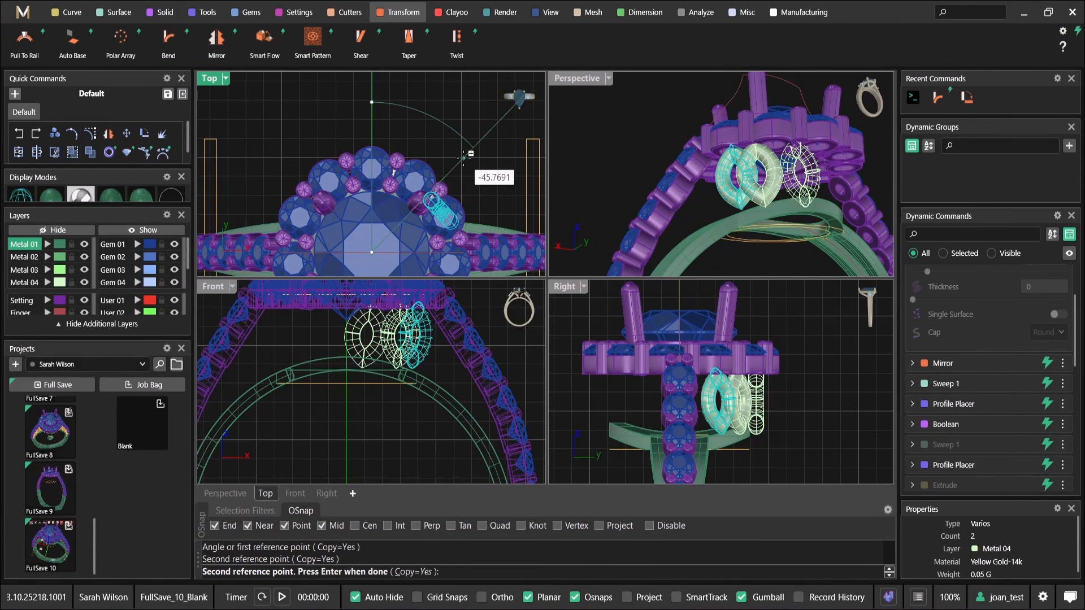
key(Return)
Shift the outermost marquise copy slightly away from its neighbour in the Perspective view
click(692, 195)
right_drag(692, 195, 787, 235)
scroll(756, 218, up, 7)
click(715, 179)
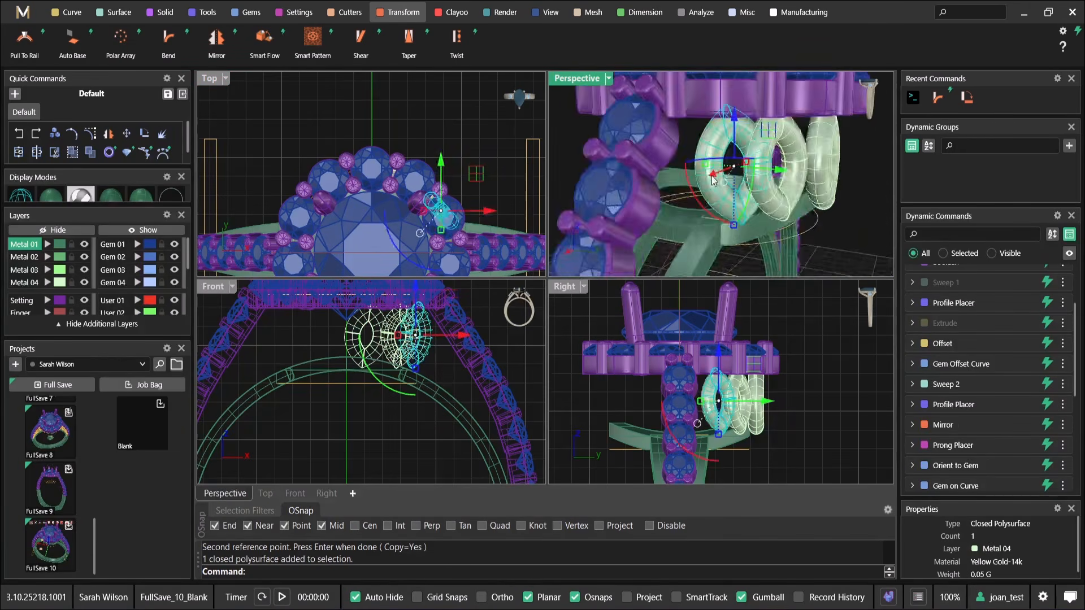
scroll(720, 198, up, 3)
scroll(720, 203, up, 5)
drag(717, 137, 650, 150)
scroll(734, 181, down, 6)
right_drag(779, 196, 726, 190)
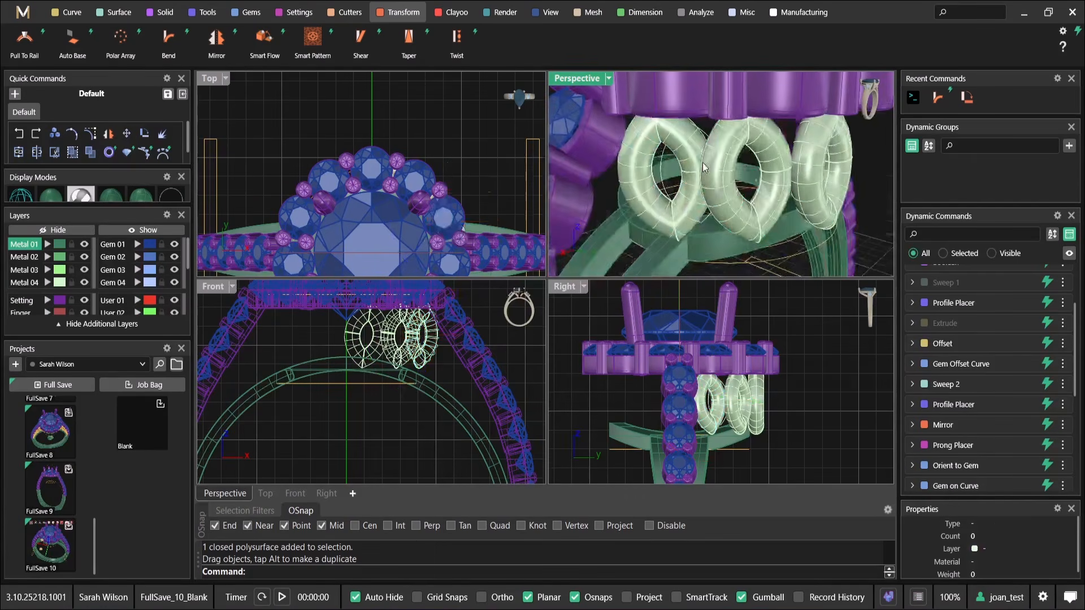
Examine the spacing of the three marquises under the halo in the Perspective and Right views
click(722, 198)
scroll(721, 419, up, 5)
click(811, 350)
scroll(808, 345, up, 1)
click(781, 373)
right_drag(797, 409, 753, 369)
scroll(737, 356, down, 3)
scroll(764, 192, down, 6)
right_drag(775, 197, 782, 149)
scroll(716, 162, down, 2)
scroll(693, 144, up, 5)
Delete the outermost marquise copy together with its leftover curve
click(719, 124)
key(Delete)
click(725, 117)
key(Delete)
Rotate the remaining marquise copy with its curve slightly in the Top view and nudge it into place under the halo
click(757, 122)
click(653, 363)
scroll(712, 362, up, 5)
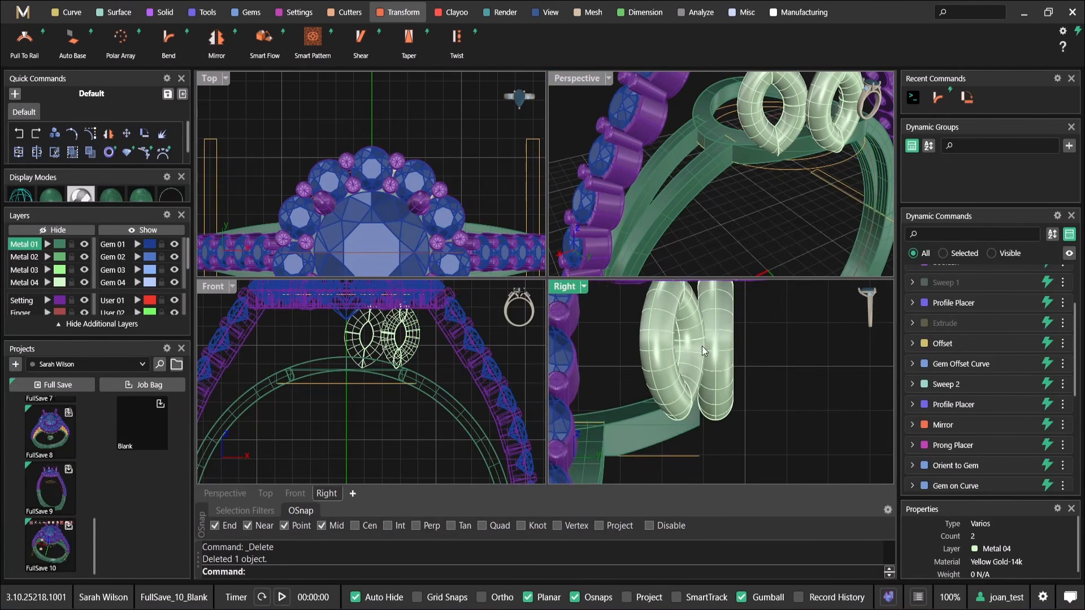
scroll(650, 381, up, 4)
scroll(697, 354, down, 3)
scroll(677, 370, up, 4)
click(622, 433)
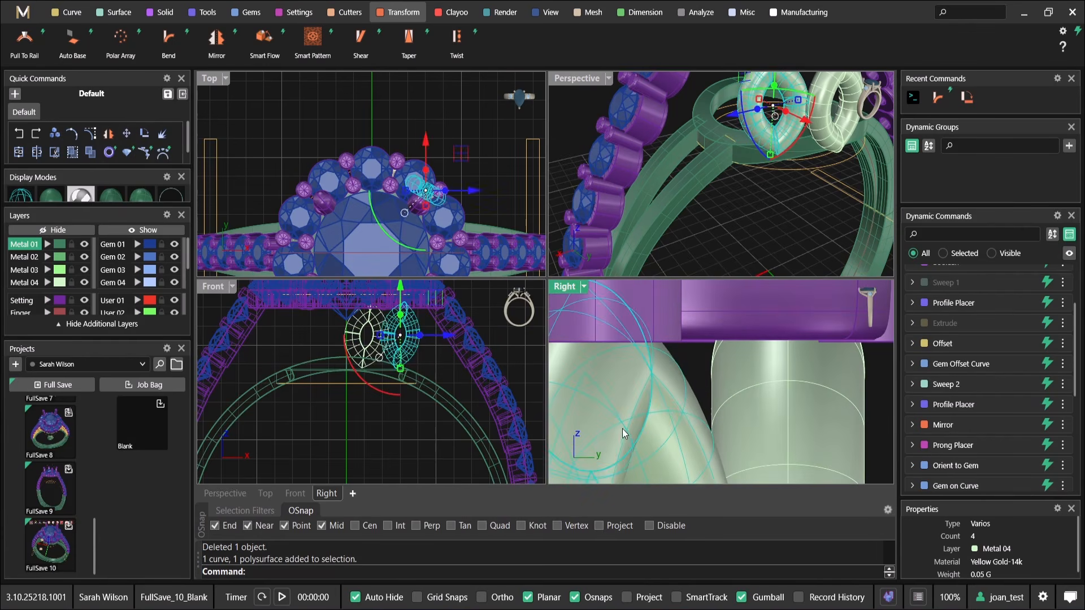
scroll(449, 218, up, 5)
drag(346, 195, 341, 177)
drag(416, 130, 409, 139)
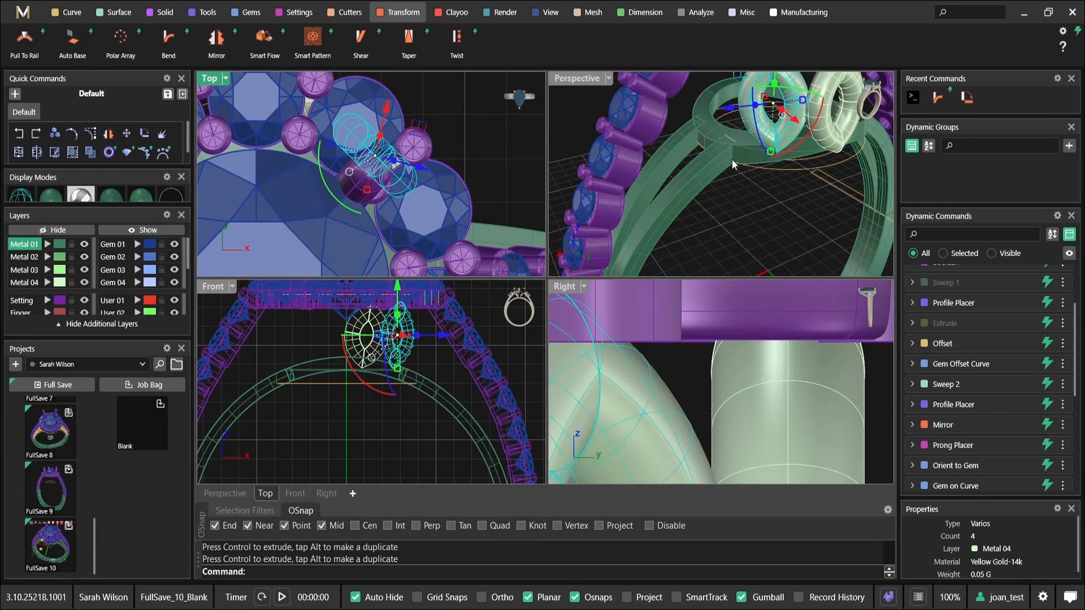
Bend the original marquise's lower end inward towards the gallery ring with the Bend tool
right_drag(735, 162, 757, 135)
click(774, 160)
scroll(745, 411, down, 10)
right_drag(745, 411, 726, 341)
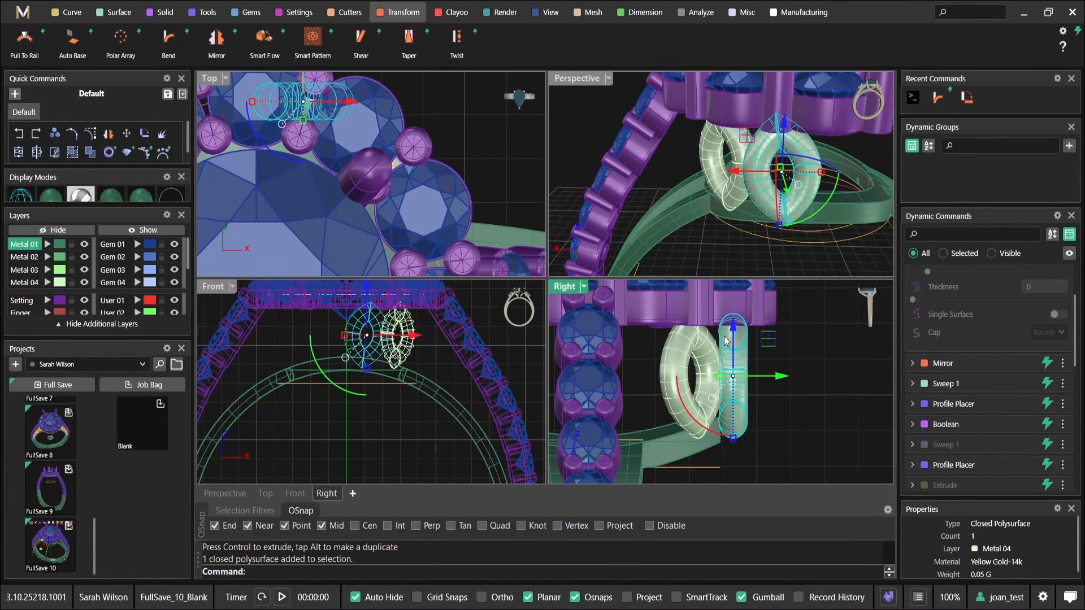
right_drag(760, 217, 823, 179)
scroll(785, 153, up, 6)
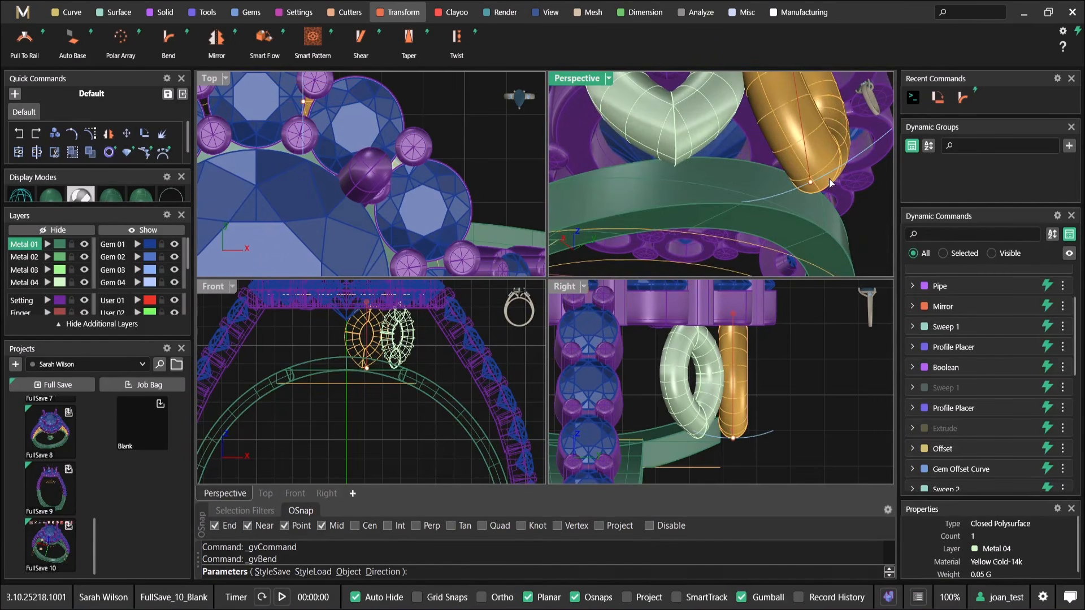
drag(765, 440, 740, 320)
scroll(760, 187, down, 5)
right_drag(760, 186, 791, 209)
right_click(791, 209)
right_drag(791, 170, 774, 212)
click(784, 113)
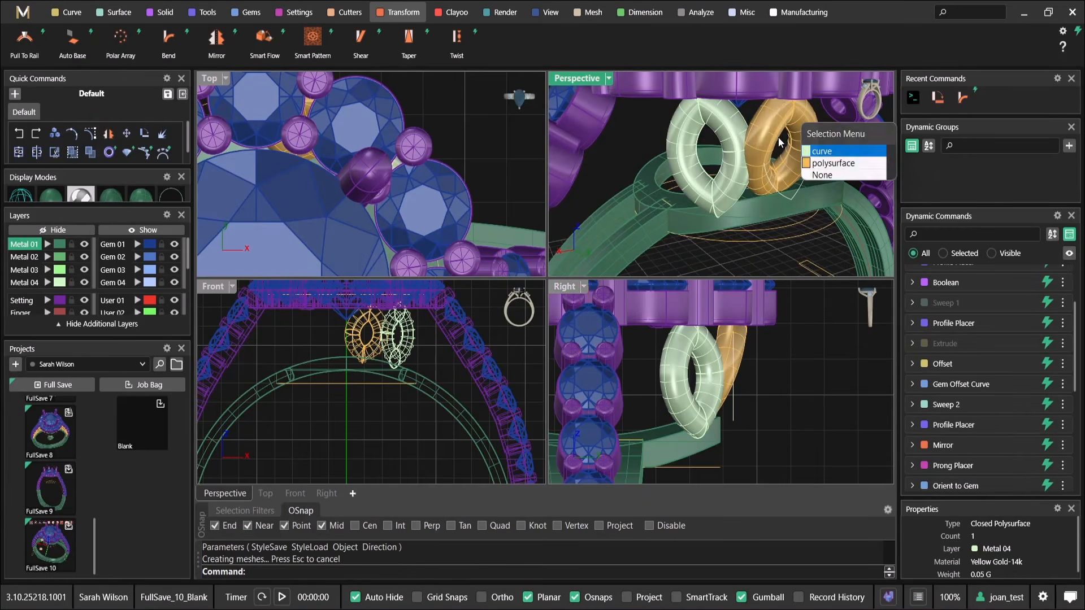
Reopen the bent marquise's Pipe settings for editing and examine its lower end near the gallery ring
click(821, 152)
scroll(363, 332, up, 6)
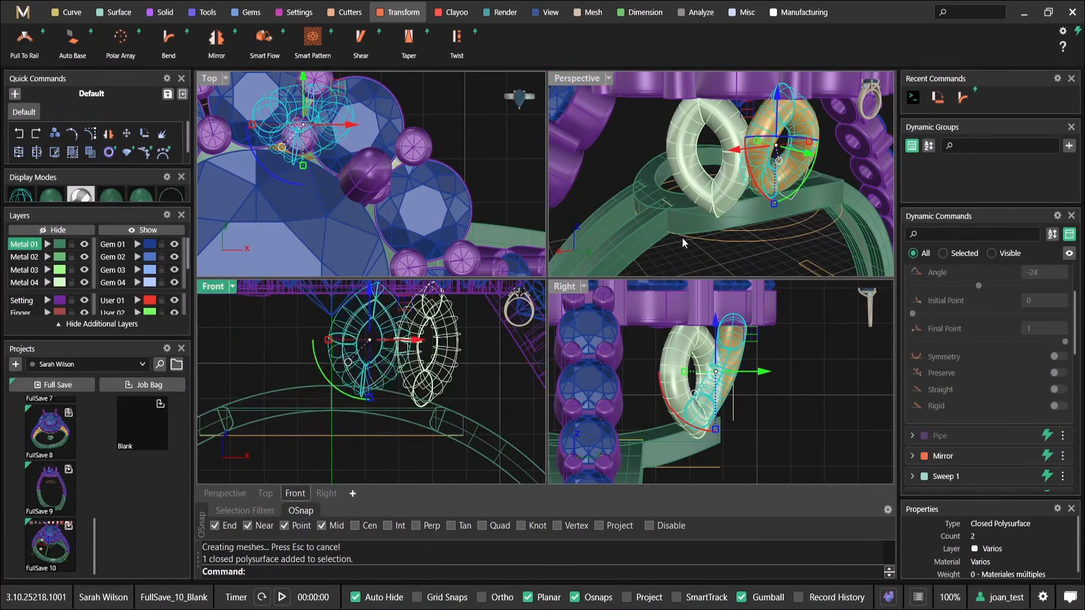
key(Escape)
scroll(964, 314, up, 3)
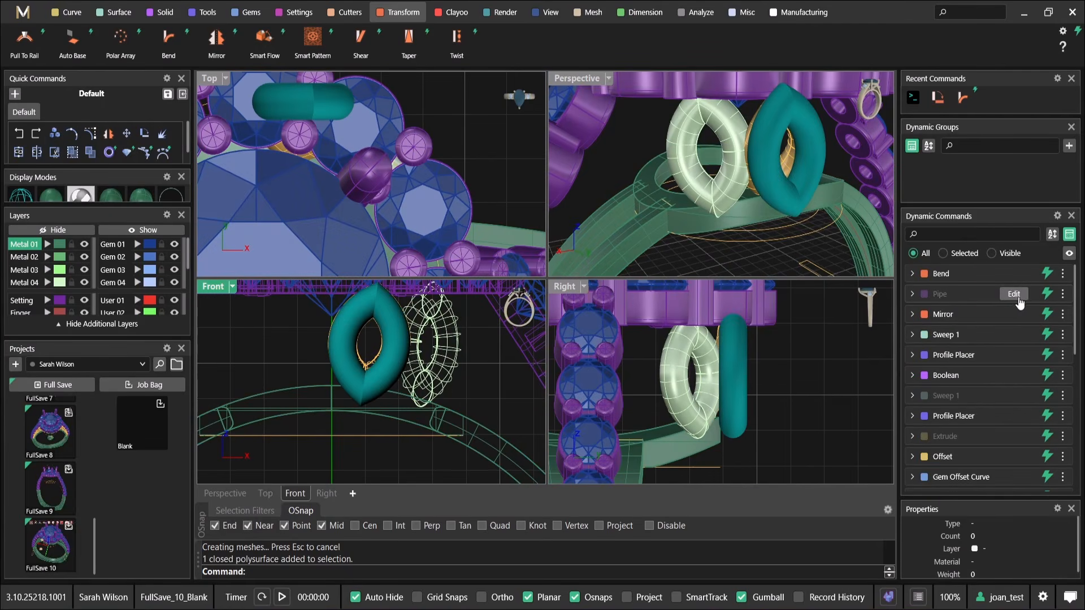
click(1014, 294)
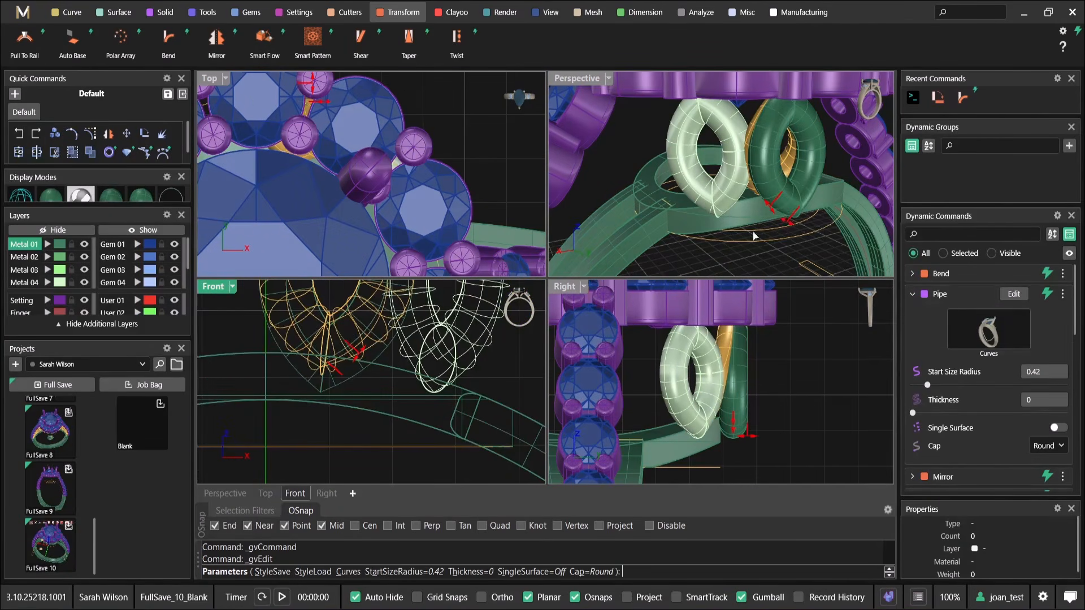
scroll(779, 241, up, 5)
drag(807, 200, 797, 208)
right_drag(796, 208, 814, 237)
mouse_move(816, 244)
mouse_down()
mouse_move(827, 246)
mouse_move(818, 248)
mouse_up()
scroll(808, 249, down, 5)
right_click(801, 250)
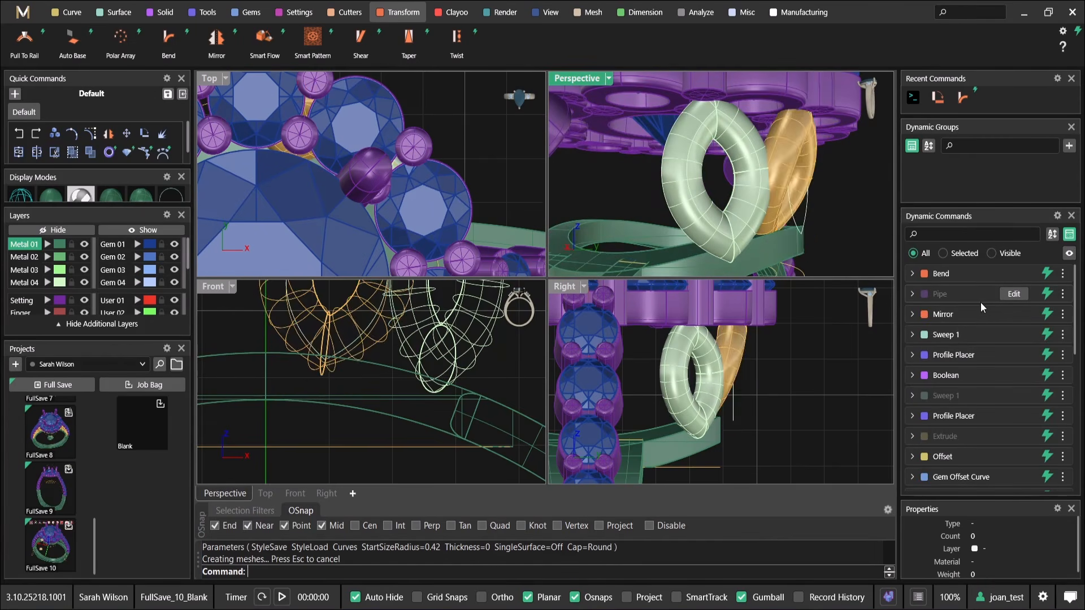
Mirror the bent marquise across both X and Y with Multi enabled
right_drag(786, 151, 742, 188)
click(781, 146)
right_drag(781, 149, 708, 203)
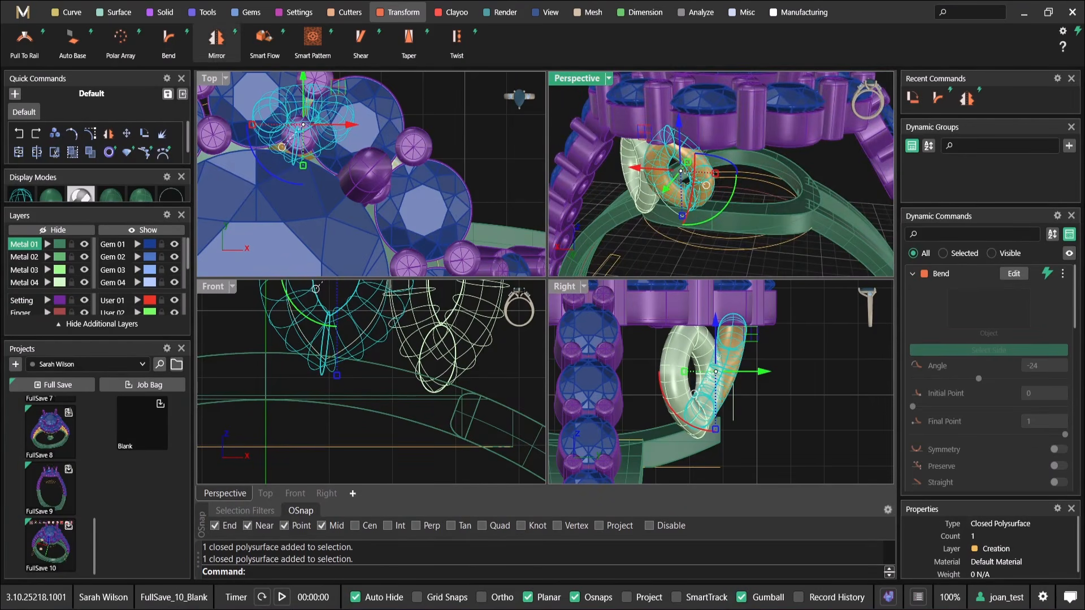
click(216, 37)
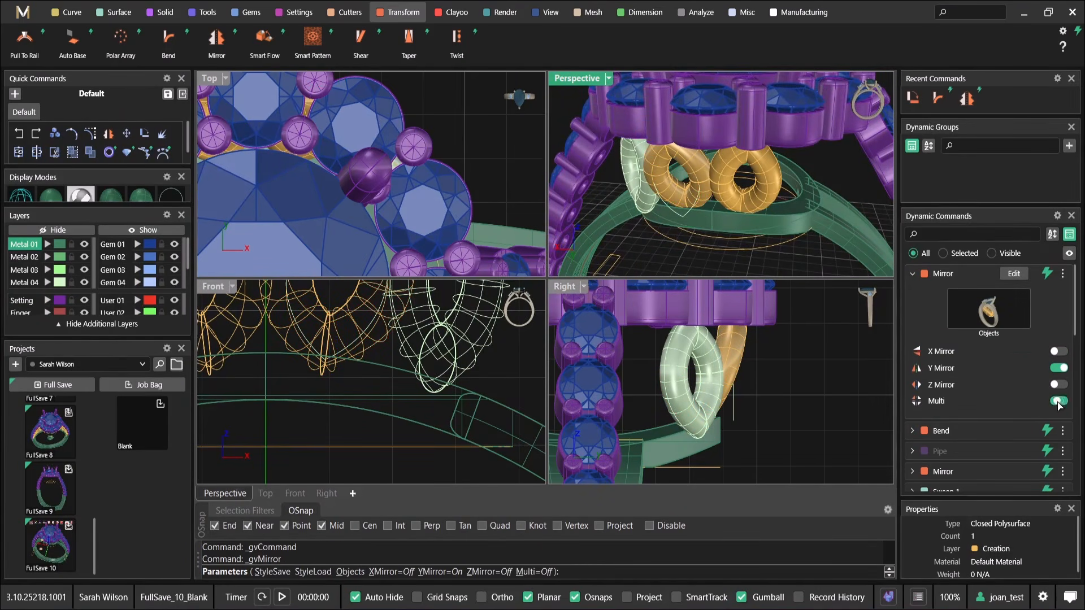
right_drag(780, 194, 717, 166)
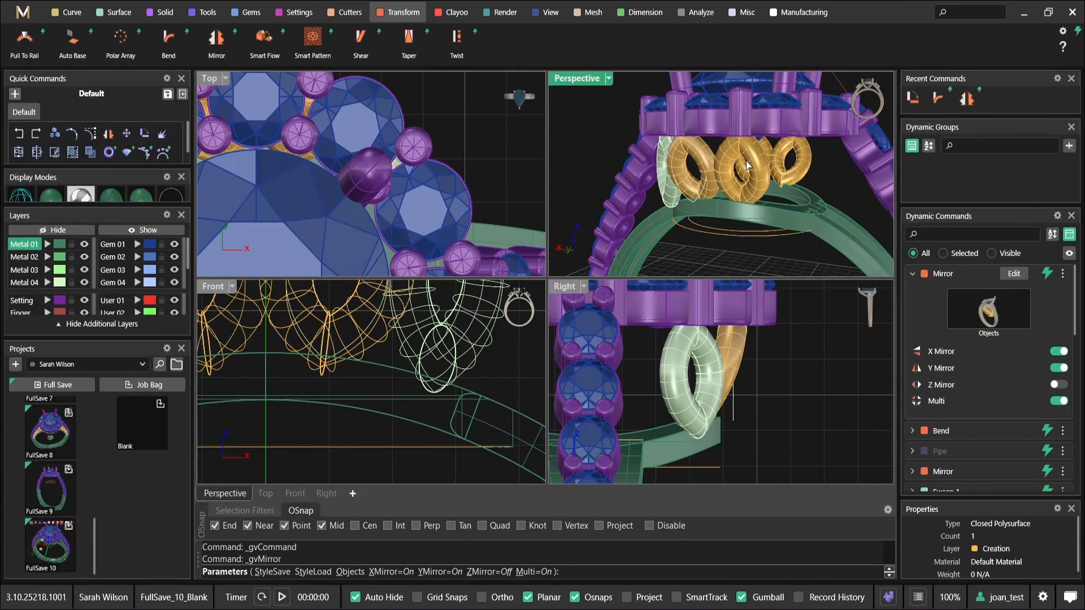
right_click(716, 166)
Try to reposition the bent marquise with MSR Objects, and undo both the move and its mirror
scroll(738, 152, up, 6)
click(738, 151)
scroll(737, 151, down, 5)
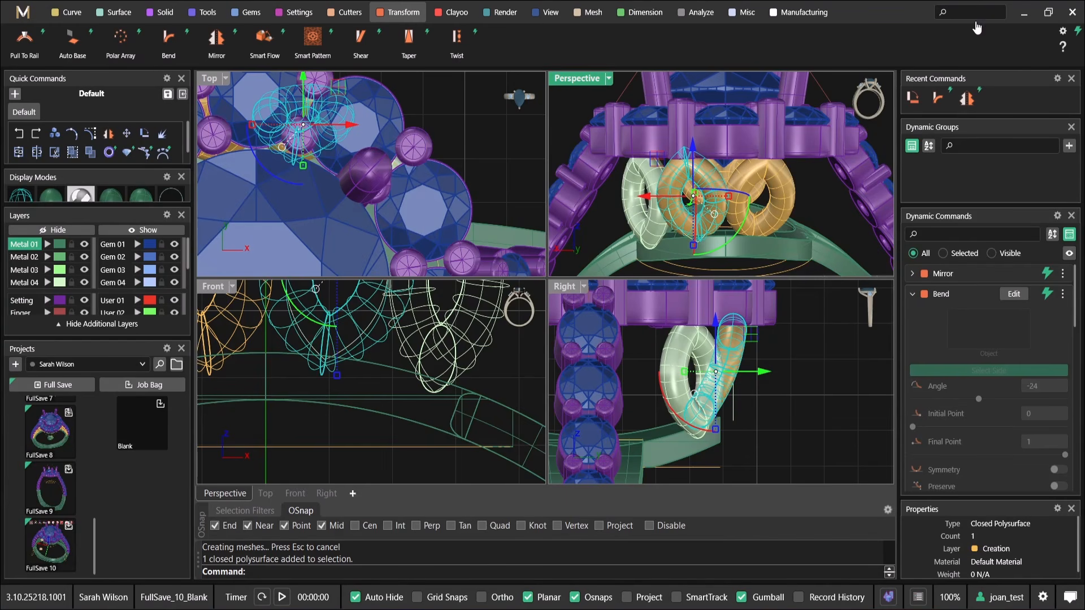
text(msr)
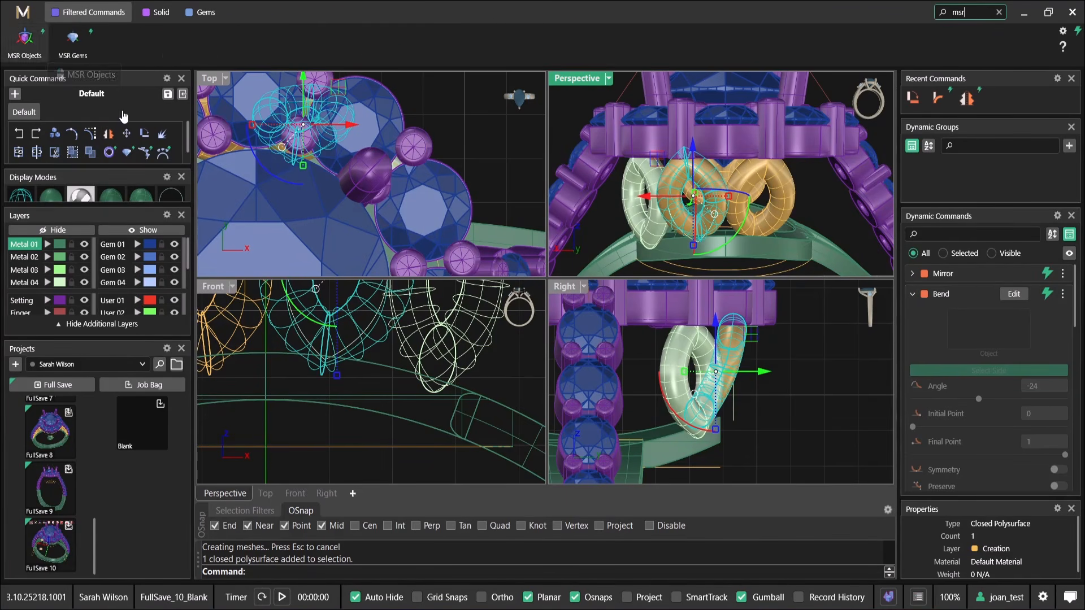
click(25, 39)
double_click(578, 79)
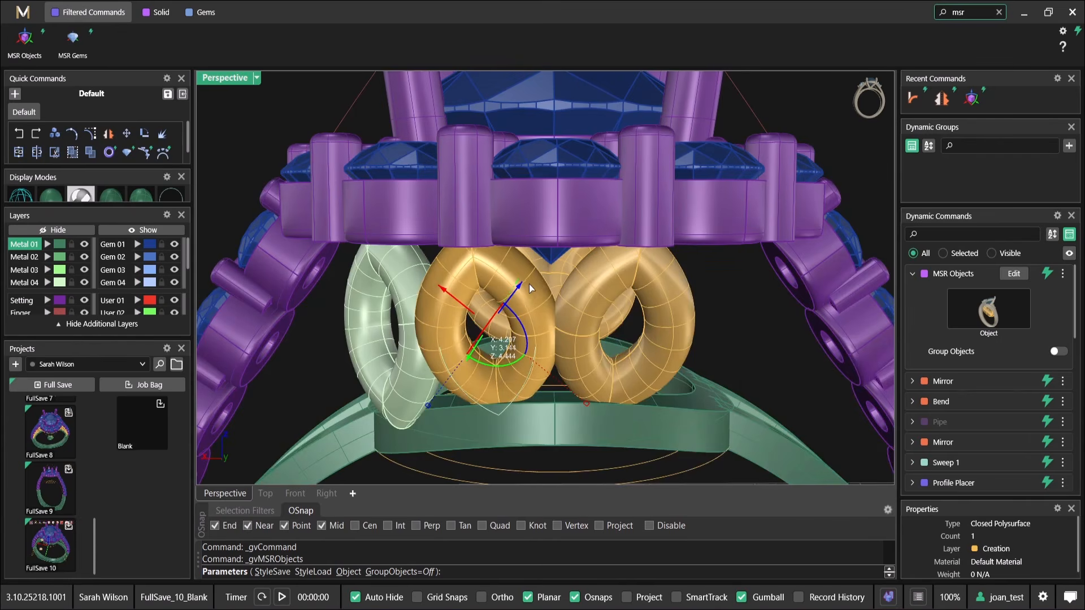
right_drag(530, 282, 527, 285)
drag(524, 292, 536, 280)
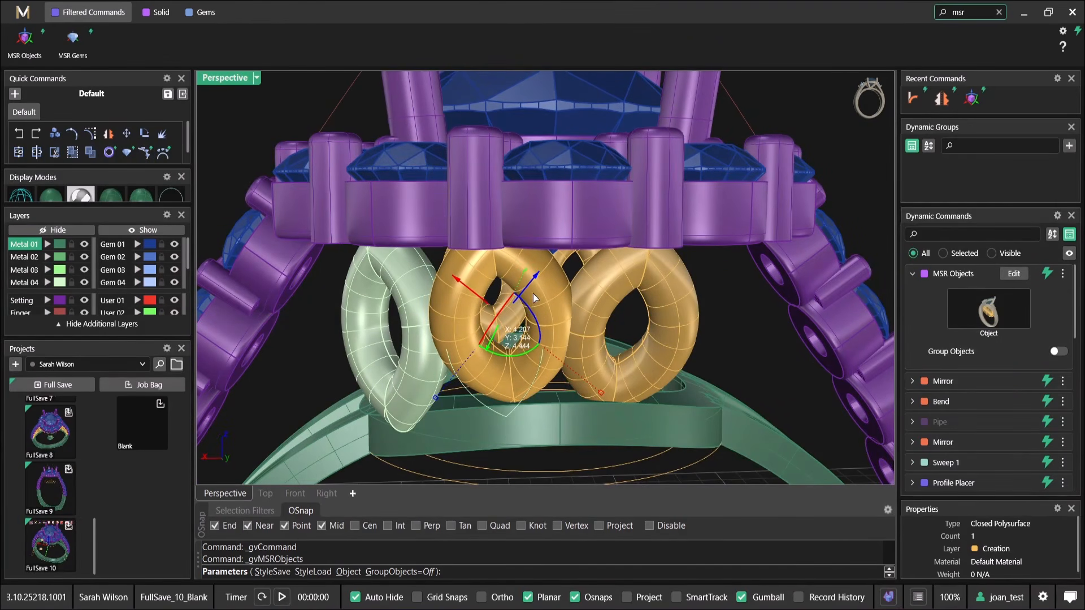
right_click(540, 320)
right_drag(552, 317, 489, 314)
right_click(534, 278)
key(ctrl+z)
key(ctrl+z)
Shift the bent marquise into place under the halo with MSR Objects
click(529, 270)
drag(448, 288, 437, 278)
right_click(437, 277)
Mirror the repositioned marquise with X Mirror, Y Mirror and Multi turned on
click(496, 278)
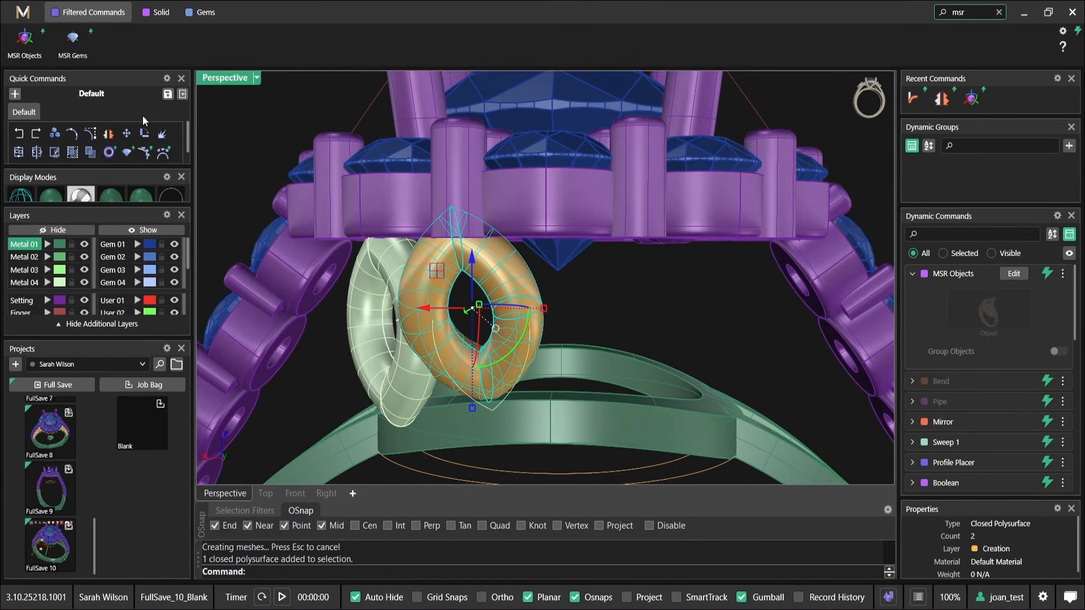
right_drag(688, 316, 677, 330)
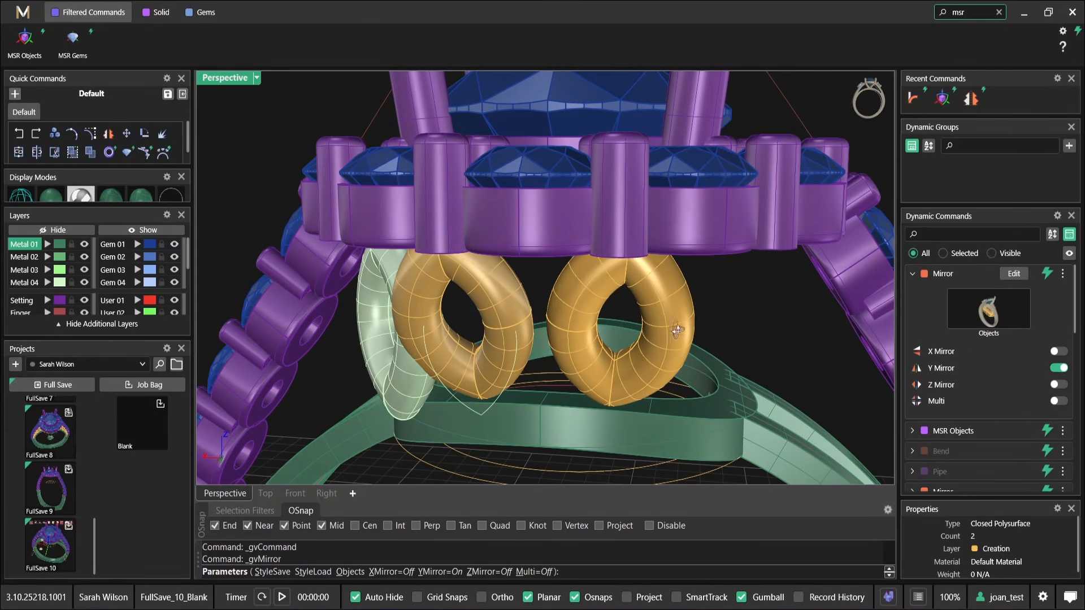
click(1061, 352)
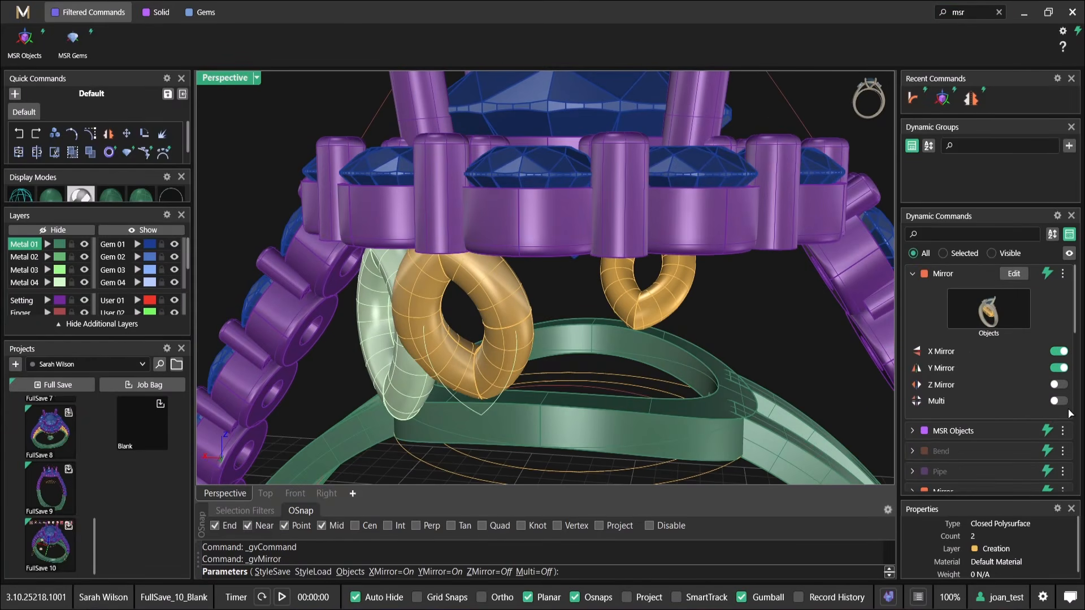
click(1061, 401)
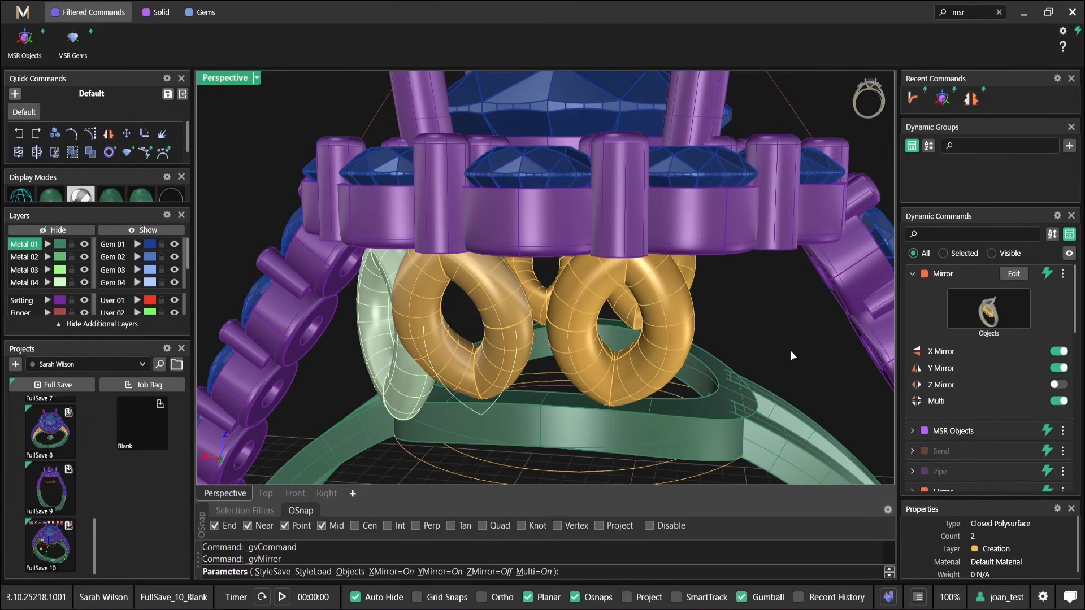
right_drag(713, 328, 702, 317)
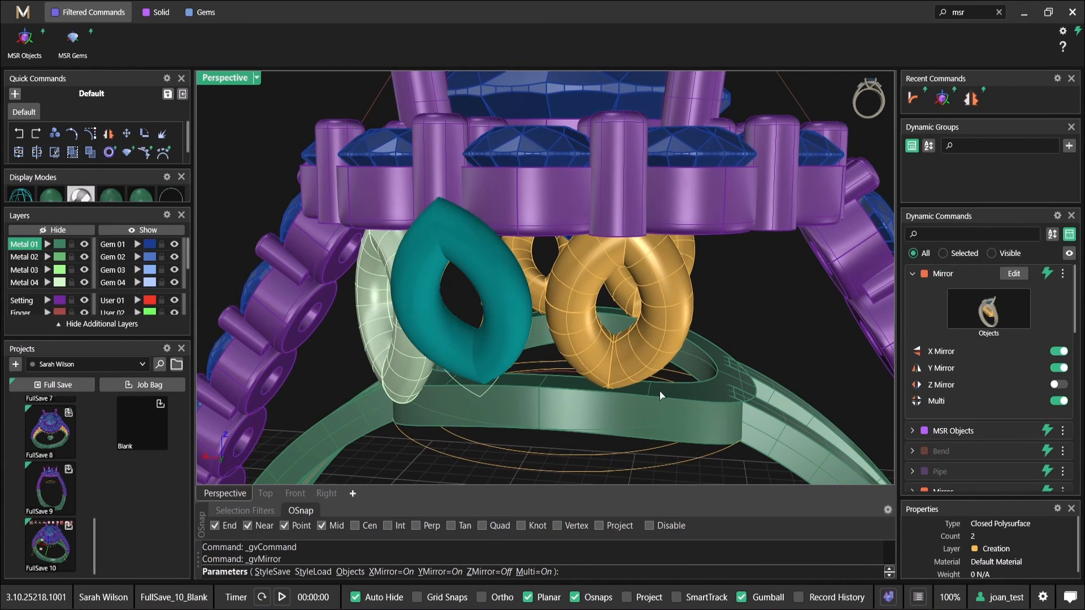
right_click(699, 312)
Edit the mirrored marquise's MSR Objects placement to bring it closer to its mirrored neighbour under the halo
right_drag(519, 313, 505, 322)
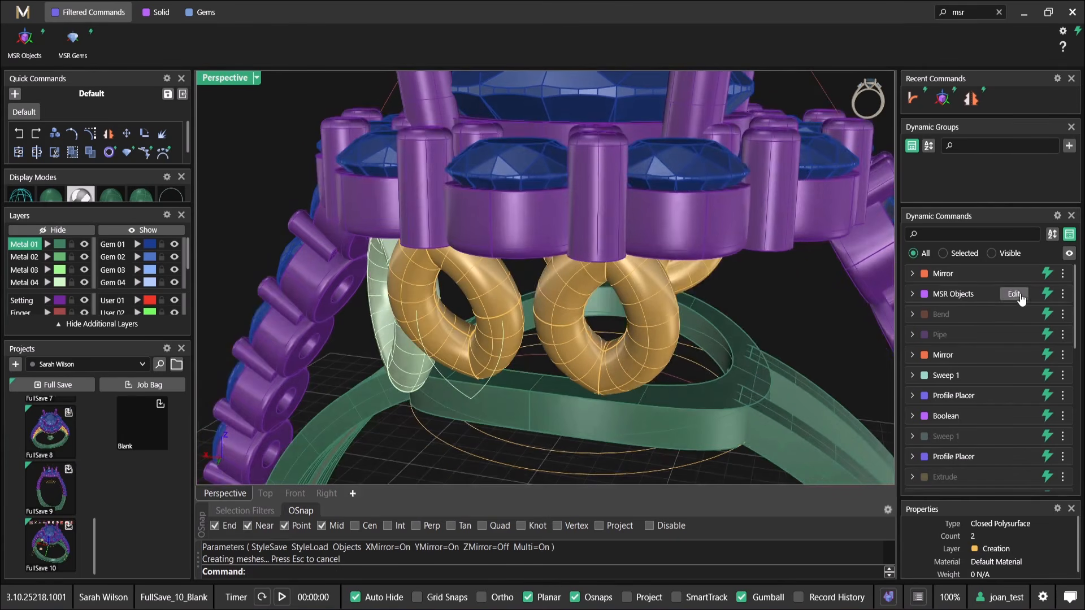
click(1013, 294)
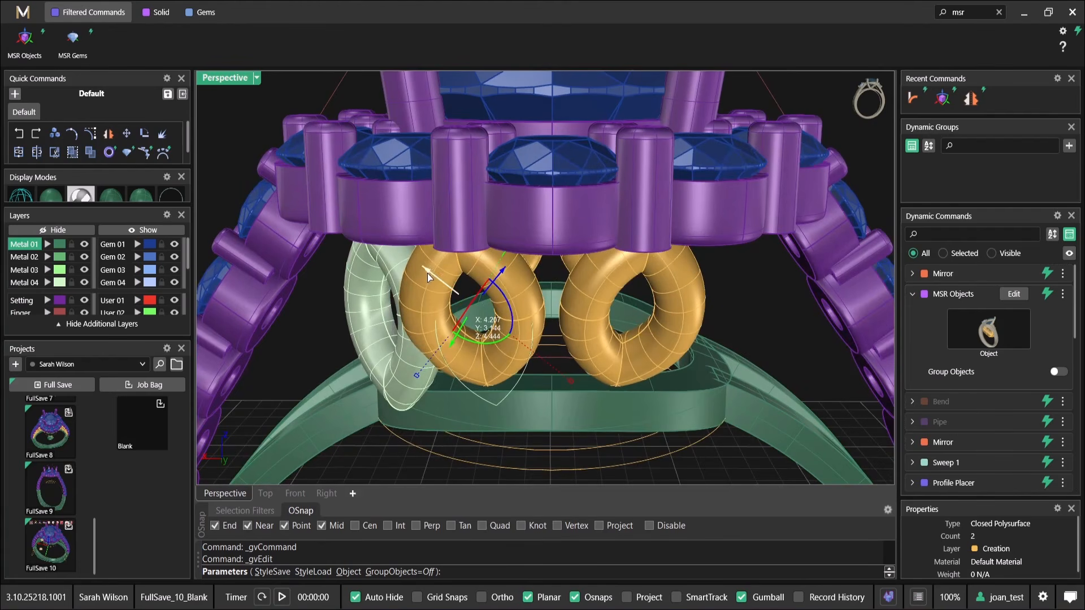
drag(434, 282, 439, 286)
right_drag(480, 321, 487, 280)
drag(521, 233, 526, 231)
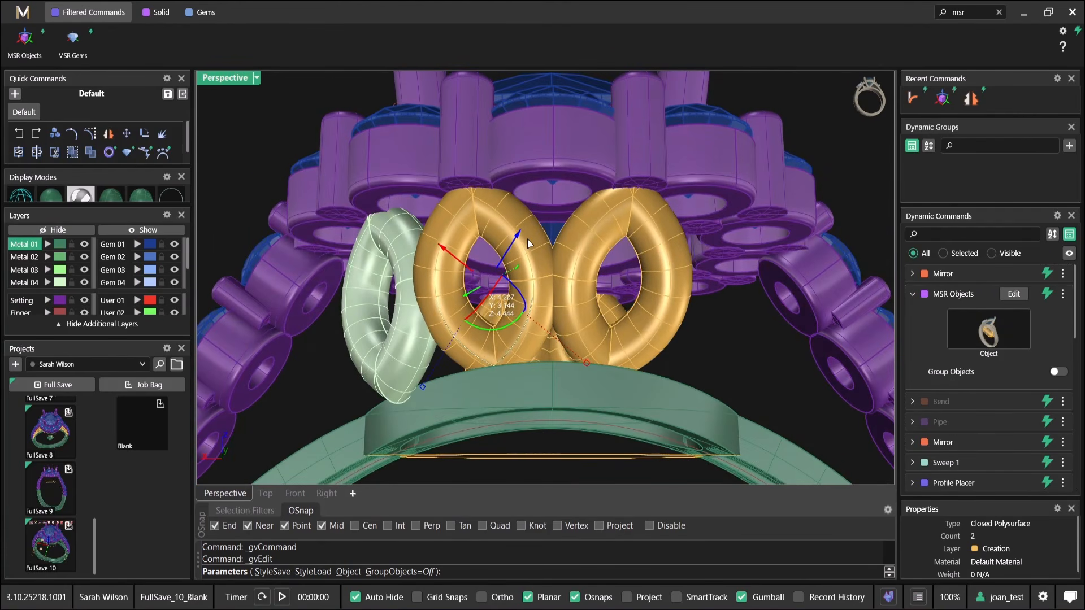
right_click(524, 236)
Move the unbent Metal 04 marquise slightly with the gumball to adjust its place between halo and gallery ring
right_drag(524, 237, 492, 248)
click(515, 226)
click(527, 200)
right_drag(493, 242, 596, 260)
mouse_move(584, 290)
mouse_down()
mouse_move(588, 305)
mouse_move(576, 301)
mouse_up()
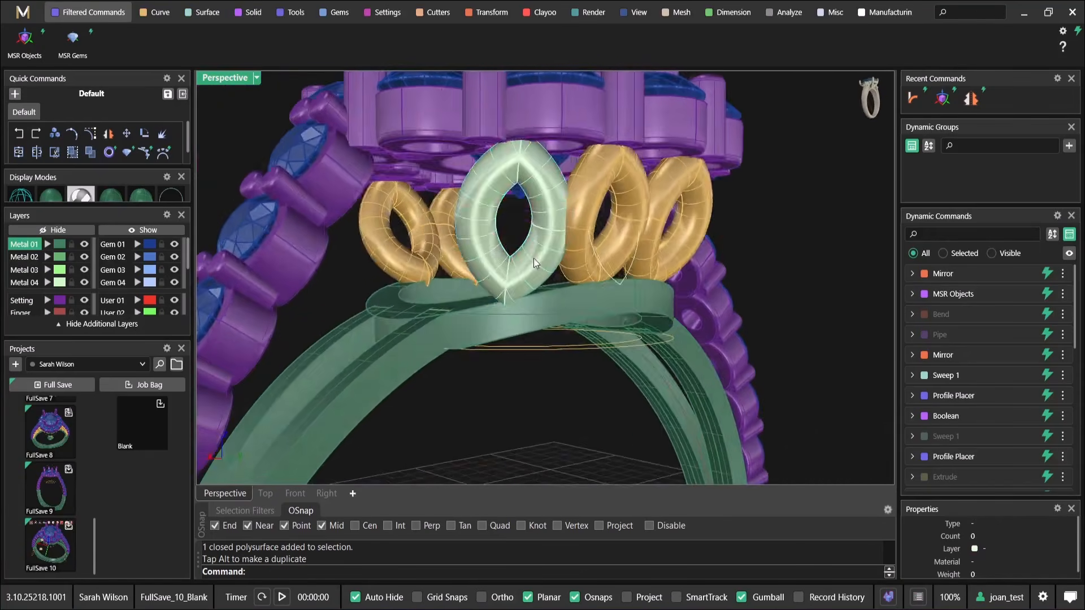
right_drag(533, 259, 519, 290)
drag(518, 290, 544, 304)
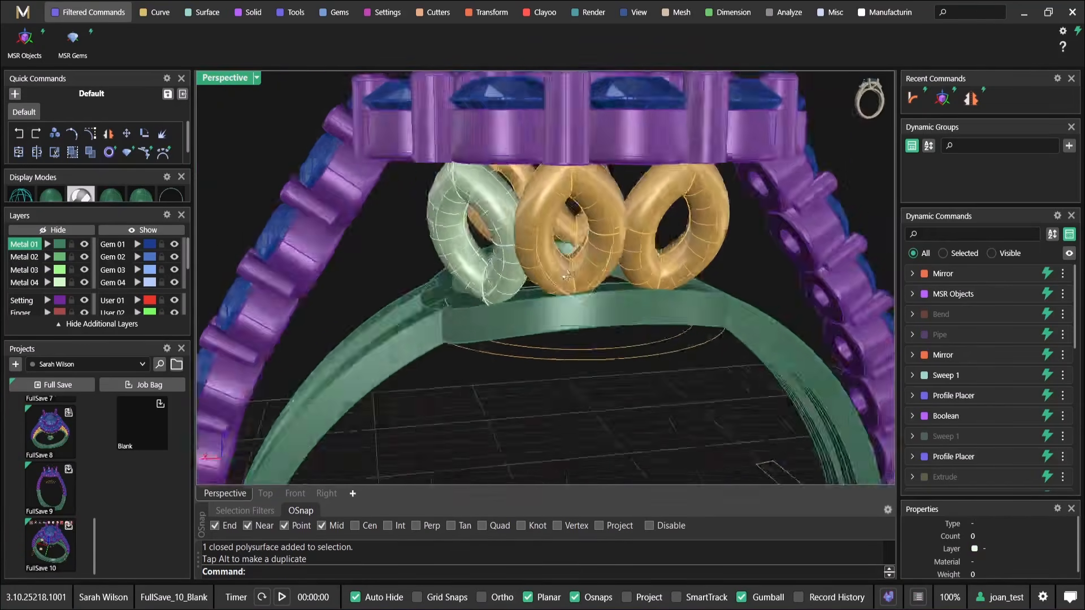
right_drag(567, 276, 582, 316)
click(495, 252)
right_drag(495, 252, 504, 306)
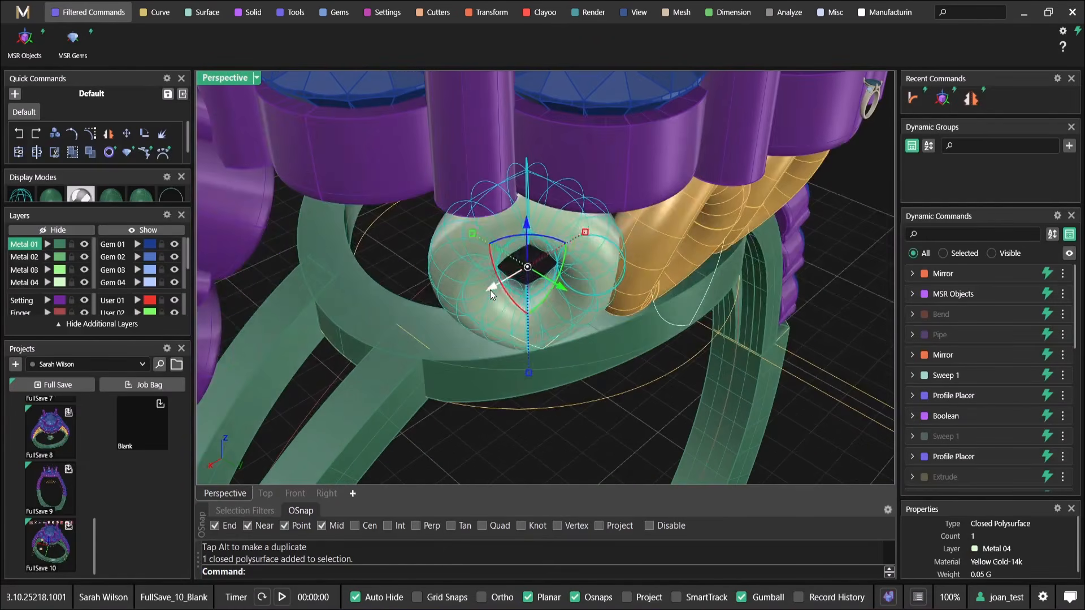
drag(490, 290, 534, 294)
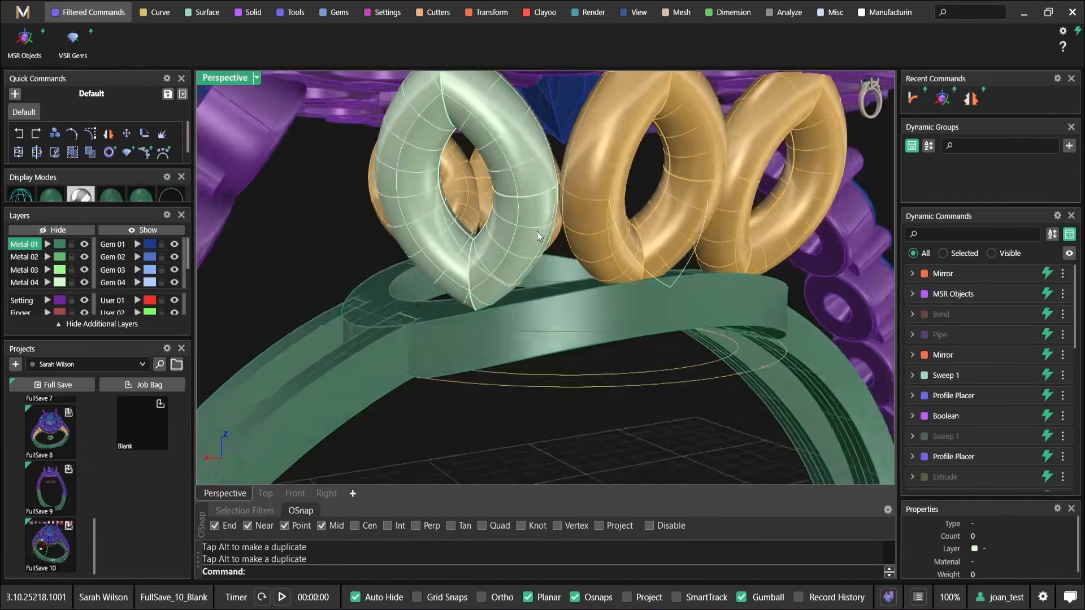
click(467, 276)
key(Escape)
Try to bend the Metal 04 marquise's lower end towards the gallery ring at an angle of -5
right_drag(437, 245, 589, 240)
click(589, 237)
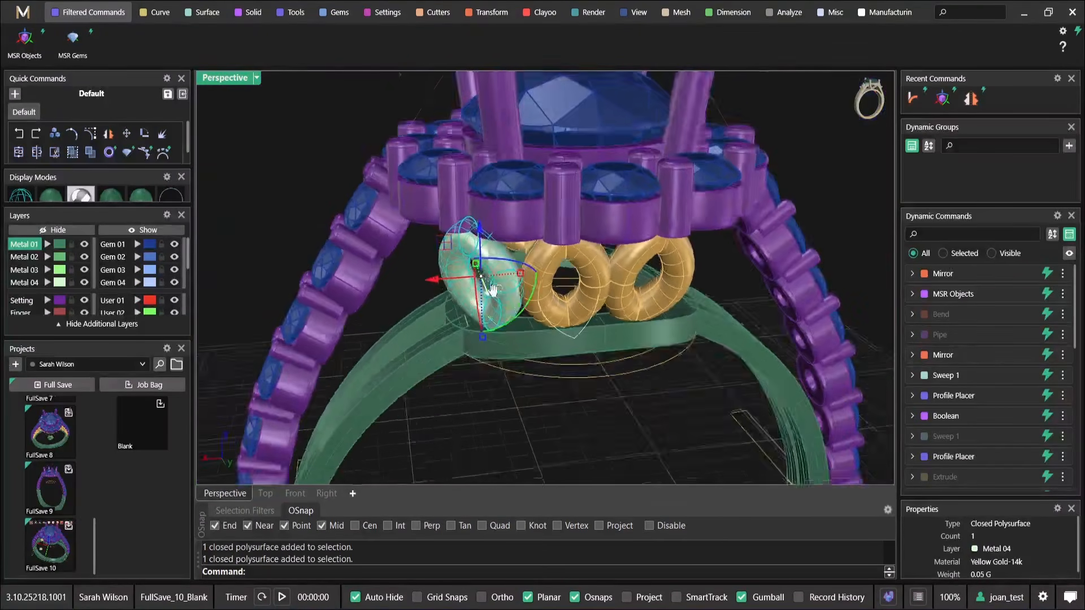
scroll(849, 116, up, 3)
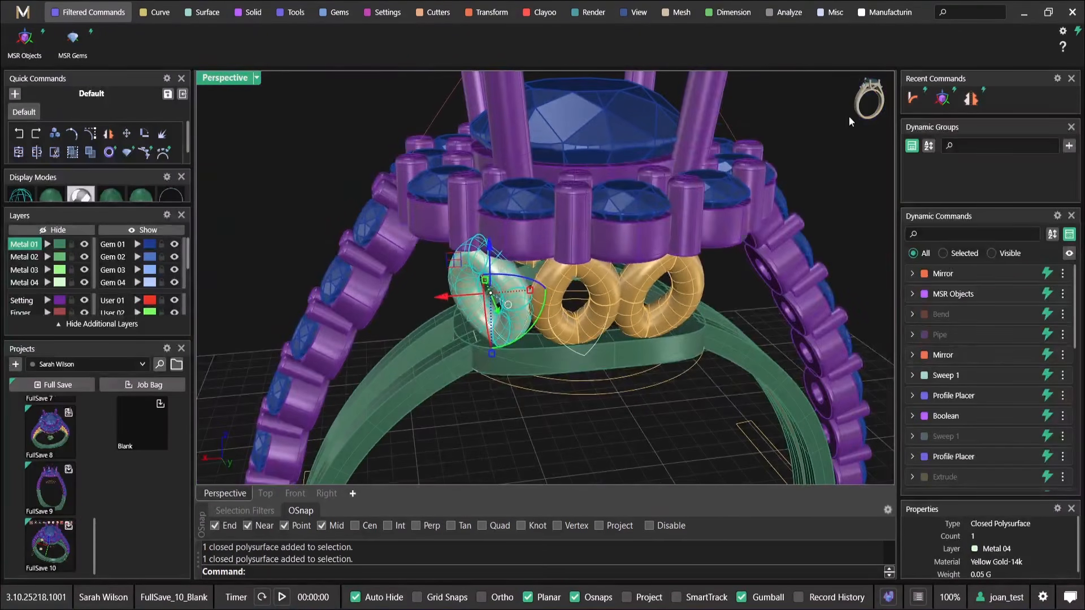
click(921, 104)
scroll(556, 375, up, 8)
right_drag(425, 340, 609, 365)
click(540, 290)
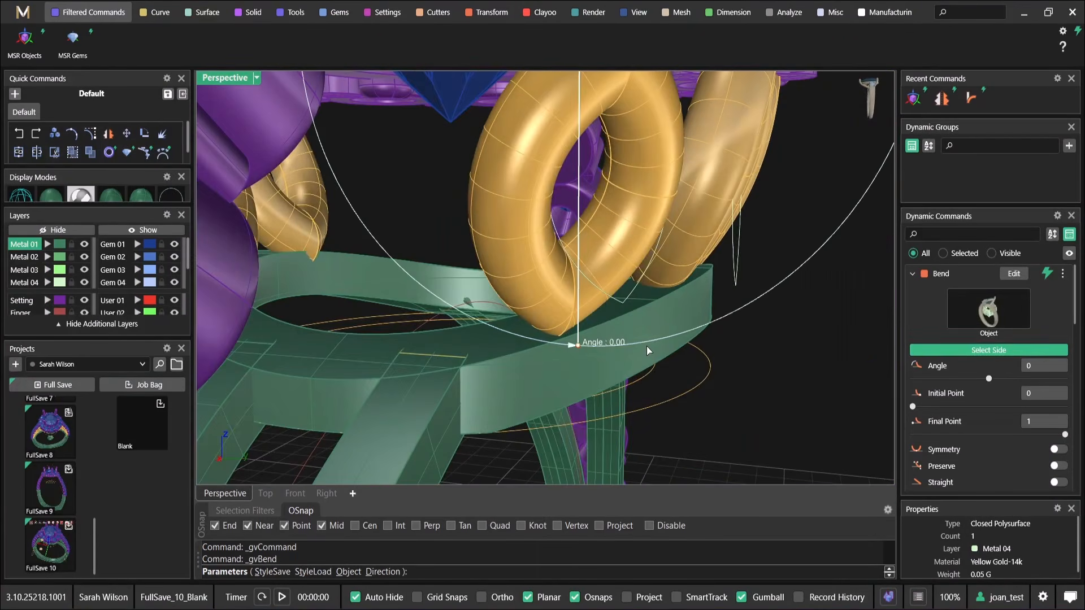
drag(644, 350, 545, 371)
scroll(544, 370, down, 4)
right_drag(545, 369, 528, 306)
right_click(571, 311)
Redo the outer marquise's bend, selecting its bending side and setting the angle to -2
click(549, 294)
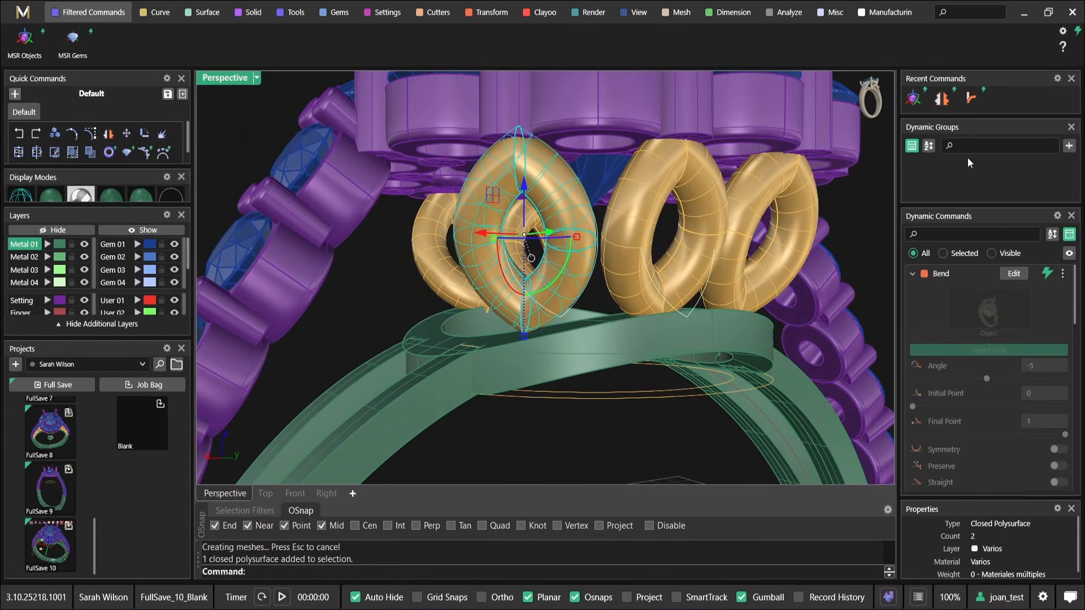
click(975, 99)
scroll(511, 354, up, 5)
right_drag(511, 354, 478, 311)
click(984, 353)
click(501, 340)
click(491, 371)
scroll(490, 371, down, 3)
key(Return)
Shift the bent outer marquise against its neighbour and the gallery ring with MSR Objects
click(469, 207)
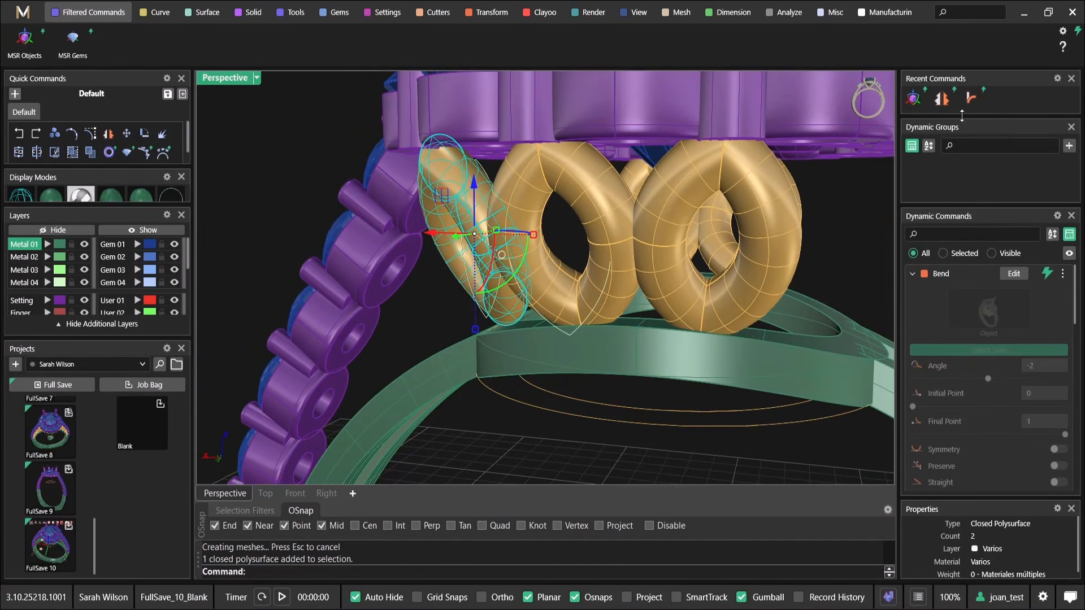
right_drag(442, 196, 487, 195)
drag(465, 197, 463, 198)
right_drag(463, 198, 473, 317)
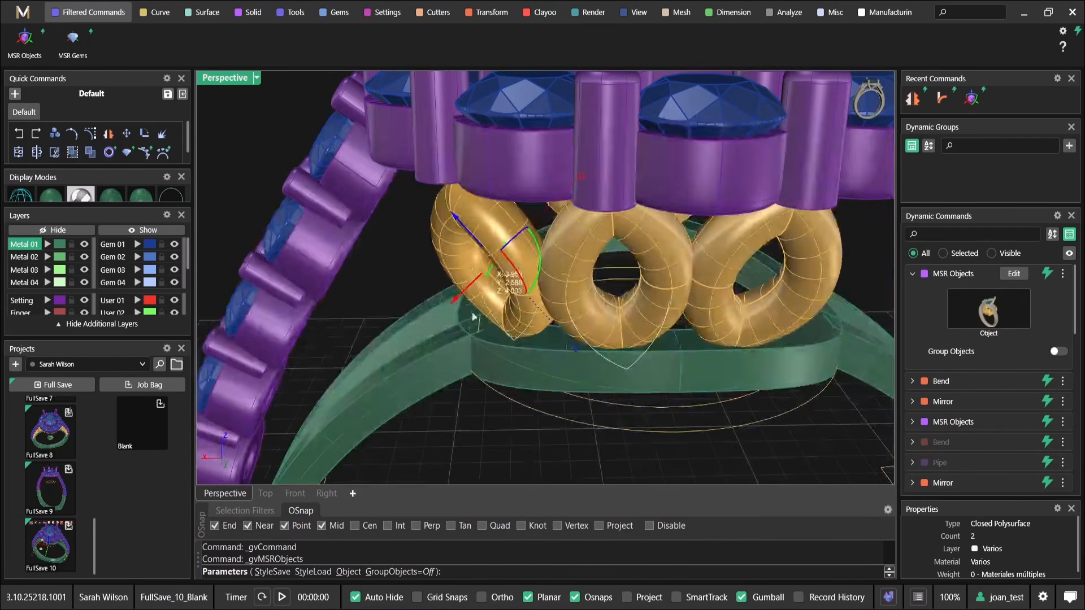
drag(459, 303, 455, 299)
right_drag(456, 299, 590, 404)
scroll(593, 410, up, 2)
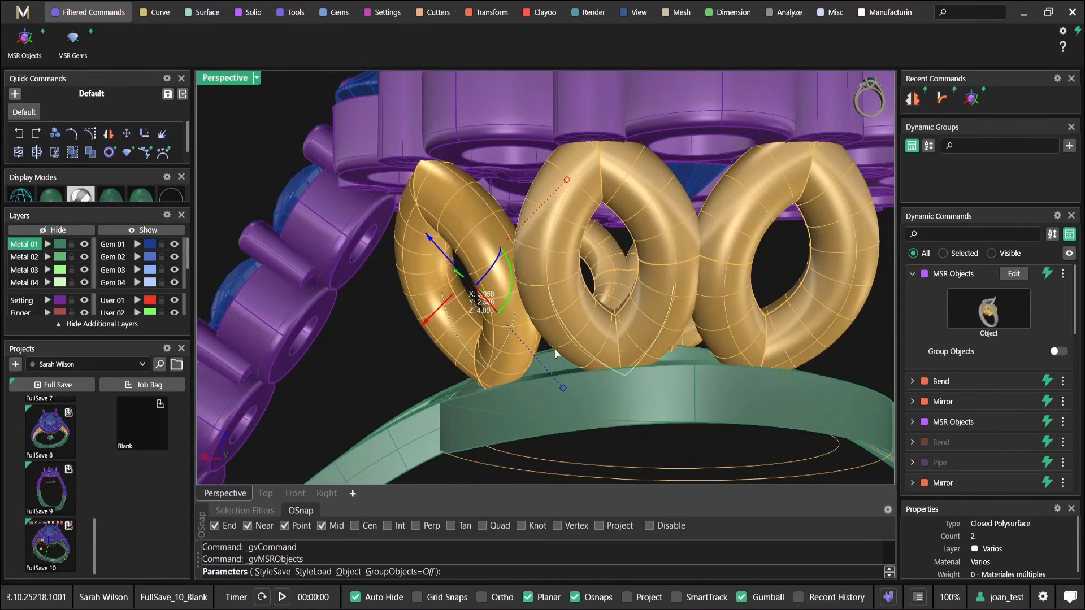
scroll(576, 359, down, 3)
key(Escape)
Mirror the outer marquise with X Mirror, Y Mirror and Multi turned on
click(525, 288)
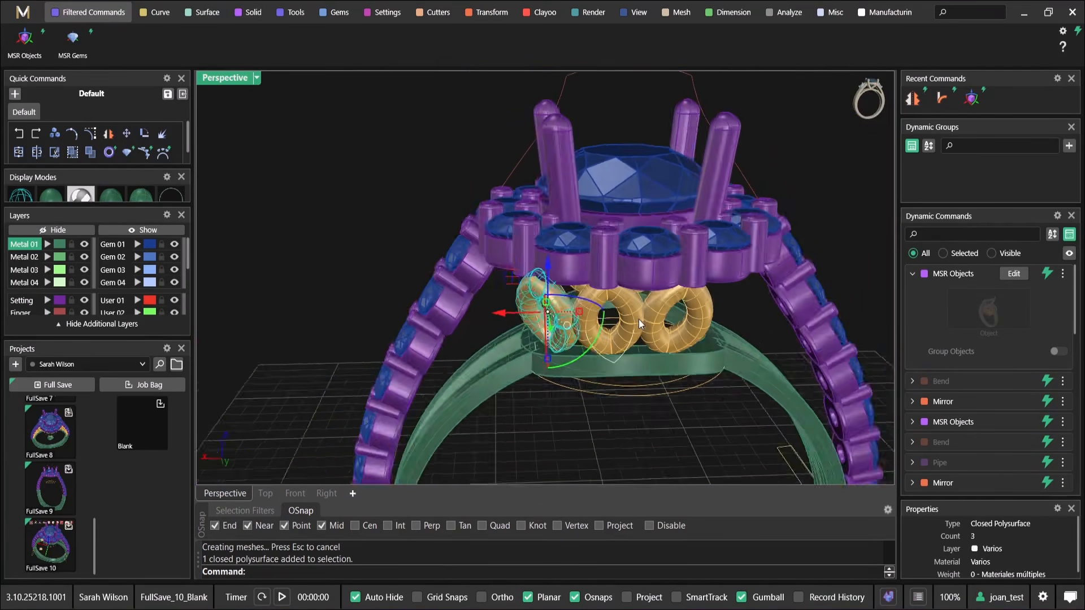
right_drag(638, 320, 375, 290)
click(921, 101)
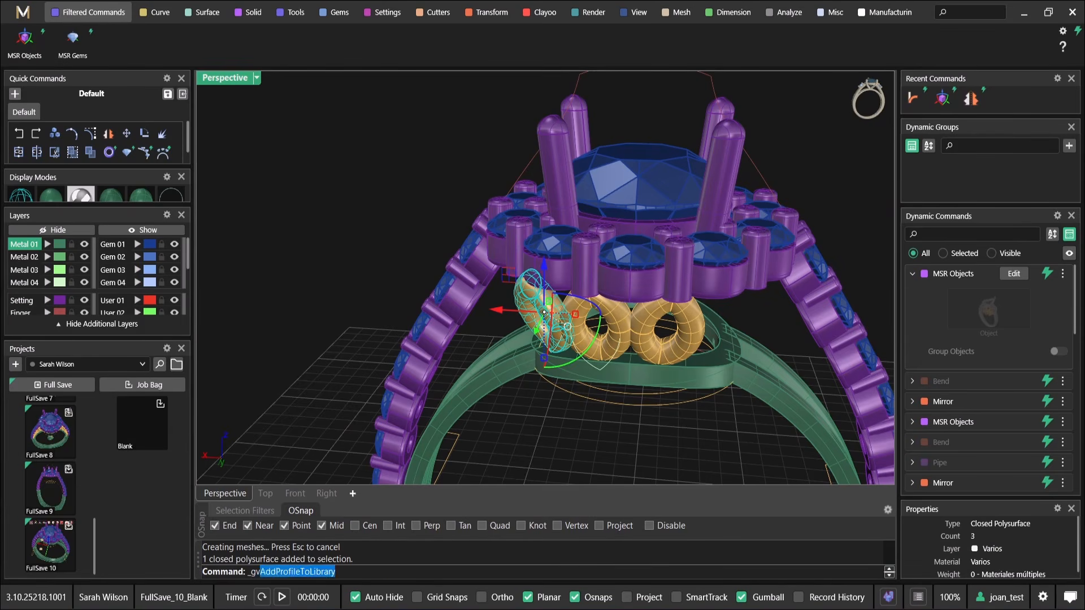
right_drag(723, 385, 586, 297)
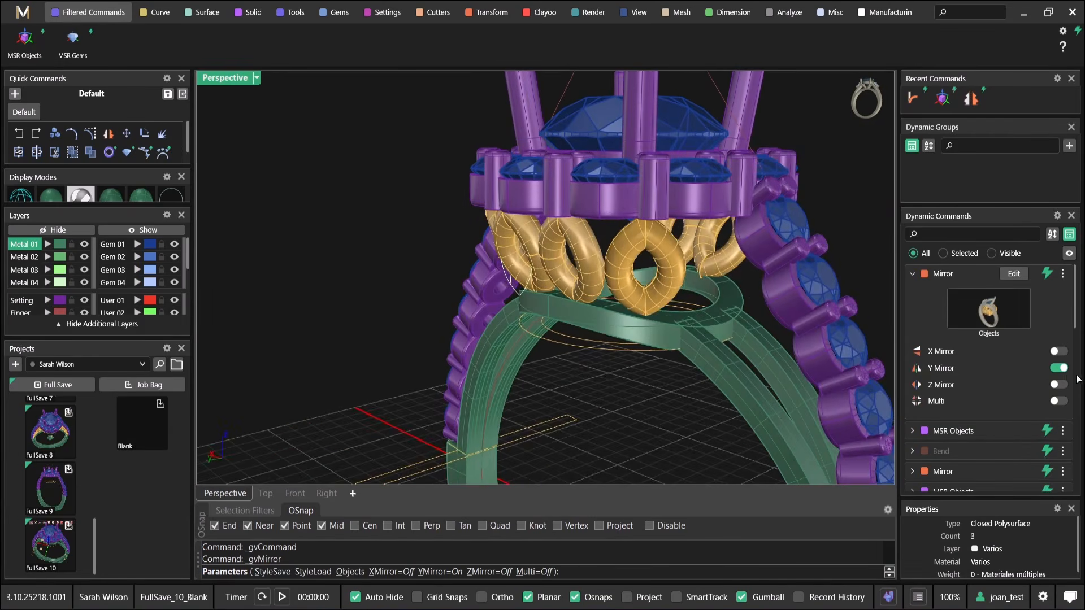
click(1061, 352)
click(1060, 401)
right_click(661, 282)
right_drag(763, 336, 501, 273)
mouse_move(986, 305)
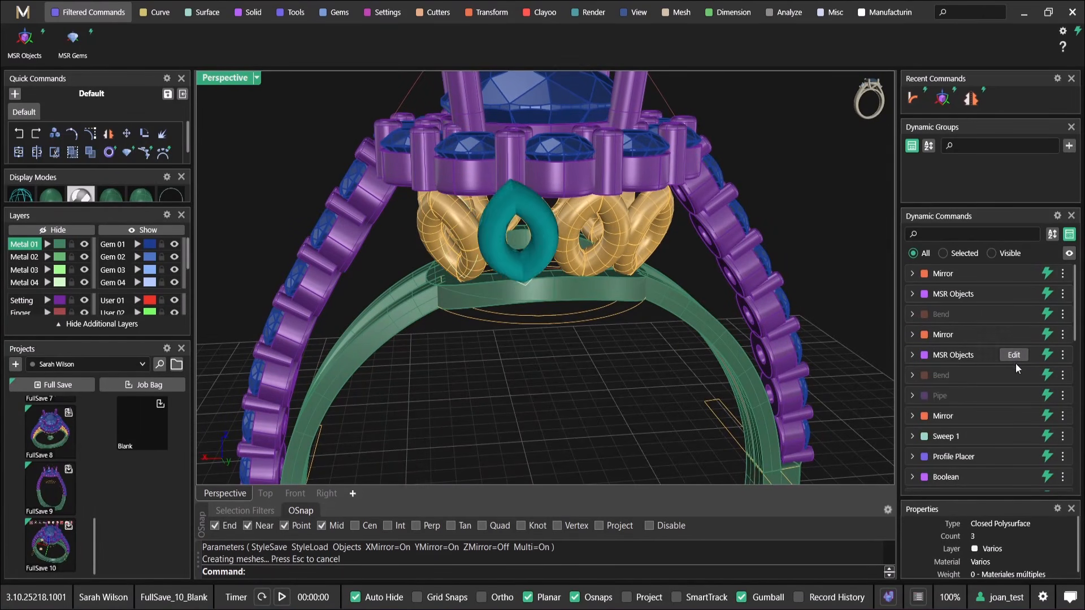
click(1015, 356)
scroll(468, 254, up, 3)
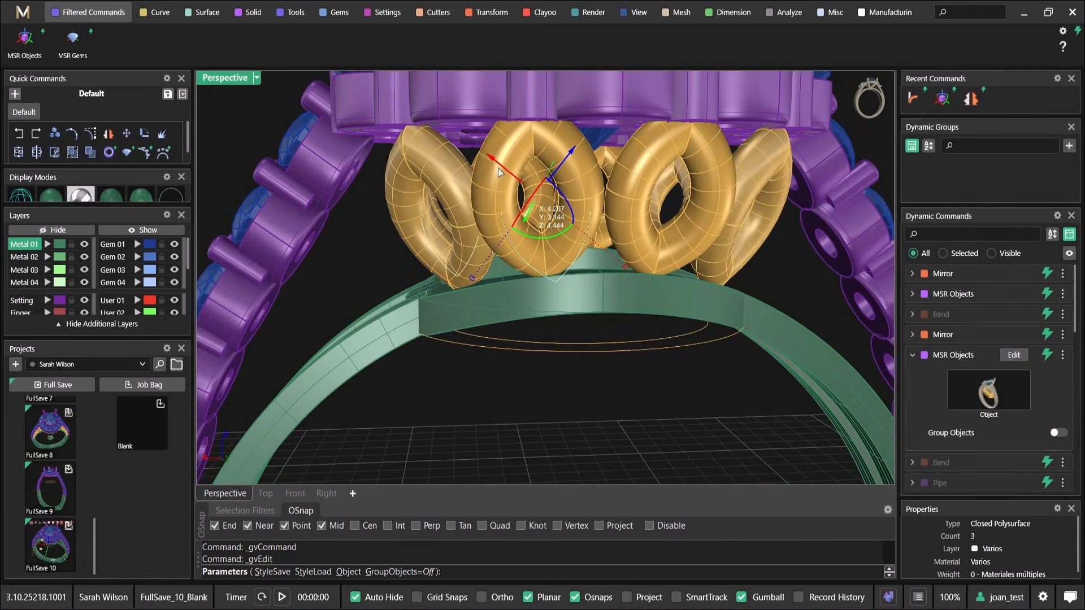
key(ctrl+z)
right_drag(579, 205, 584, 195)
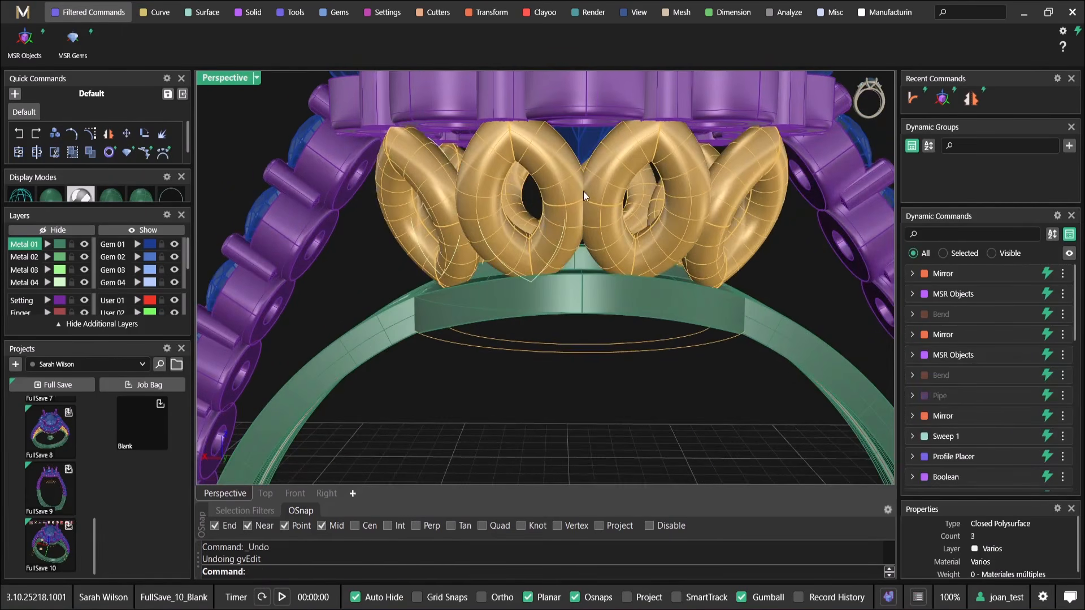
Edit the outer marquise's MSR Objects placement, nudging it slightly to fine-tune its fit between halo and gallery ring
click(1013, 295)
mouse_move(415, 241)
right_down()
mouse_move(428, 247)
mouse_move(408, 254)
right_up()
mouse_move(413, 253)
mouse_down()
mouse_move(409, 265)
mouse_move(411, 254)
mouse_up()
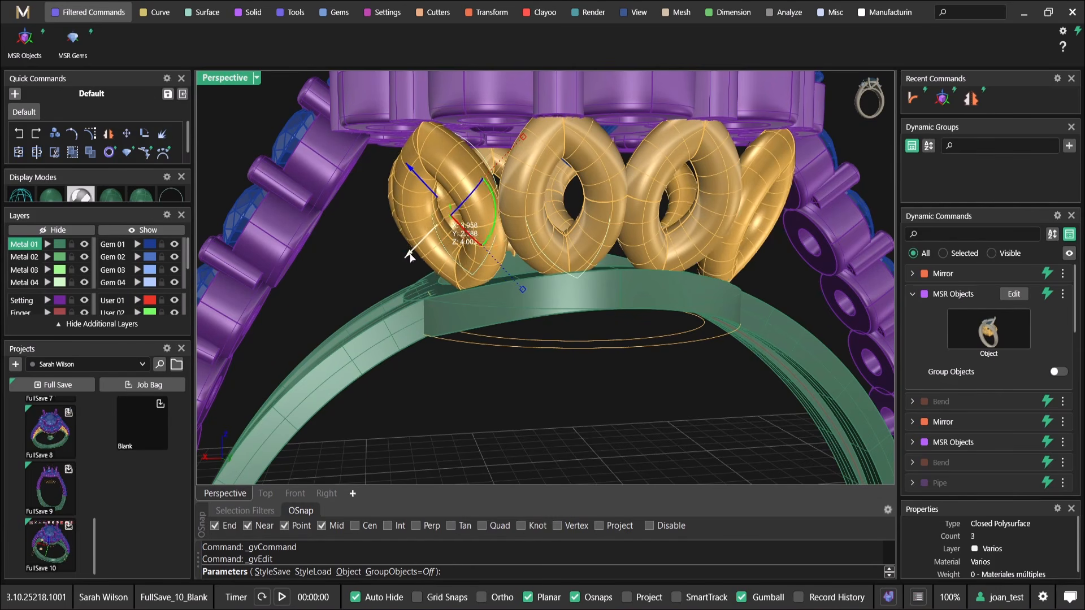
right_click(410, 254)
scroll(410, 256, down, 7)
right_drag(418, 253, 501, 213)
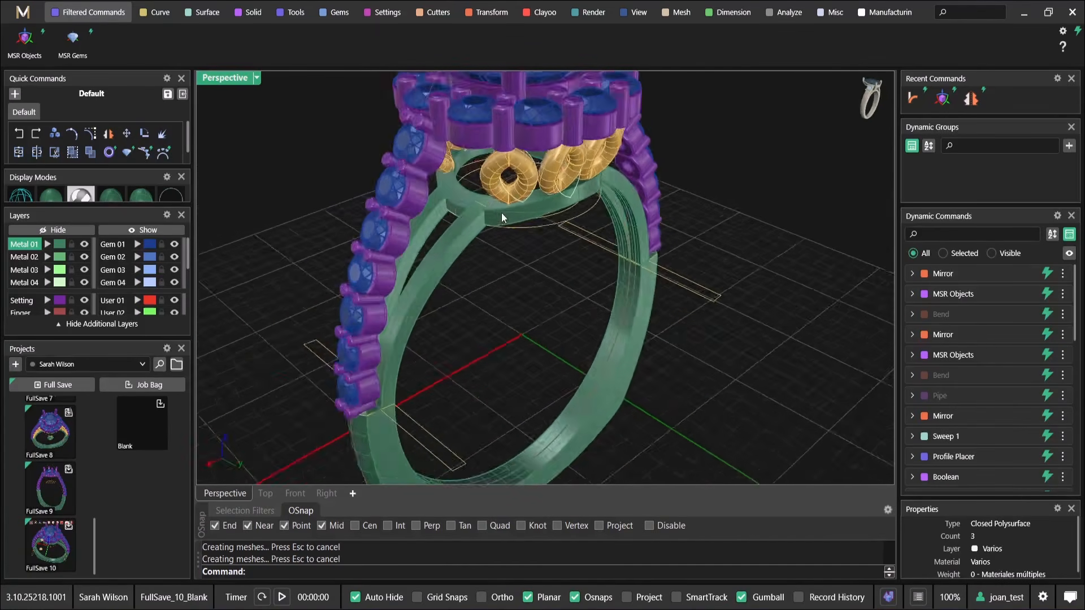
scroll(381, 240, up, 4)
right_drag(381, 240, 445, 206)
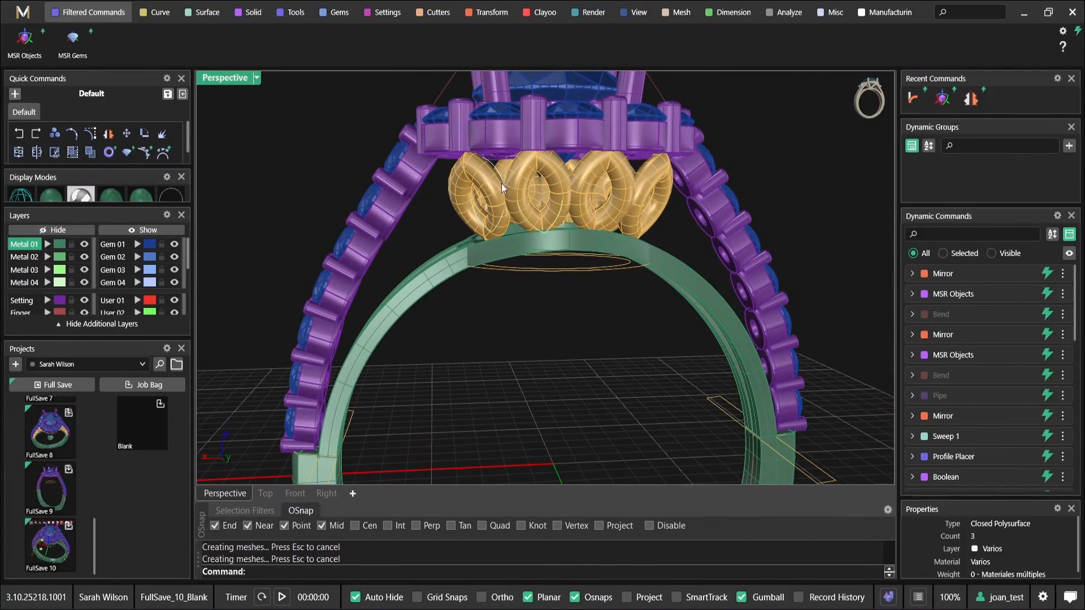
Maximize the Front view and restore the full command set in place of the filtered commands
double_click(243, 76)
click(314, 320)
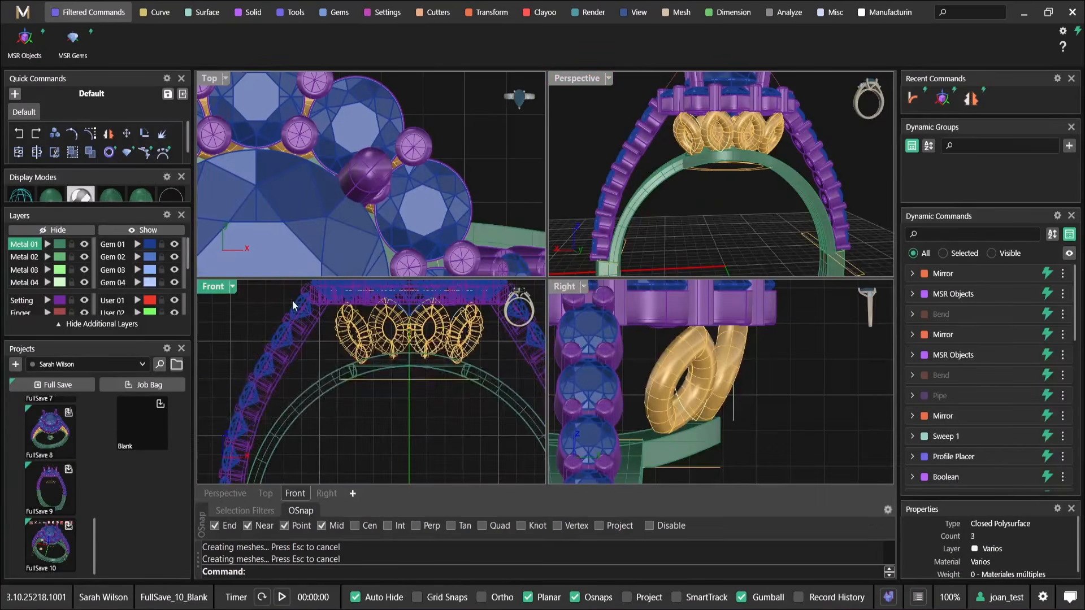
double_click(214, 287)
scroll(497, 276, up, 5)
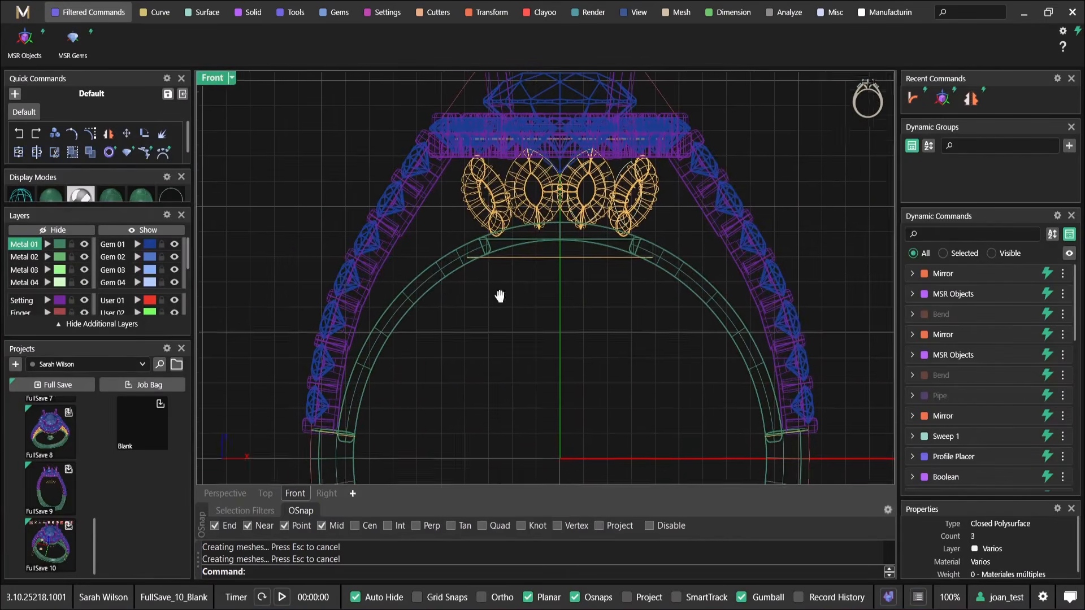
right_drag(420, 249, 403, 229)
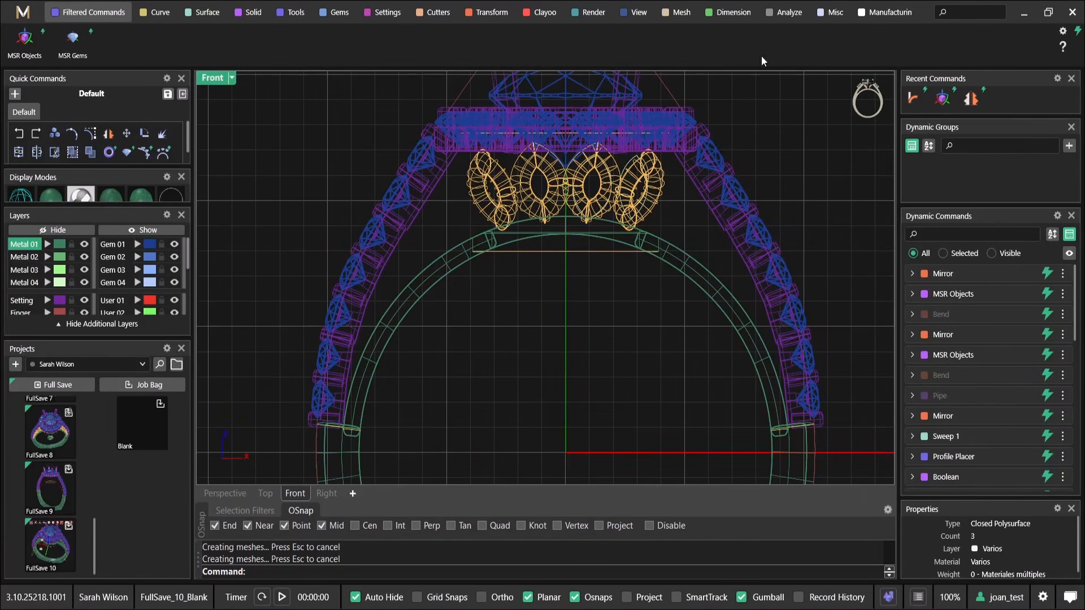
click(1077, 34)
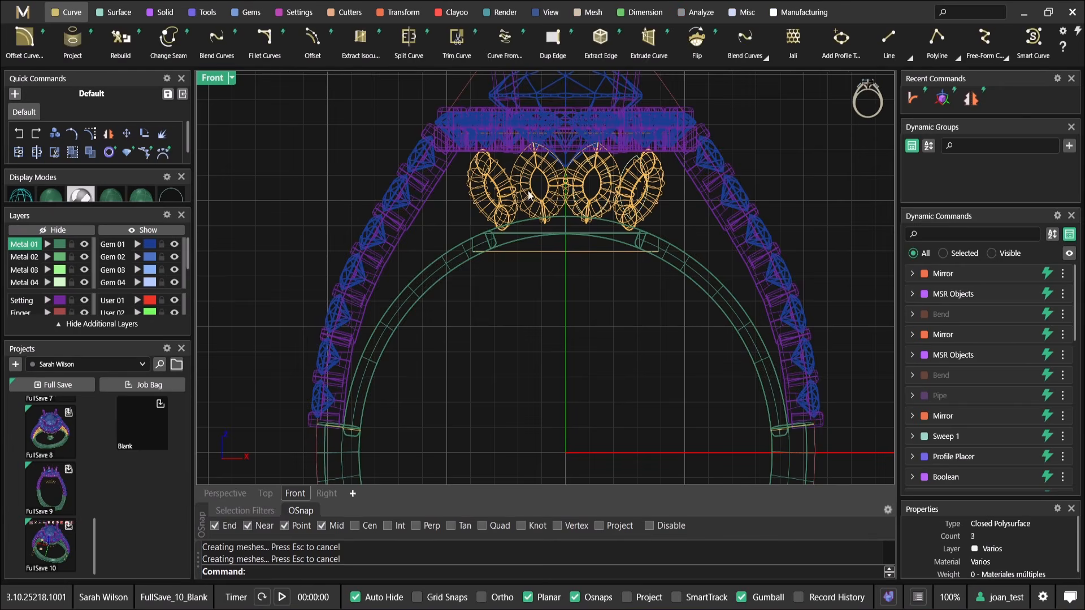
scroll(498, 226, down, 3)
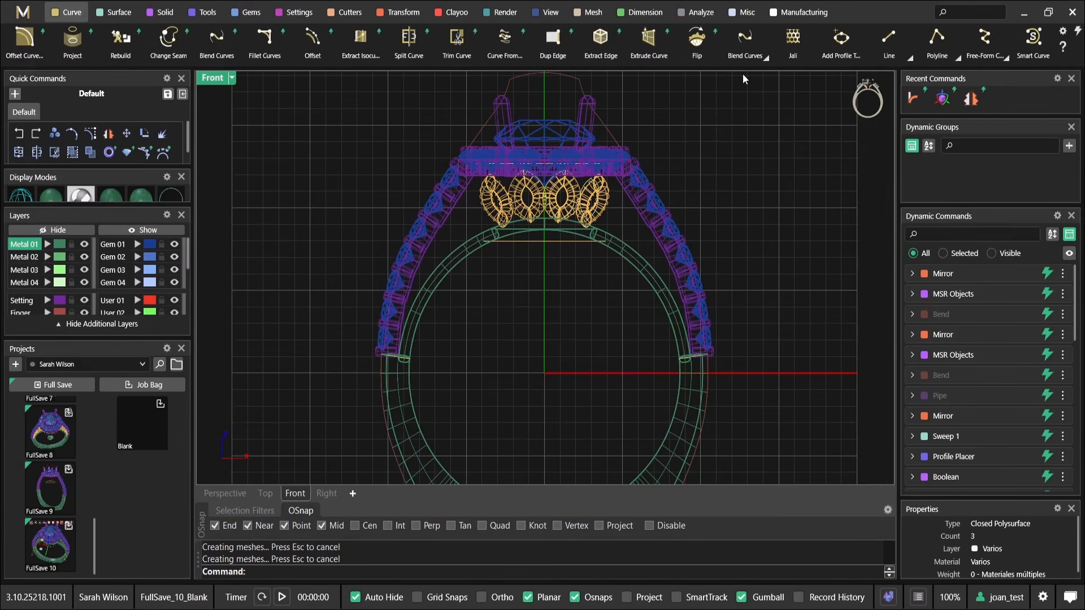
With Project on and object snaps disabled, draw a three-point free-form curve from the base of the gem-set shoulder to the outer marquise
click(983, 46)
scroll(274, 323, up, 2)
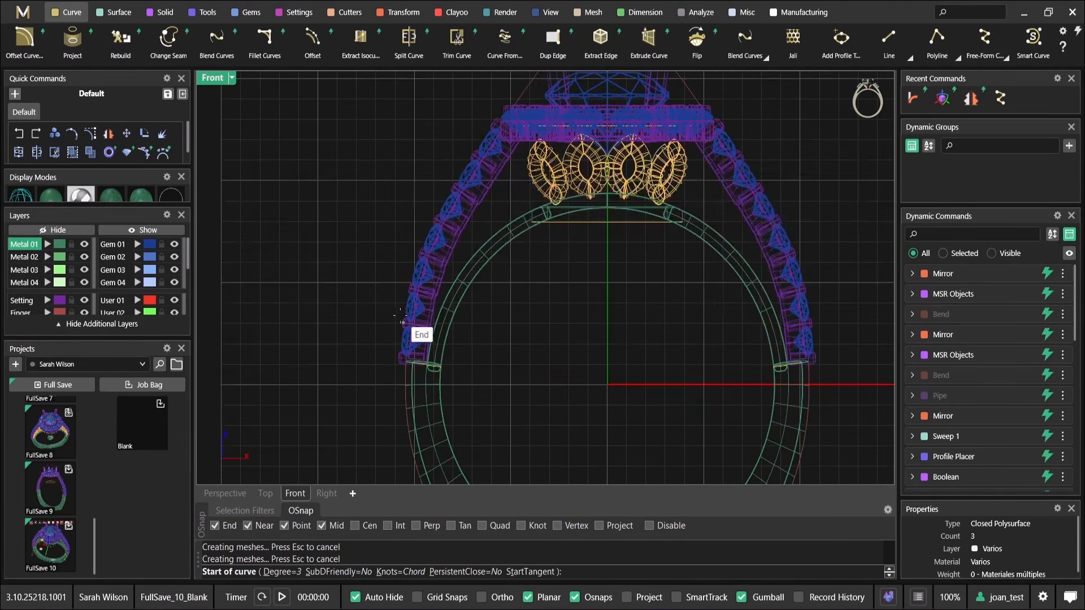
scroll(440, 353, up, 1)
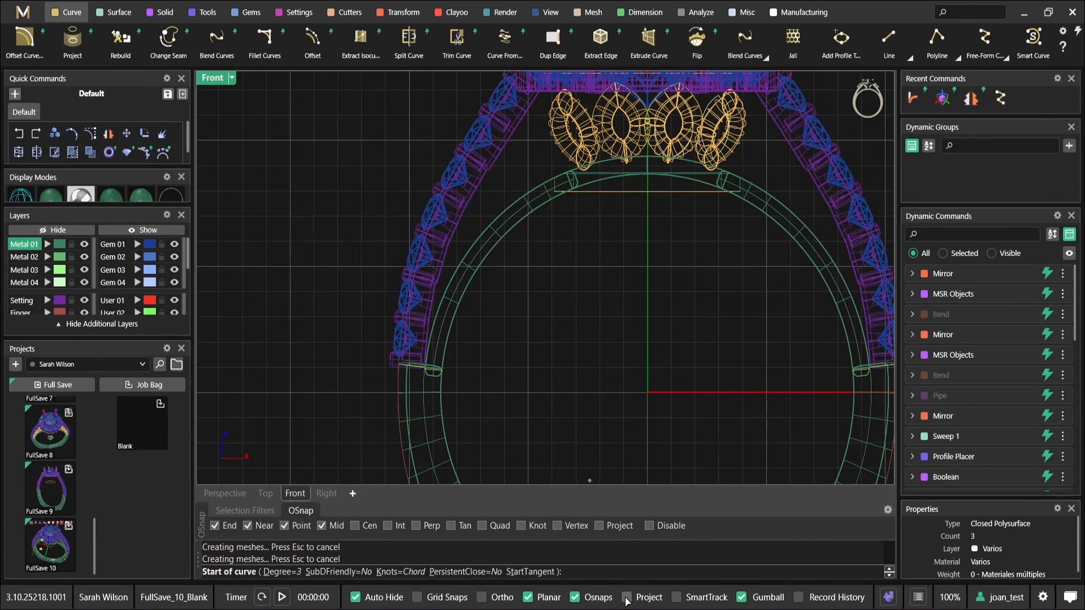
click(650, 526)
scroll(414, 335, up, 2)
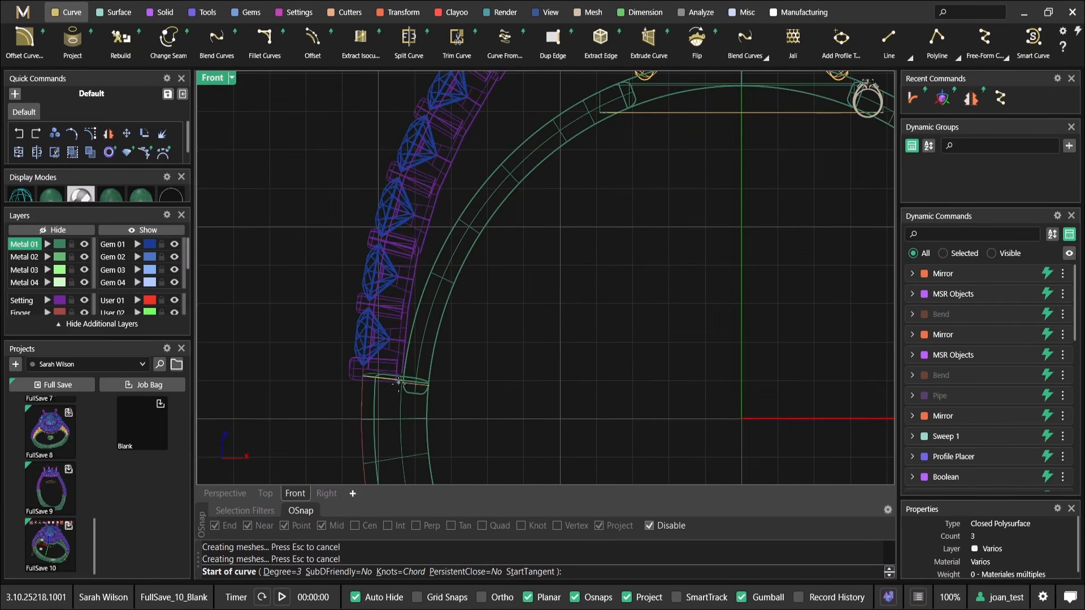
click(399, 393)
click(429, 250)
right_drag(550, 101, 449, 262)
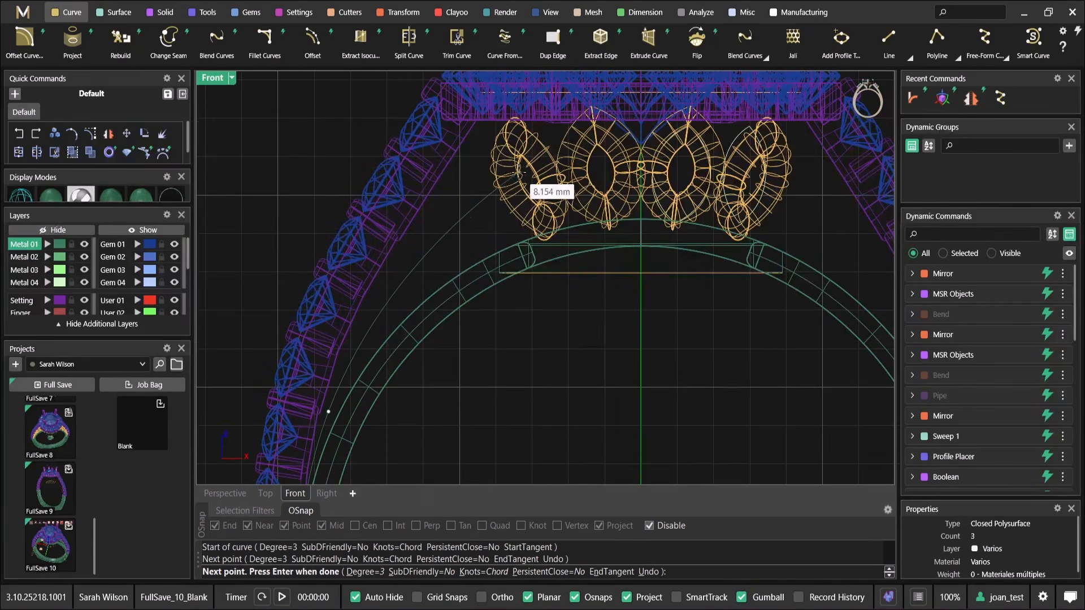
click(527, 175)
key(Return)
scroll(527, 175, down, 6)
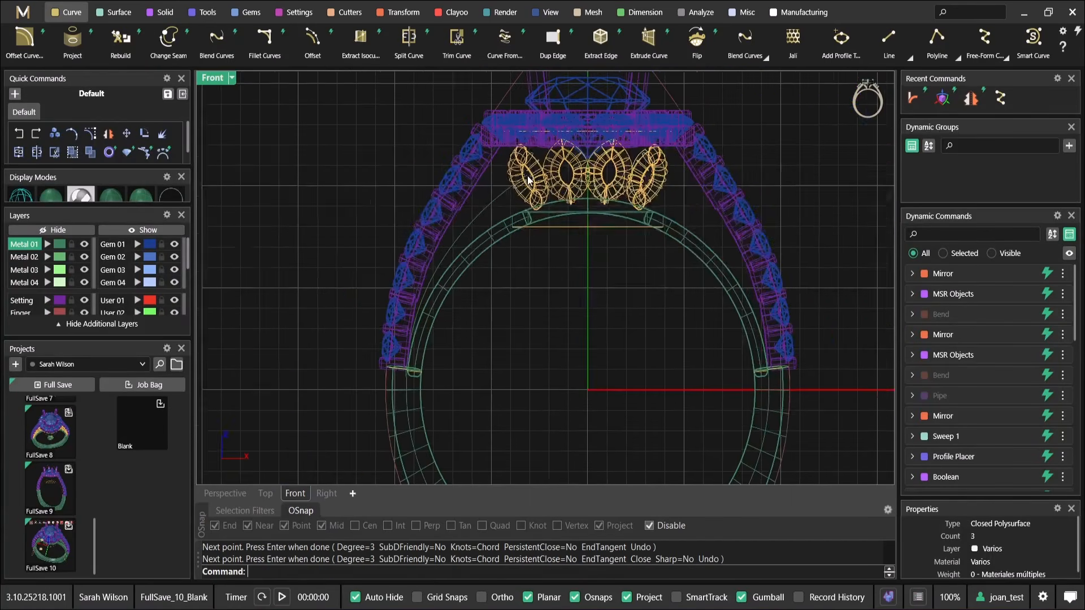
Try Object On Curve on the new shoulder curve in Perspective, extending the library spheres to End Position 0.92
click(497, 203)
scroll(497, 203, down, 6)
right_drag(558, 263, 500, 252)
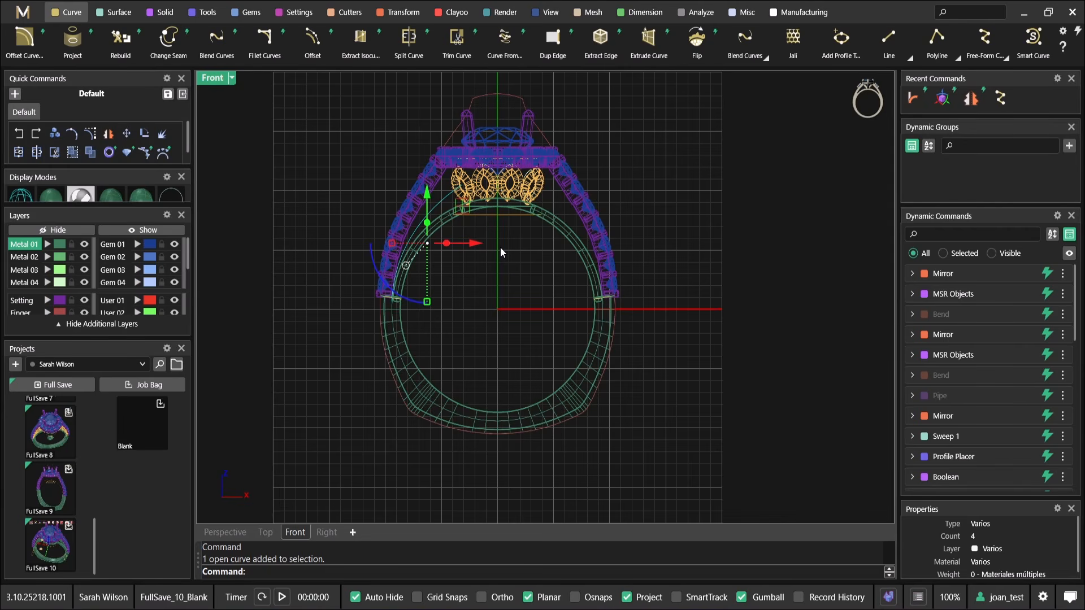
click(538, 283)
right_drag(475, 277, 464, 342)
scroll(473, 292, up, 2)
scroll(423, 247, up, 1)
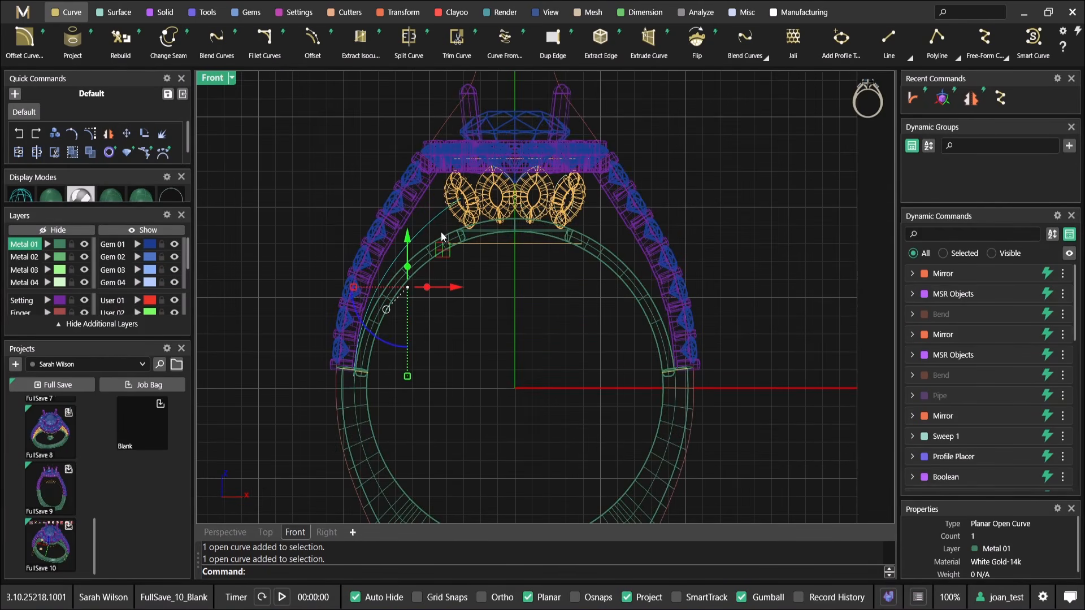
double_click(219, 80)
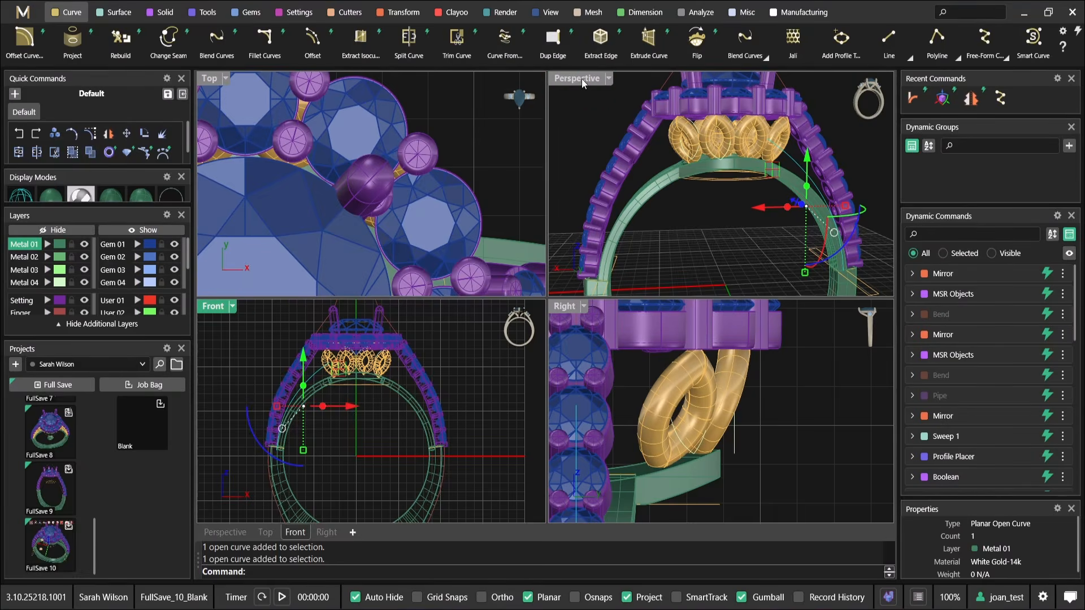
double_click(581, 79)
click(161, 12)
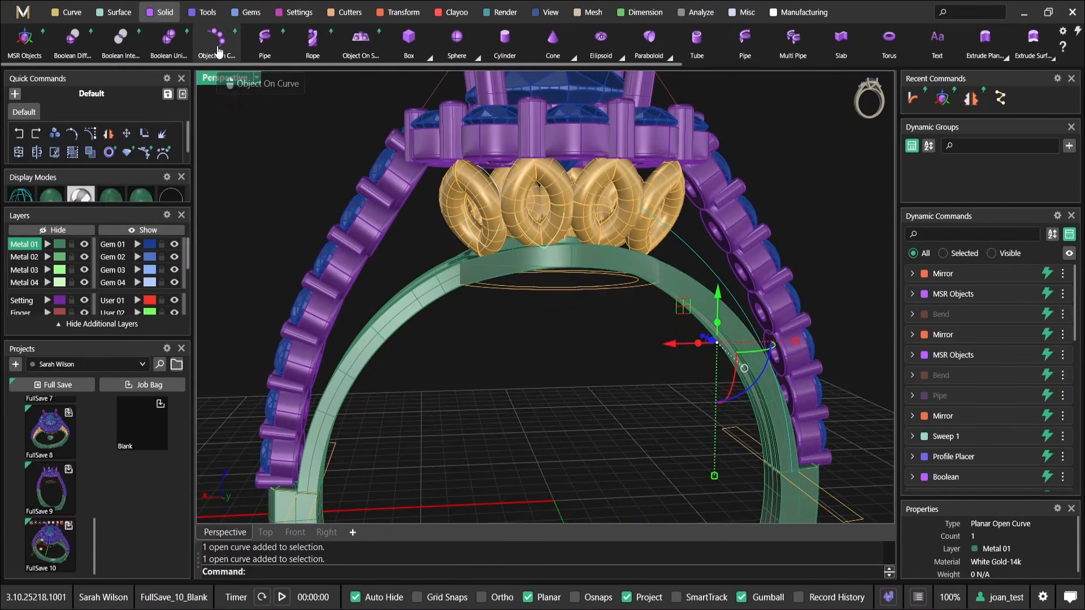
click(220, 39)
scroll(656, 343, down, 5)
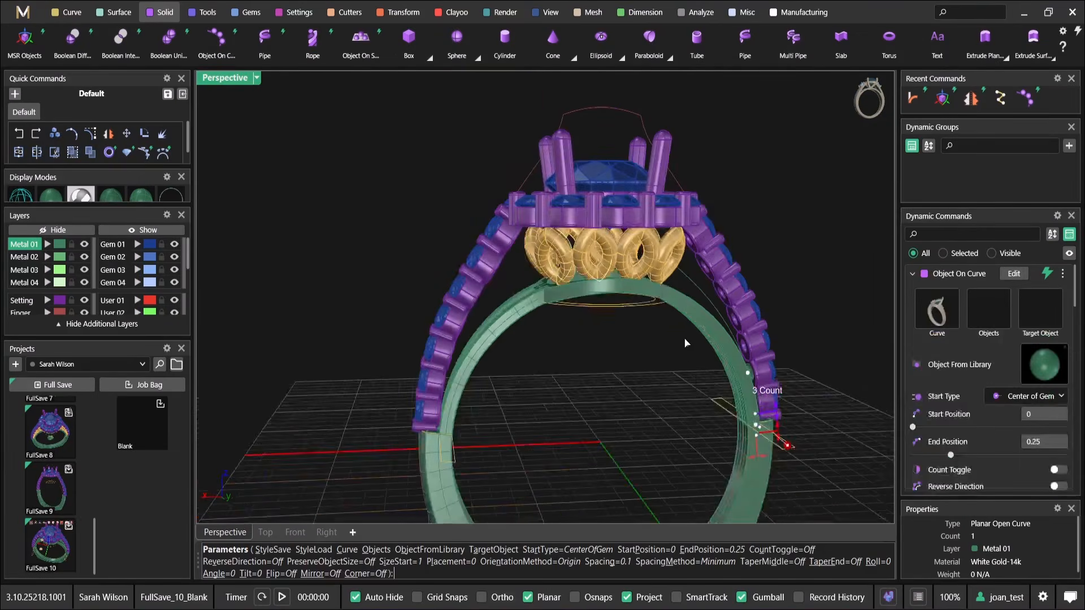
scroll(655, 343, up, 3)
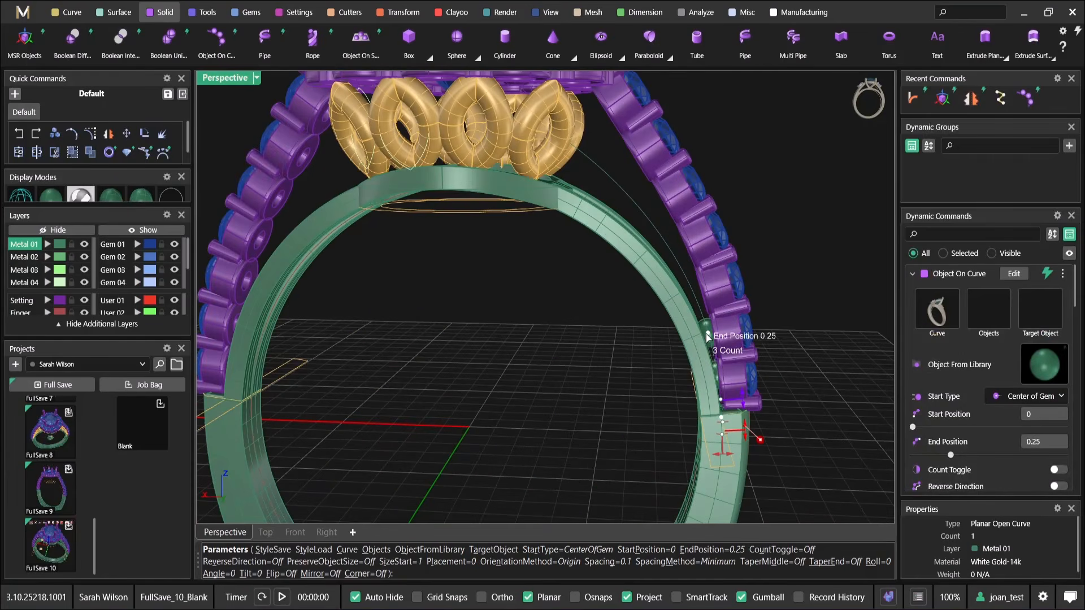
drag(675, 286, 585, 161)
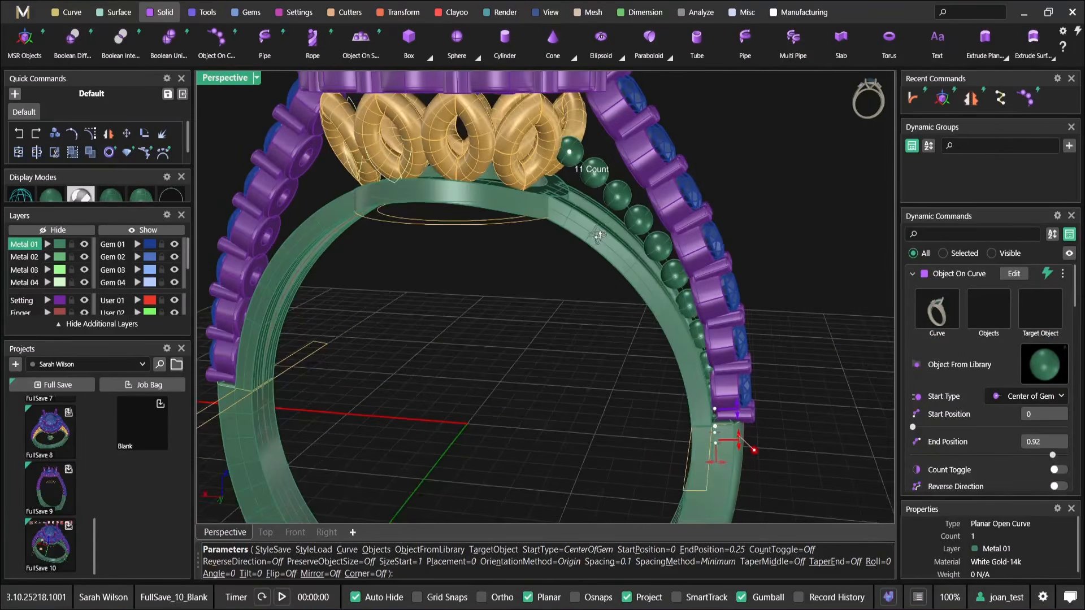
scroll(648, 323, down, 2)
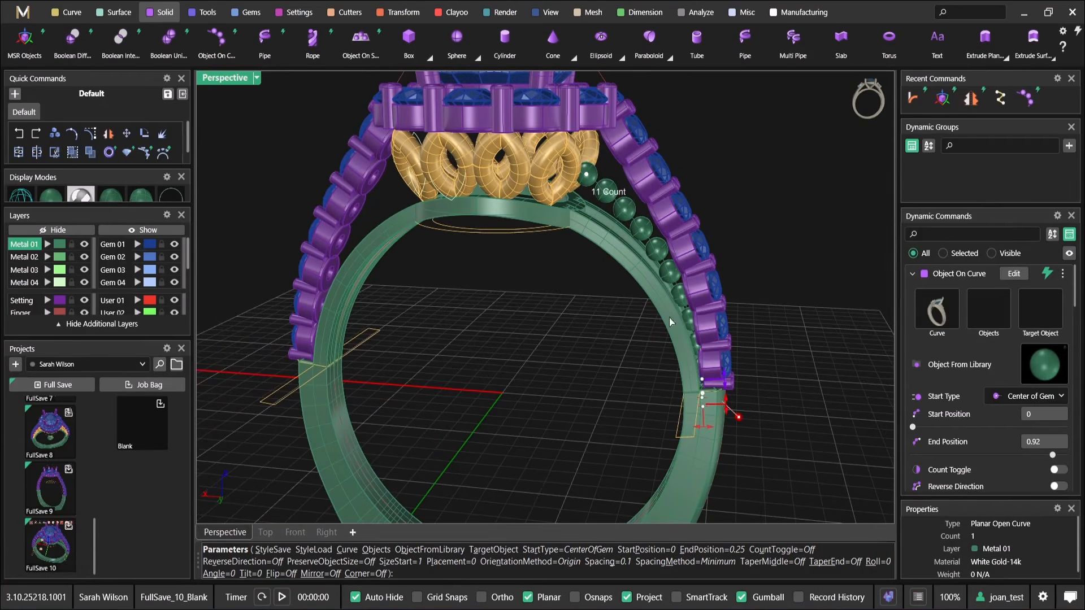
scroll(551, 247, up, 3)
right_drag(552, 247, 511, 255)
scroll(607, 232, down, 4)
key(Escape)
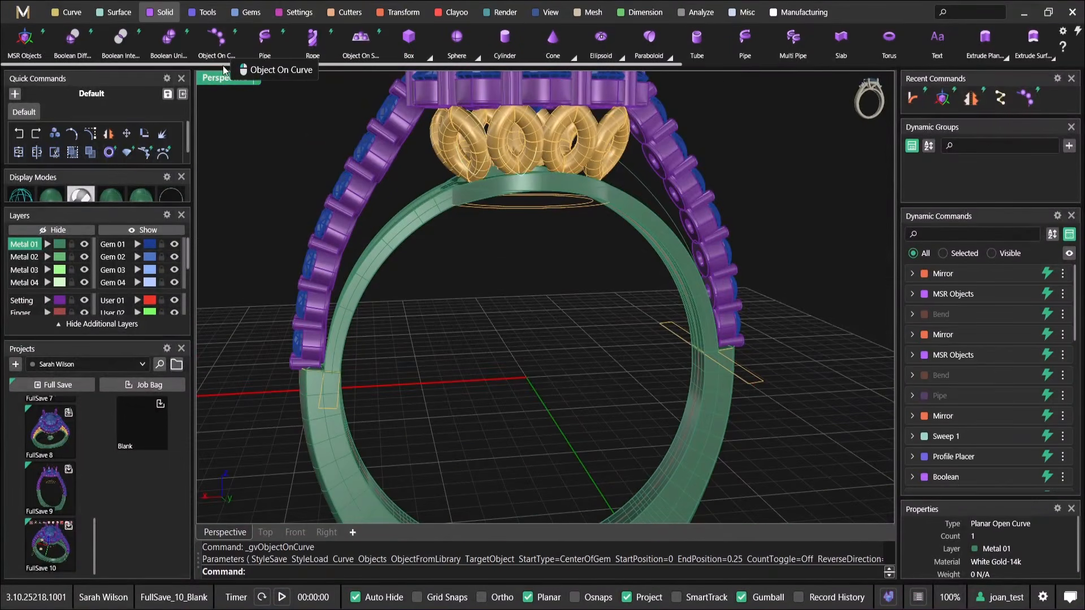
Draw a small circle centred on the origin in the Front view
right_drag(552, 310, 494, 339)
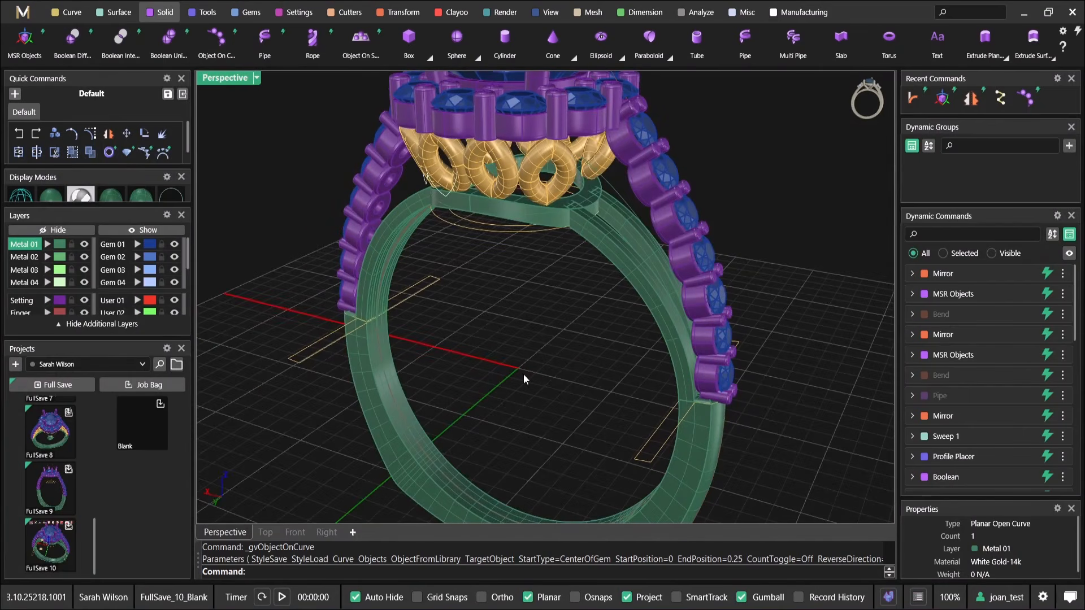
double_click(227, 80)
click(370, 452)
double_click(215, 308)
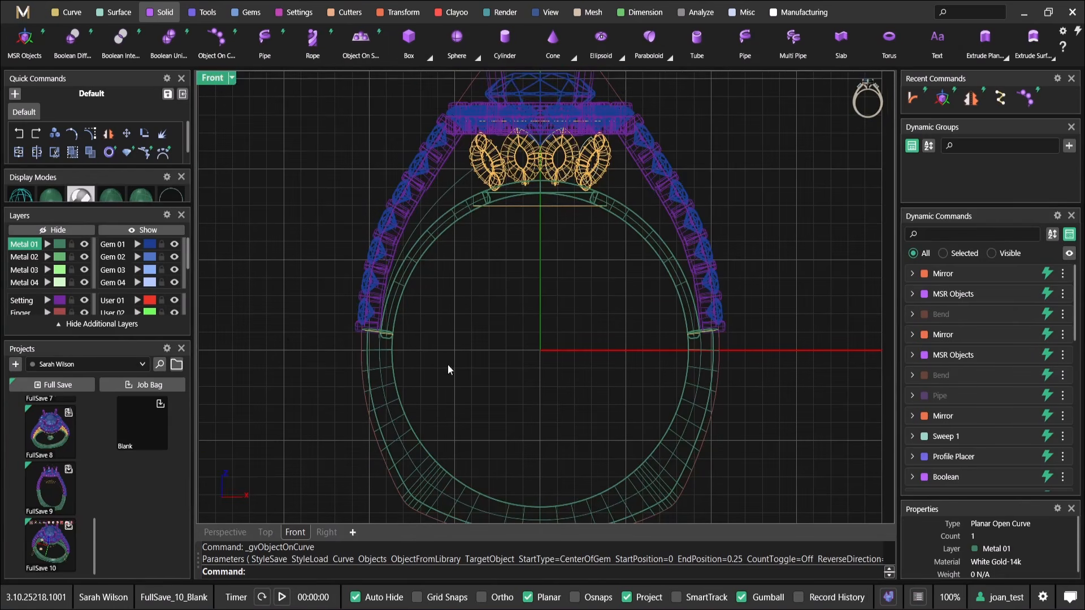
click(66, 12)
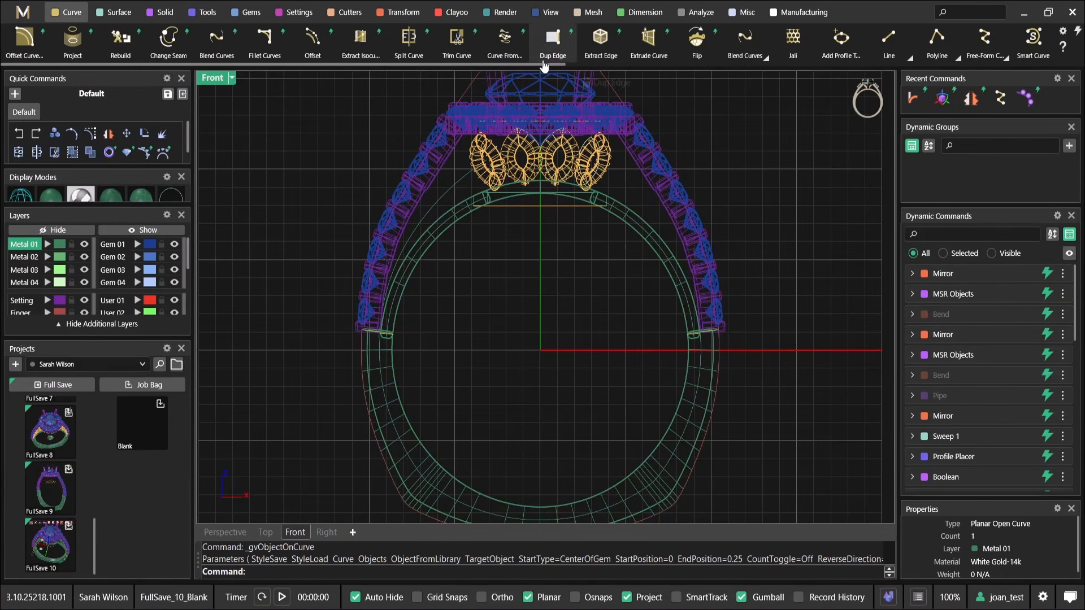
scroll(586, 63, down, 3)
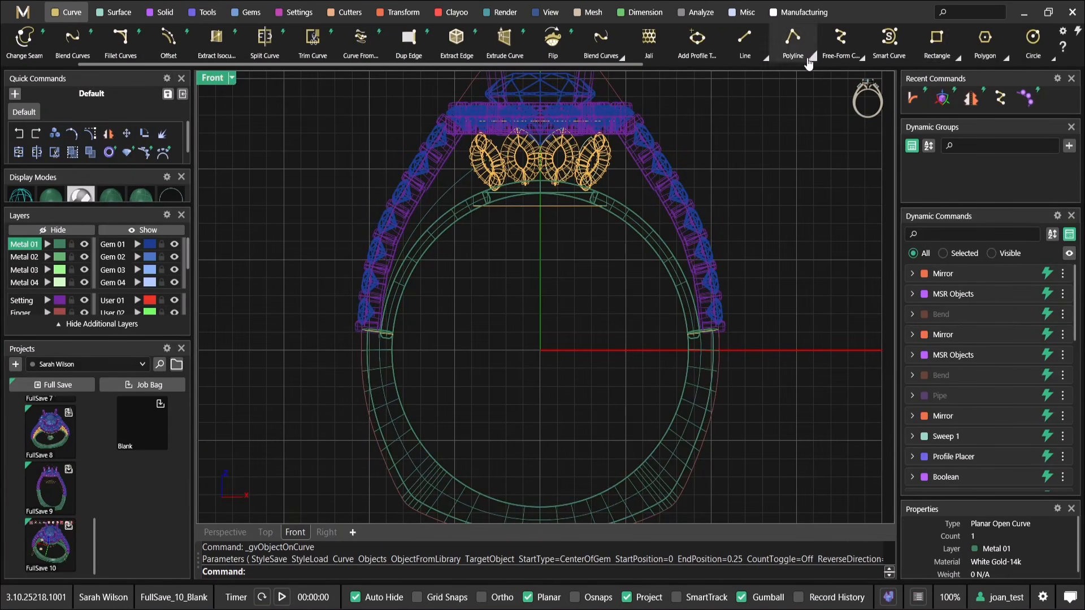
click(1033, 39)
text(0)
key(Return)
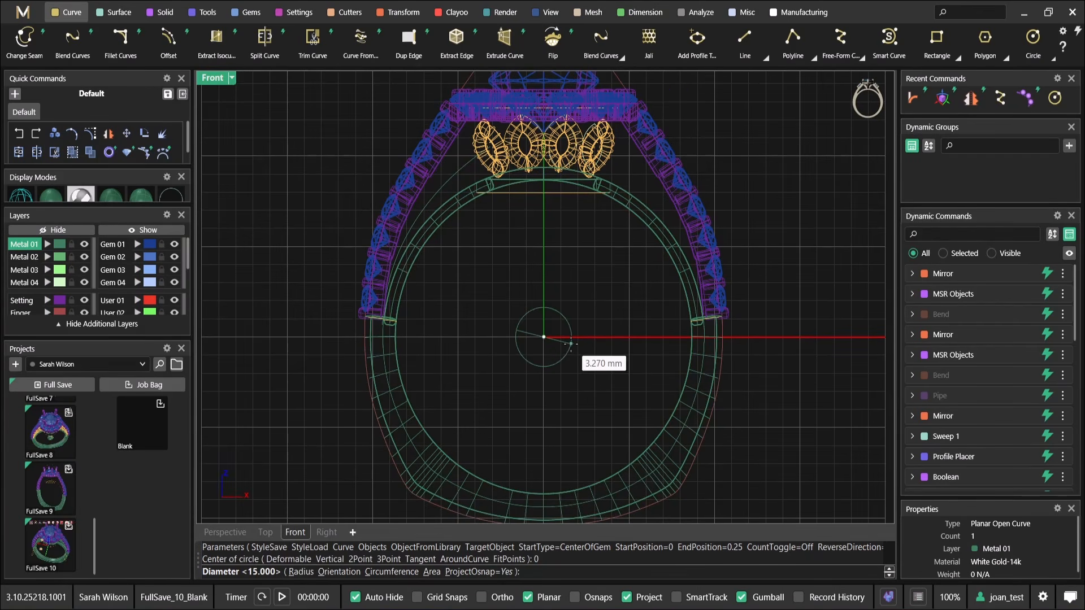
click(574, 338)
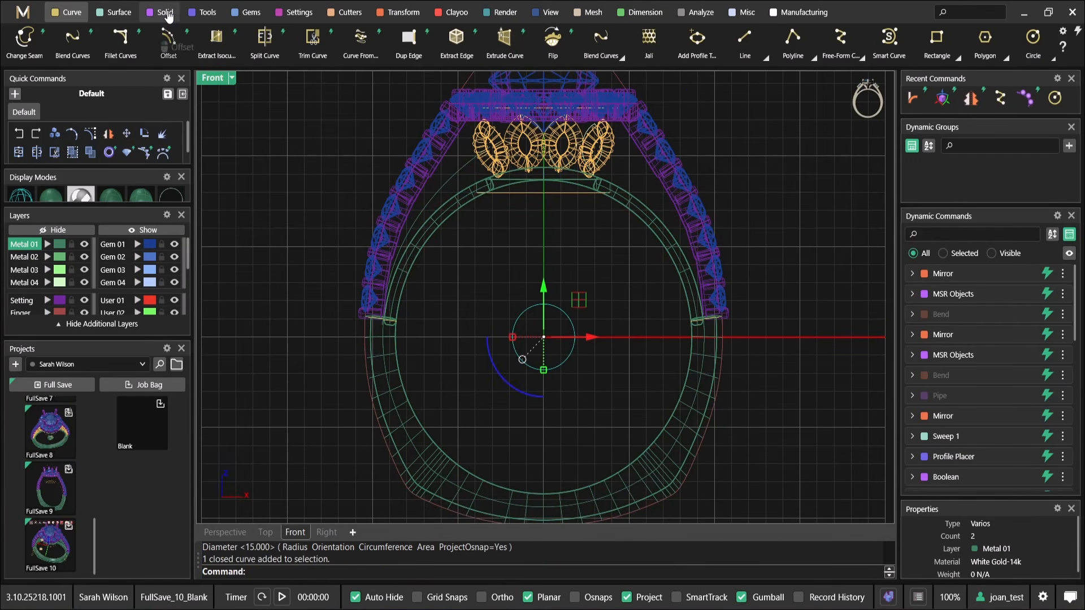
Pipe the origin circle with a Start Size Radius of 0.81 and a round cap
click(167, 13)
click(121, 44)
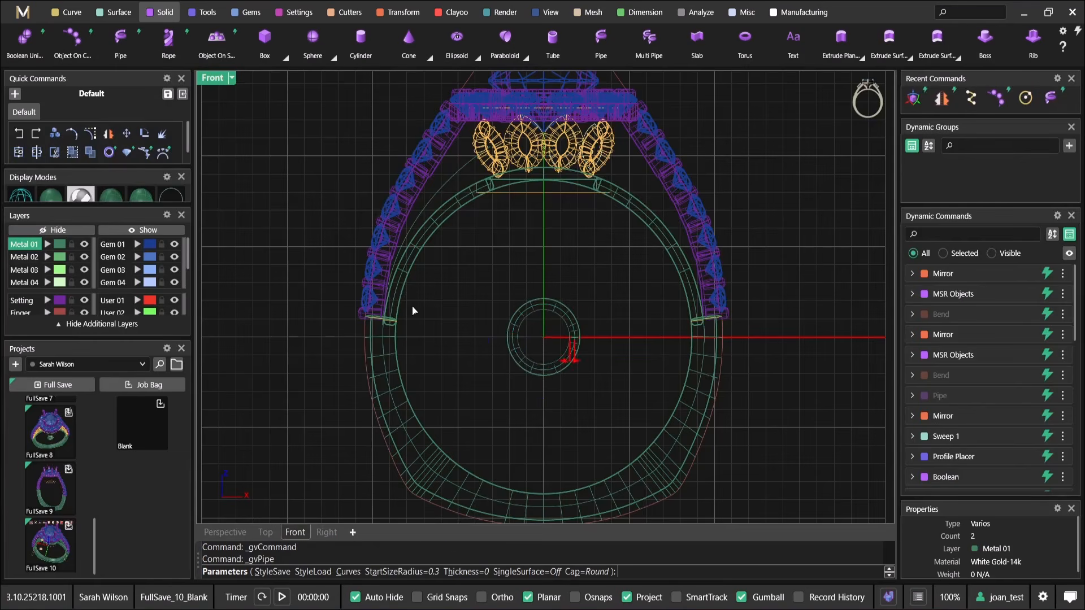
scroll(543, 351, up, 4)
drag(600, 361, 581, 363)
right_click(580, 360)
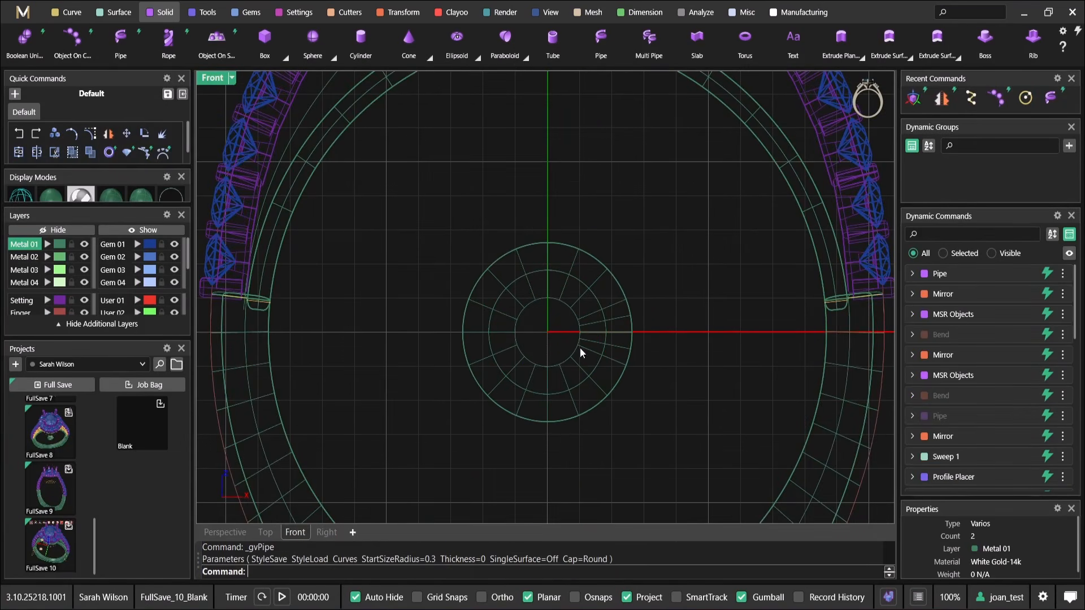
Scale the pipe's source circle down slightly about its centre
click(585, 292)
click(578, 279)
click(611, 315)
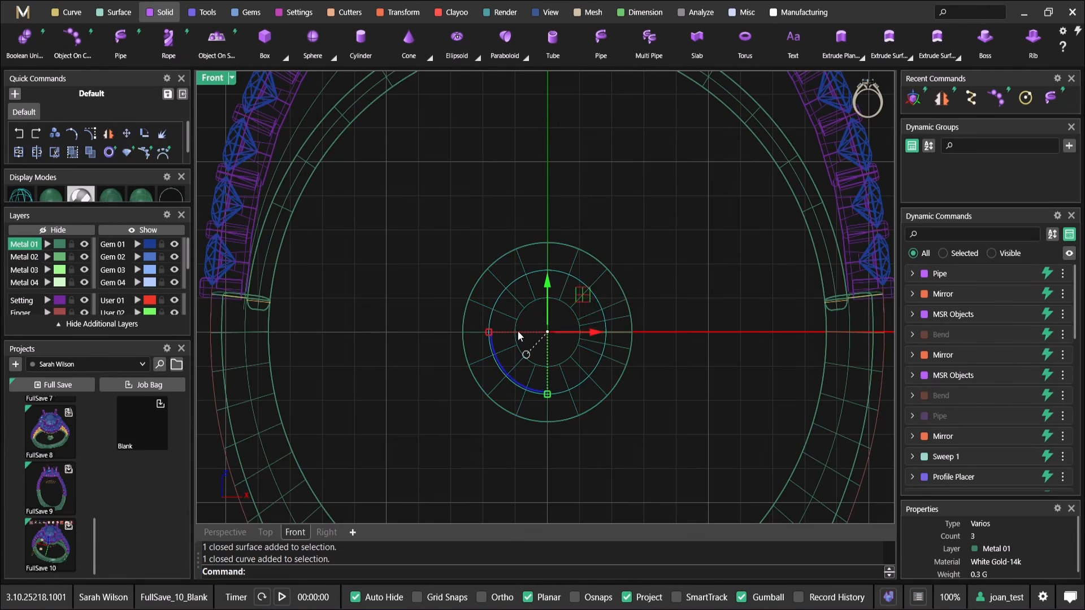
shift+drag(490, 333, 494, 345)
scroll(503, 342, down, 6)
right_drag(595, 325, 573, 364)
click(534, 328)
Show the model in wireframe in the Perspective view and shrink the pipe's source circle further
click(421, 214)
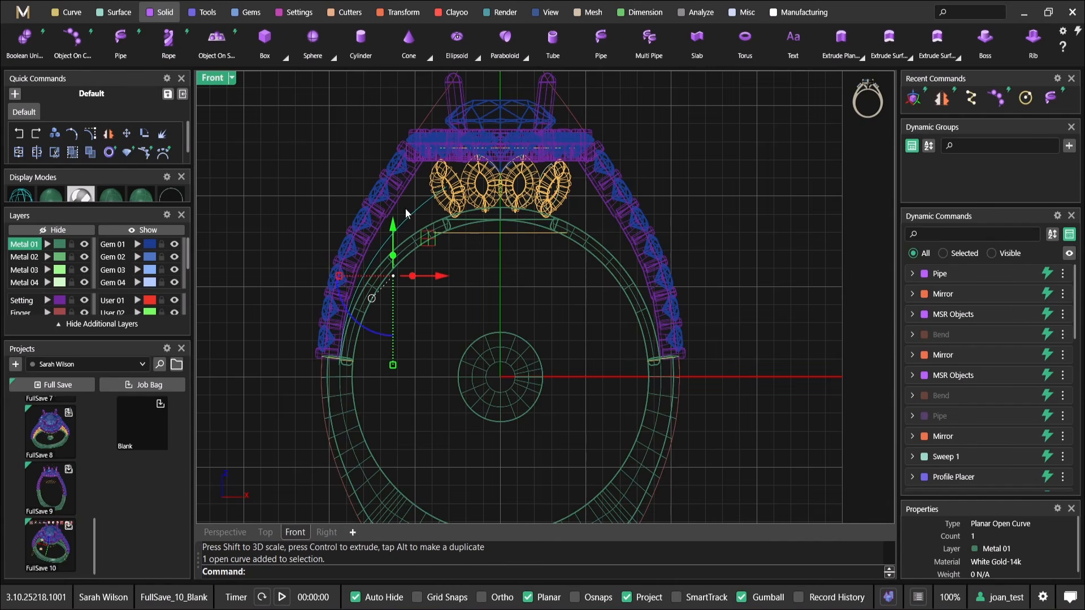
double_click(201, 79)
double_click(570, 77)
scroll(557, 169, down, 5)
right_drag(570, 237, 639, 198)
click(677, 168)
scroll(565, 282, up, 6)
scroll(480, 300, up, 4)
key(ctrl+alt+w)
click(496, 307)
drag(362, 266, 618, 446)
shift+drag(487, 439, 487, 423)
right_drag(530, 333, 515, 357)
key(Escape)
Edit the small ring's Pipe command and reduce its Start Size Radius to open up the centre hole
scroll(565, 260, down, 4)
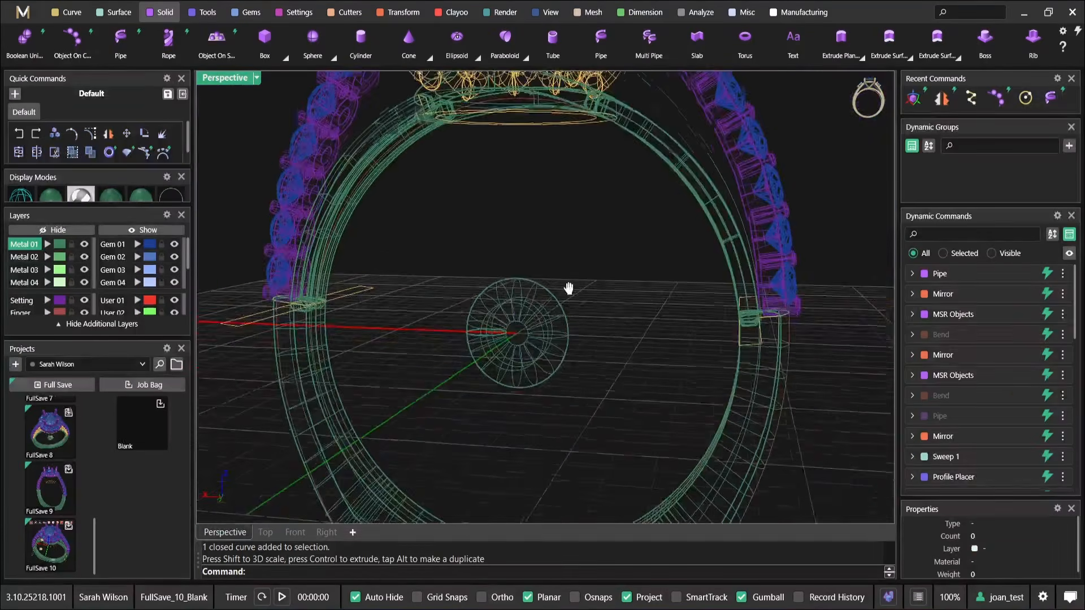
shift+right_drag(565, 260, 548, 315)
click(538, 338)
click(1004, 274)
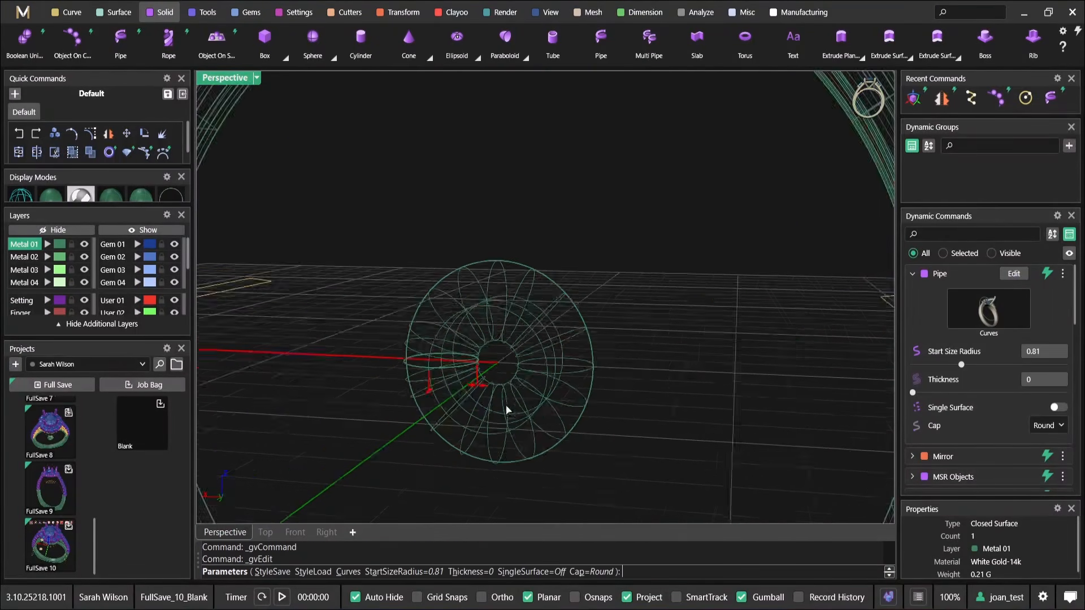
drag(467, 382, 458, 387)
right_click(459, 387)
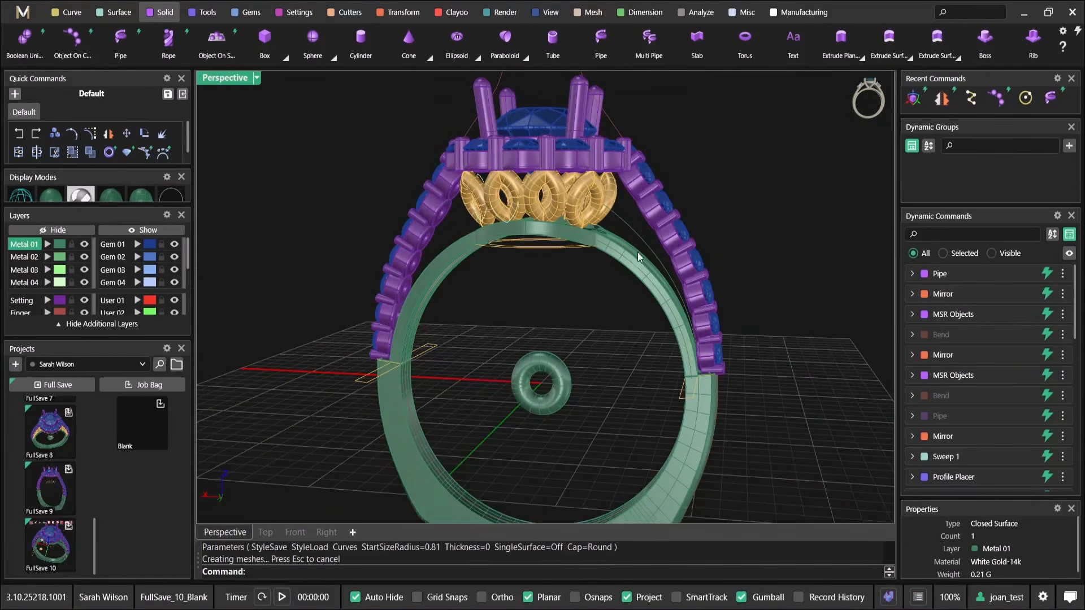
Start an Object On Curve on the shoulder curve with the small piped ring at the origin as the object
click(635, 287)
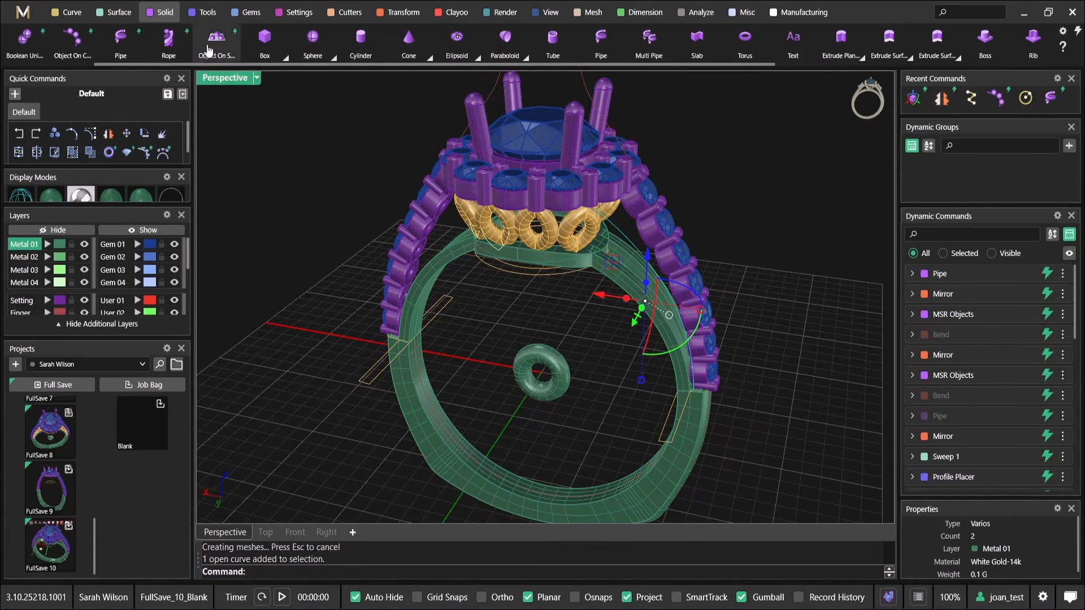
click(67, 53)
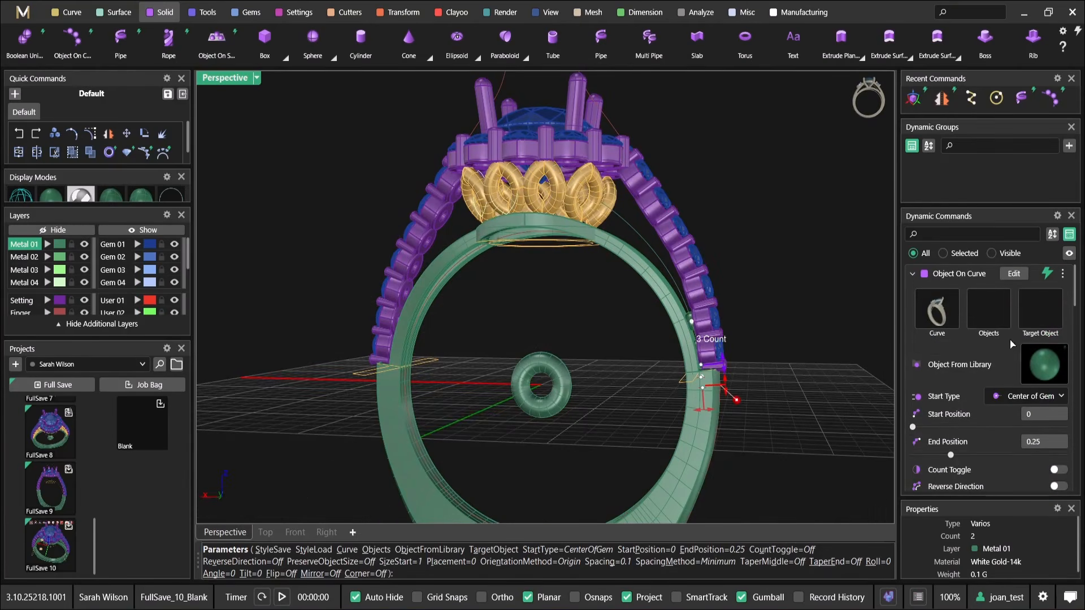
scroll(555, 405, up, 2)
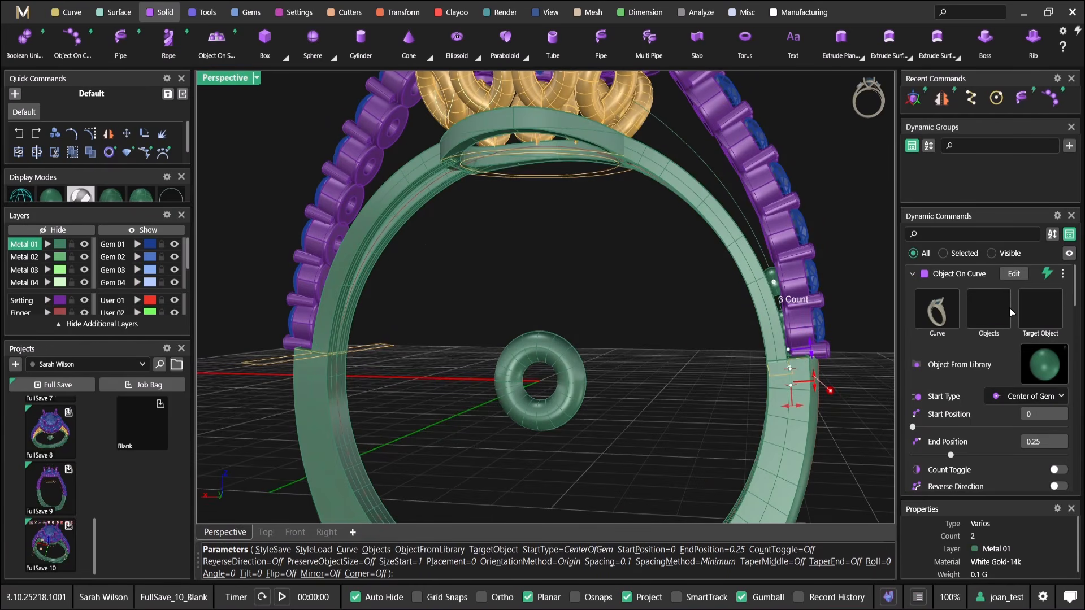
click(983, 325)
click(571, 354)
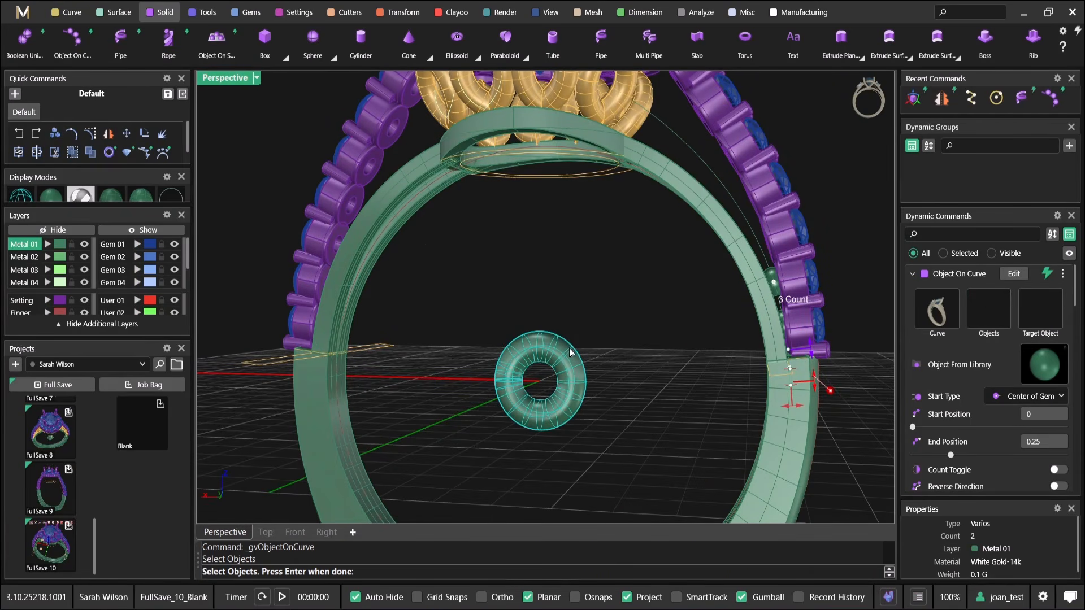
key(Return)
Extend the row of small rings up the shoulder curve to an End Position of about 0.83
shift+right_drag(774, 281, 745, 355)
scroll(743, 353, up, 8)
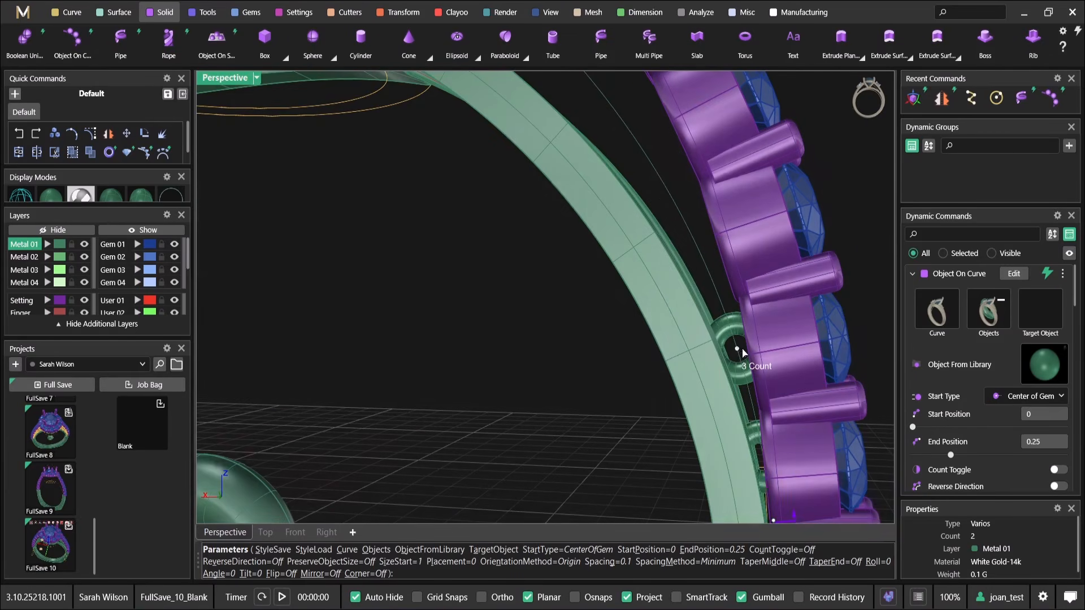
drag(737, 349, 597, 94)
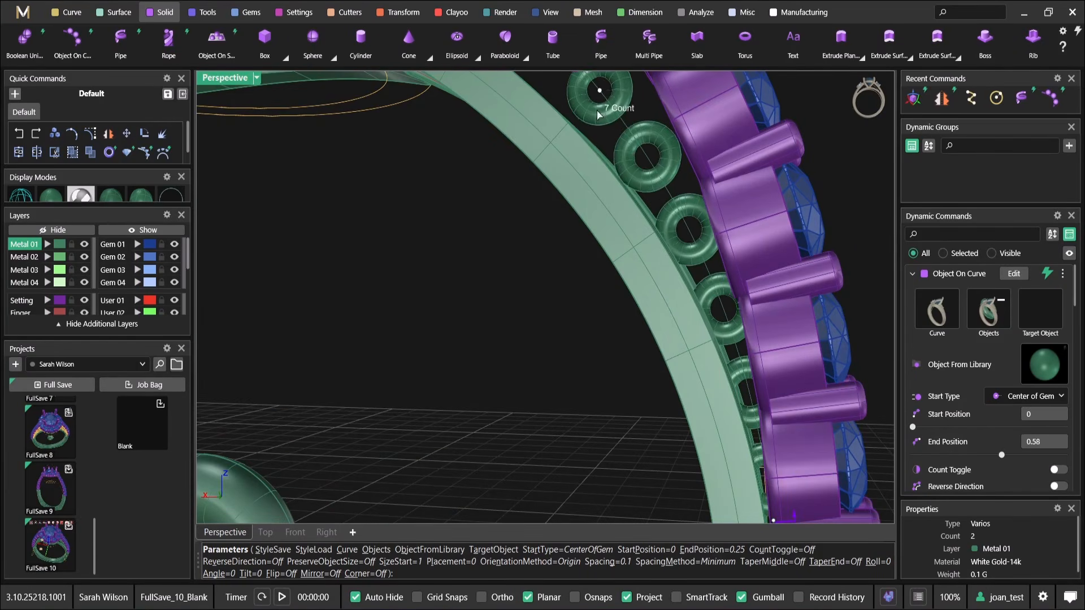
shift+right_drag(594, 98, 648, 319)
drag(623, 284, 544, 158)
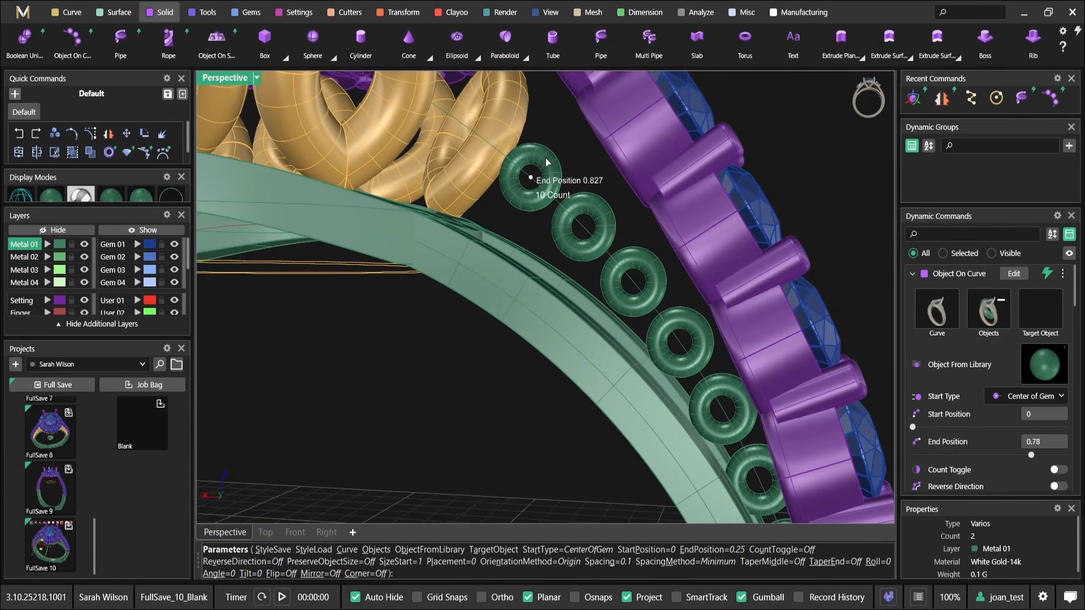
scroll(545, 158, down, 7)
right_drag(559, 184, 604, 251)
scroll(574, 169, up, 3)
scroll(605, 251, down, 5)
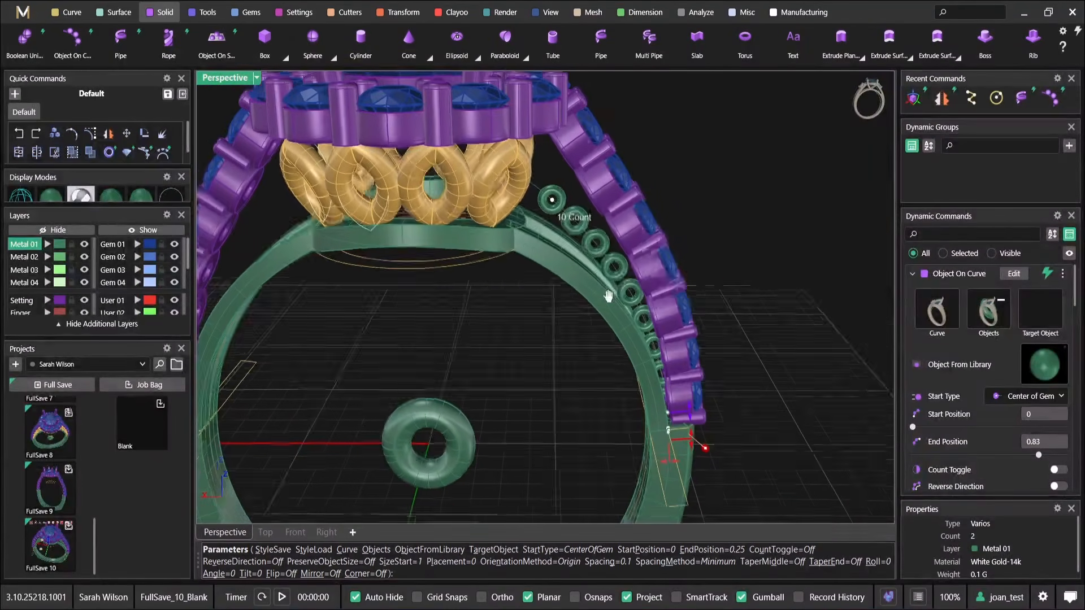
Turn on Taper (End) for the ring row and enlarge its end size to 2.6 mm
scroll(998, 358, down, 6)
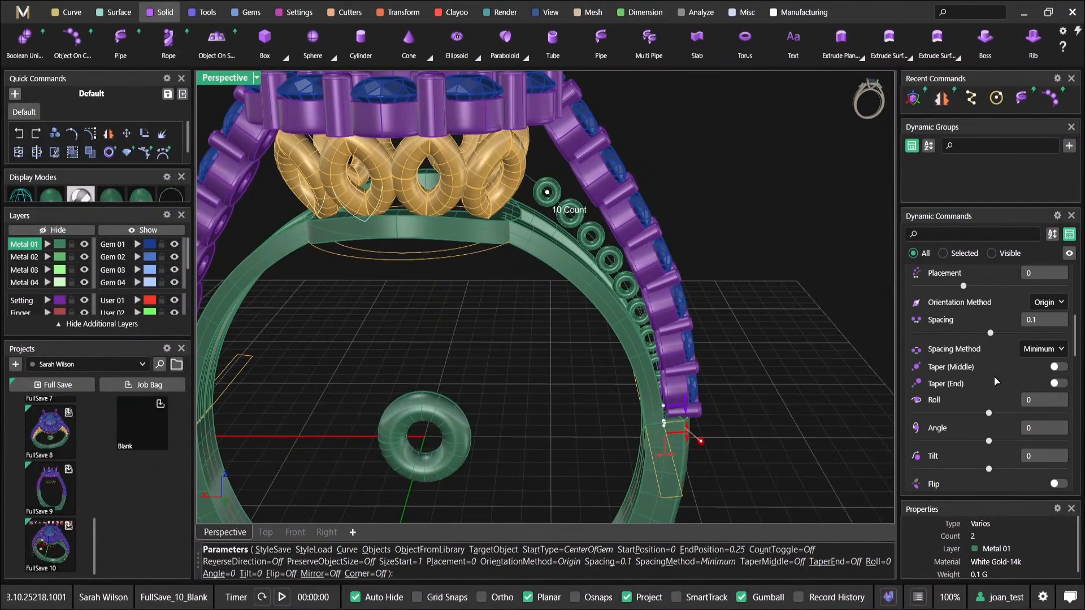
scroll(993, 390, down, 3)
scroll(1045, 401, down, 2)
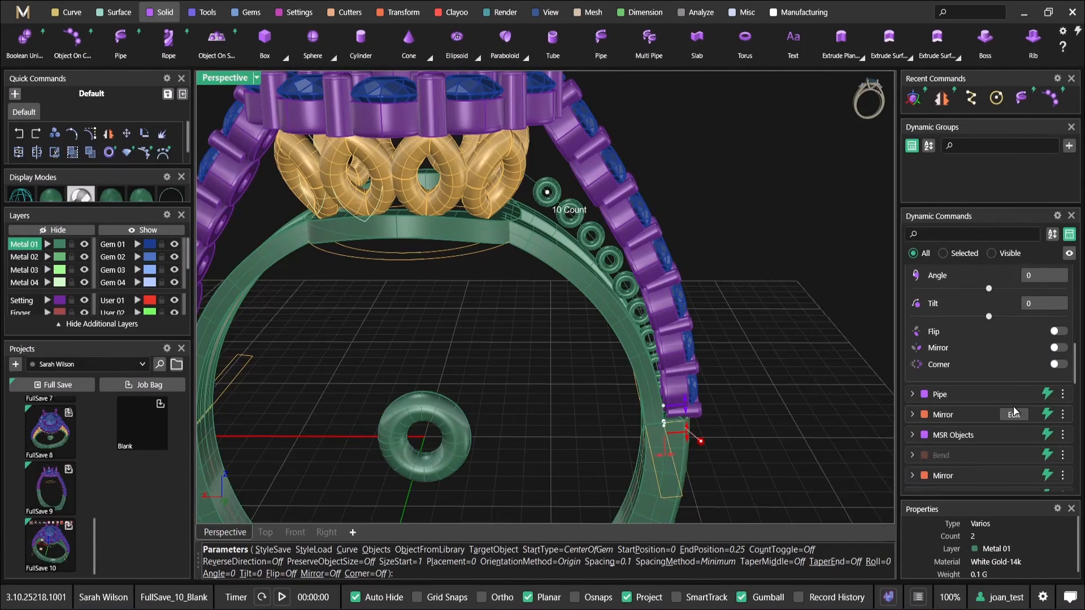
scroll(1017, 410, up, 3)
scroll(1016, 411, up, 1)
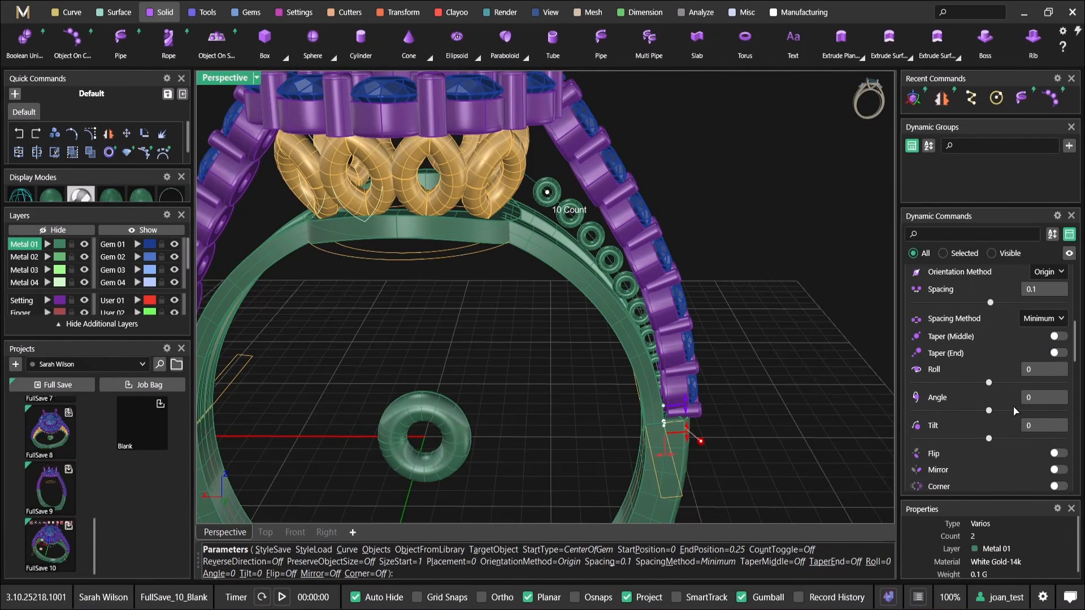
click(1058, 353)
scroll(517, 202, up, 3)
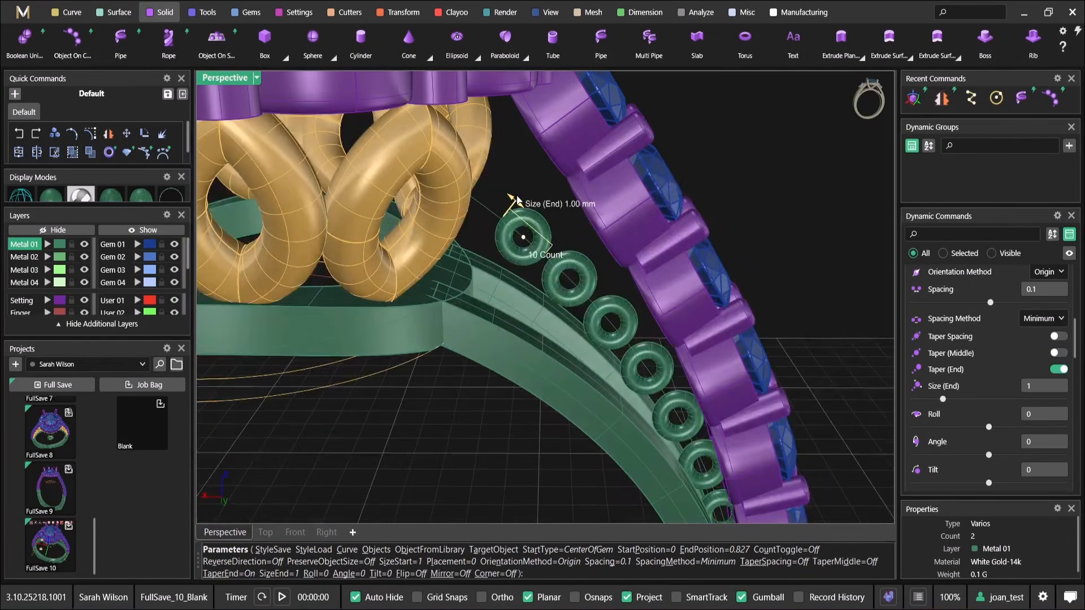
drag(517, 200, 472, 109)
scroll(642, 390, down, 3)
right_drag(642, 390, 447, 252)
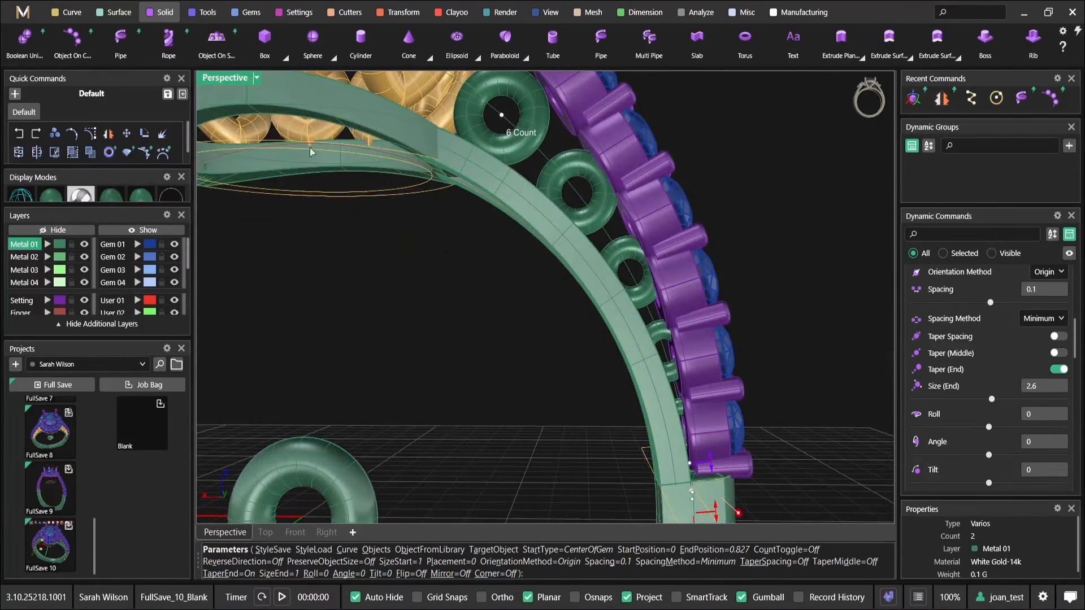
In the Front view, move the row's End Position to about 0.85 and set its end size to 3 mm
double_click(225, 79)
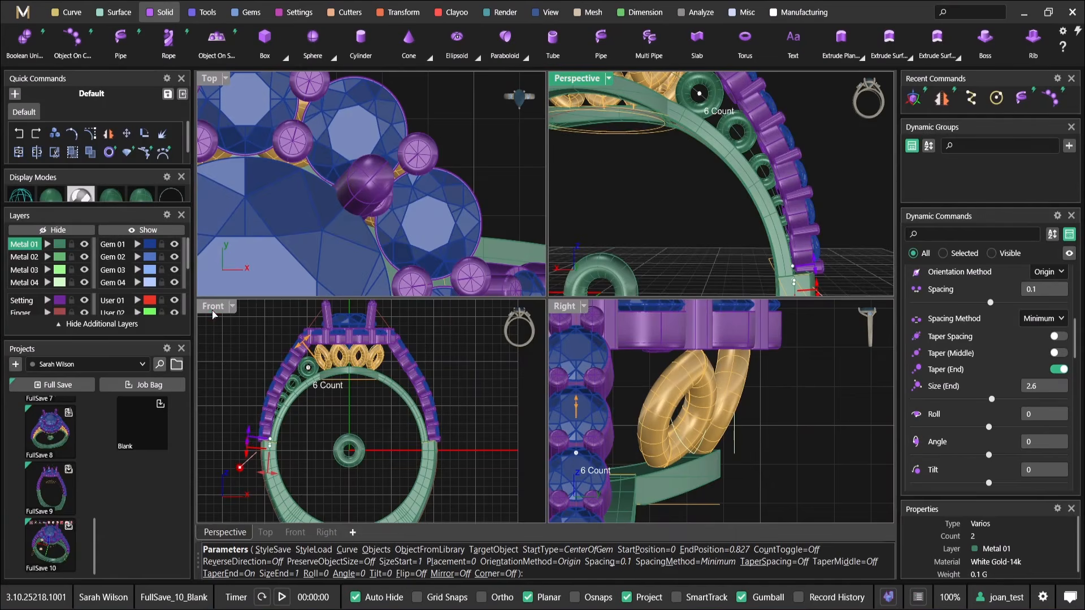
double_click(213, 308)
scroll(467, 237, up, 6)
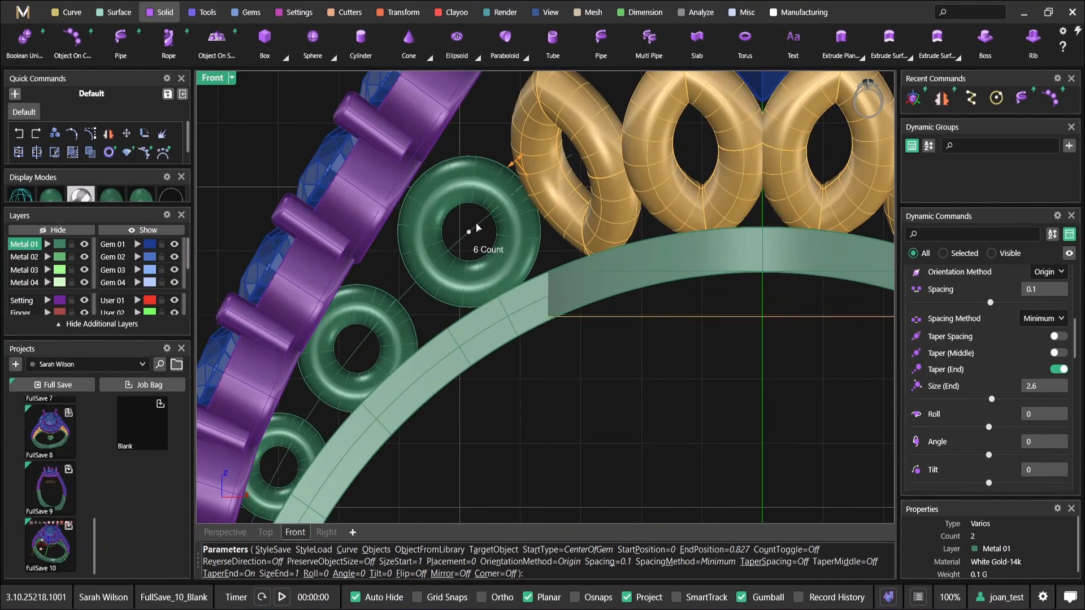
drag(469, 232, 480, 224)
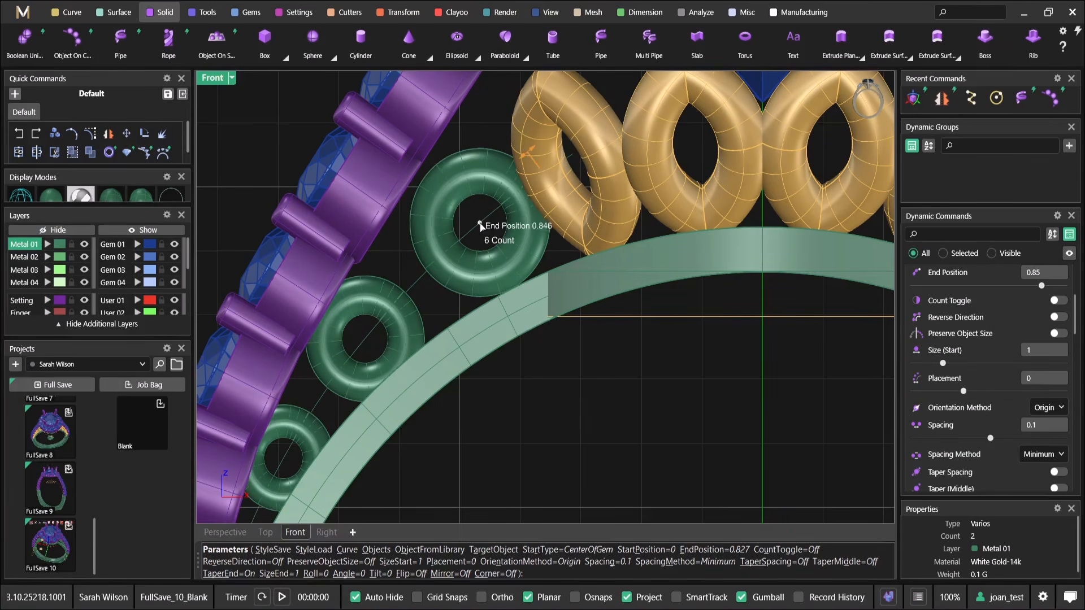
scroll(480, 224, down, 3)
drag(520, 177, 526, 173)
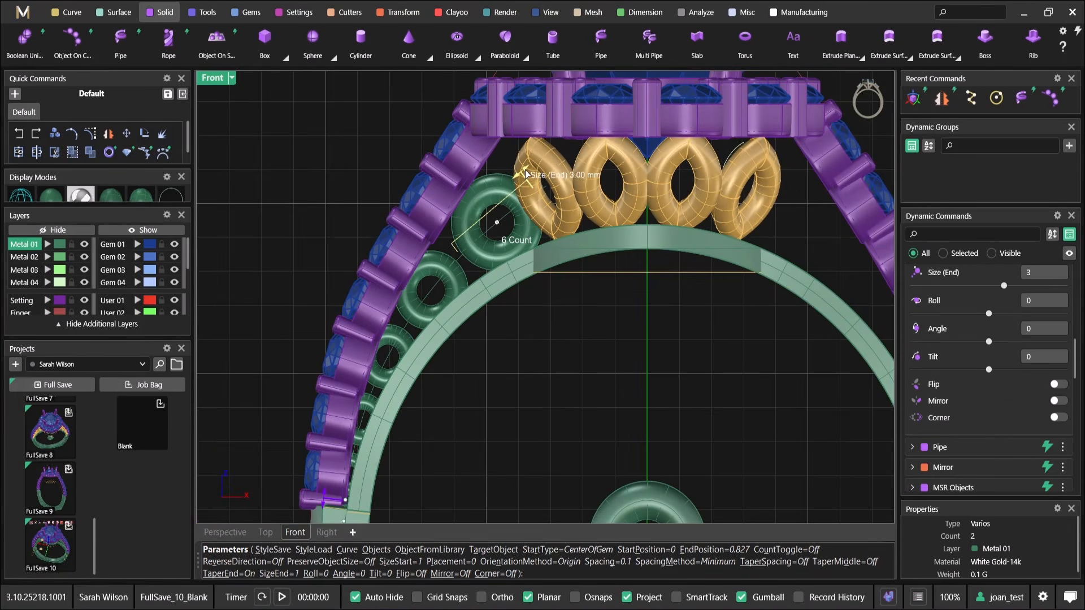
Move the ring row's Start Position up the curve to 0.25 and reduce the spacing to -0.24 mm
scroll(360, 465, up, 4)
right_drag(360, 465, 395, 362)
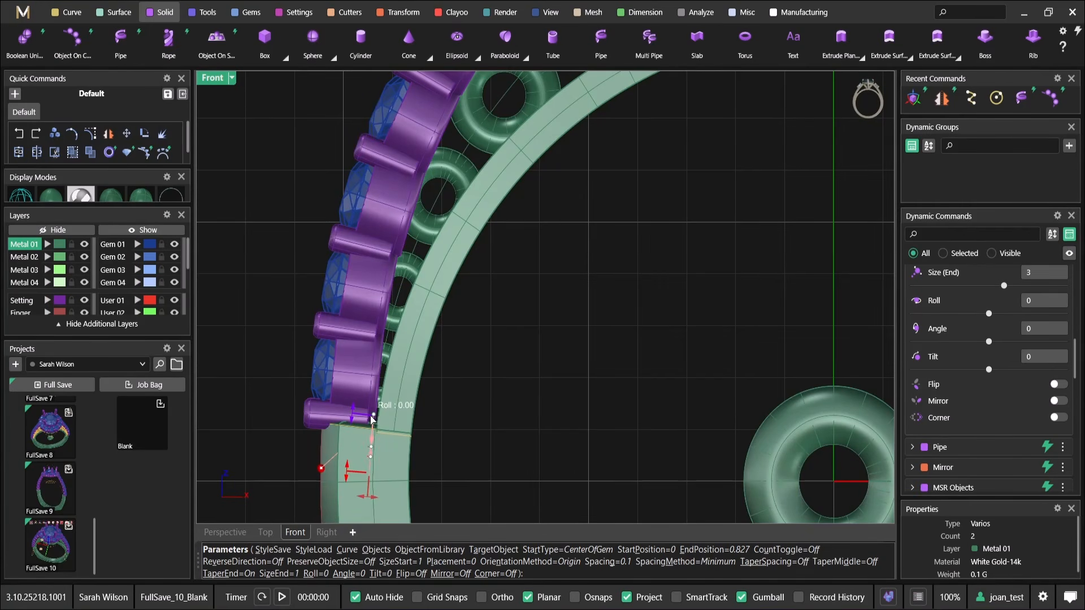
drag(371, 451, 393, 279)
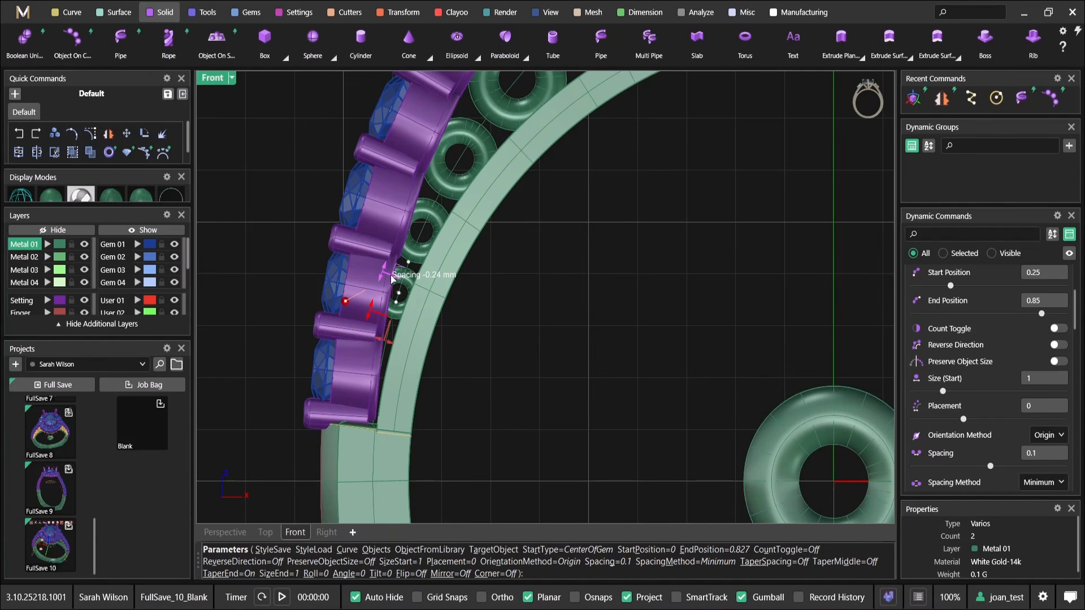
scroll(461, 337, down, 4)
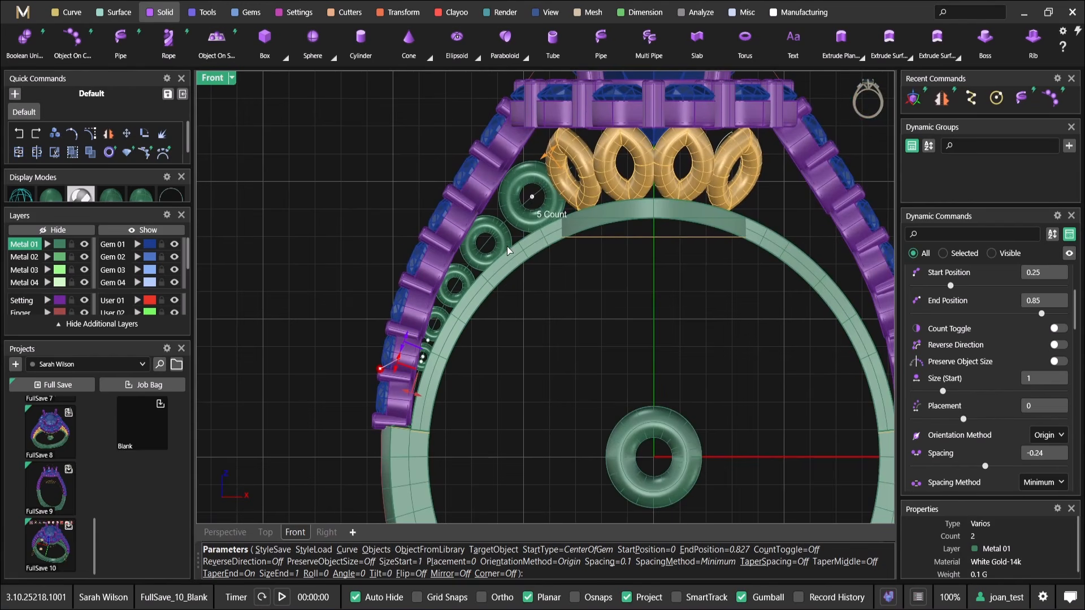
right_drag(510, 253, 507, 281)
In the Perspective view, adjust the spacing between the rings to -0.05 mm and finish the Object On Curve command
double_click(221, 82)
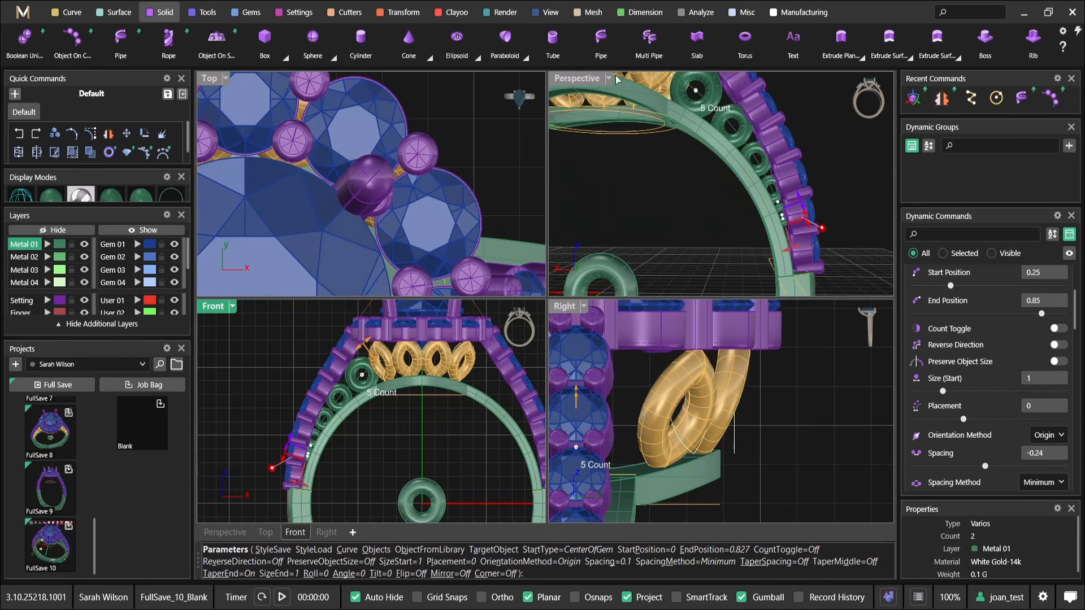
double_click(589, 78)
right_drag(598, 248, 612, 329)
scroll(638, 345, up, 5)
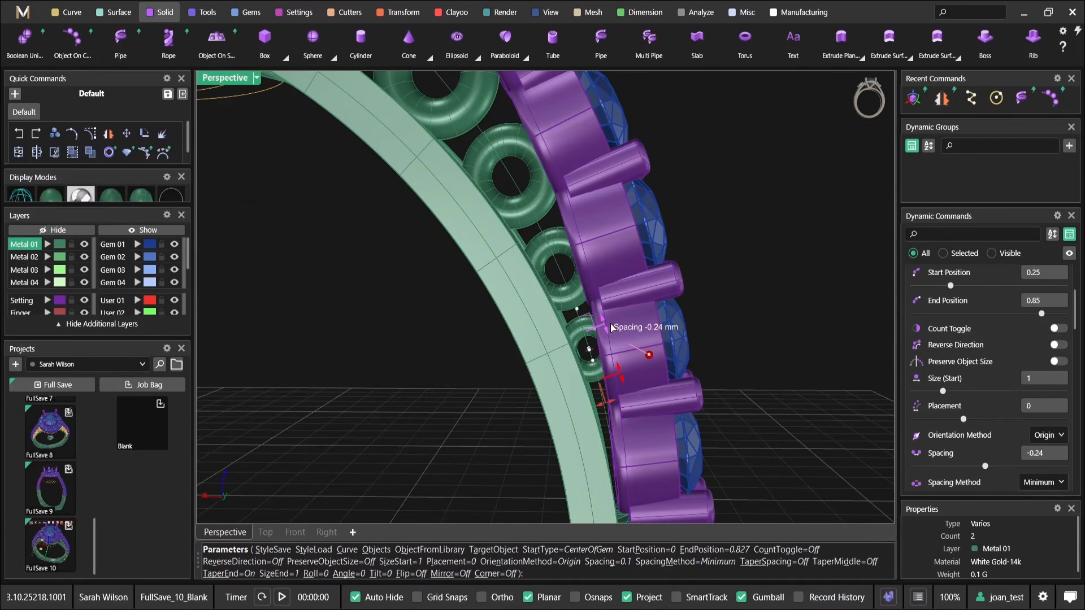
drag(611, 329, 608, 312)
scroll(608, 312, down, 3)
right_drag(609, 313, 583, 269)
right_click(617, 306)
right_drag(537, 215, 534, 192)
click(534, 192)
right_drag(704, 297, 730, 266)
click(730, 258)
click(578, 252)
click(654, 294)
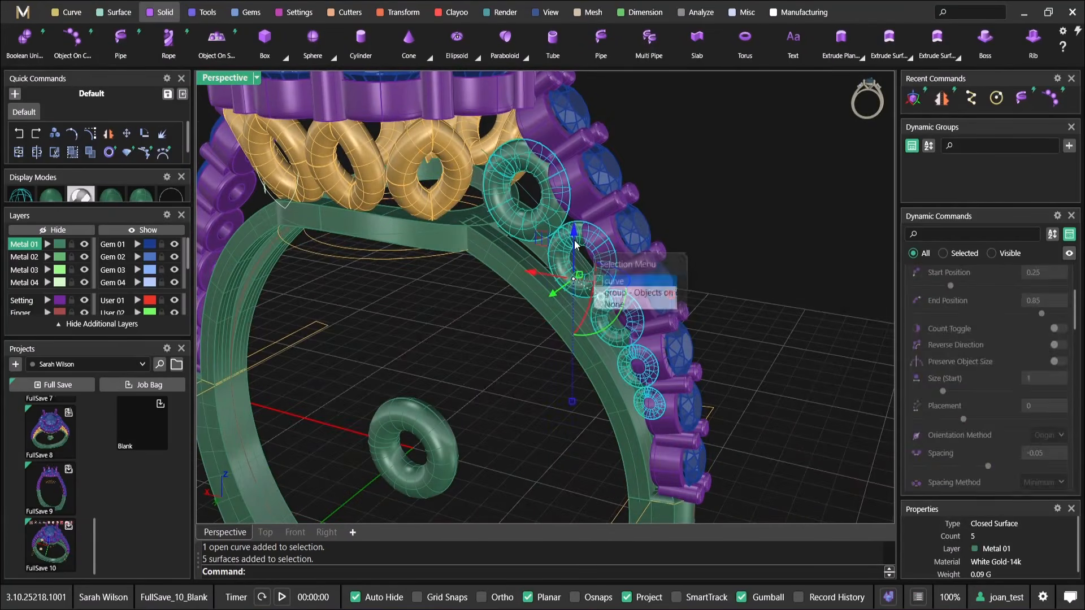
right_drag(752, 305, 711, 317)
Try to shift the shoulder curve alone sideways along Y with MSR Objects, and undo that move
scroll(633, 266, up, 3)
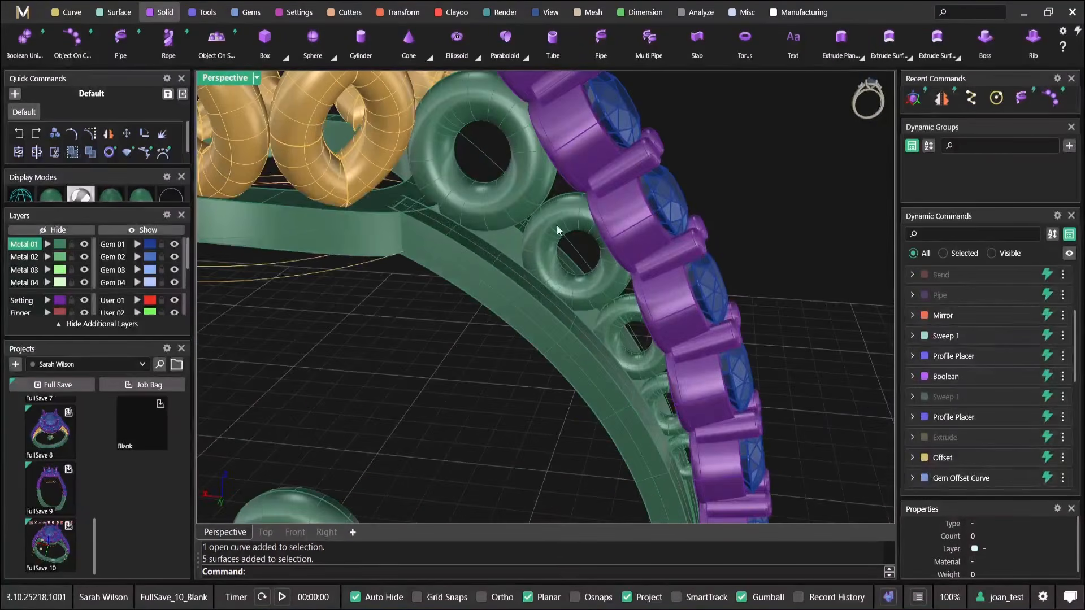
click(499, 172)
scroll(513, 180, down, 3)
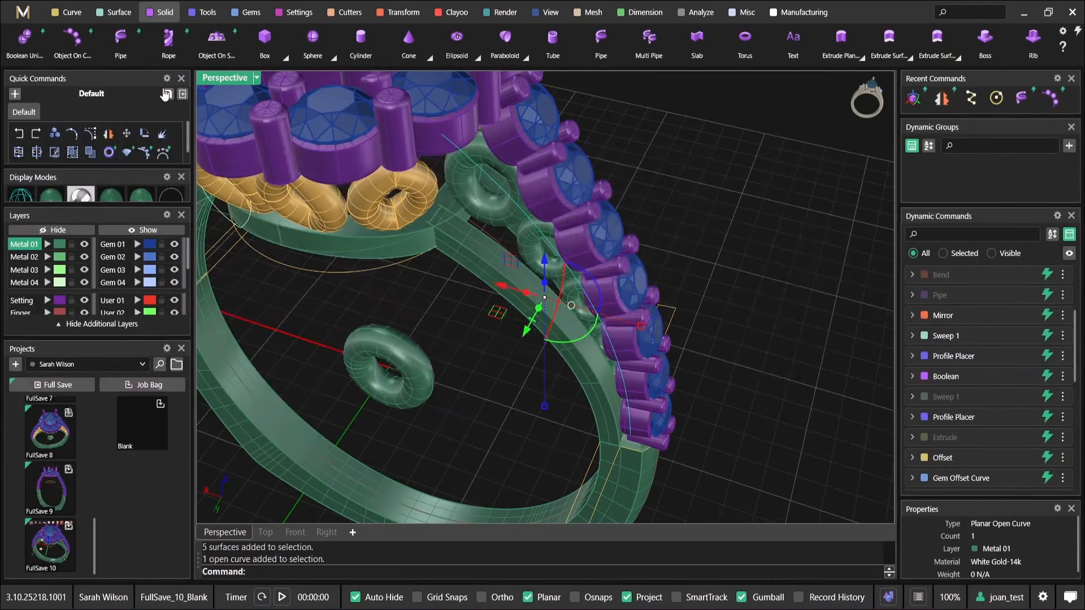
click(914, 99)
right_drag(537, 309, 523, 308)
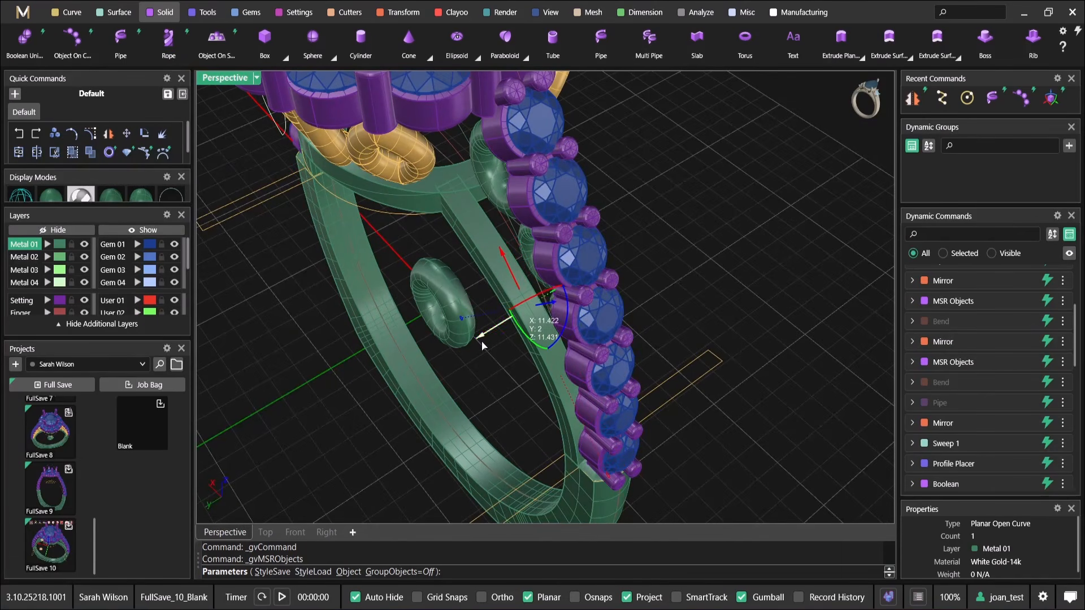
drag(488, 337, 476, 344)
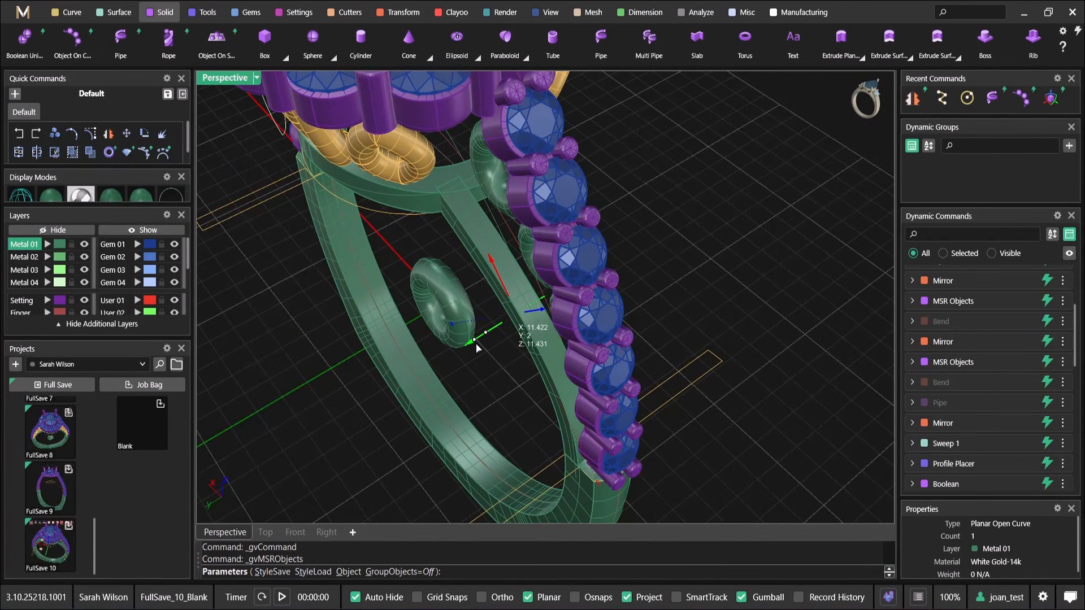
right_click(501, 323)
right_drag(501, 323, 559, 222)
key(ctrl+z)
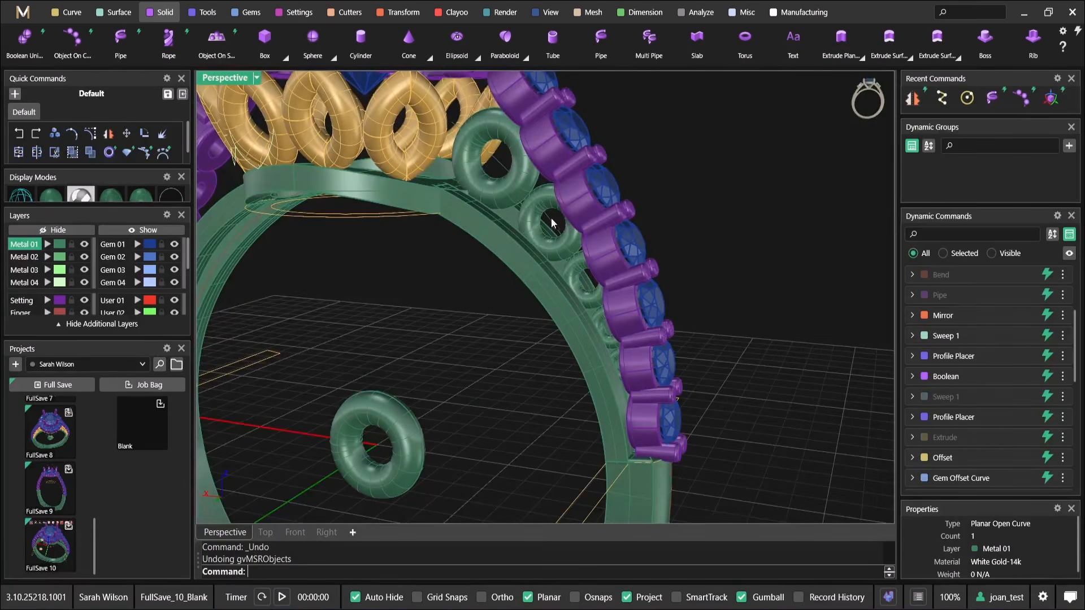
Move the tapered ring row together with its curve sideways along Y towards the shoulder's outer edge using MSR Objects
right_drag(664, 228, 634, 276)
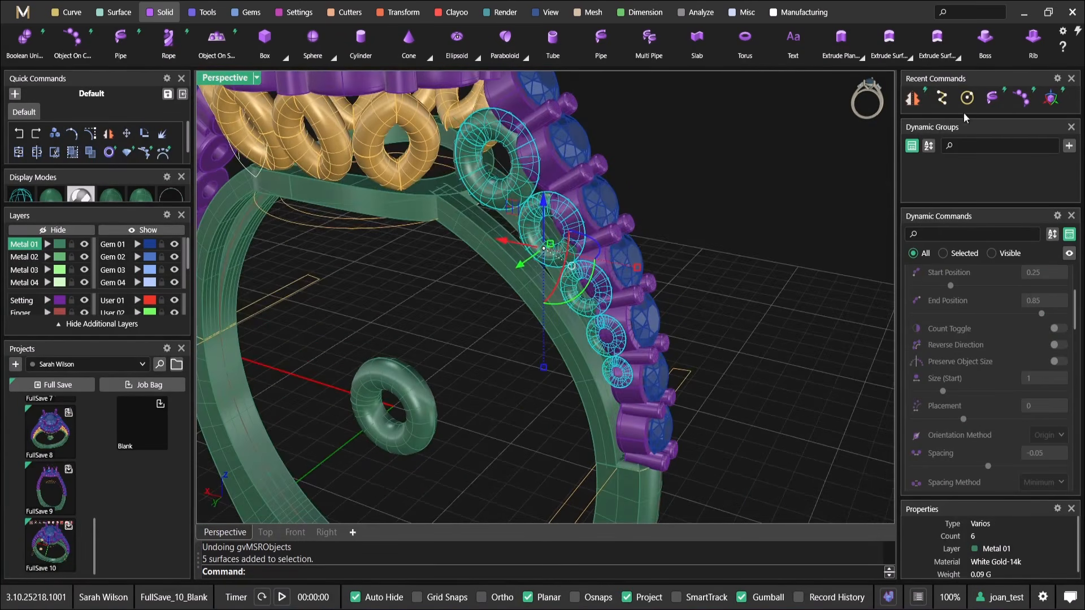
click(1051, 102)
right_drag(612, 235, 592, 384)
scroll(548, 206, up, 2)
drag(588, 446, 570, 478)
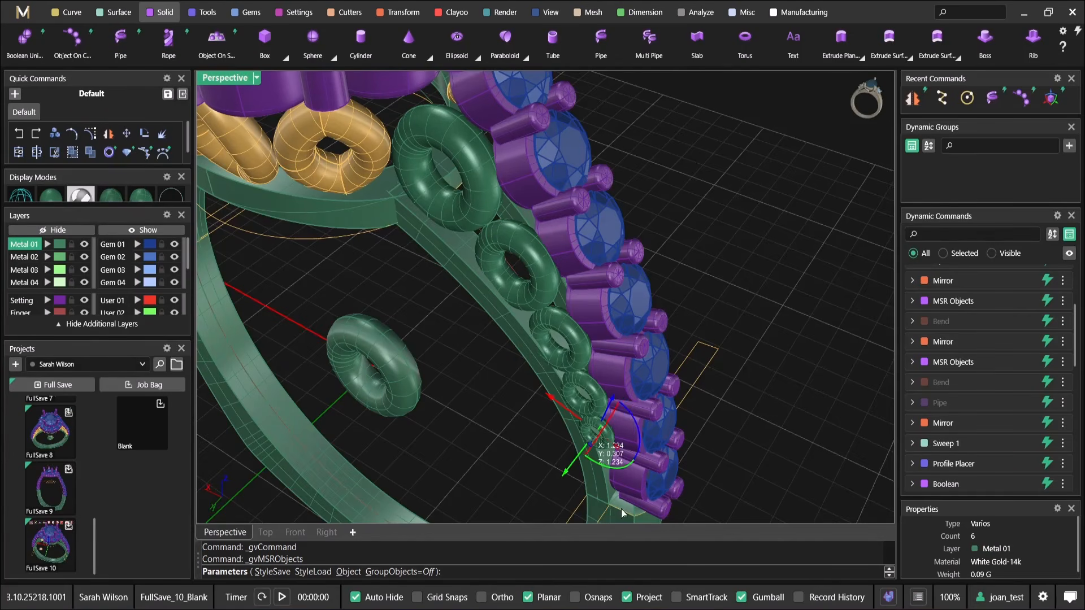
right_drag(620, 511, 553, 429)
scroll(553, 423, up, 5)
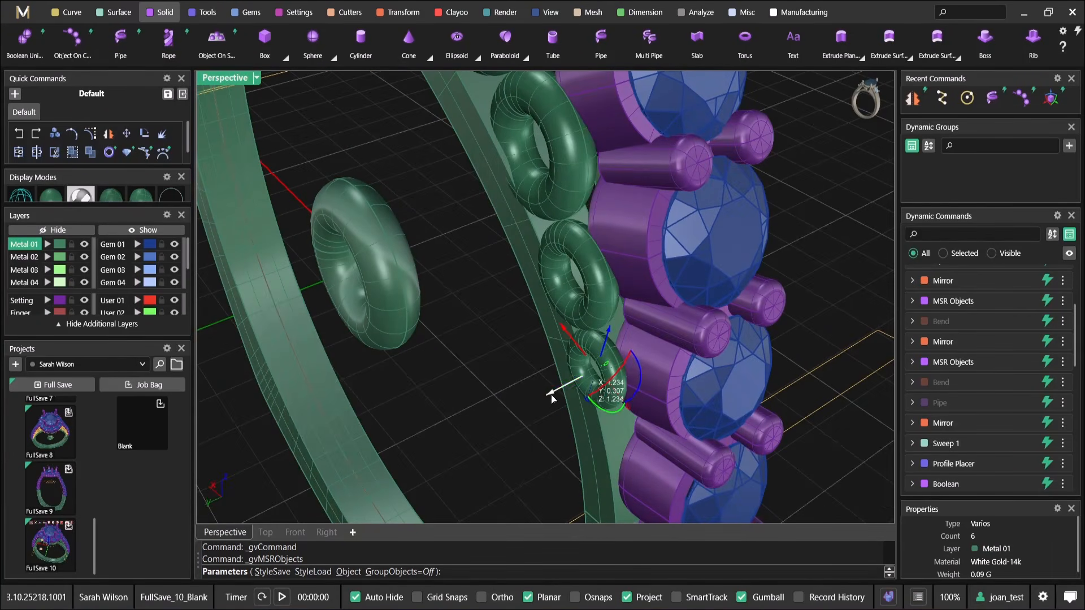
drag(556, 393, 568, 387)
right_drag(575, 249, 587, 386)
scroll(585, 382, down, 4)
scroll(584, 381, down, 6)
right_drag(581, 317, 663, 352)
Finish the MSR Objects move and select all five rings of the tapered shoulder row
scroll(539, 213, up, 6)
click(623, 236)
right_drag(623, 237, 806, 240)
click(805, 240)
click(574, 201)
shift+click(635, 238)
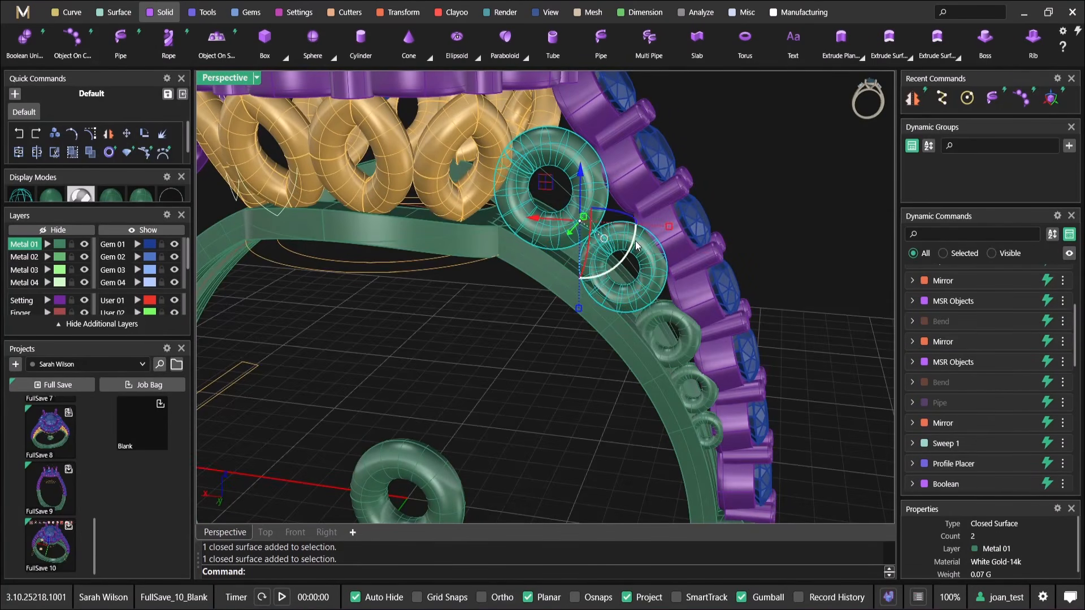
shift+click(673, 318)
scroll(710, 368, up, 3)
shift+click(679, 374)
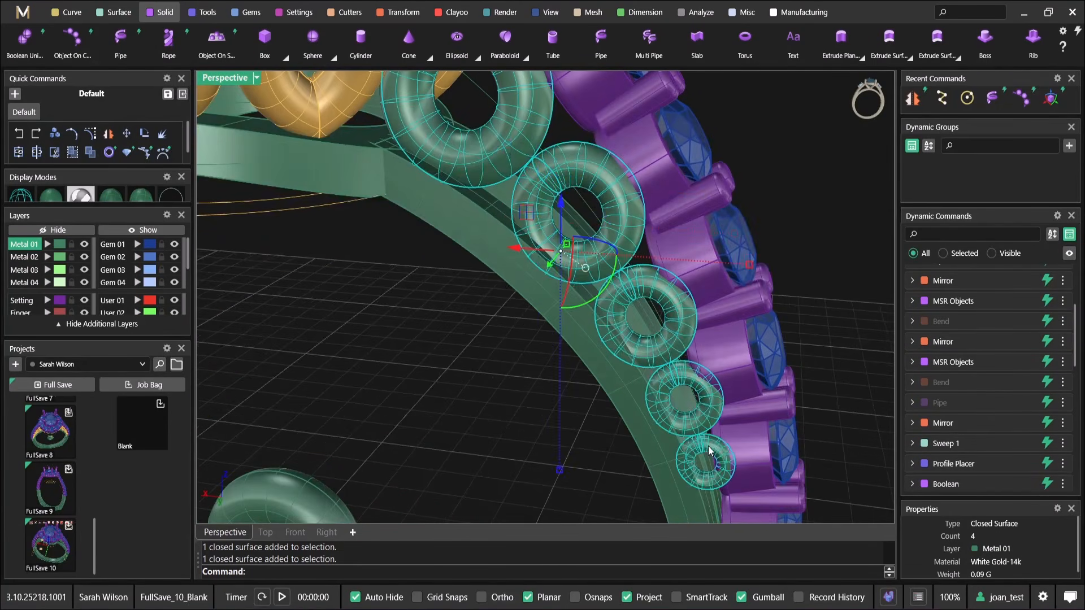
shift+click(708, 451)
scroll(708, 451, down, 6)
right_drag(709, 449, 603, 333)
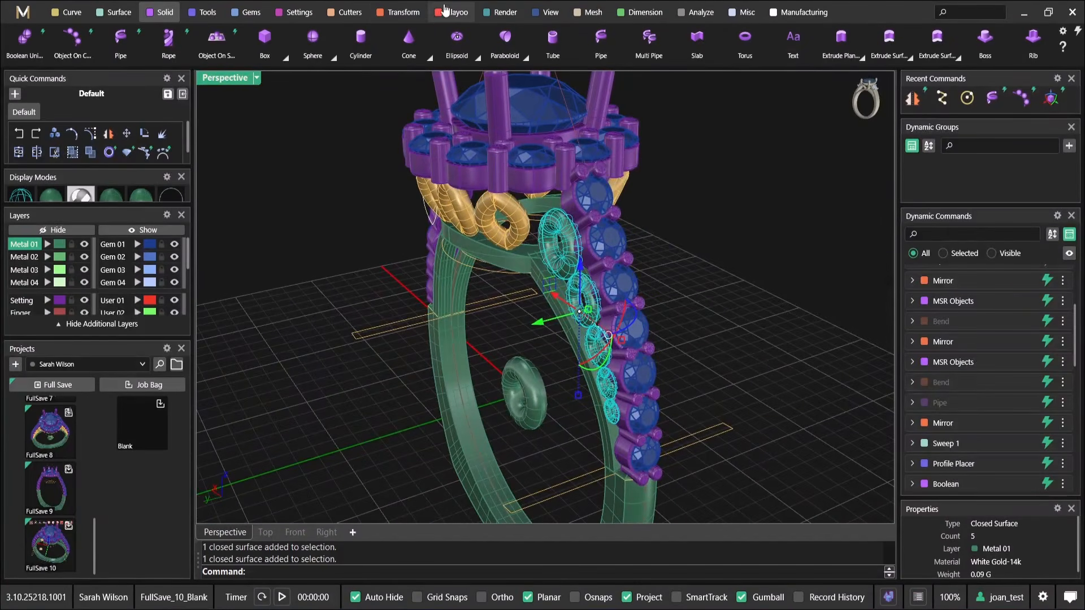
Apply the dynamic Shear to the five selected rings, using the underside of their bounding box as the shear side
click(402, 11)
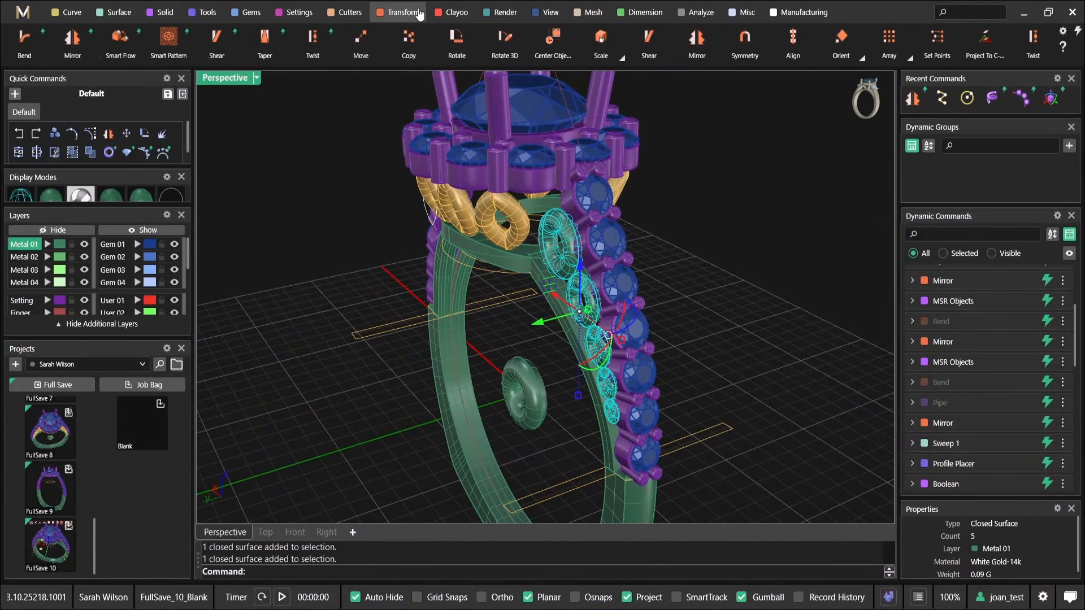
click(1078, 34)
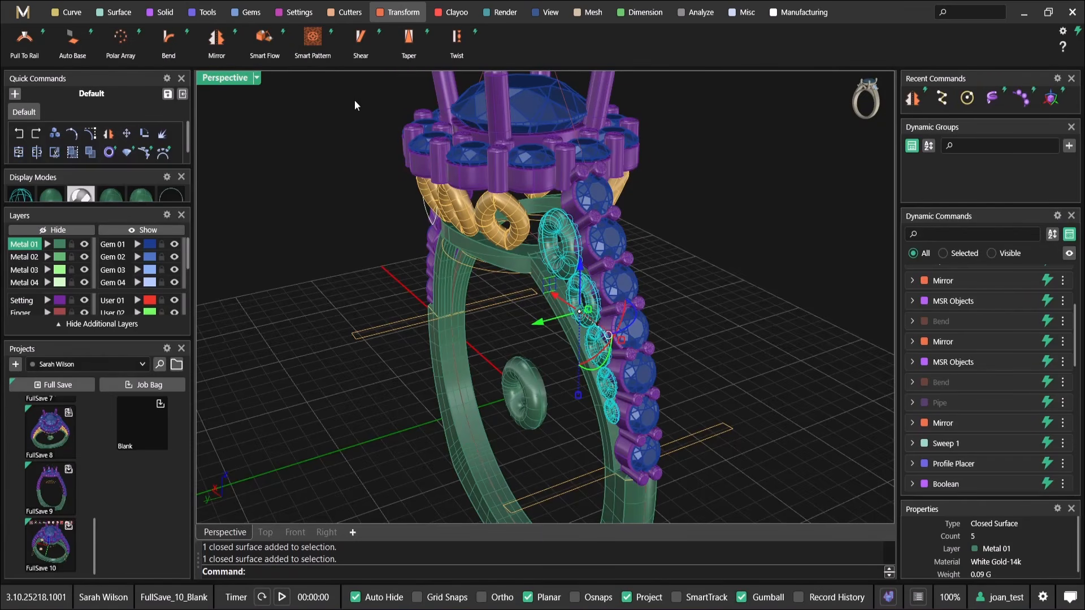
click(361, 39)
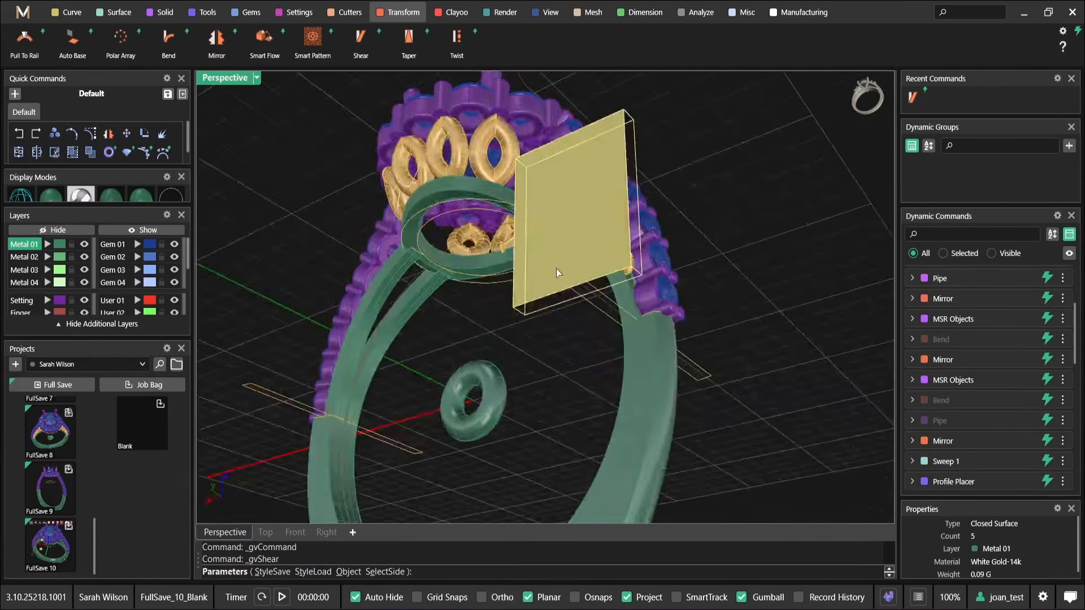
scroll(559, 312, up, 4)
click(535, 298)
right_drag(525, 283, 596, 405)
scroll(533, 295, down, 4)
drag(595, 427, 597, 423)
scroll(814, 374, up, 2)
scroll(1011, 317, up, 4)
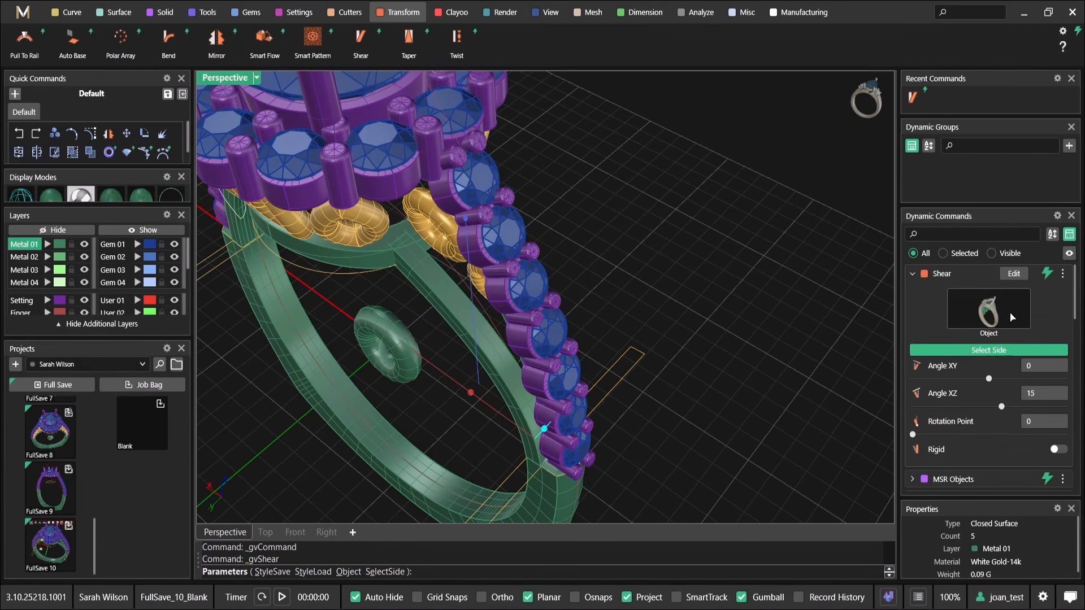
Reset the Shear's Angle XZ to 0, and adjust the ring row to Angle XY -2 and Angle XZ 5
shift+right_drag(685, 373, 691, 348)
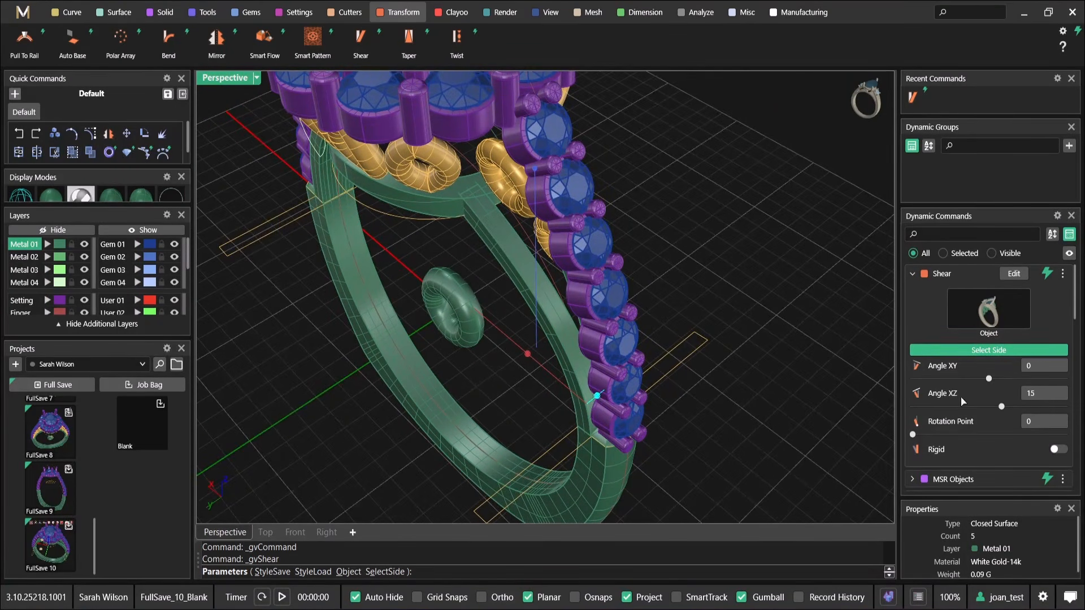
click(1067, 394)
key(Tab)
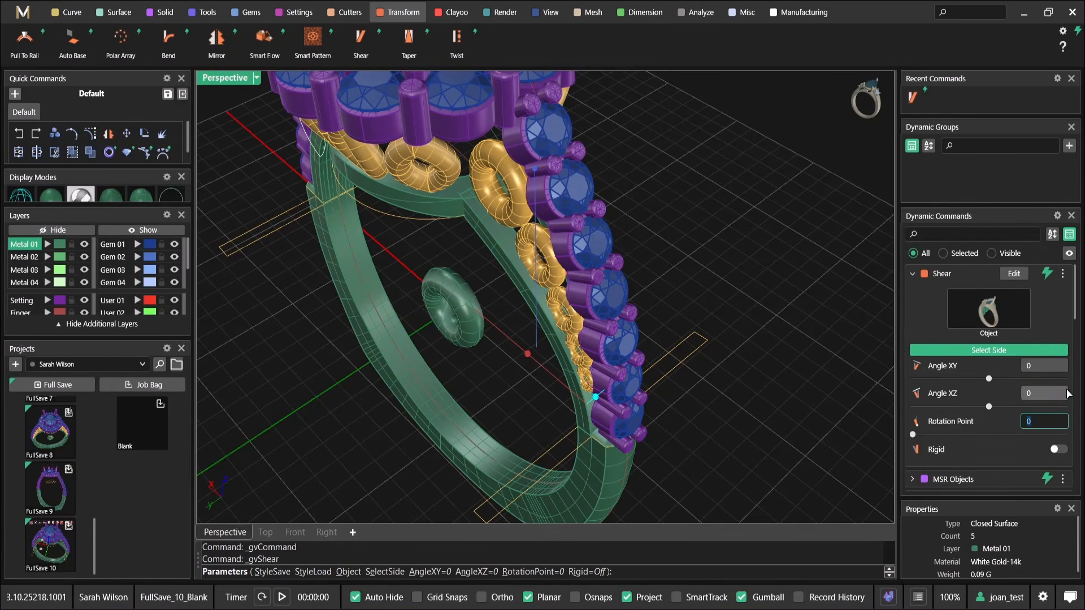
drag(528, 355, 515, 372)
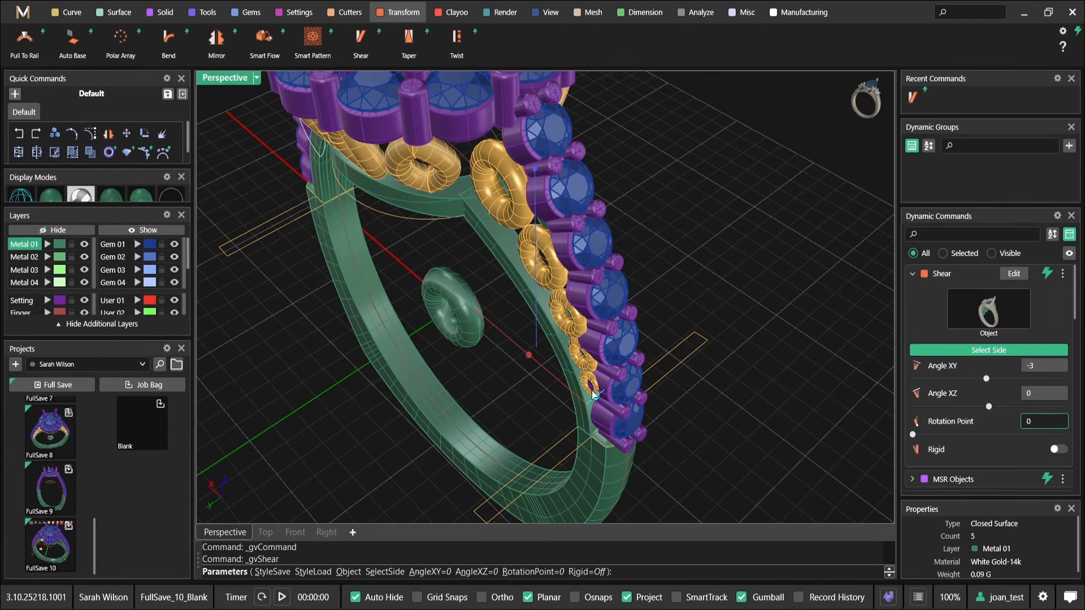
drag(597, 399, 616, 426)
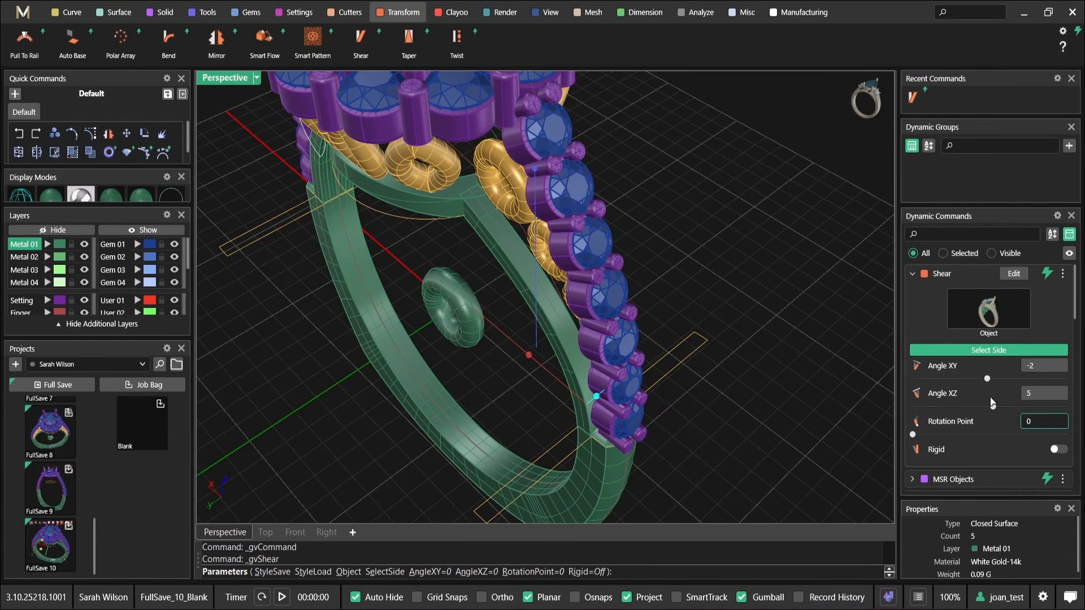
shift+right_drag(742, 384, 745, 349)
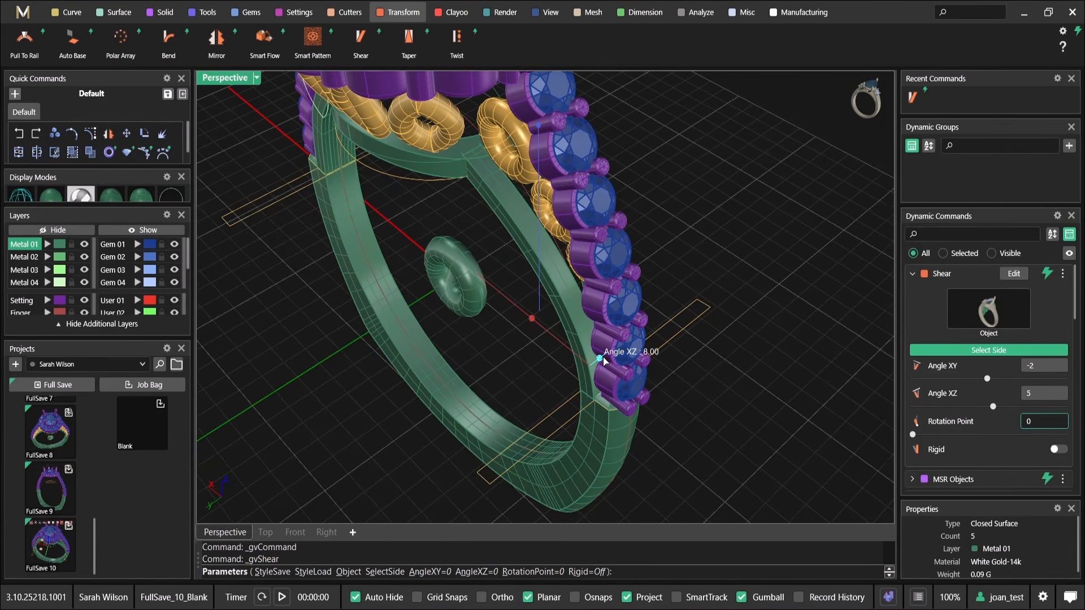
Set the Shear's Angle XZ to 8, try Angle XY at -5, and reset Angle XY to 0
click(1041, 395)
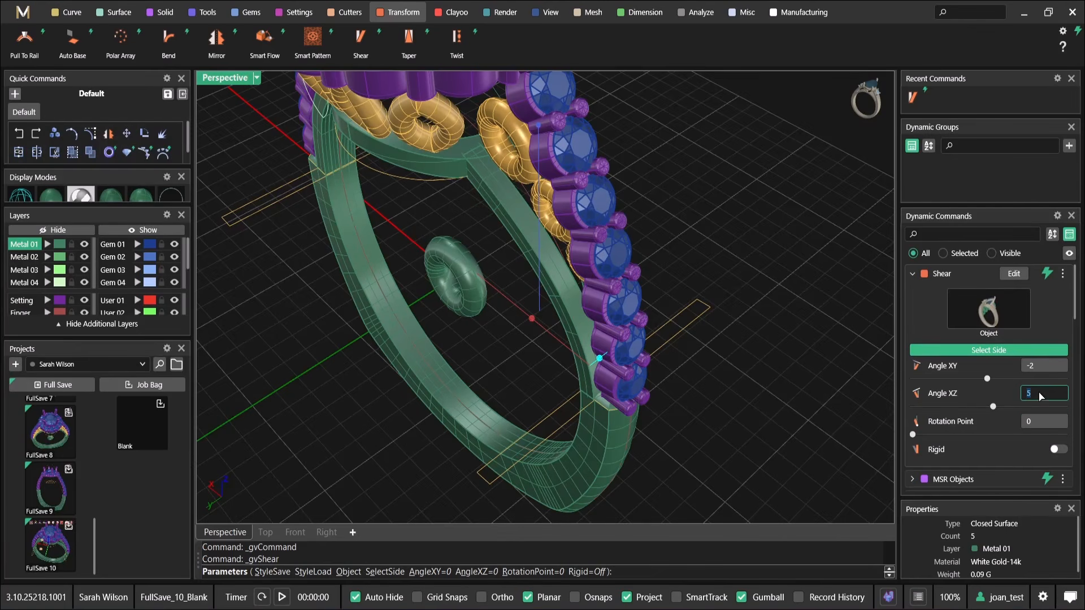
key(Tab)
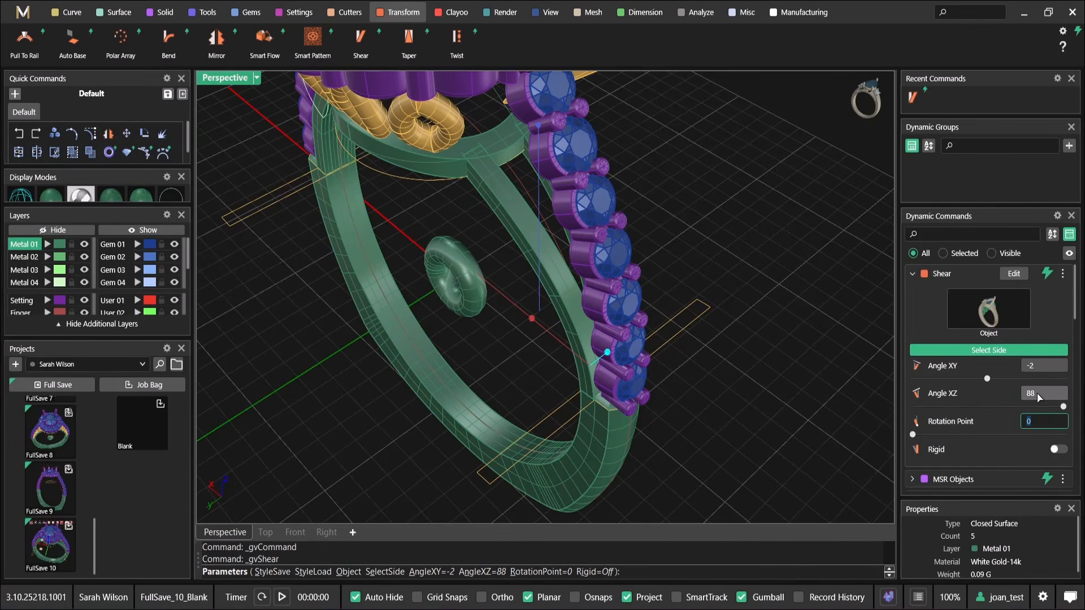
click(1039, 397)
key(Tab)
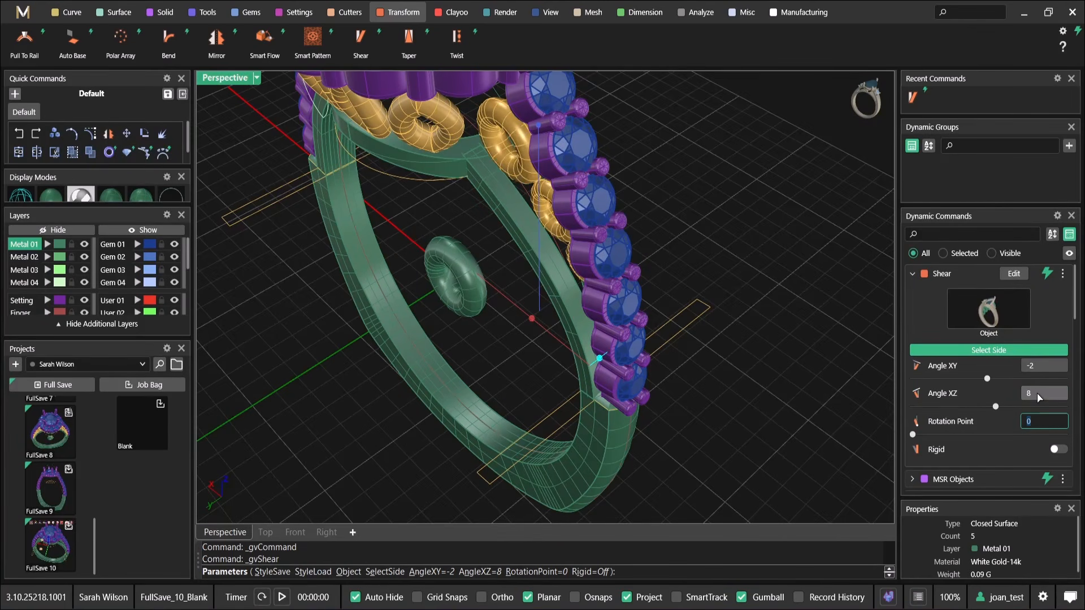
shift+right_drag(529, 277, 522, 296)
mouse_move(529, 372)
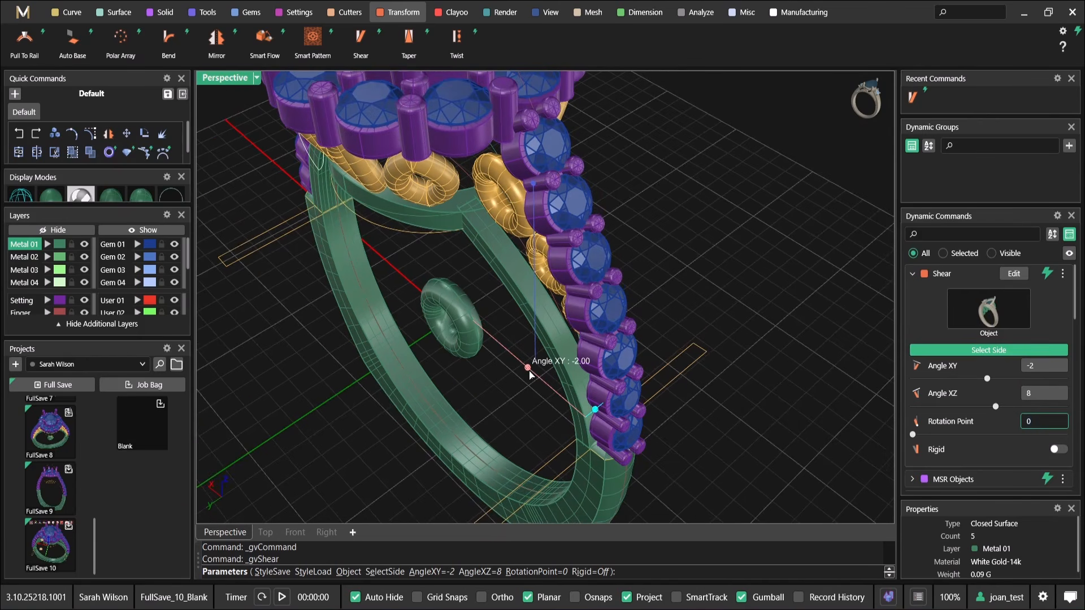
drag(529, 373, 520, 382)
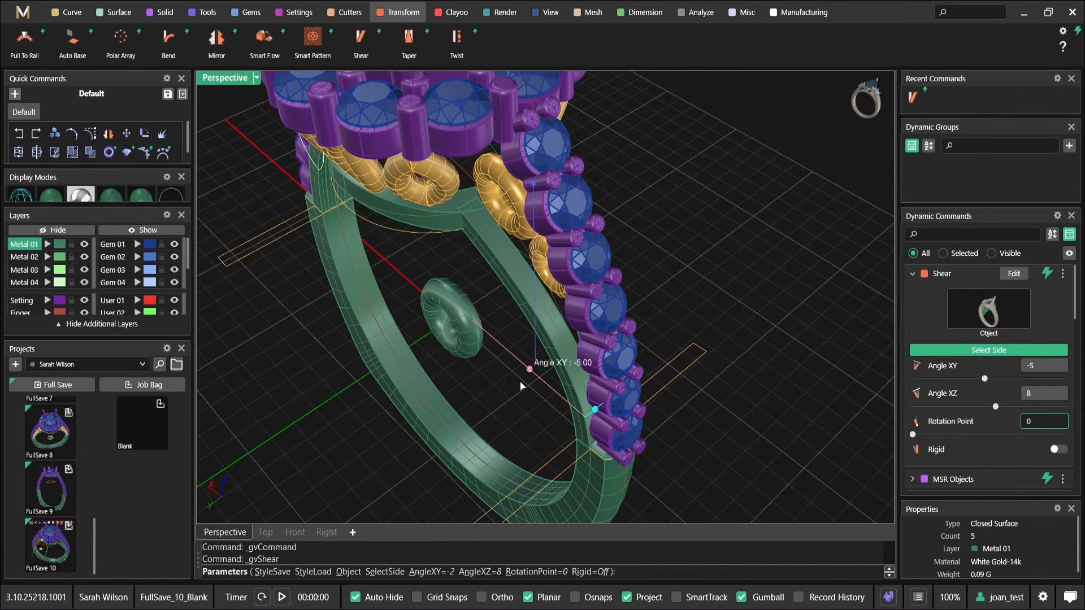
click(1042, 370)
key(Tab)
Reduce the ring row's shear Angle XZ to 4 and finish the Shear command
right_drag(782, 338, 627, 390)
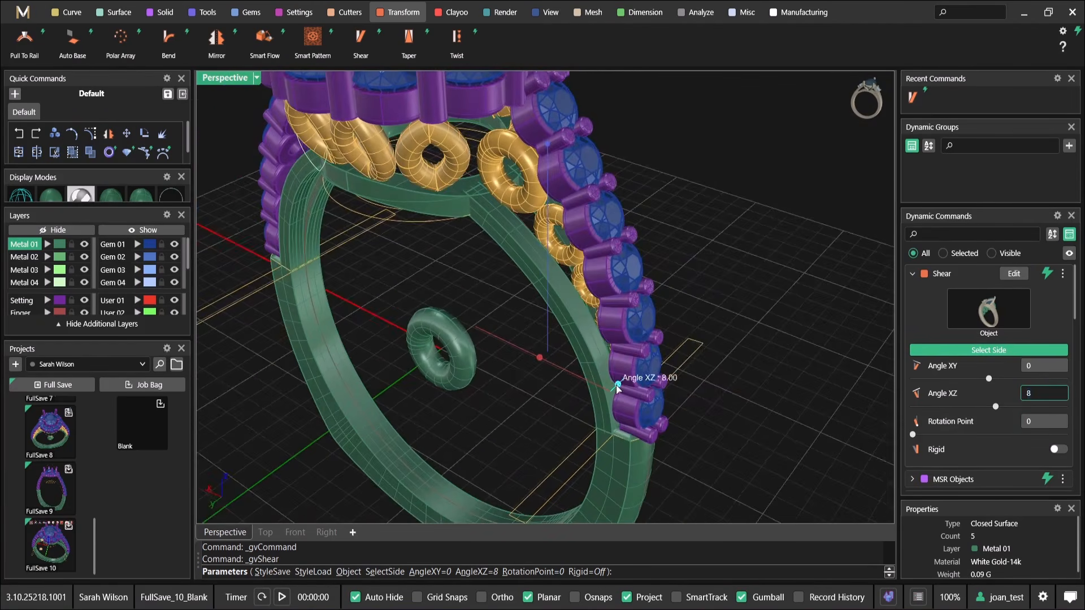
scroll(618, 388, up, 5)
text(11)
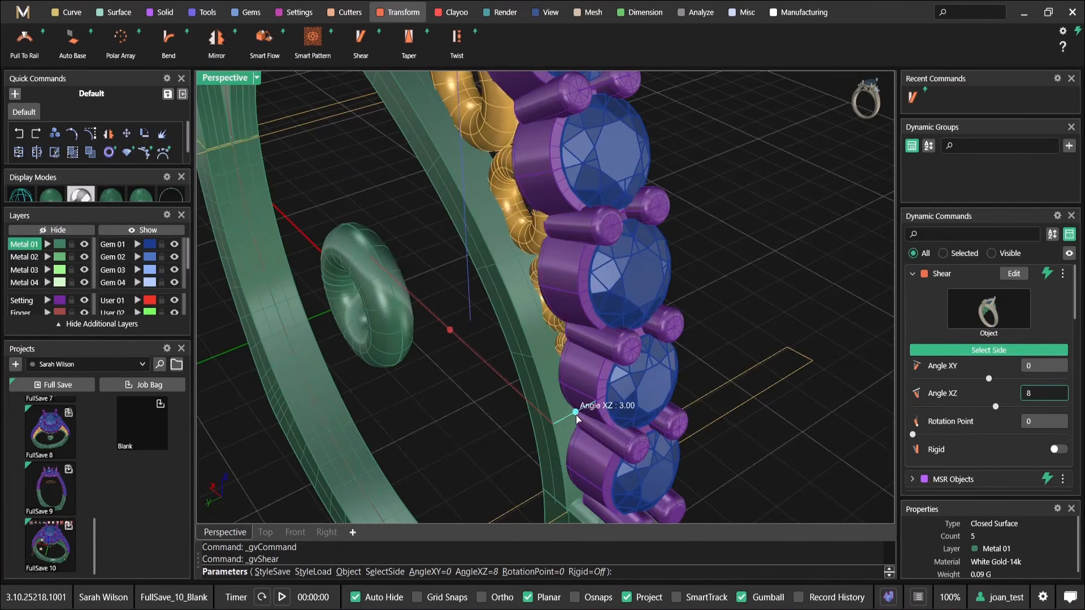
text(4)
scroll(578, 416, down, 3)
right_drag(577, 416, 562, 391)
right_click(562, 392)
scroll(516, 310, down, 5)
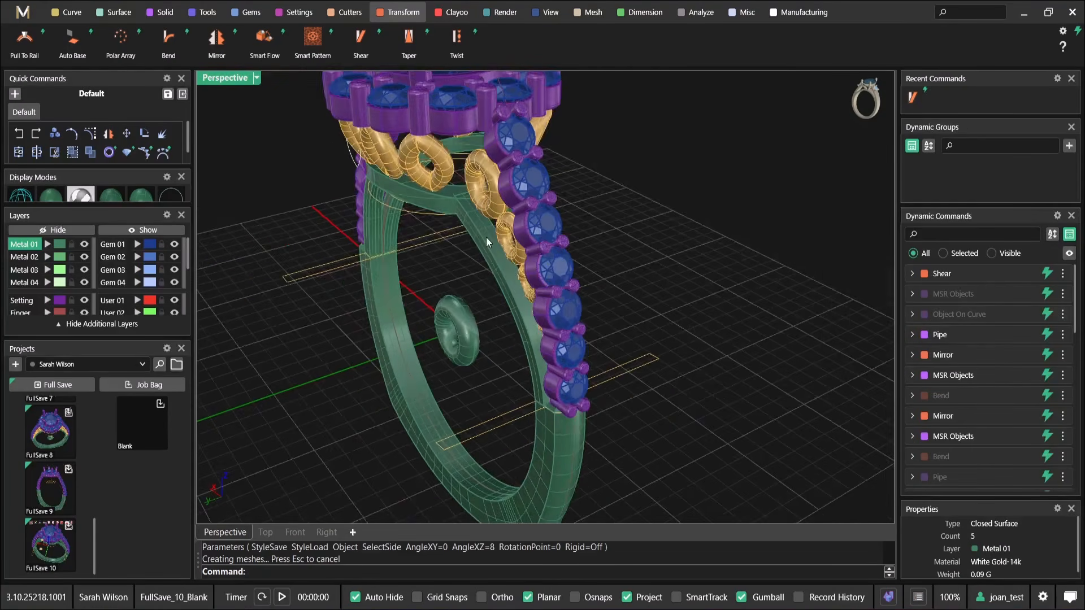
Edit the ring row's MSR Objects command and move the rings sideways along Y to fit beside the gem settings
right_drag(486, 238, 506, 228)
click(507, 227)
right_drag(701, 299, 755, 328)
click(755, 328)
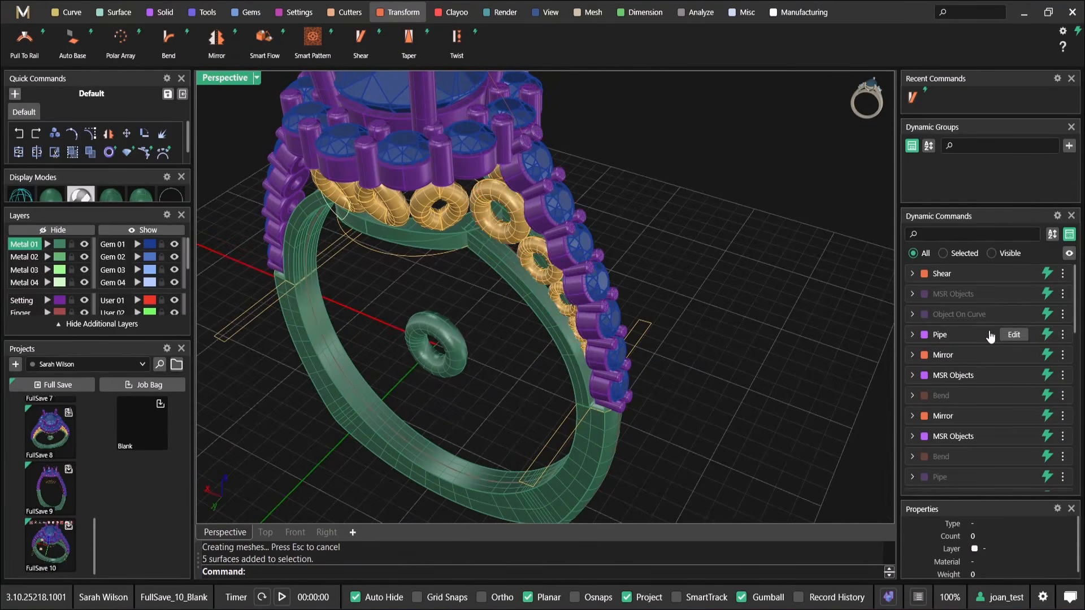
click(1019, 294)
scroll(559, 309, up, 2)
right_drag(559, 314, 526, 345)
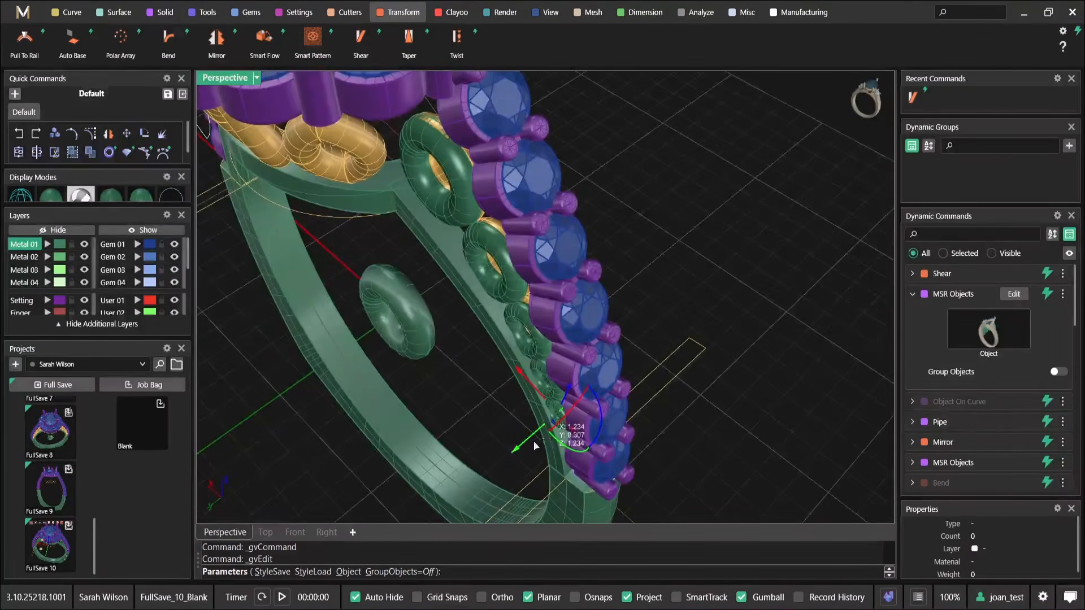
drag(518, 459, 514, 457)
right_drag(515, 446, 511, 288)
right_click(459, 382)
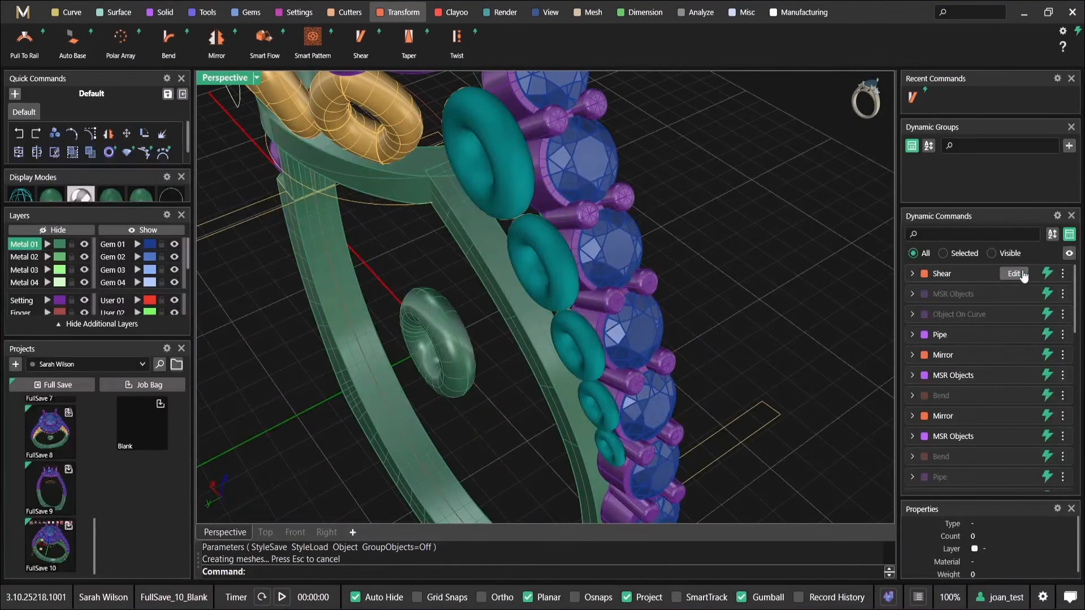
Edit the ring row's Shear, setting Angle XZ to 3, and finish the command
click(1024, 276)
right_drag(607, 294, 611, 261)
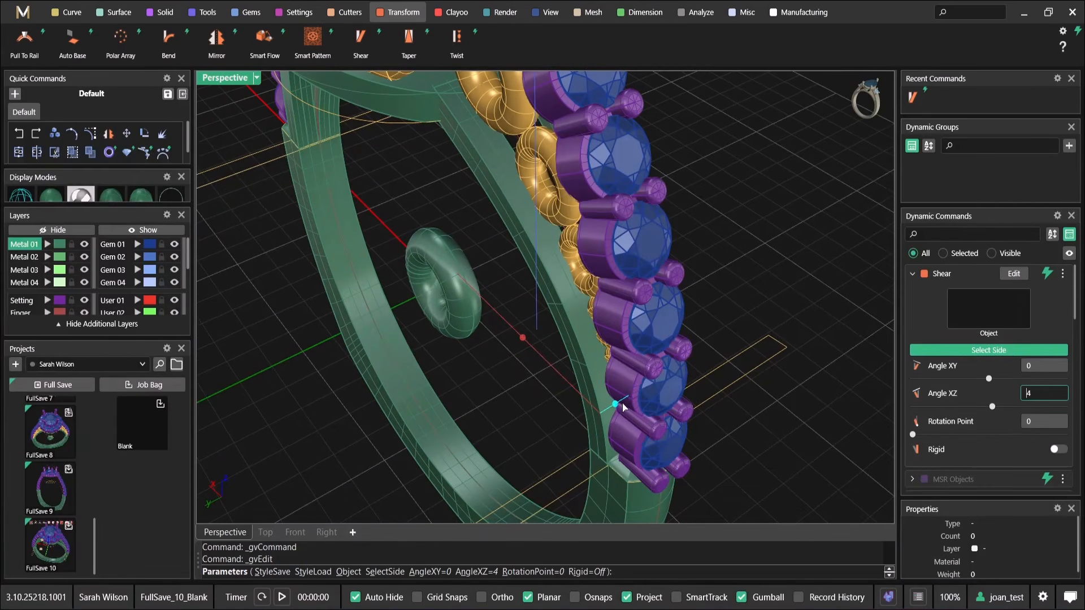
drag(616, 404, 616, 408)
right_drag(615, 405, 589, 385)
right_click(590, 386)
Refine the ring row's sideways position along Y by editing its MSR Objects command again
mouse_move(967, 299)
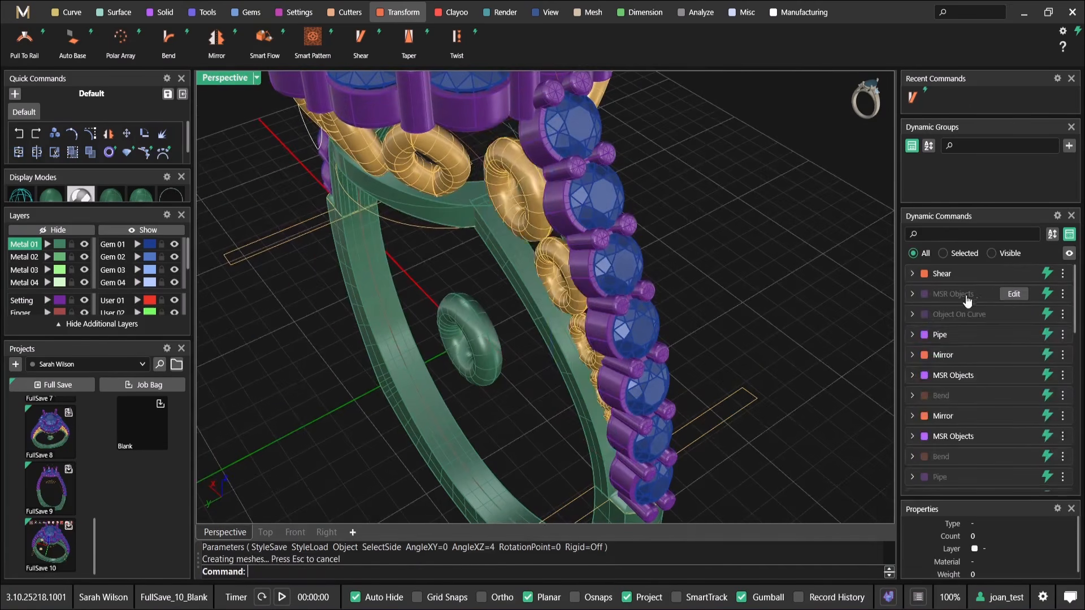
click(1014, 294)
drag(562, 463, 559, 461)
right_drag(559, 460, 582, 130)
right_click(477, 325)
Edit the sheared ring row's Shear and change its side to the bounding box's vertical end face nearest the gallery
right_drag(570, 230, 521, 228)
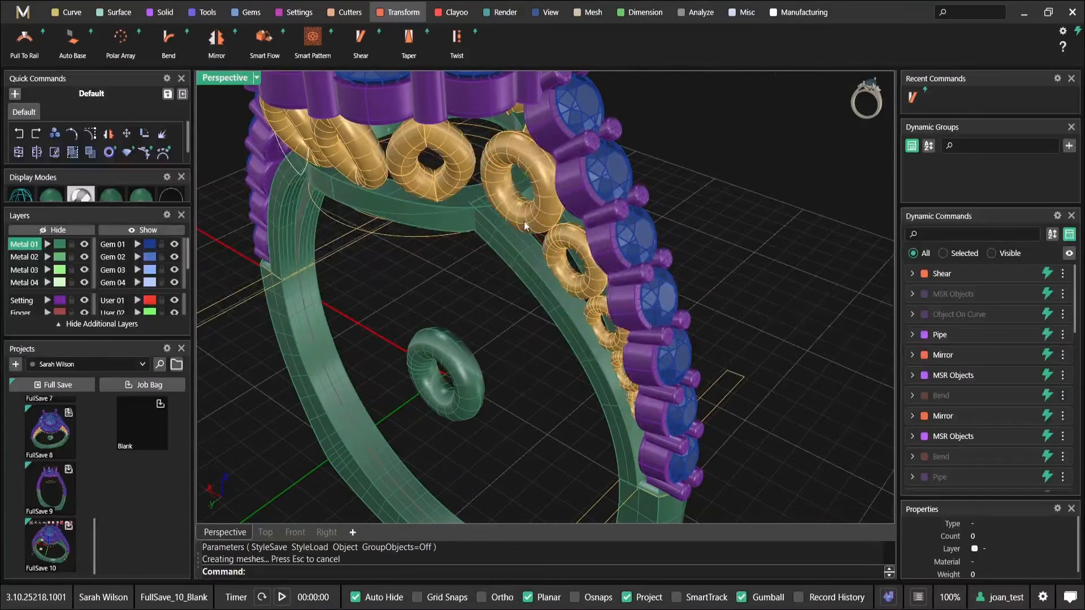
click(569, 254)
right_drag(570, 254, 740, 342)
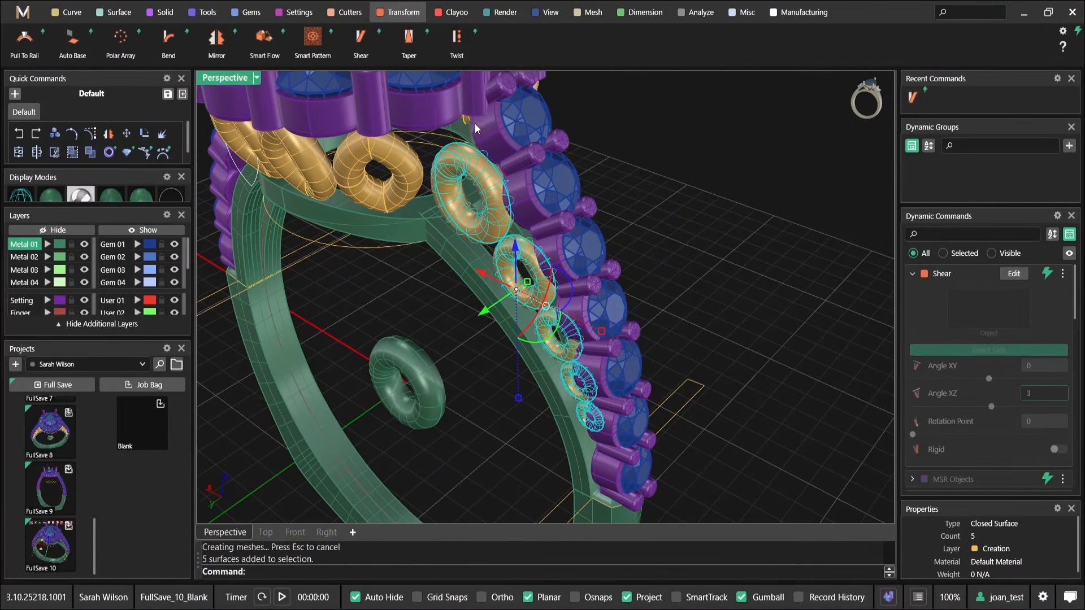
click(1012, 274)
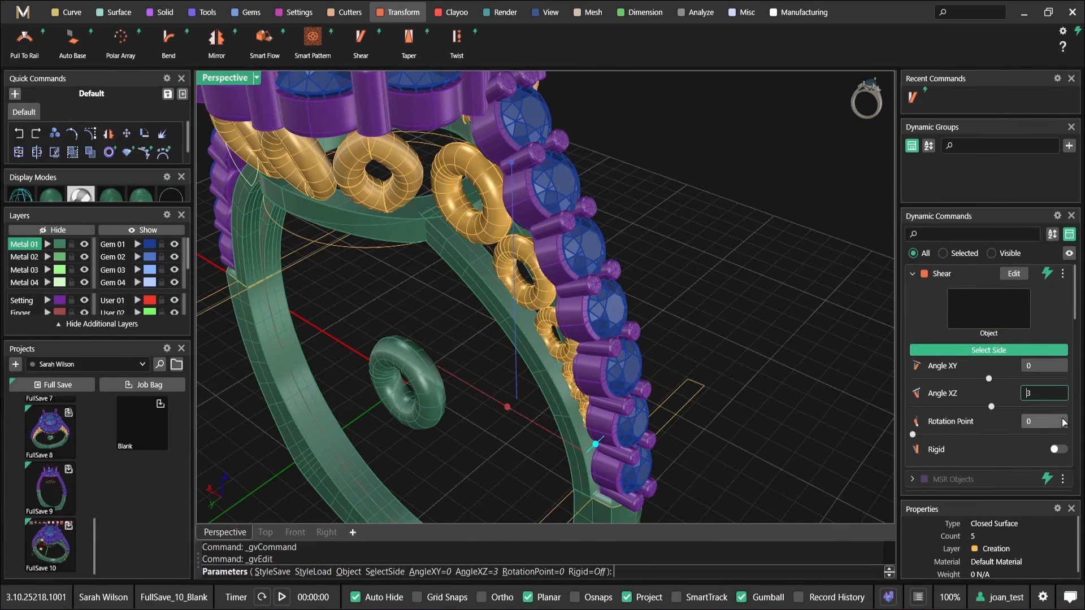
click(1014, 351)
right_drag(517, 329, 514, 437)
click(511, 404)
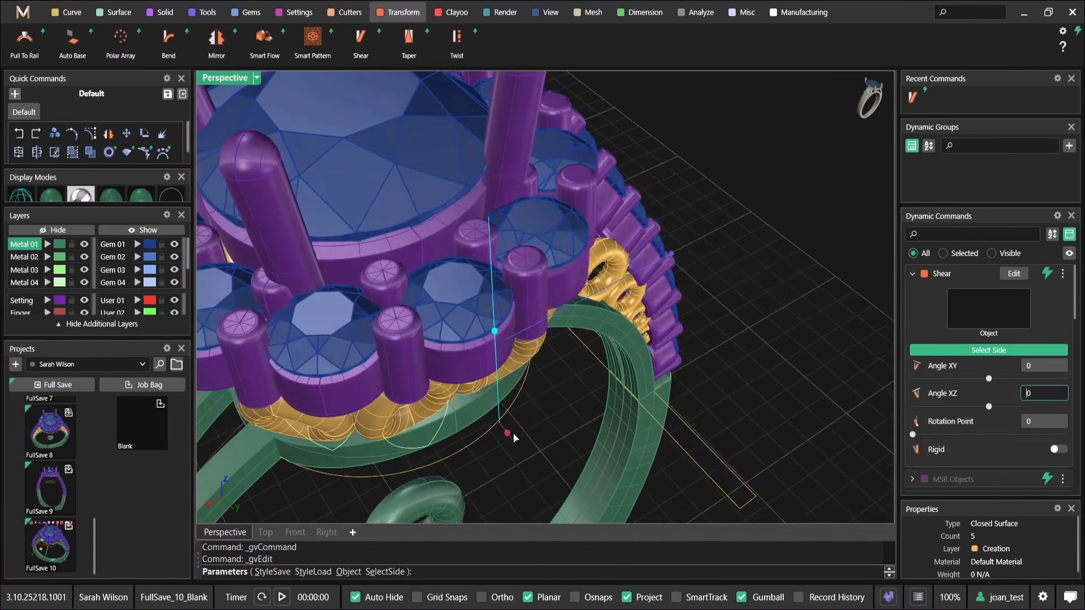
Adjust the Shear's Angle XY to 4 on the vertical side and finish the command
drag(507, 433, 507, 433)
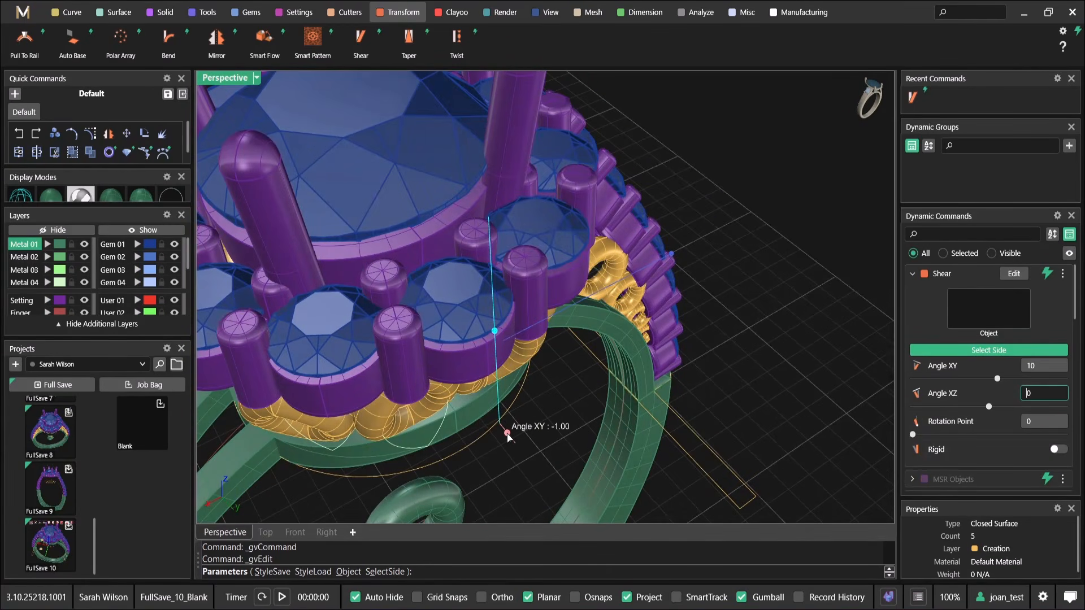
right_drag(507, 435, 471, 389)
drag(464, 383, 465, 393)
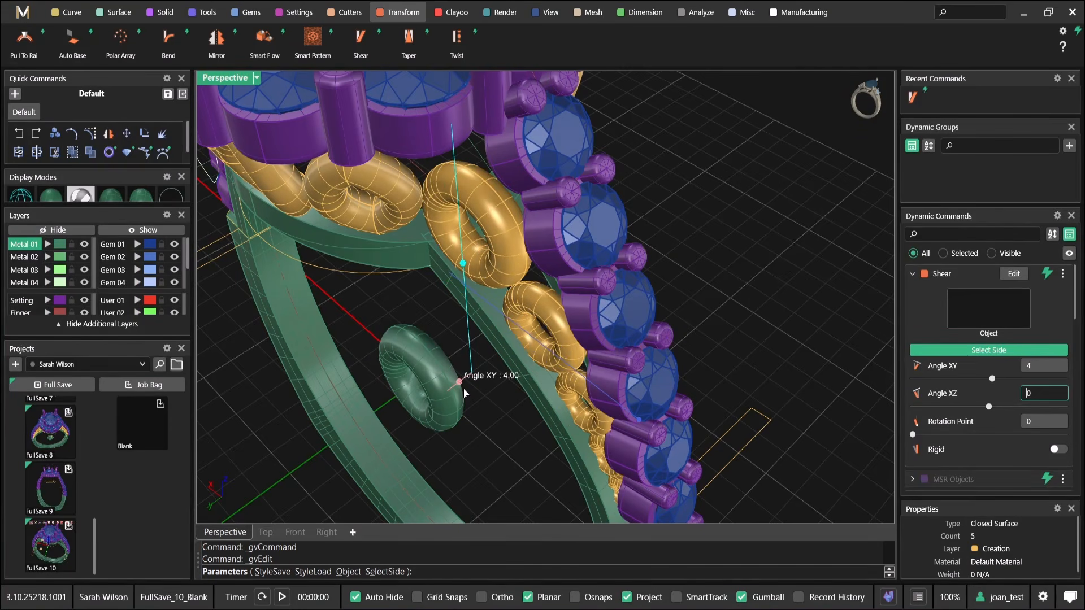
right_drag(464, 393, 500, 364)
scroll(531, 339, down, 6)
scroll(568, 325, up, 8)
right_drag(587, 377, 552, 372)
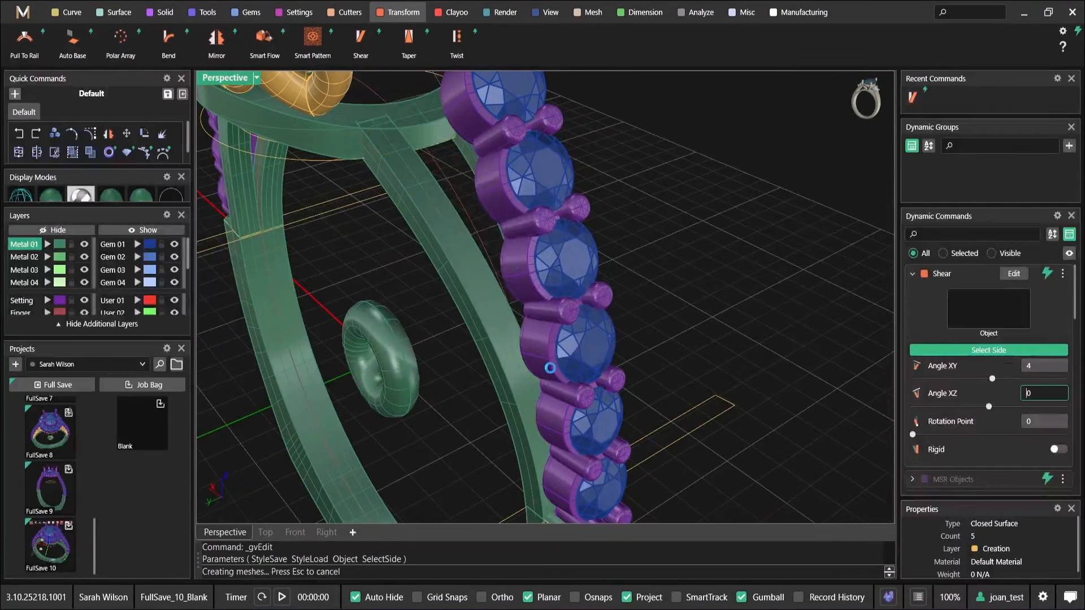
right_click(551, 371)
Change the ring row's Shear side to the end face beside its smallest ring, set Angle XZ to 2, and finish the command
click(505, 308)
key(Return)
mouse_move(1024, 280)
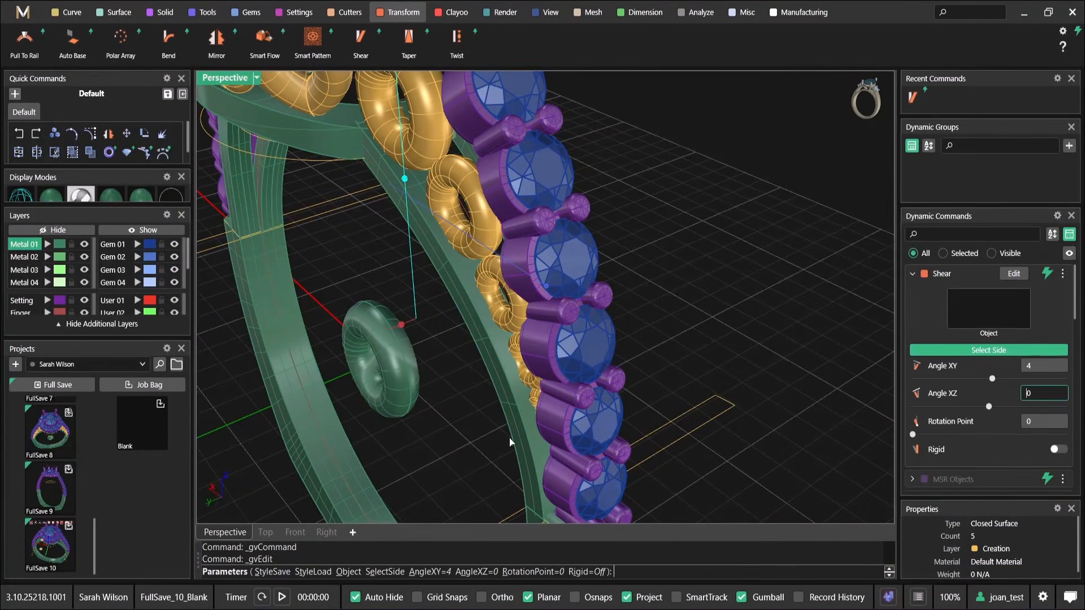
click(1009, 351)
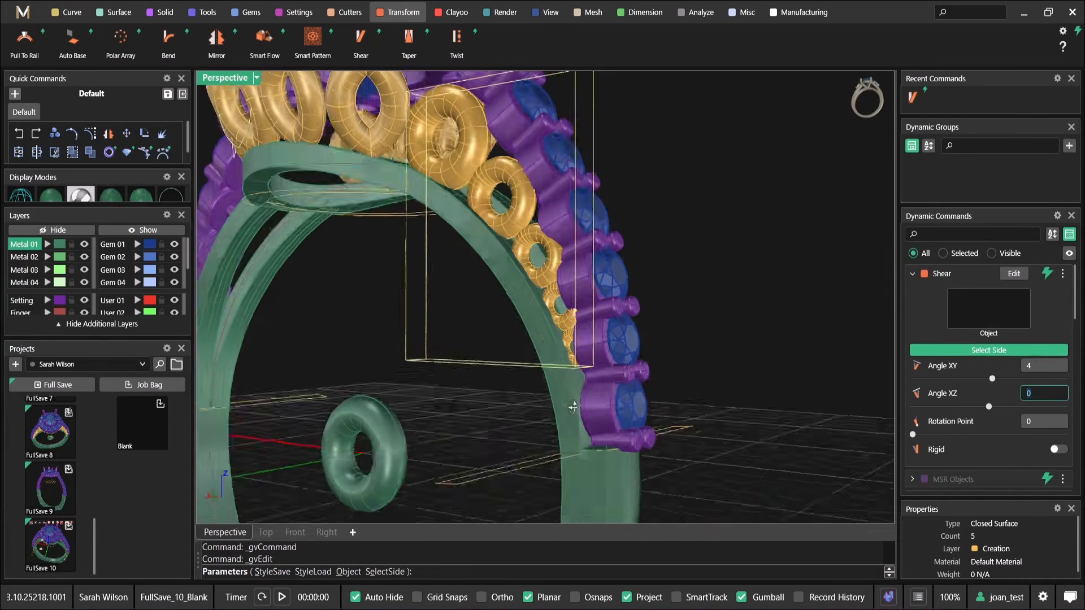
click(493, 313)
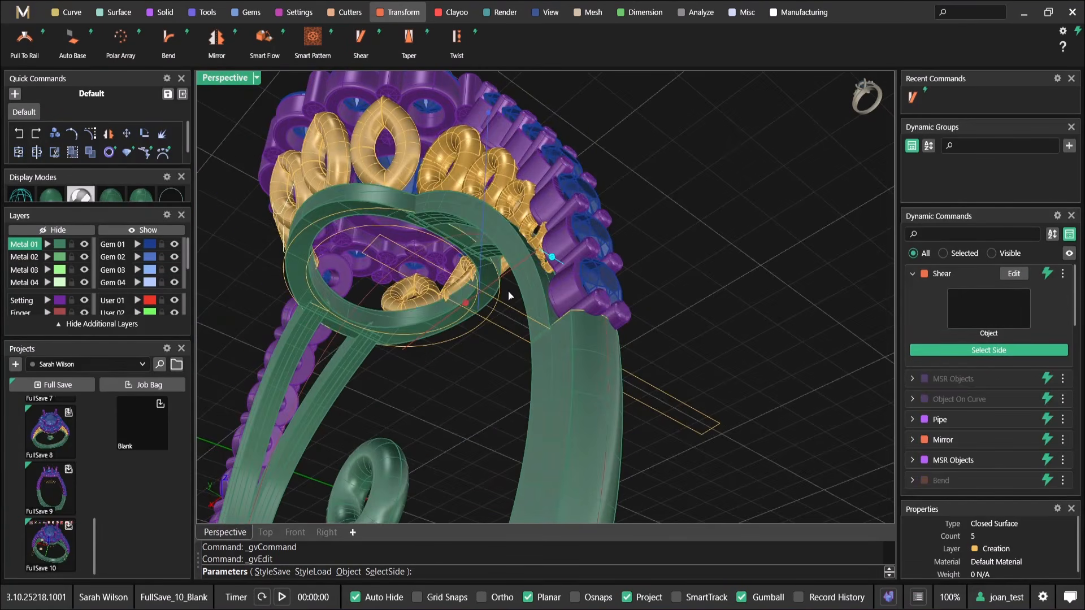
drag(513, 436, 516, 446)
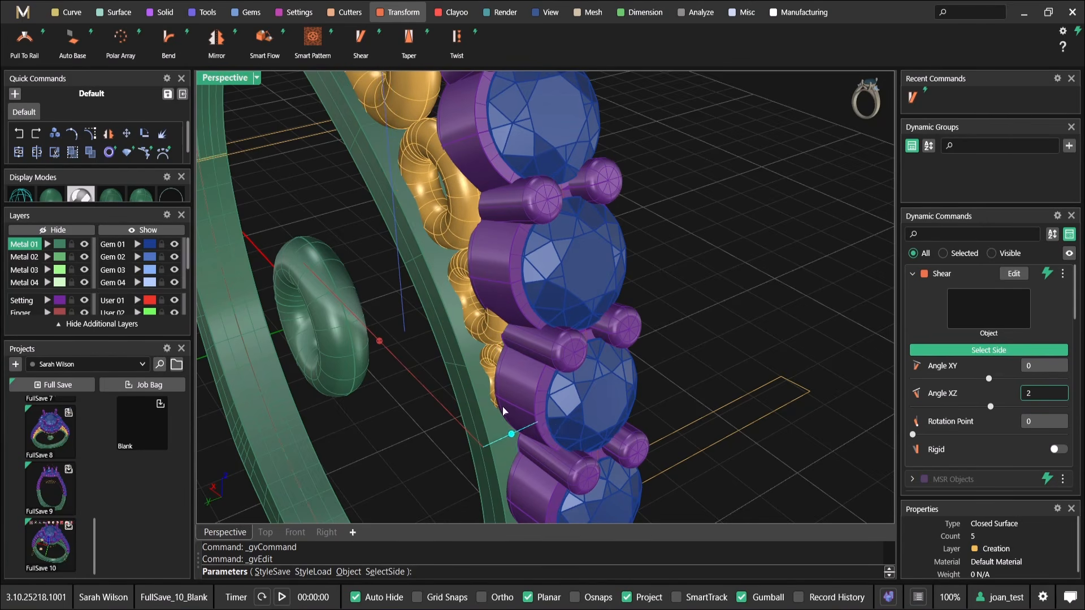
scroll(515, 447, down, 5)
right_drag(513, 441, 580, 310)
right_click(455, 377)
Mirror the sheared shoulder ring row to the other shoulders using the Mirror command with Y Mirror on
scroll(447, 371, down, 4)
scroll(631, 210, up, 4)
click(632, 209)
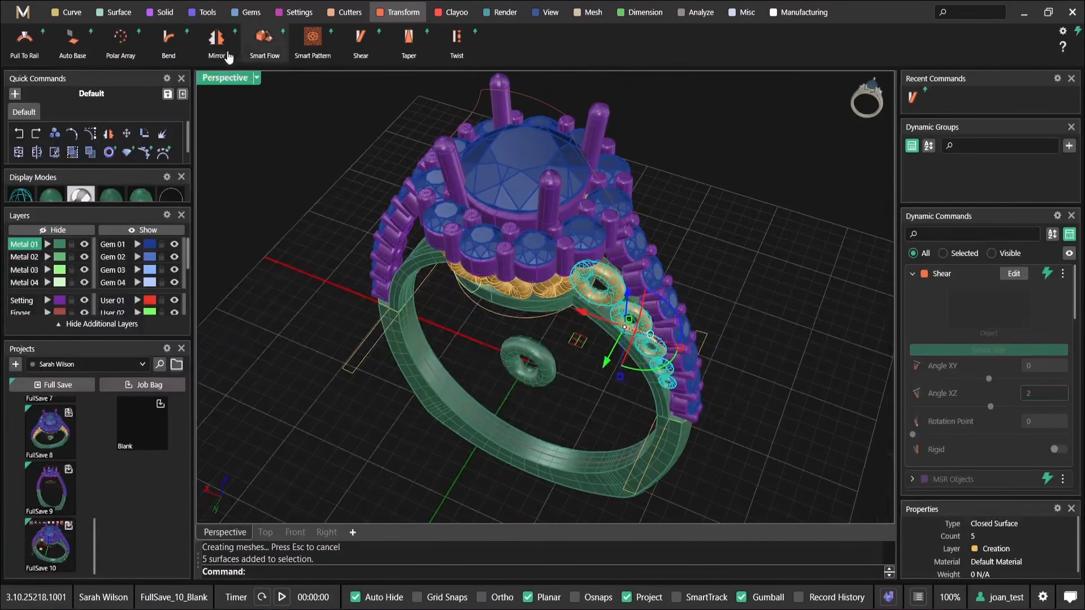
click(216, 39)
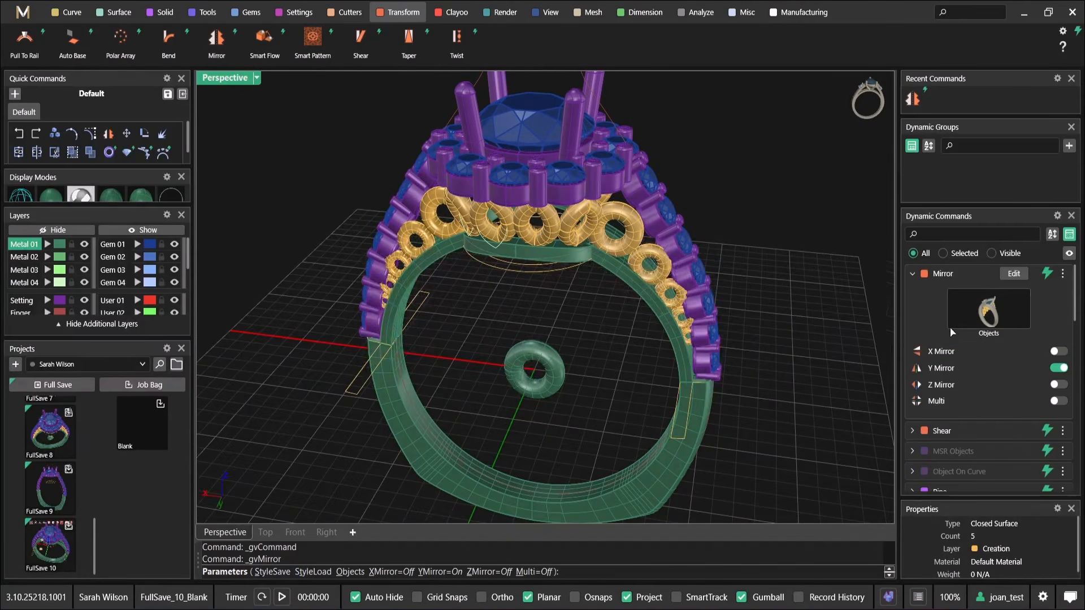
right_drag(746, 295, 653, 257)
right_click(653, 257)
Clear the loose green ring from inside the finger opening and undo the last command edit
right_drag(470, 272, 473, 324)
click(565, 353)
right_drag(660, 357, 530, 268)
scroll(532, 277, up, 2)
scroll(530, 267, up, 3)
key(ctrl+z)
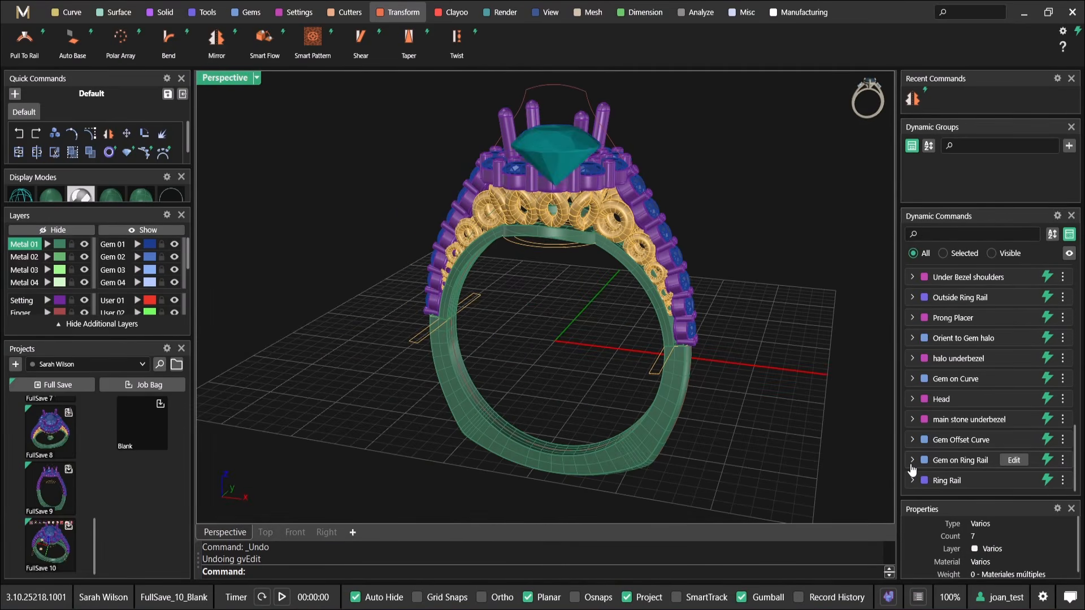
Edit the Ring Rail, set its US finger size to 8 1/4, and finish the command
click(1016, 480)
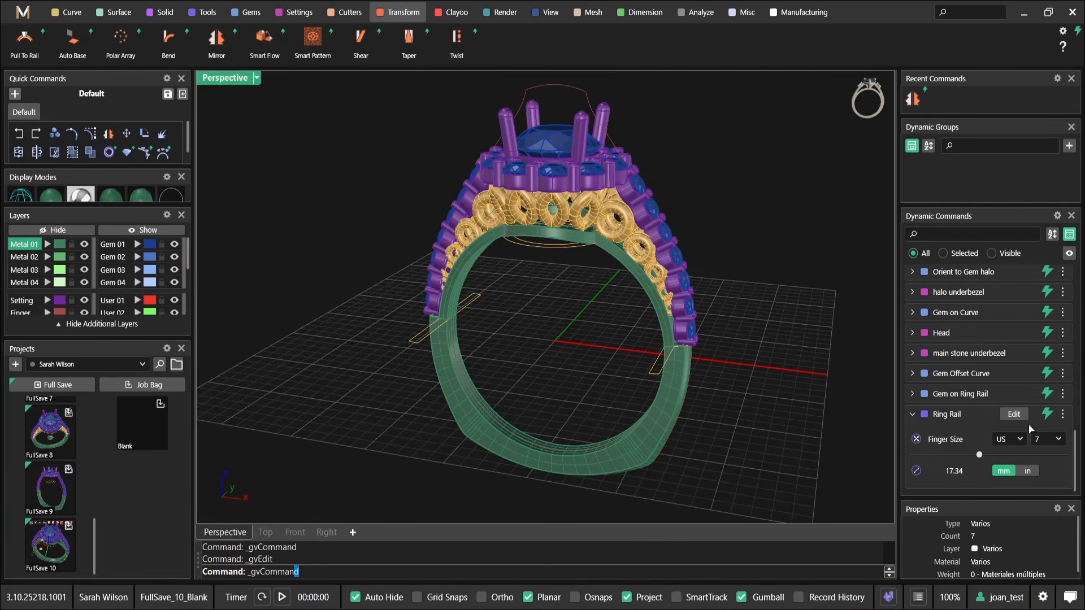
click(1049, 440)
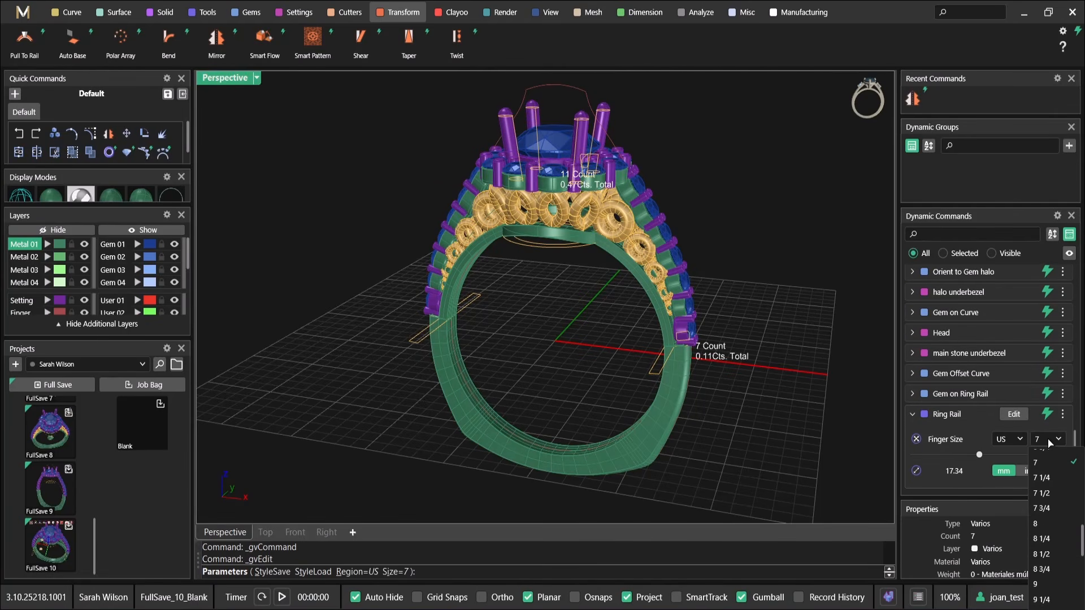
click(1043, 549)
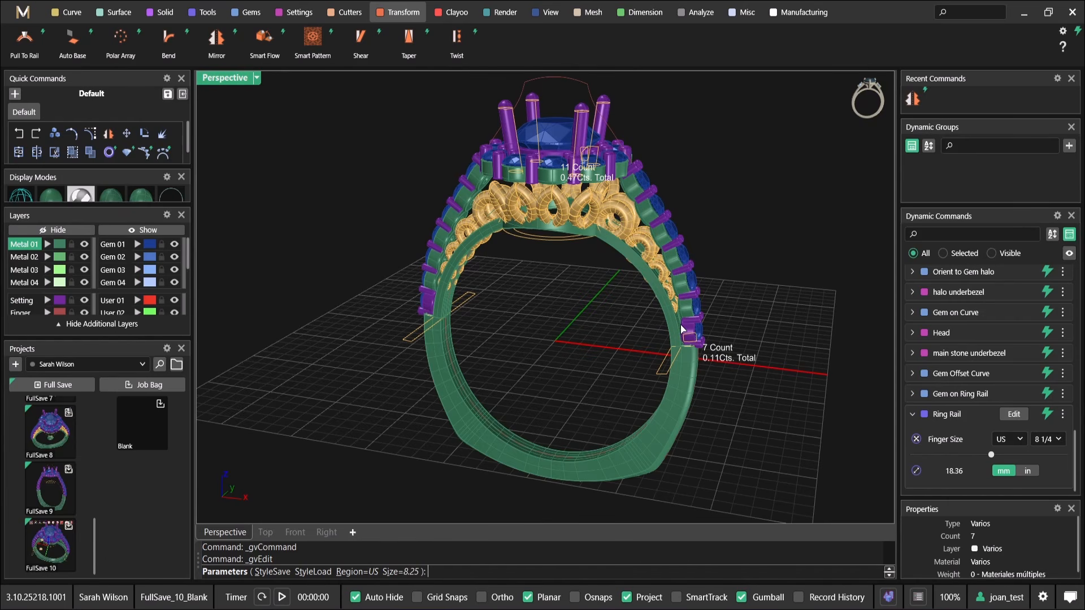
right_drag(729, 395, 723, 400)
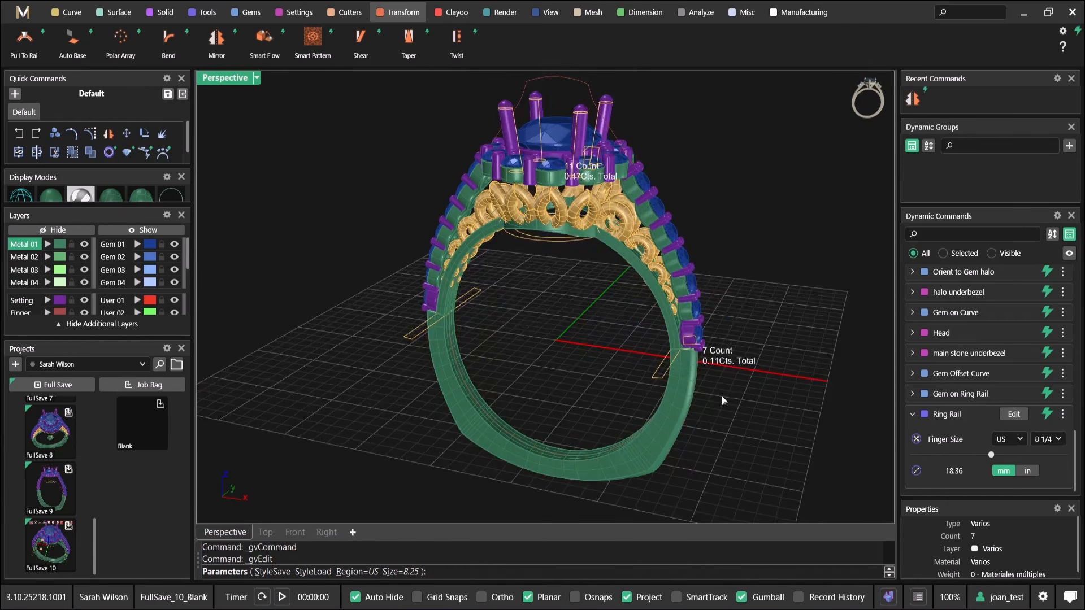
right_click(717, 377)
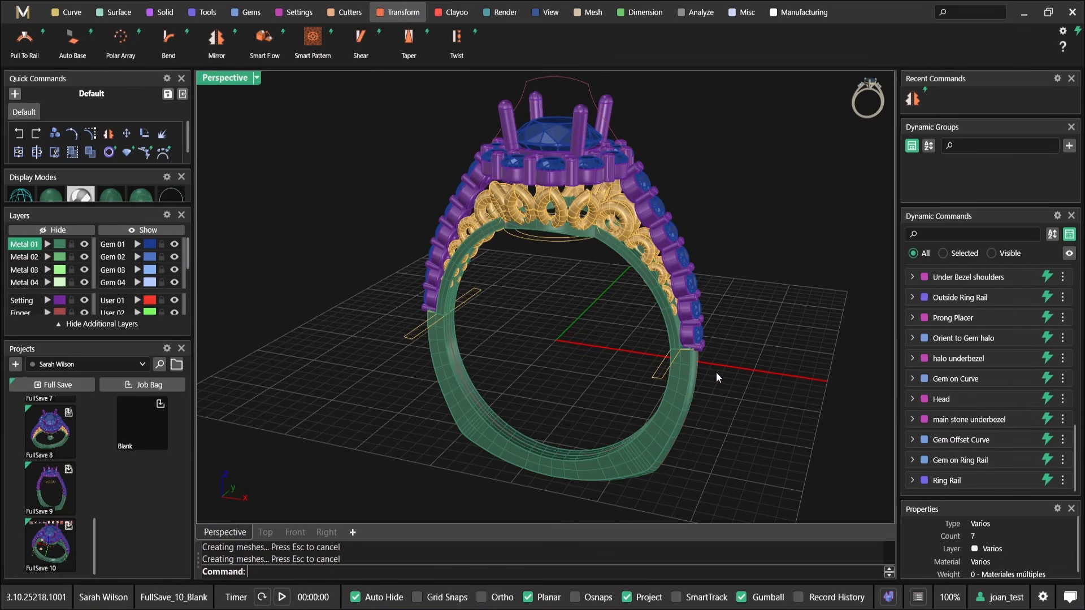
Edit the MSR Objects of the gallery ring nearest the shoulder and raise it off the rail toward the halo
right_drag(716, 373, 759, 347)
scroll(609, 207, up, 2)
right_drag(610, 206, 580, 211)
scroll(580, 211, up, 3)
scroll(986, 350, up, 4)
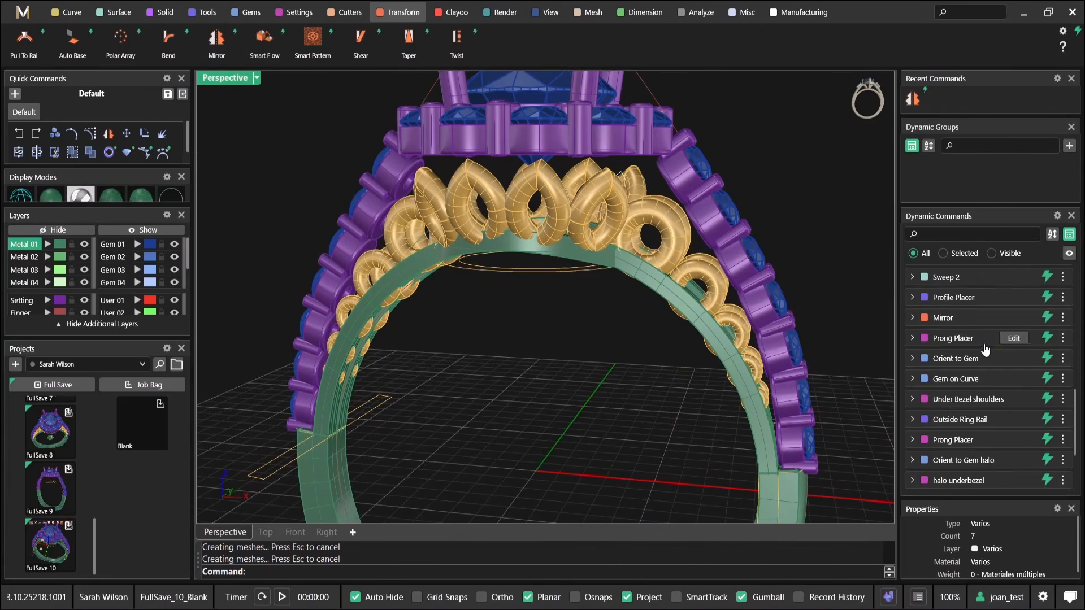
scroll(986, 350, up, 5)
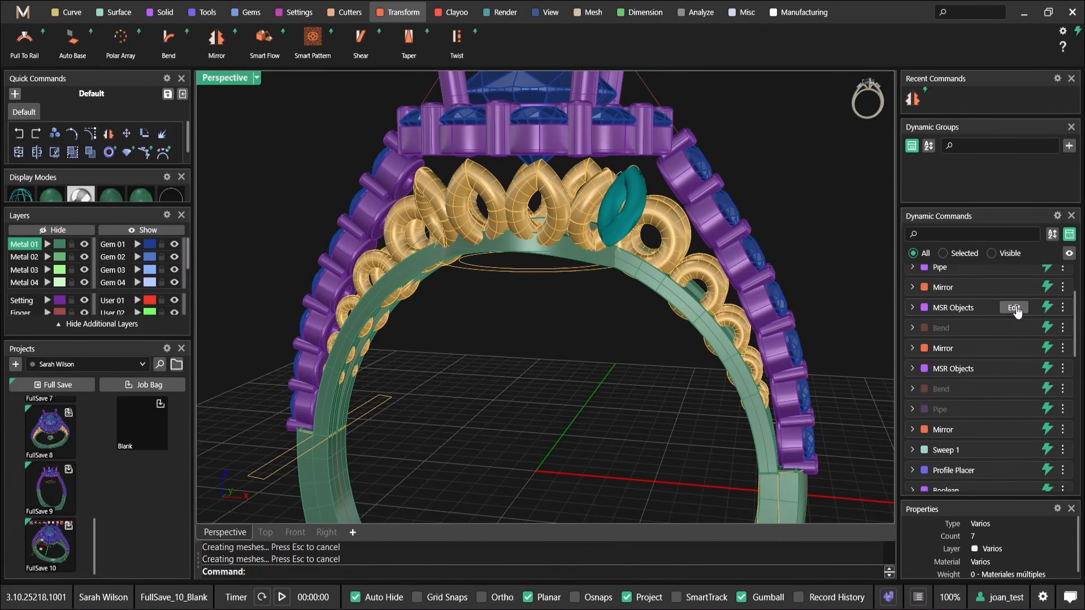
click(1015, 308)
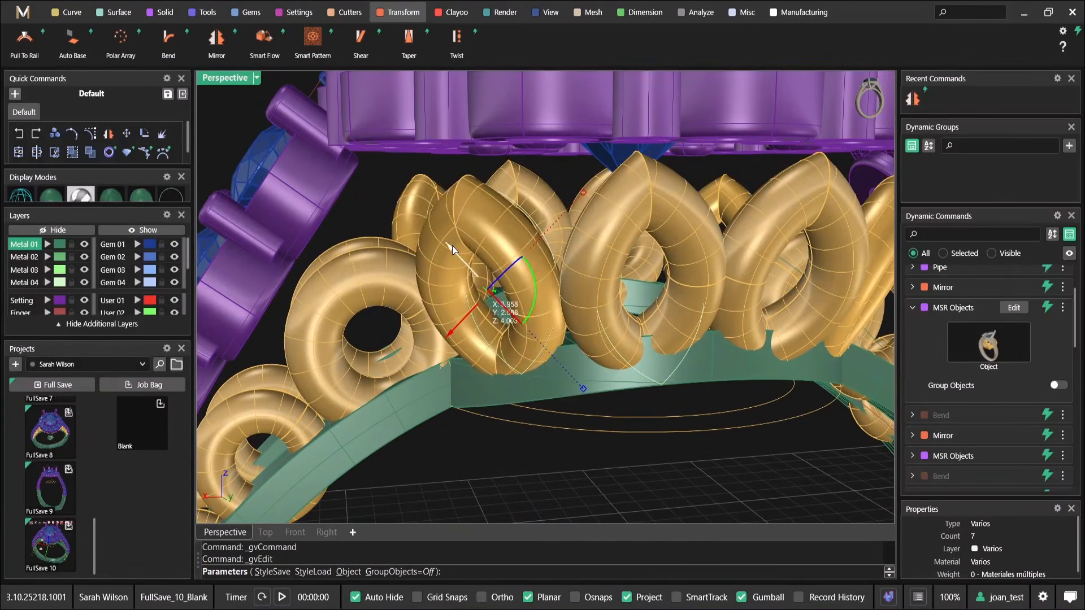
drag(448, 241, 441, 232)
drag(439, 323, 454, 305)
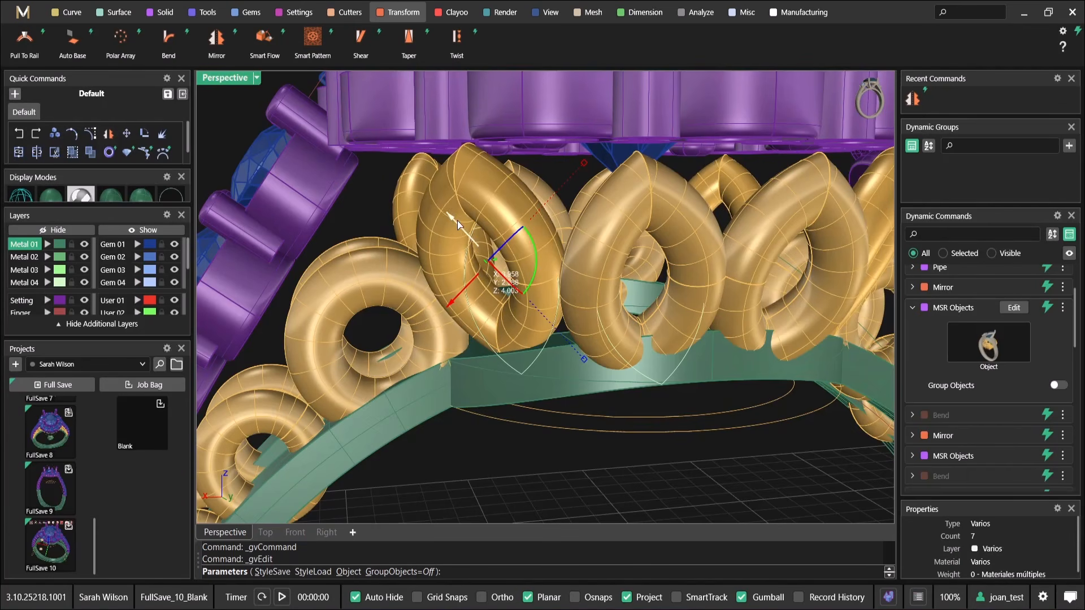
drag(453, 217, 453, 224)
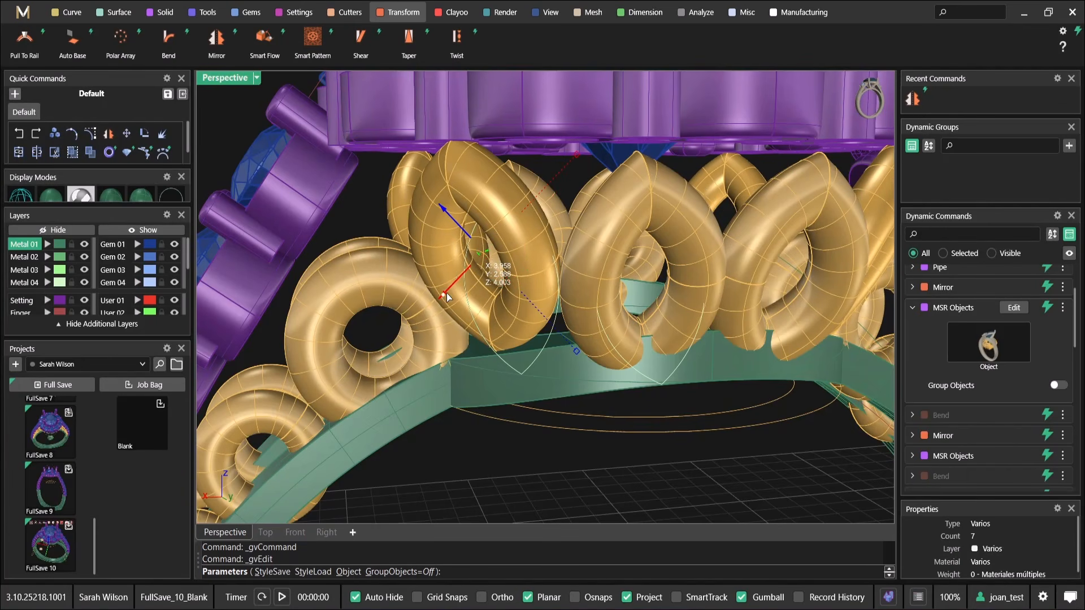
click(1014, 308)
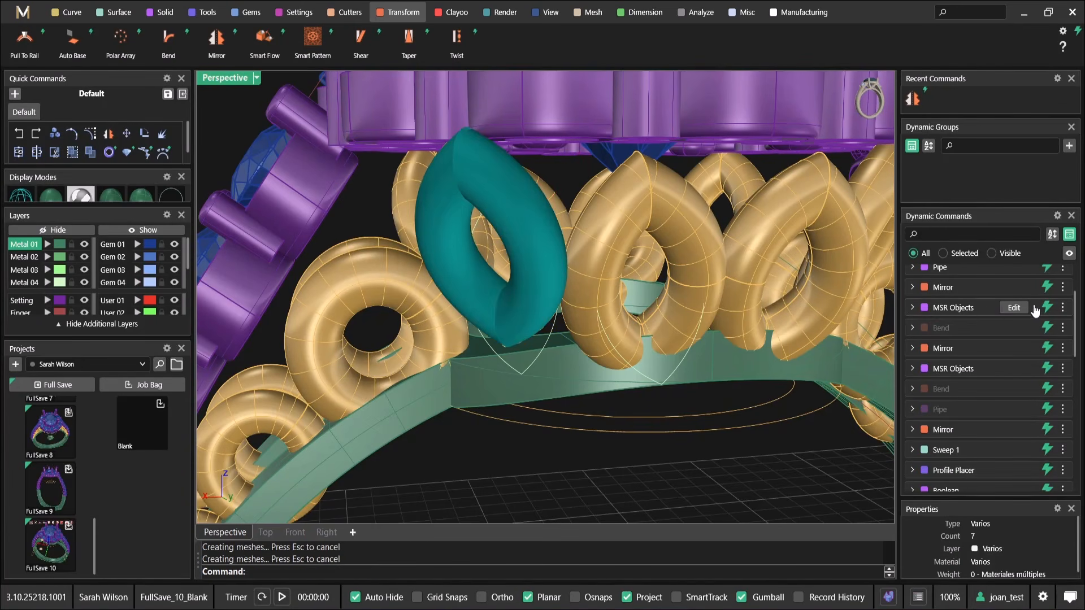
Edit the MSR Objects of the central gallery ring, raise it toward the underside of the halo, and finish the command
click(1014, 368)
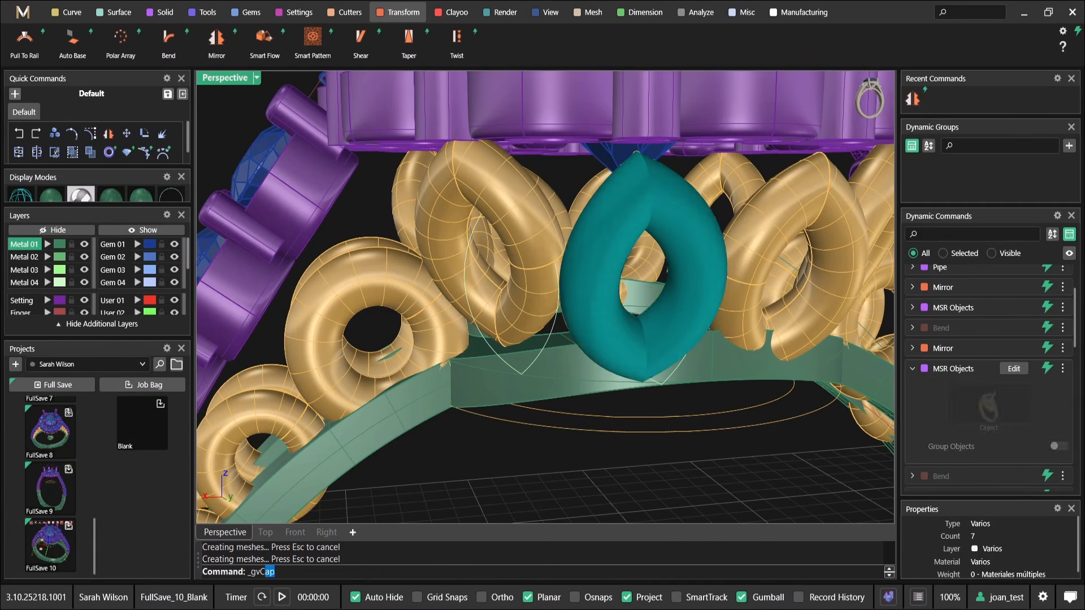
right_drag(621, 243, 745, 382)
drag(735, 375, 720, 362)
right_drag(713, 357, 487, 263)
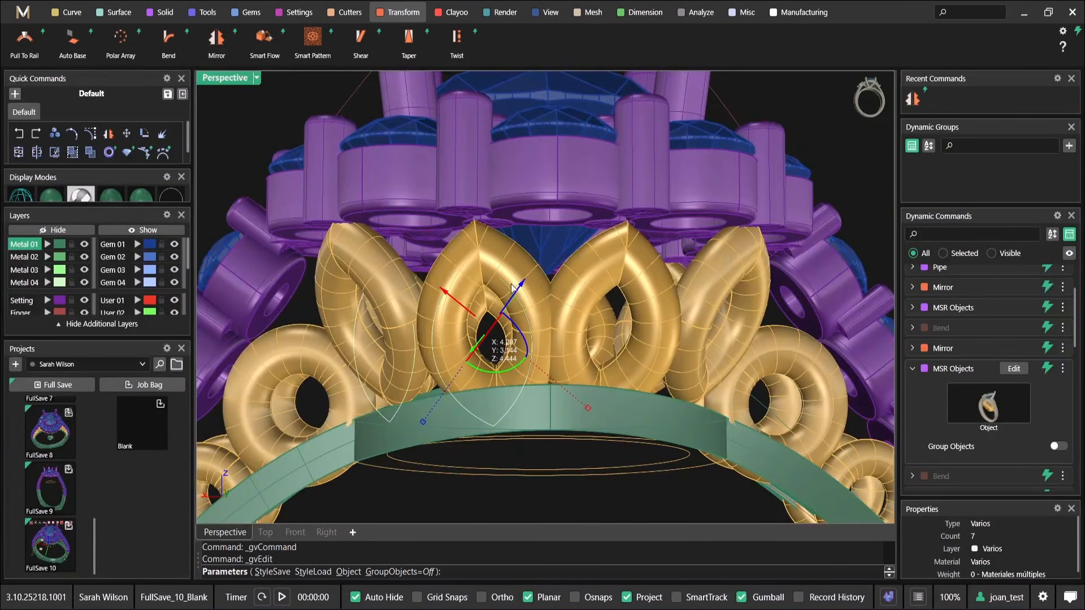
drag(525, 287, 515, 259)
drag(455, 281, 439, 261)
right_drag(452, 260, 458, 217)
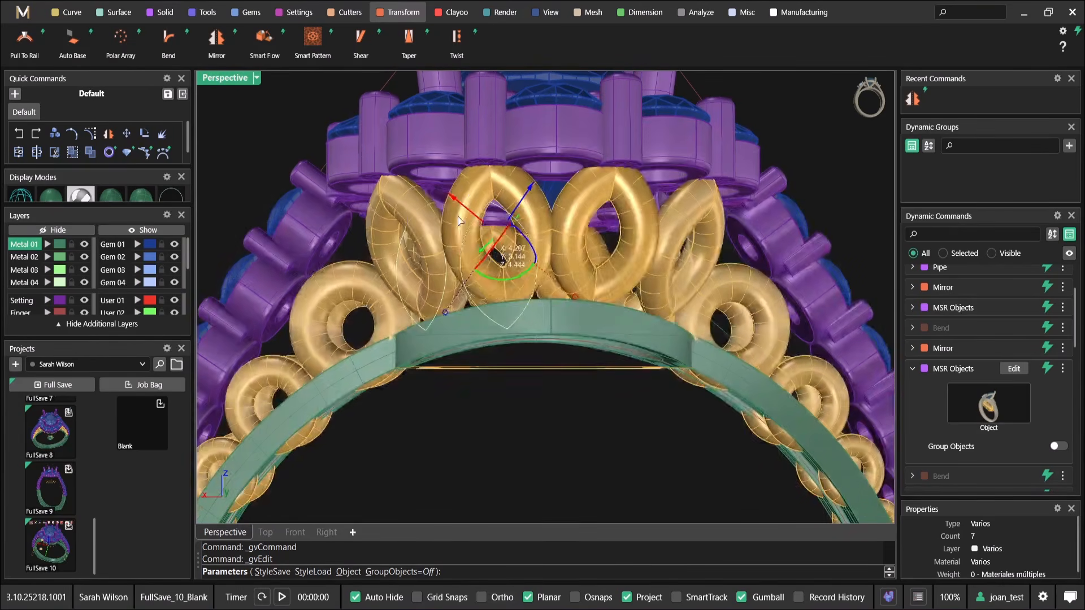
right_click(457, 217)
Examine how the shoulder ring rows fit the resized rail and look through the model's command history
scroll(704, 301, down, 4)
right_drag(704, 301, 694, 337)
click(713, 254)
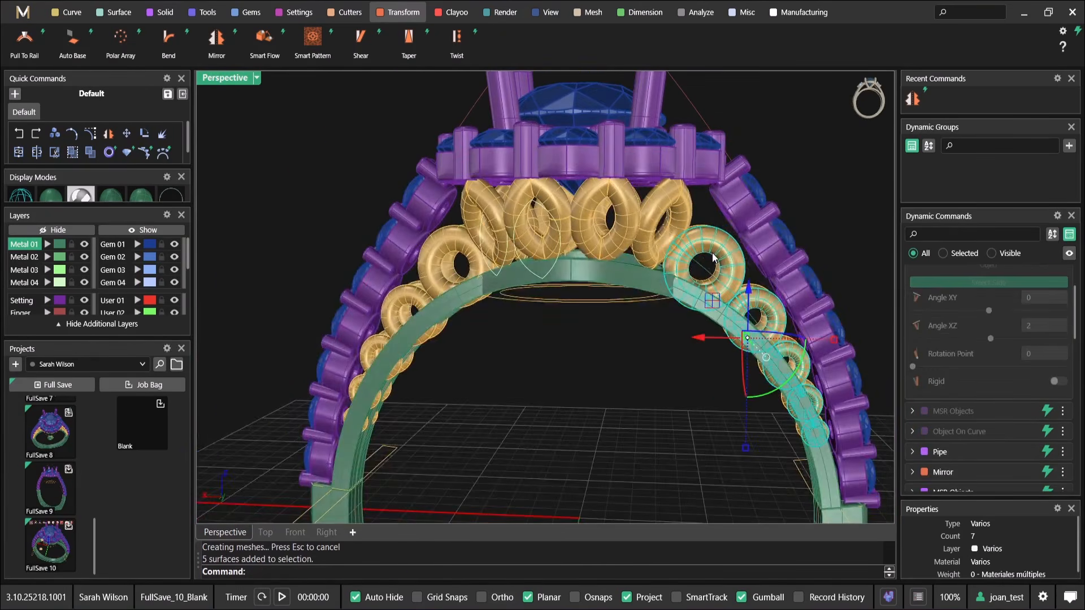
right_drag(712, 253, 894, 290)
click(888, 296)
mouse_move(1025, 371)
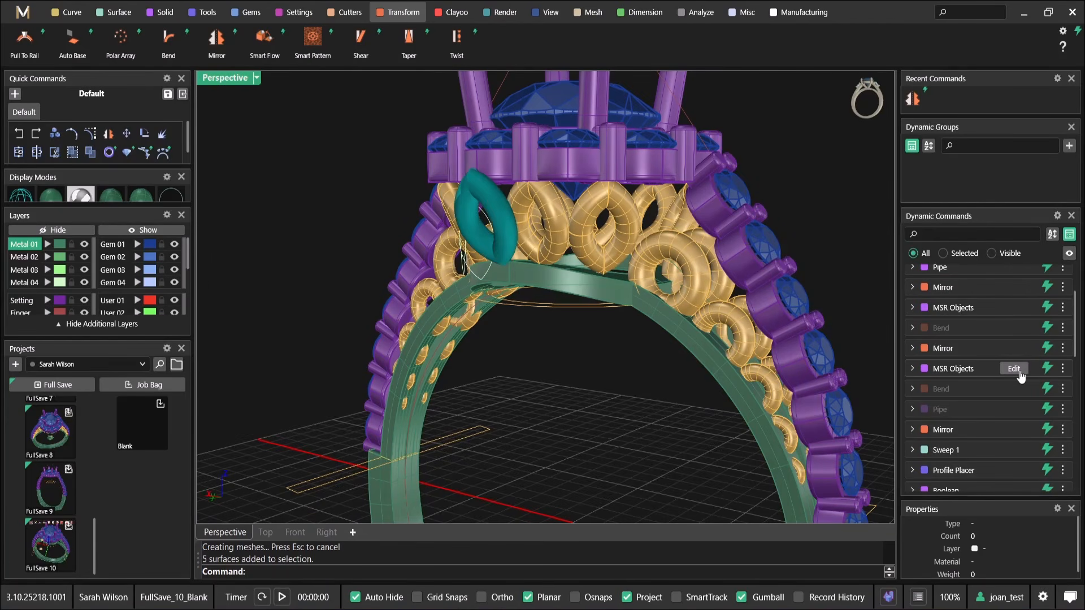
scroll(1014, 407, down, 3)
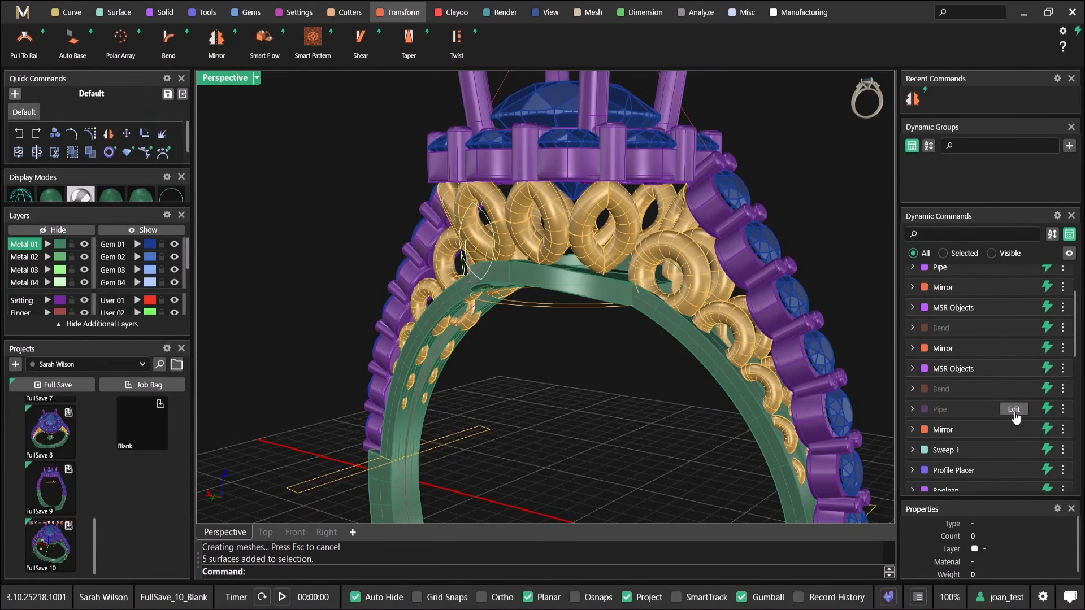
mouse_move(1016, 314)
scroll(1016, 460, down, 5)
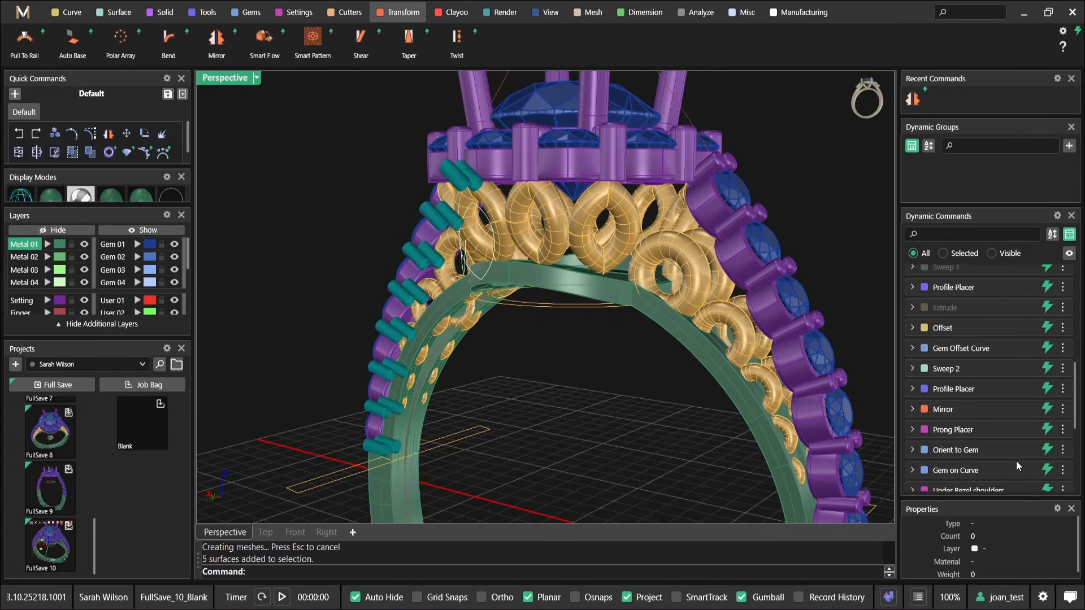
scroll(968, 429, down, 6)
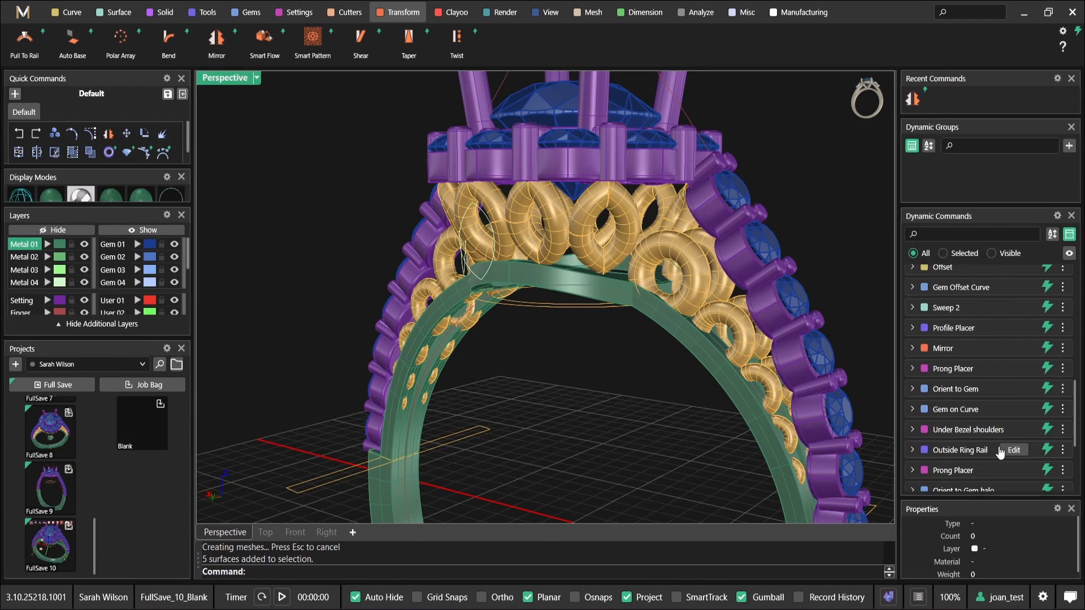
Select the front shoulder ring row and move it up and outward from the rail toward the shoulder gems
click(700, 270)
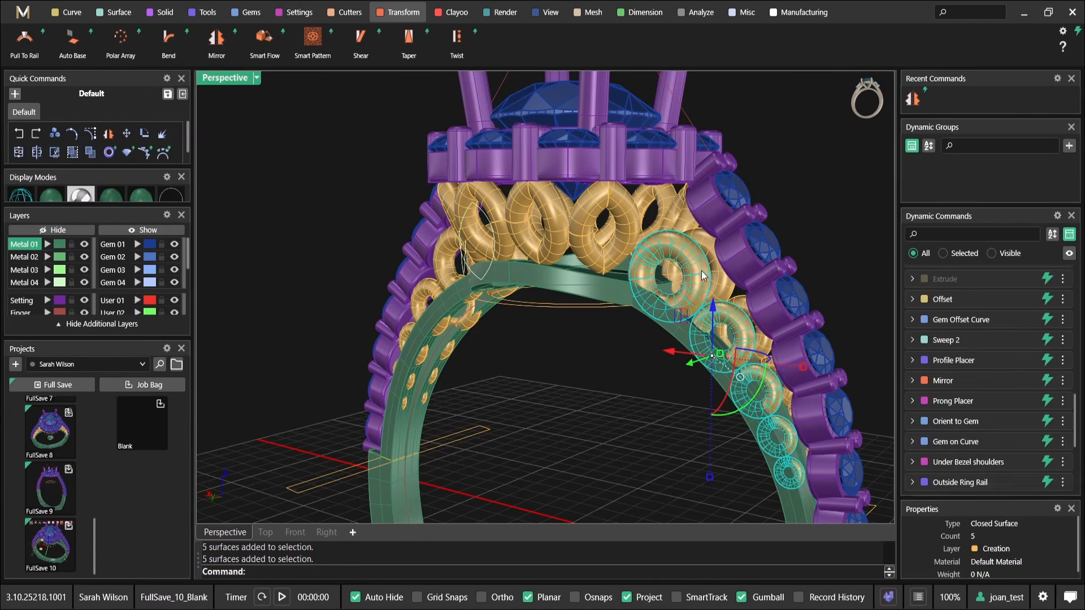
scroll(964, 373, up, 11)
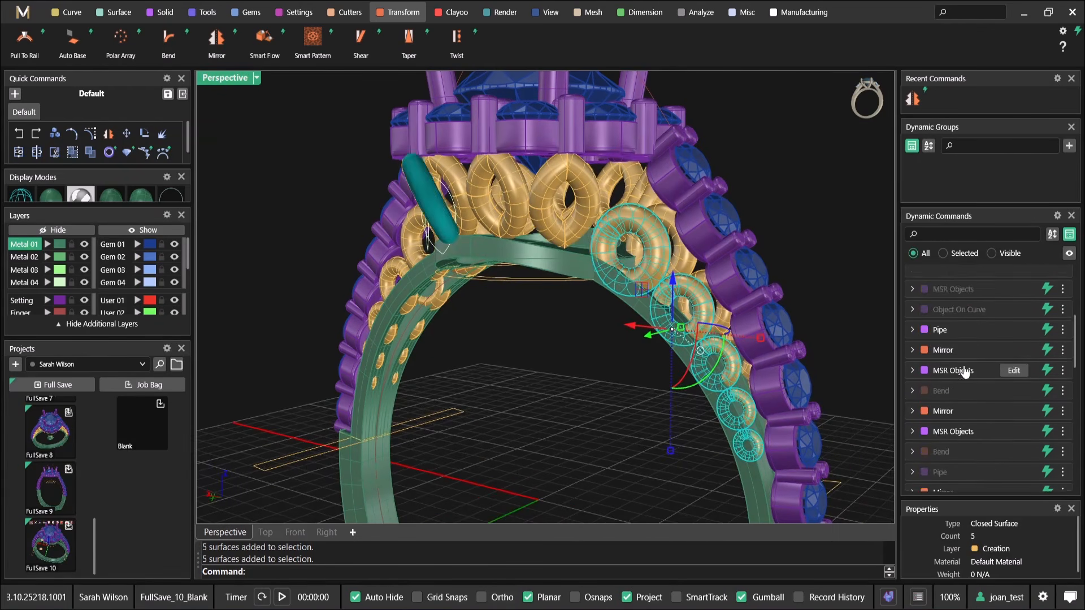
right_drag(693, 286, 611, 299)
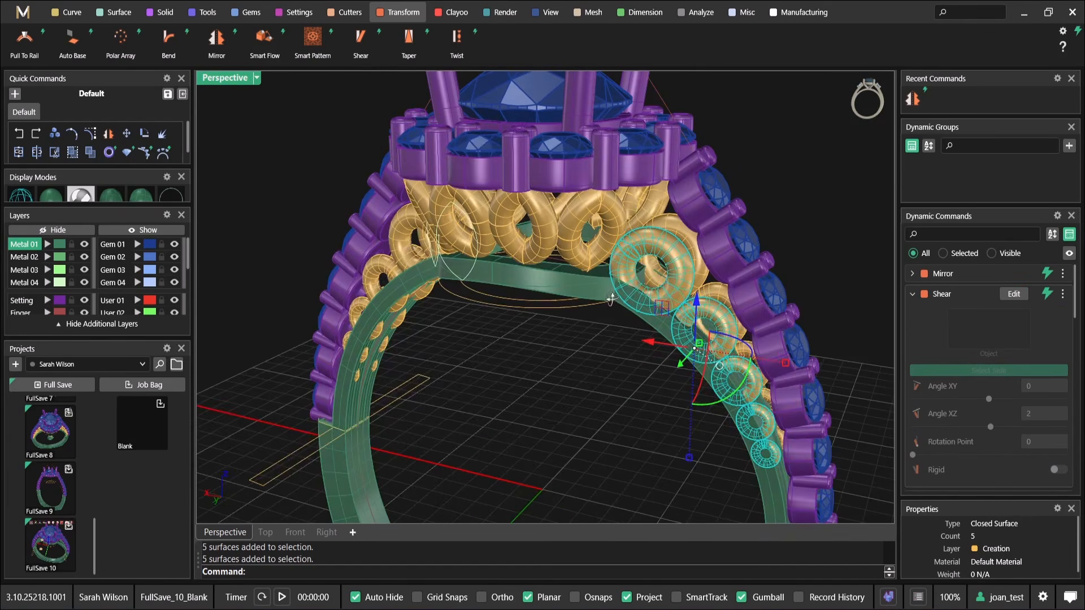
right_drag(711, 322, 674, 231)
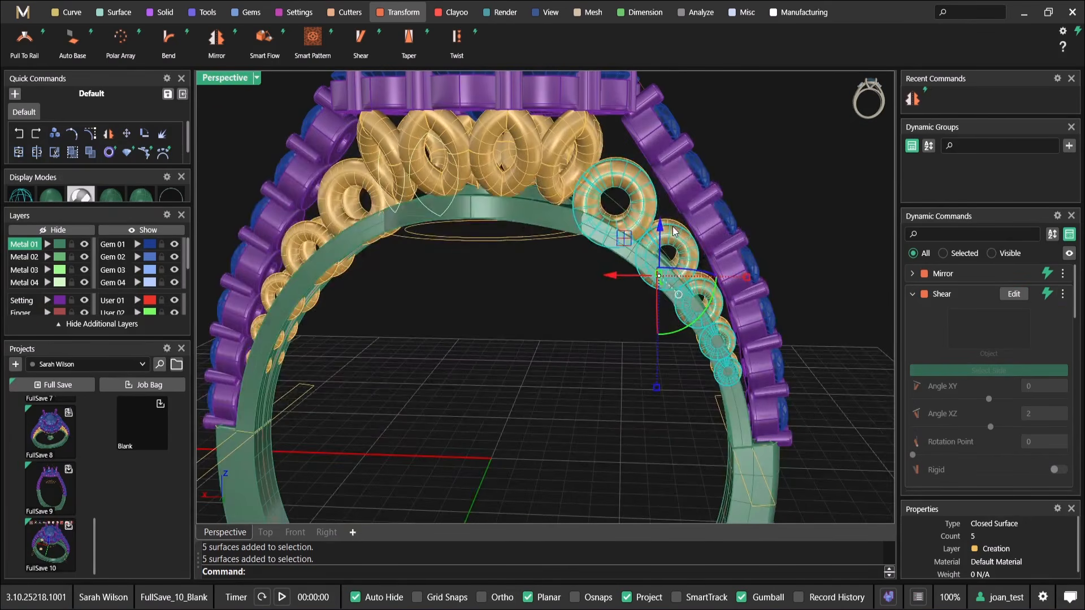
drag(663, 228, 615, 256)
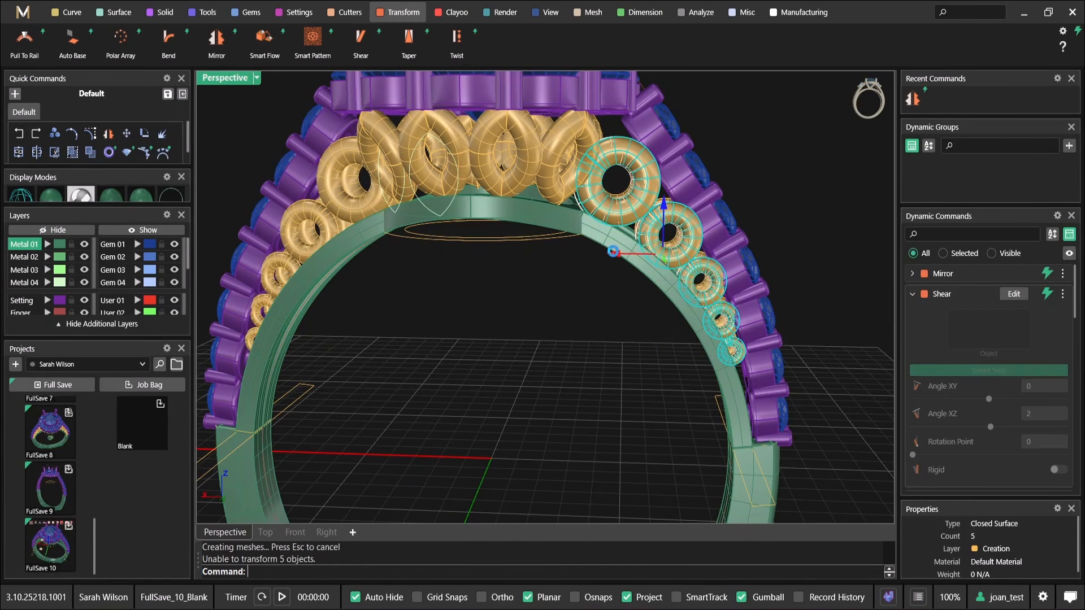
click(545, 313)
Inspect the fit of the gallery rings and shoulder ring rows between the rail and the gem settings
scroll(544, 313, down, 5)
right_drag(545, 313, 452, 282)
scroll(525, 310, down, 5)
scroll(536, 284, up, 5)
scroll(450, 208, up, 5)
scroll(451, 208, down, 5)
scroll(475, 245, up, 5)
scroll(425, 247, down, 3)
scroll(446, 277, down, 5)
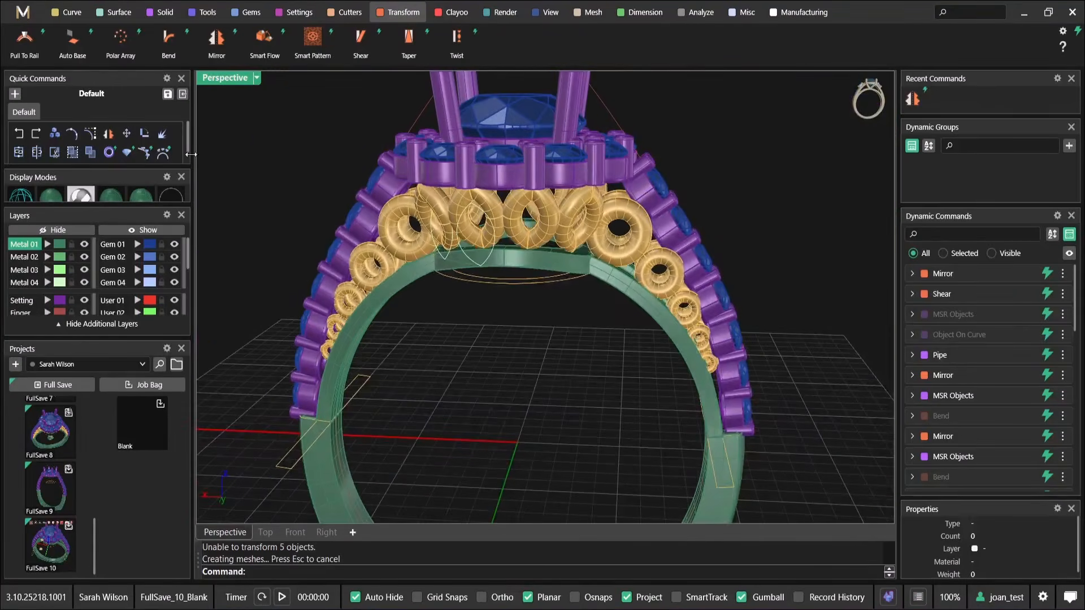
Display the top, perspective, front and right views of the ring together
click(162, 13)
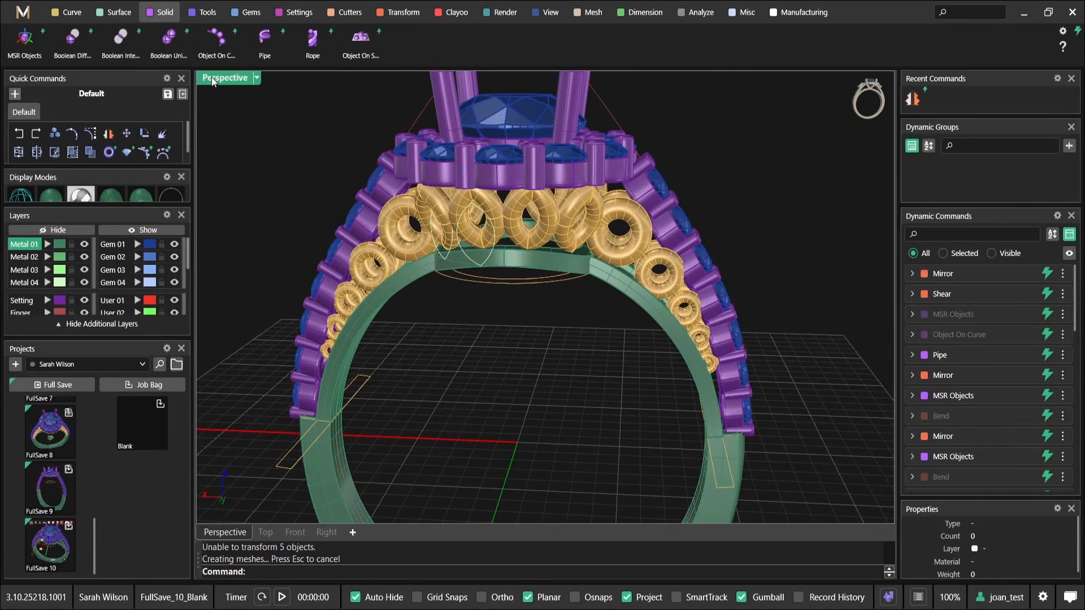
double_click(211, 78)
click(343, 445)
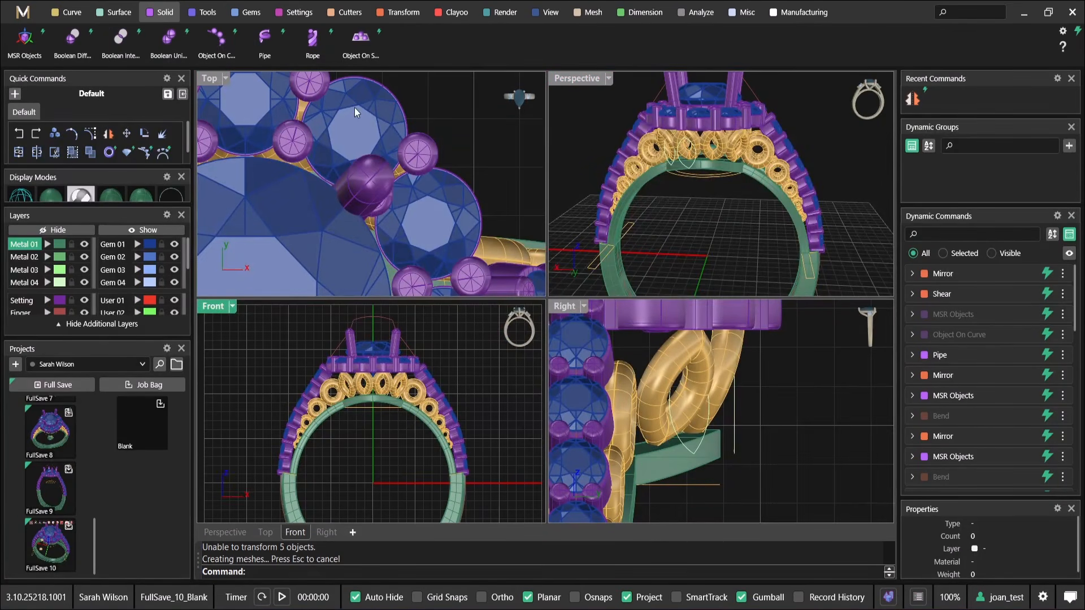
click(264, 37)
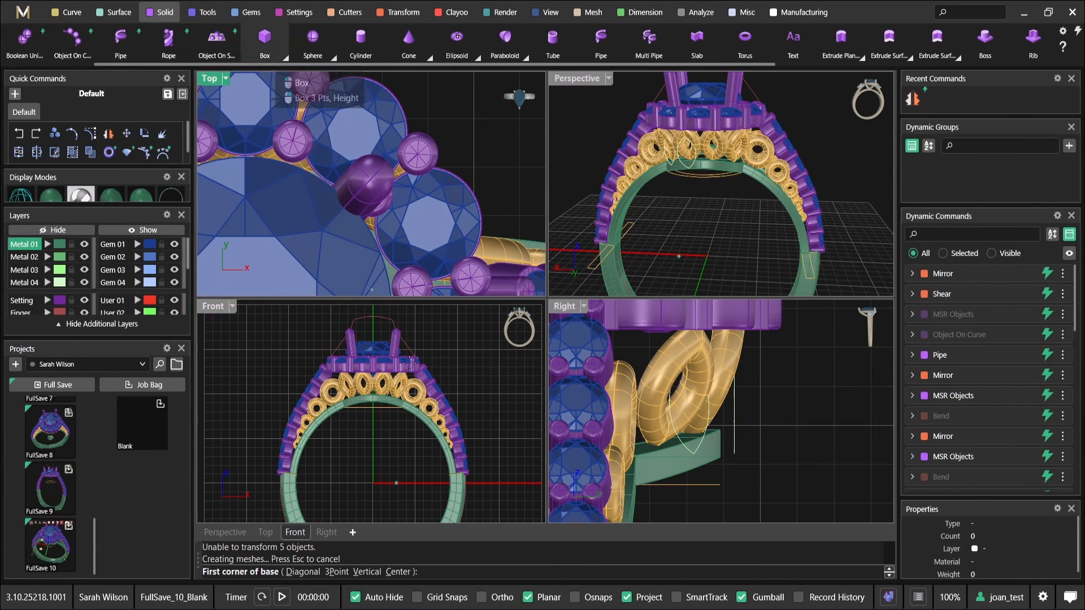
scroll(386, 417, up, 3)
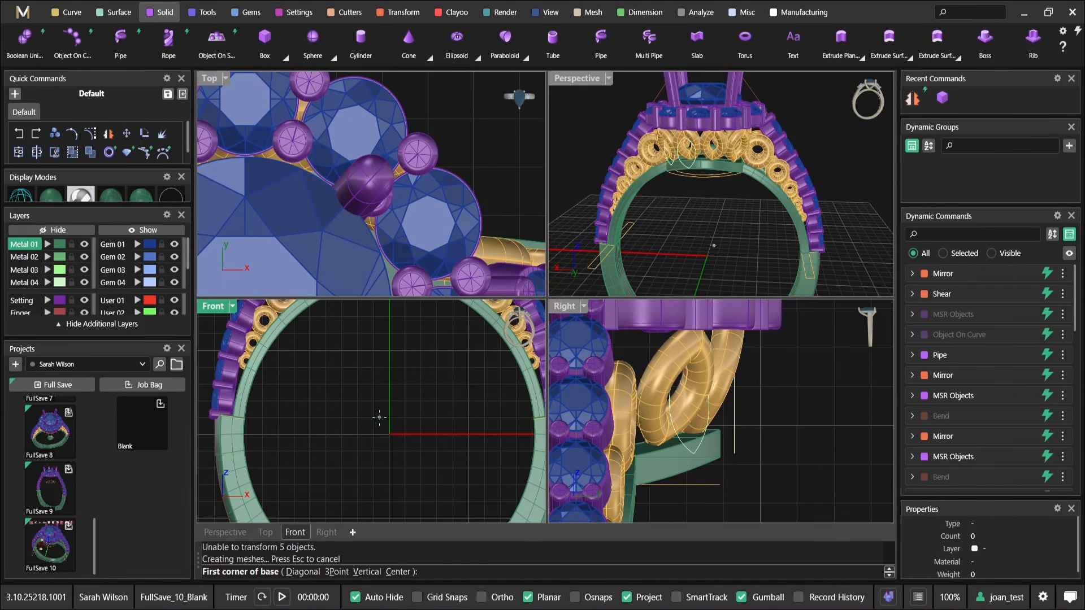
text(0)
key(Return)
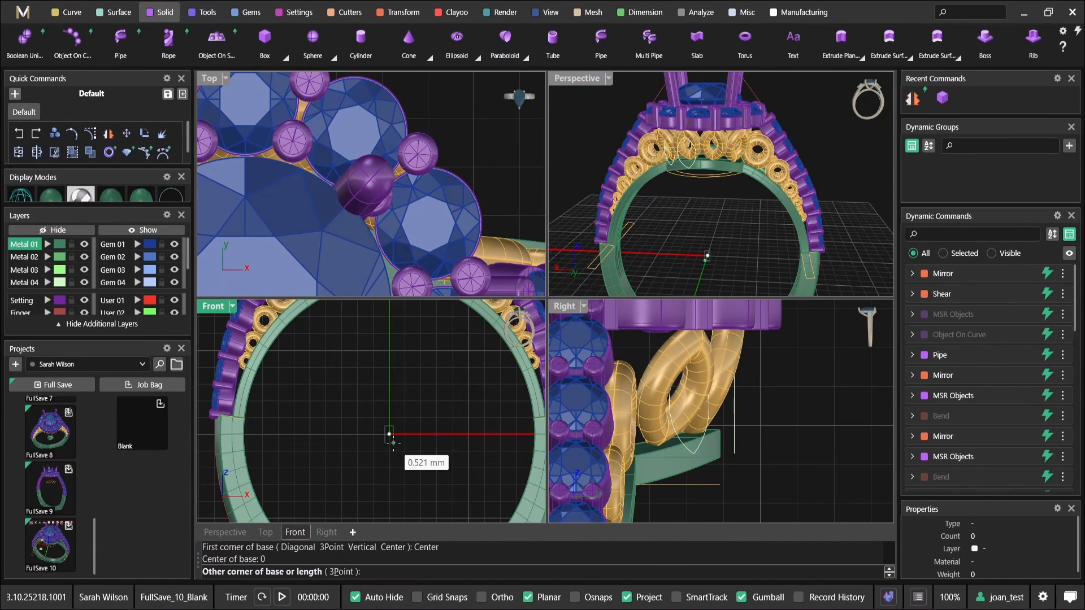
click(432, 476)
scroll(467, 182, up, 5)
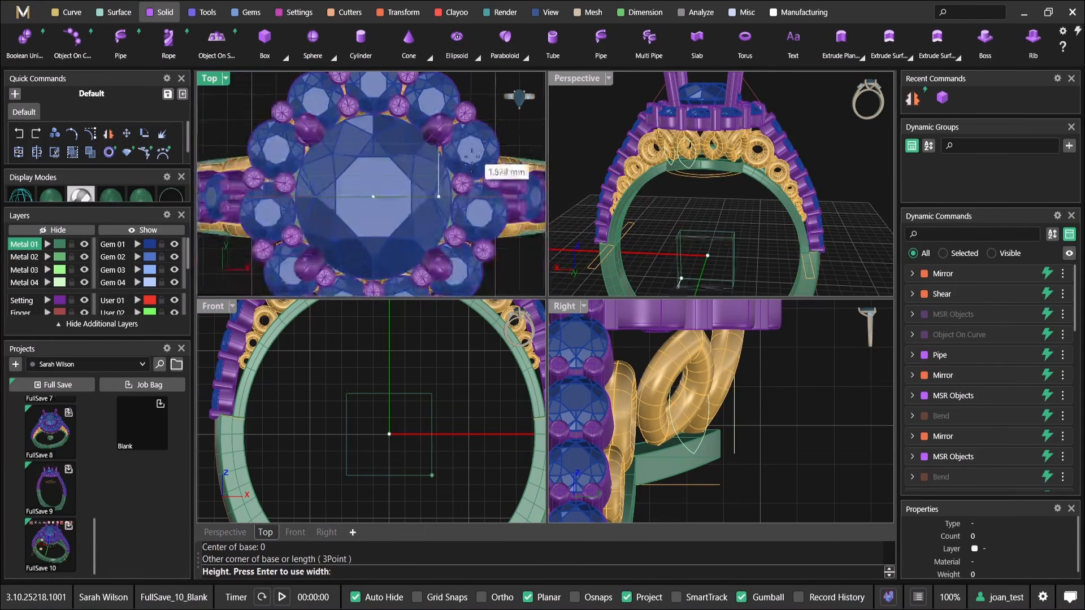
scroll(740, 214, up, 5)
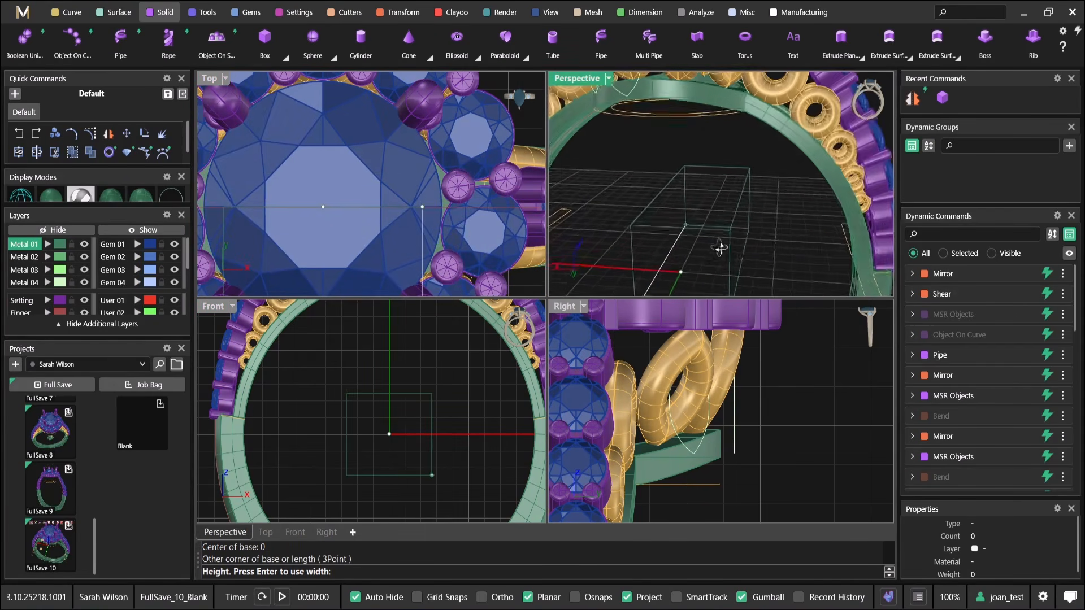
right_drag(694, 242, 717, 184)
key(Escape)
Draw a rectangular box in the front view, with its base centred at the origin inside the rail, and give it depth
right_drag(334, 471, 342, 427)
text(0)
key(Return)
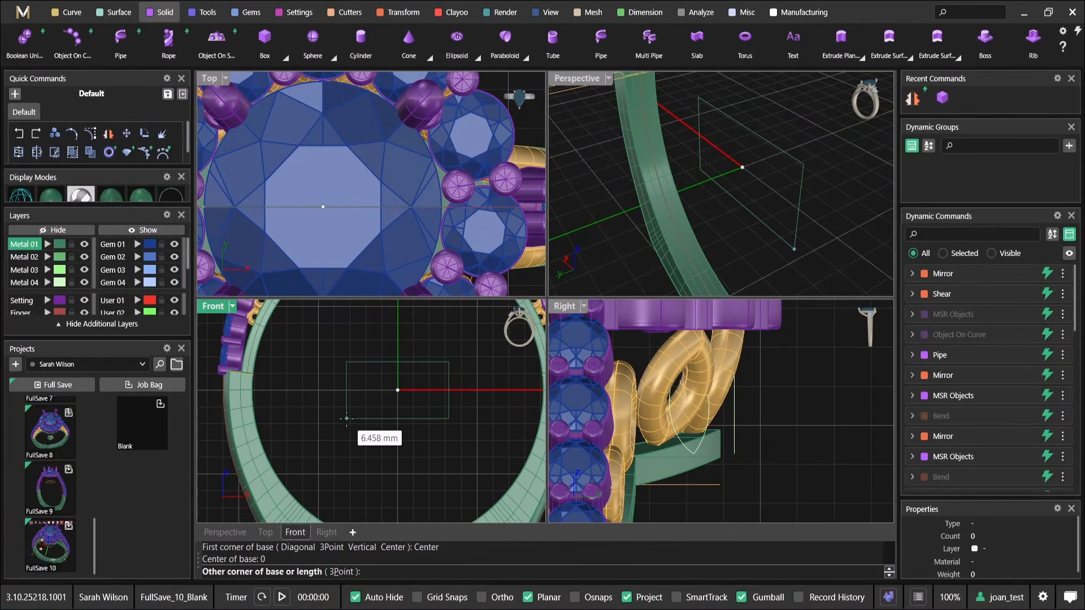
click(354, 425)
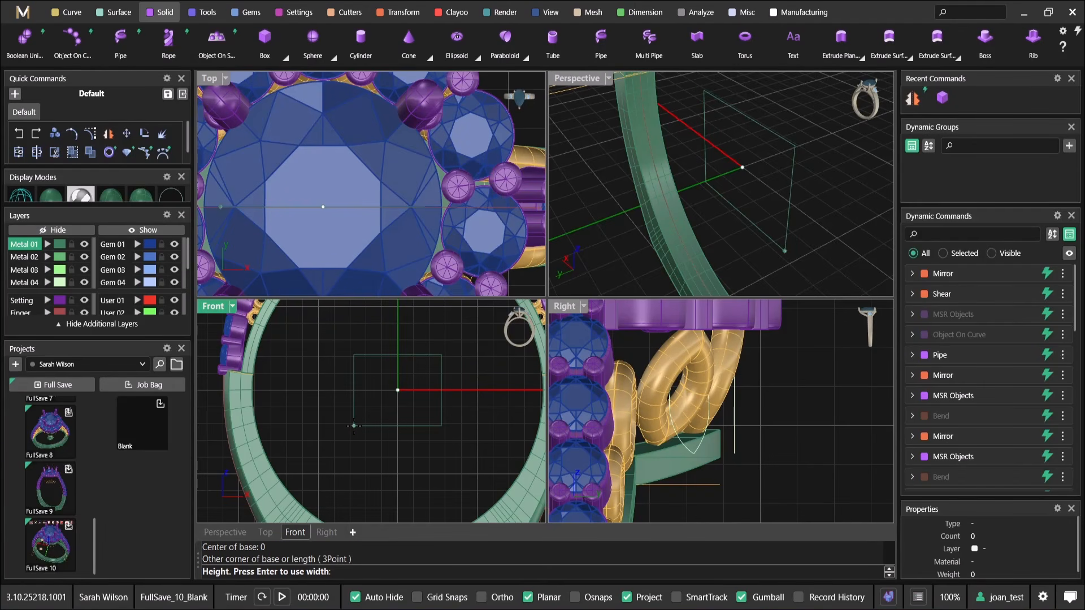
click(808, 208)
Centre the box across the depth of the ring and raise it toward the base ring beneath the gallery
right_drag(347, 199, 445, 252)
drag(439, 248, 389, 148)
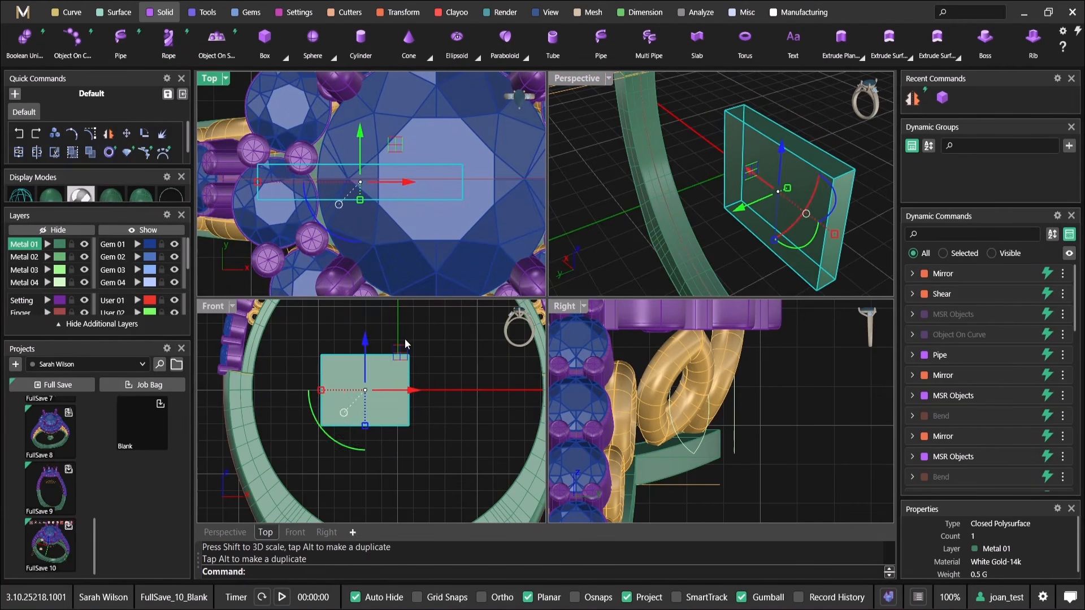
scroll(401, 332, down, 8)
right_drag(397, 338, 388, 384)
drag(377, 369, 376, 310)
scroll(688, 136, down, 4)
right_drag(688, 135, 755, 116)
scroll(692, 151, up, 6)
Scale and position the box so it spans the split rails and cuts through the lower part of the gallery's base ring
double_click(576, 80)
right_drag(588, 264, 571, 338)
scroll(623, 354, up, 4)
drag(484, 306, 463, 321)
scroll(571, 300, down, 6)
right_drag(581, 297, 513, 312)
drag(575, 372, 376, 310)
drag(508, 356, 571, 367)
click(618, 237)
right_drag(618, 237, 552, 397)
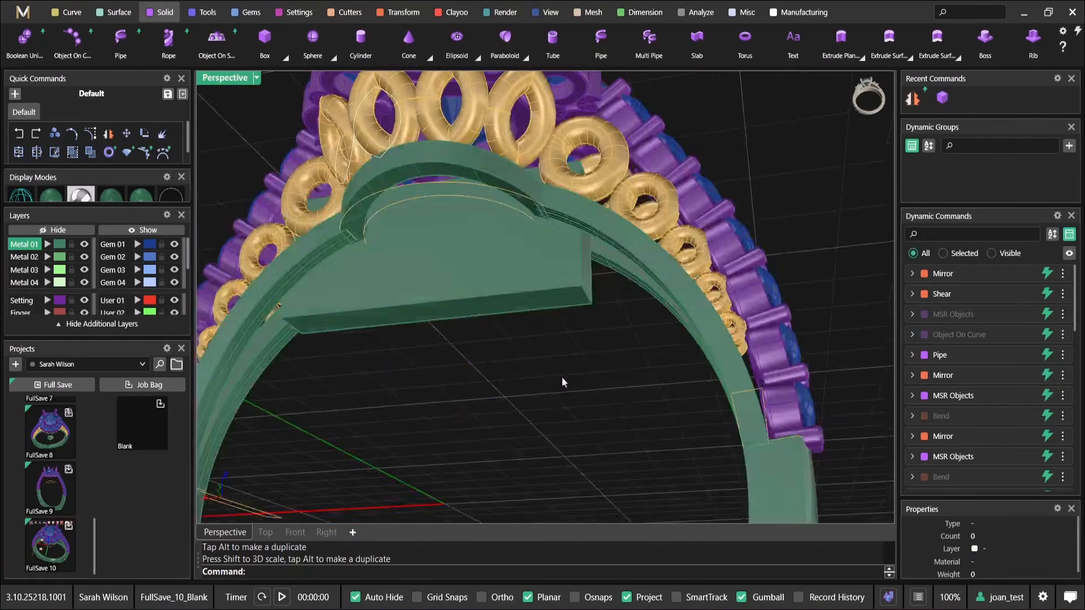
Subtract the box from the base ring beneath the gallery with Boolean Difference and check the finger opening
scroll(565, 367, down, 4)
right_drag(589, 195, 600, 286)
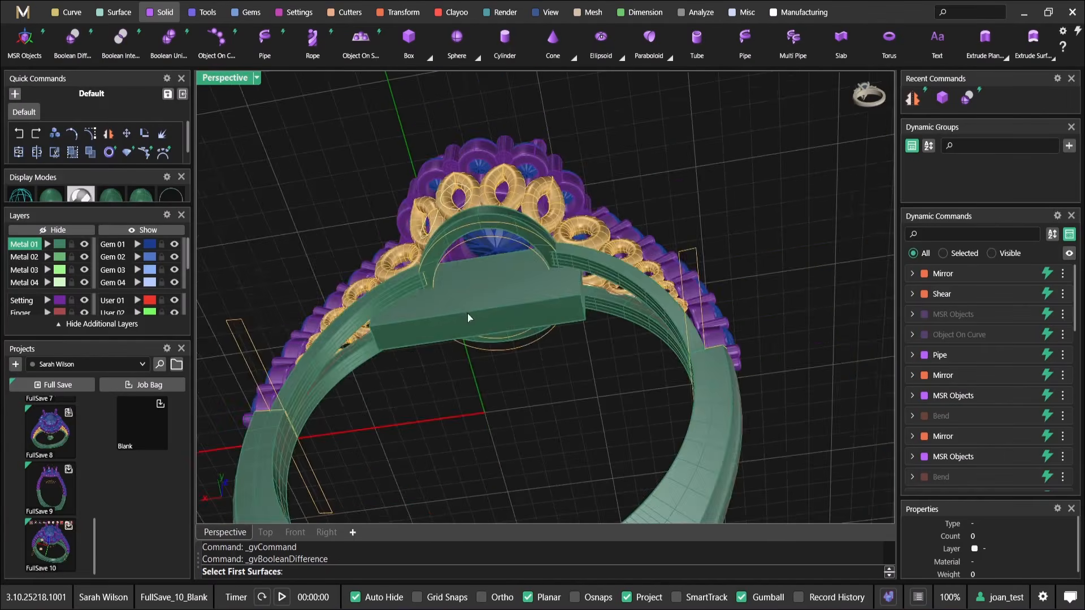
scroll(469, 317, up, 2)
right_drag(470, 317, 437, 306)
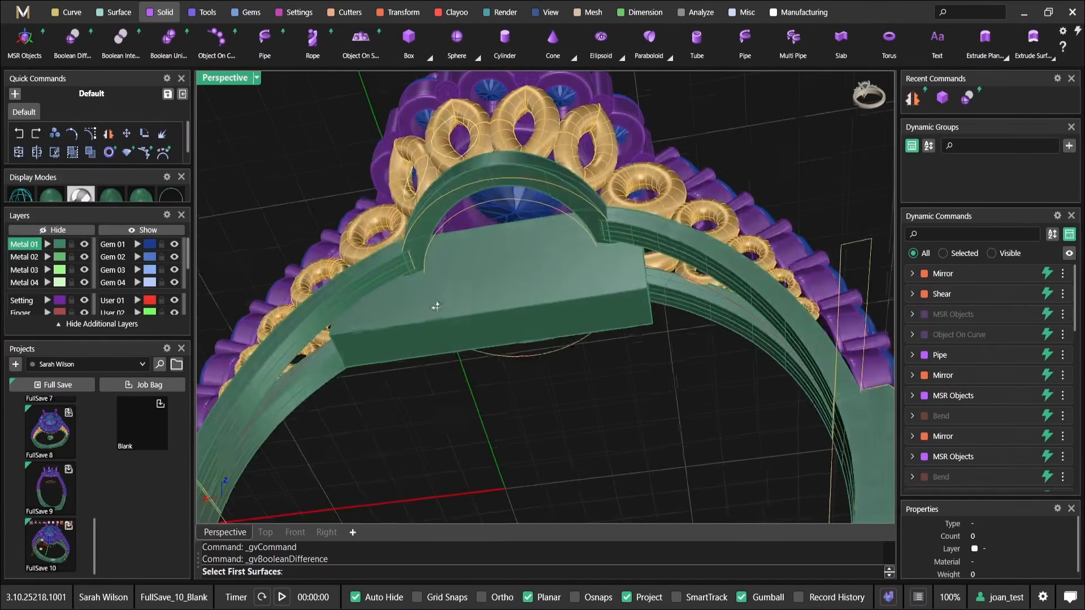
click(436, 236)
key(Return)
click(475, 252)
key(Return)
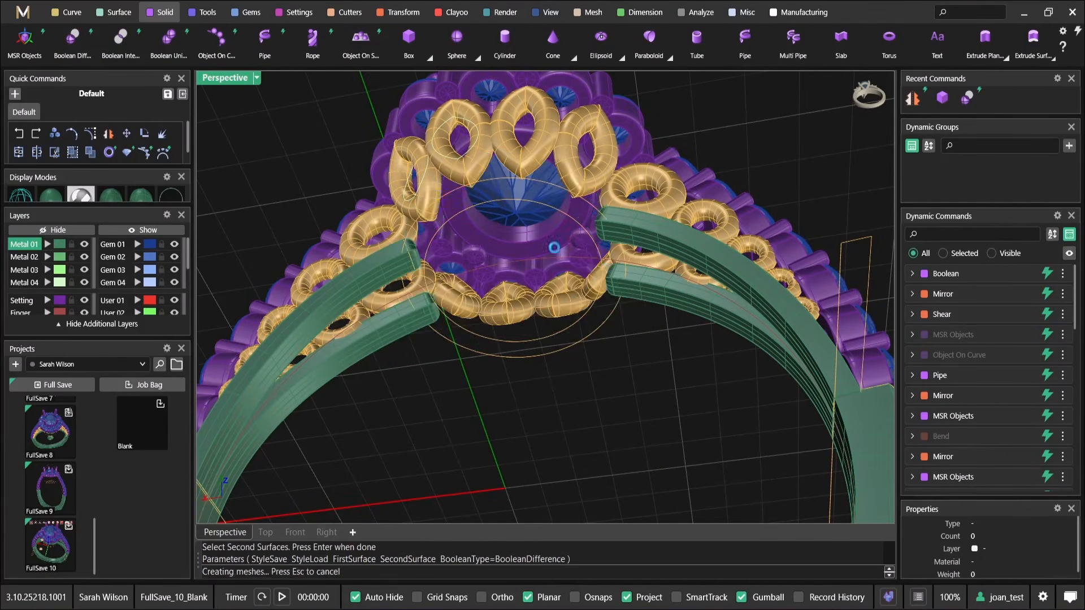
scroll(554, 248, down, 4)
right_drag(554, 248, 691, 311)
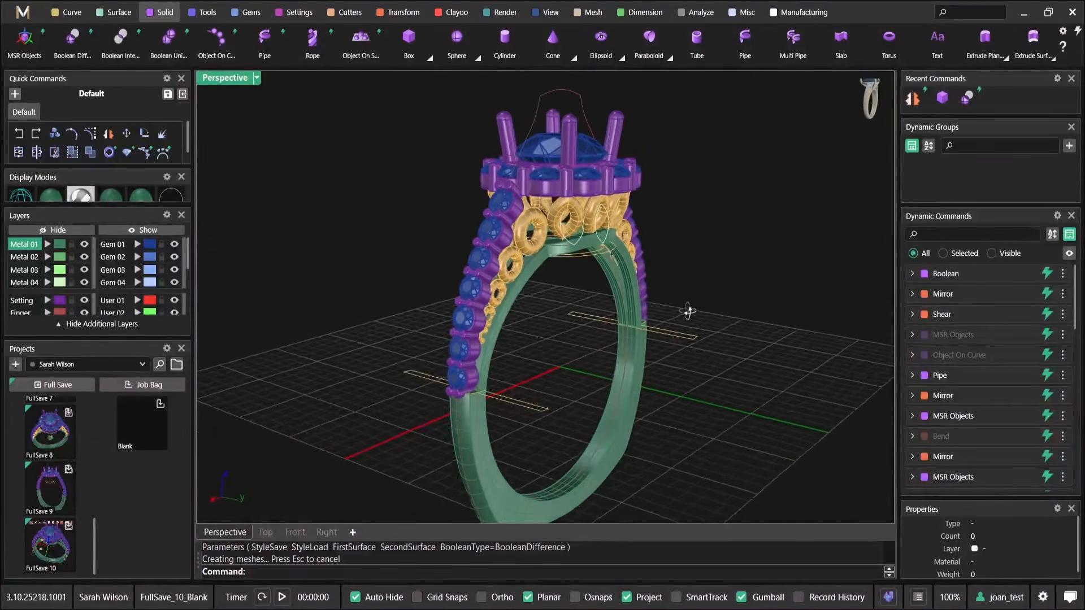